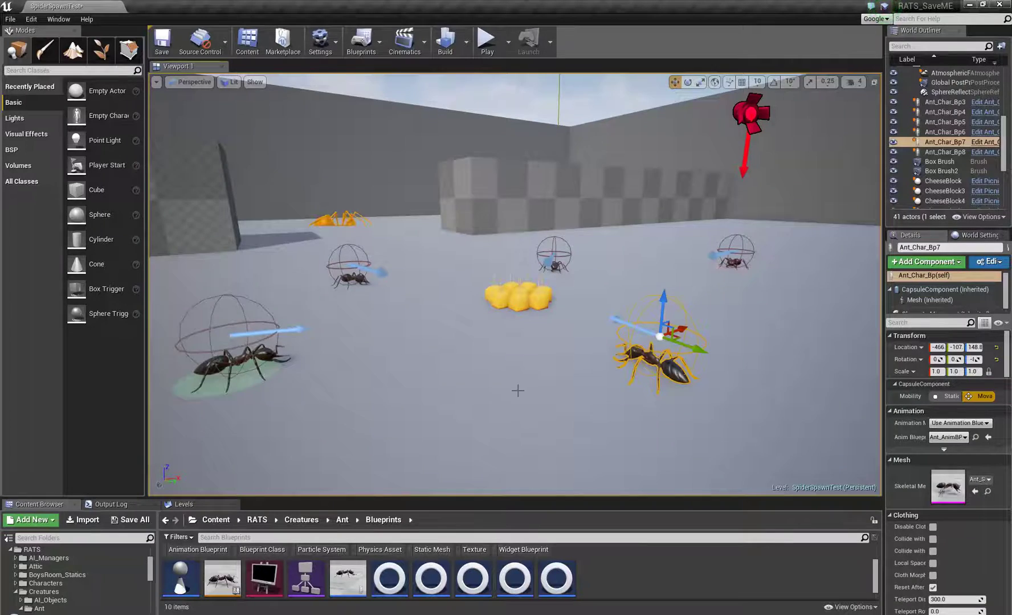
Enlarge the Content Browser and open the Ant_Char_Bp blueprint from the Ant Blueprints folder.
{"action": "right_click_drag", "start_coordinate": [518, 390], "coordinate": [478, 350]}
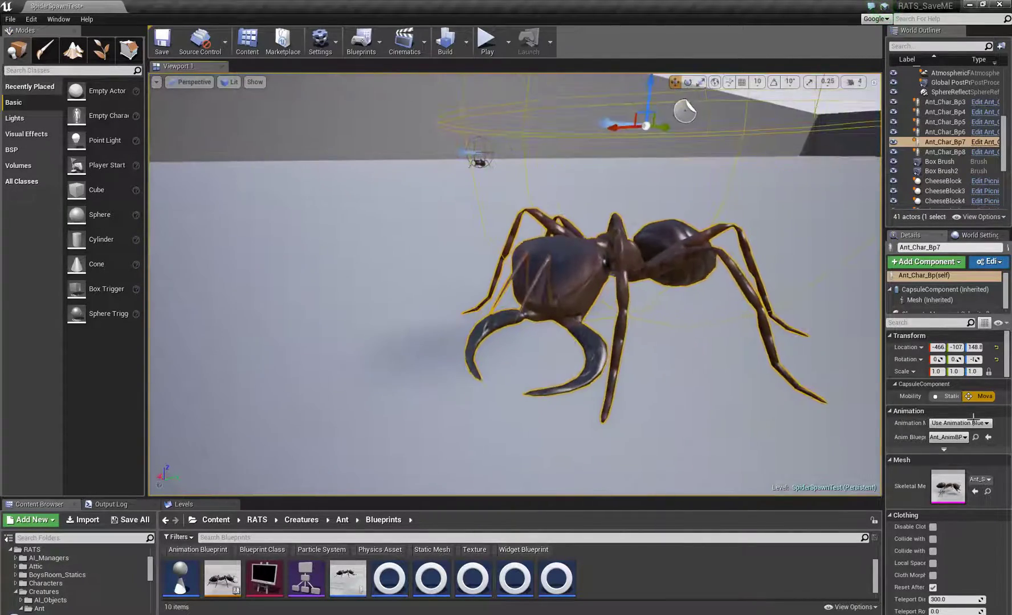
{"action": "right_click_drag", "start_coordinate": [385, 413], "coordinate": [385, 413]}
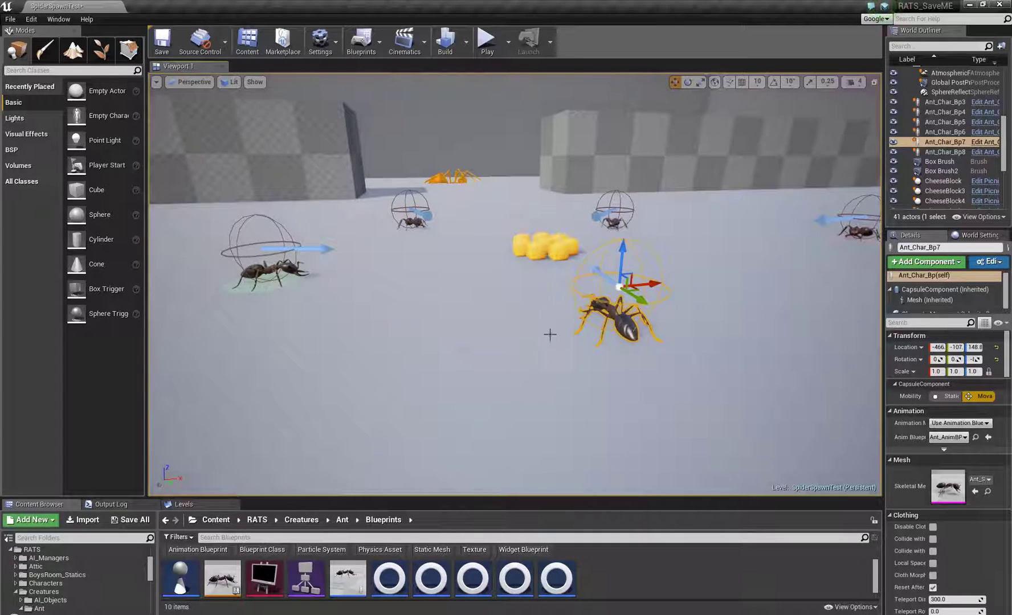
{"action": "right_click_drag", "start_coordinate": [504, 323], "coordinate": [547, 328]}
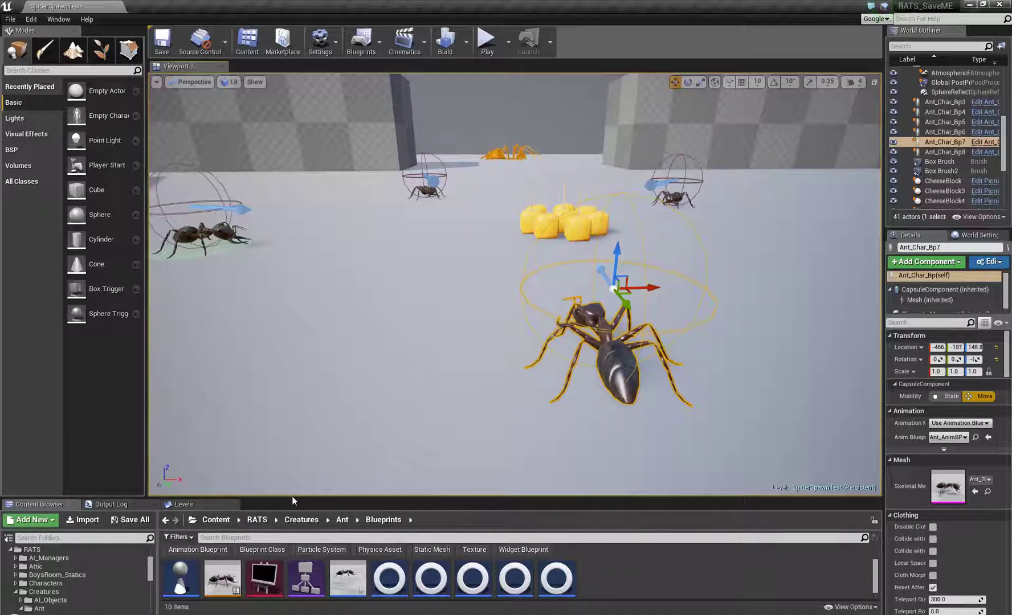
{"action": "left_click_drag", "start_coordinate": [292, 496], "coordinate": [296, 466]}
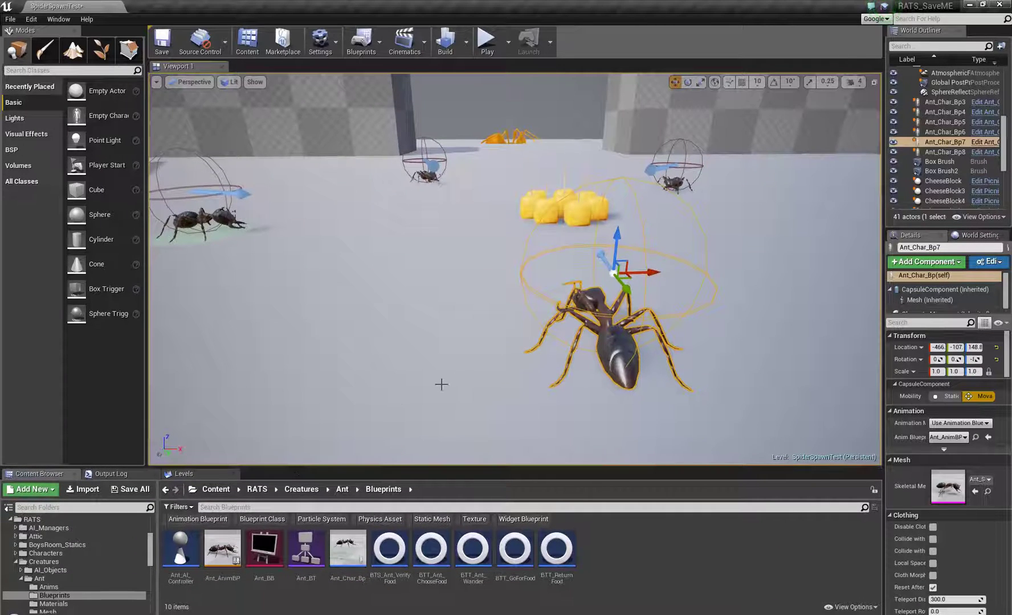
{"action": "right_click_drag", "start_coordinate": [441, 384], "coordinate": [463, 323]}
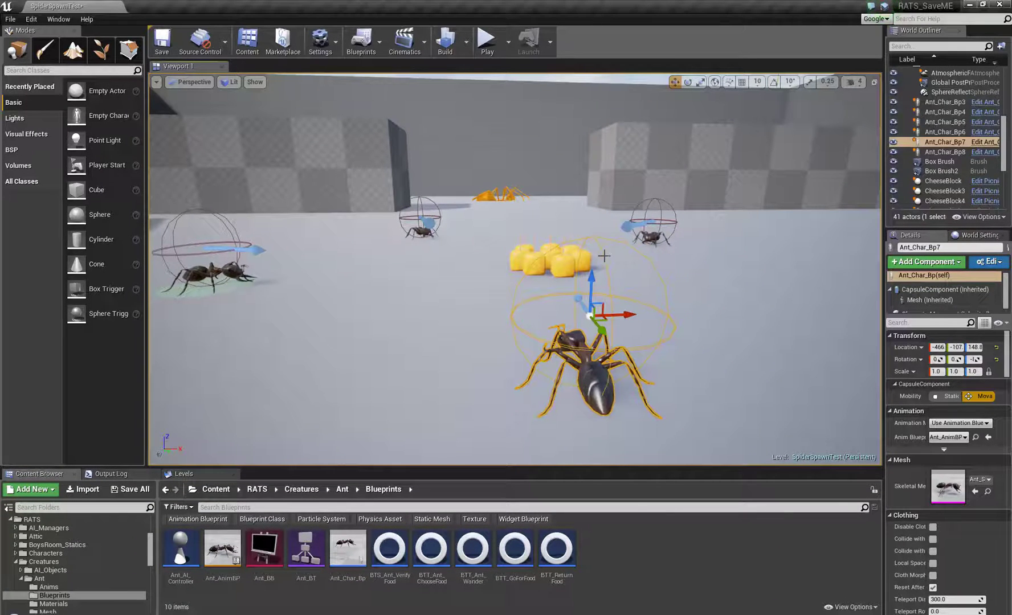
{"action": "right_click_drag", "start_coordinate": [588, 382], "coordinate": [562, 255]}
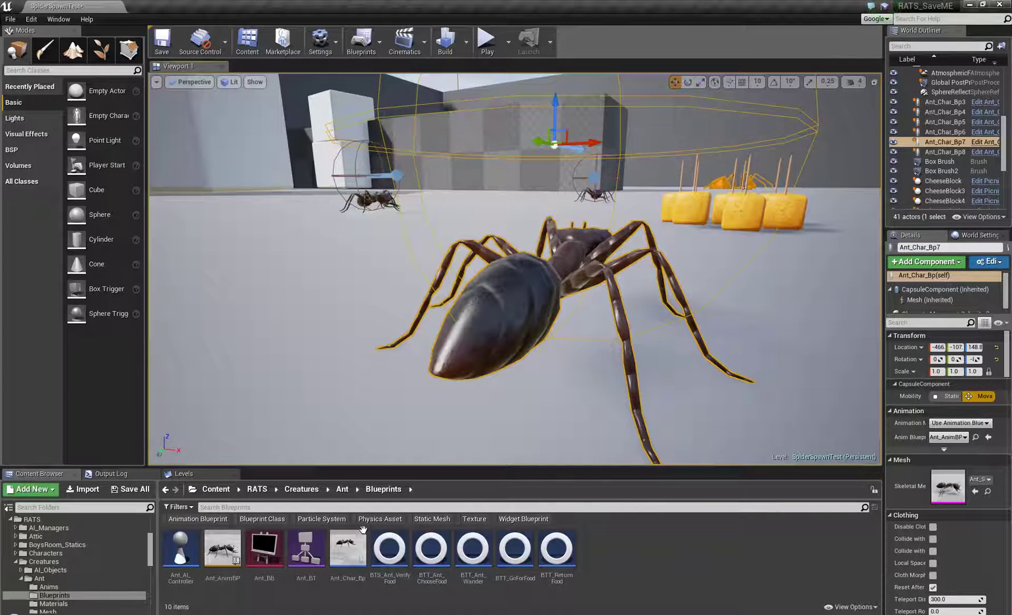
{"action": "double_click", "coordinate": [344, 528]}
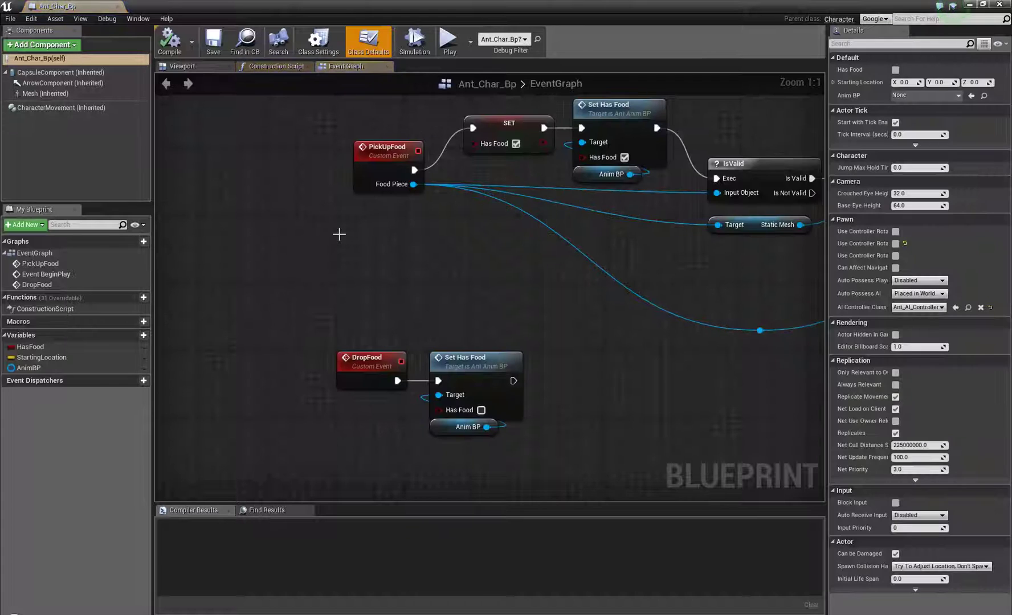
Add a Float variable named Health to the ant blueprint, then compile and save it.
{"action": "scroll", "coordinate": [496, 246], "scroll_direction": "down", "scroll_amount": 1}
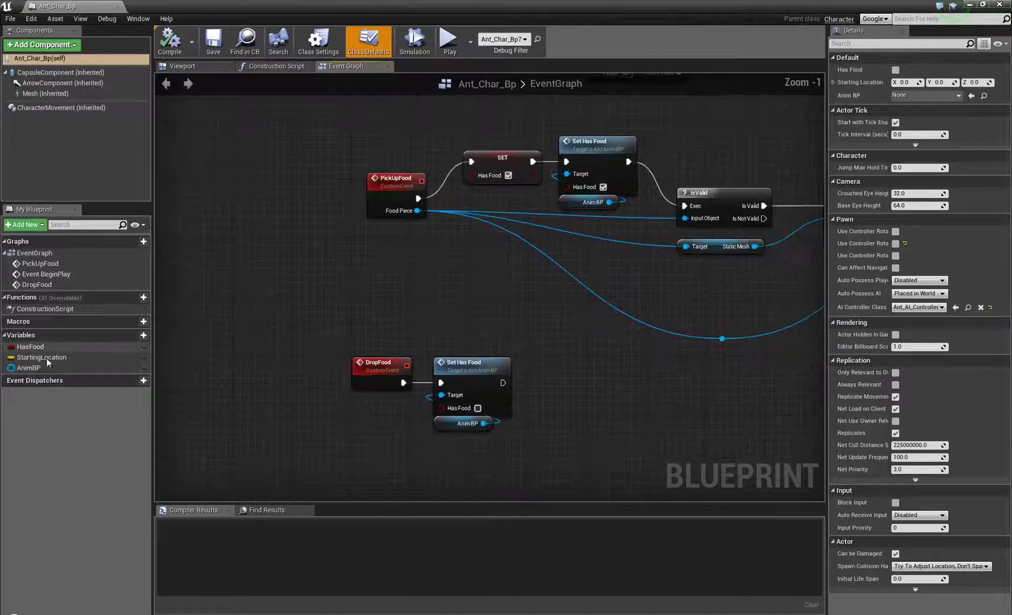
{"action": "left_click", "coordinate": [129, 335]}
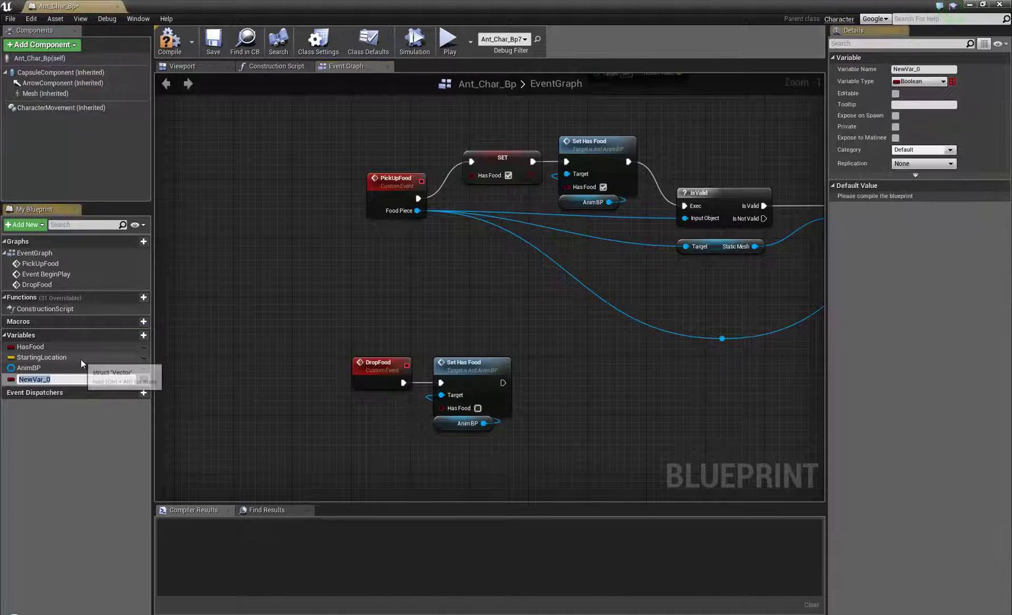
{"action": "type", "text": "Health"}
{"action": "key", "text": "Return"}
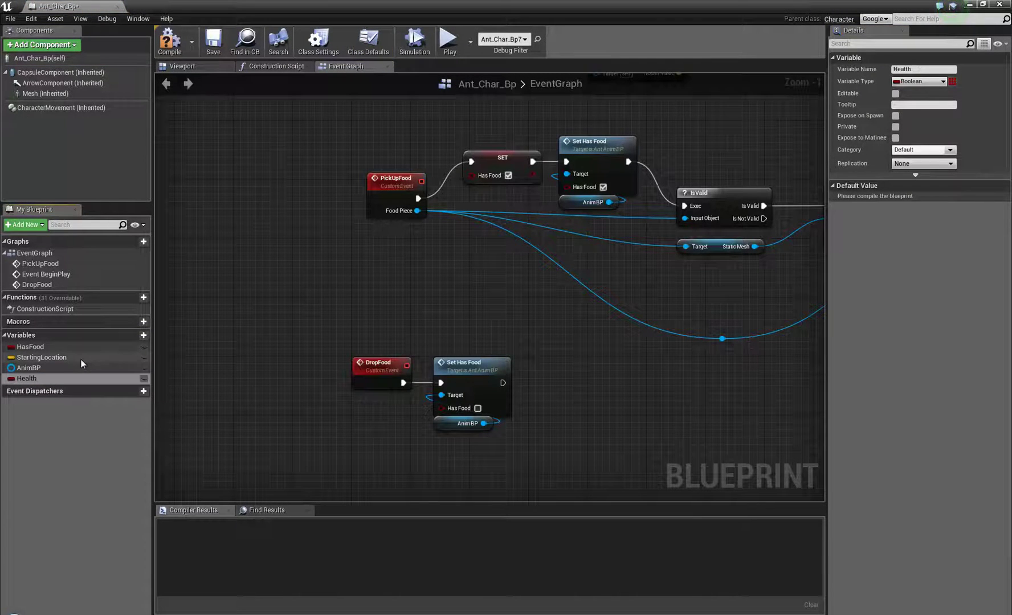
{"action": "left_click", "coordinate": [933, 84]}
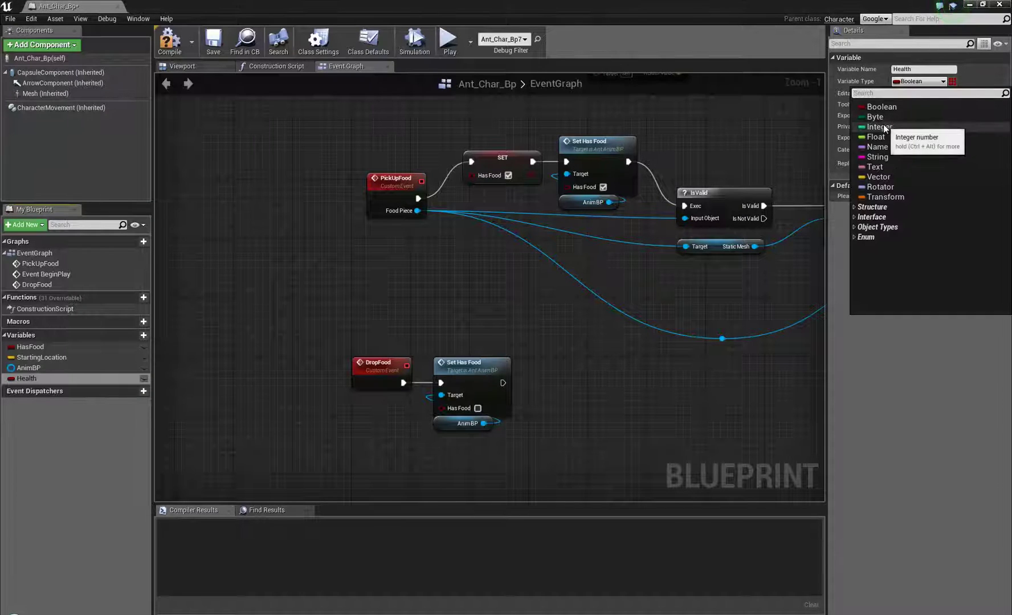
{"action": "left_click", "coordinate": [875, 136]}
{"action": "left_click", "coordinate": [169, 41]}
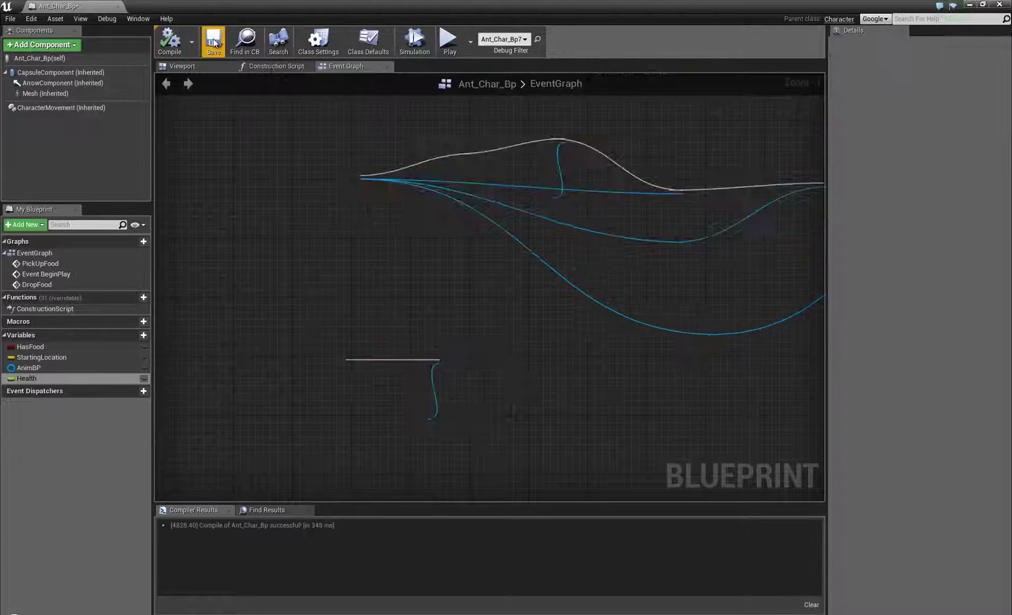
Try adding an Assign On Take Any Damage node in the empty graph area below the DropFood event.
{"action": "scroll", "coordinate": [399, 301], "scroll_direction": "down", "scroll_amount": 4}
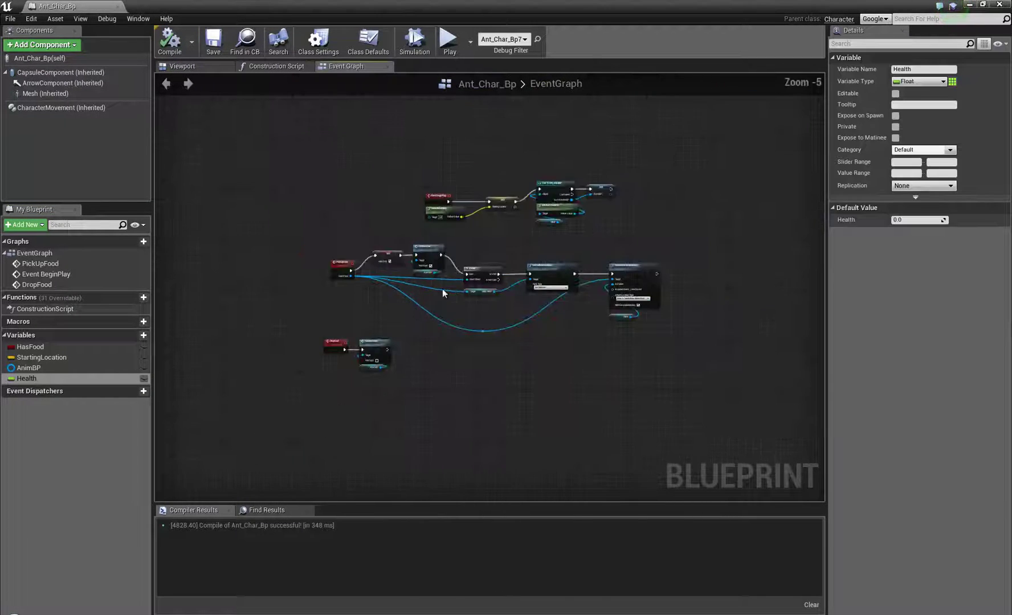
{"action": "scroll", "coordinate": [473, 309], "scroll_direction": "up", "scroll_amount": 5}
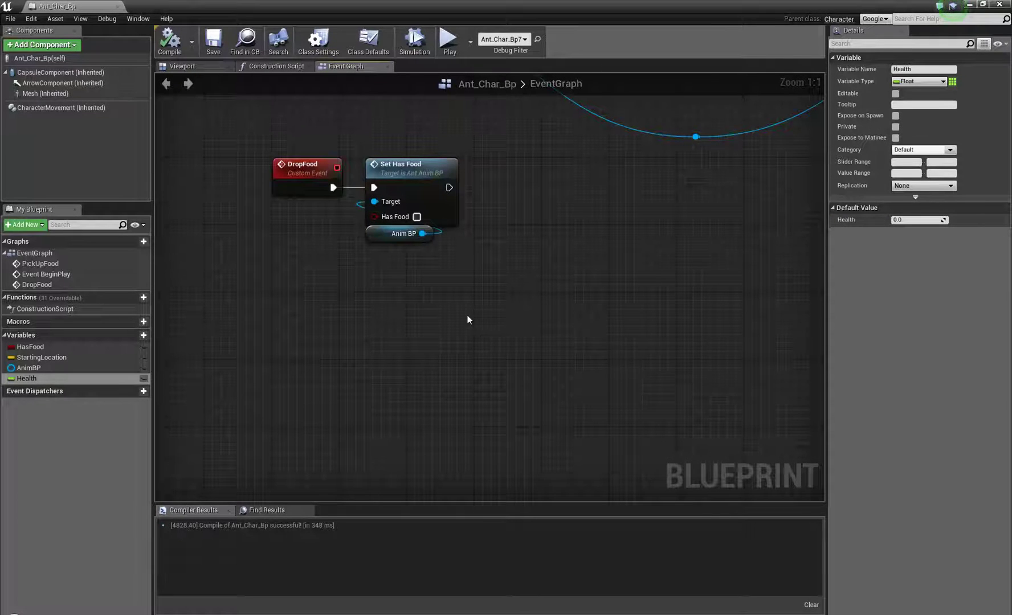
{"action": "right_click", "coordinate": [468, 317]}
{"action": "type", "text": "event take"}
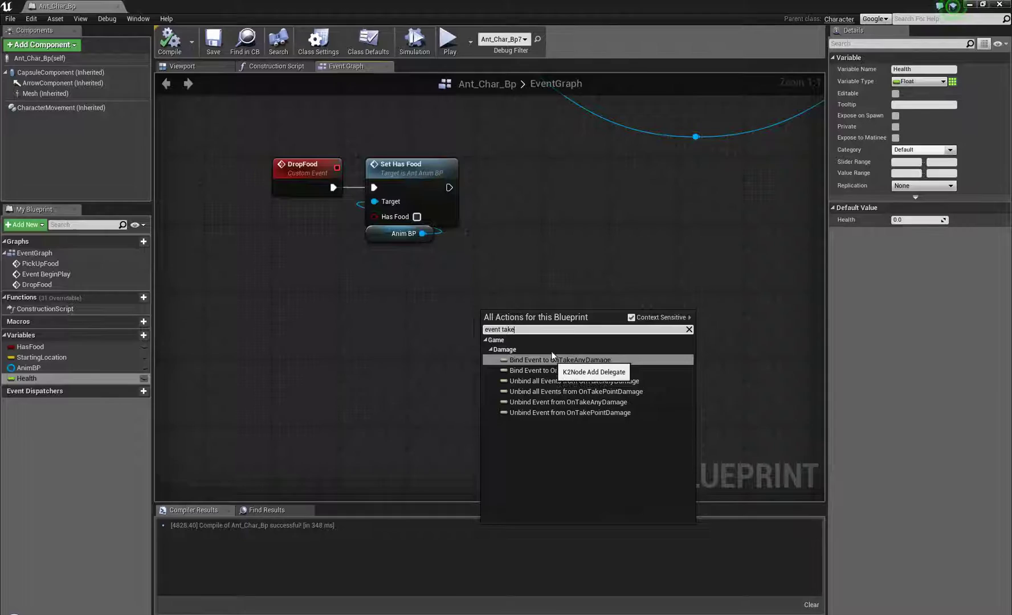
{"action": "left_click", "coordinate": [552, 287]}
{"action": "right_click", "coordinate": [552, 286]}
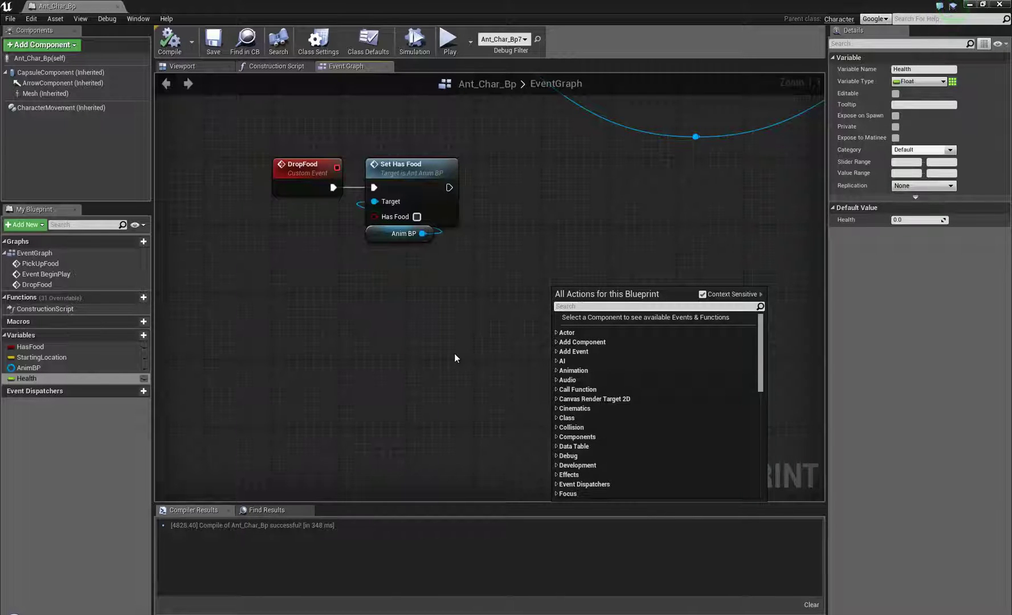
{"action": "type", "text": "take damage"}
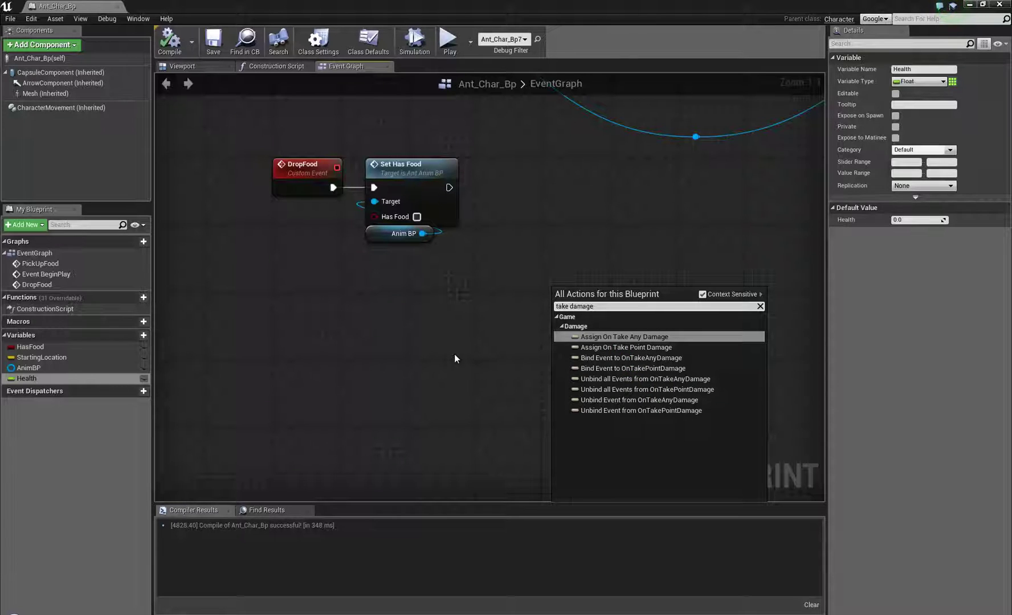
{"action": "left_click", "coordinate": [643, 337]}
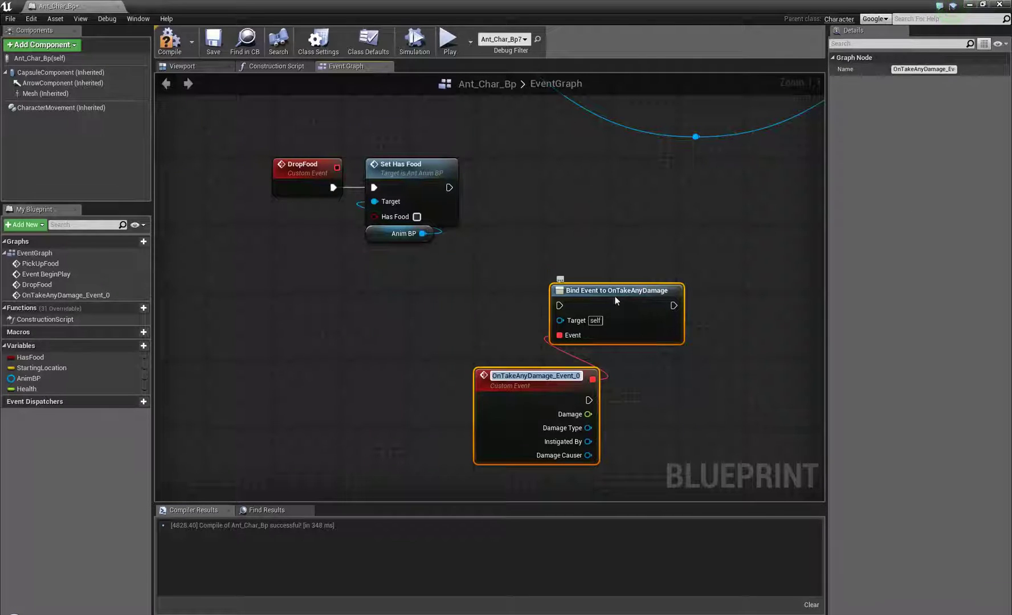
Delete the Bind Event to OnTakeAnyDamage node and its attached custom event.
{"action": "key", "text": "Return"}
{"action": "key", "text": "ctrl+a"}
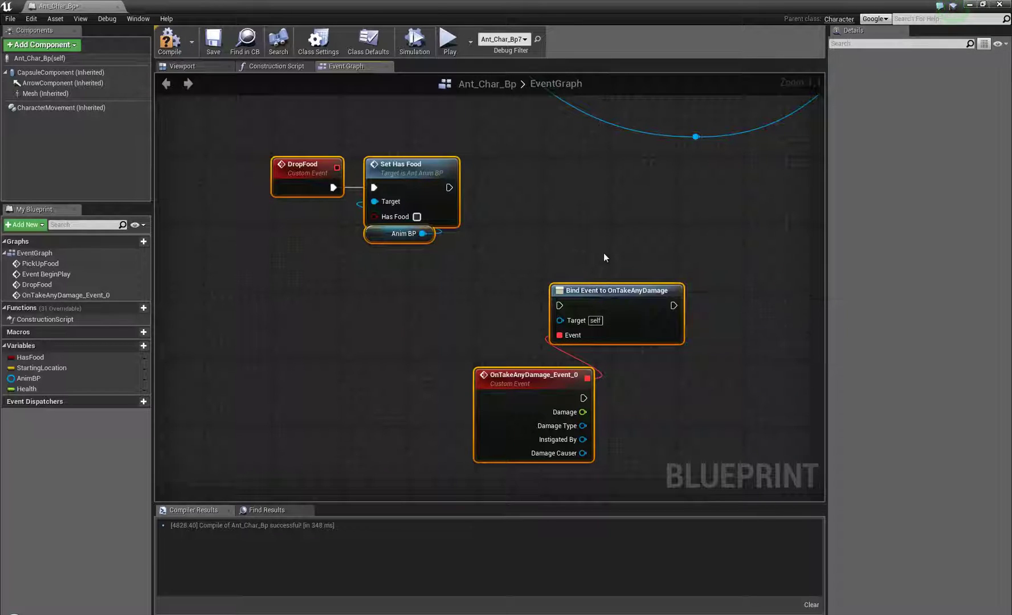
{"action": "left_click", "coordinate": [603, 258]}
{"action": "left_click_drag", "start_coordinate": [552, 280], "coordinate": [637, 425]}
{"action": "key", "text": "Delete"}
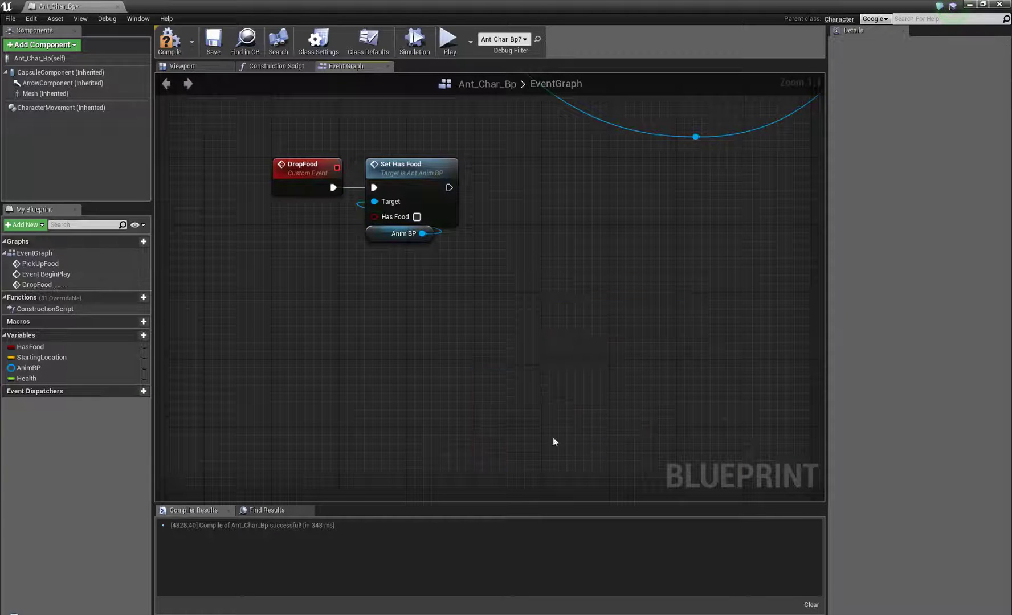
{"action": "right_click", "coordinate": [366, 315]}
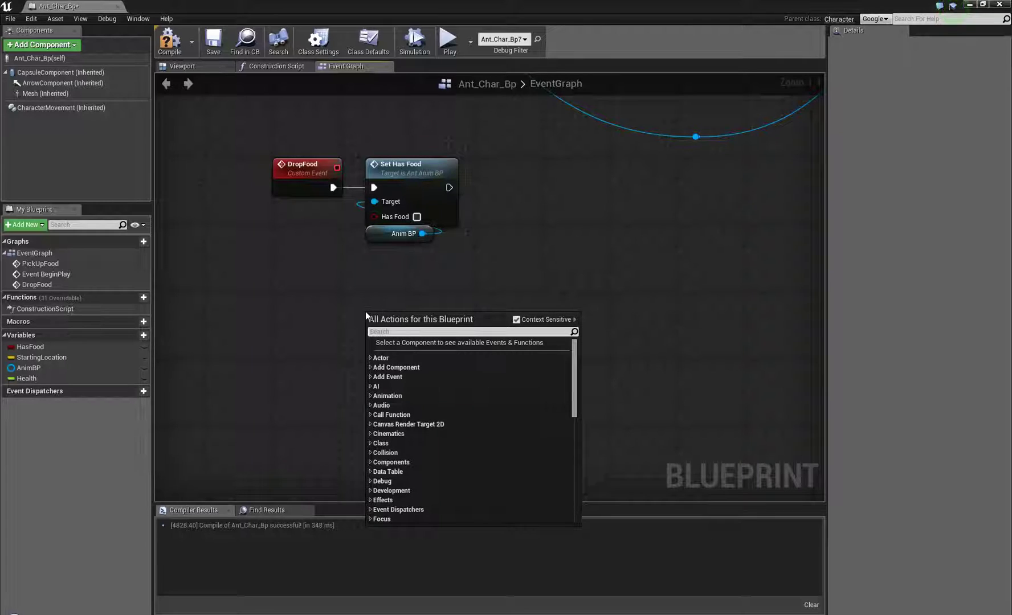
{"action": "type", "text": "take"}
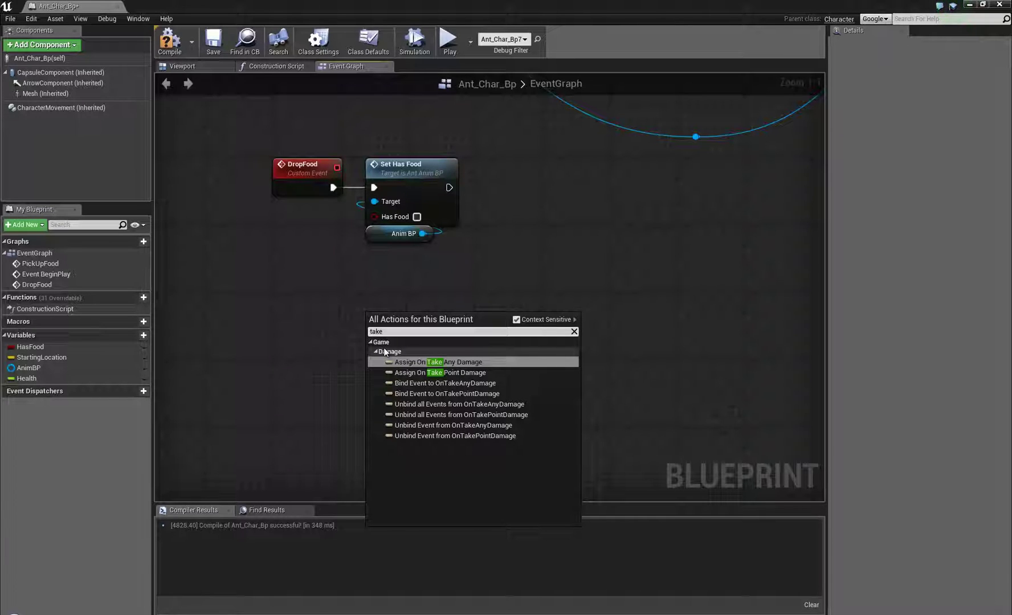
{"action": "left_click", "coordinate": [485, 221]}
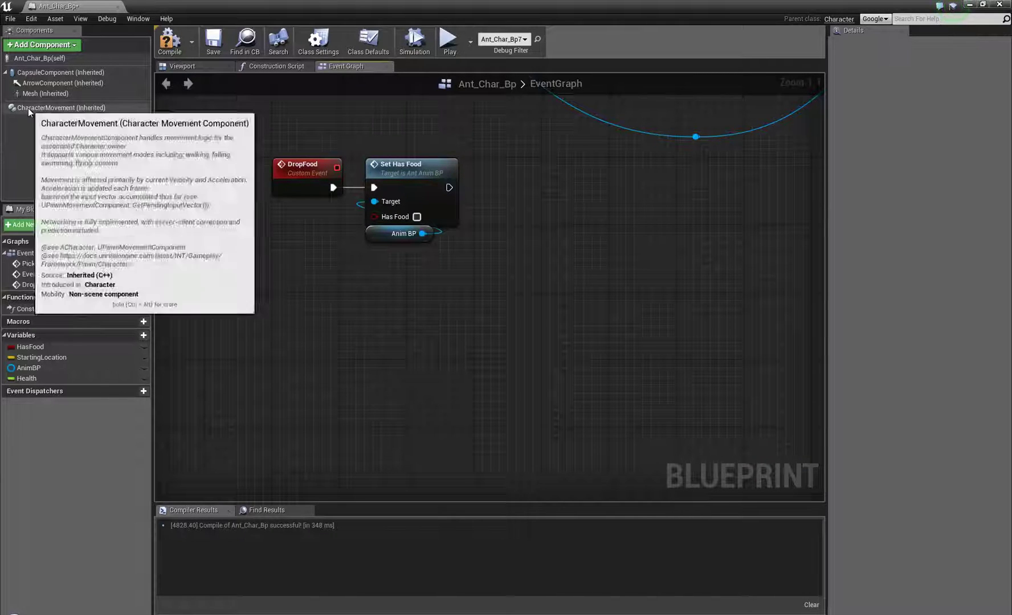
Place a Mesh component reference in the event graph and search its available actions for "take da".
{"action": "left_click_drag", "start_coordinate": [39, 94], "coordinate": [444, 347]}
{"action": "type", "text": "take da"}
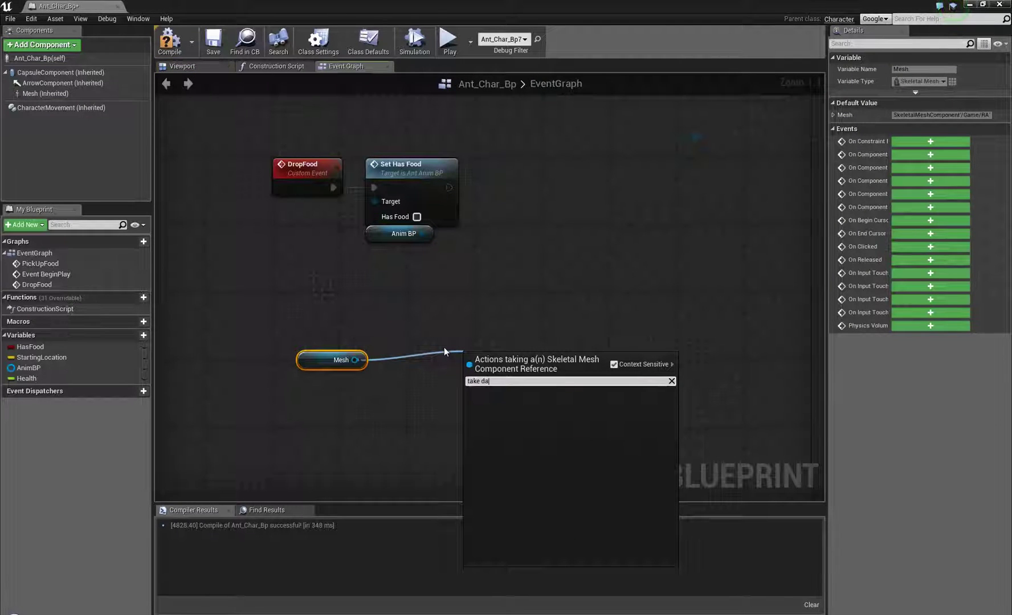
{"action": "left_click", "coordinate": [513, 359]}
Add an Assign On Take Any Damage node pair near the Mesh reference and align the custom event under the bind node.
{"action": "right_click", "coordinate": [512, 359]}
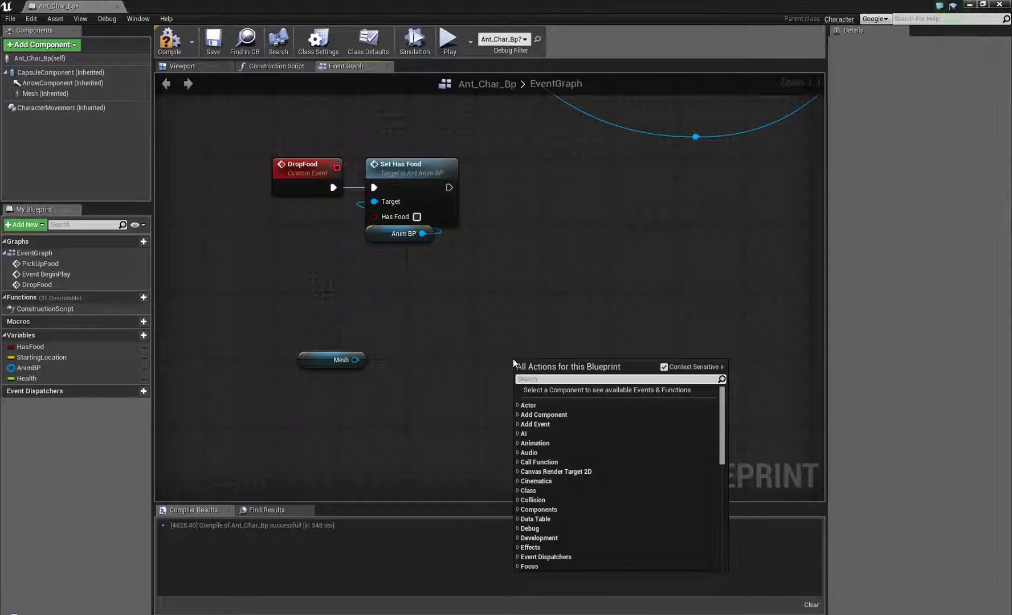
{"action": "type", "text": "take"}
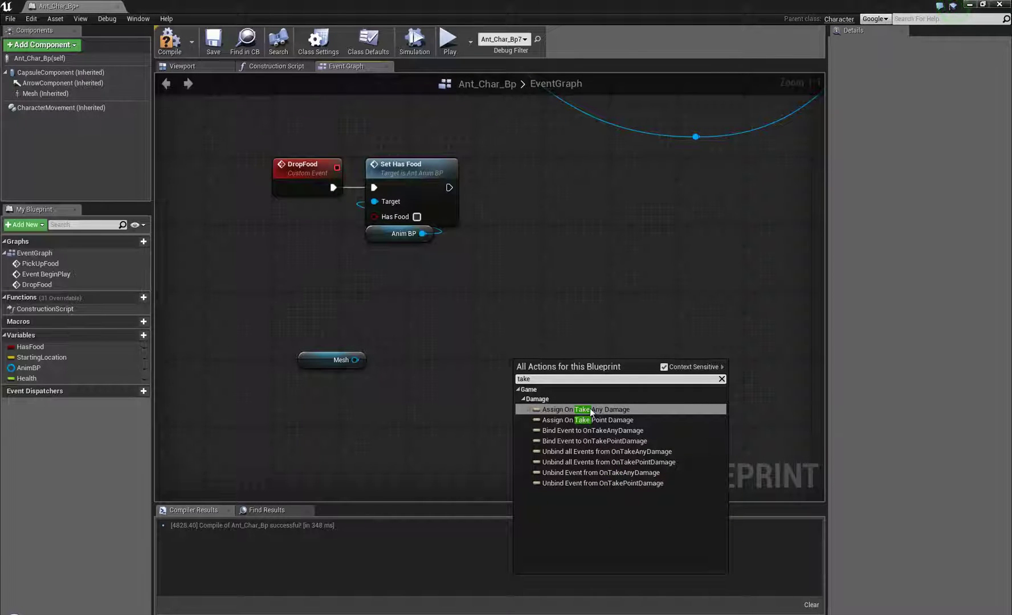
{"action": "left_click", "coordinate": [626, 409]}
{"action": "left_click", "coordinate": [597, 366]}
{"action": "left_click_drag", "start_coordinate": [582, 367], "coordinate": [524, 366]}
{"action": "right_click_drag", "start_coordinate": [535, 335], "coordinate": [549, 259]}
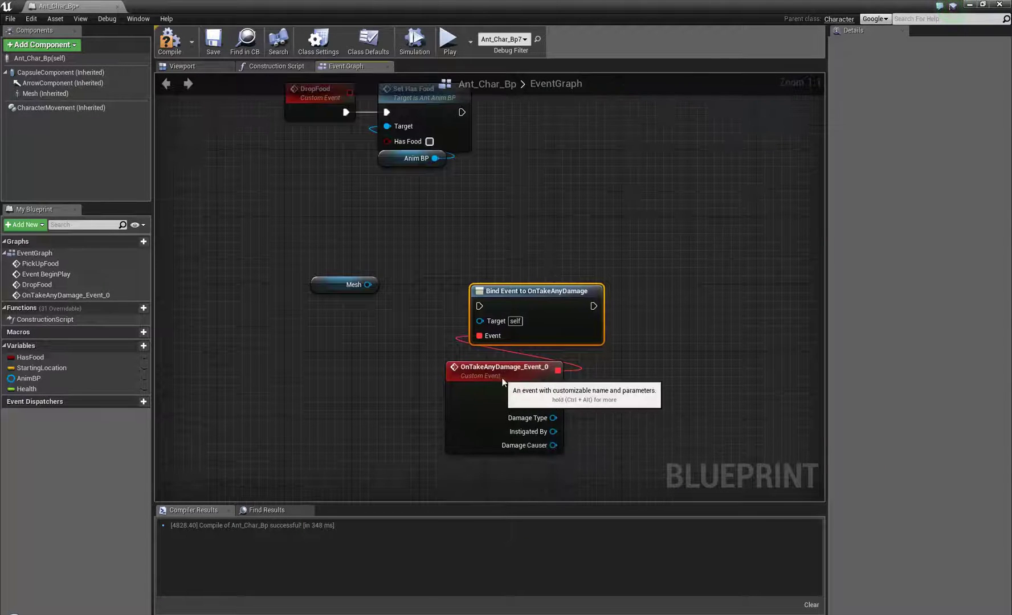
{"action": "left_click_drag", "start_coordinate": [505, 376], "coordinate": [528, 375]}
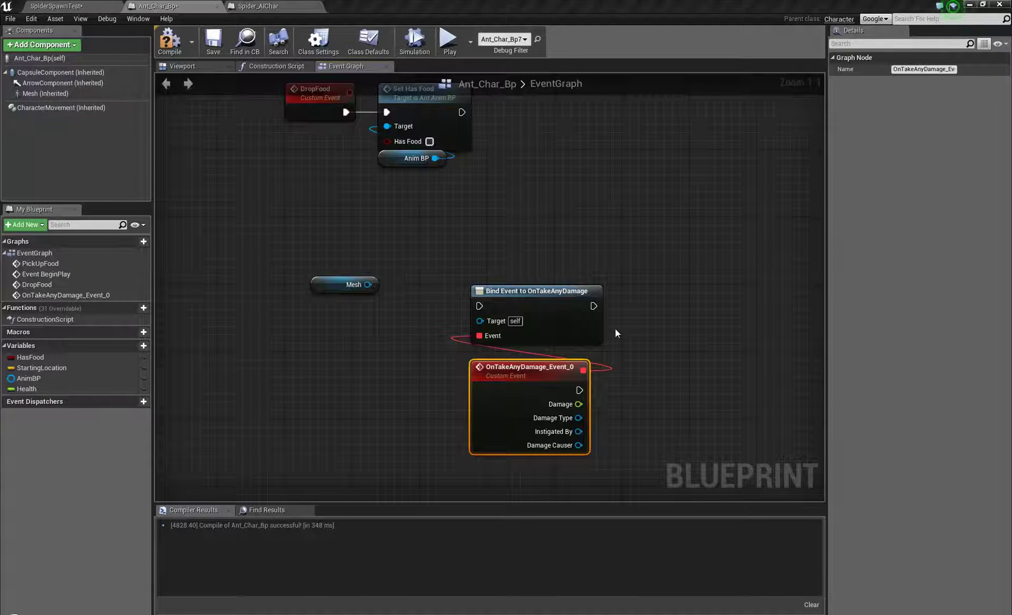
Add an Event AnyDamage node below the Mesh reference and delete the OnTakeAnyDamage bind node with its custom event.
{"action": "right_click", "coordinate": [448, 241]}
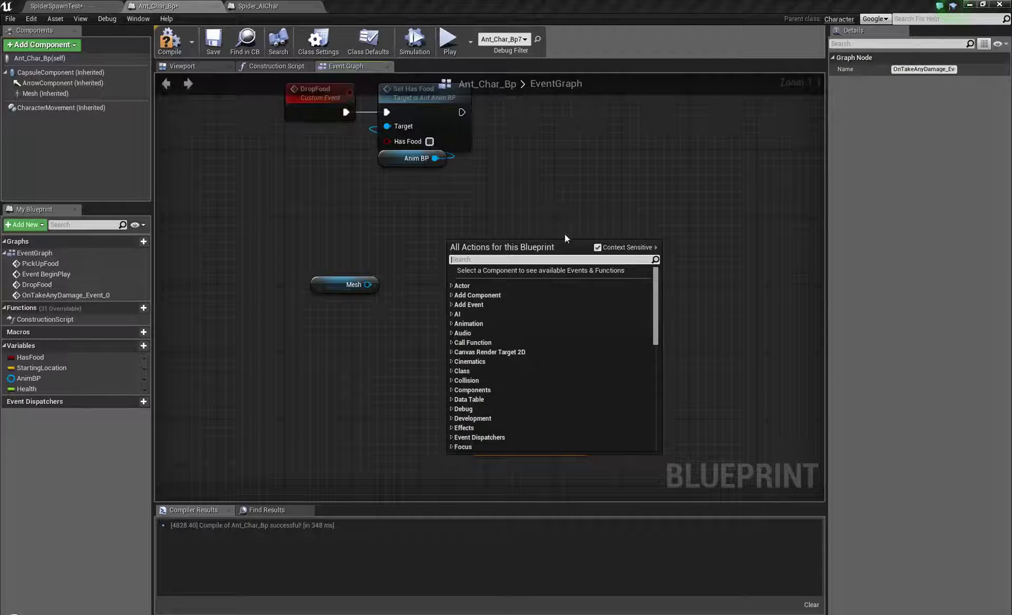
{"action": "type", "text": "event any"}
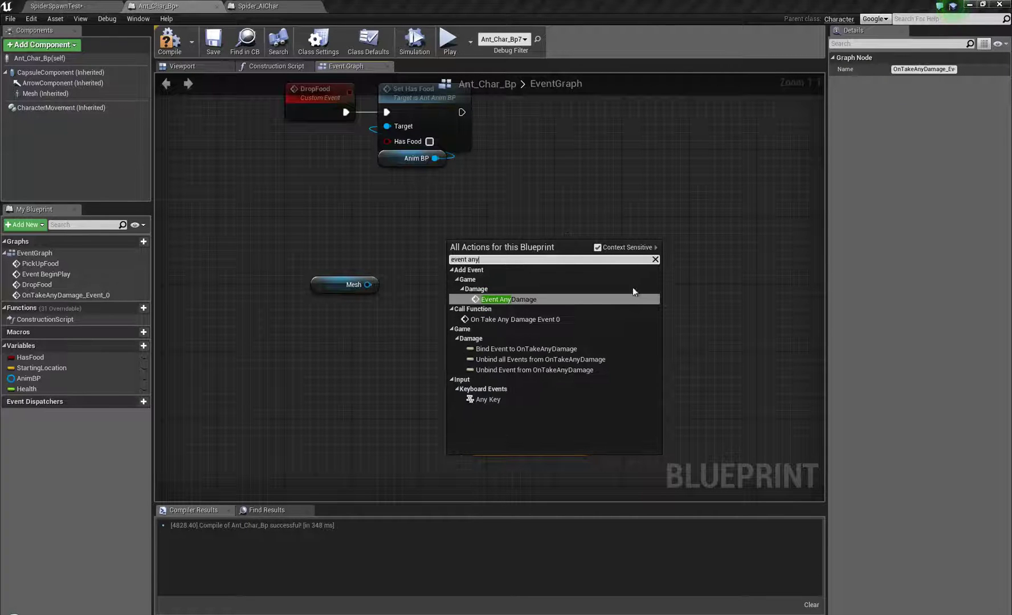
{"action": "left_click", "coordinate": [539, 299]}
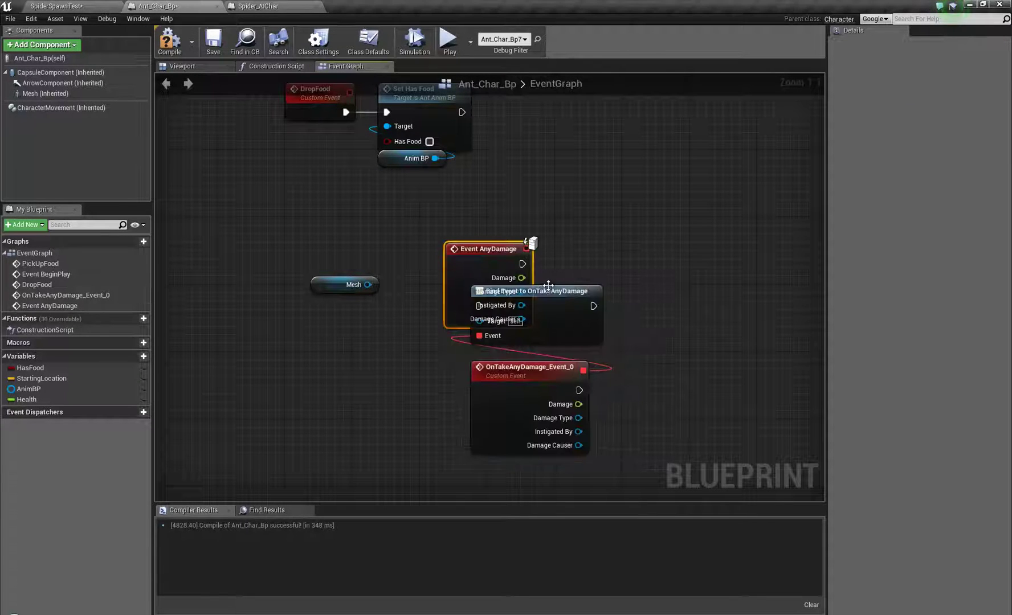
{"action": "left_click_drag", "start_coordinate": [496, 249], "coordinate": [285, 316]}
{"action": "left_click_drag", "start_coordinate": [507, 222], "coordinate": [580, 400]}
{"action": "key", "text": "Delete"}
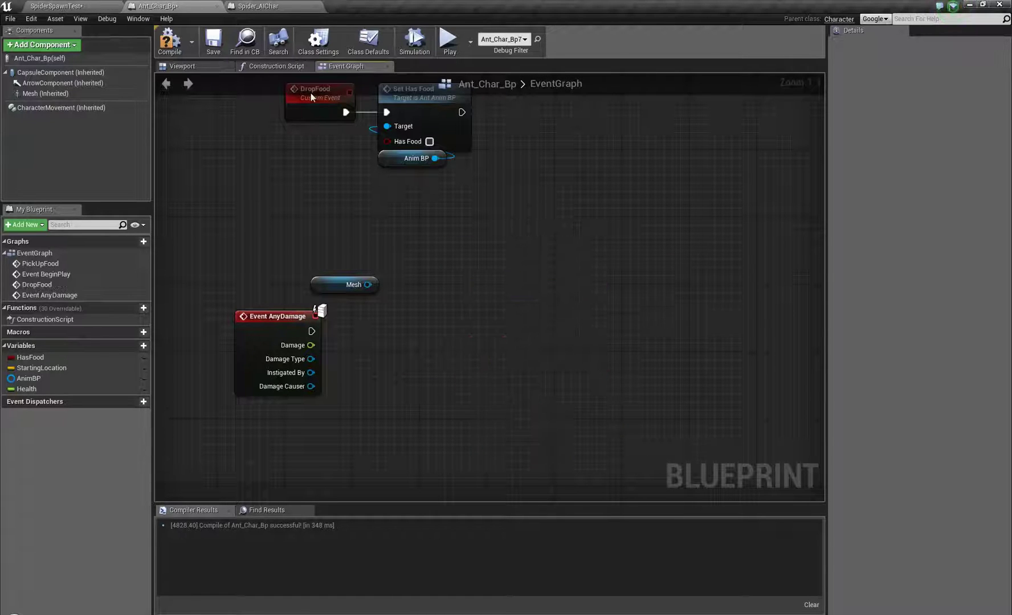
Check the Take Damage logic in Spider_AIChar, then place the Mesh reference beneath Event AnyDamage in Ant_Char_Bp.
{"action": "left_click", "coordinate": [281, 10]}
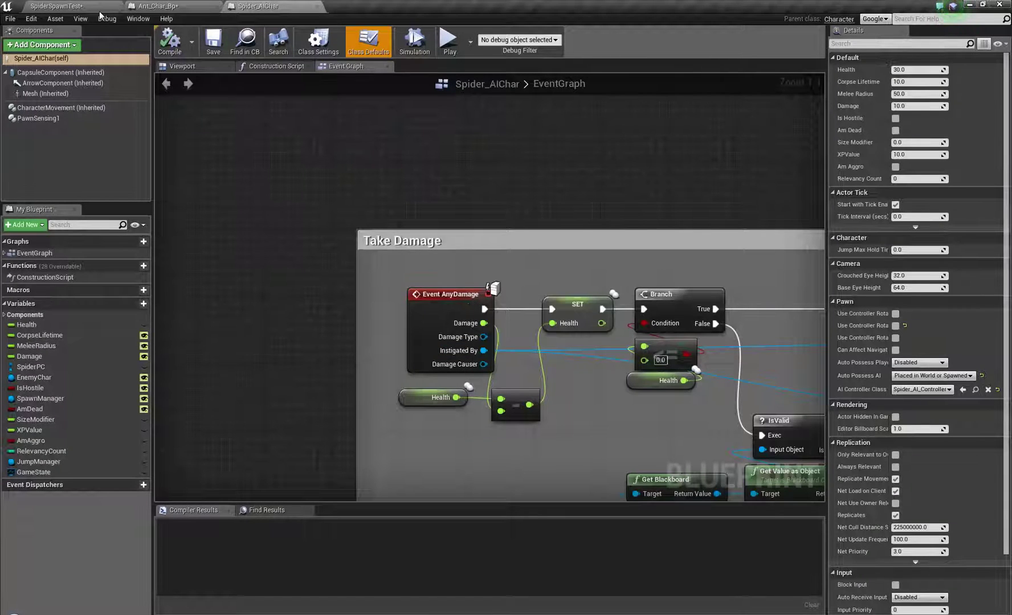
{"action": "left_click", "coordinate": [155, 6]}
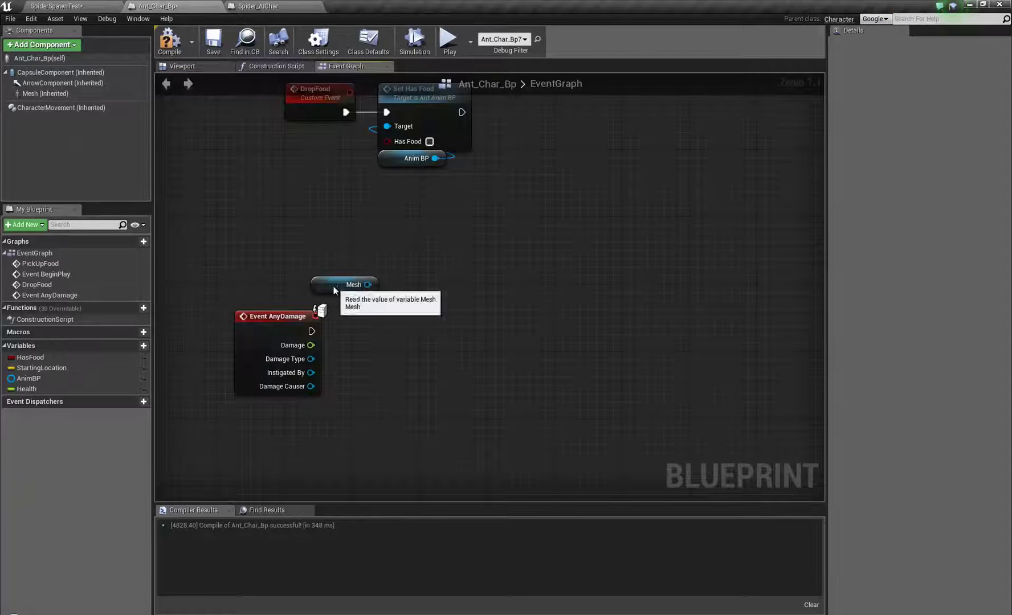
{"action": "left_click_drag", "start_coordinate": [335, 285], "coordinate": [293, 420]}
{"action": "right_click_drag", "start_coordinate": [393, 384], "coordinate": [483, 372]}
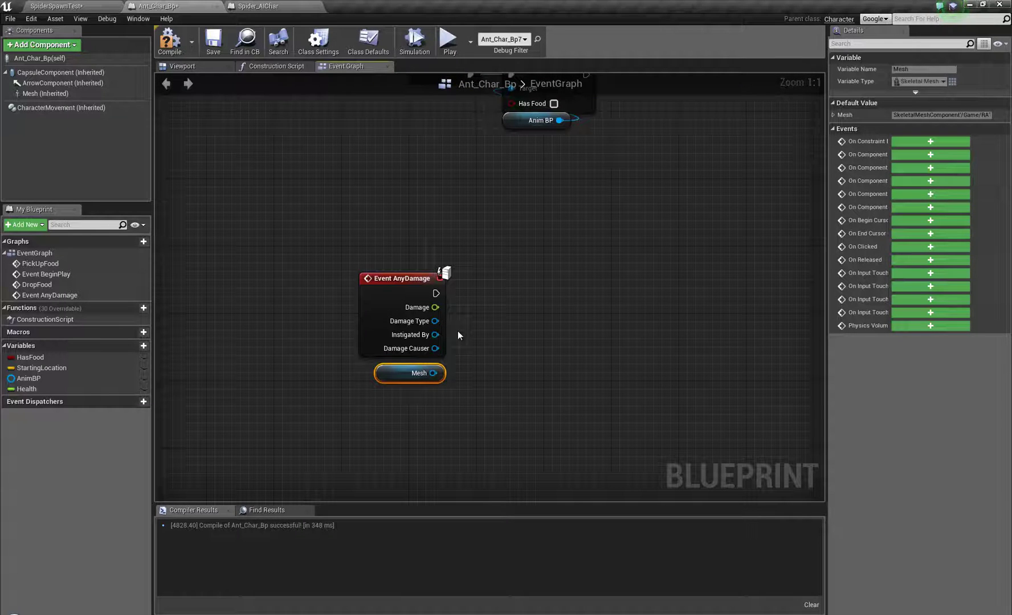
Place a Health getter beside Event AnyDamage and subtract the event's Damage from it with a float - float node.
{"action": "mouse_move", "coordinate": [34, 389]}
{"action": "left_mouse_down", "text": "ctrl"}
{"action": "mouse_move", "coordinate": [561, 325]}
{"action": "mouse_move", "coordinate": [678, 342]}
{"action": "left_mouse_up", "text": "ctrl"}
{"action": "type", "text": "-"}
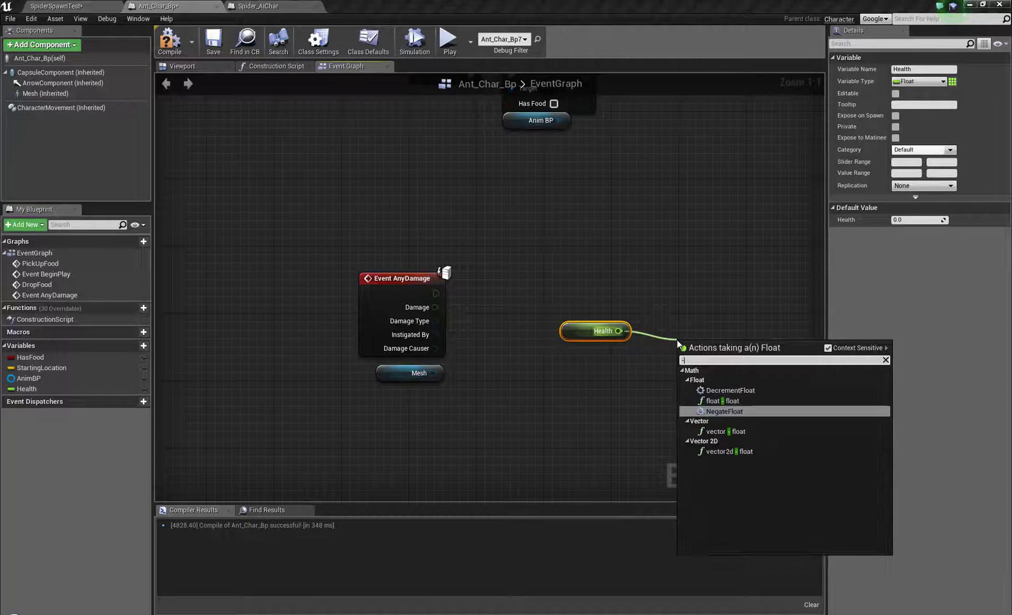
{"action": "left_click", "coordinate": [745, 401]}
{"action": "mouse_move", "coordinate": [436, 308]}
{"action": "left_mouse_down"}
{"action": "mouse_move", "coordinate": [668, 371]}
{"action": "mouse_move", "coordinate": [688, 361]}
{"action": "mouse_move", "coordinate": [699, 331]}
{"action": "mouse_move", "coordinate": [678, 331]}
{"action": "left_mouse_up"}
{"action": "mouse_move", "coordinate": [606, 349]}
{"action": "left_mouse_down"}
{"action": "mouse_move", "coordinate": [644, 290]}
{"action": "mouse_move", "coordinate": [663, 331]}
{"action": "mouse_move", "coordinate": [560, 335]}
{"action": "left_mouse_up"}
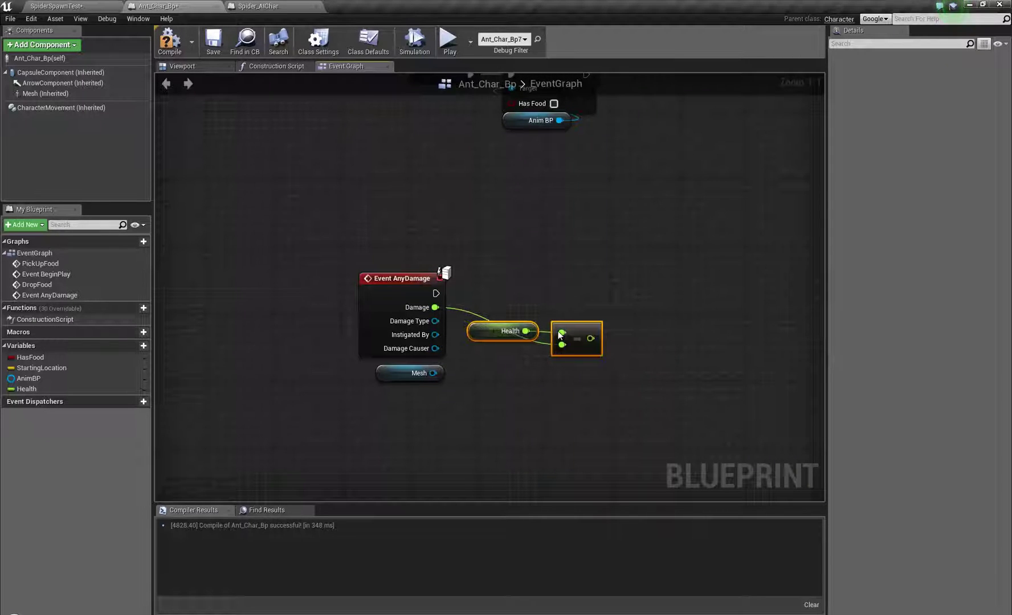
{"action": "left_click", "coordinate": [401, 370]}
{"action": "right_click_drag", "start_coordinate": [450, 383], "coordinate": [461, 406]}
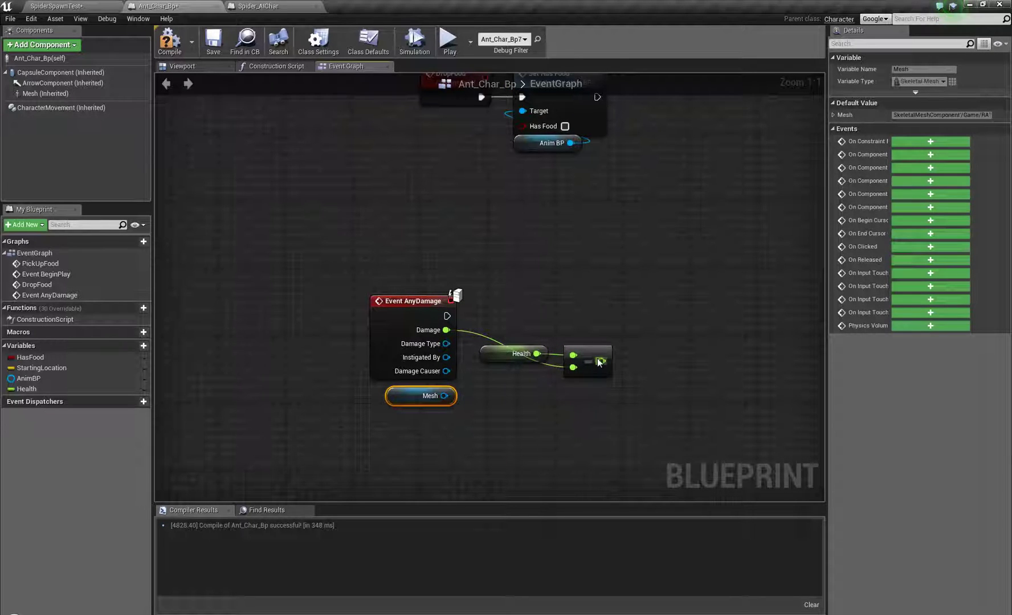
Compare the subtraction result with 0.0 using a float <= node and feed it into a new Branch's Condition, stacking the two nodes.
{"action": "left_click_drag", "start_coordinate": [598, 367], "coordinate": [671, 310]}
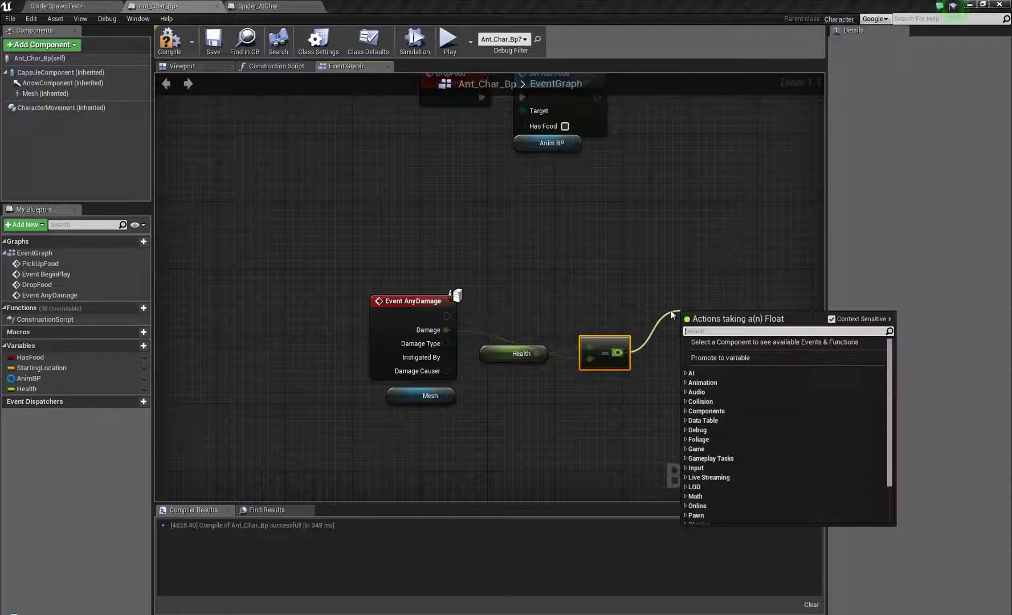
{"action": "type", "text": "<"}
{"action": "left_click", "coordinate": [741, 372]}
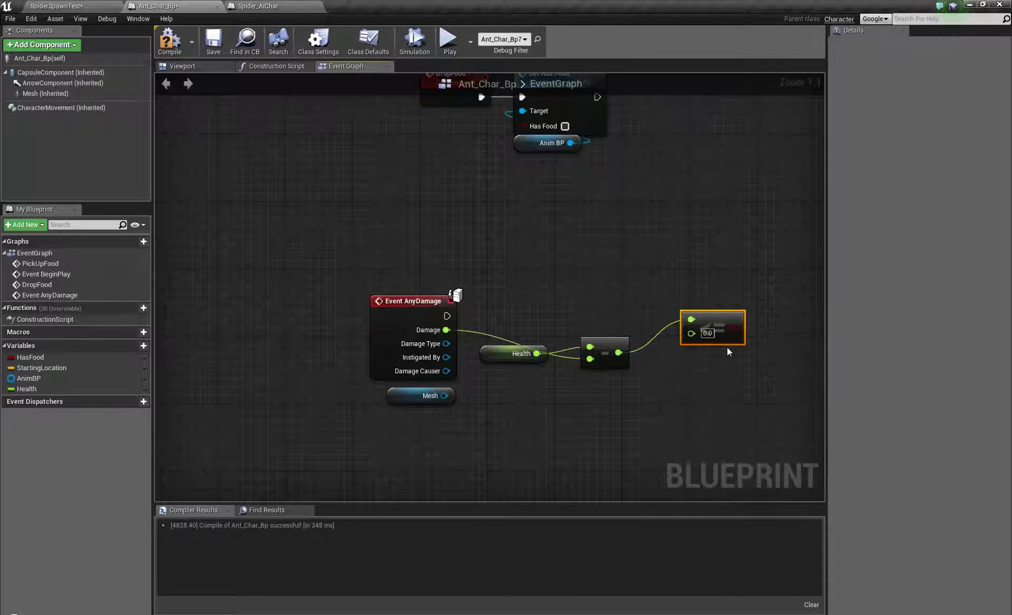
{"action": "left_click", "coordinate": [659, 241]}
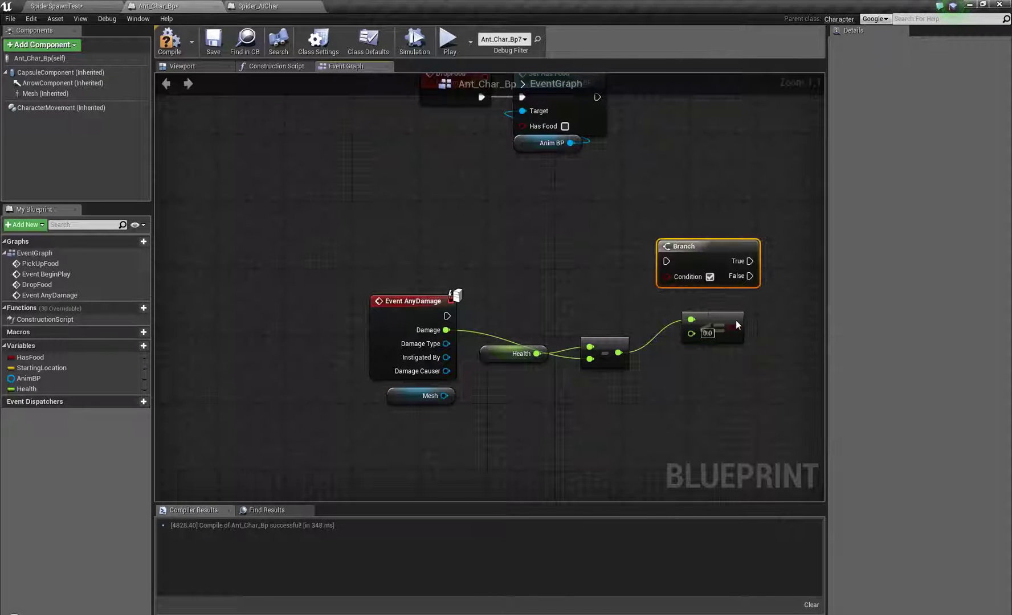
{"action": "left_click_drag", "start_coordinate": [735, 327], "coordinate": [664, 277]}
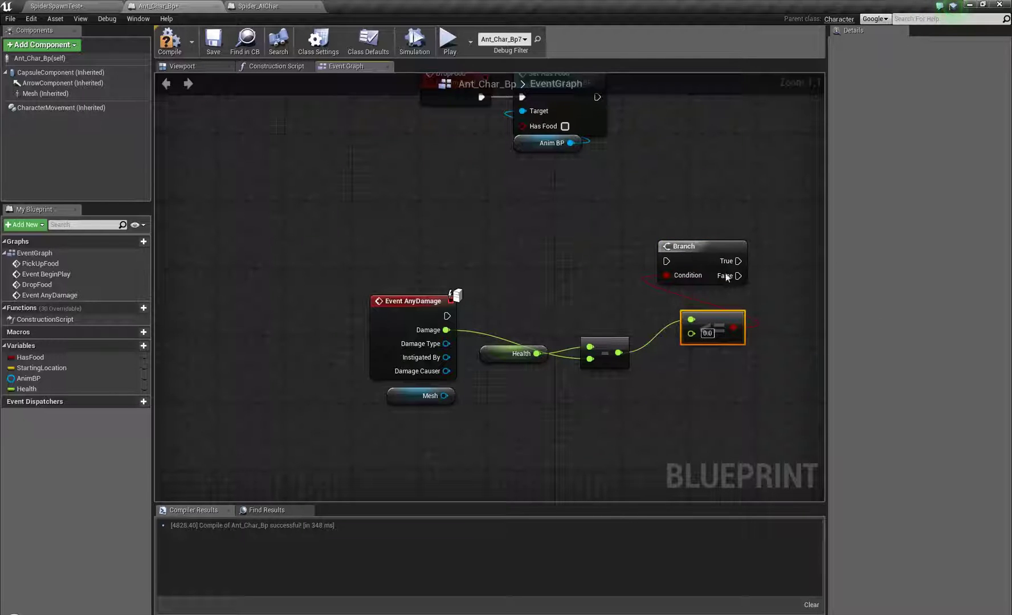
{"action": "left_click_drag", "start_coordinate": [702, 242], "coordinate": [725, 270]}
{"action": "right_click_drag", "start_coordinate": [724, 270], "coordinate": [602, 268]}
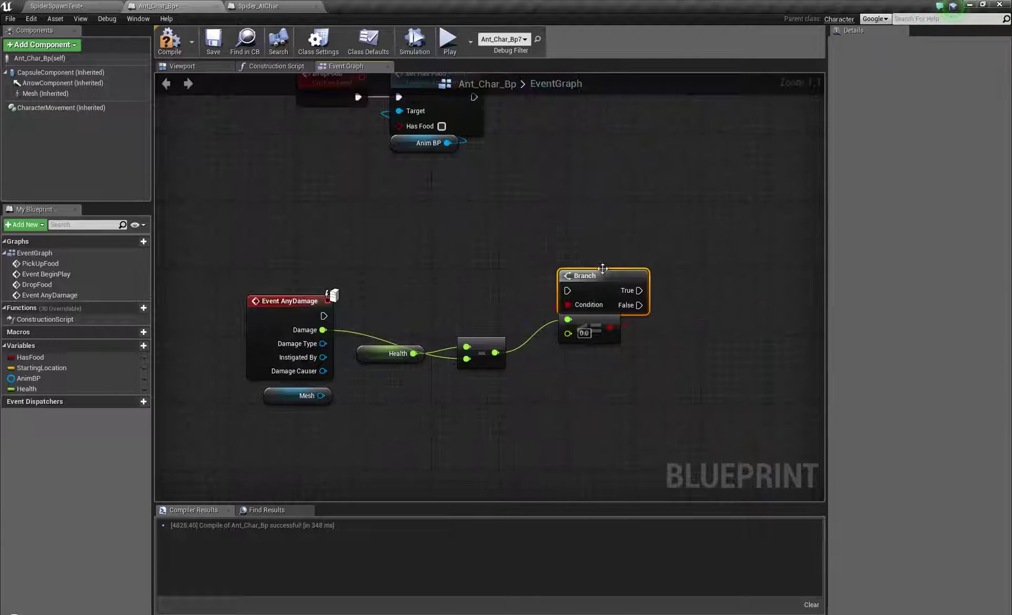
{"action": "left_click_drag", "start_coordinate": [575, 277], "coordinate": [576, 294]}
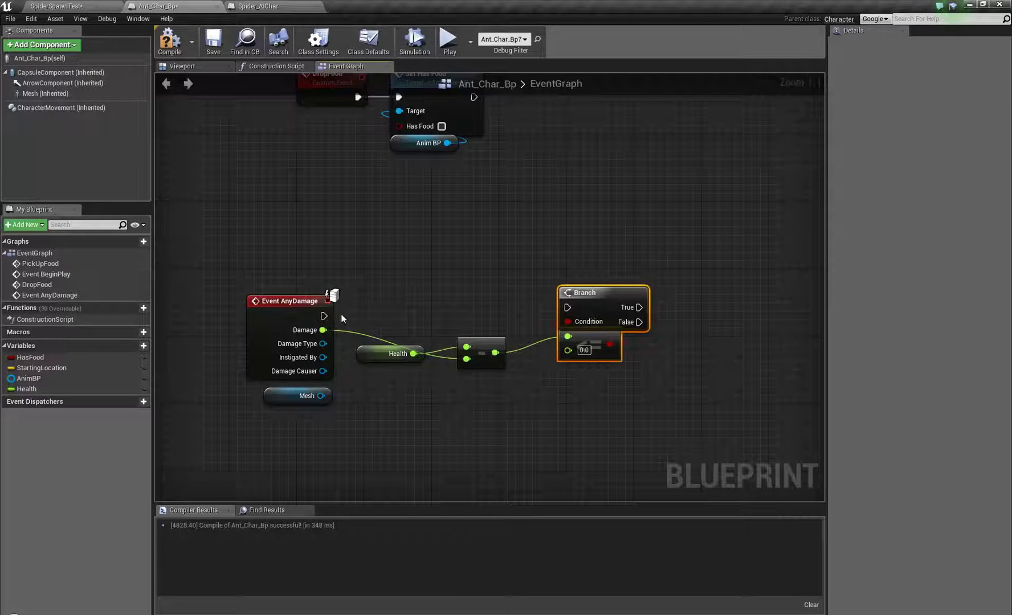
Wire Event AnyDamage's execution into the Branch and connect its True output to a new SET Health node.
{"action": "left_click_drag", "start_coordinate": [329, 319], "coordinate": [569, 308]}
{"action": "mouse_move", "coordinate": [35, 390]}
{"action": "left_mouse_down", "text": "alt"}
{"action": "mouse_move", "coordinate": [564, 446]}
{"action": "mouse_move", "coordinate": [707, 314]}
{"action": "left_mouse_up", "text": "alt"}
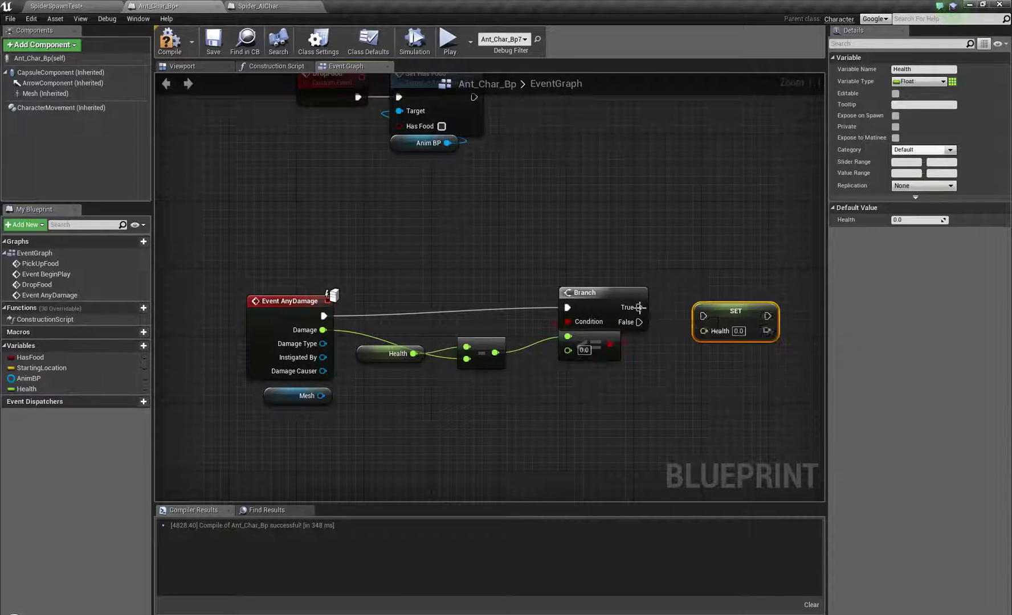
{"action": "mouse_move", "coordinate": [639, 308]}
{"action": "left_mouse_down"}
{"action": "mouse_move", "coordinate": [720, 315]}
{"action": "mouse_move", "coordinate": [700, 305]}
{"action": "left_mouse_up"}
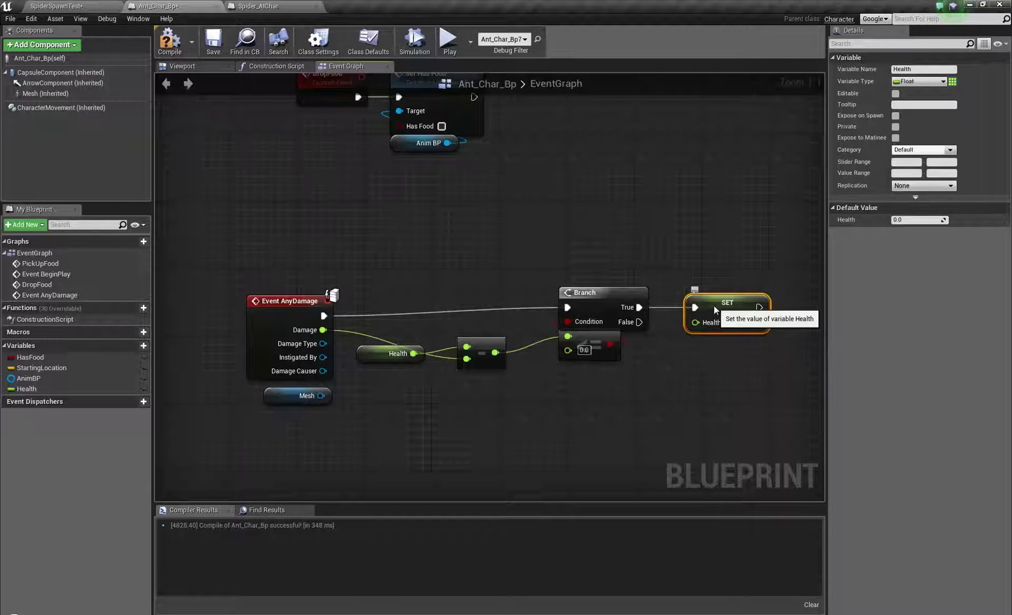
{"action": "right_click_drag", "start_coordinate": [700, 306], "coordinate": [533, 319]}
{"action": "left_click_drag", "start_coordinate": [533, 319], "coordinate": [575, 269]}
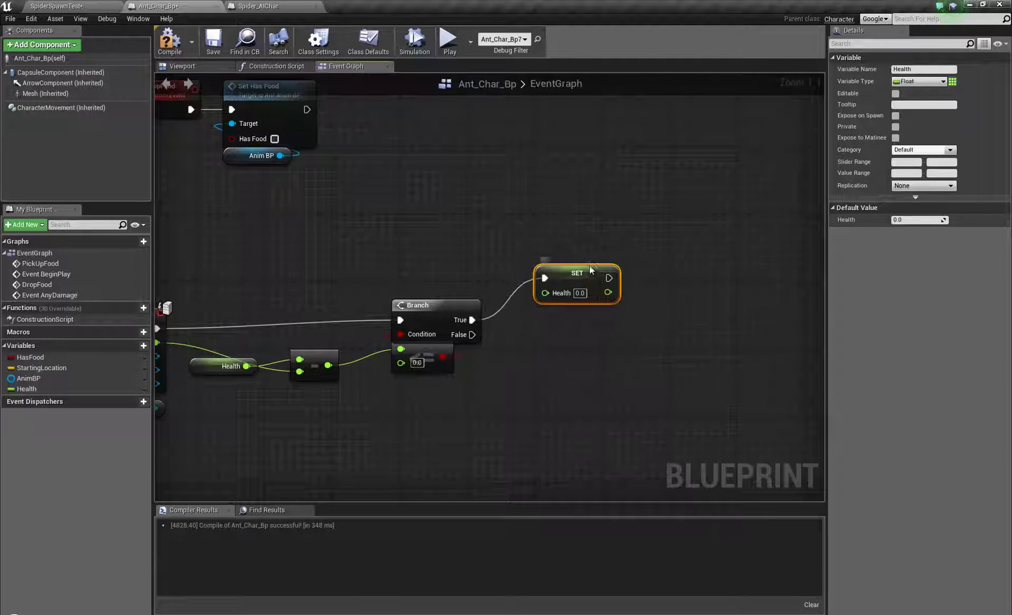
{"action": "right_click_drag", "start_coordinate": [605, 328], "coordinate": [519, 363]}
Add a custom event named CauseDeath above the damage logic.
{"action": "right_click", "coordinate": [569, 114]}
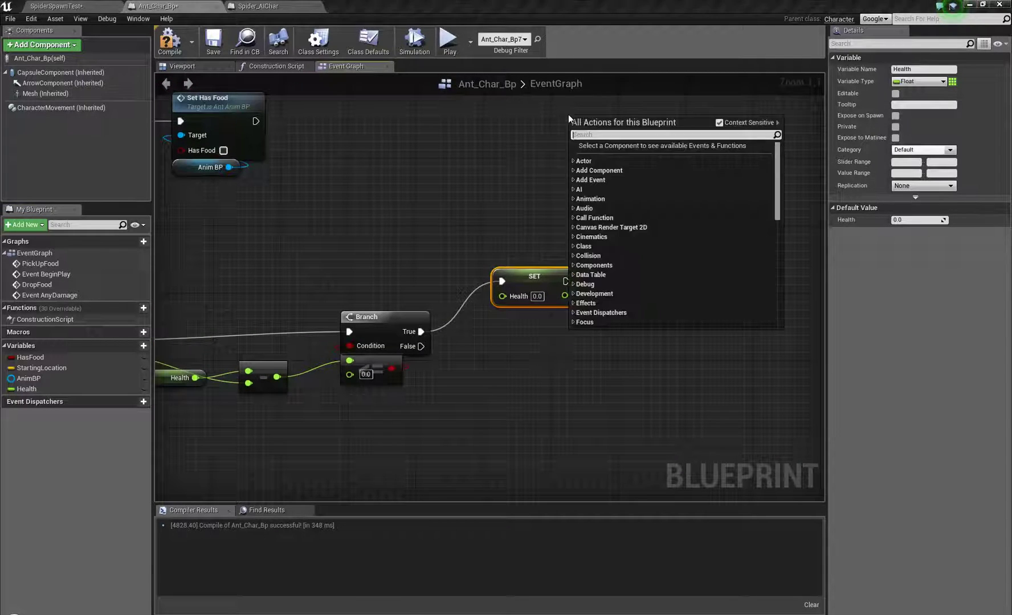
{"action": "type", "text": "custom event"}
{"action": "key", "text": "Return"}
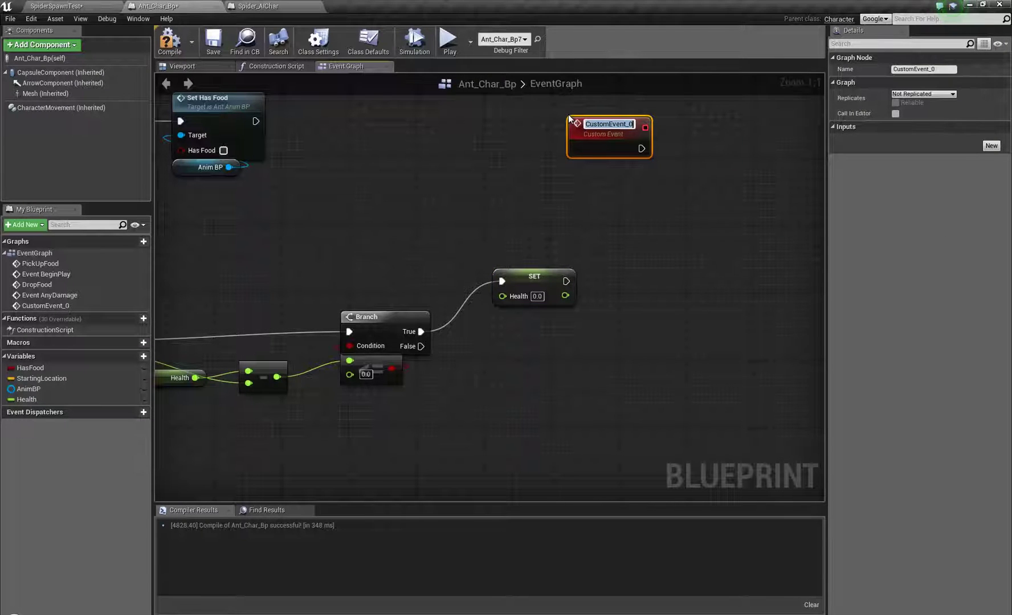
{"action": "type", "text": "CauseD"}
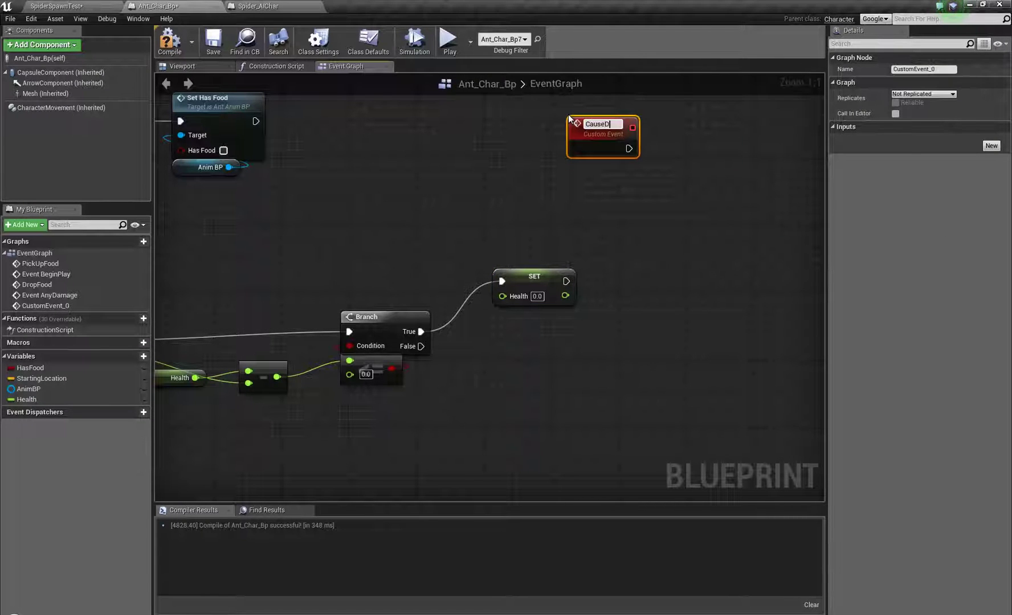
{"action": "type", "text": "eath"}
{"action": "key", "text": "Return"}
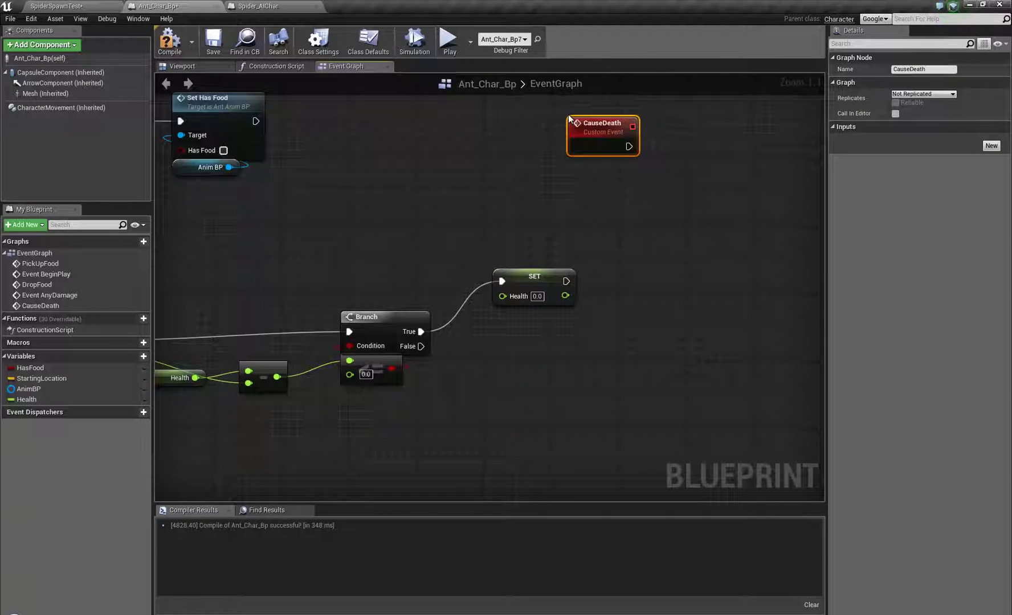
Add a Cause Death call after the SET Health node and connect their execution pins.
{"action": "right_click", "coordinate": [640, 276]}
{"action": "type", "text": "cause"}
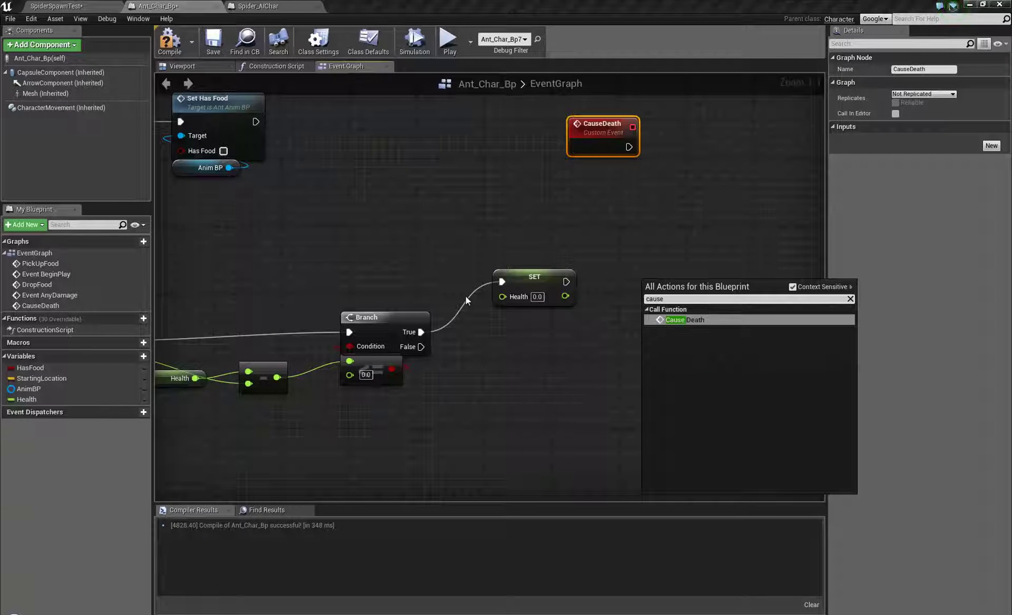
{"action": "left_click", "coordinate": [684, 320]}
{"action": "left_click_drag", "start_coordinate": [611, 285], "coordinate": [619, 260]}
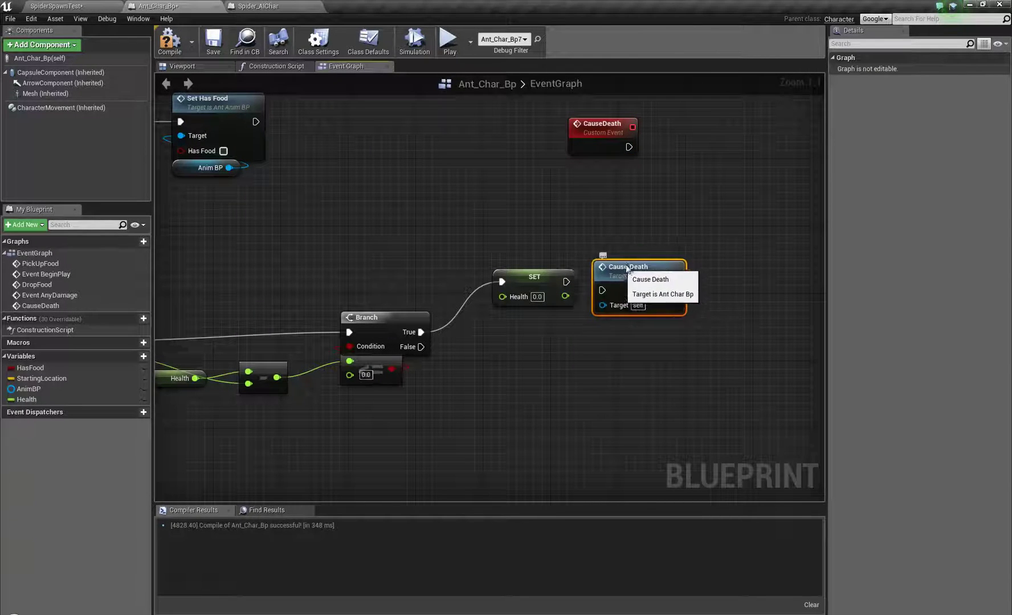
{"action": "left_click_drag", "start_coordinate": [565, 282], "coordinate": [608, 285]}
{"action": "right_click_drag", "start_coordinate": [469, 388], "coordinate": [583, 344]}
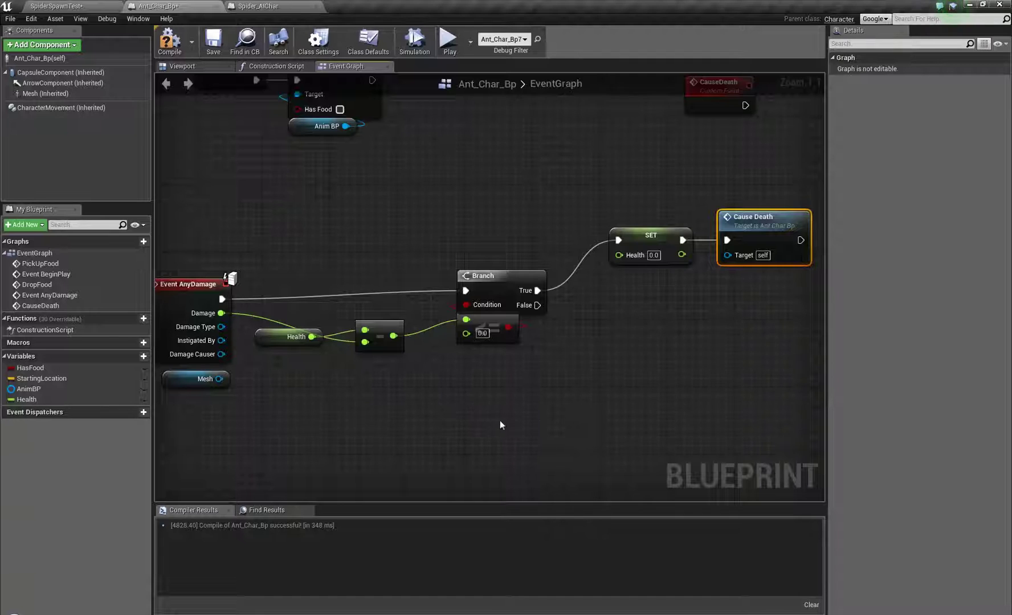
Raise the SET Health node slightly and move the Branch with its comparison node closer to it.
{"action": "right_click_drag", "start_coordinate": [563, 381], "coordinate": [474, 391]}
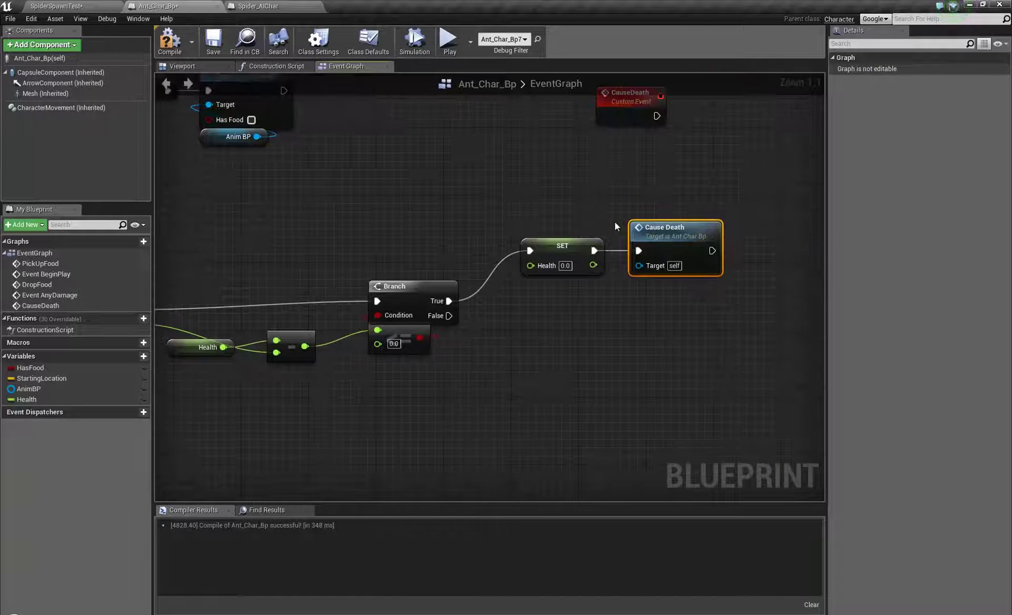
{"action": "left_click", "coordinate": [550, 255]}
{"action": "left_click_drag", "start_coordinate": [531, 254], "coordinate": [566, 237]}
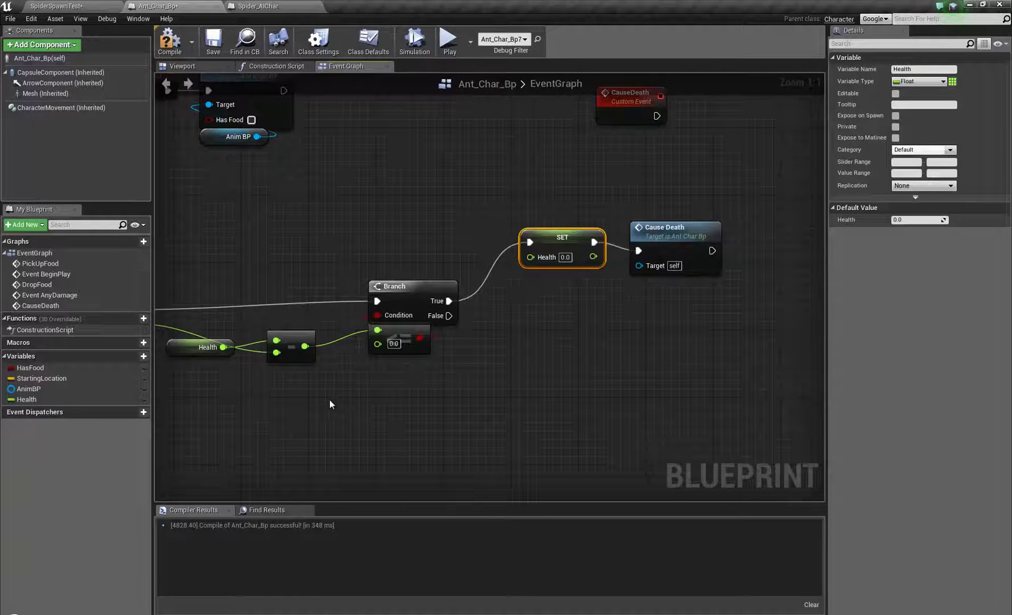
{"action": "right_click_drag", "start_coordinate": [329, 400], "coordinate": [389, 394]}
{"action": "left_click", "coordinate": [475, 273]}
{"action": "left_click_drag", "start_coordinate": [475, 274], "coordinate": [508, 249]}
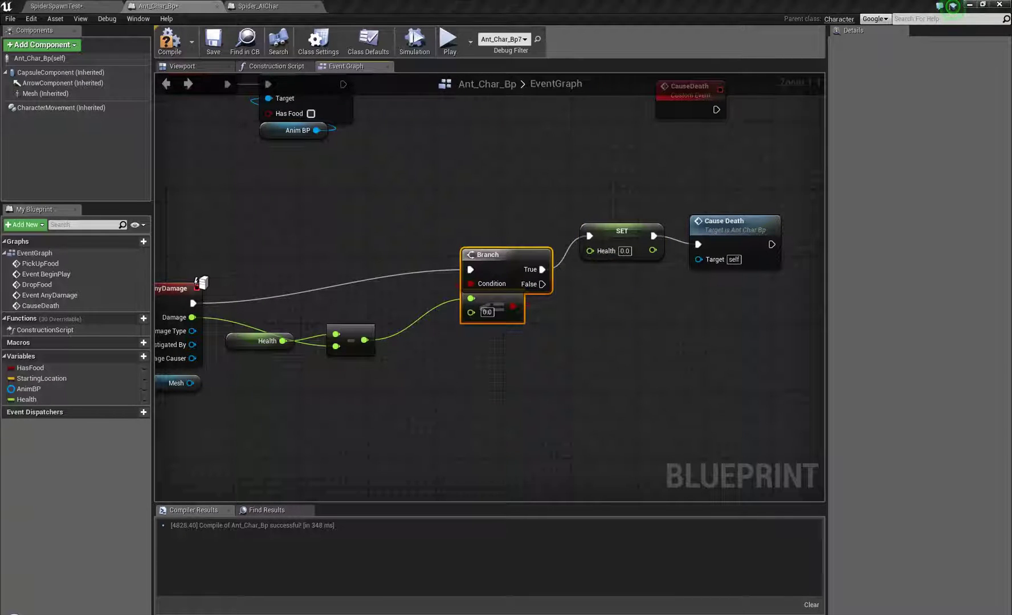
{"action": "left_click", "coordinate": [423, 357]}
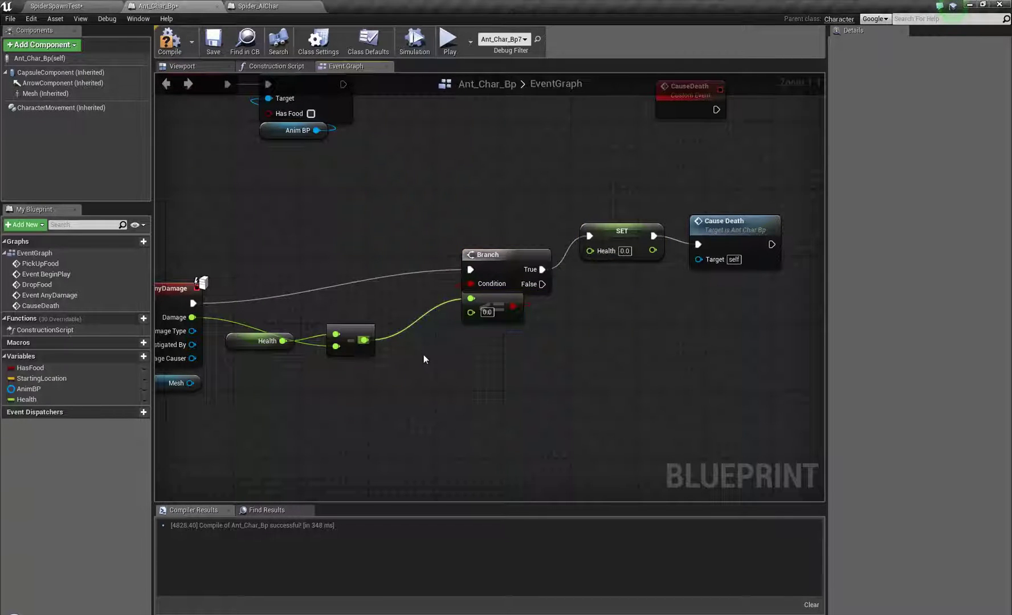
Add a Clamp (float) with Min 0.0 and Max 100 to the subtraction result, and shift the Branch, SET and Cause Death nodes away from it.
{"action": "left_click_drag", "start_coordinate": [363, 341], "coordinate": [420, 360]}
{"action": "type", "text": "clamp"}
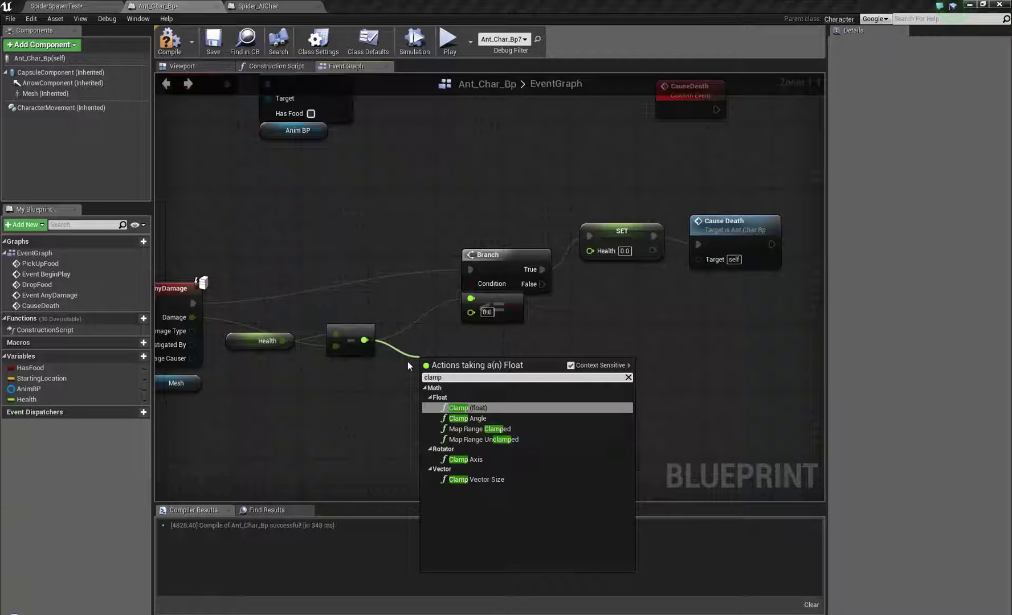
{"action": "left_click", "coordinate": [466, 408]}
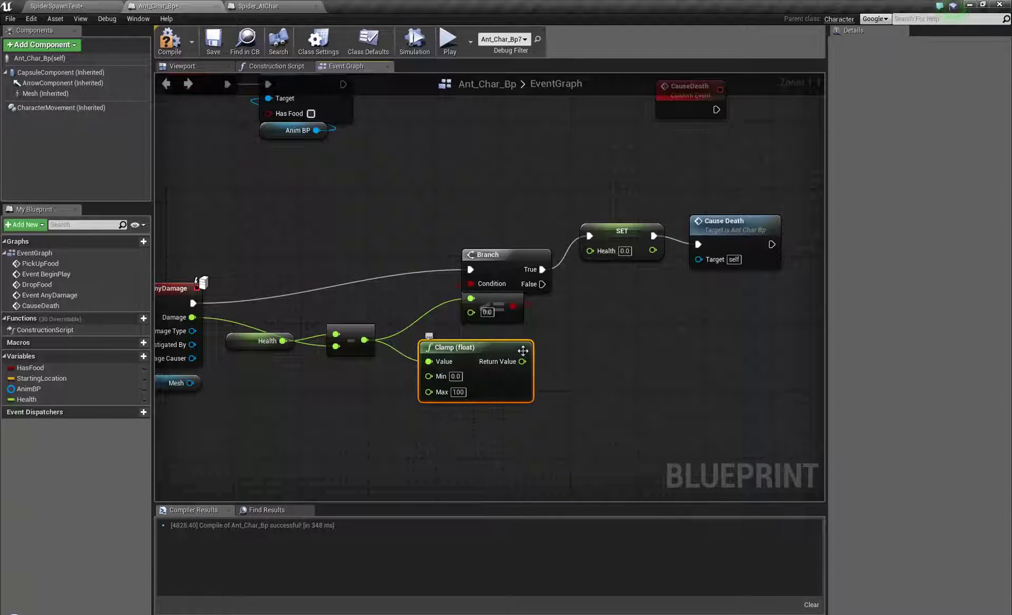
{"action": "right_click_drag", "start_coordinate": [532, 347], "coordinate": [475, 342]}
{"action": "left_click_drag", "start_coordinate": [432, 183], "coordinate": [690, 273]}
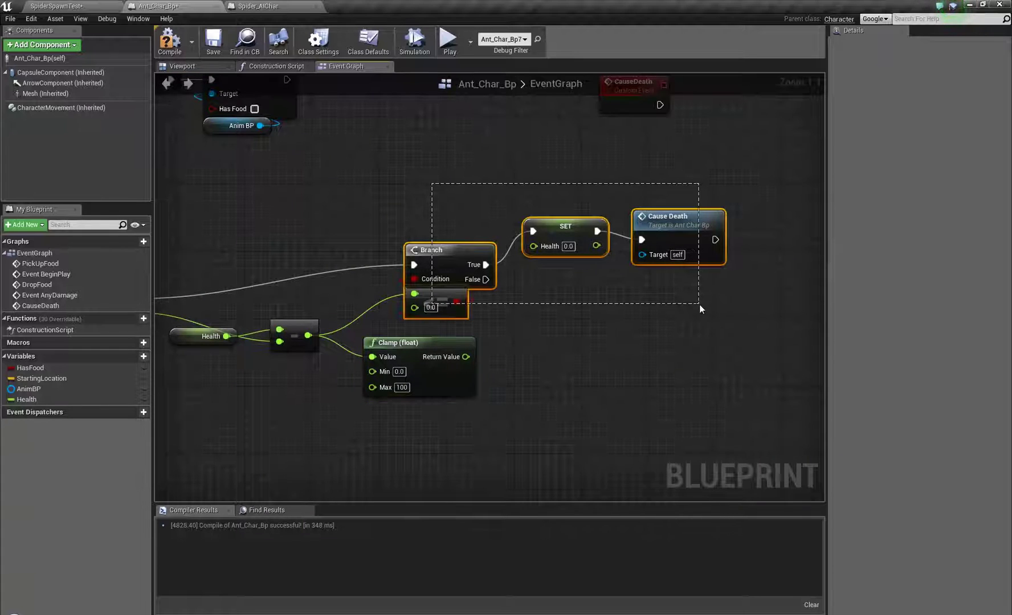
{"action": "left_click_drag", "start_coordinate": [488, 253], "coordinate": [614, 245]}
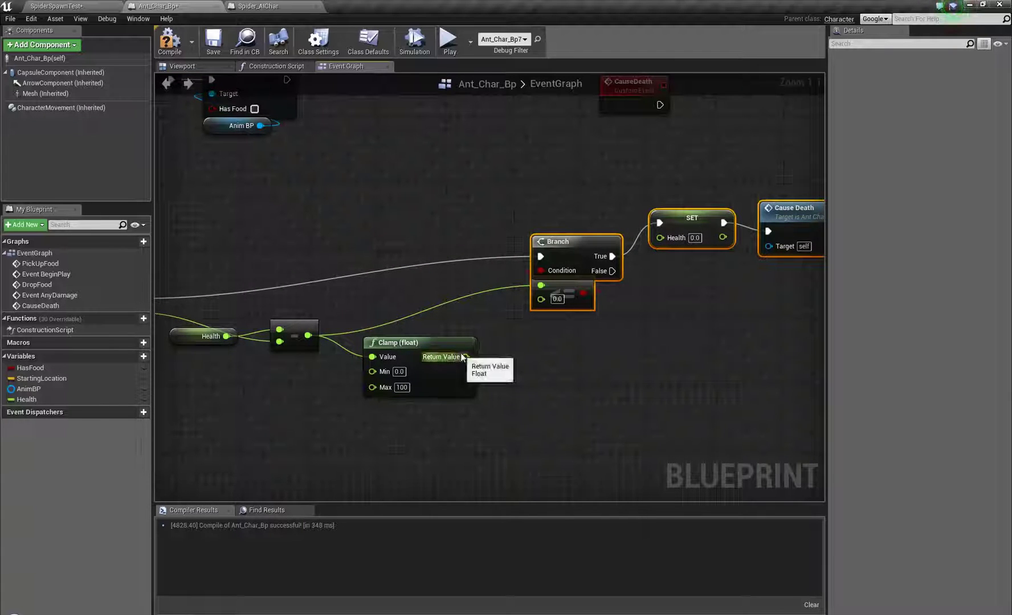
Feed the Clamp's Return Value through an Equal (float) node into the Branch's Condition and delete the old <= node.
{"action": "left_click_drag", "start_coordinate": [467, 357], "coordinate": [527, 338]}
{"action": "type", "text": "=="}
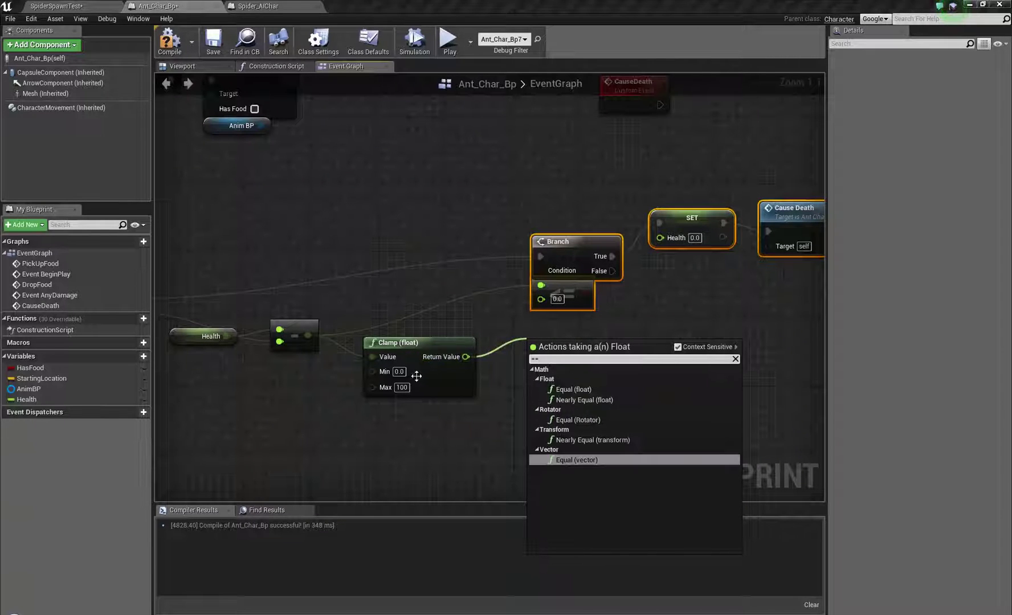
{"action": "left_click", "coordinate": [587, 387]}
{"action": "left_click_drag", "start_coordinate": [574, 351], "coordinate": [541, 271]}
{"action": "left_click", "coordinate": [564, 291]}
{"action": "key", "text": "Delete"}
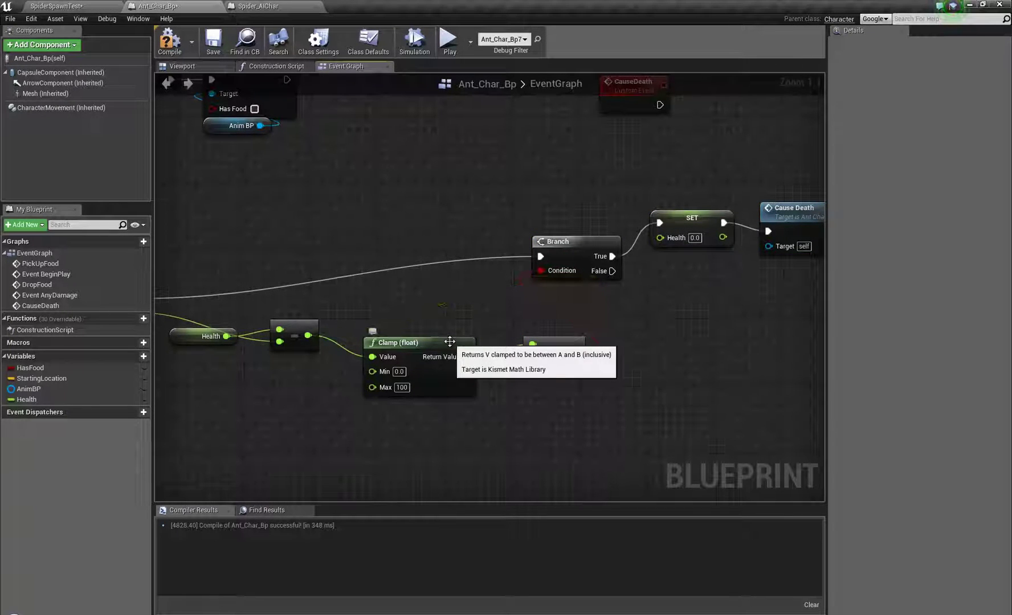
Tuck the Equal node under the Branch and line up the Health, subtraction and Clamp nodes before it.
{"action": "left_click_drag", "start_coordinate": [557, 344], "coordinate": [566, 294]}
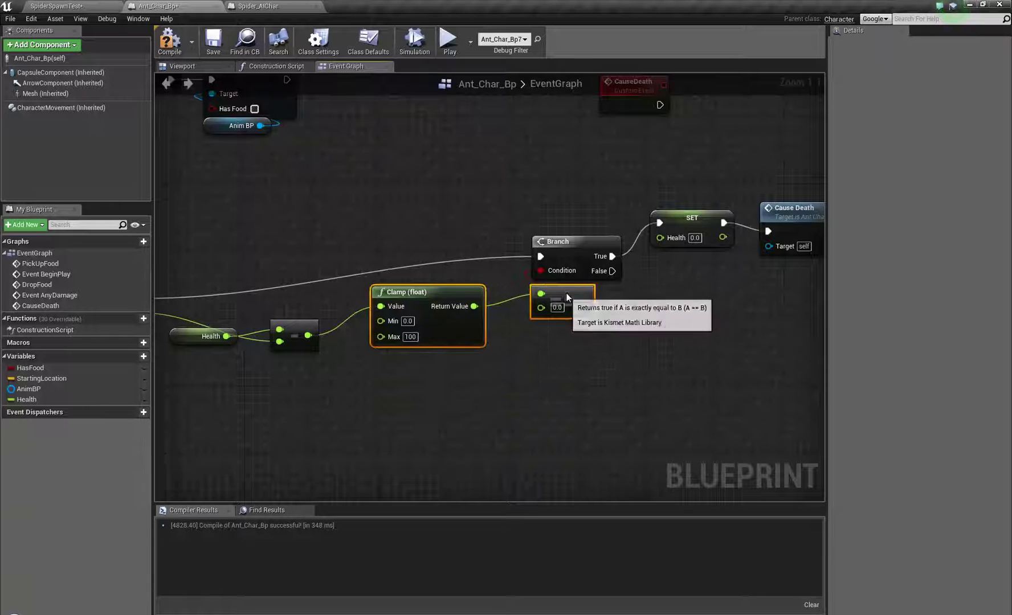
{"action": "left_click", "coordinate": [447, 288]}
{"action": "left_click_drag", "start_coordinate": [448, 288], "coordinate": [415, 313]}
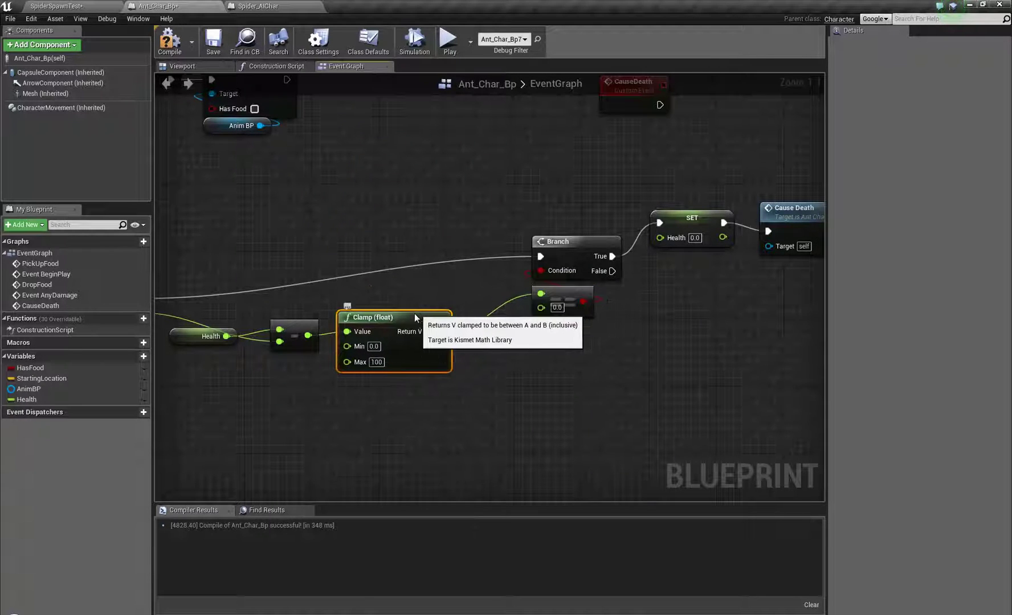
{"action": "right_click_drag", "start_coordinate": [348, 365], "coordinate": [354, 367]}
{"action": "right_click_drag", "start_coordinate": [264, 379], "coordinate": [353, 367]}
{"action": "mouse_move", "coordinate": [286, 386]}
{"action": "left_mouse_down"}
{"action": "mouse_move", "coordinate": [449, 305]}
{"action": "mouse_move", "coordinate": [542, 294]}
{"action": "left_mouse_up"}
{"action": "right_click_drag", "start_coordinate": [390, 362], "coordinate": [337, 350]}
Move the CauseDeath custom event past the end of the damage chain, beyond the Cause Death call.
{"action": "right_click_drag", "start_coordinate": [711, 240], "coordinate": [523, 256]}
{"action": "scroll", "coordinate": [545, 301], "scroll_direction": "down", "scroll_amount": 2}
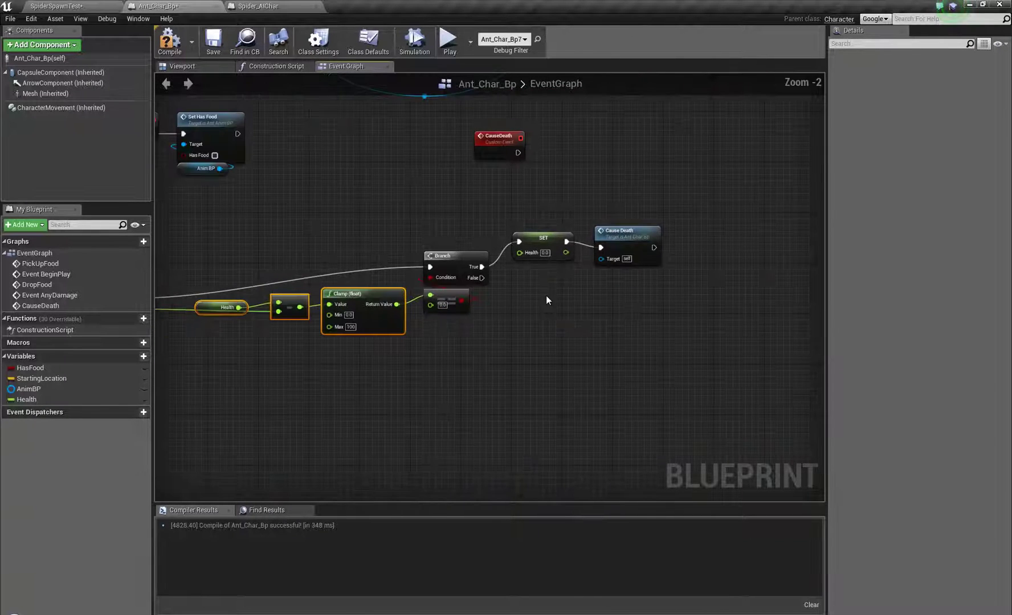
{"action": "right_click_drag", "start_coordinate": [546, 300], "coordinate": [509, 260]}
{"action": "left_click", "coordinate": [474, 201]}
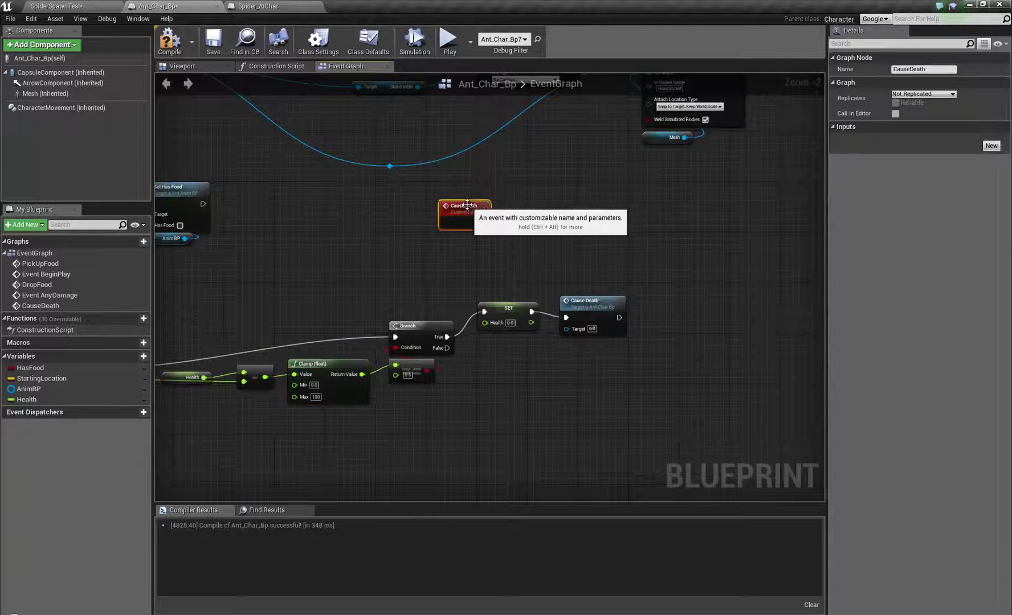
{"action": "left_click_drag", "start_coordinate": [474, 201], "coordinate": [668, 372]}
{"action": "right_click_drag", "start_coordinate": [676, 327], "coordinate": [554, 271]}
{"action": "scroll", "coordinate": [598, 352], "scroll_direction": "up", "scroll_amount": 2}
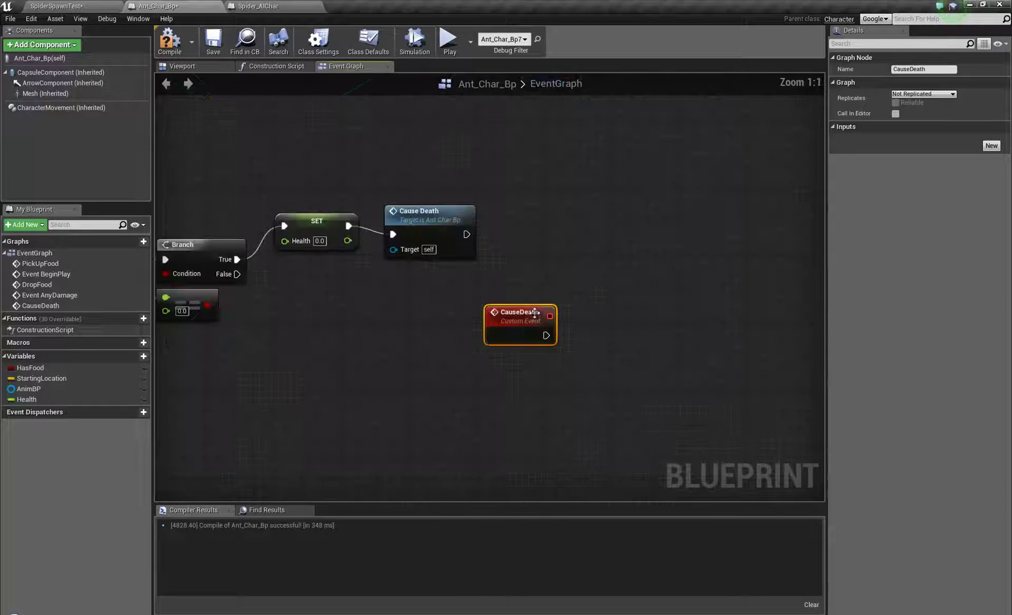
{"action": "left_click_drag", "start_coordinate": [530, 311], "coordinate": [667, 195]}
Add a Set All Bodies Simulate Physics node targeting Mesh and run it from the CauseDeath event.
{"action": "right_click_drag", "start_coordinate": [616, 257], "coordinate": [79, 282]}
{"action": "left_click_drag", "start_coordinate": [58, 95], "coordinate": [502, 255]}
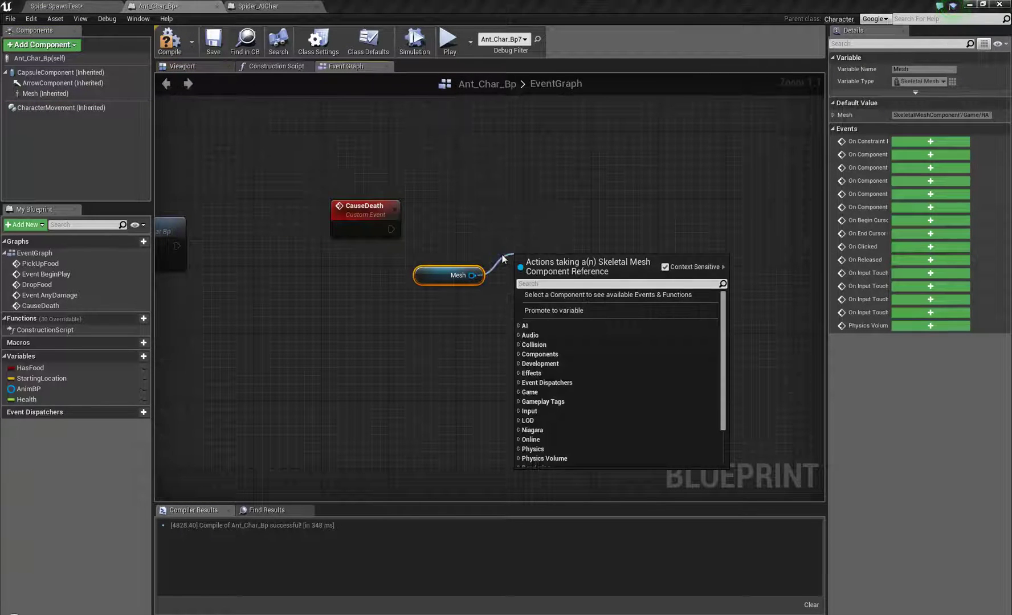
{"action": "type", "text": "simulate"}
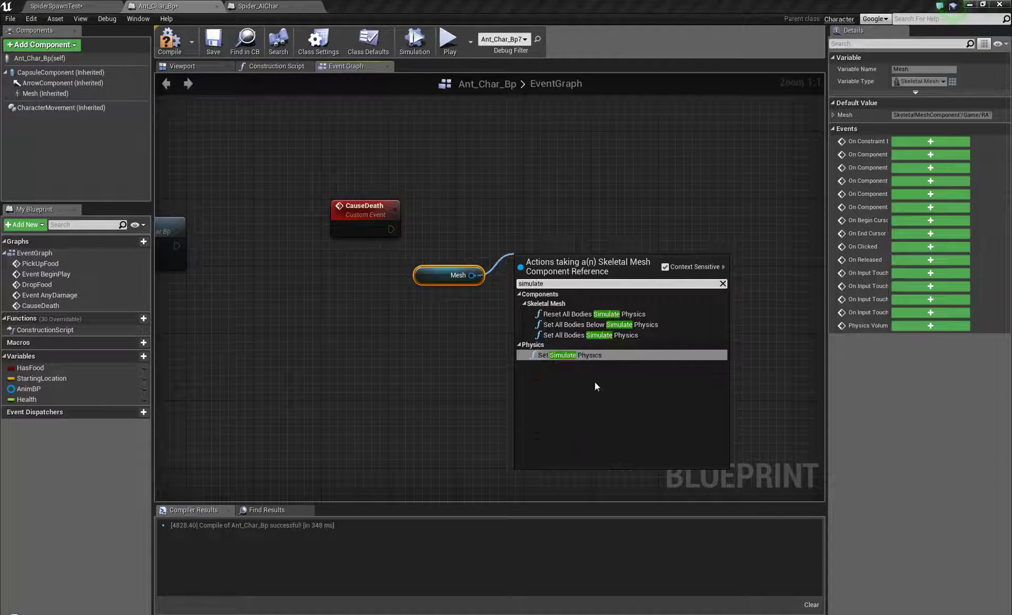
{"action": "left_click", "coordinate": [590, 336]}
{"action": "left_click_drag", "start_coordinate": [575, 256], "coordinate": [566, 212]}
{"action": "left_click_drag", "start_coordinate": [391, 230], "coordinate": [514, 229]}
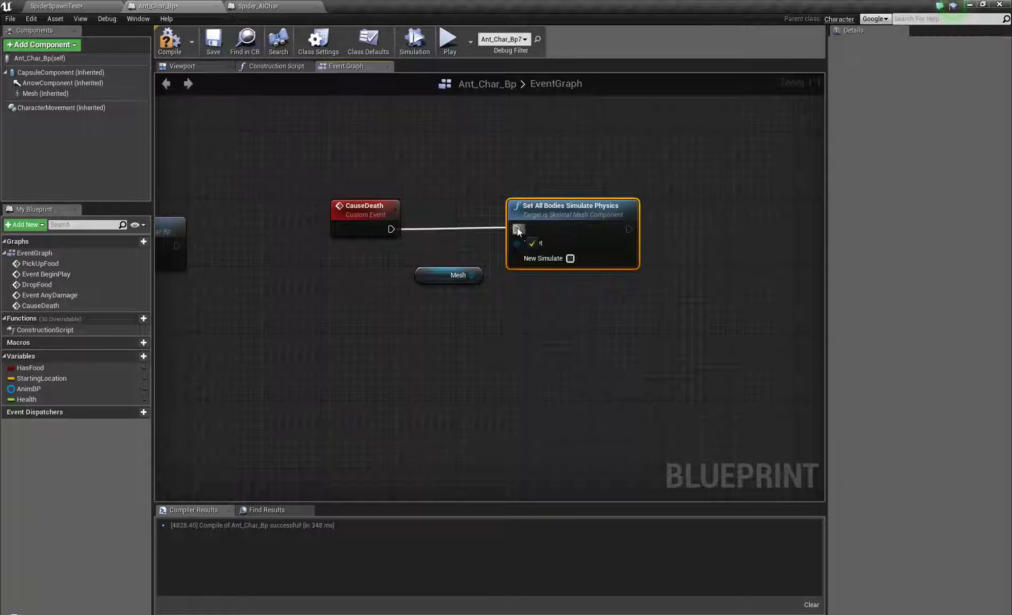
Enable New Simulate on the physics node, tuck the Mesh reference beside its Target, and compile and save the blueprint.
{"action": "left_click", "coordinate": [569, 258]}
{"action": "left_click_drag", "start_coordinate": [441, 278], "coordinate": [449, 246]}
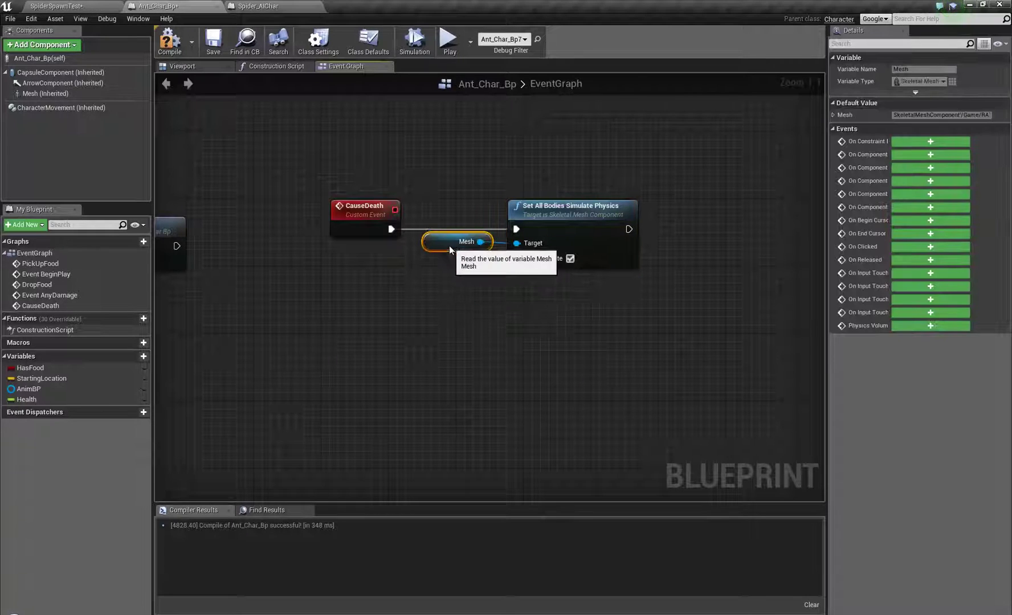
{"action": "left_click", "coordinate": [169, 41]}
{"action": "left_click", "coordinate": [214, 41]}
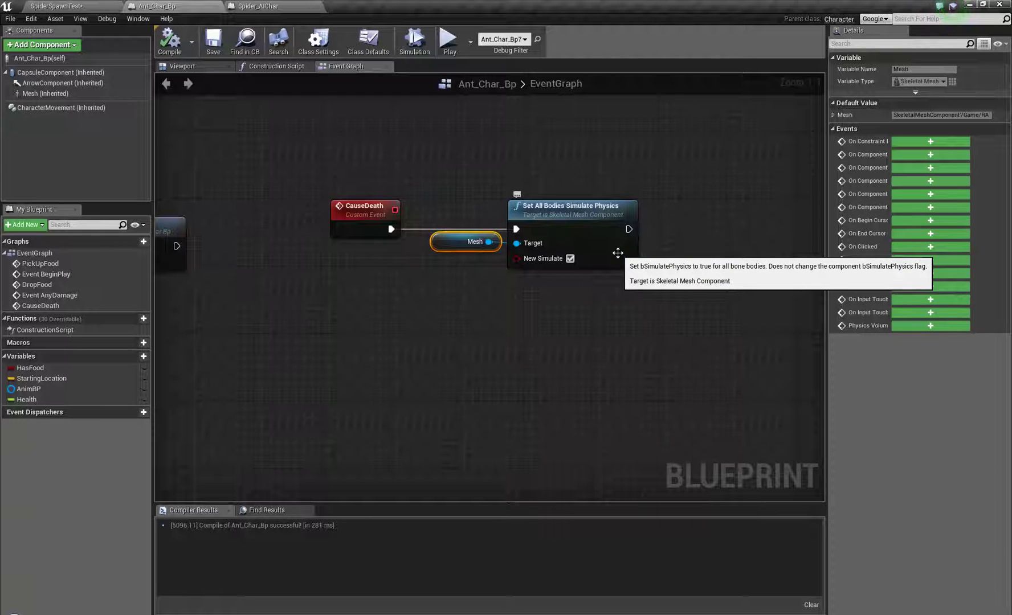
Set the inherited Mesh component's Physics Asset Override to Ant_SkMesh_PhysicsAsset from the Ant Mesh folder.
{"action": "left_click", "coordinate": [40, 94]}
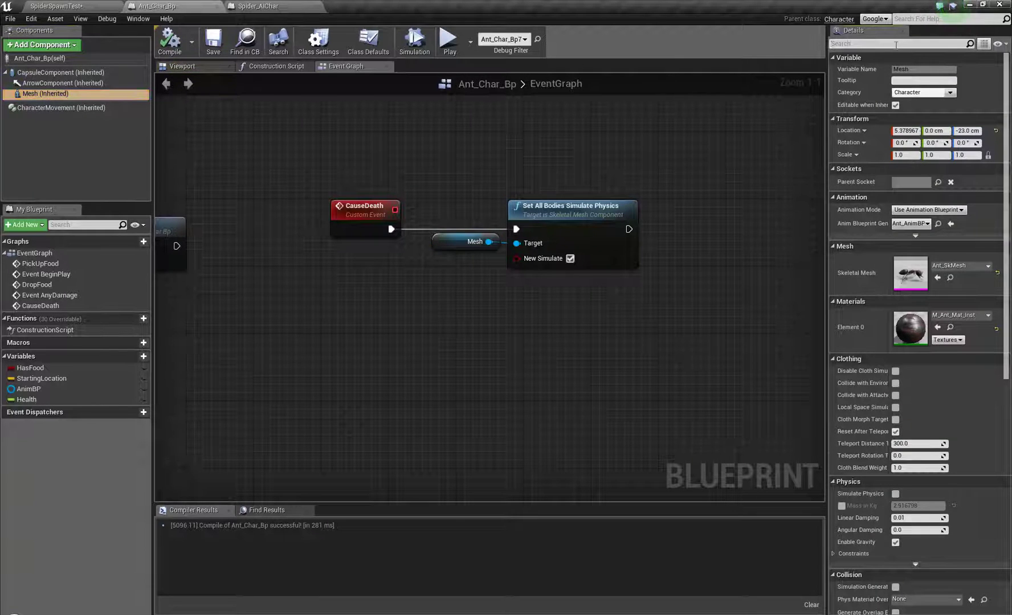
{"action": "left_click", "coordinate": [896, 44]}
{"action": "type", "text": "ass"}
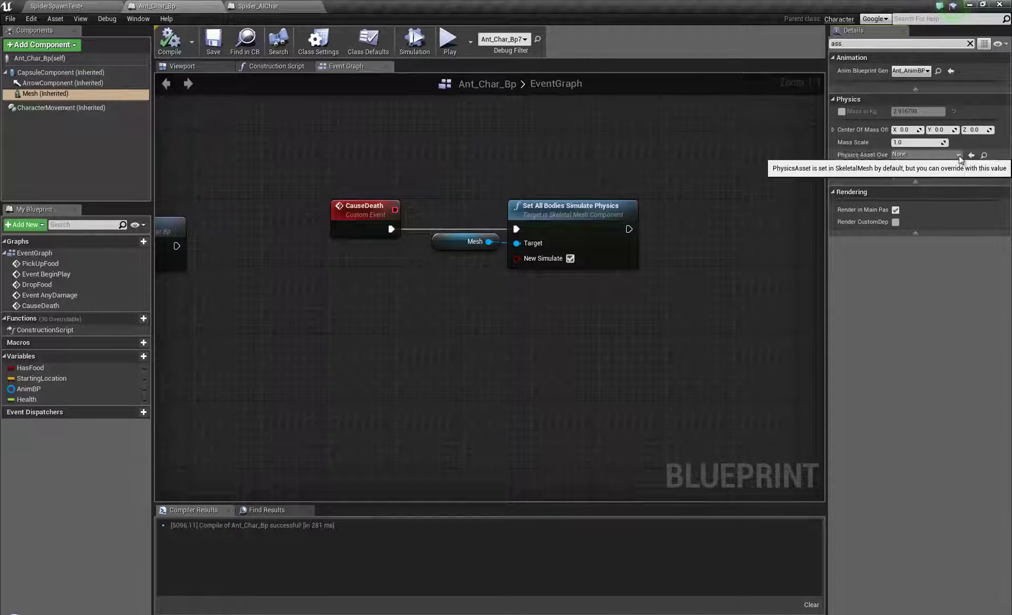
{"action": "left_click", "coordinate": [937, 154]}
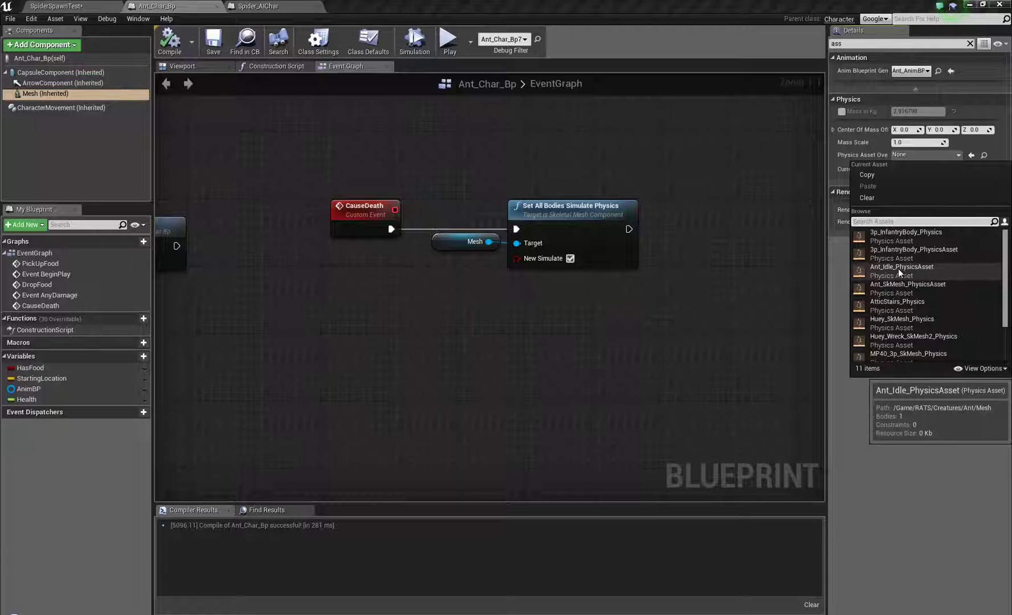
{"action": "left_click", "coordinate": [898, 267]}
{"action": "left_click", "coordinate": [983, 155]}
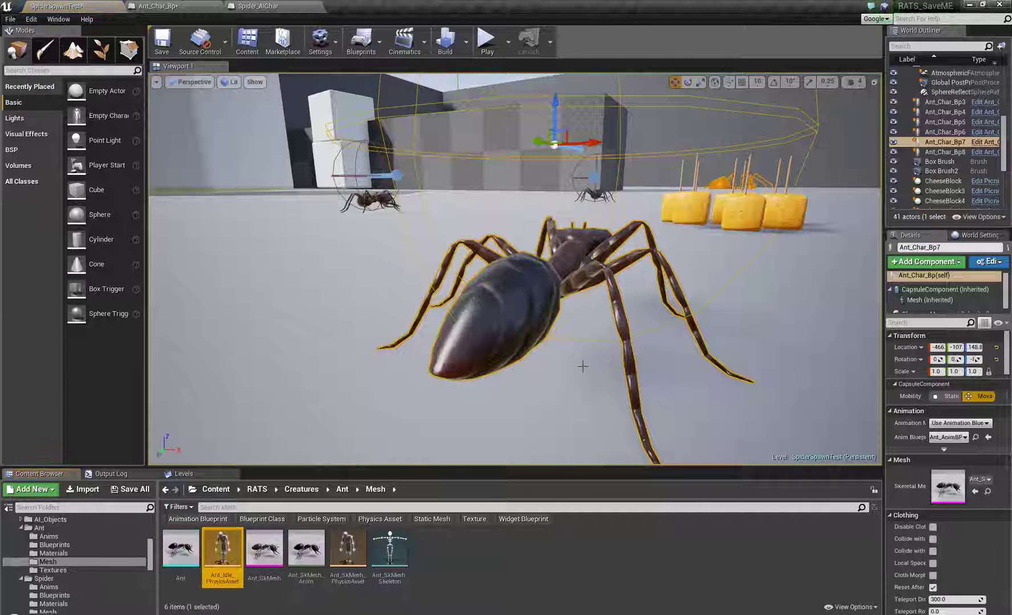
{"action": "left_click", "coordinate": [344, 556]}
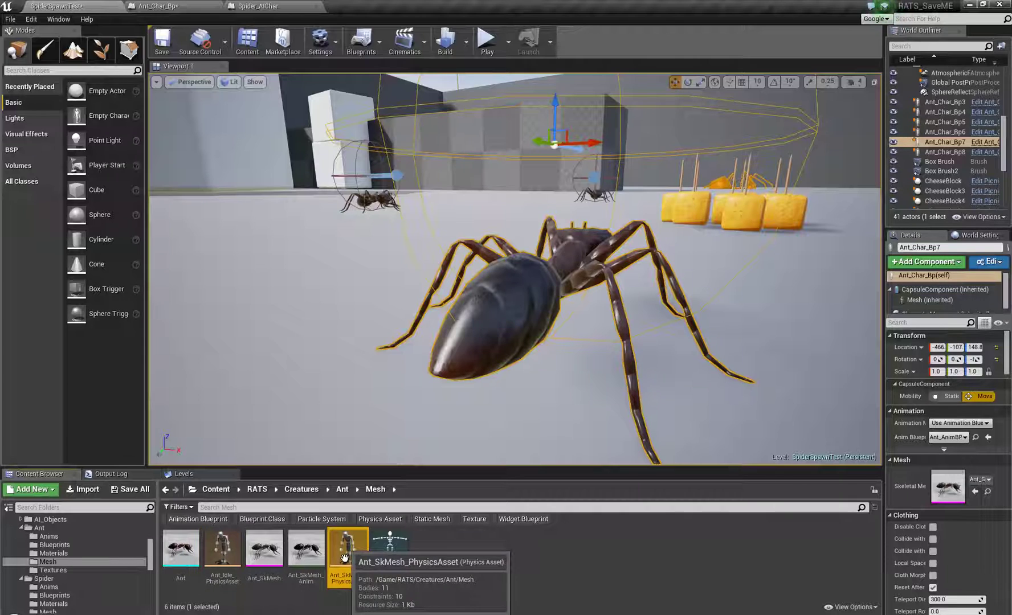
{"action": "left_click", "coordinate": [153, 6]}
{"action": "left_click", "coordinate": [972, 155]}
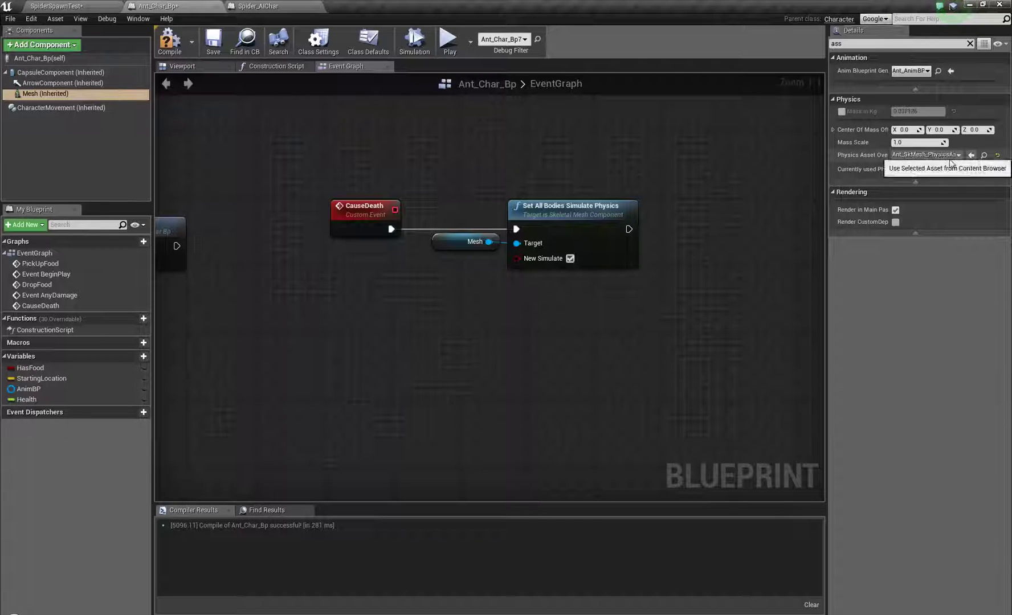
Delete Ant_Idle_PhysicsAsset from the Ant Mesh folder in the level editor.
{"action": "left_click", "coordinate": [101, 19]}
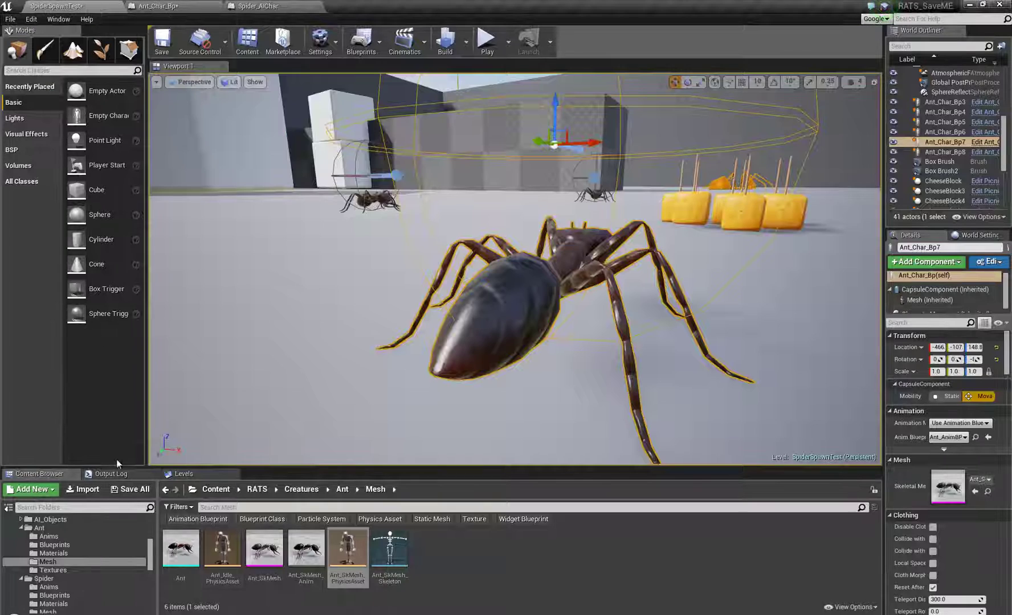
{"action": "right_click", "coordinate": [222, 549]}
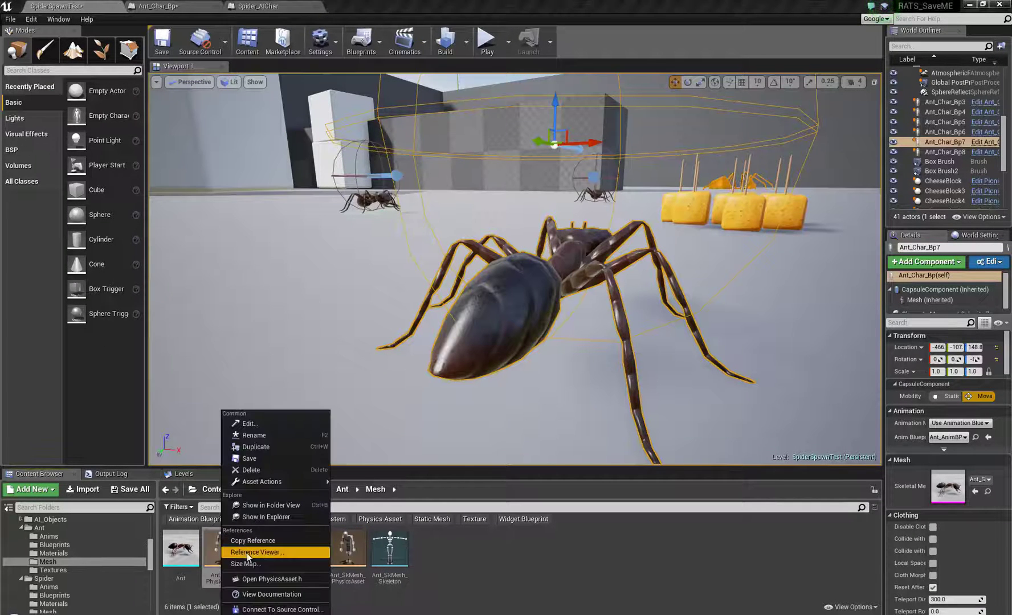
{"action": "left_click", "coordinate": [251, 470]}
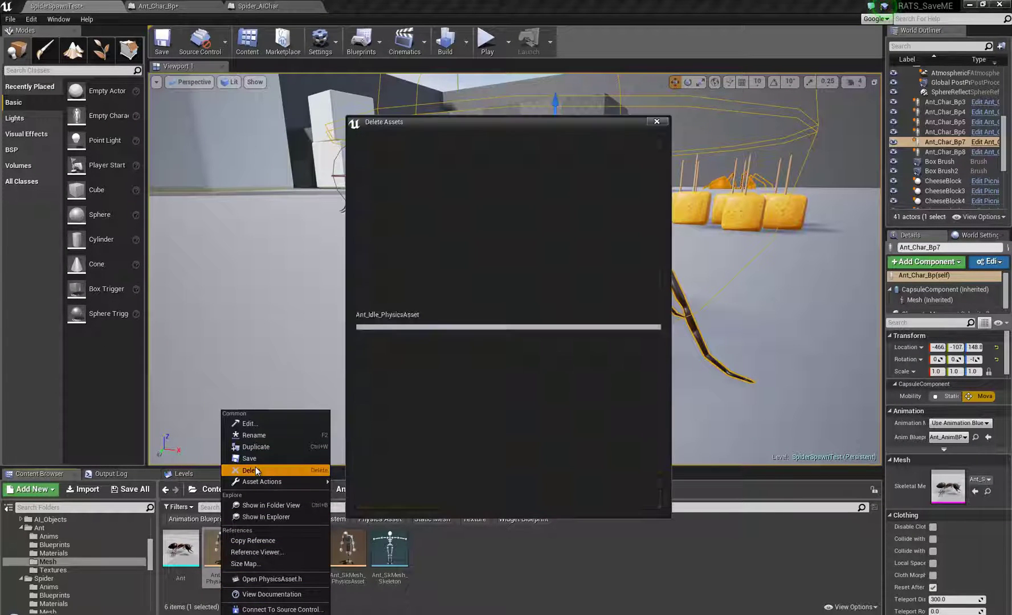
{"action": "left_click", "coordinate": [431, 500]}
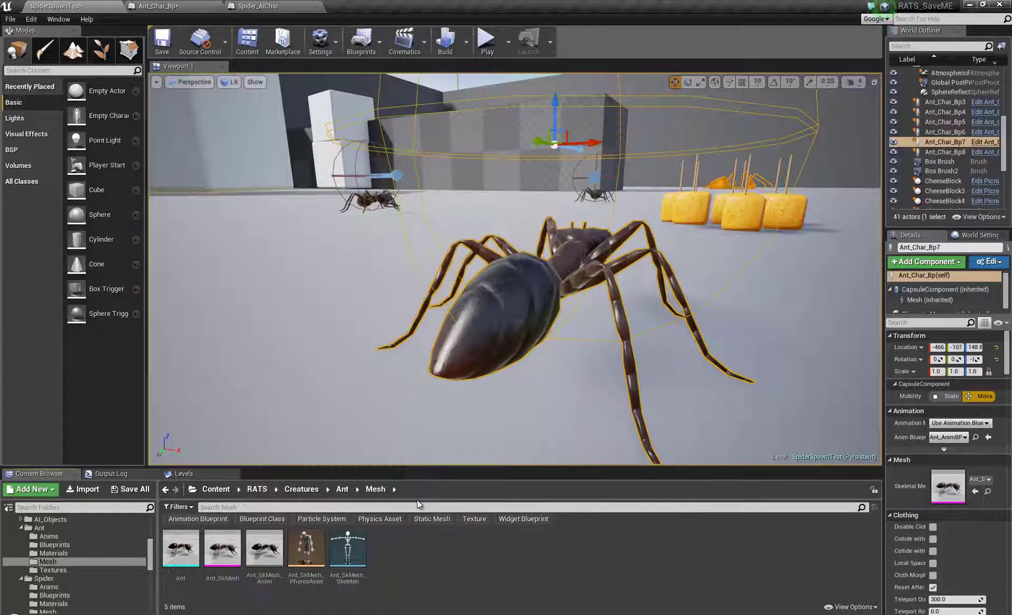
Open Ant_SkMesh_PhysicsAsset, simulate it while pulling the ant's body around, and close the asset.
{"action": "double_click", "coordinate": [303, 556]}
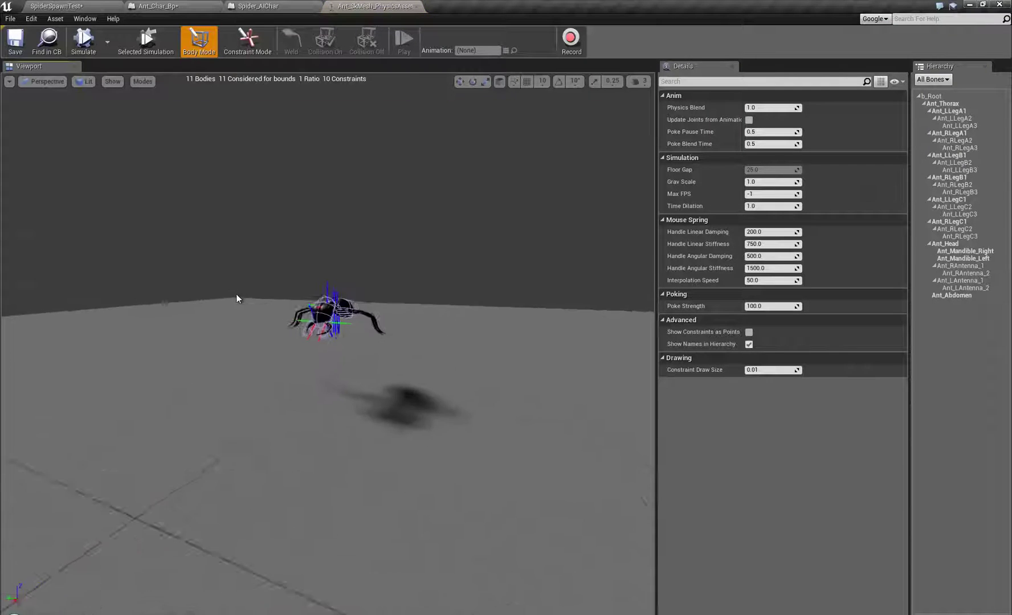
{"action": "right_click_drag", "start_coordinate": [236, 294], "coordinate": [386, 323]}
{"action": "right_click_drag", "start_coordinate": [456, 376], "coordinate": [371, 431]}
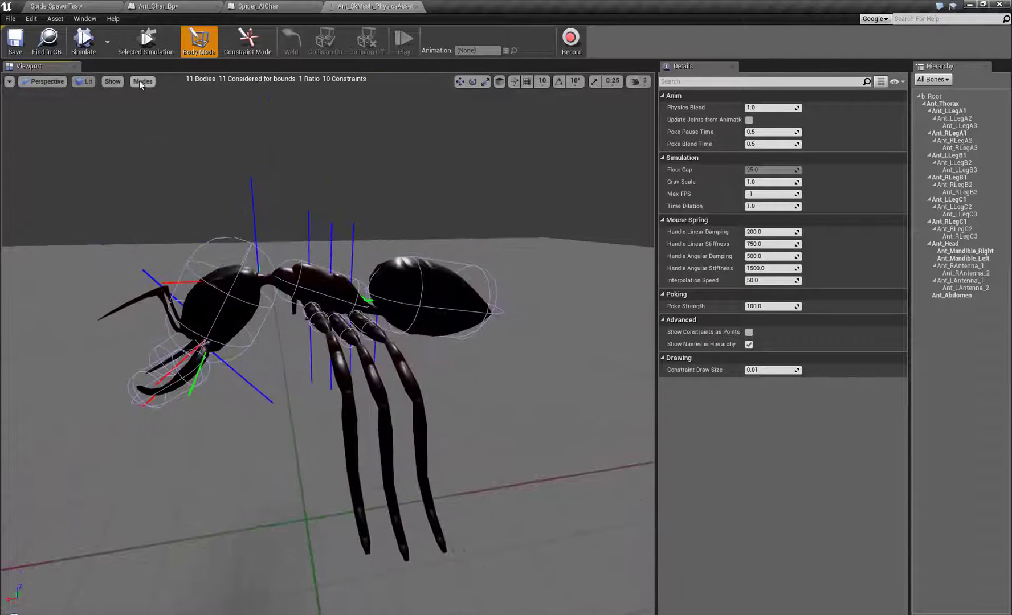
{"action": "left_click", "coordinate": [83, 41]}
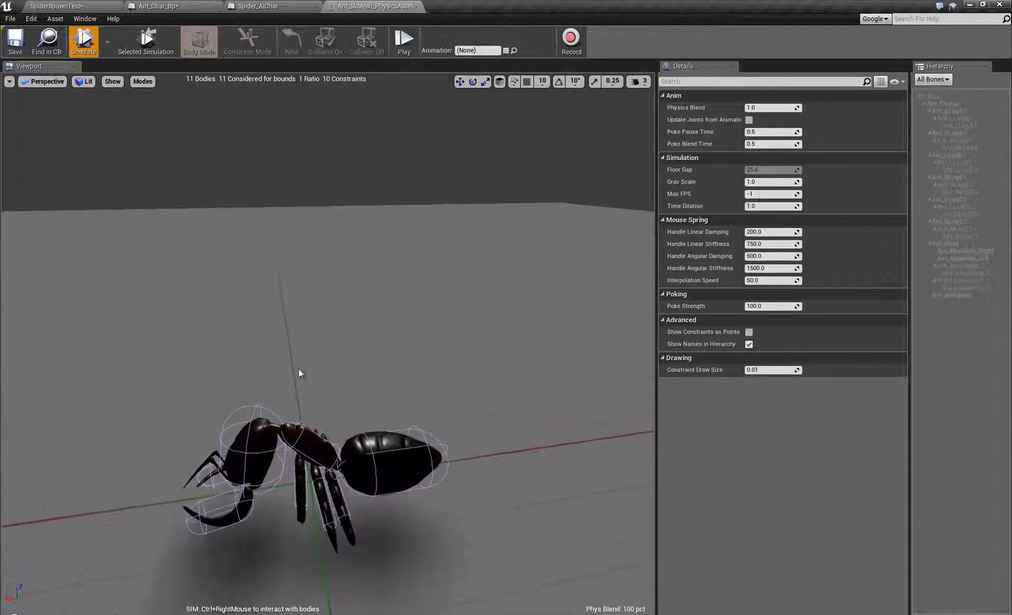
{"action": "right_click_drag", "start_coordinate": [329, 453], "coordinate": [361, 15], "text": "ctrl"}
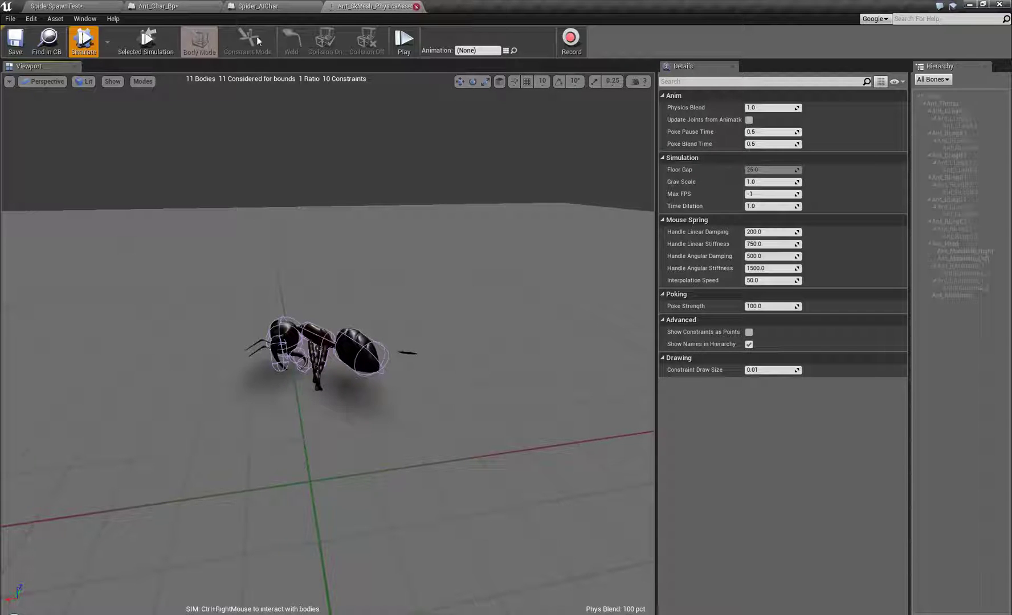
{"action": "left_click", "coordinate": [416, 7]}
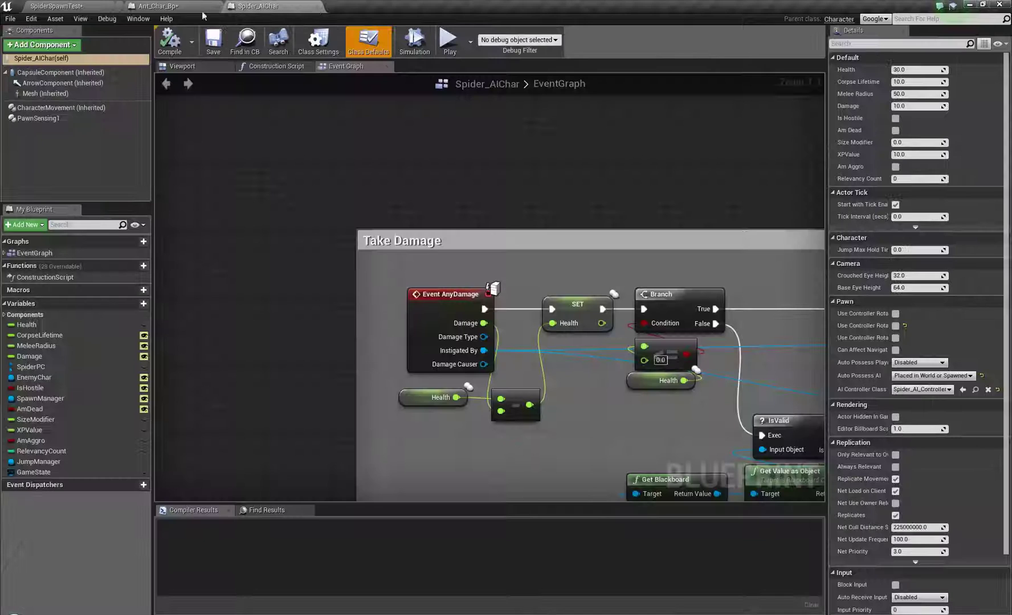
Examine the Take Damage node chain in the Spider_AIChar event graph.
{"action": "scroll", "coordinate": [630, 459], "scroll_direction": "down", "scroll_amount": 4}
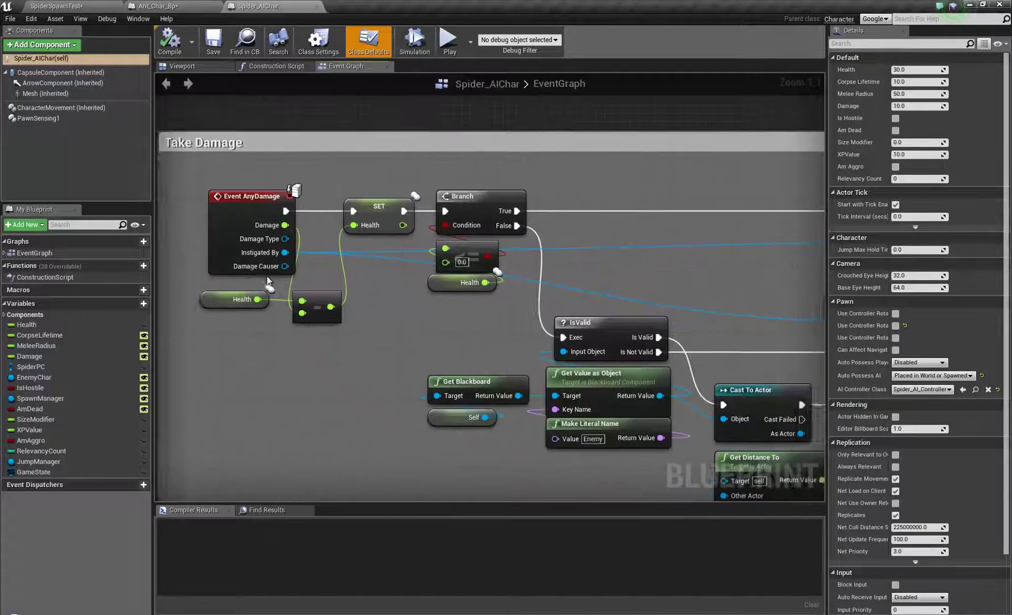
{"action": "right_click_drag", "start_coordinate": [549, 428], "coordinate": [347, 383]}
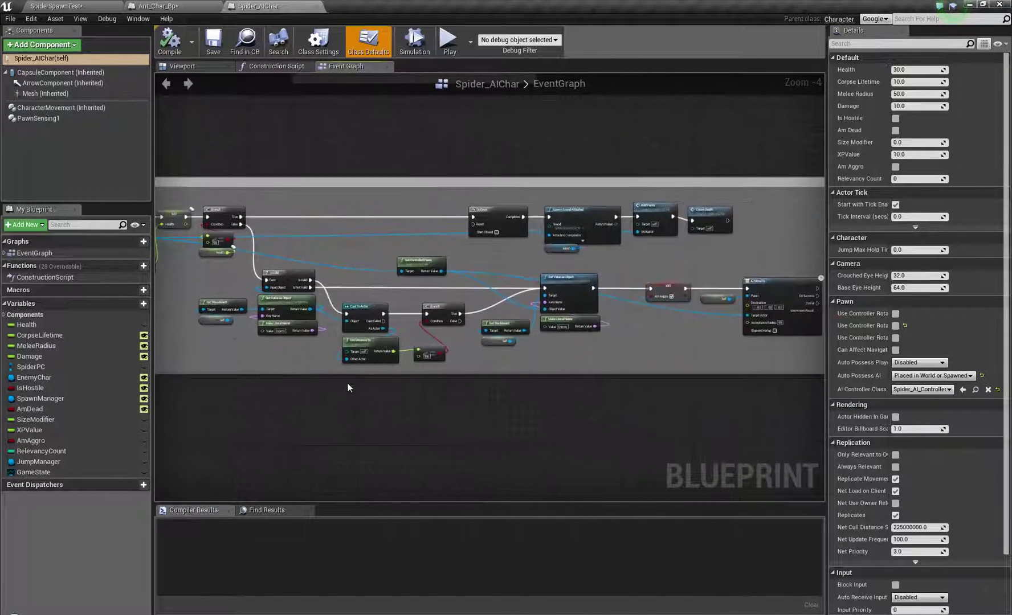
{"action": "scroll", "coordinate": [349, 382], "scroll_direction": "down", "scroll_amount": 3}
{"action": "right_click_drag", "start_coordinate": [416, 426], "coordinate": [581, 403]}
{"action": "scroll", "coordinate": [406, 287], "scroll_direction": "up", "scroll_amount": 8}
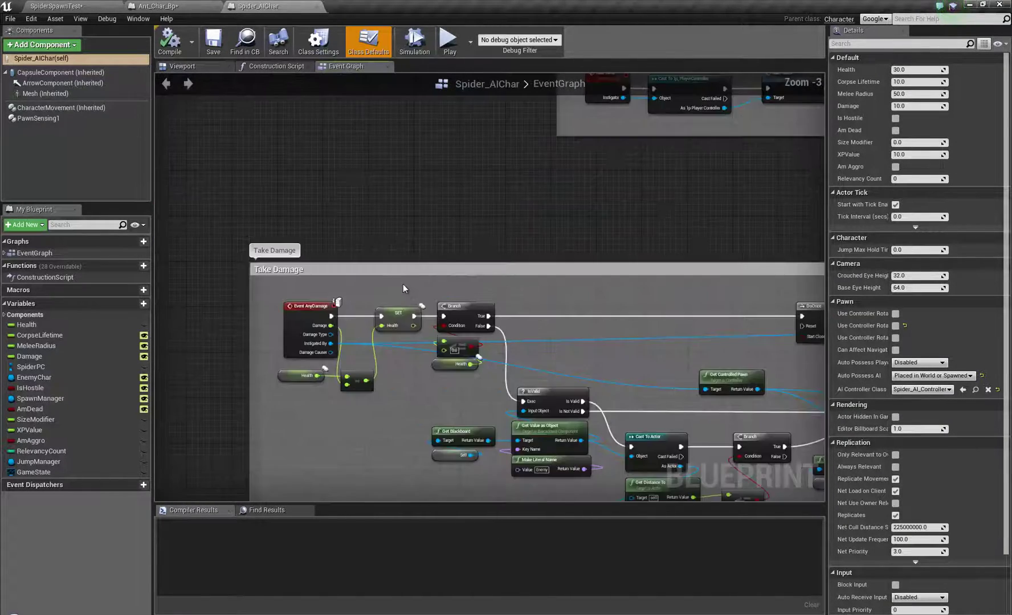
Line up the SET Health and Cause Death nodes with the Branch's True output in Ant_Char_Bp, compiling and saving the blueprint.
{"action": "left_click", "coordinate": [184, 7]}
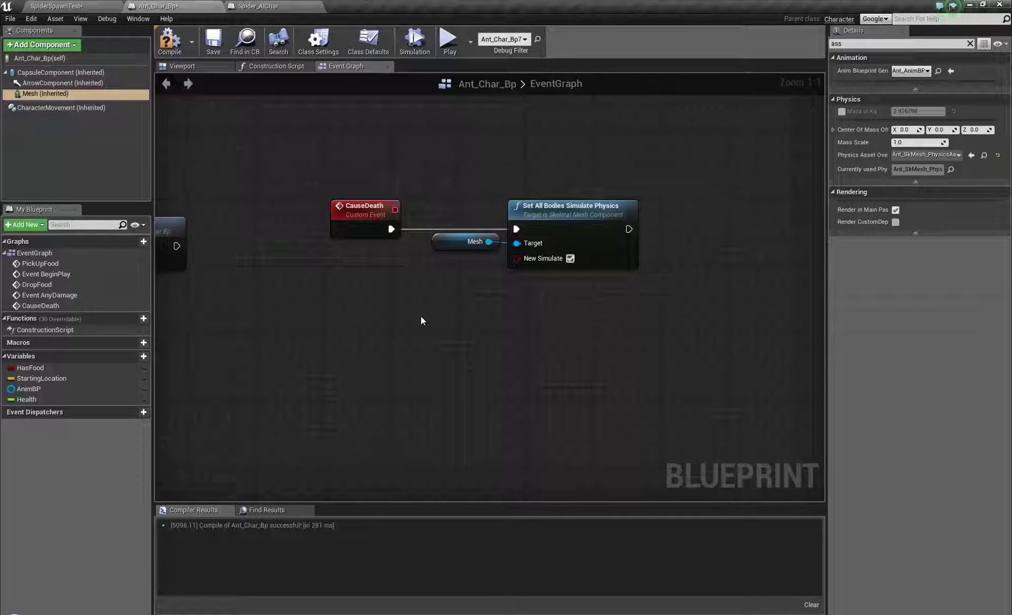
{"action": "left_click", "coordinate": [172, 35]}
{"action": "scroll", "coordinate": [311, 322], "scroll_direction": "down", "scroll_amount": 3}
{"action": "right_click_drag", "start_coordinate": [325, 339], "coordinate": [623, 329]}
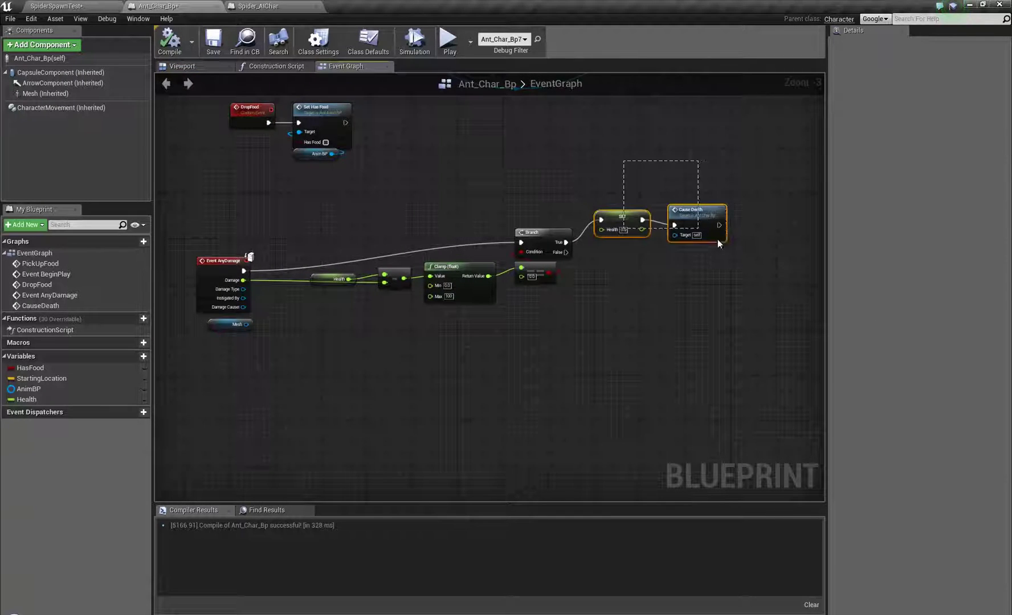
{"action": "left_click_drag", "start_coordinate": [716, 244], "coordinate": [713, 241]}
{"action": "left_click_drag", "start_coordinate": [628, 216], "coordinate": [634, 239]}
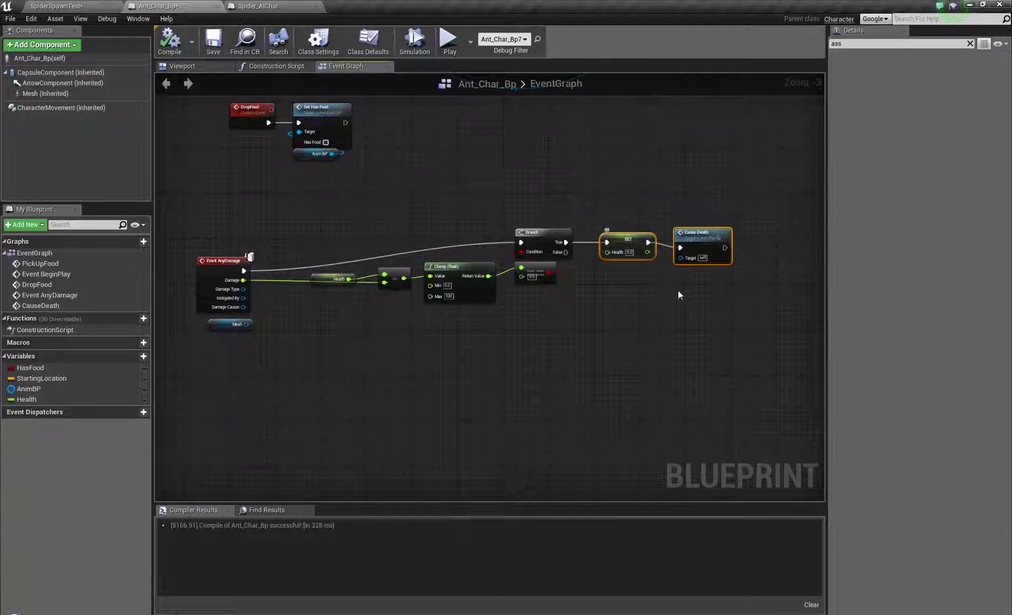
{"action": "left_click_drag", "start_coordinate": [698, 238], "coordinate": [699, 233]}
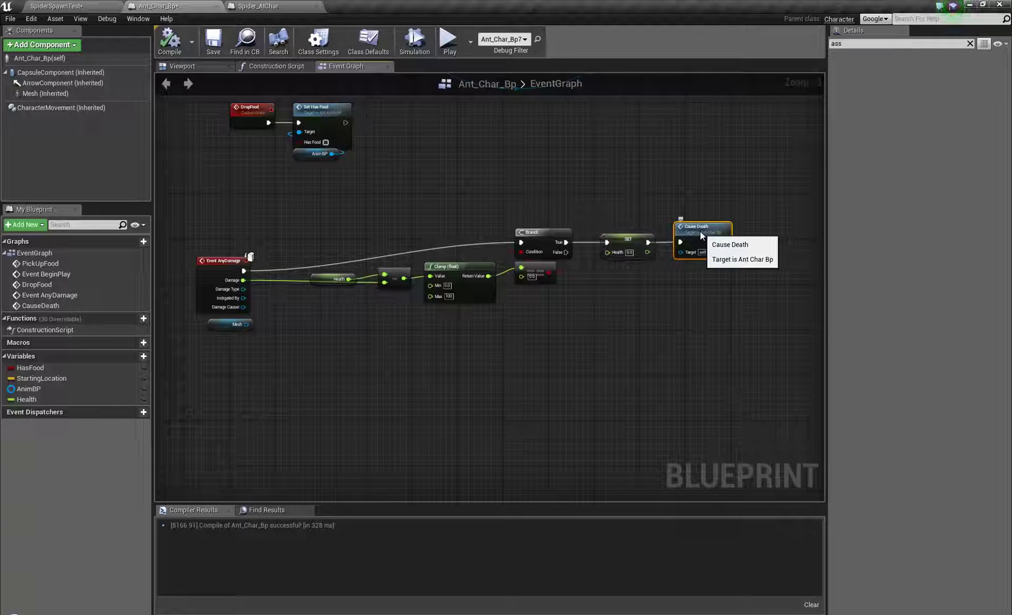
{"action": "left_click", "coordinate": [214, 50]}
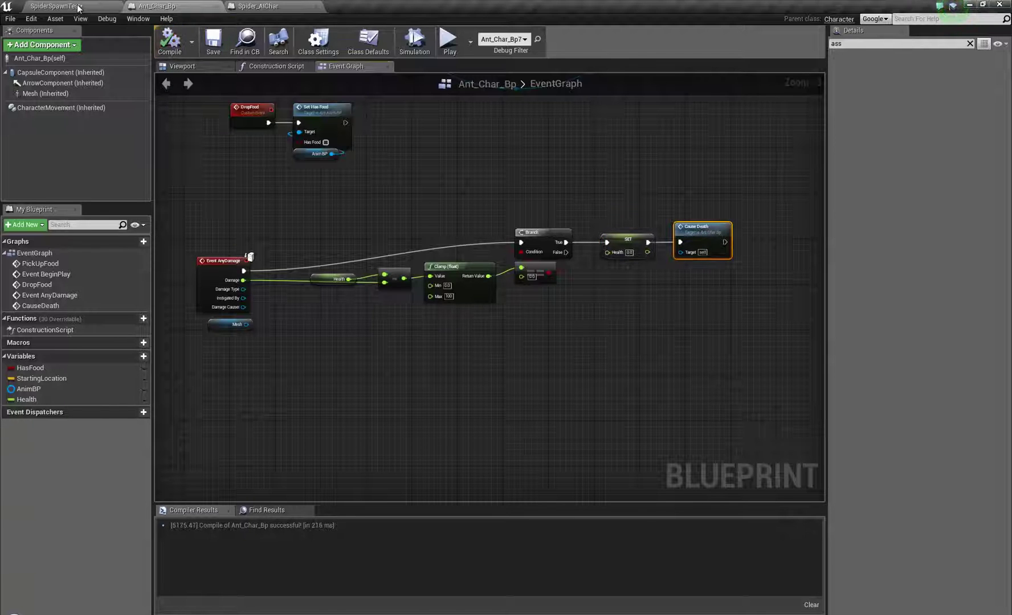
Look through the Projectiles, Rweapon_Classes and WeaponSoundsGlobal folders under Weapons in the level editor for the projectile blueprint.
{"action": "left_click", "coordinate": [91, 7]}
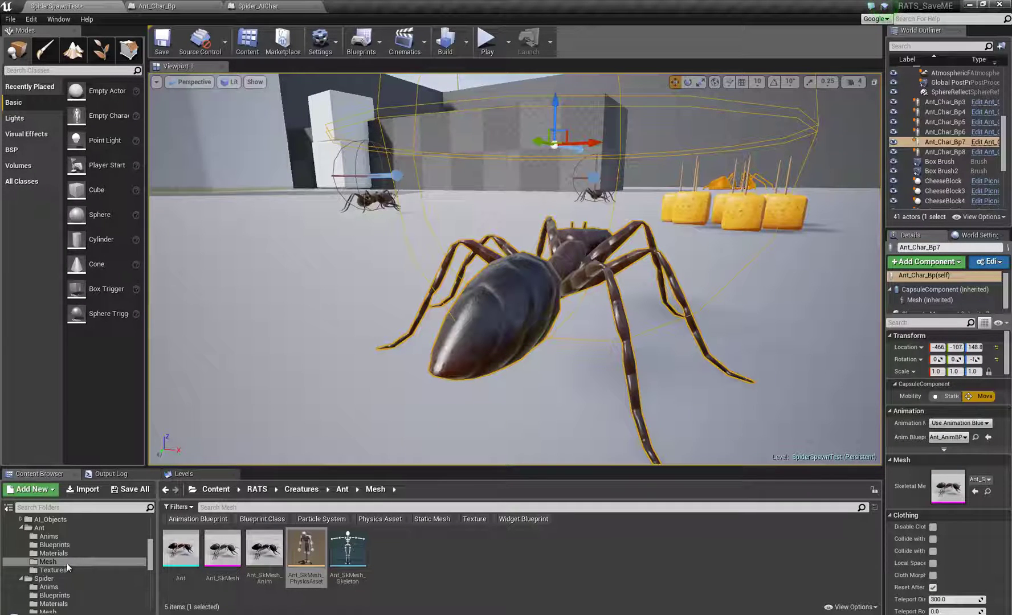
{"action": "scroll", "coordinate": [63, 559], "scroll_direction": "down", "scroll_amount": 3}
{"action": "scroll", "coordinate": [57, 556], "scroll_direction": "down", "scroll_amount": 5}
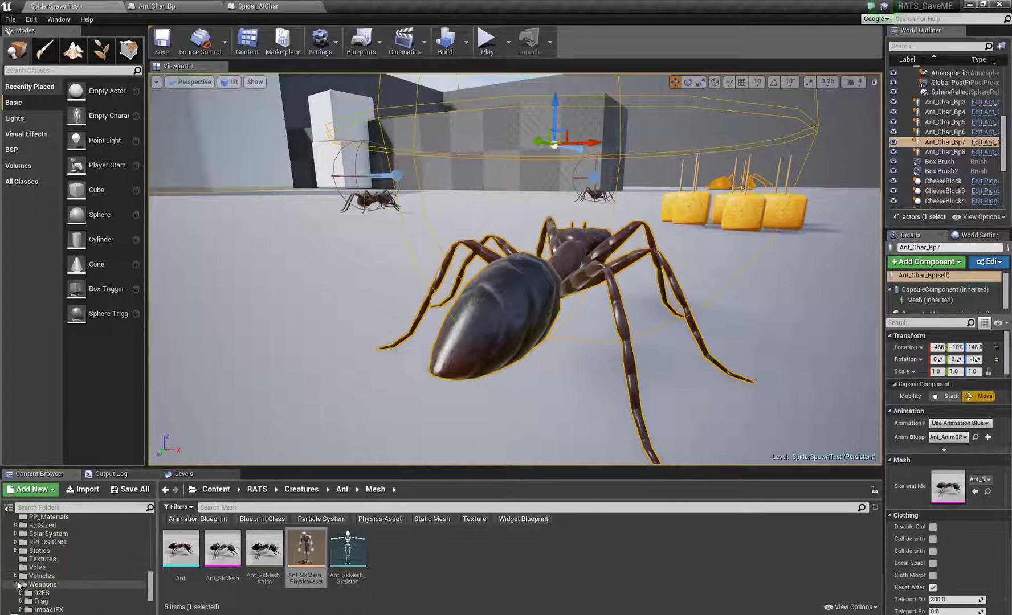
{"action": "scroll", "coordinate": [23, 576], "scroll_direction": "down", "scroll_amount": 3}
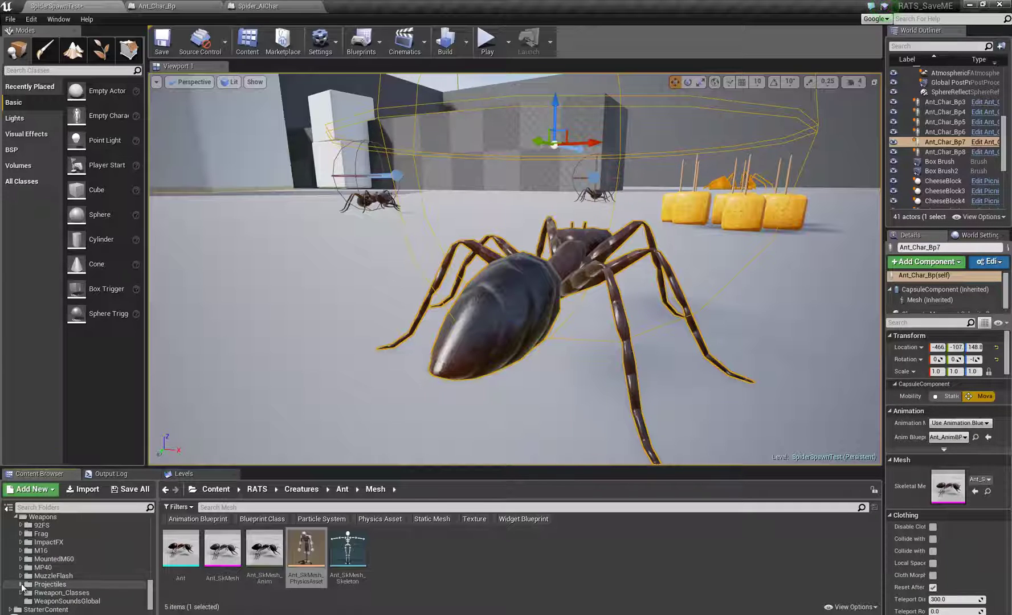
{"action": "scroll", "coordinate": [23, 587], "scroll_direction": "down", "scroll_amount": 2}
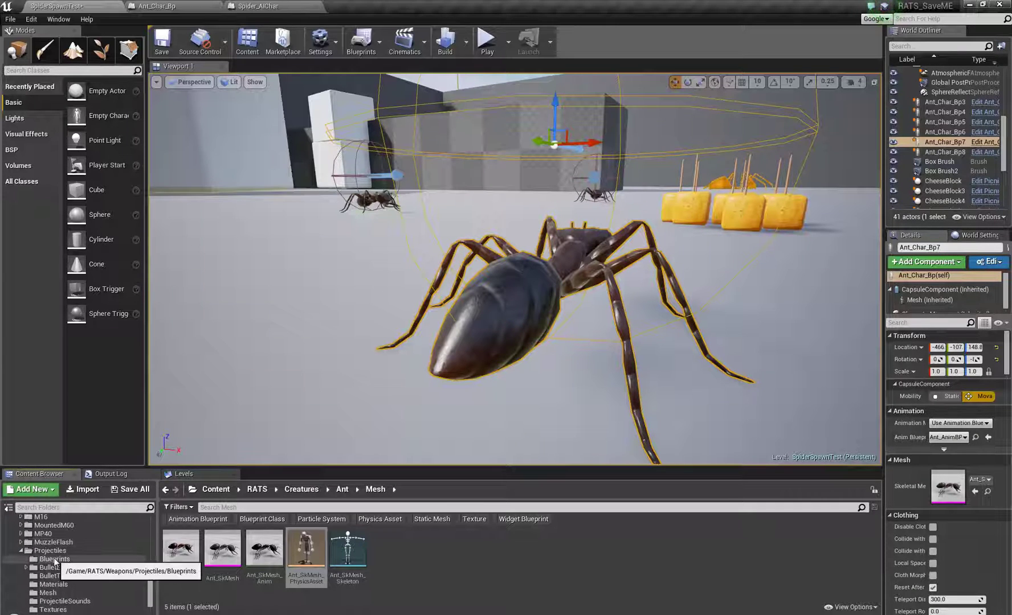
{"action": "left_click", "coordinate": [54, 559]}
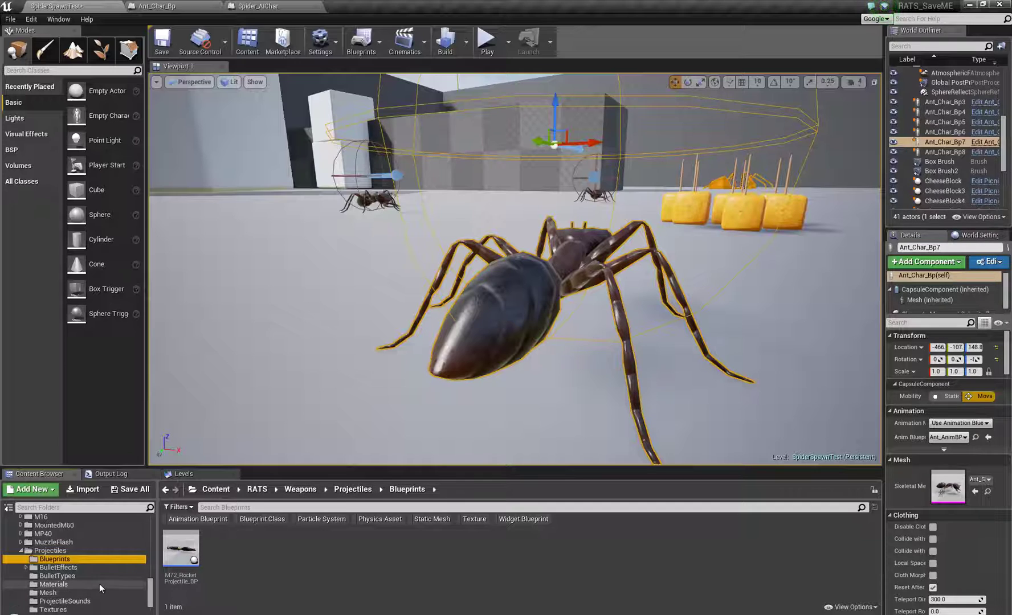
{"action": "left_click", "coordinate": [57, 576]}
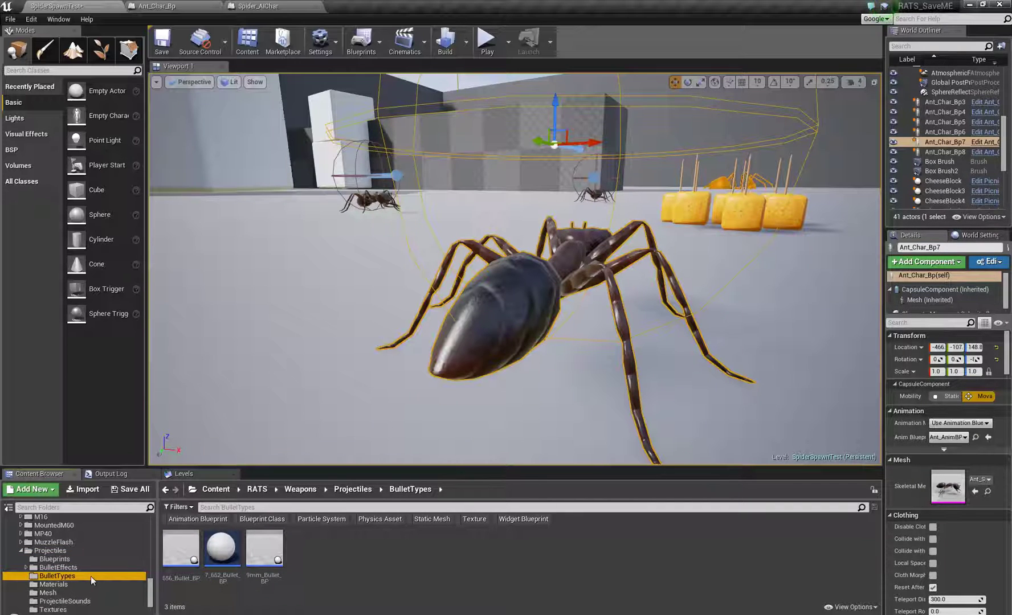
{"action": "scroll", "coordinate": [53, 532], "scroll_direction": "up", "scroll_amount": 3}
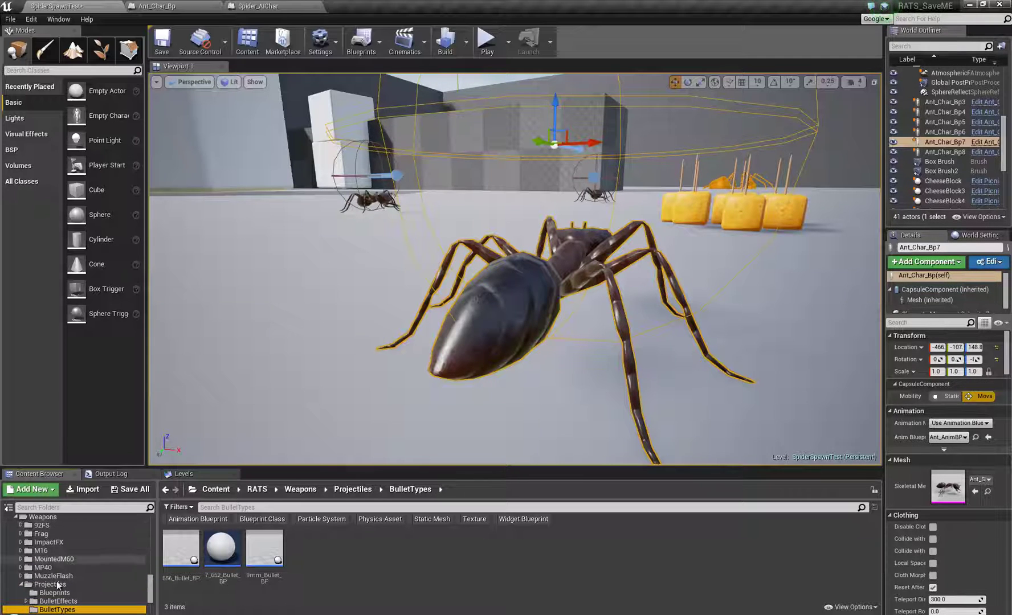
{"action": "left_click", "coordinate": [55, 592]}
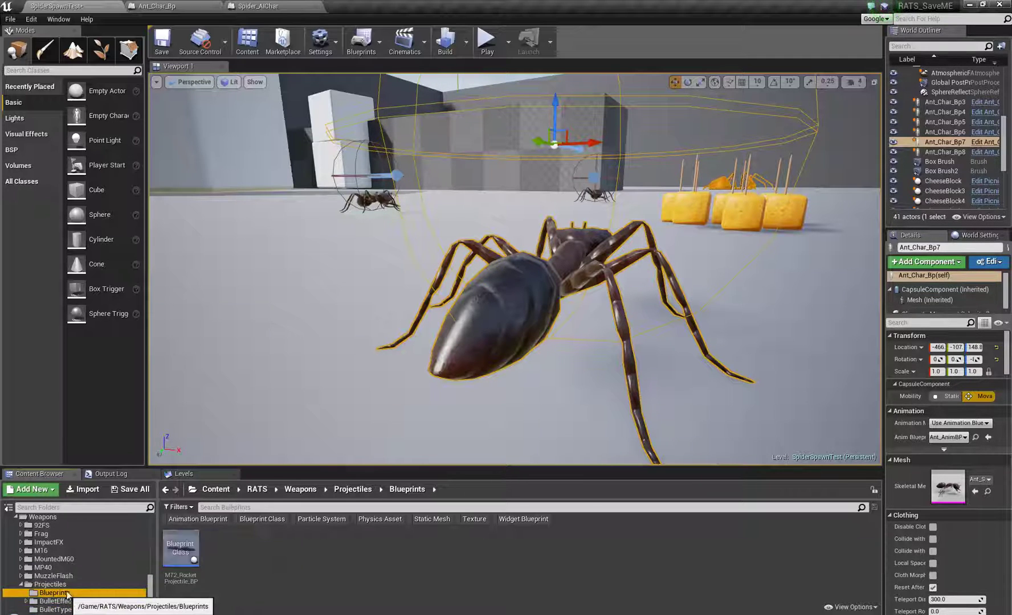
{"action": "scroll", "coordinate": [73, 559], "scroll_direction": "down", "scroll_amount": 1}
{"action": "scroll", "coordinate": [81, 573], "scroll_direction": "down", "scroll_amount": 3}
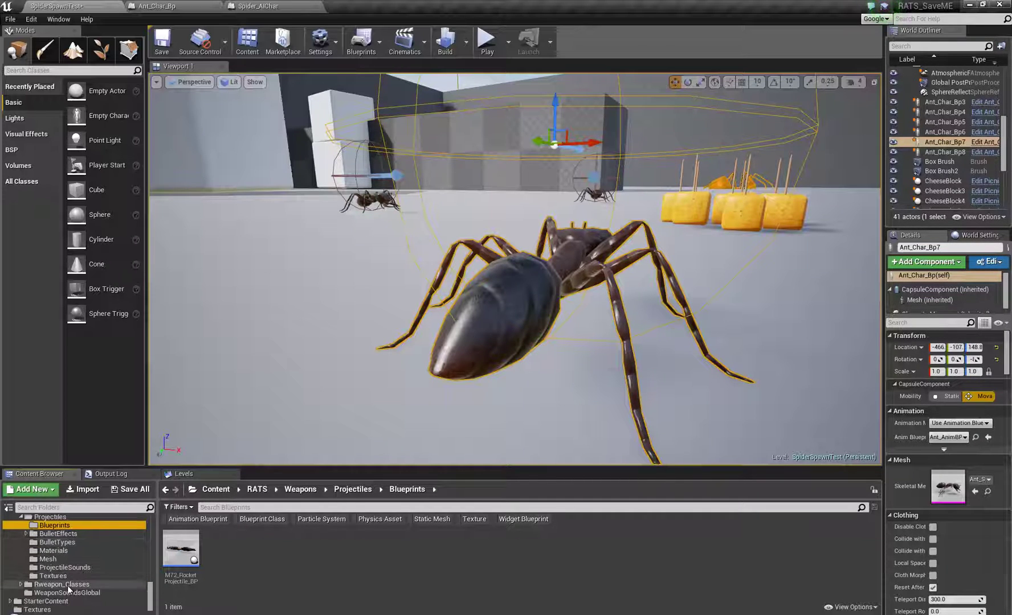
{"action": "left_click", "coordinate": [67, 584]}
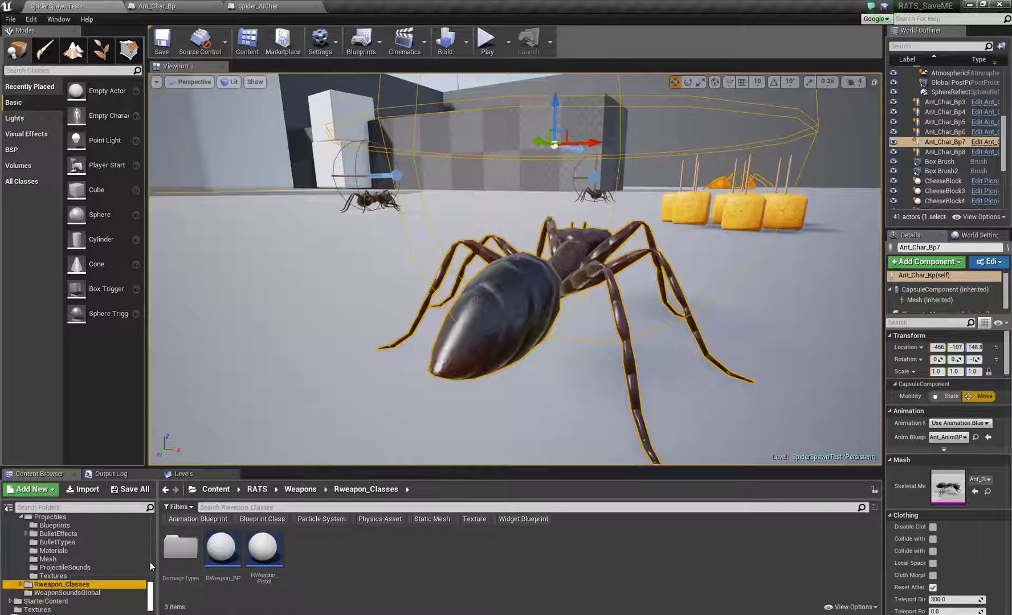
{"action": "double_click", "coordinate": [181, 548]}
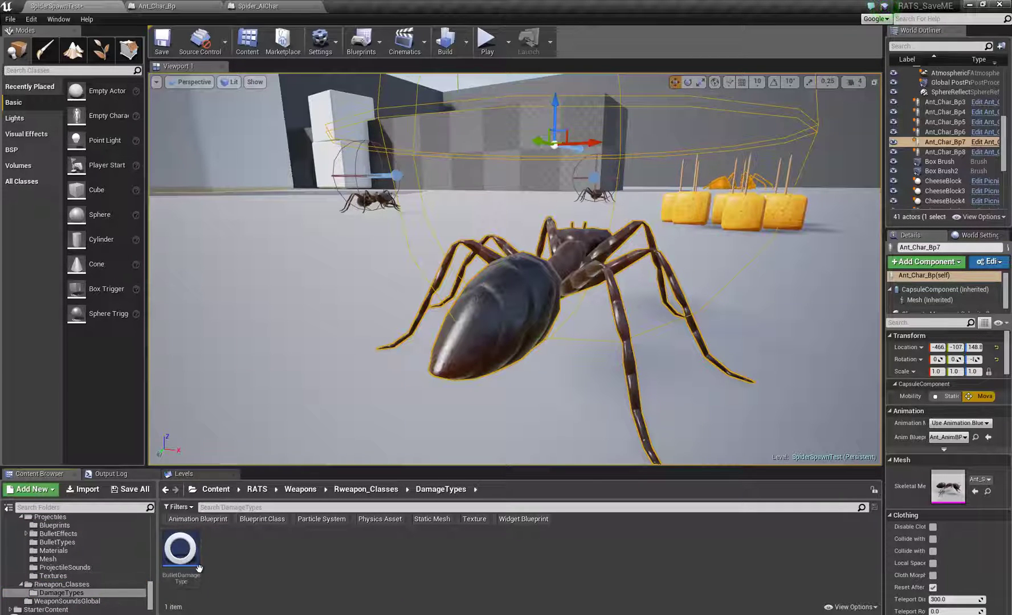
{"action": "left_click", "coordinate": [59, 602]}
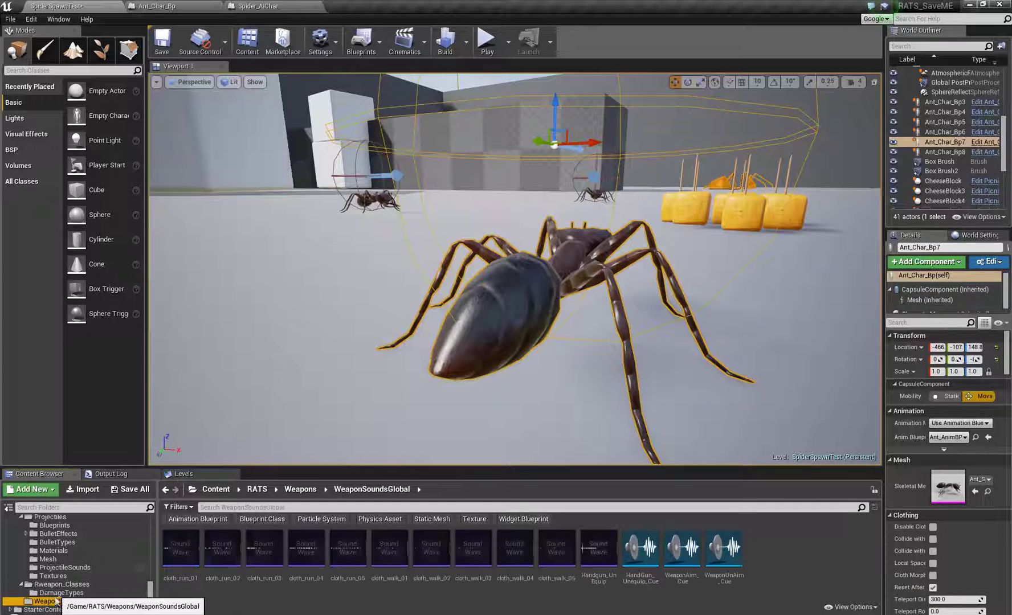
{"action": "left_click", "coordinate": [57, 542]}
{"action": "left_click", "coordinate": [57, 534]}
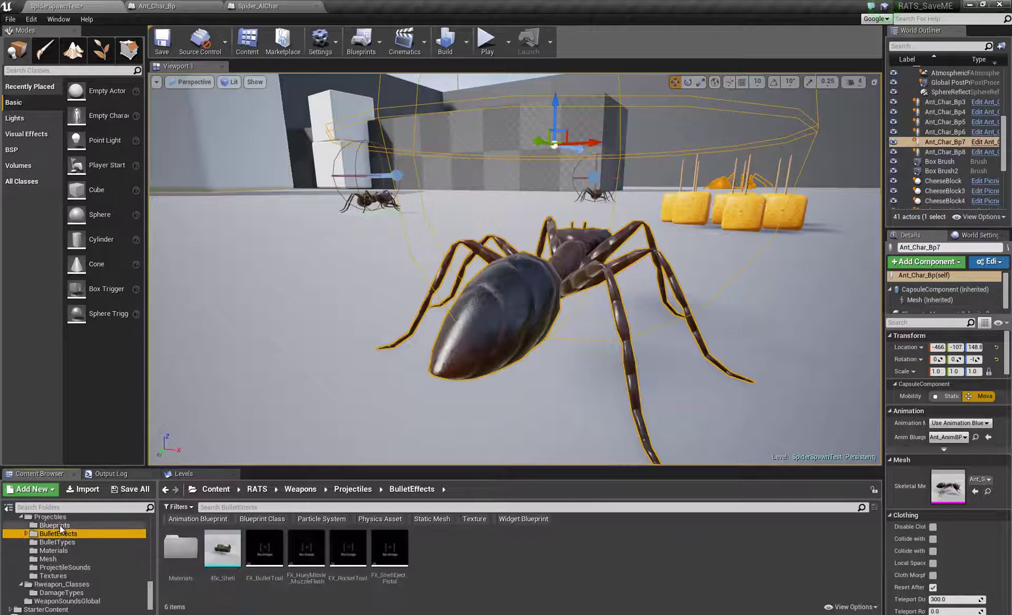
Filter the Projectiles folder to blueprint classes, then open 9mm_Bullet_BP and its parent blueprint MyProjectile.
{"action": "left_click", "coordinate": [50, 517]}
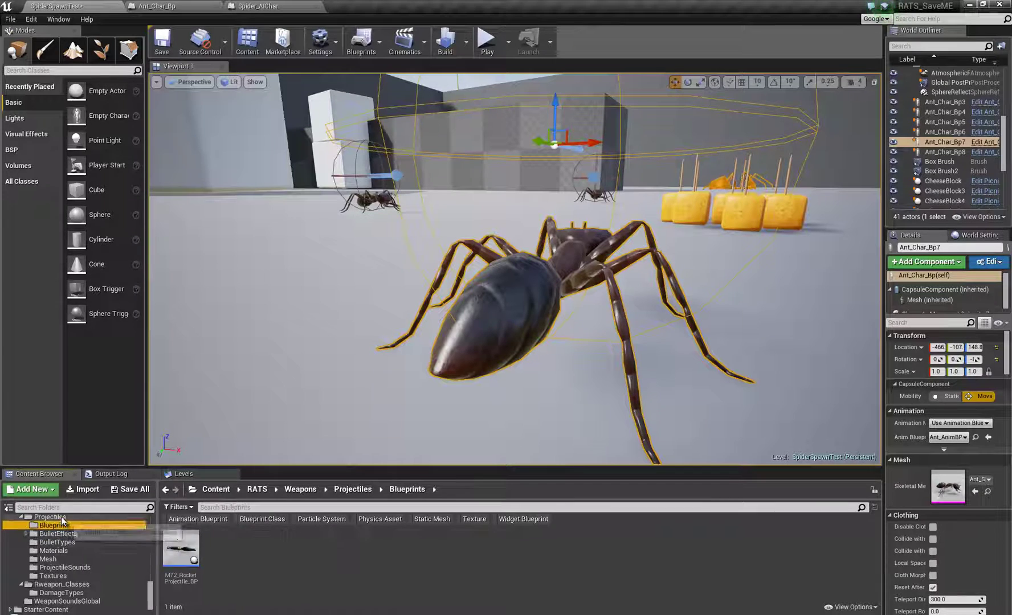
{"action": "left_click", "coordinate": [268, 519]}
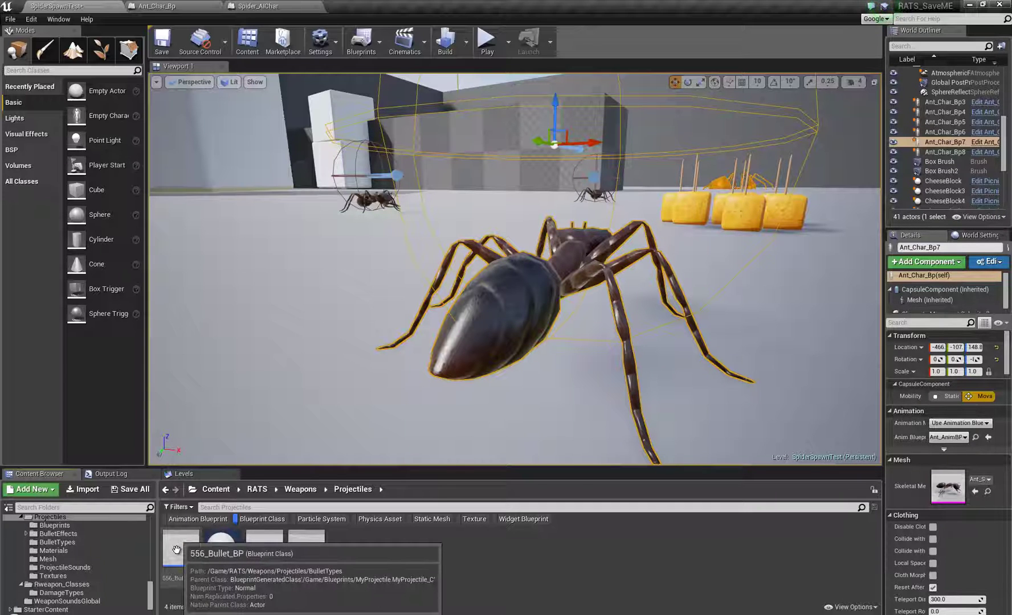
{"action": "double_click", "coordinate": [259, 550]}
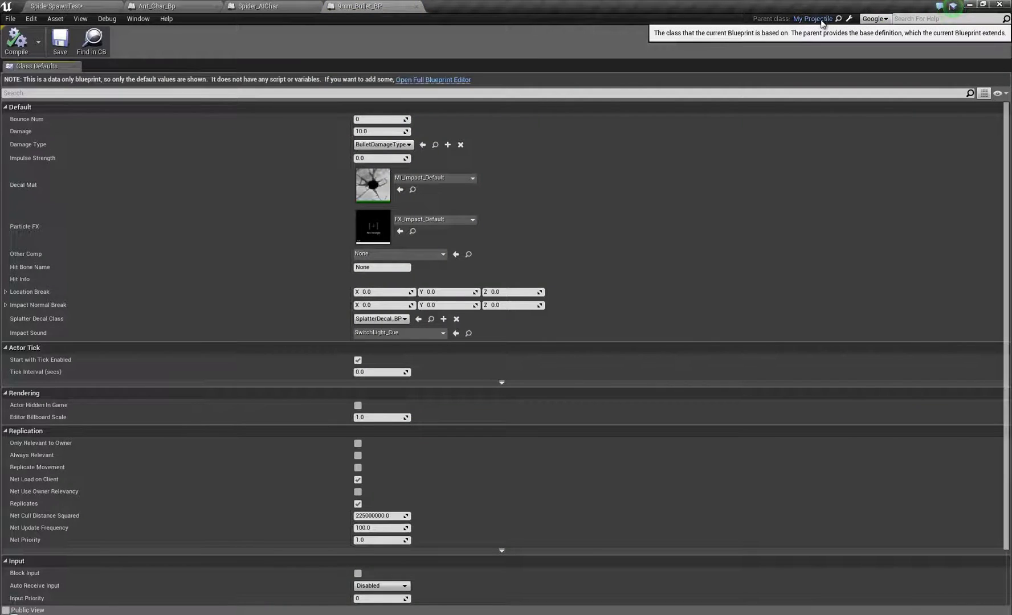
{"action": "left_click", "coordinate": [838, 18]}
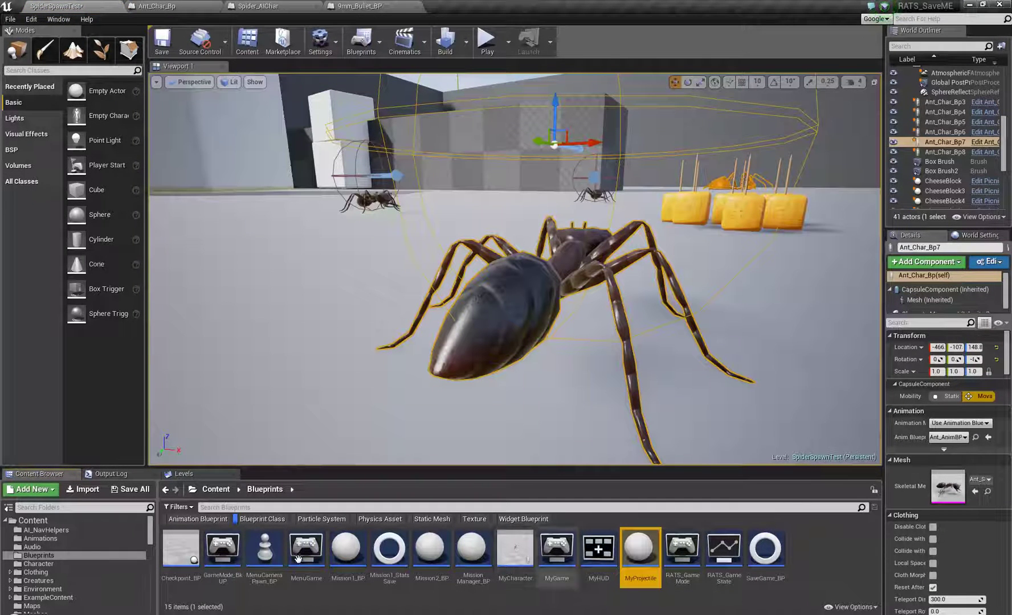
{"action": "double_click", "coordinate": [639, 548]}
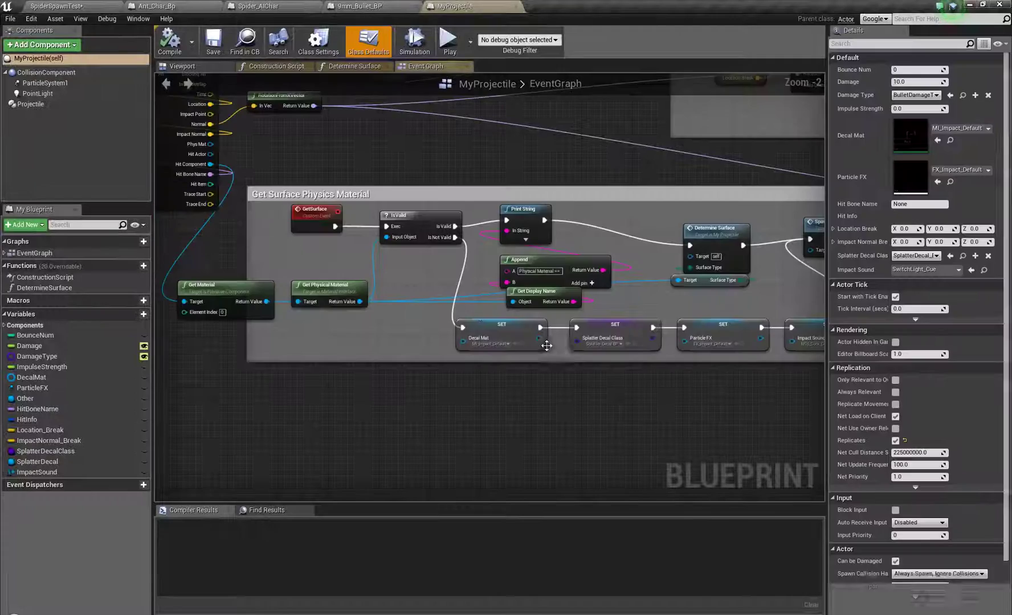
Examine the MyProjectile event graph from the hit event and Cast To Character through to the headshot damage nodes.
{"action": "scroll", "coordinate": [472, 426], "scroll_direction": "down", "scroll_amount": 8}
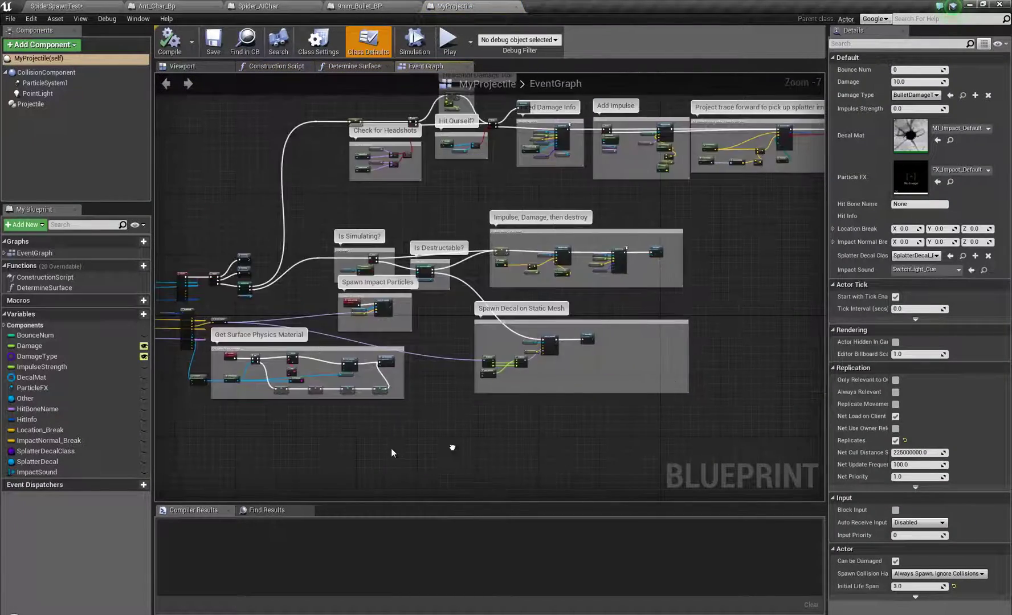
{"action": "right_click_drag", "start_coordinate": [392, 453], "coordinate": [574, 384]}
{"action": "scroll", "coordinate": [574, 385], "scroll_direction": "up", "scroll_amount": 3}
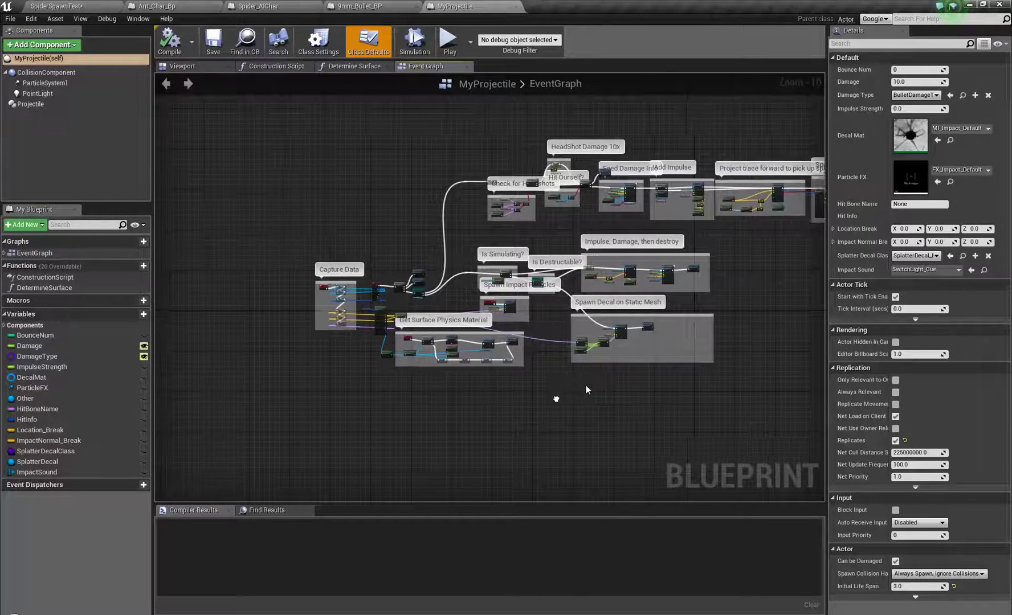
{"action": "scroll", "coordinate": [493, 431], "scroll_direction": "up", "scroll_amount": 6}
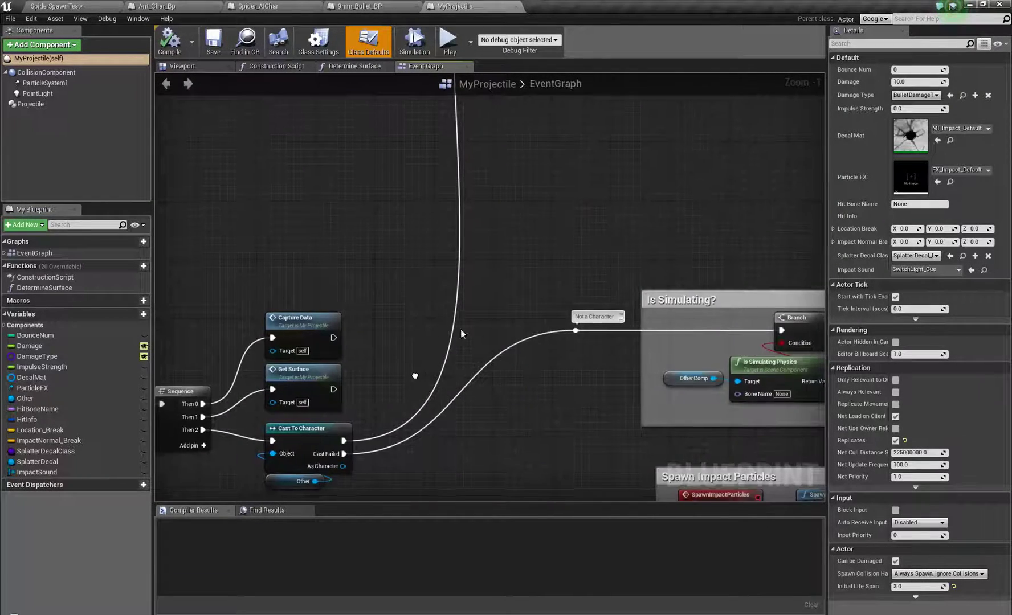
{"action": "right_click_drag", "start_coordinate": [415, 377], "coordinate": [518, 285]}
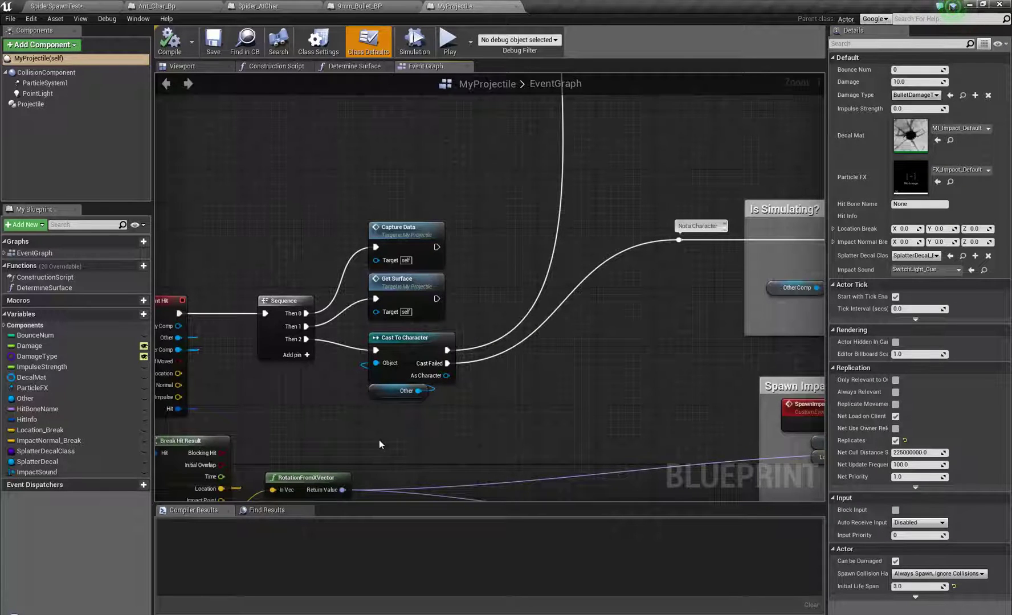
{"action": "left_click_drag", "start_coordinate": [379, 439], "coordinate": [438, 334]}
{"action": "right_click_drag", "start_coordinate": [578, 181], "coordinate": [150, 614]}
{"action": "scroll", "coordinate": [587, 178], "scroll_direction": "down", "scroll_amount": 2}
{"action": "right_click_drag", "start_coordinate": [588, 178], "coordinate": [486, 205]}
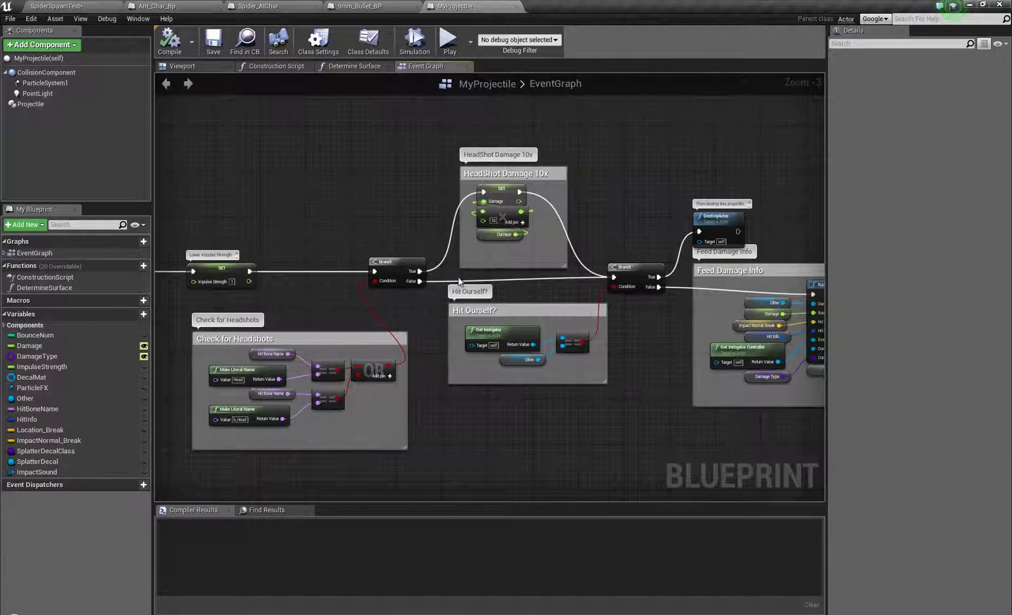
Extend the Check for Headshots comment box downward to make room below the two Make Literal Name nodes.
{"action": "right_click_drag", "start_coordinate": [415, 312], "coordinate": [478, 329]}
{"action": "scroll", "coordinate": [405, 371], "scroll_direction": "up", "scroll_amount": 3}
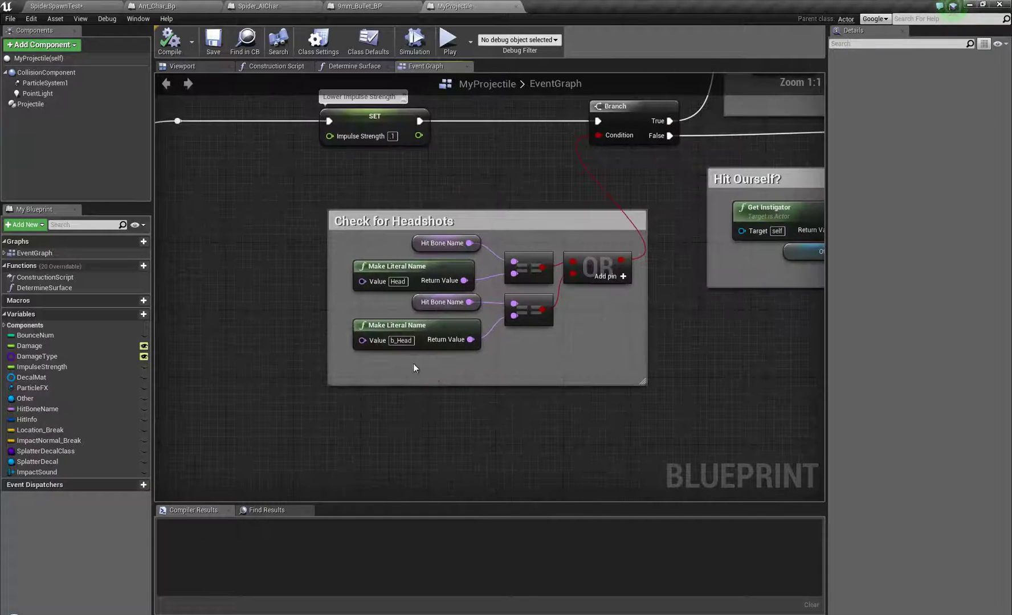
{"action": "left_click_drag", "start_coordinate": [438, 386], "coordinate": [426, 453]}
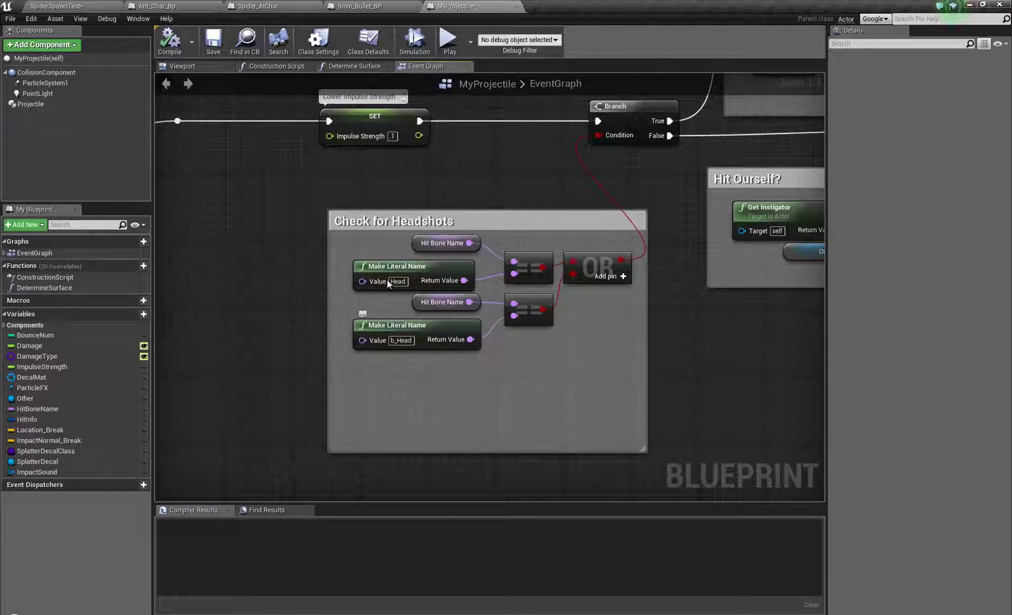
Open Ant_SkMesh from the Mesh component of Ant_Char_Bp and display its skeleton's bone tree.
{"action": "left_click", "coordinate": [168, 8]}
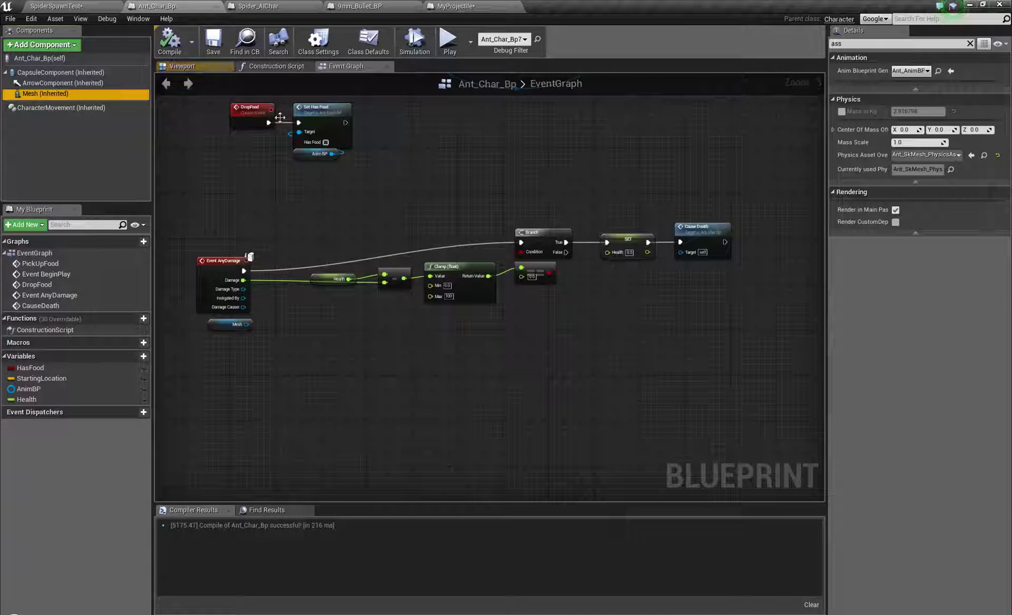
{"action": "left_click", "coordinate": [970, 43]}
{"action": "double_click", "coordinate": [914, 264]}
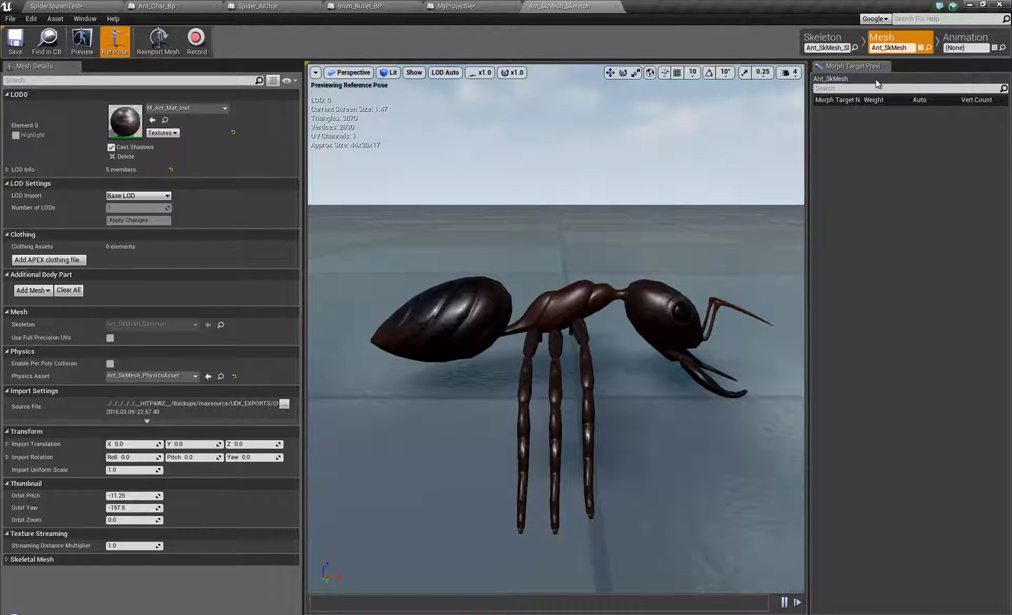
{"action": "left_click", "coordinate": [825, 39]}
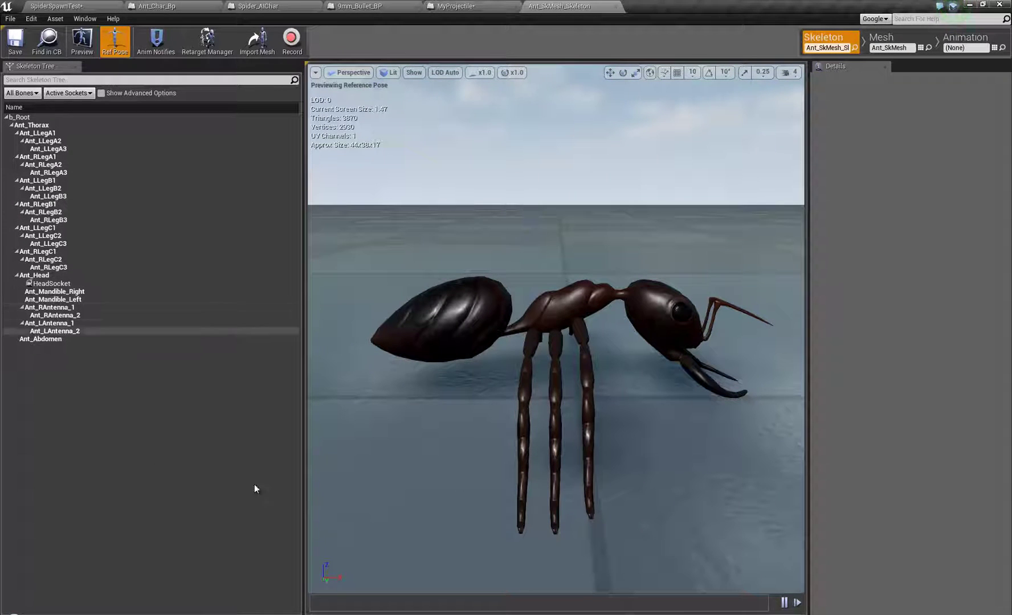
Switch to 3ds Max and open the recent scene Ant_UE4_Idle.max.
{"action": "left_click", "coordinate": [211, 603]}
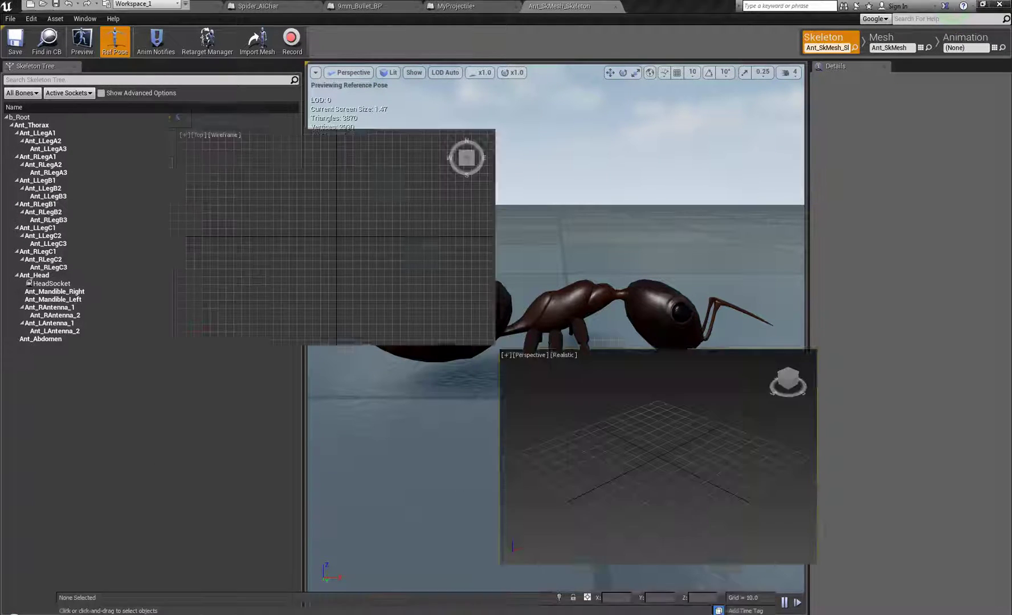
{"action": "left_click", "coordinate": [10, 9]}
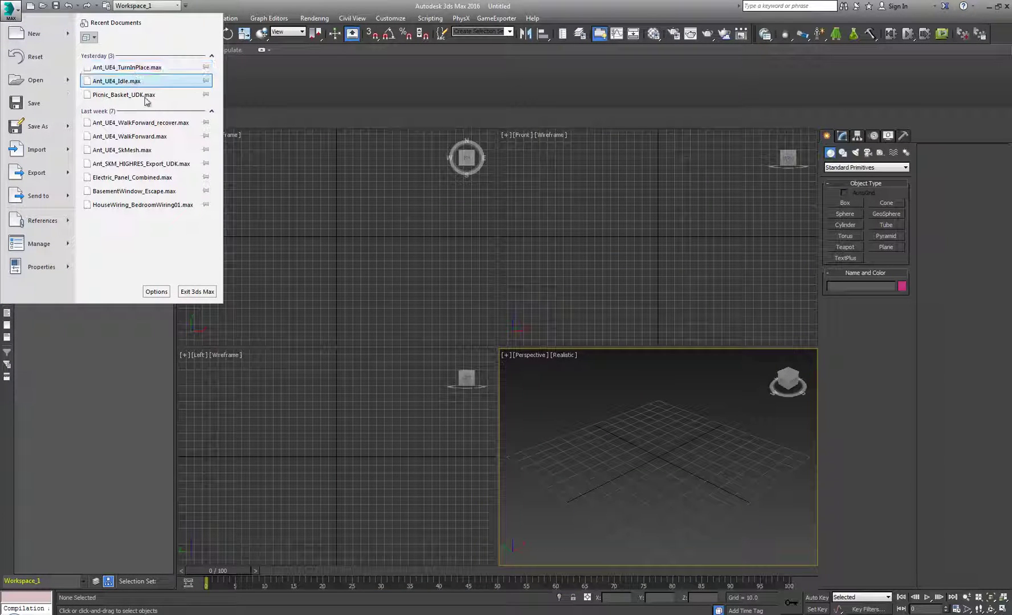
{"action": "left_click", "coordinate": [497, 393]}
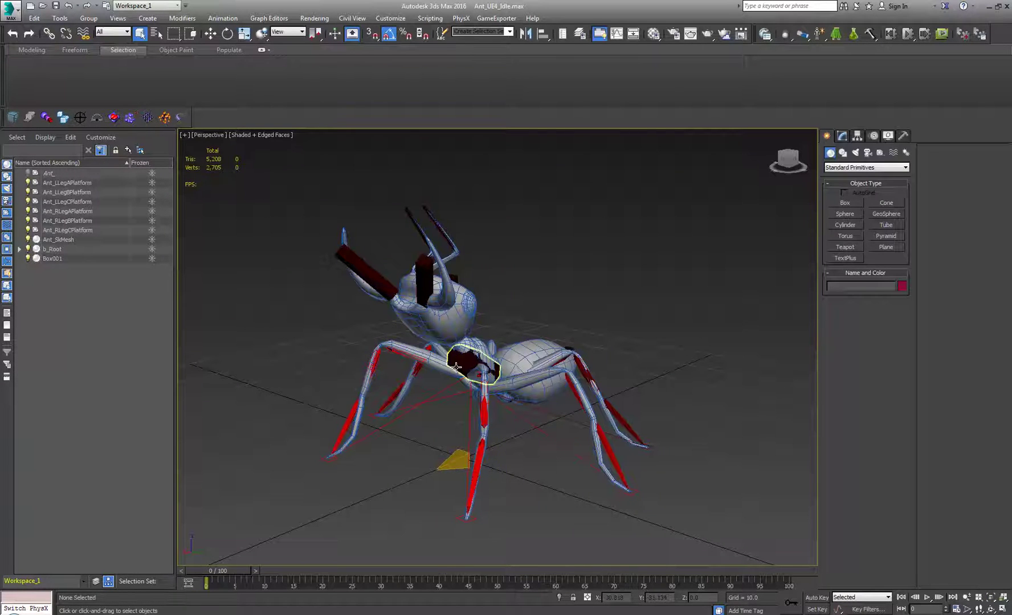
Check the name of the Ant_Thorax bone, and unhide and inspect the Ant_ helper beneath the ant.
{"action": "left_click", "coordinate": [456, 366]}
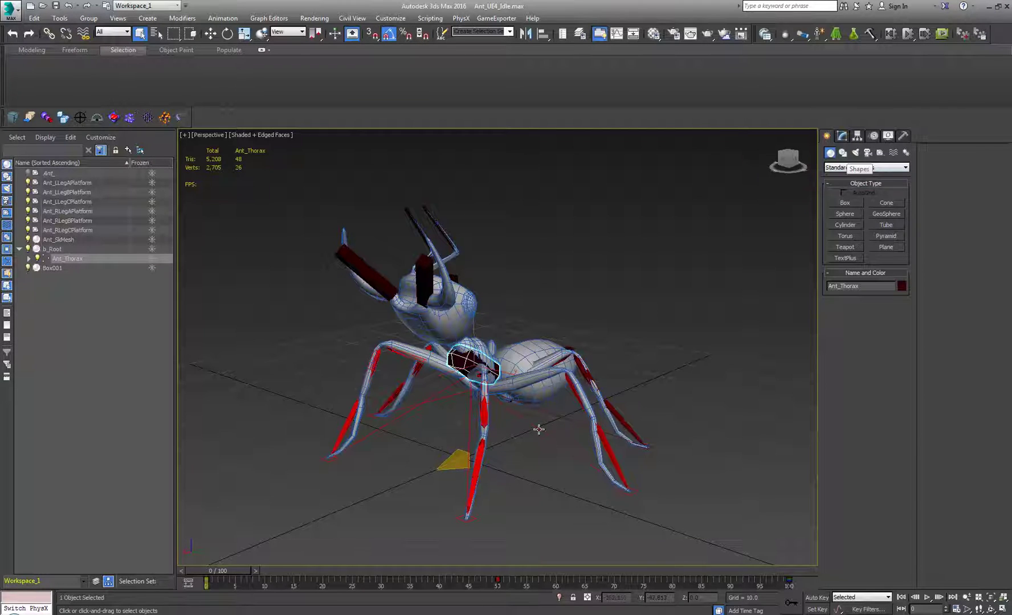
{"action": "left_click", "coordinate": [27, 173]}
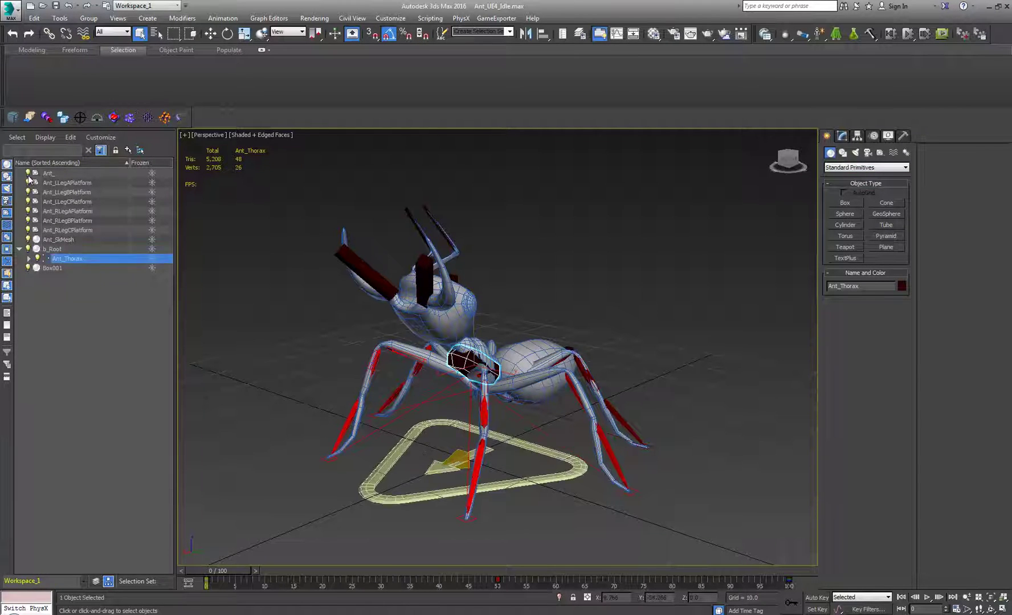
{"action": "left_click", "coordinate": [548, 474]}
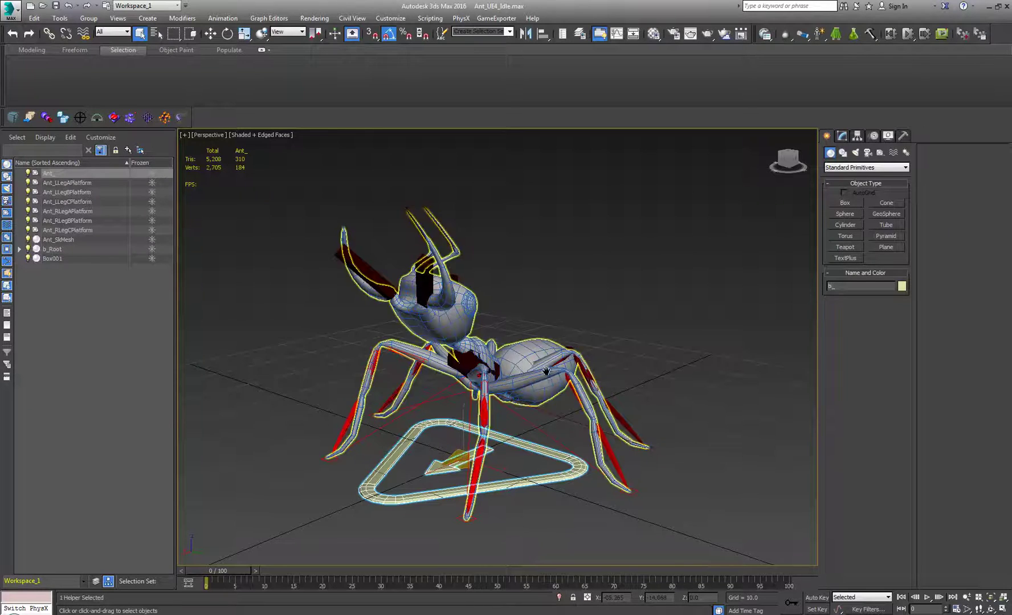
{"action": "middle_click_drag", "start_coordinate": [546, 375], "coordinate": [549, 366]}
{"action": "left_click", "coordinate": [626, 289]}
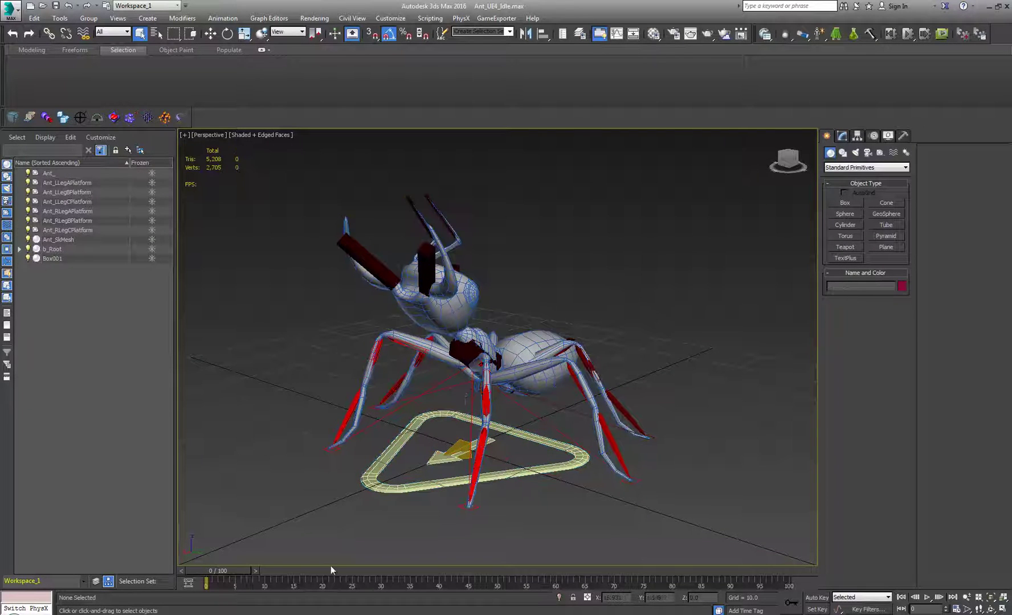
Switch back to Unreal Editor and examine the Check for Headshots group within MyProjectile's event graph.
{"action": "mouse_move", "coordinate": [333, 614]}
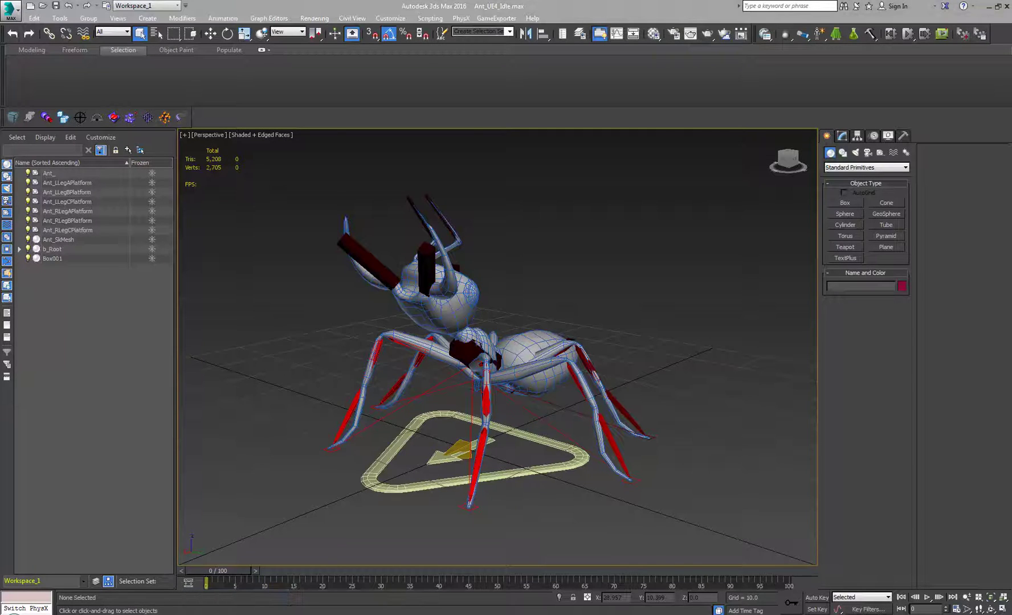
{"action": "key", "text": "alt+Tab"}
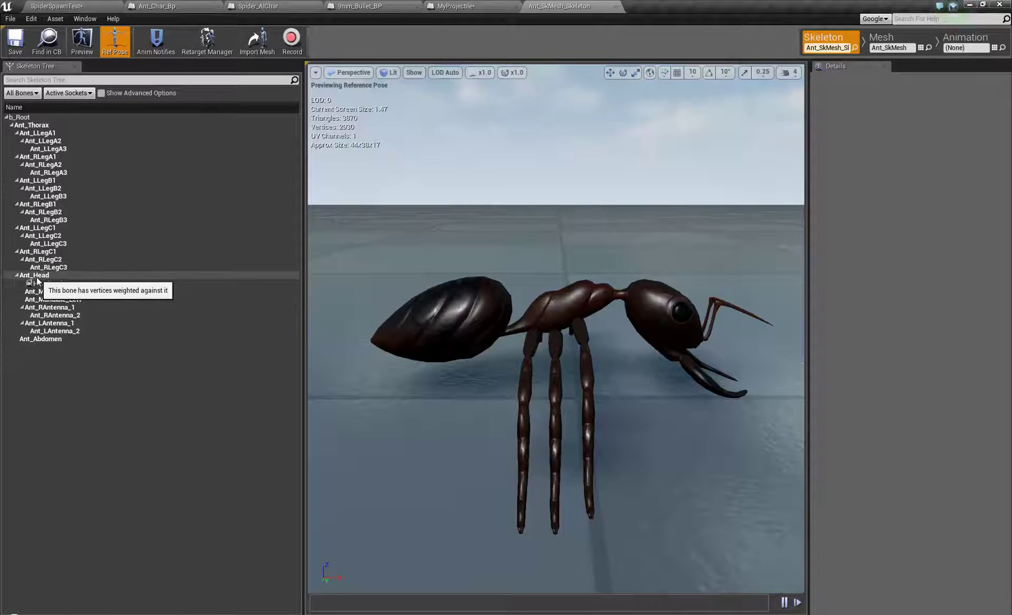
{"action": "left_click", "coordinate": [456, 6]}
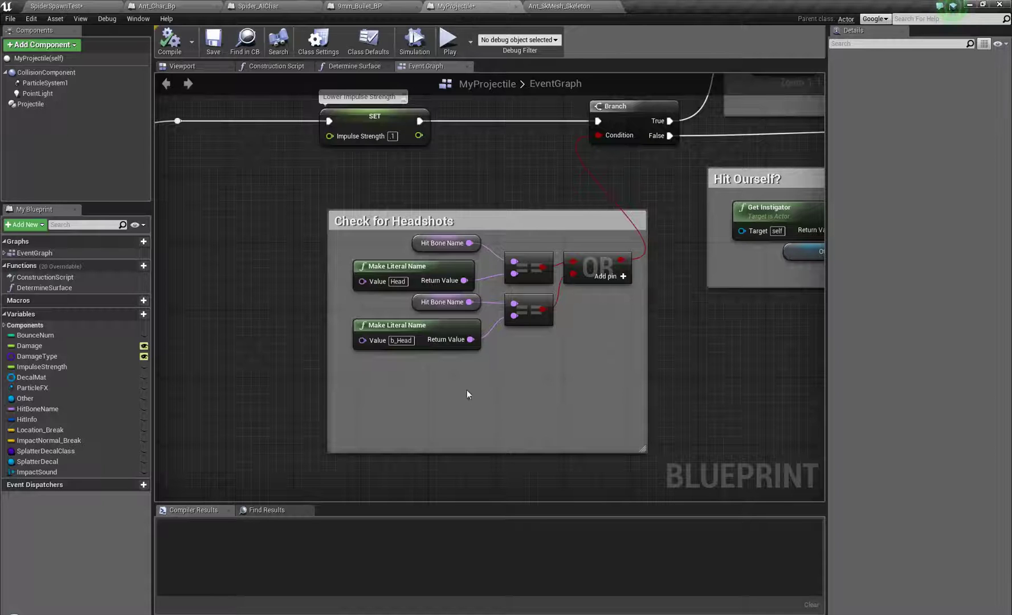
{"action": "left_click", "coordinate": [439, 329]}
{"action": "left_click", "coordinate": [496, 365]}
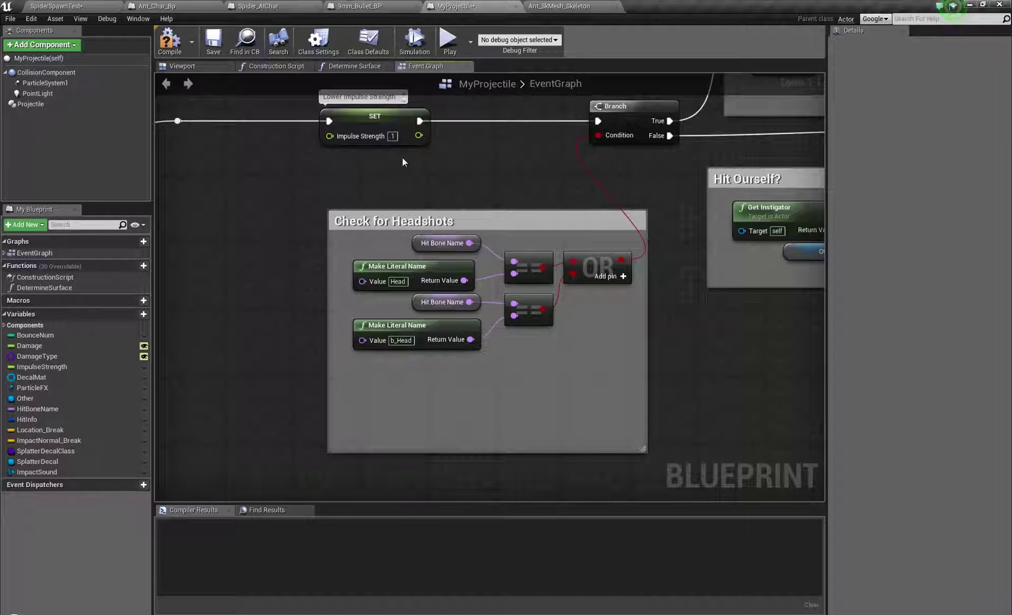
{"action": "scroll", "coordinate": [492, 346], "scroll_direction": "down", "scroll_amount": 4}
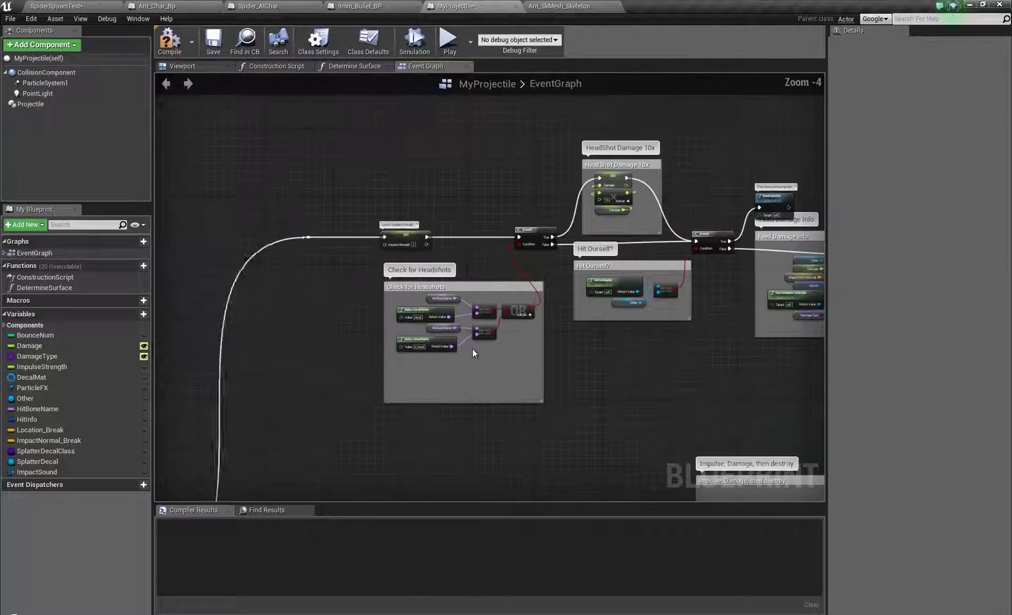
{"action": "right_click_drag", "start_coordinate": [535, 361], "coordinate": [378, 232]}
{"action": "scroll", "coordinate": [378, 231], "scroll_direction": "down", "scroll_amount": 5}
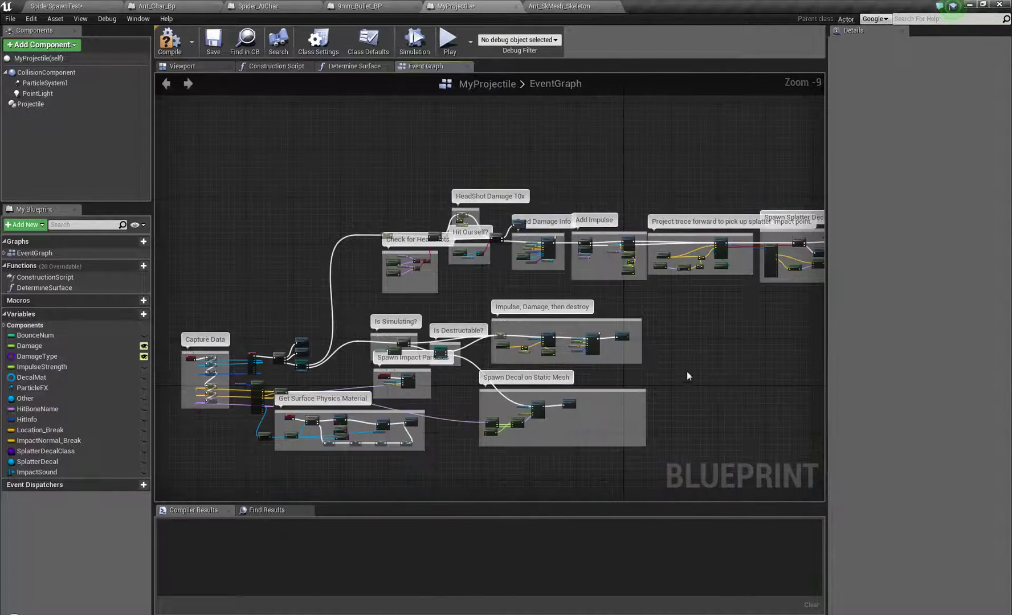
{"action": "right_click_drag", "start_coordinate": [687, 372], "coordinate": [809, 370]}
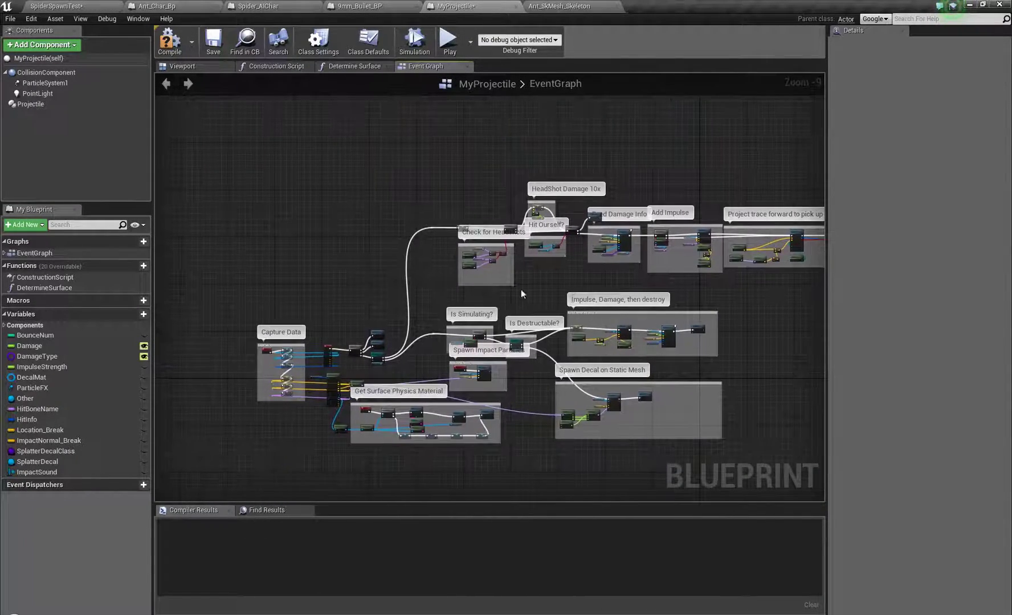
{"action": "scroll", "coordinate": [465, 272], "scroll_direction": "up", "scroll_amount": 4}
{"action": "right_click_drag", "start_coordinate": [492, 281], "coordinate": [483, 310]}
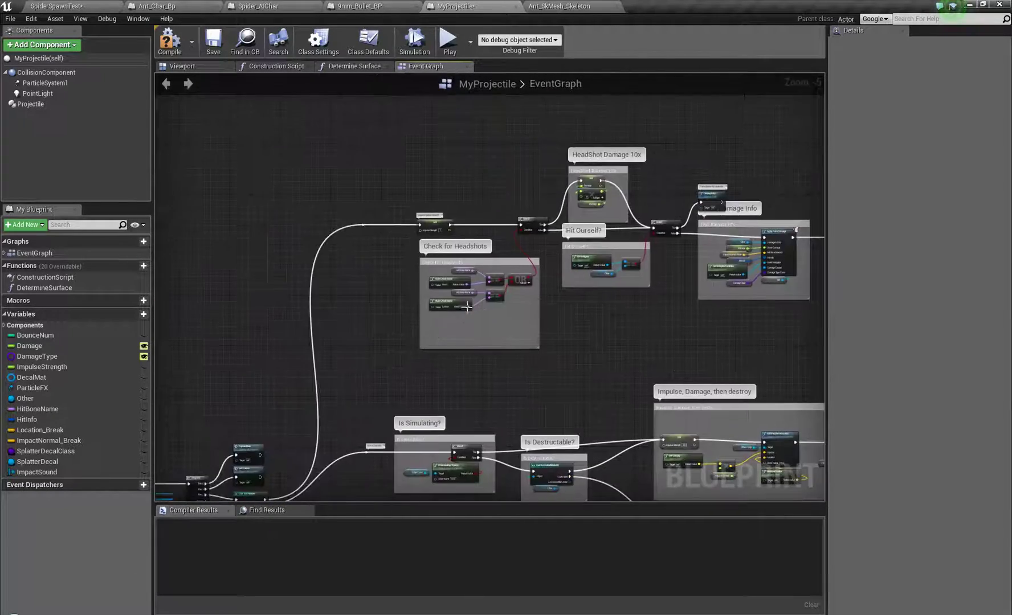
Duplicate the b_Head Make Literal Name node, place the copy lower in the Check for Headshots box, and set its value to Ant_Head.
{"action": "scroll", "coordinate": [458, 308], "scroll_direction": "up", "scroll_amount": 5}
{"action": "left_click", "coordinate": [466, 291]}
{"action": "key", "text": "ctrl+w"}
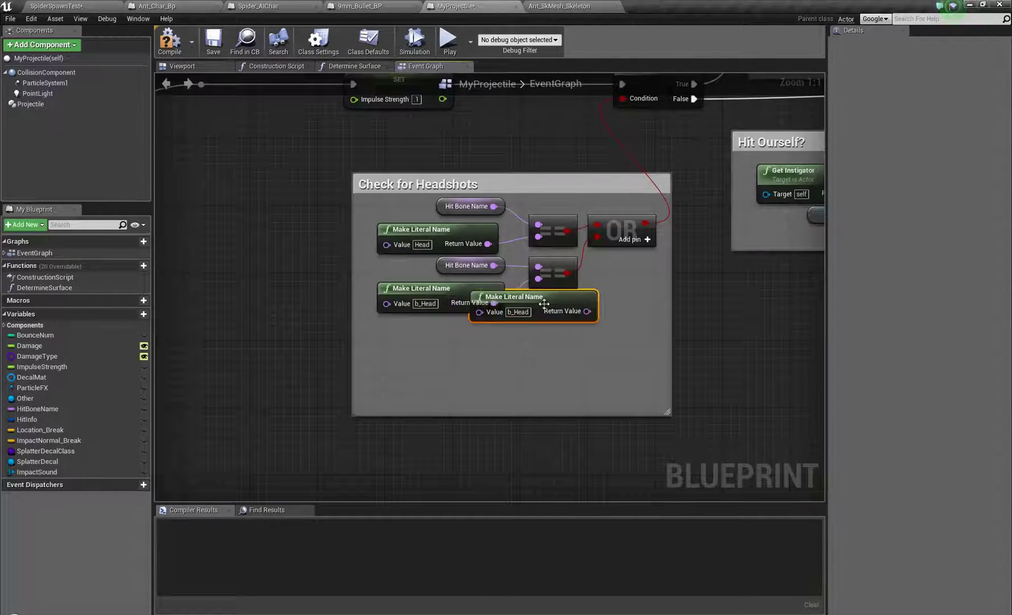
{"action": "left_click_drag", "start_coordinate": [562, 298], "coordinate": [460, 383]}
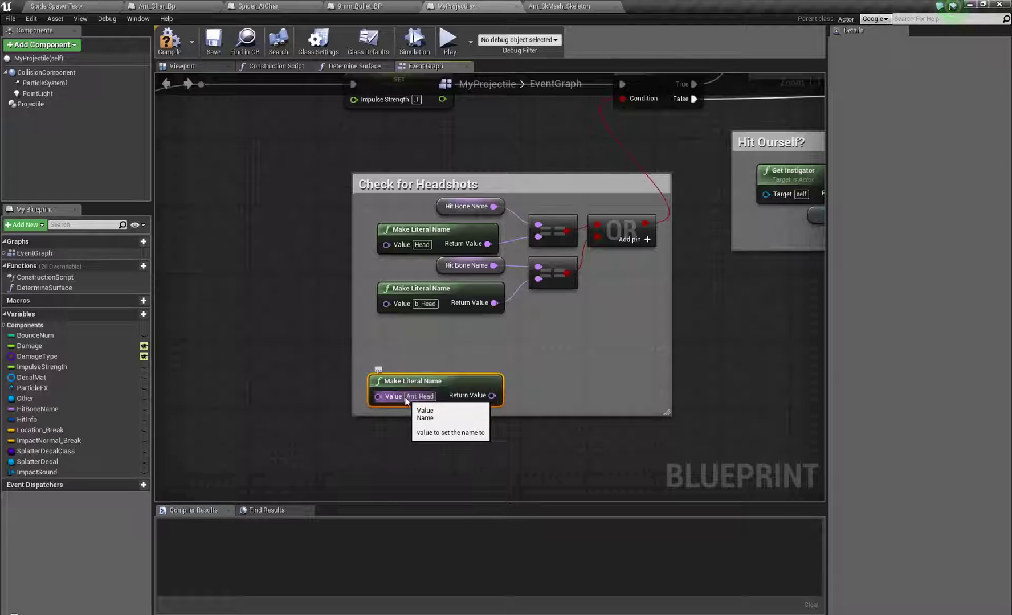
Duplicate an equality (==) node and place the copy above and beside the Ant_Head literal node.
{"action": "left_click", "coordinate": [548, 260]}
{"action": "key", "text": "ctrl+w"}
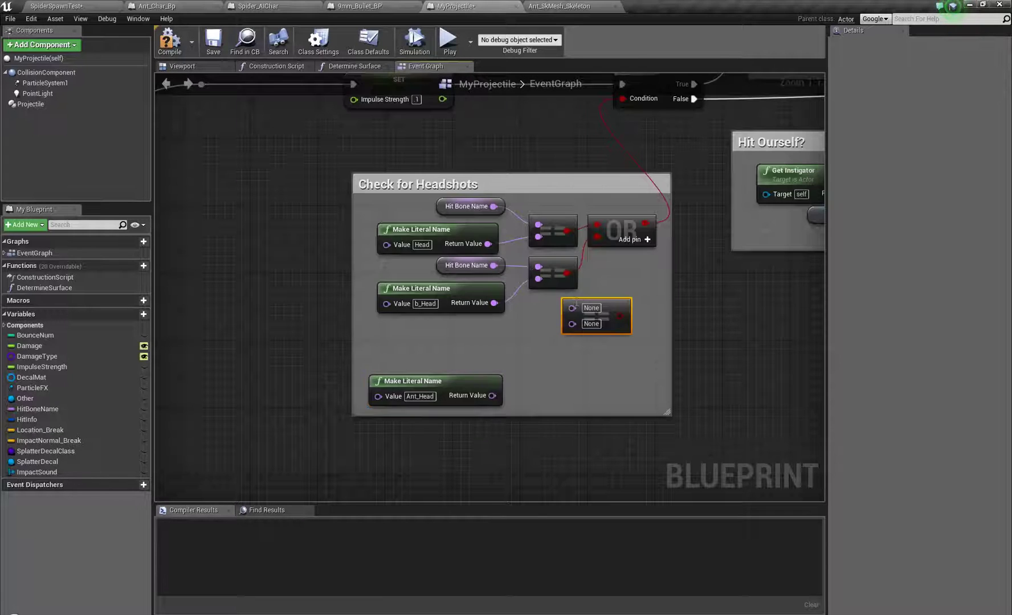
{"action": "left_click_drag", "start_coordinate": [609, 299], "coordinate": [571, 328]}
Duplicate the Hit Bone Name getter above the Ant_Head literal and wire both nodes into the new equality node.
{"action": "left_click", "coordinate": [440, 262]}
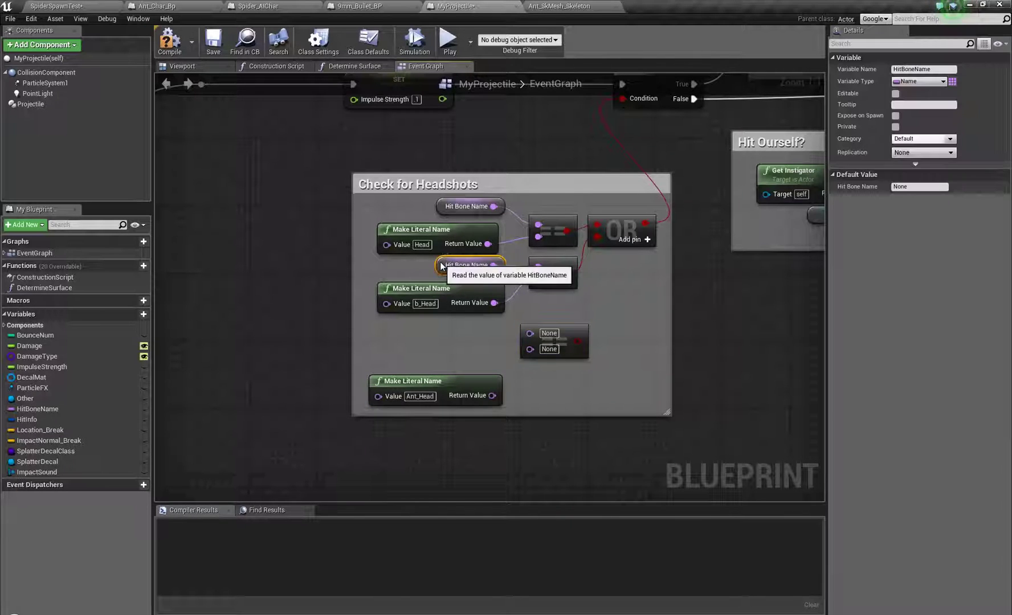
{"action": "key", "text": "ctrl+w"}
{"action": "left_click", "coordinate": [450, 266]}
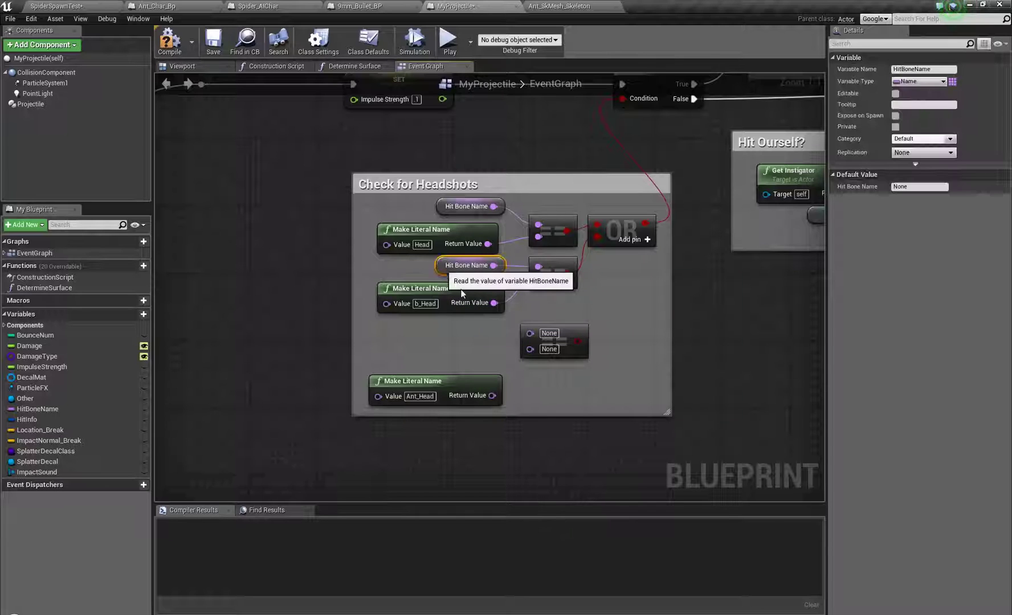
{"action": "key", "text": "ctrl+w"}
{"action": "left_click_drag", "start_coordinate": [500, 342], "coordinate": [493, 398]}
{"action": "left_click", "coordinate": [530, 335]}
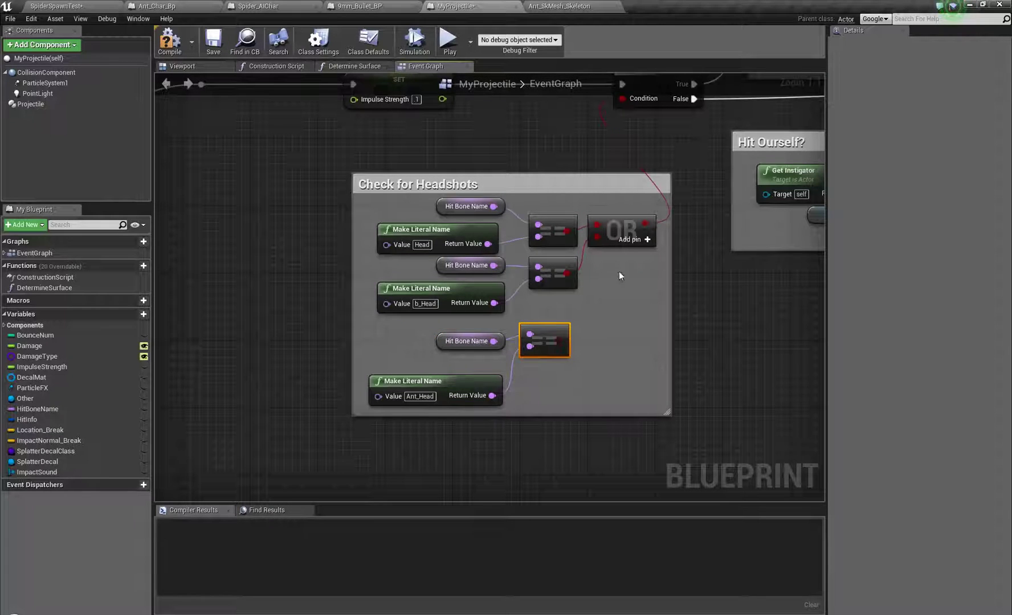
Add a third input to the OR node, connect the Ant_Head comparison to it, and move the Ant_Head literal up closer.
{"action": "left_click", "coordinate": [633, 240]}
{"action": "left_click_drag", "start_coordinate": [596, 250], "coordinate": [559, 341]}
{"action": "left_click_drag", "start_coordinate": [493, 380], "coordinate": [488, 365]}
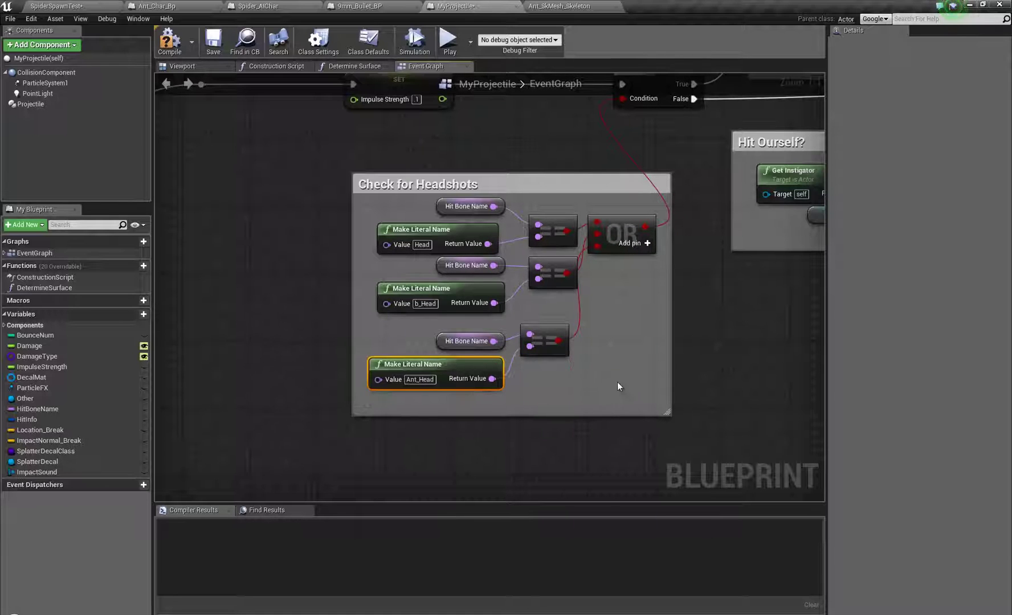
Examine the HeadShot Damage 10x nodes and the default value of the Damage variable.
{"action": "right_click_drag", "start_coordinate": [641, 346], "coordinate": [504, 515]}
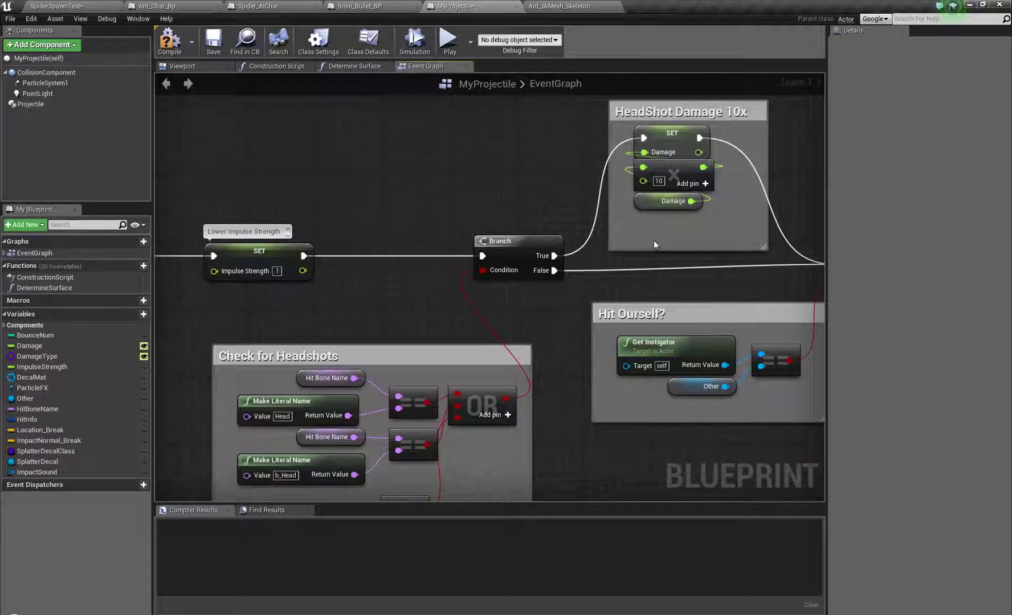
{"action": "right_click_drag", "start_coordinate": [649, 142], "coordinate": [550, 180]}
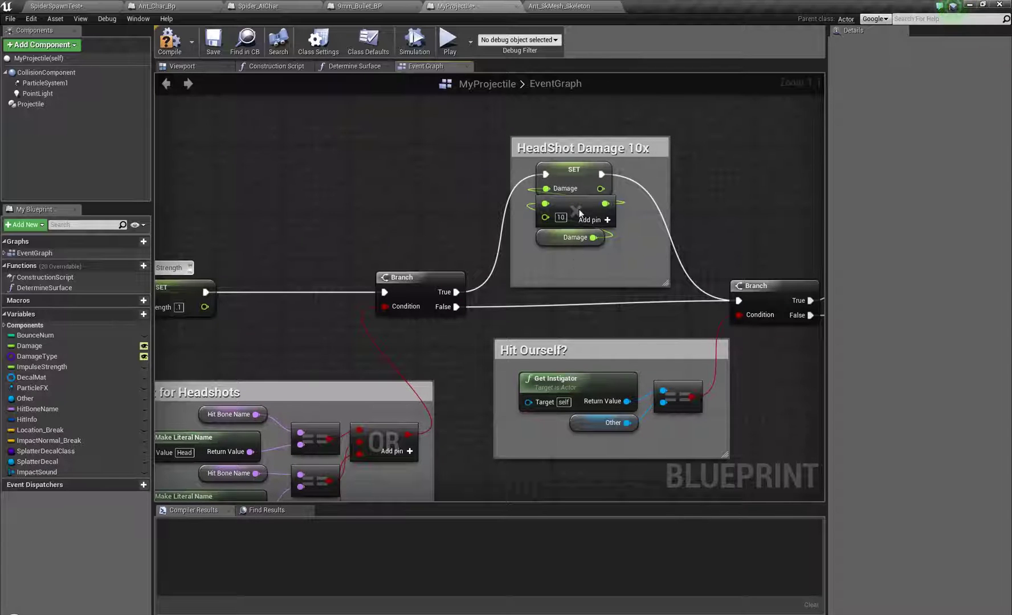
{"action": "left_click_drag", "start_coordinate": [580, 213], "coordinate": [620, 277]}
{"action": "right_click_drag", "start_coordinate": [714, 241], "coordinate": [607, 225]}
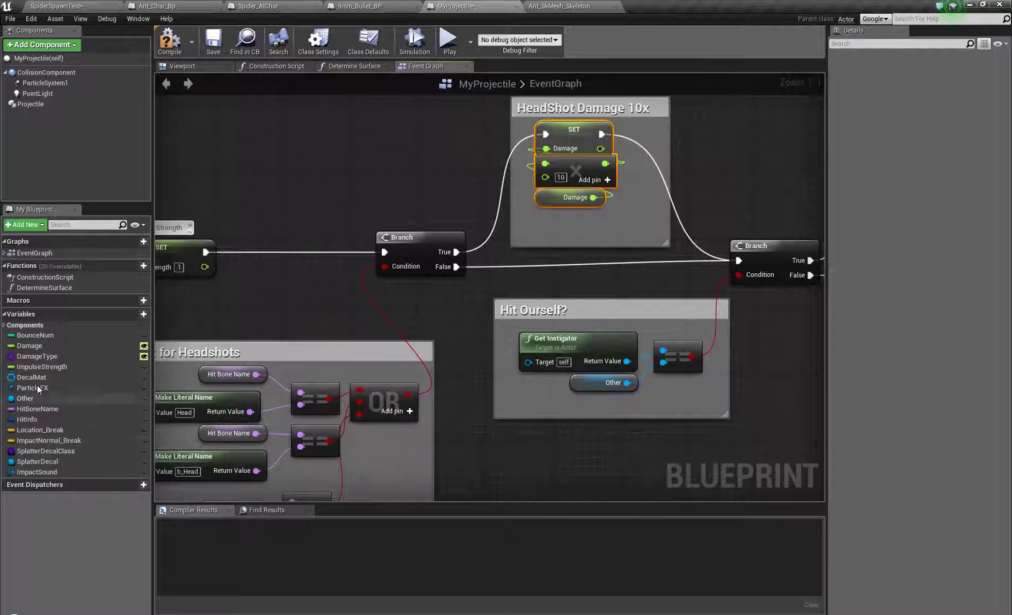
{"action": "left_click", "coordinate": [37, 346]}
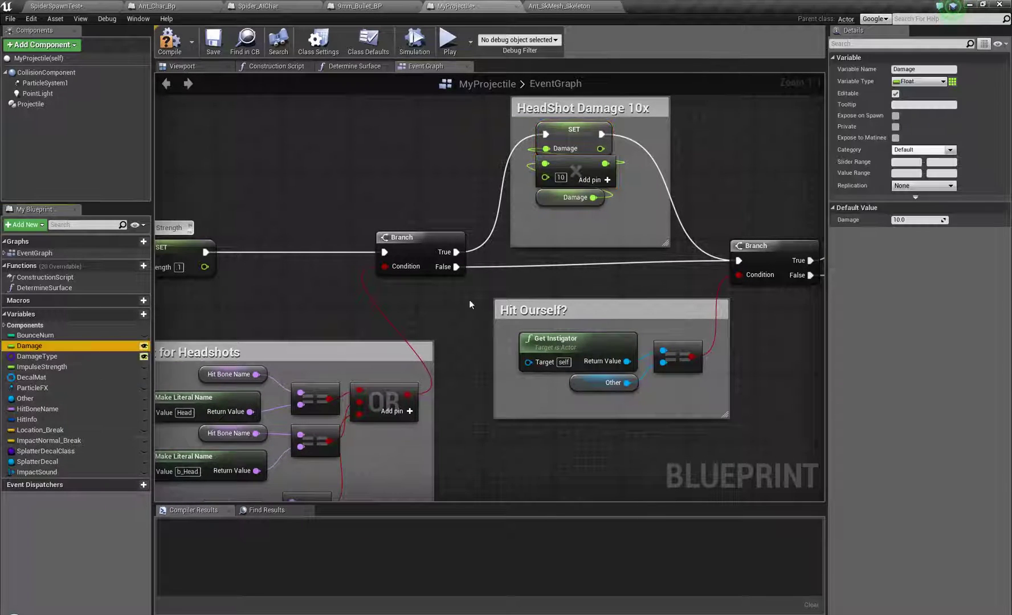
Compile and save the MyProjectile blueprint.
{"action": "right_click_drag", "start_coordinate": [372, 195], "coordinate": [485, 185]}
{"action": "scroll", "coordinate": [485, 185], "scroll_direction": "down", "scroll_amount": 1}
{"action": "scroll", "coordinate": [454, 240], "scroll_direction": "down", "scroll_amount": 3}
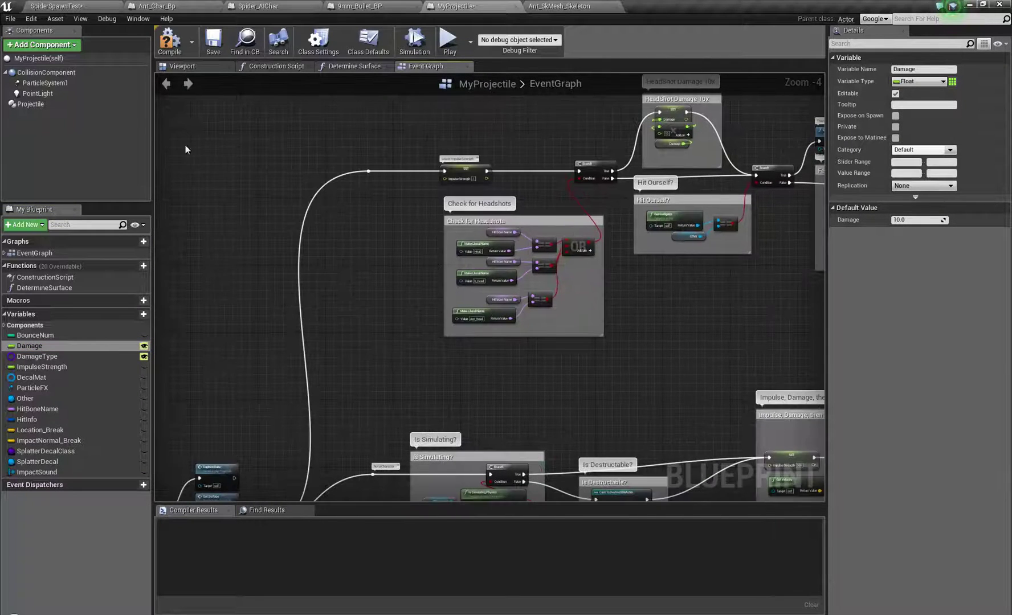
{"action": "left_click", "coordinate": [214, 45]}
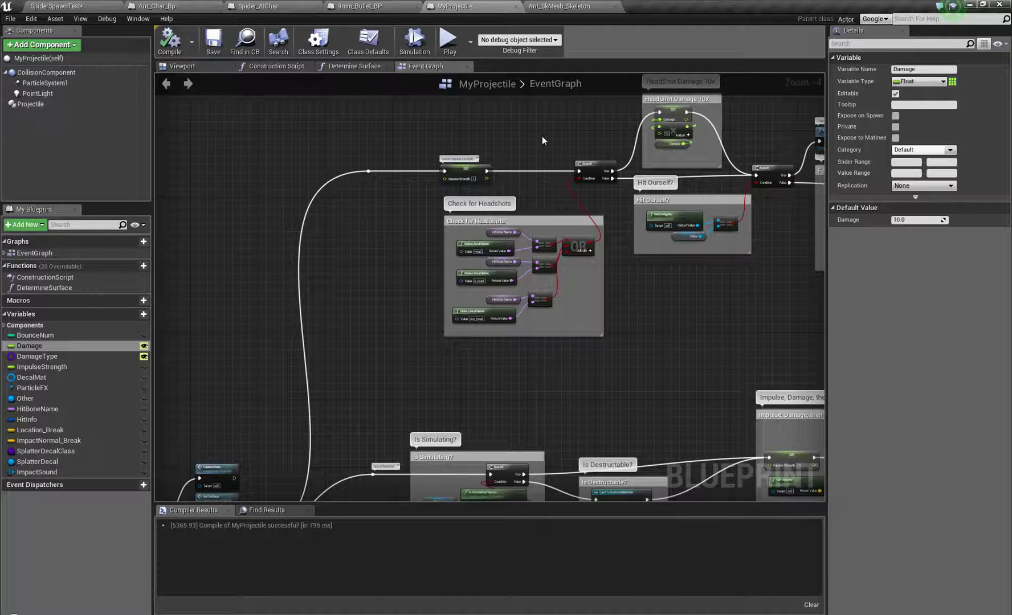
{"action": "right_click_drag", "start_coordinate": [542, 136], "coordinate": [325, 221]}
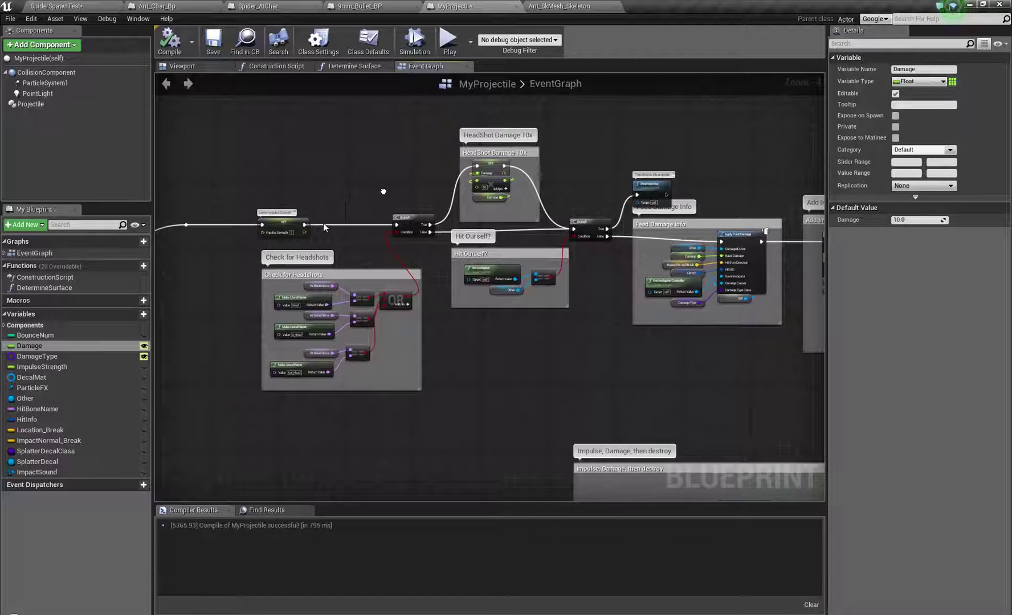
Return to Ant_Char_Bp and expand the Mesh component's collision preset to inspect its collision responses.
{"action": "left_click", "coordinate": [161, 8]}
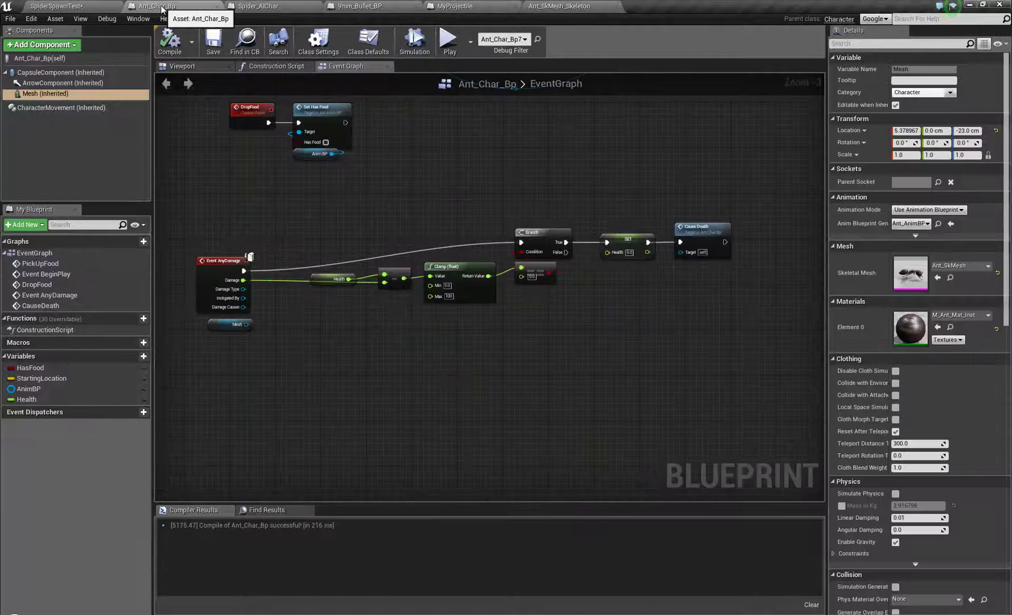
{"action": "left_click", "coordinate": [46, 93]}
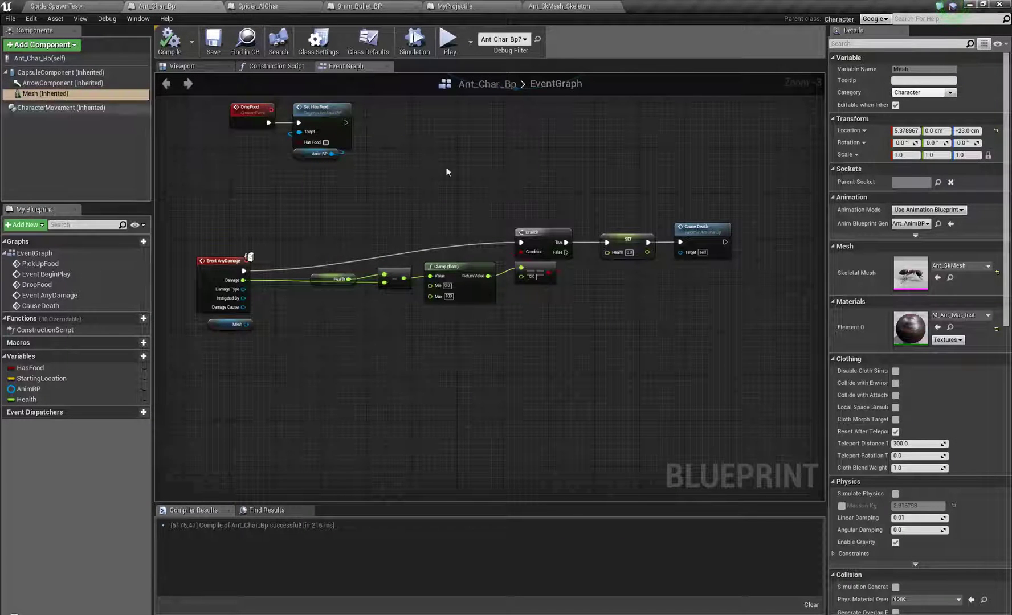
{"action": "scroll", "coordinate": [921, 433], "scroll_direction": "down", "scroll_amount": 10}
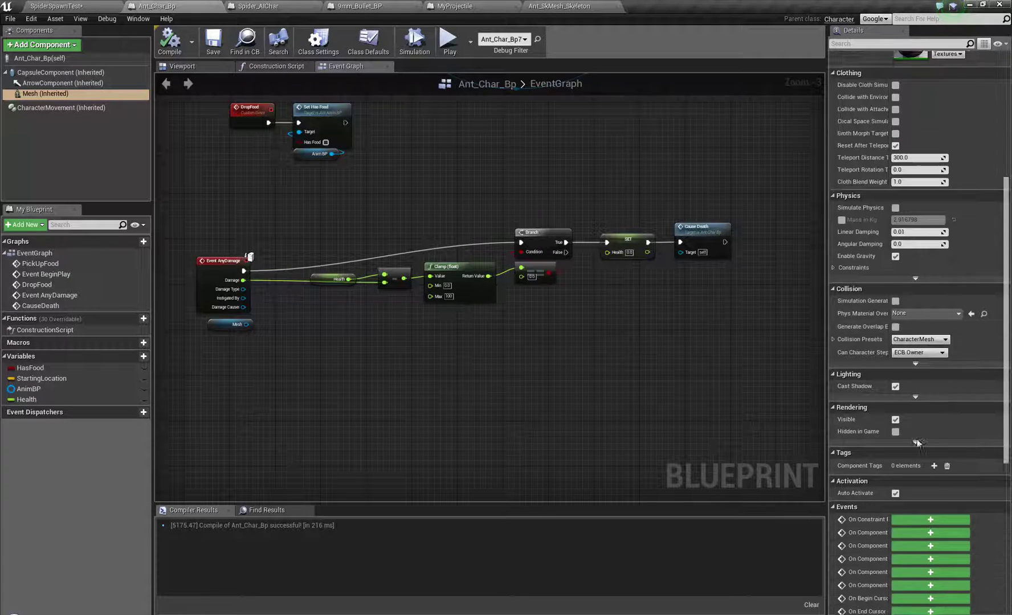
{"action": "scroll", "coordinate": [917, 442], "scroll_direction": "down", "scroll_amount": 1}
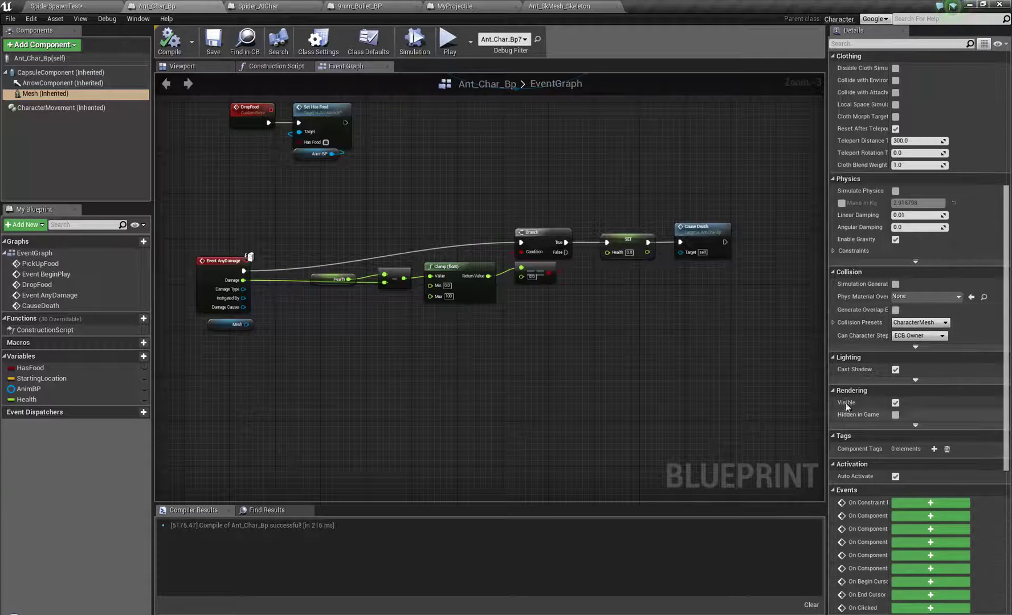
{"action": "left_click", "coordinate": [833, 324]}
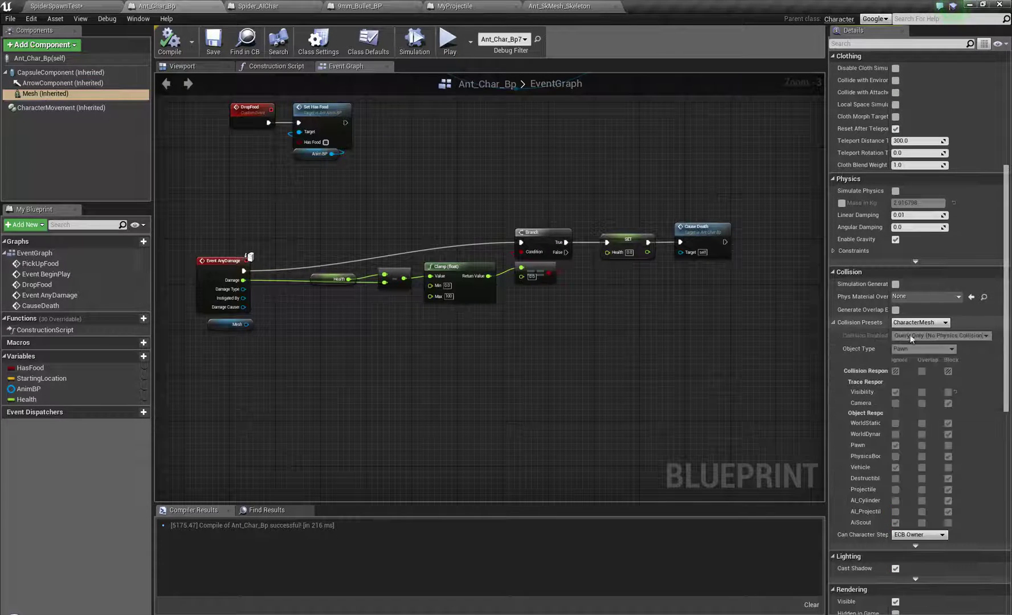
Inspect the full and advanced collision settings of Spider_AIChar's Mesh component, widening the property name column to read them.
{"action": "left_click", "coordinate": [274, 6]}
{"action": "left_click", "coordinate": [45, 94]}
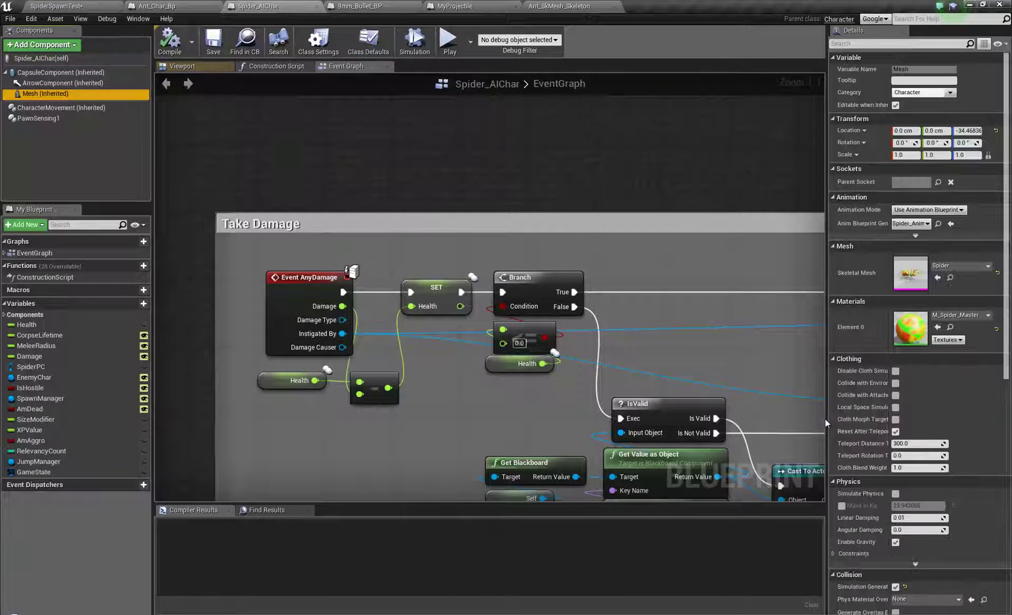
{"action": "scroll", "coordinate": [880, 437], "scroll_direction": "down", "scroll_amount": 5}
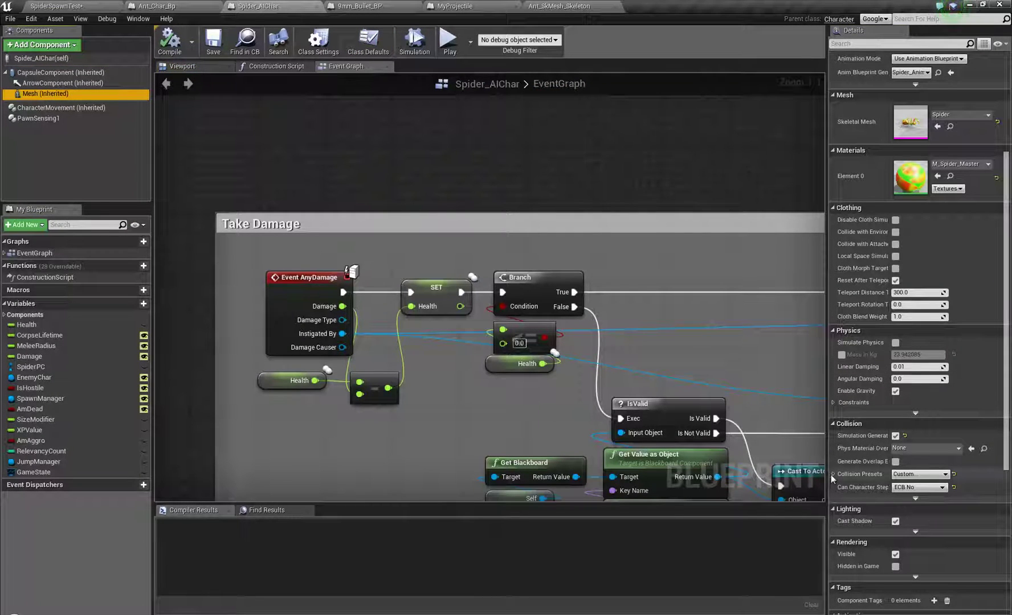
{"action": "left_click", "coordinate": [832, 475]}
{"action": "scroll", "coordinate": [858, 396], "scroll_direction": "down", "scroll_amount": 5}
{"action": "scroll", "coordinate": [860, 388], "scroll_direction": "down", "scroll_amount": 3}
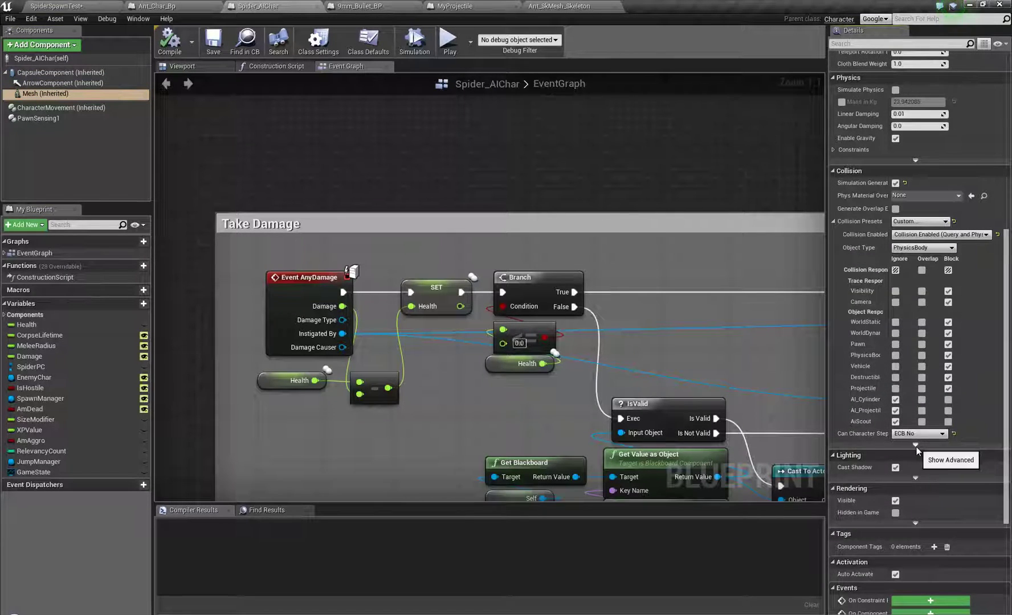
{"action": "left_click", "coordinate": [916, 445]}
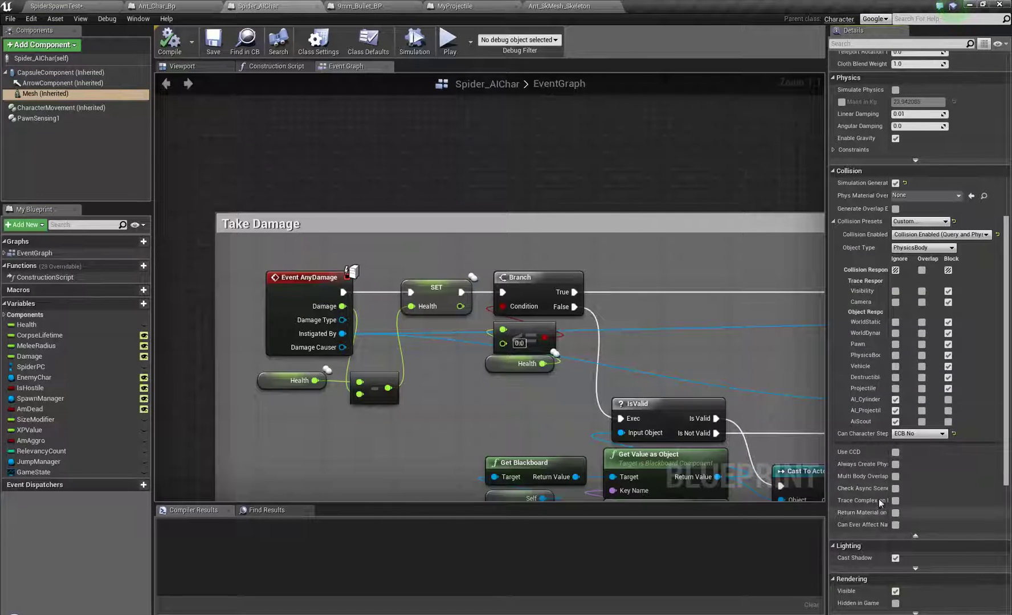
{"action": "left_click_drag", "start_coordinate": [889, 346], "coordinate": [918, 350]}
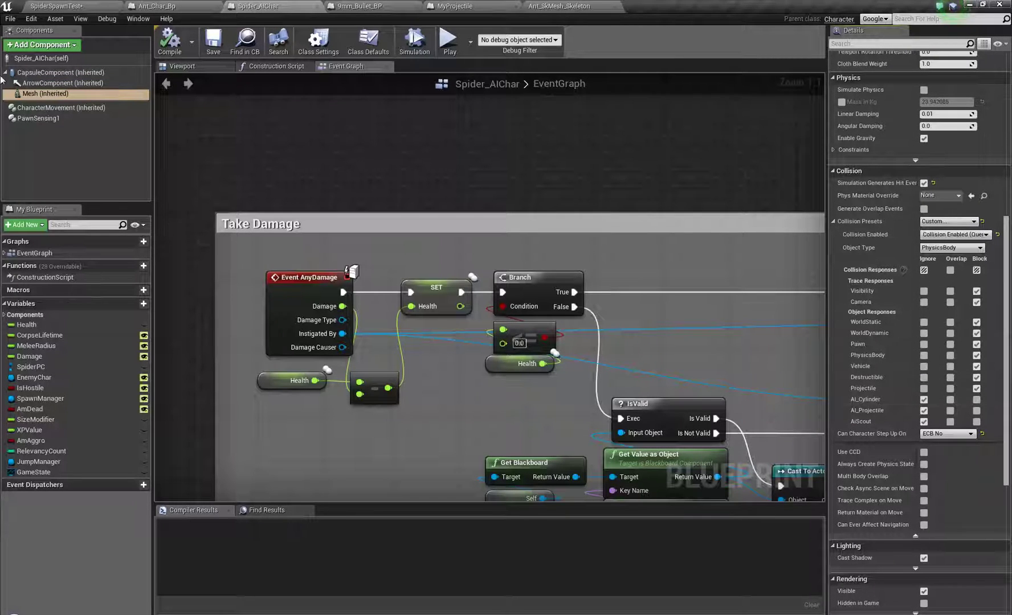
Open the Collision page of the Project Settings, examine the custom object channels, and close the settings.
{"action": "left_click", "coordinate": [29, 23]}
{"action": "left_click", "coordinate": [49, 144]}
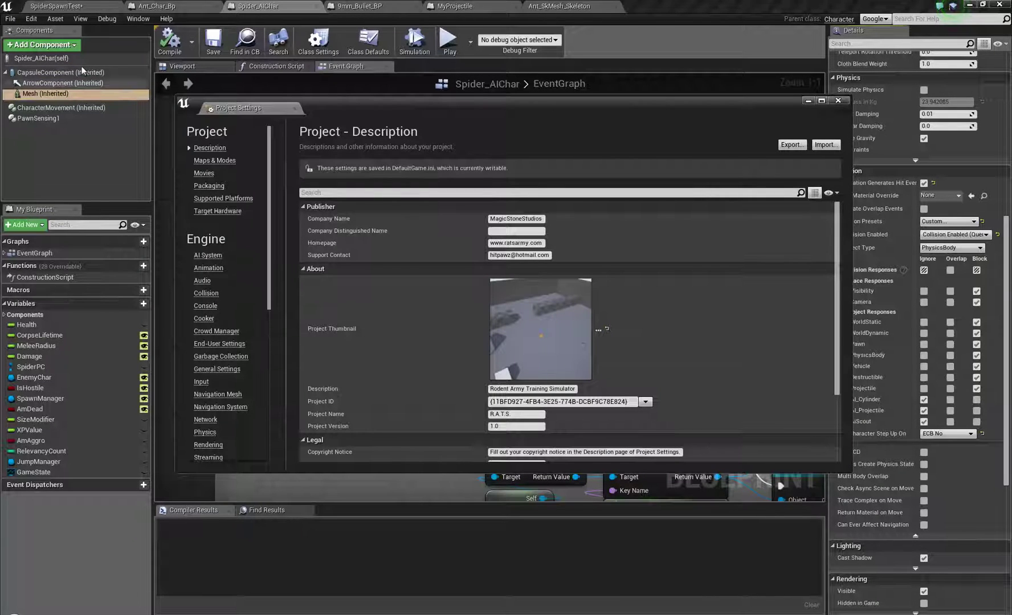
{"action": "left_click", "coordinate": [207, 293]}
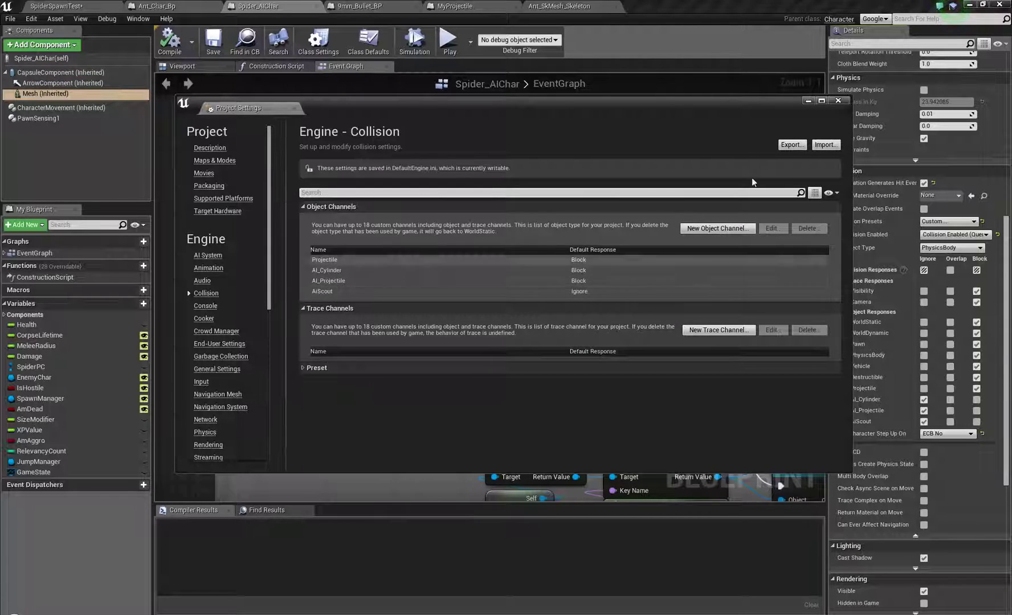
{"action": "left_click", "coordinate": [838, 101]}
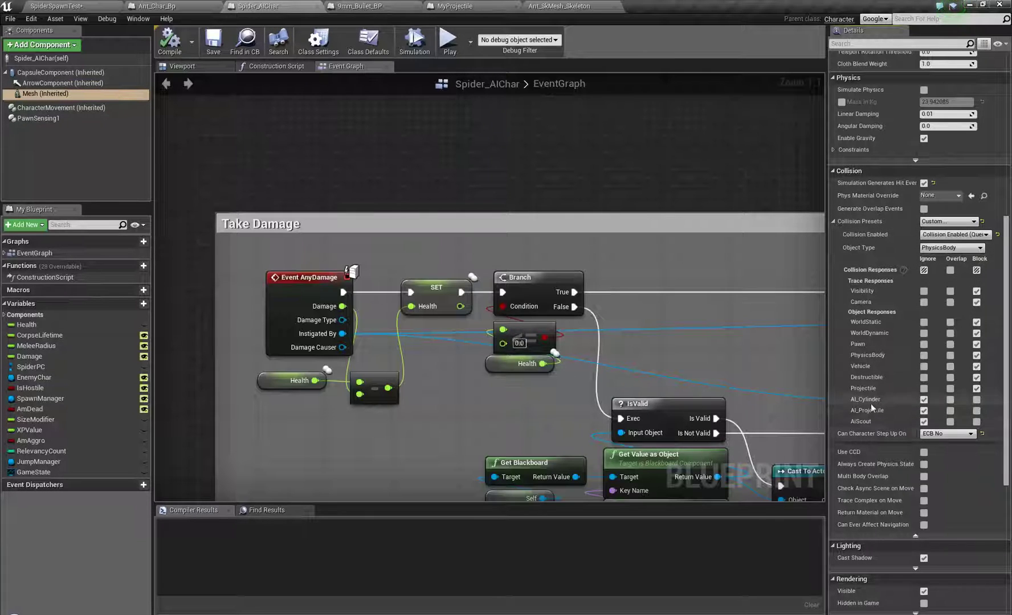
In Ant_Char_Bp, give the Mesh a Custom collision preset that ignores AI_Cylinder, AI_Projectile and AiScout and blocks every other channel.
{"action": "left_click", "coordinate": [162, 6]}
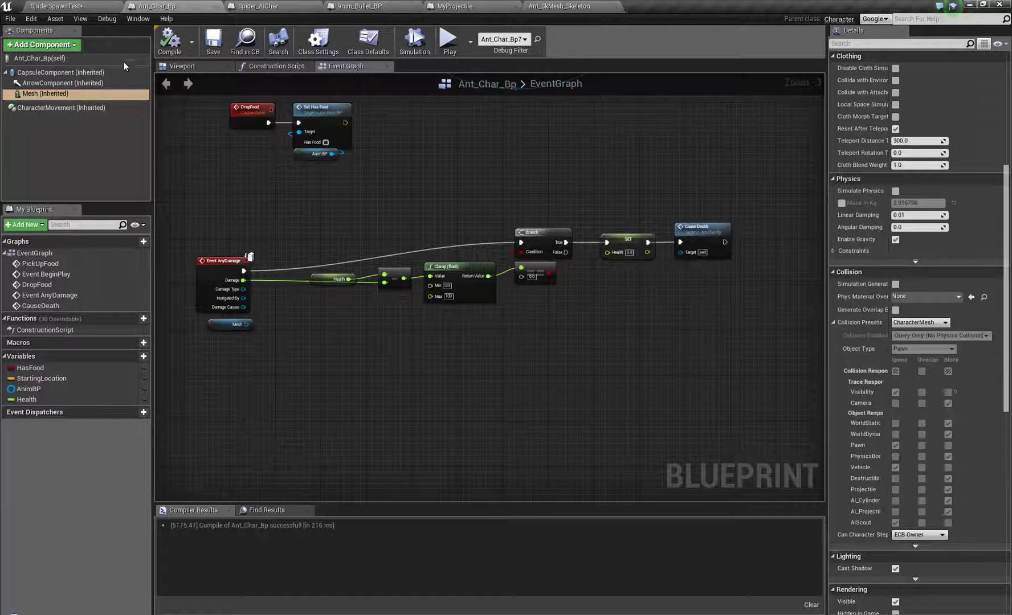
{"action": "left_click", "coordinate": [911, 322]}
{"action": "left_click", "coordinate": [903, 331]}
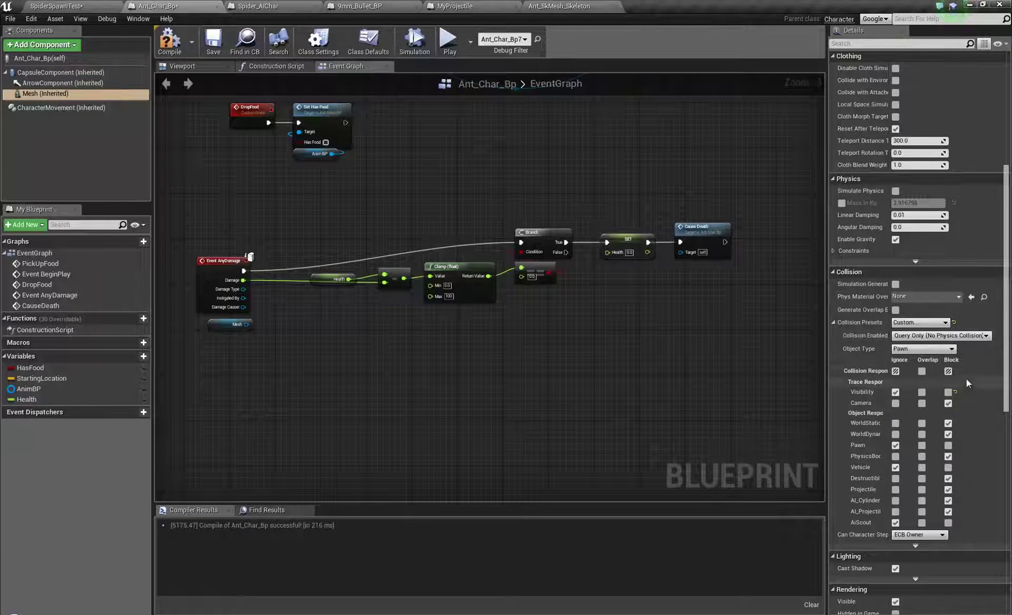
{"action": "left_click", "coordinate": [948, 370]}
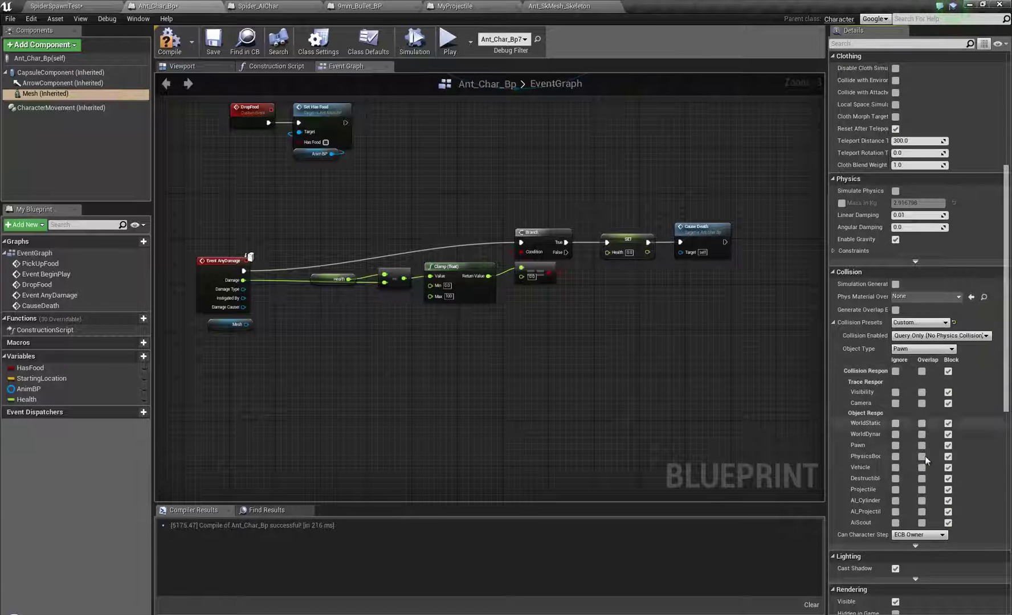
{"action": "left_click", "coordinate": [895, 501]}
{"action": "left_click", "coordinate": [895, 511]}
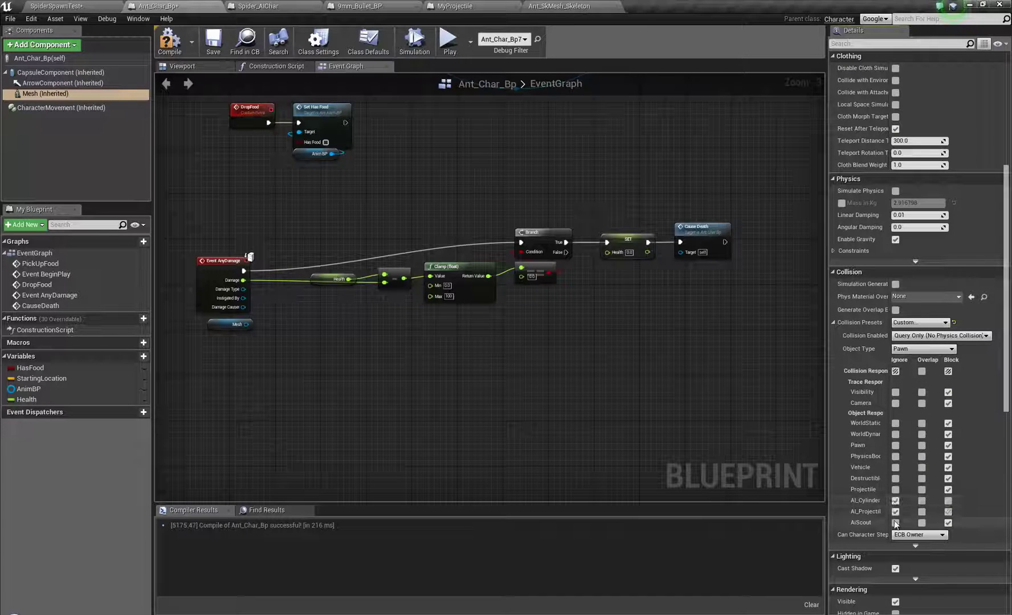
{"action": "left_click", "coordinate": [894, 522]}
Match the ant Mesh to the spider's: object type PhysicsBody, Simulation Generates Hit Events on, Collision Enabled (Query and Physics).
{"action": "left_click", "coordinate": [898, 349]}
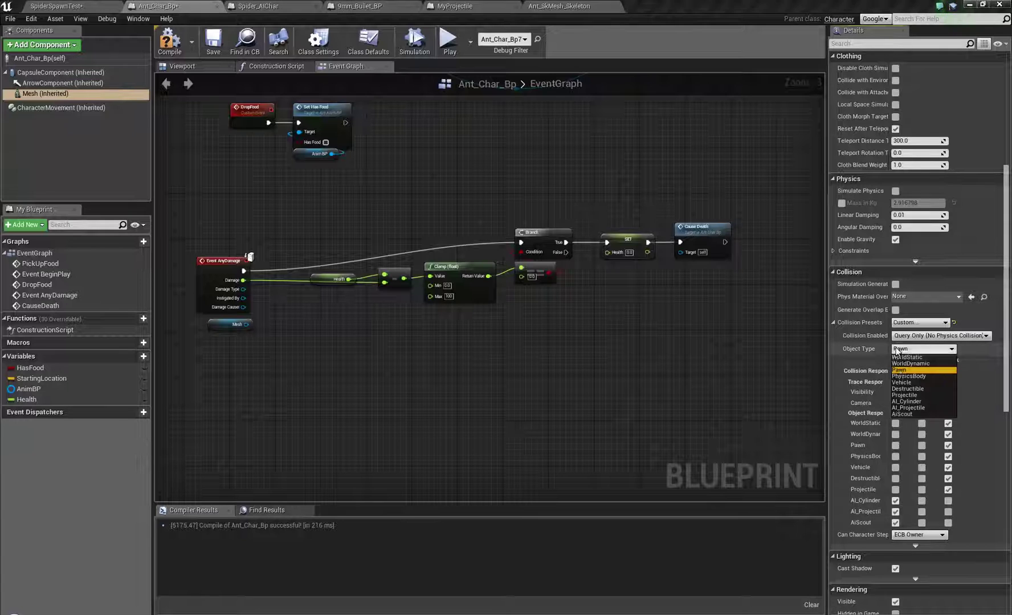
{"action": "left_click", "coordinate": [902, 378]}
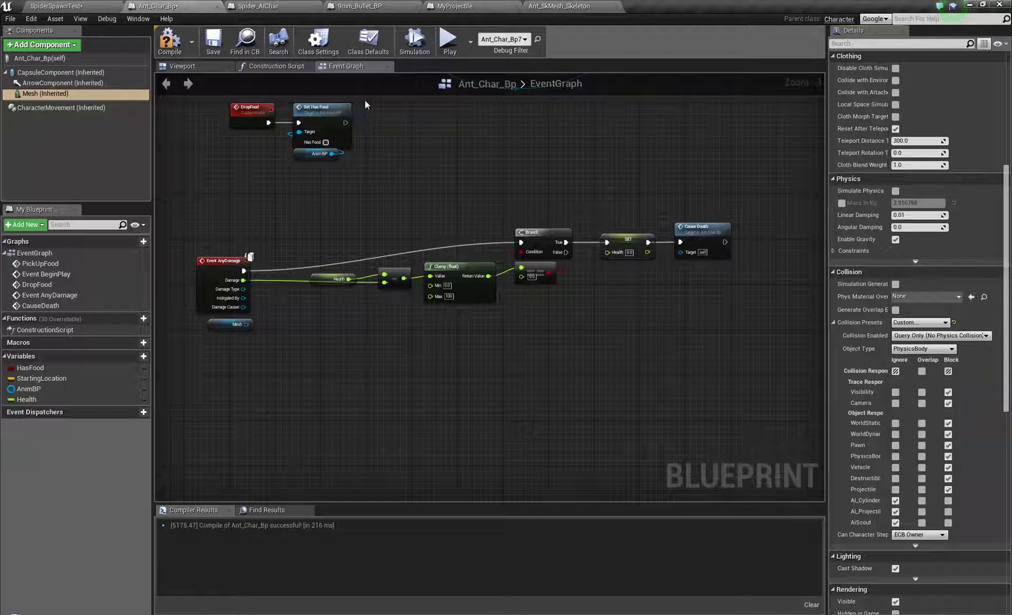
{"action": "left_click", "coordinate": [275, 7]}
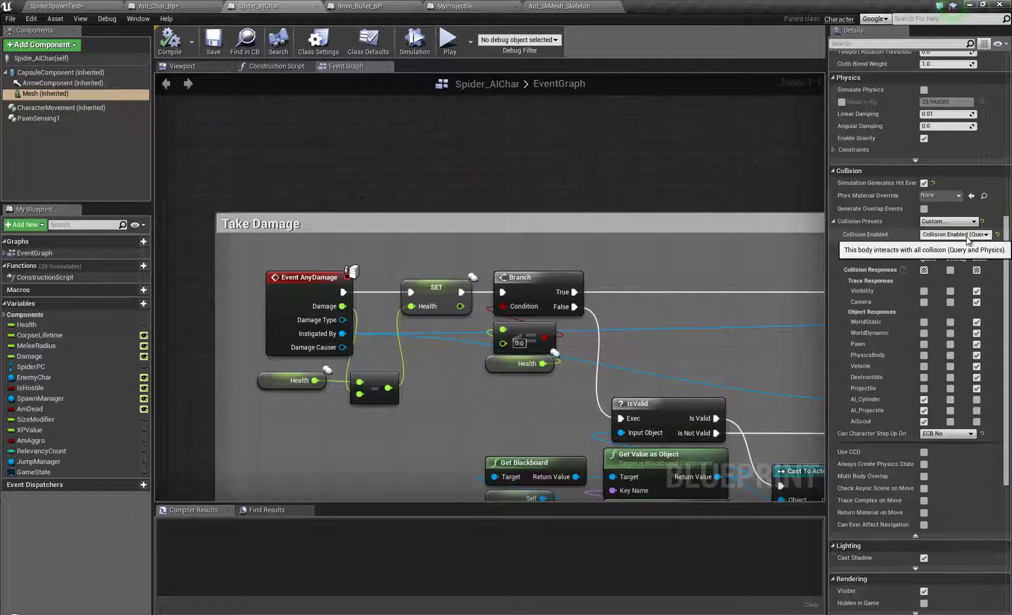
{"action": "left_click", "coordinate": [176, 8]}
{"action": "left_click", "coordinate": [895, 284]}
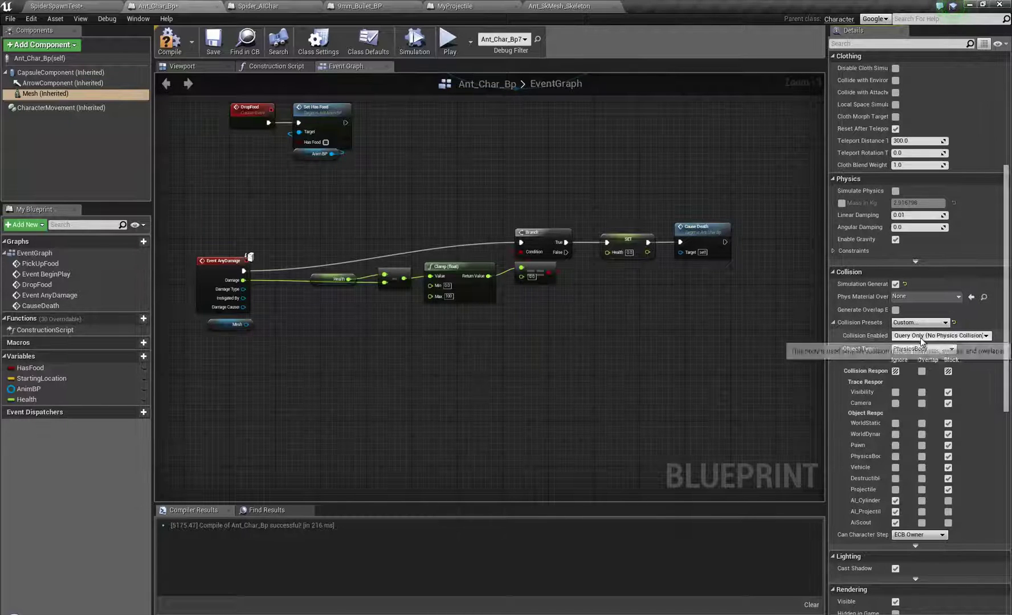
{"action": "left_click", "coordinate": [912, 336]}
{"action": "left_click", "coordinate": [941, 363]}
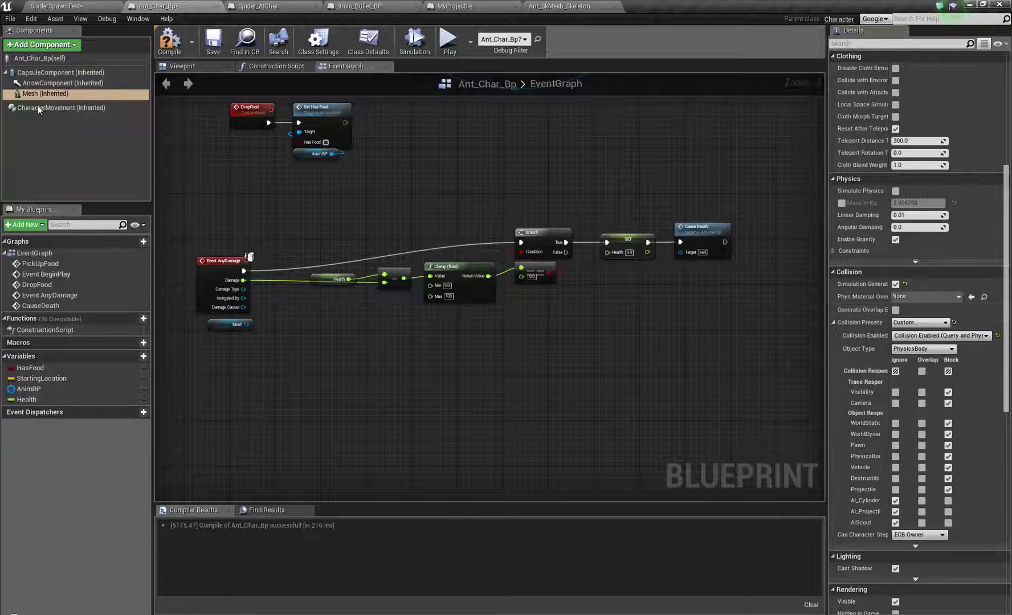
Set the ant CapsuleComponent's collision preset to Custom with the object type AI_Cylinder.
{"action": "left_click", "coordinate": [60, 73]}
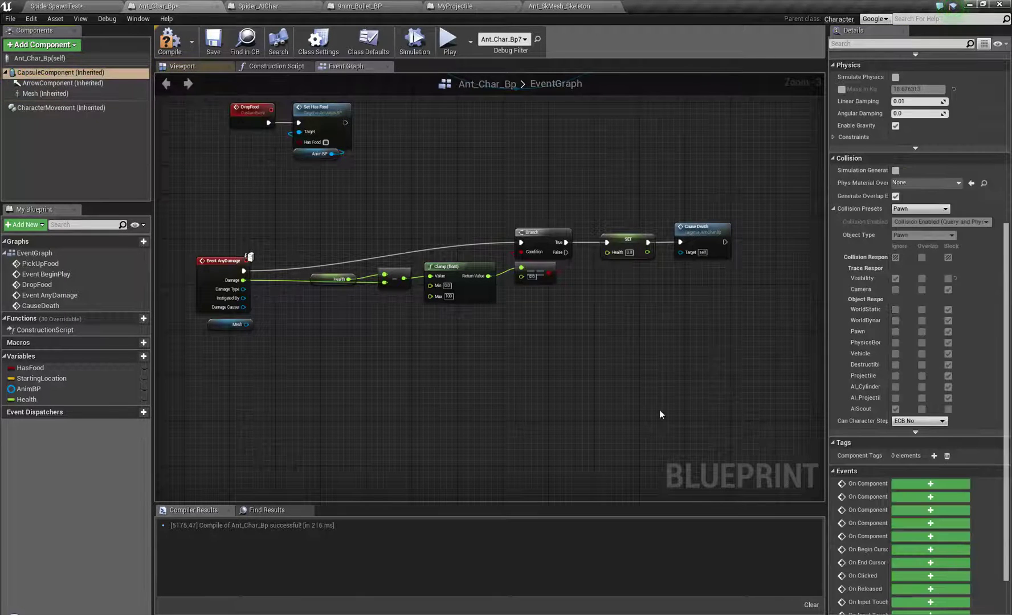
{"action": "left_click", "coordinate": [918, 209]}
{"action": "left_click", "coordinate": [918, 224]}
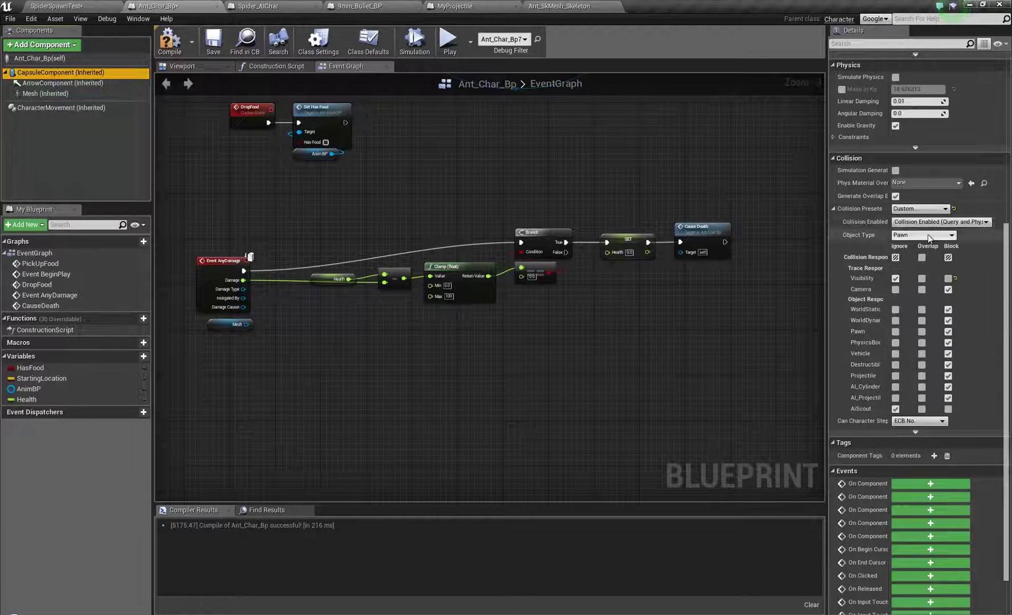
{"action": "left_click", "coordinate": [928, 234]}
{"action": "left_click", "coordinate": [901, 288]}
Compare with Spider_AIChar's capsule and set the ant capsule's Projectile and Camera responses to Ignore.
{"action": "left_click", "coordinate": [274, 8]}
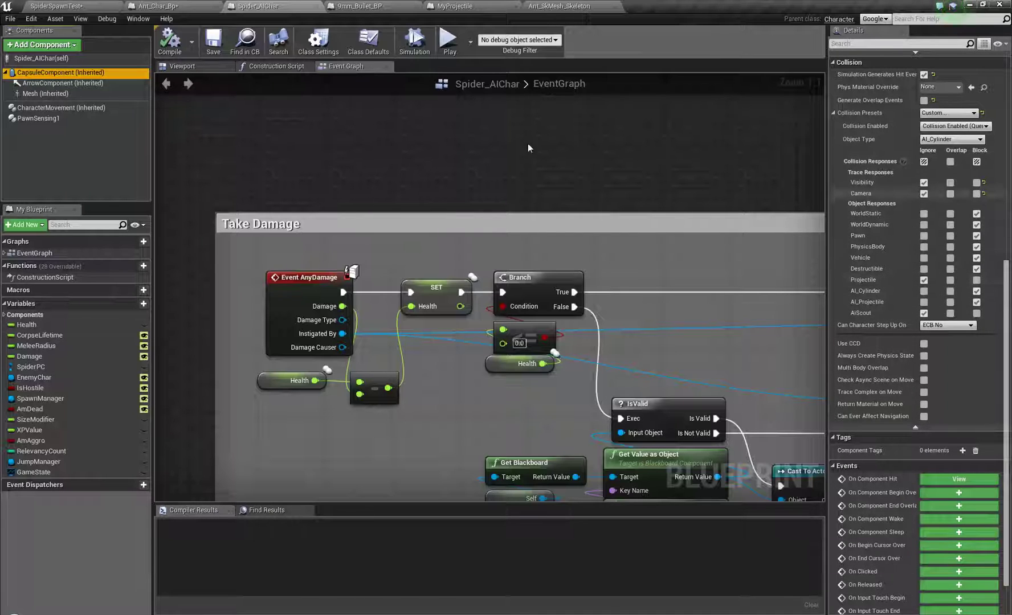
{"action": "left_click", "coordinate": [149, 6]}
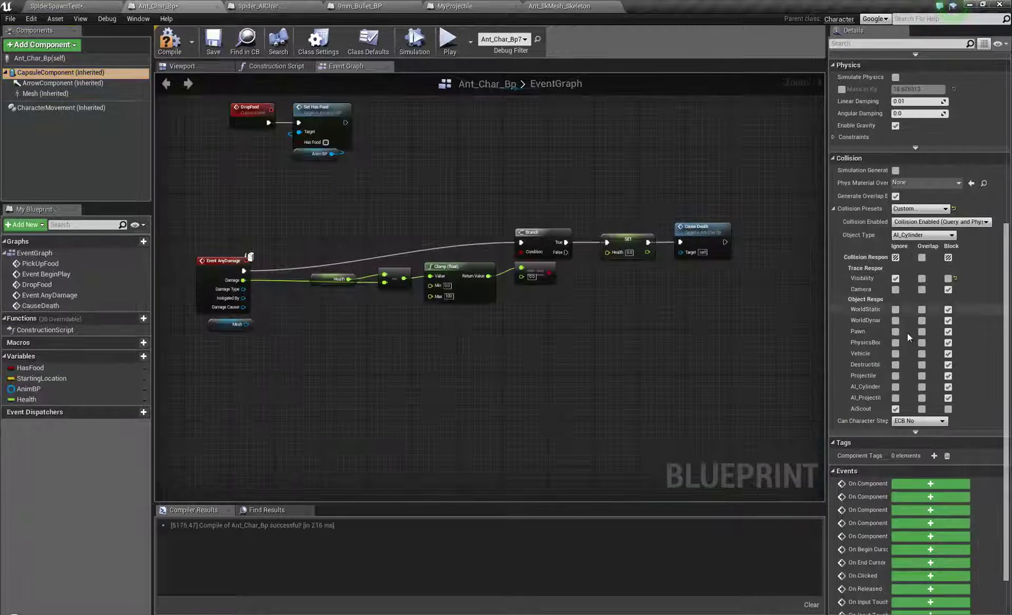
{"action": "left_click", "coordinate": [895, 377]}
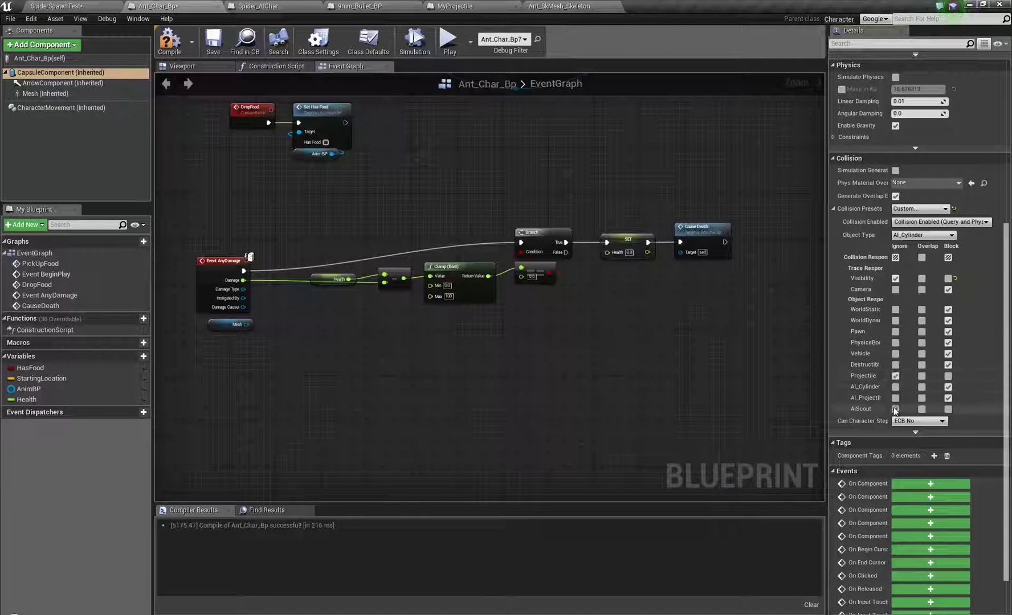
{"action": "left_click", "coordinate": [895, 290]}
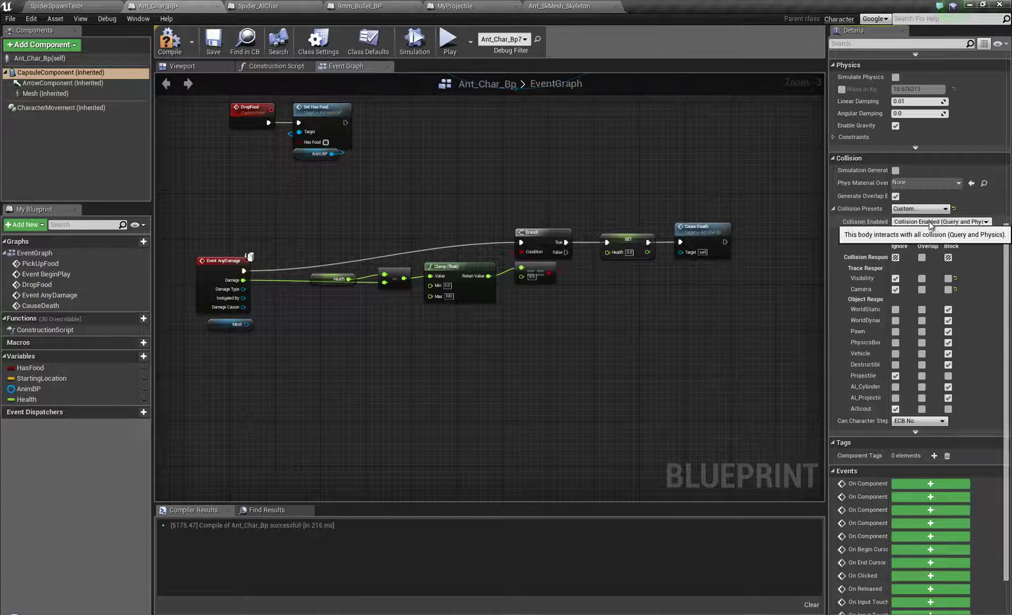
Following the spider's capsule, enable Simulation Generates Hit Events and turn off Generate Overlap Events on the ant's capsule, then compile the blueprint.
{"action": "left_click", "coordinate": [301, 12]}
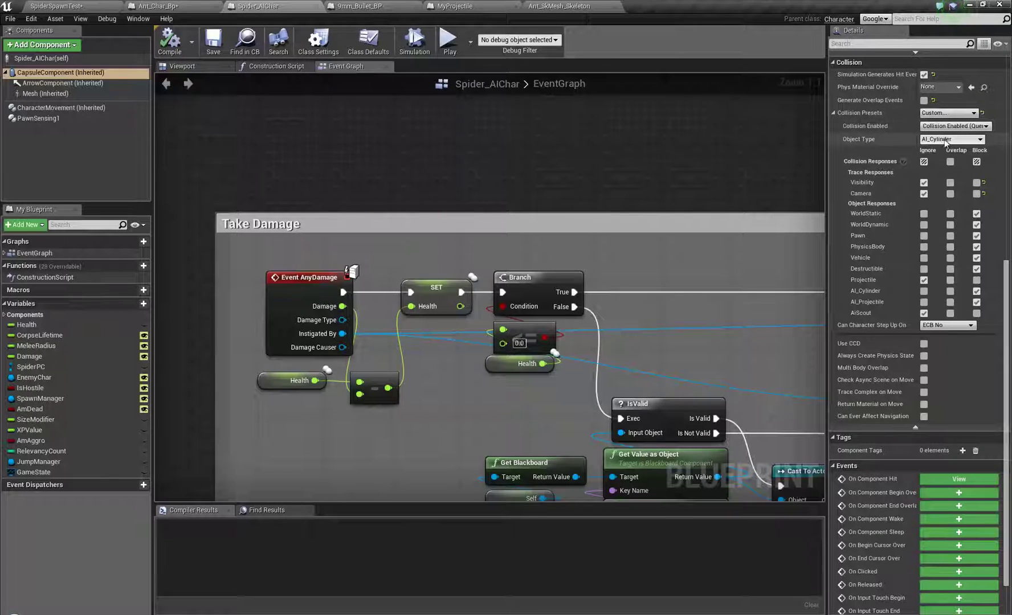
{"action": "left_click", "coordinate": [147, 10]}
{"action": "left_click", "coordinate": [896, 171]}
{"action": "left_click", "coordinate": [895, 196]}
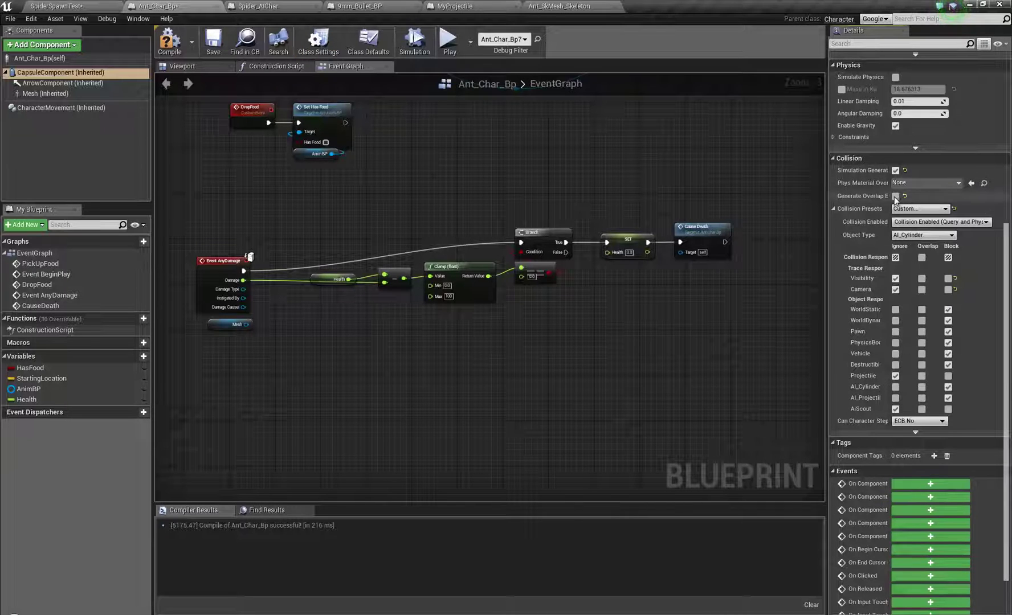
{"action": "left_click", "coordinate": [895, 196]}
{"action": "left_click", "coordinate": [259, 7]}
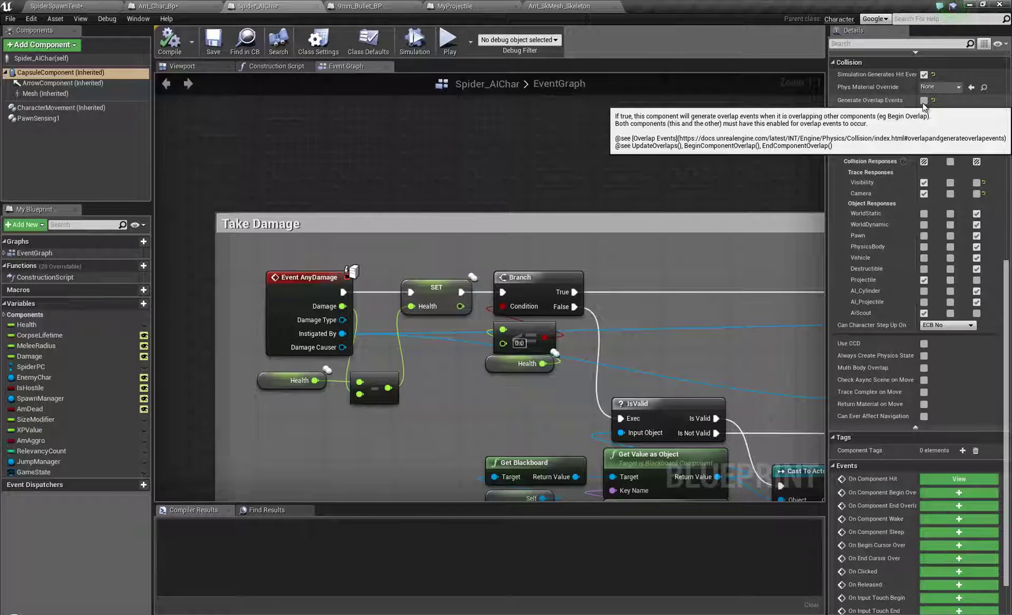
{"action": "left_click", "coordinate": [179, 8]}
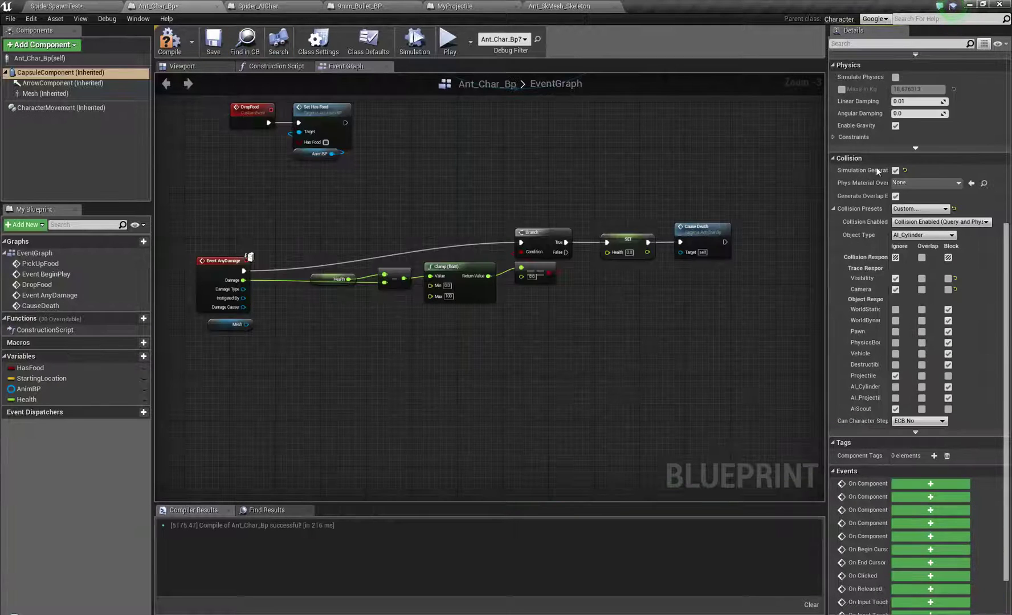
{"action": "left_click", "coordinate": [897, 197]}
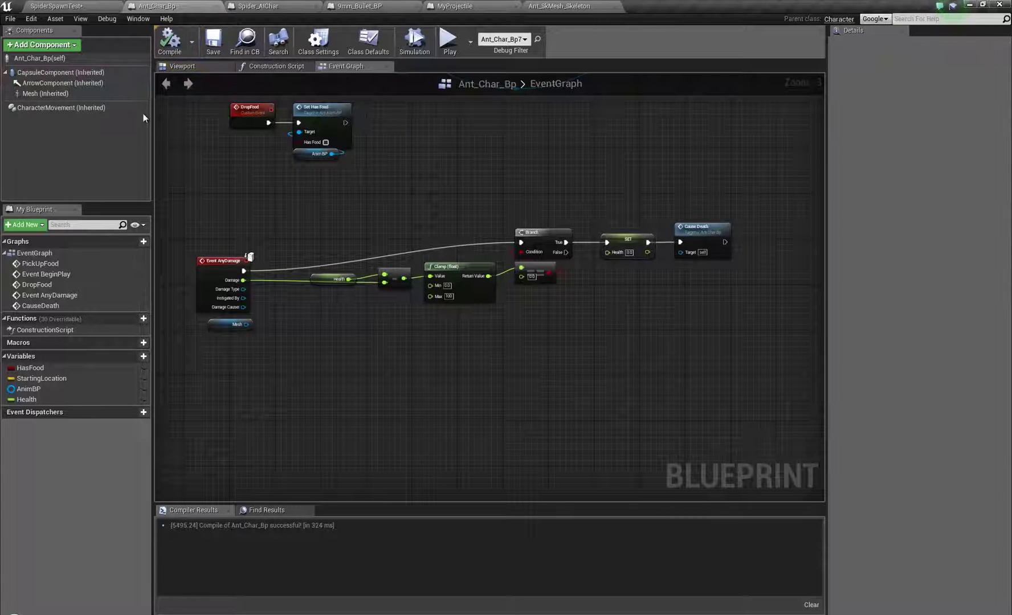
{"action": "left_click", "coordinate": [64, 108]}
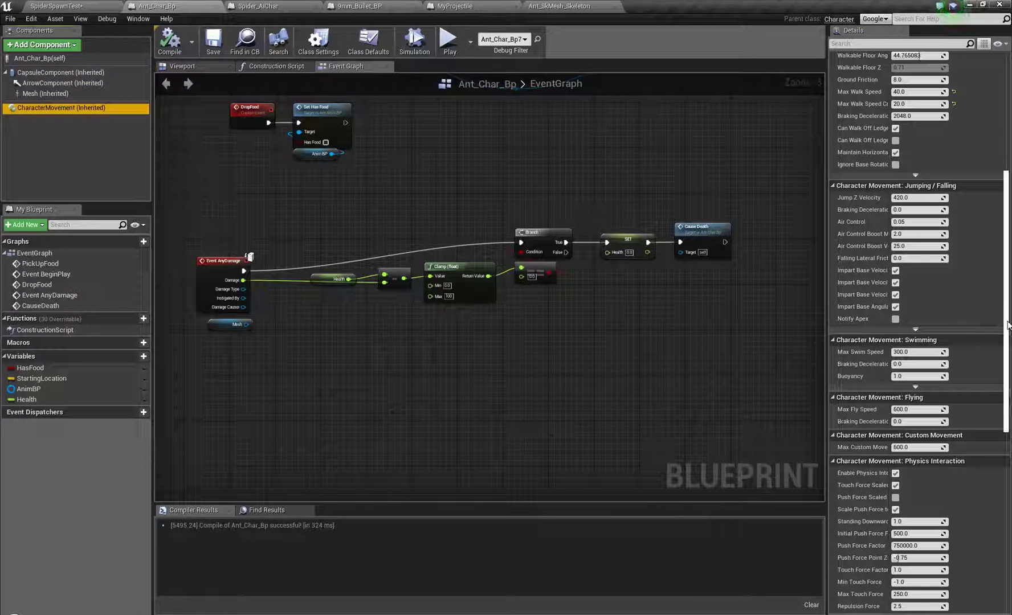
Play the SpiderSpawnTest level, walk up to the ants and shoot to test their collision, then end the session.
{"action": "left_click", "coordinate": [47, 11]}
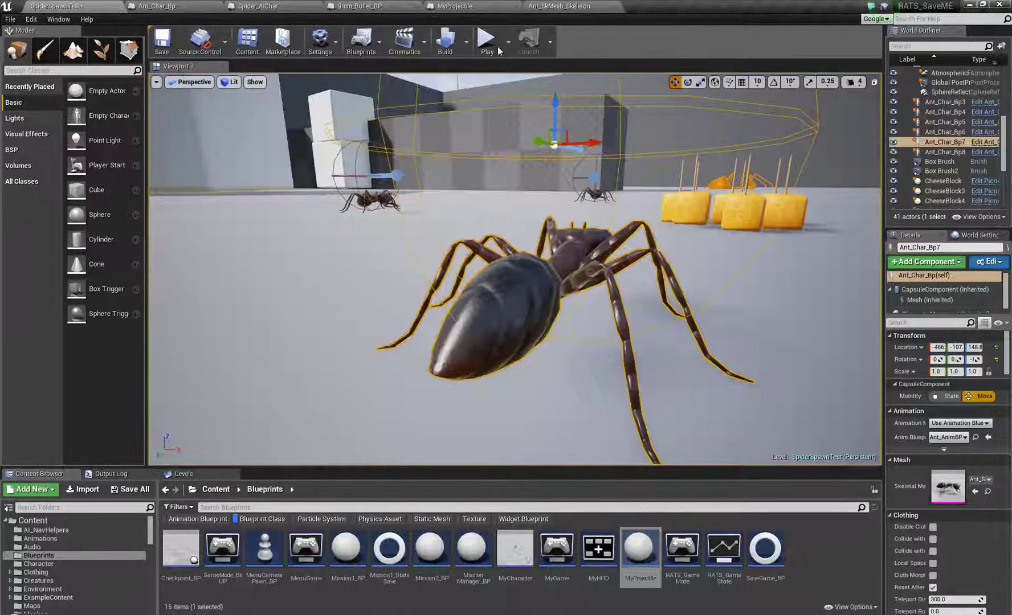
{"action": "left_click", "coordinate": [486, 38]}
{"action": "left_click", "coordinate": [542, 233]}
{"action": "key", "text": "w"}
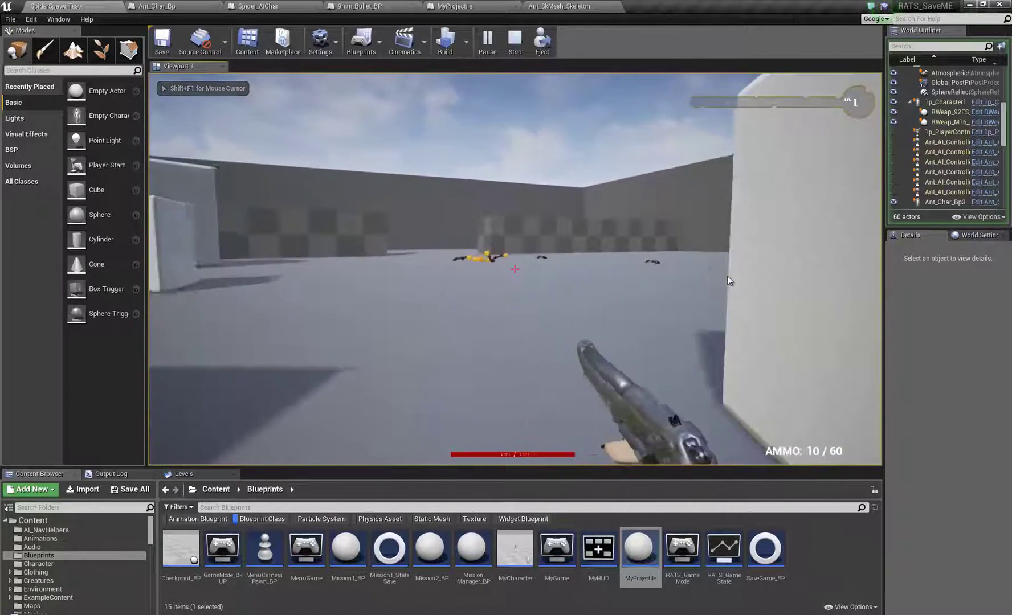
{"action": "key", "text": "shift+F1"}
{"action": "left_click", "coordinate": [871, 291]}
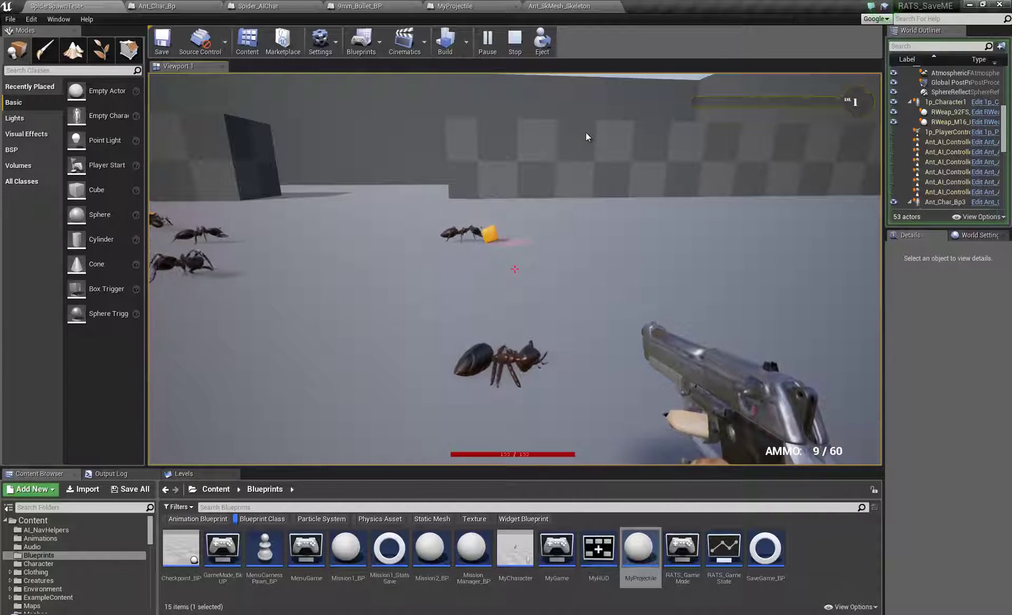
{"action": "key", "text": "Escape"}
Open the system Volume Mixer, turn the Unreal Editor's volume down and close the mixer.
{"action": "right_click", "coordinate": [953, 613]}
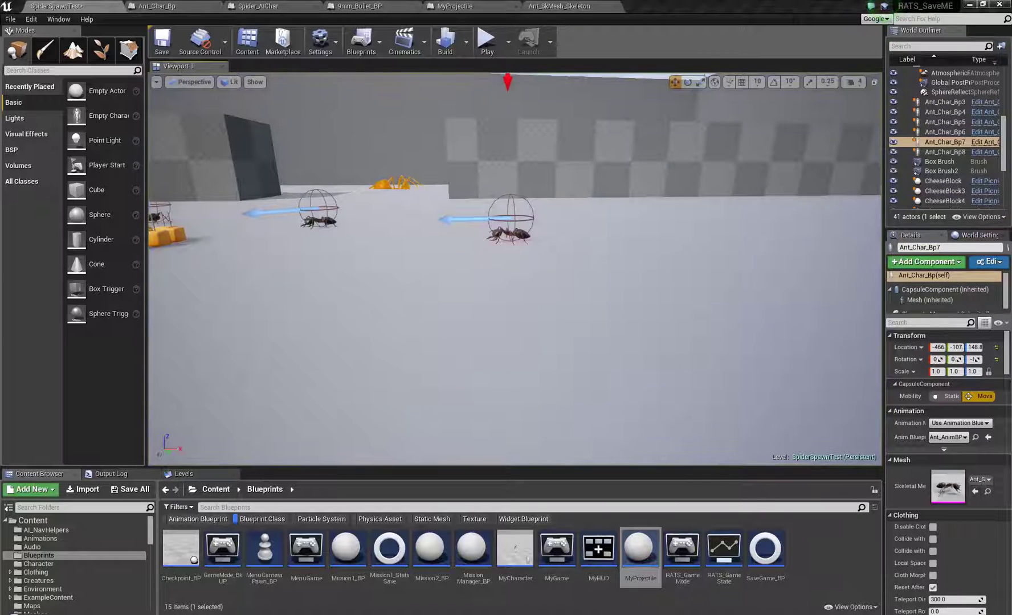
{"action": "left_click", "coordinate": [943, 564]}
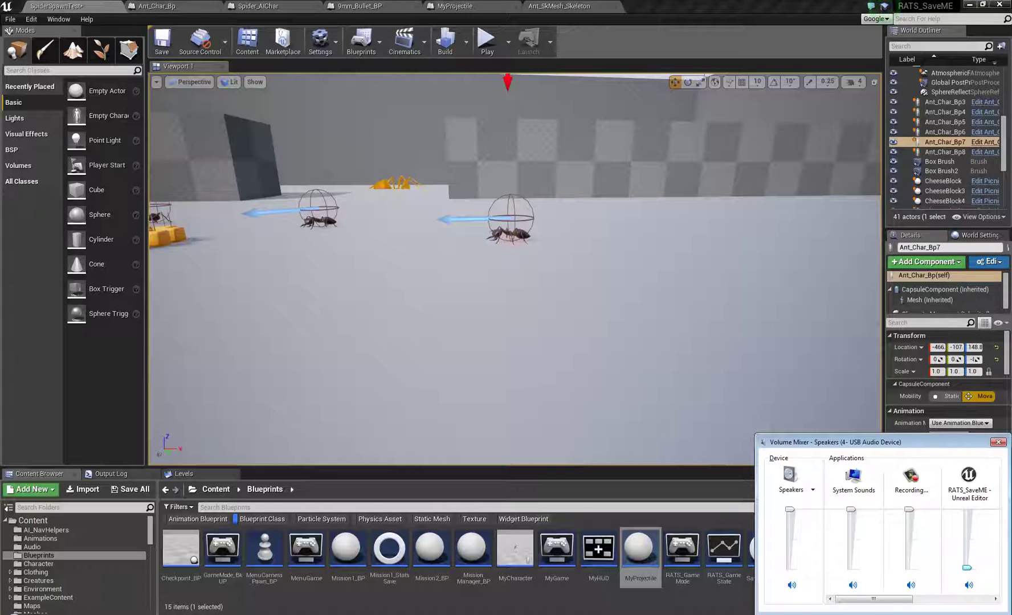
{"action": "mouse_move", "coordinate": [900, 604]}
{"action": "left_mouse_down"}
{"action": "mouse_move", "coordinate": [994, 605]}
{"action": "mouse_move", "coordinate": [896, 599]}
{"action": "left_mouse_up"}
{"action": "left_click", "coordinate": [997, 442]}
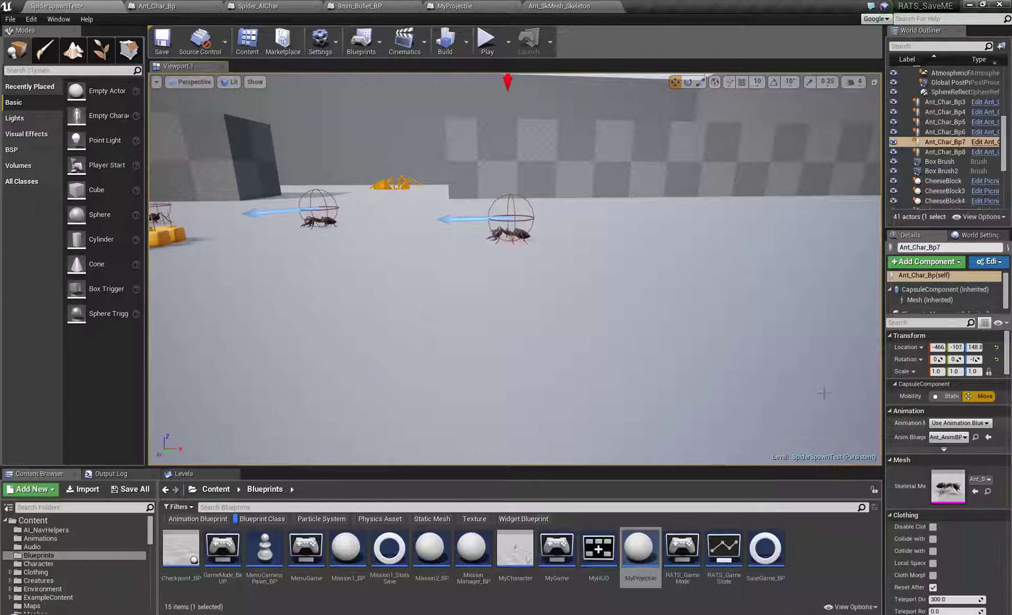
Play the level from a spot near the ants, shoot several to test damage and ragdoll, then stop and return to Ant_Char_Bp.
{"action": "scroll", "coordinate": [536, 305], "scroll_direction": "down", "scroll_amount": 3}
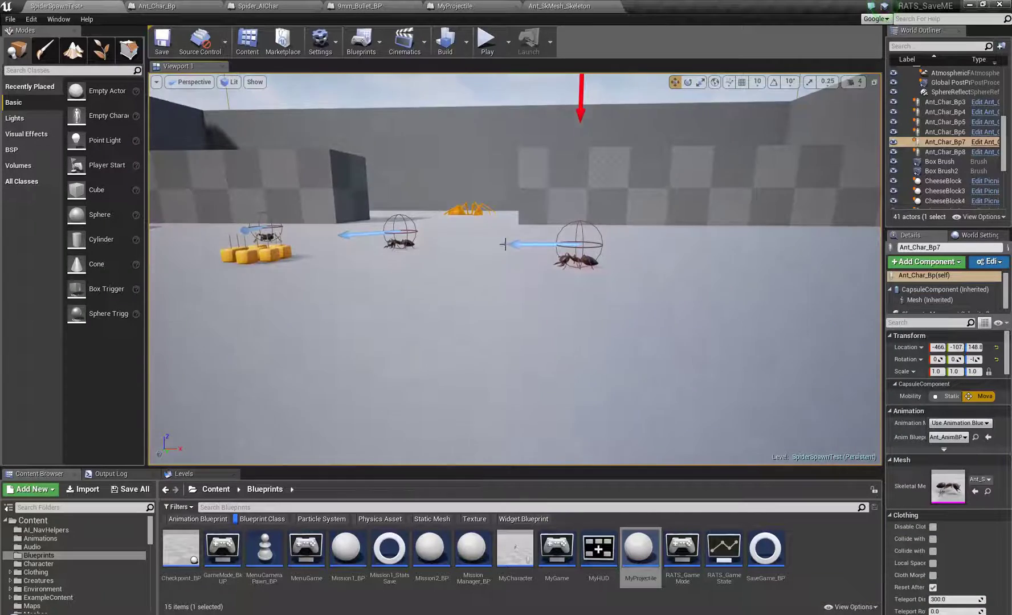
{"action": "right_click", "coordinate": [463, 379]}
{"action": "left_click", "coordinate": [512, 585]}
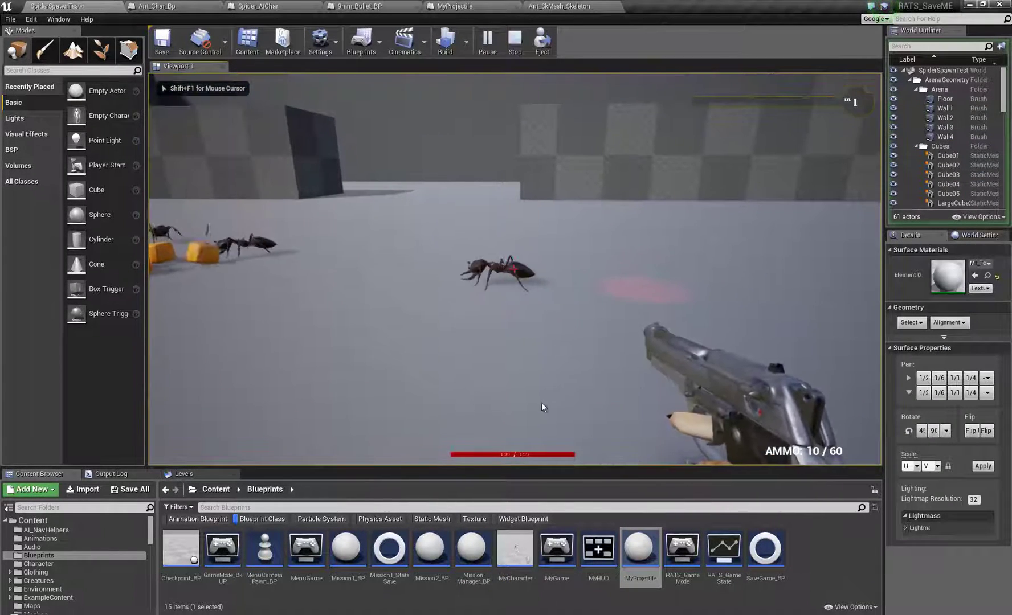
{"action": "left_click", "coordinate": [538, 402]}
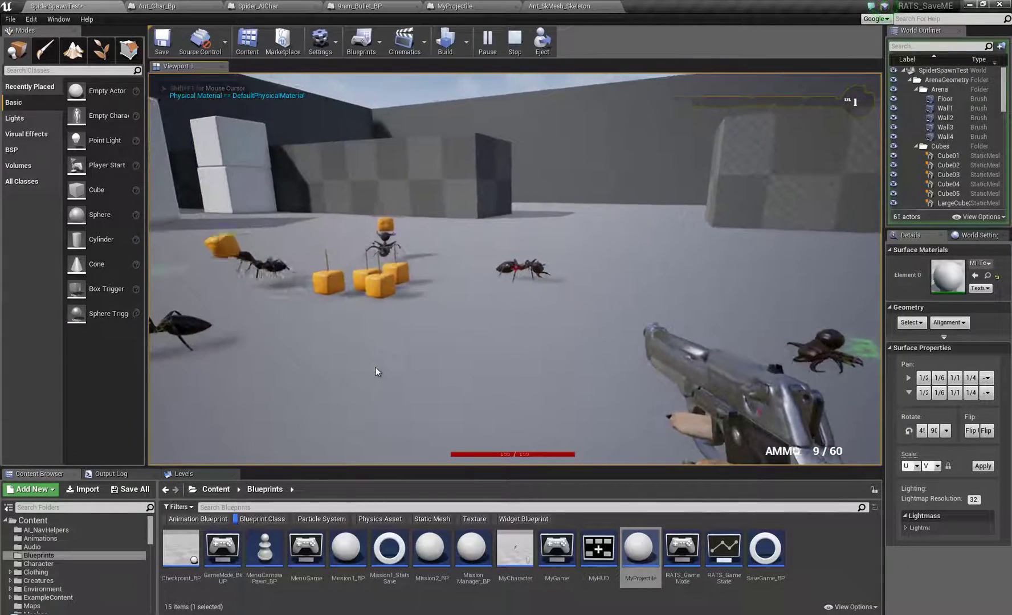
{"action": "left_click", "coordinate": [370, 360]}
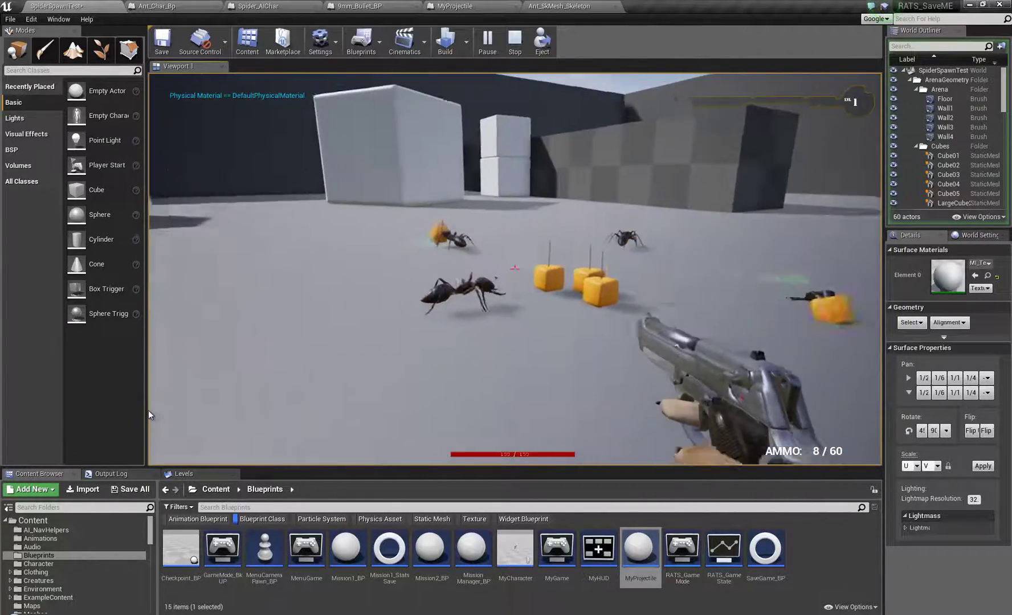
{"action": "left_click", "coordinate": [149, 414]}
{"action": "left_click", "coordinate": [152, 358]}
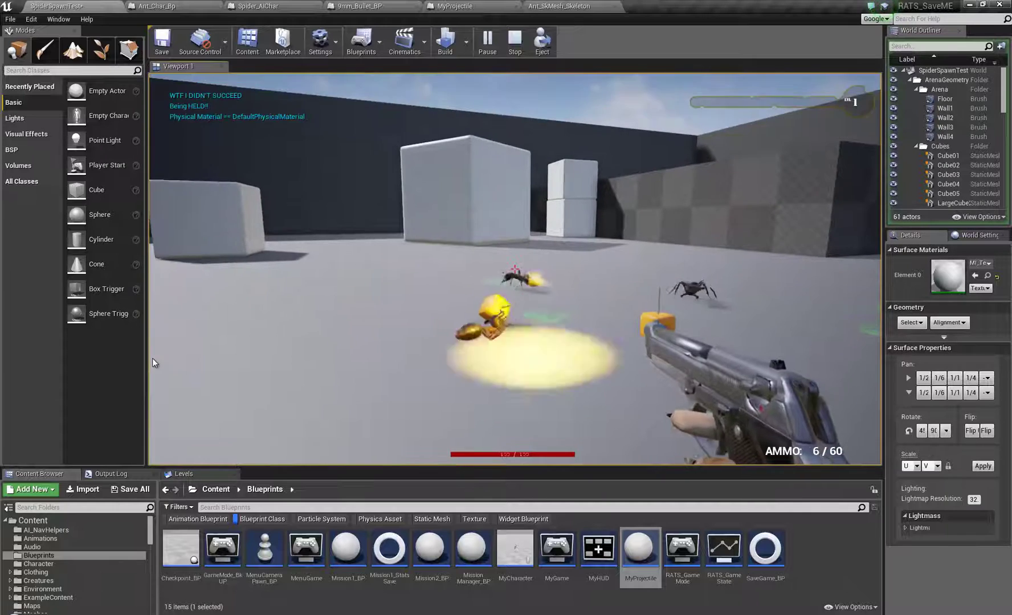
{"action": "left_click", "coordinate": [319, 386]}
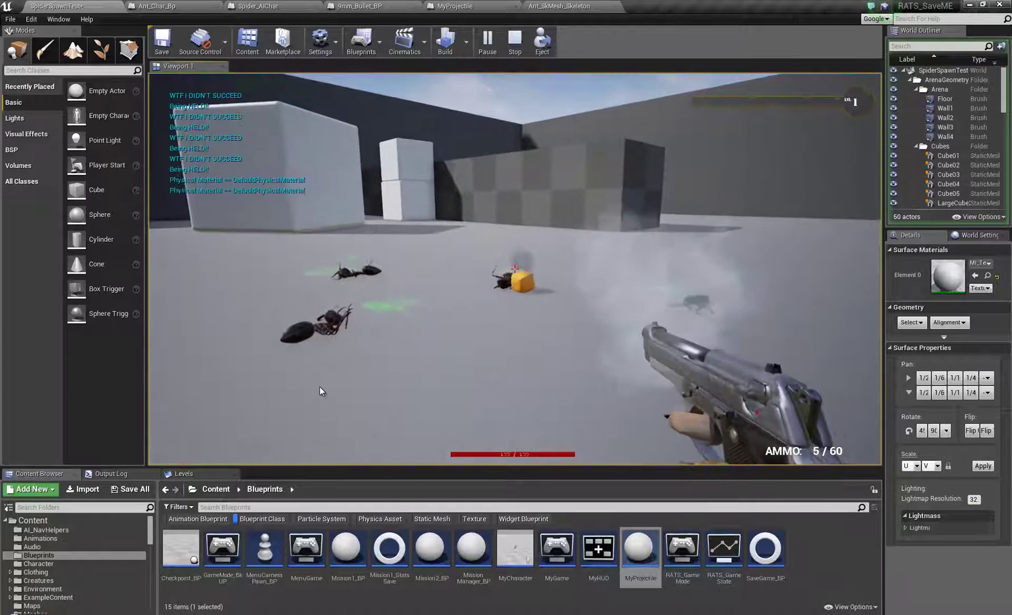
{"action": "left_click", "coordinate": [515, 39]}
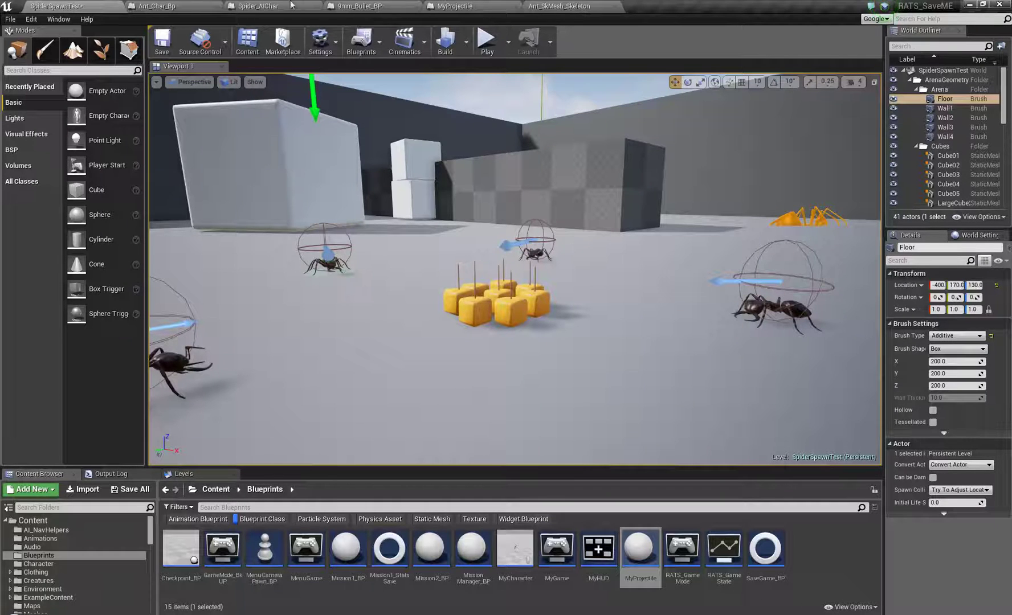
{"action": "left_click", "coordinate": [166, 7]}
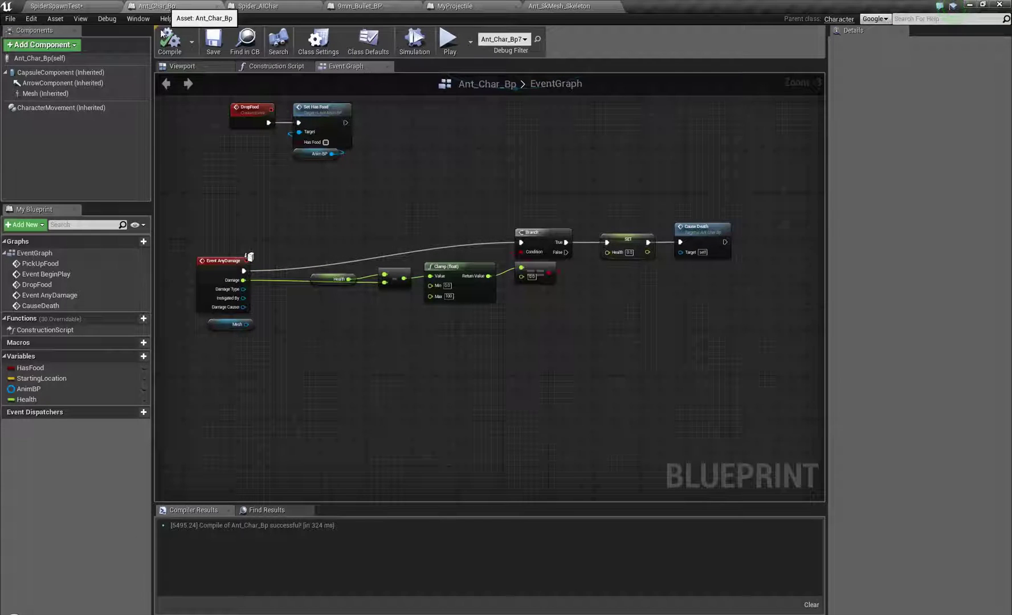
Set the default value of the ant's Health variable to 100, then compile and save the blueprint.
{"action": "left_click", "coordinate": [11, 400]}
{"action": "left_click", "coordinate": [74, 397]}
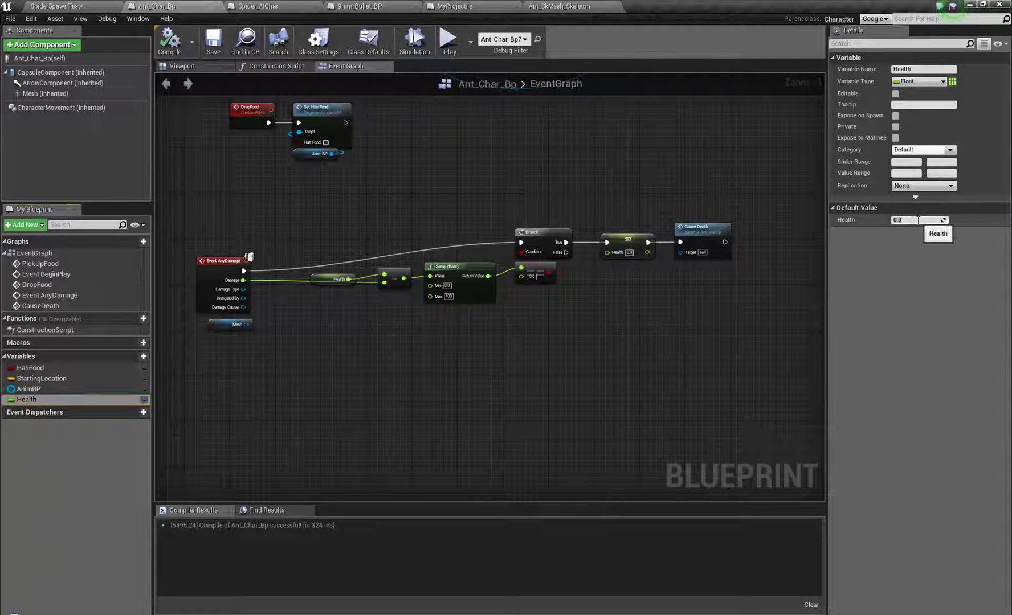
{"action": "left_click", "coordinate": [166, 43]}
{"action": "left_click", "coordinate": [213, 41]}
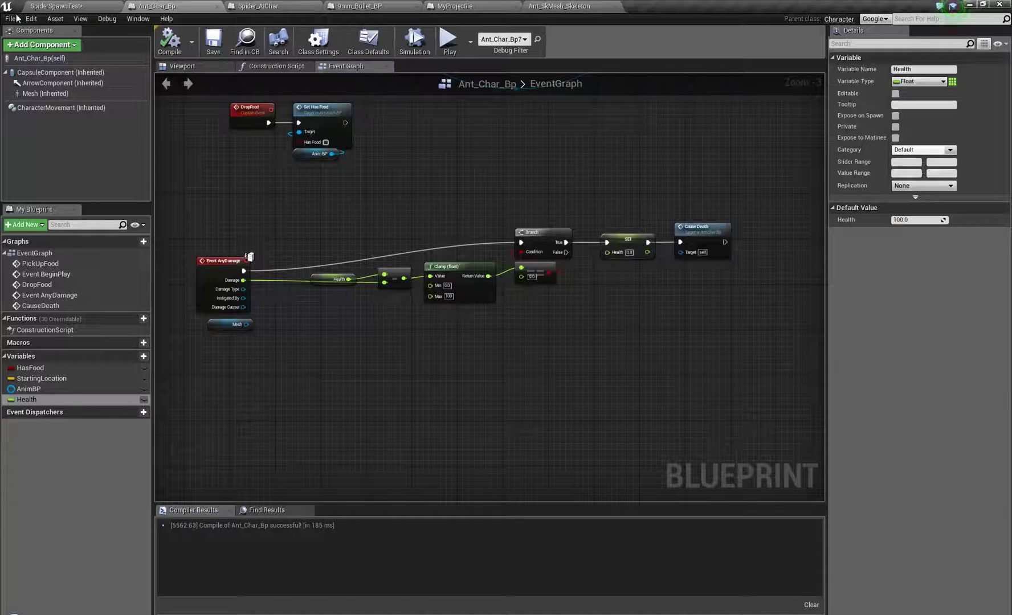
Play the SpiderSpawnTest level, switch to the rifle and walk toward the group of ants.
{"action": "left_click", "coordinate": [56, 6]}
{"action": "left_click", "coordinate": [480, 46]}
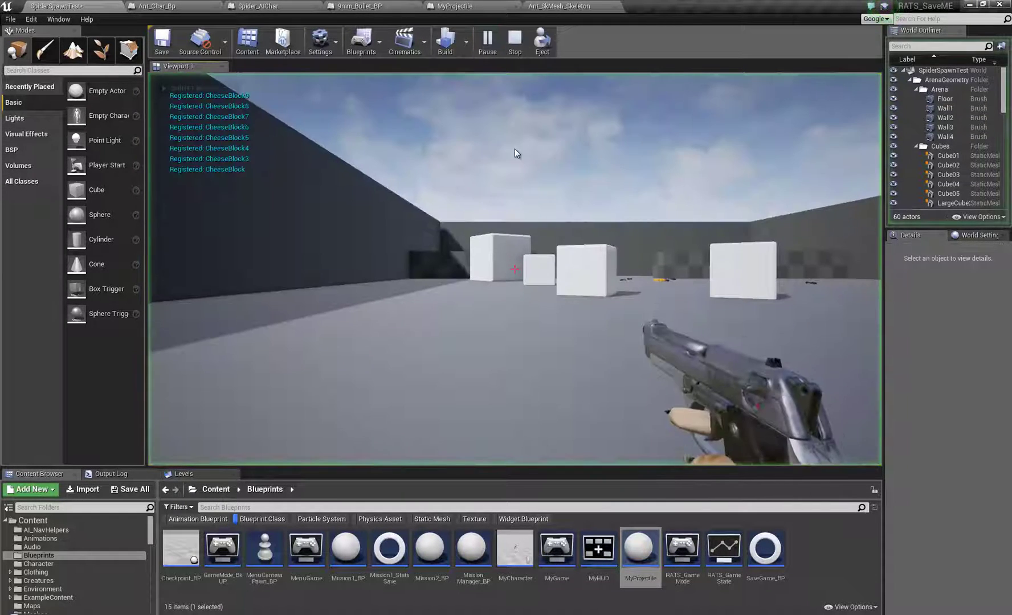
{"action": "left_click", "coordinate": [514, 149]}
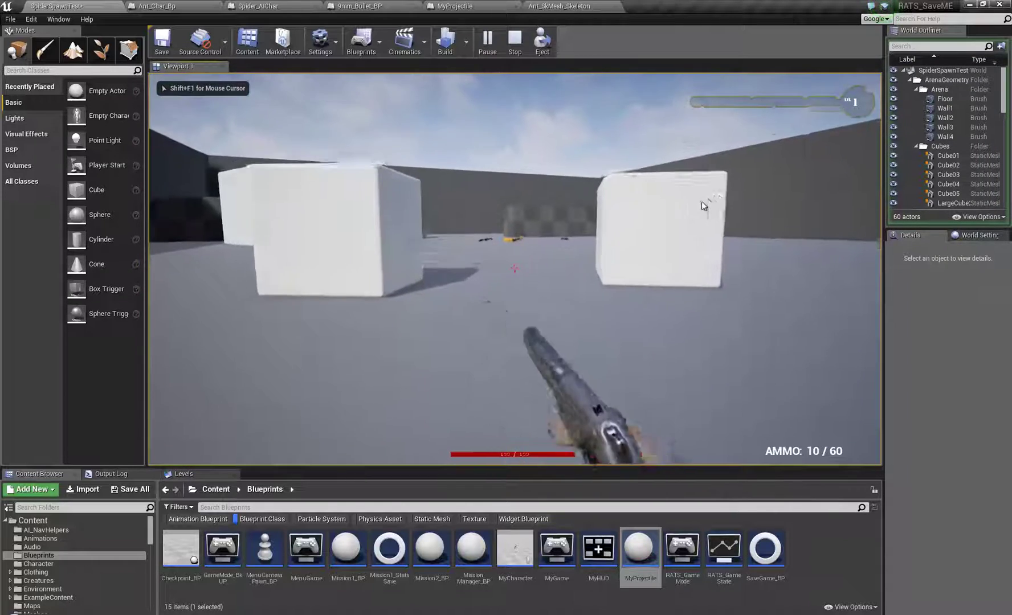
{"action": "key", "text": "w"}
{"action": "key", "text": "2"}
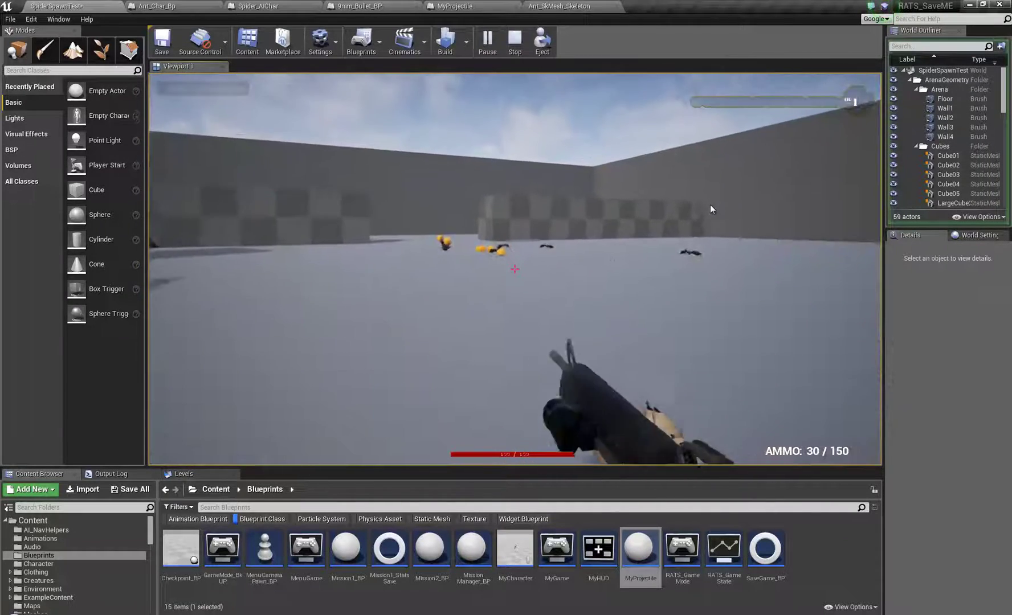
{"action": "key", "text": "w"}
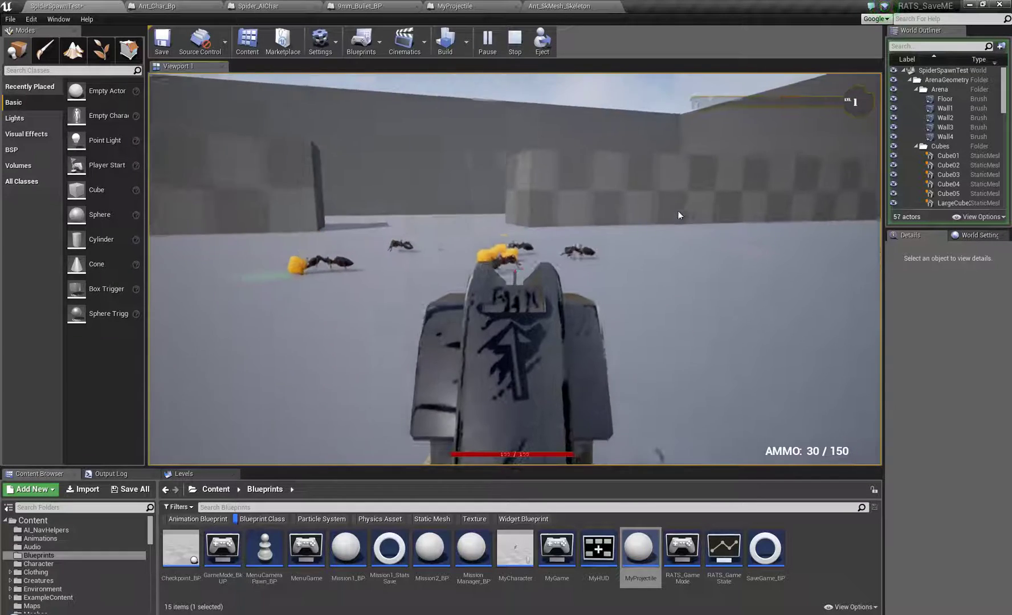
Fire single aimed rifle shots at the ants gathered around the food to test the damage they take.
{"action": "left_click", "coordinate": [681, 232]}
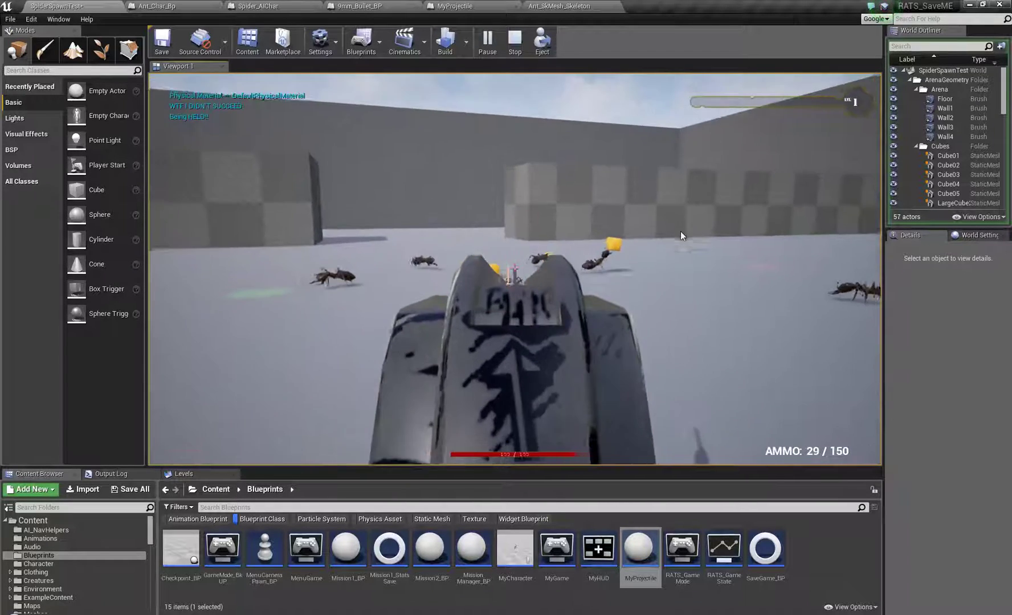
{"action": "left_click", "coordinate": [678, 242]}
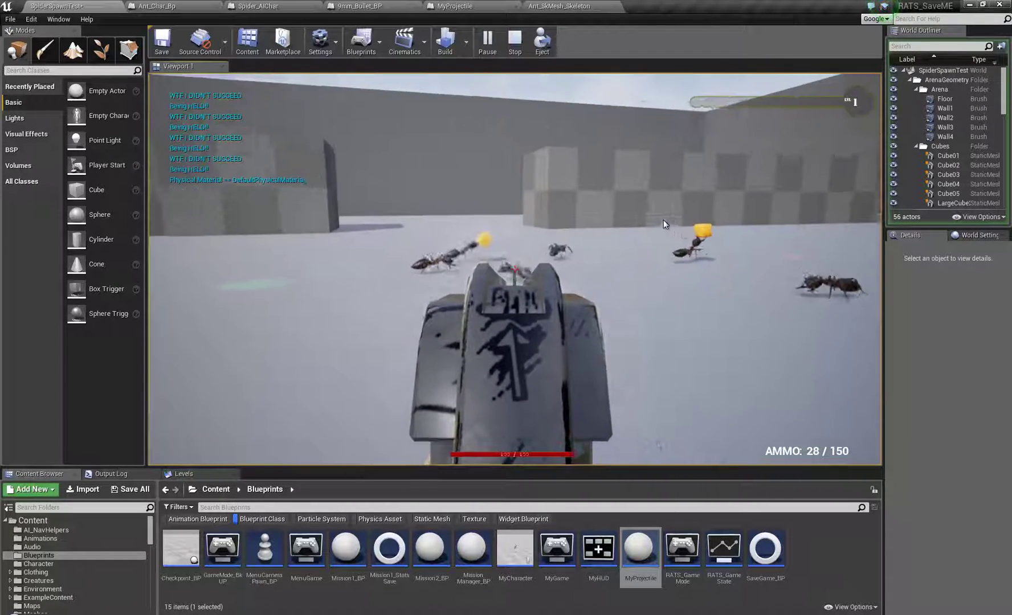
{"action": "left_click", "coordinate": [658, 241]}
{"action": "left_click", "coordinate": [639, 254]}
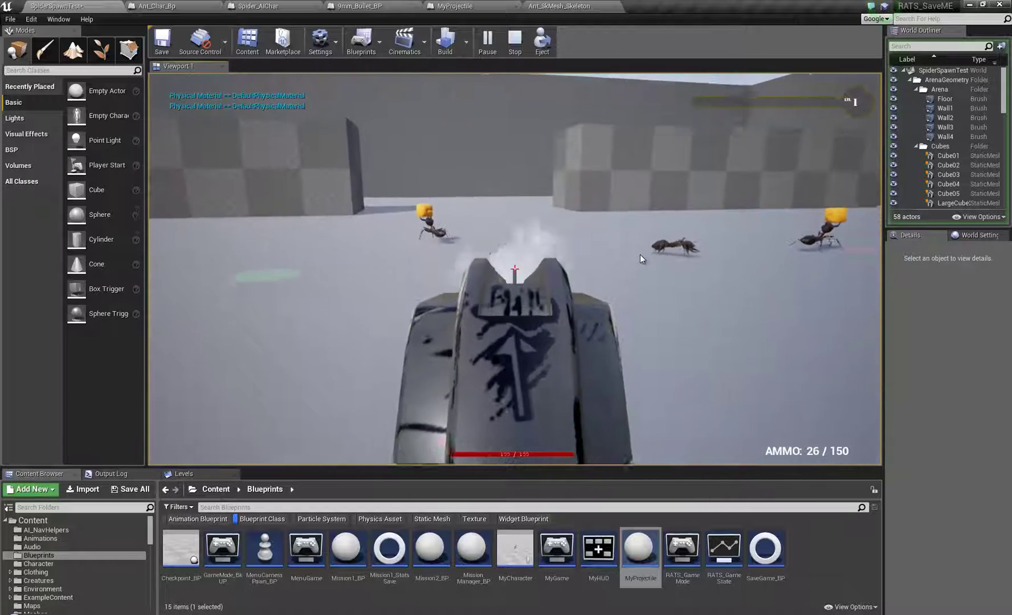
{"action": "left_click", "coordinate": [647, 237]}
{"action": "left_click", "coordinate": [646, 272]}
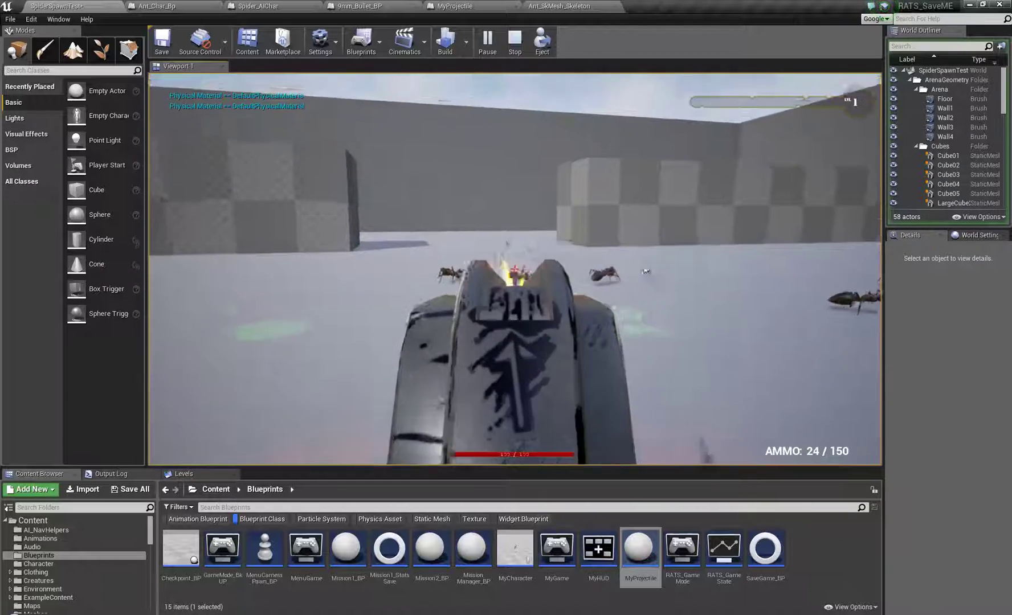
{"action": "left_click", "coordinate": [650, 267]}
{"action": "left_click", "coordinate": [659, 262]}
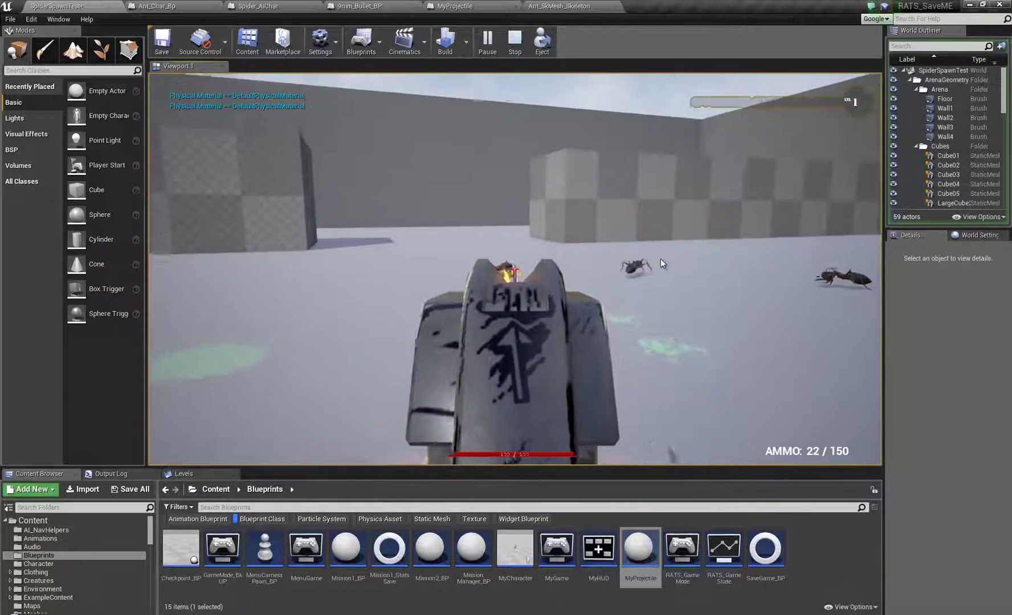
Reload the rifle, fire unaimed at a single ant until the magazine is empty, and reload again.
{"action": "key", "text": "r"}
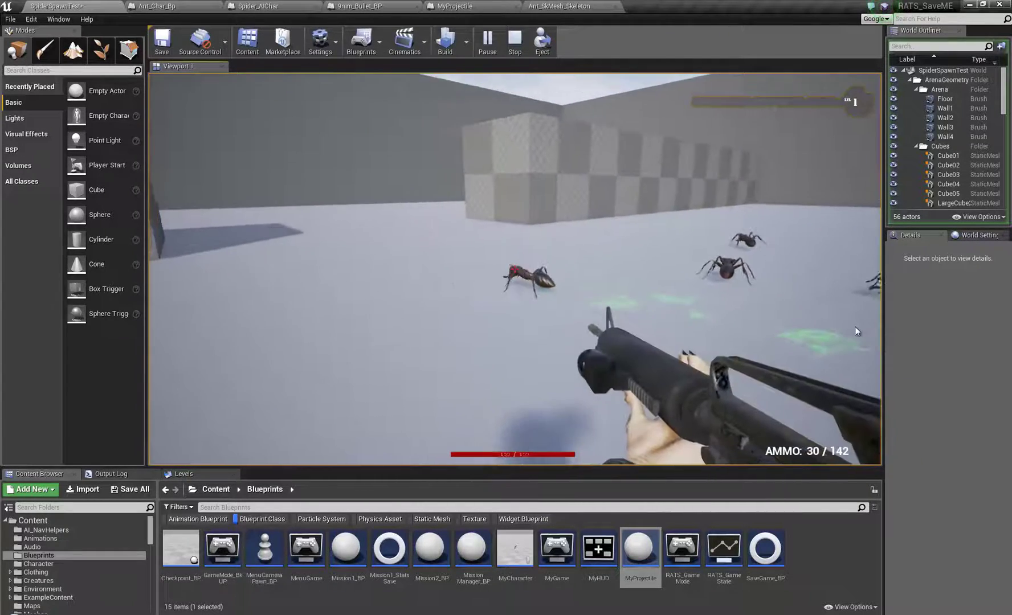
{"action": "left_click", "coordinate": [856, 327]}
{"action": "left_click", "coordinate": [849, 337]}
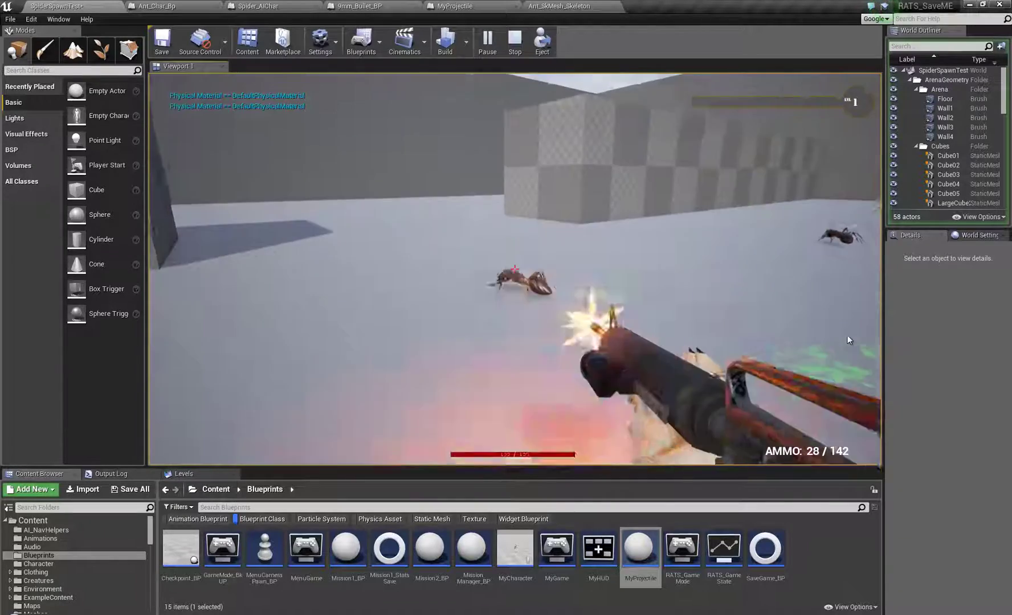
{"action": "left_click", "coordinate": [825, 330]}
{"action": "left_click", "coordinate": [821, 328]}
{"action": "left_click", "coordinate": [804, 329]}
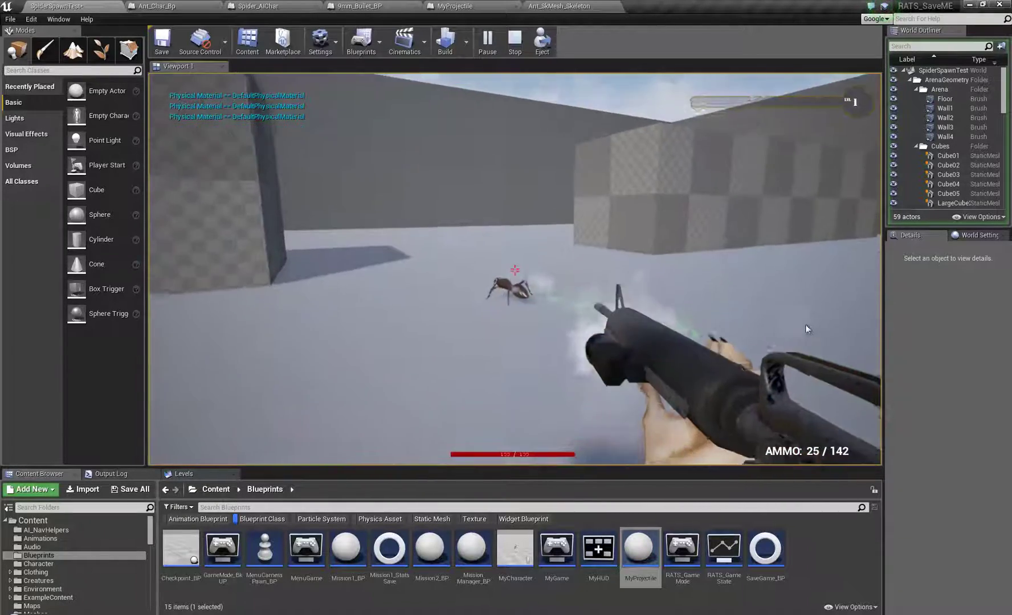
{"action": "left_click", "coordinate": [804, 326]}
{"action": "left_click", "coordinate": [792, 319]}
{"action": "left_click", "coordinate": [782, 317]}
{"action": "left_click", "coordinate": [778, 316]}
{"action": "left_click", "coordinate": [774, 319]}
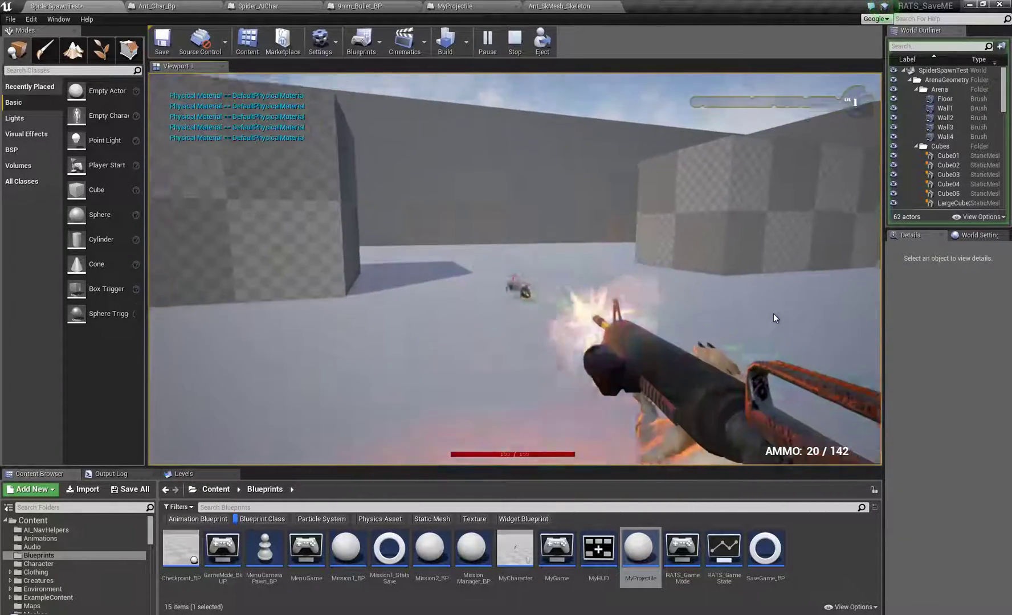
{"action": "left_click_drag", "start_coordinate": [773, 313], "coordinate": [671, 465]}
{"action": "key", "text": "r"}
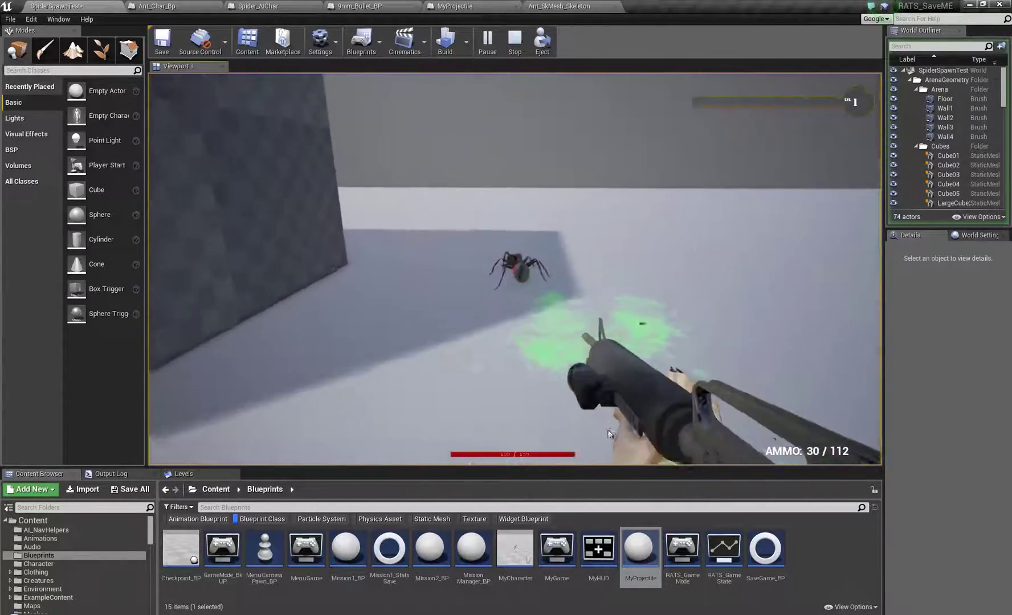
Empty a full magazine into the ant beside the block wall, reload and inspect the ant up close.
{"action": "left_click_drag", "start_coordinate": [610, 434], "coordinate": [882, 469]}
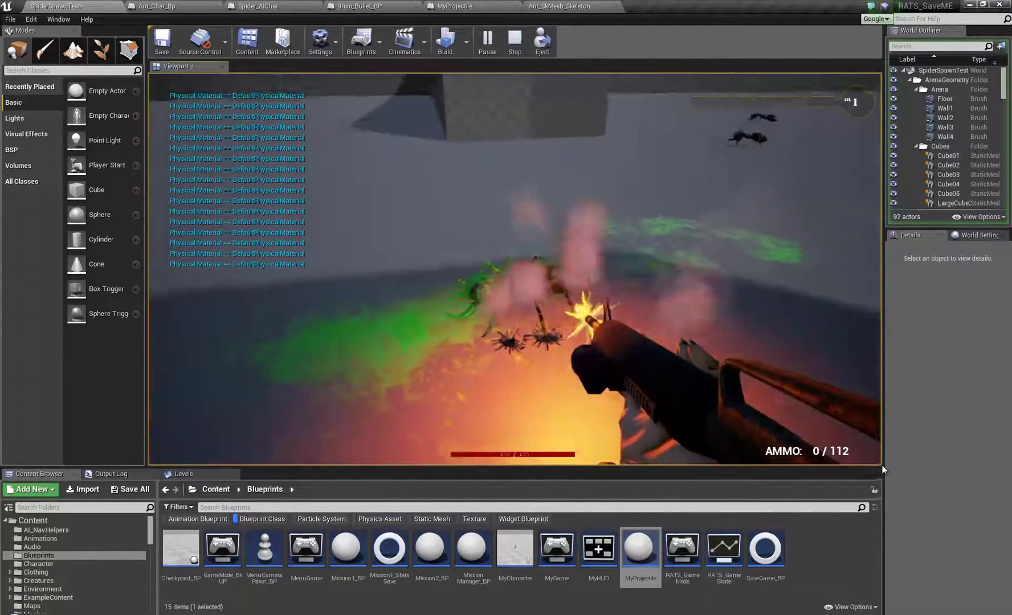
{"action": "key", "text": "r"}
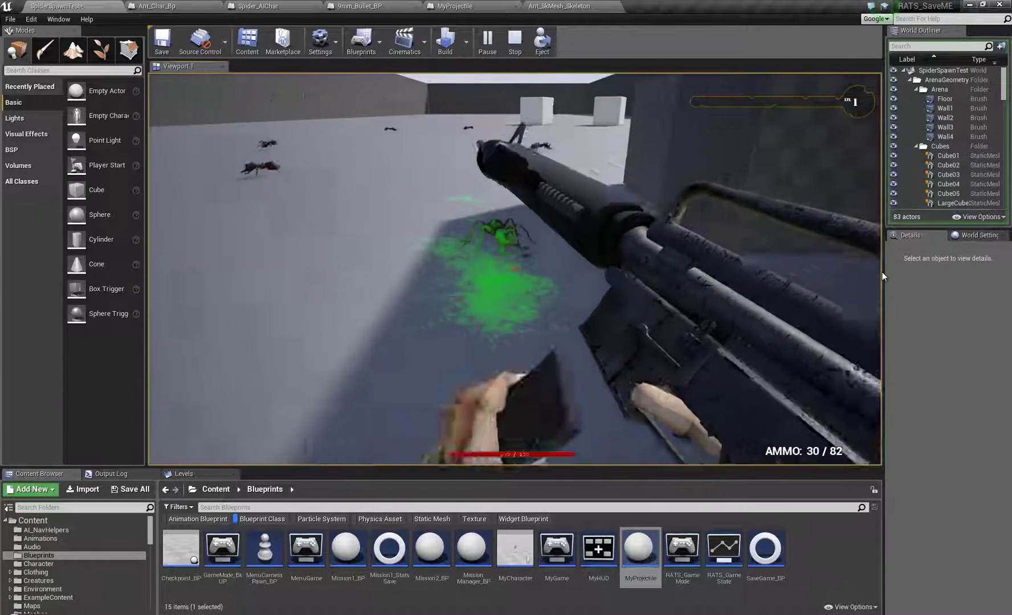
{"action": "key", "text": "w"}
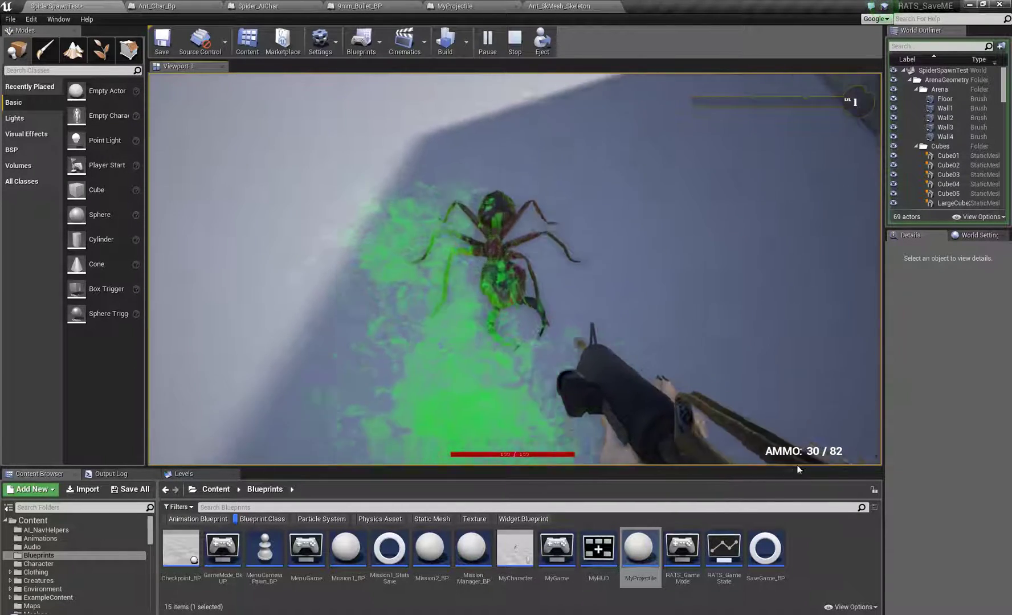
{"action": "key", "text": "s"}
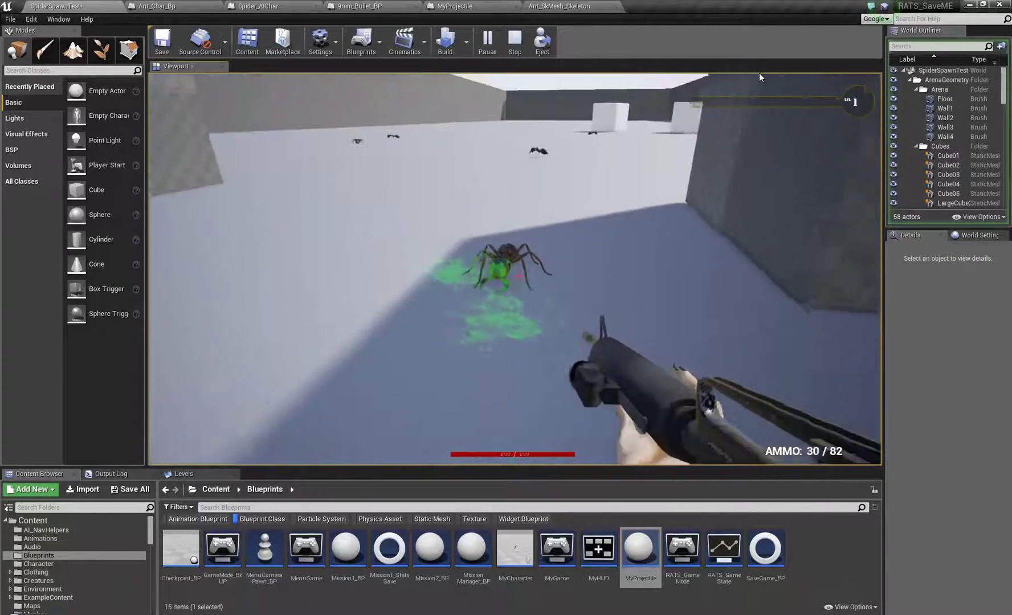
Shoot the nearby ants in short bursts in the open area beyond the wall, reloading after each burst.
{"action": "left_click_drag", "start_coordinate": [759, 73], "coordinate": [755, 98]}
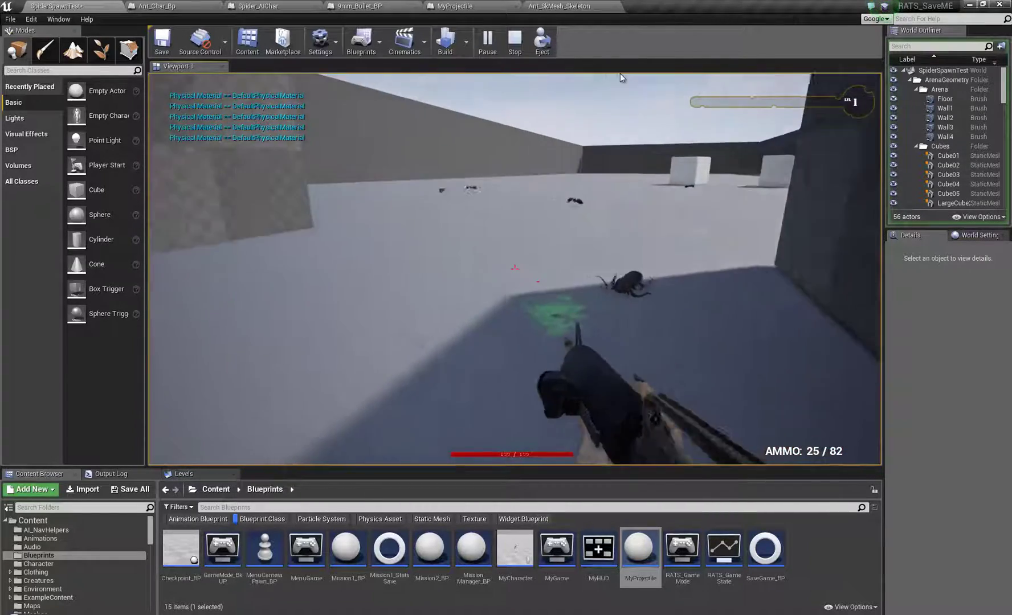
{"action": "key", "text": "r"}
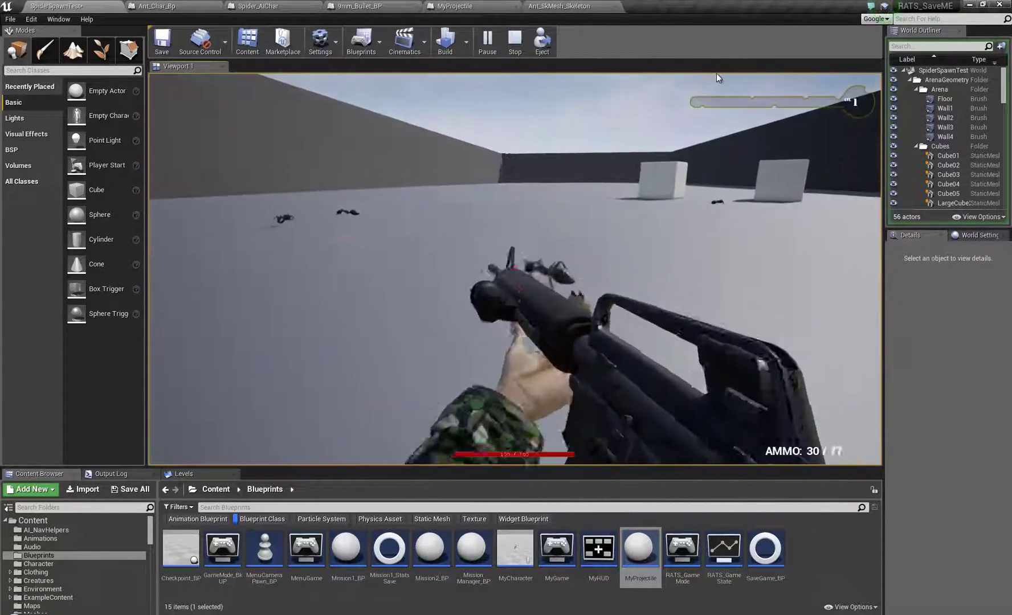
{"action": "left_click_drag", "start_coordinate": [695, 79], "coordinate": [511, 212]}
{"action": "key", "text": "r"}
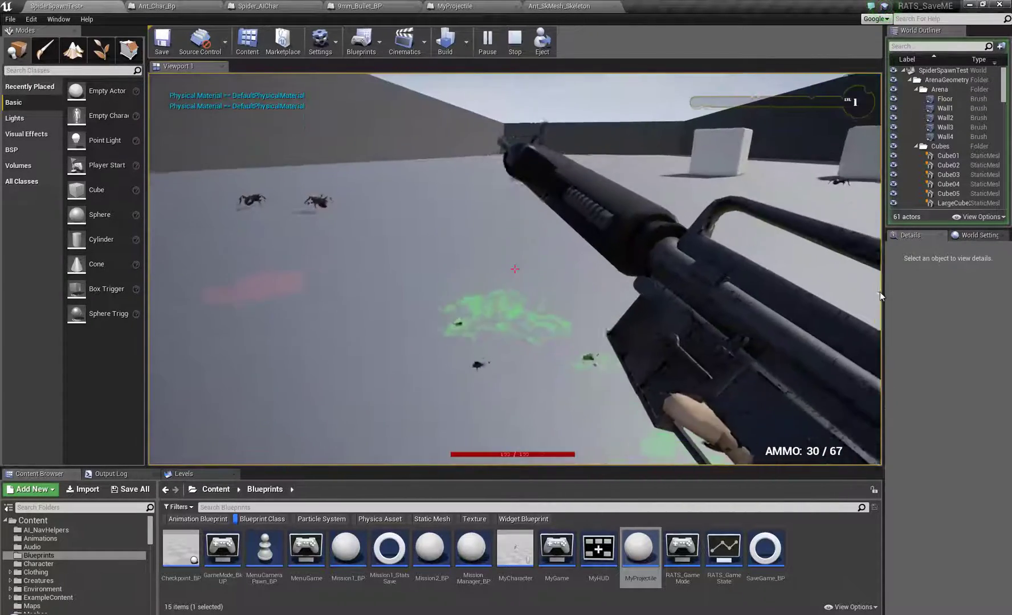
Aim down the rifle sights and fire repeated single shots at the distant ants near the arena wall to test their damage.
{"action": "right_click", "coordinate": [673, 240]}
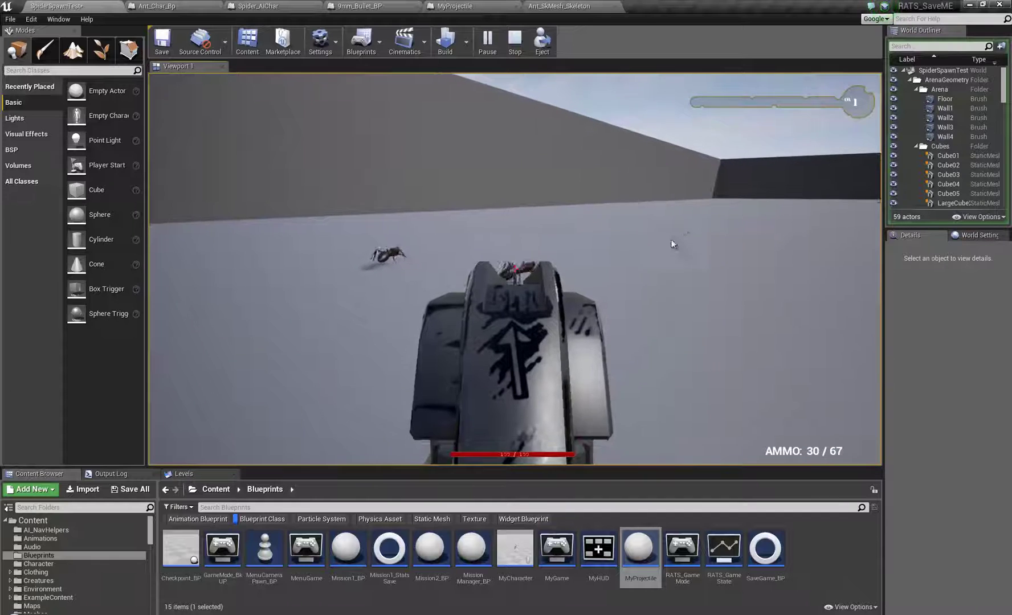
{"action": "left_click", "coordinate": [681, 258]}
{"action": "left_click", "coordinate": [716, 266]}
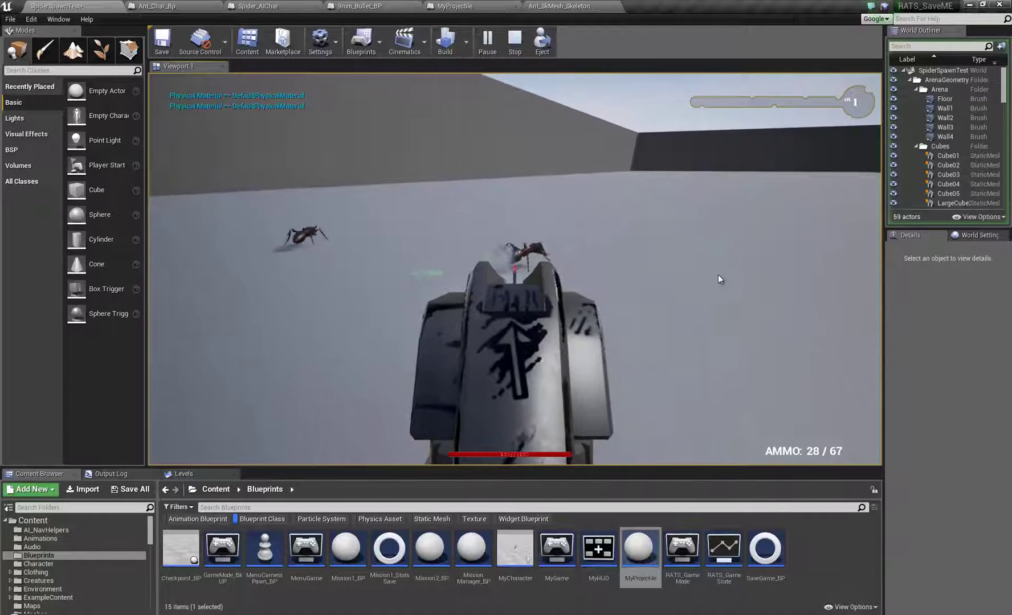
{"action": "left_click", "coordinate": [739, 278]}
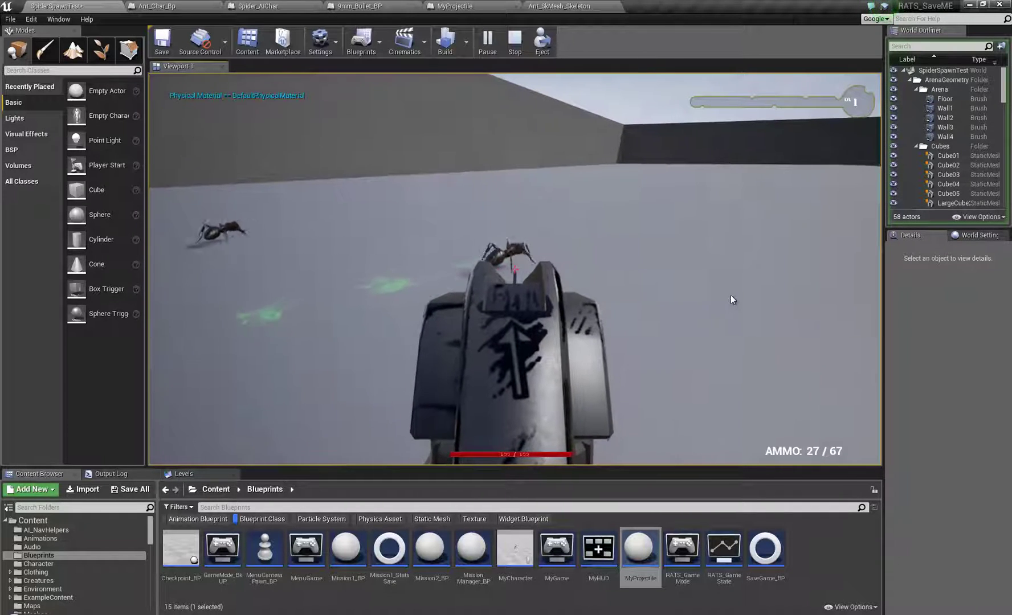
{"action": "left_click", "coordinate": [738, 310]}
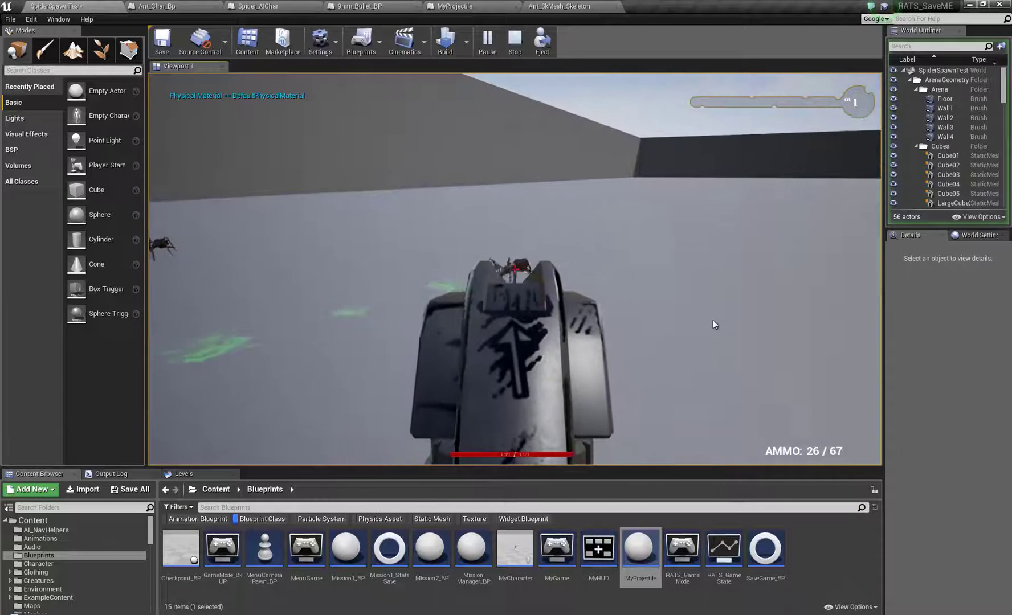
{"action": "left_click", "coordinate": [734, 327]}
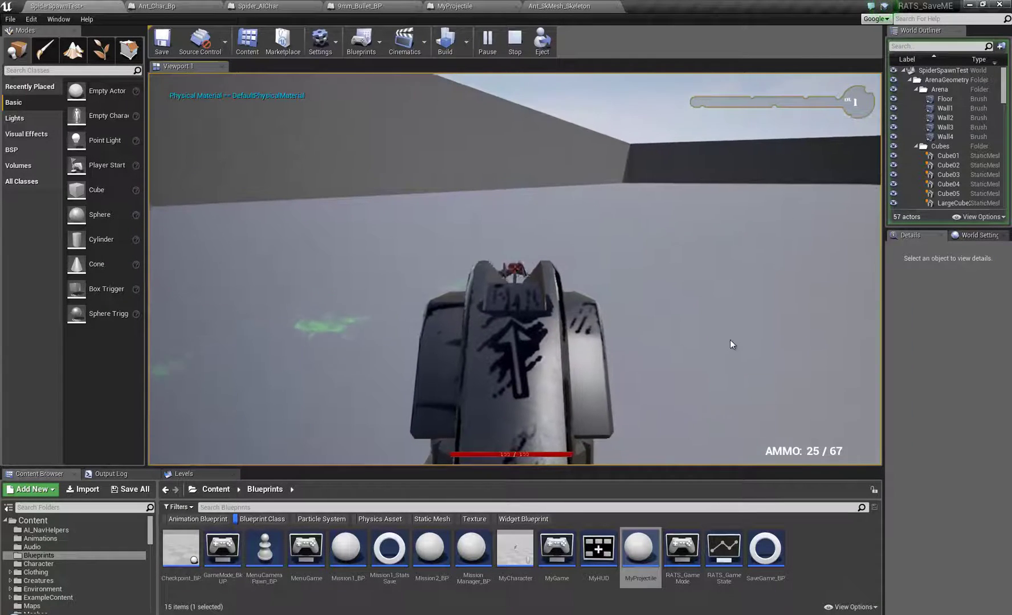
{"action": "left_click", "coordinate": [733, 342]}
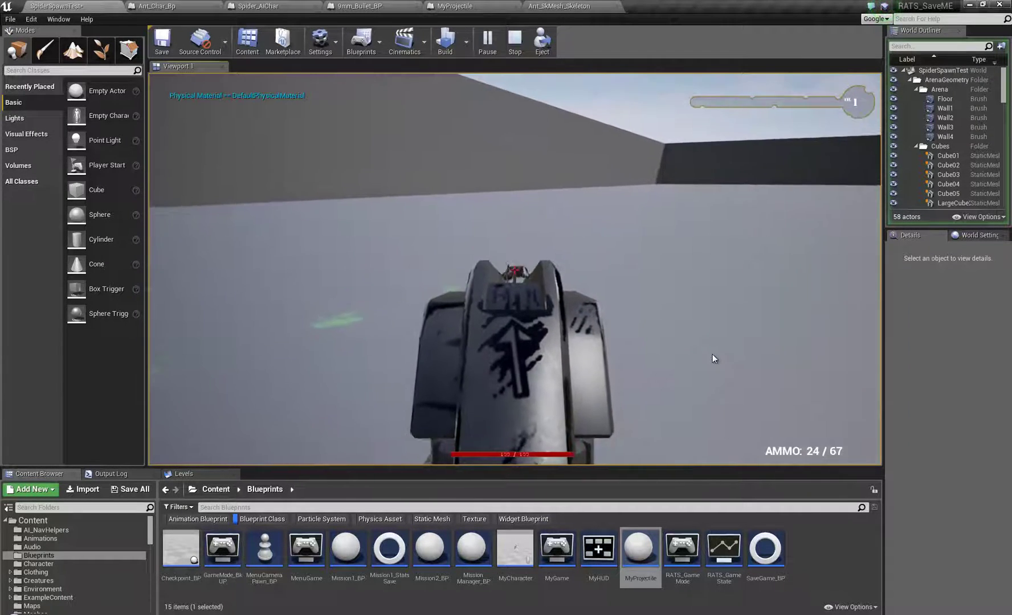
{"action": "left_click", "coordinate": [713, 354]}
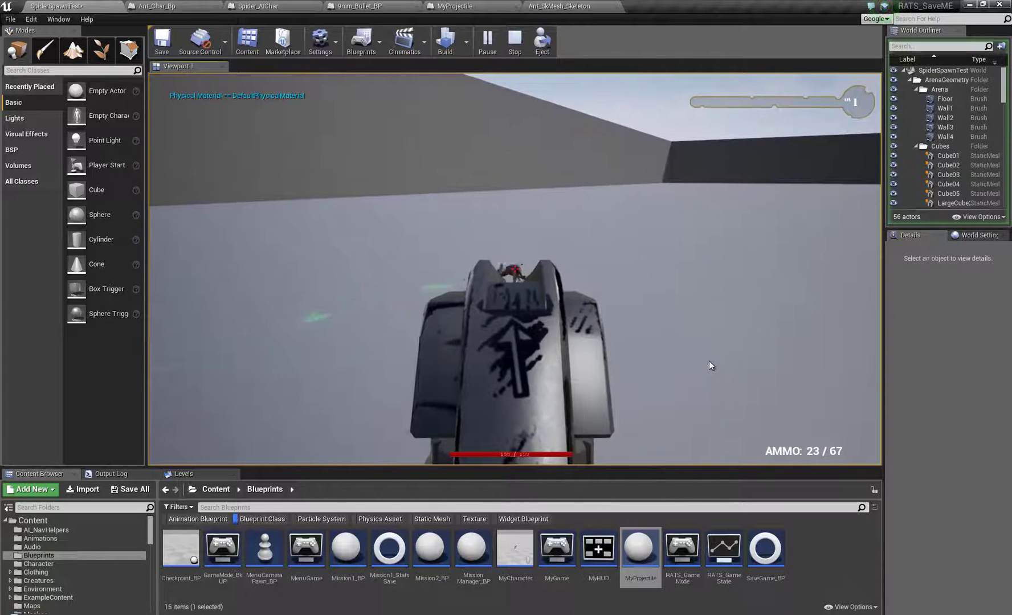
{"action": "left_click", "coordinate": [710, 365]}
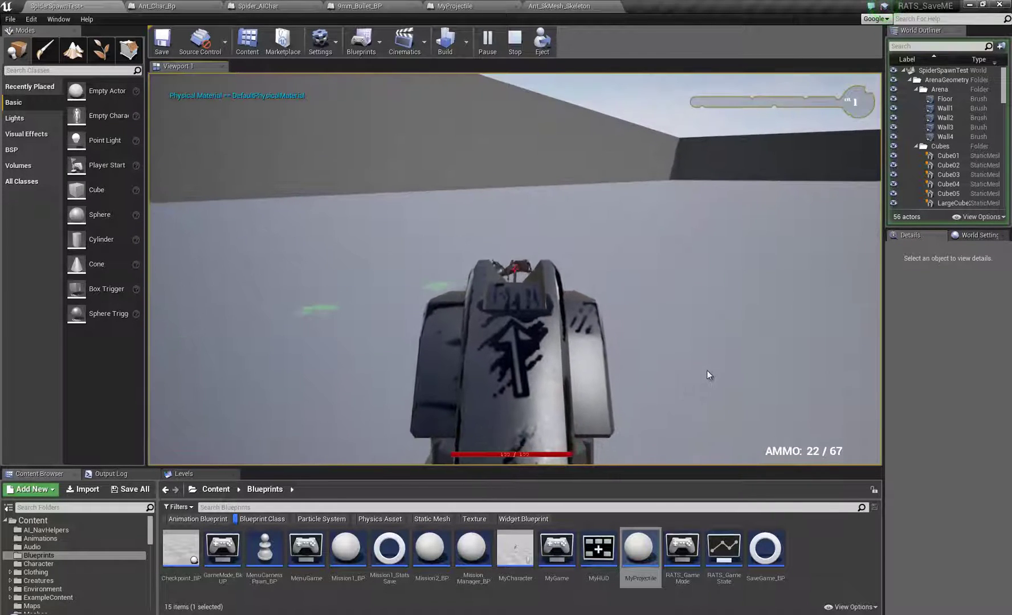
{"action": "left_click", "coordinate": [708, 373]}
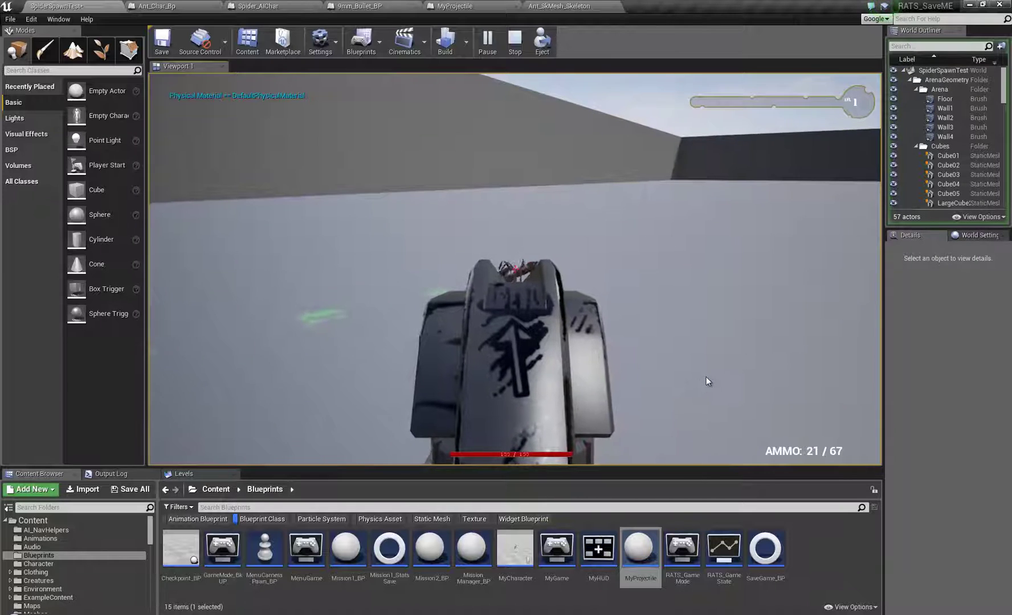
{"action": "left_click", "coordinate": [711, 393]}
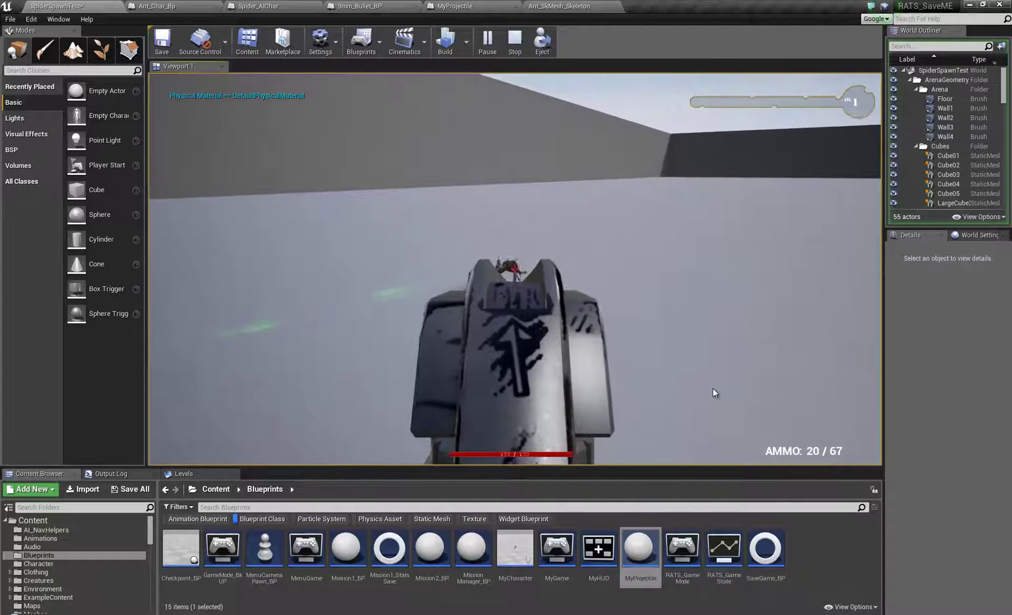
{"action": "left_click", "coordinate": [717, 394]}
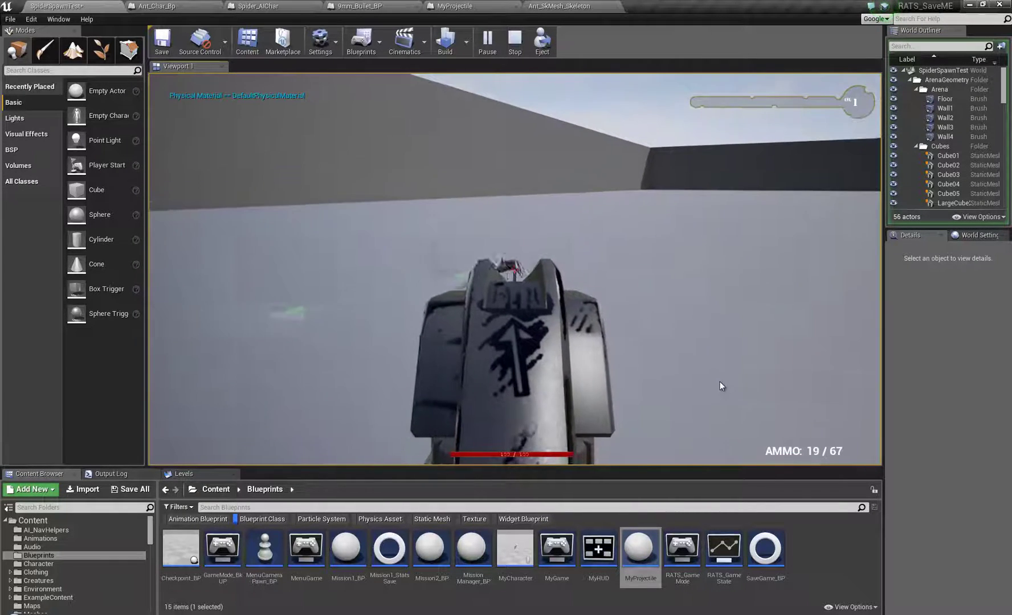
{"action": "left_click", "coordinate": [714, 393]}
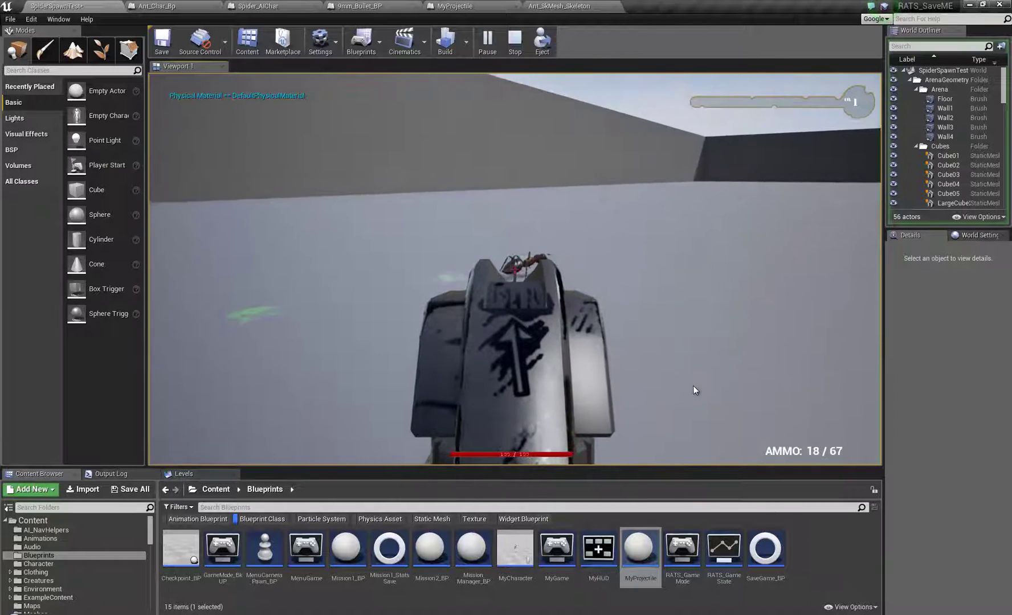
{"action": "left_click", "coordinate": [693, 392]}
{"action": "left_click", "coordinate": [694, 392]}
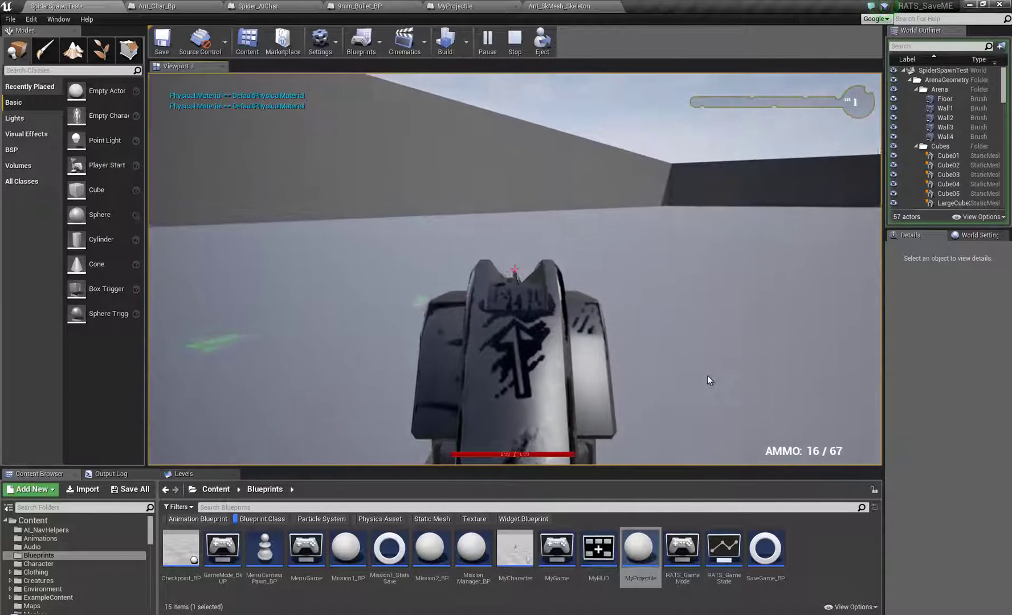
{"action": "left_click", "coordinate": [706, 418]}
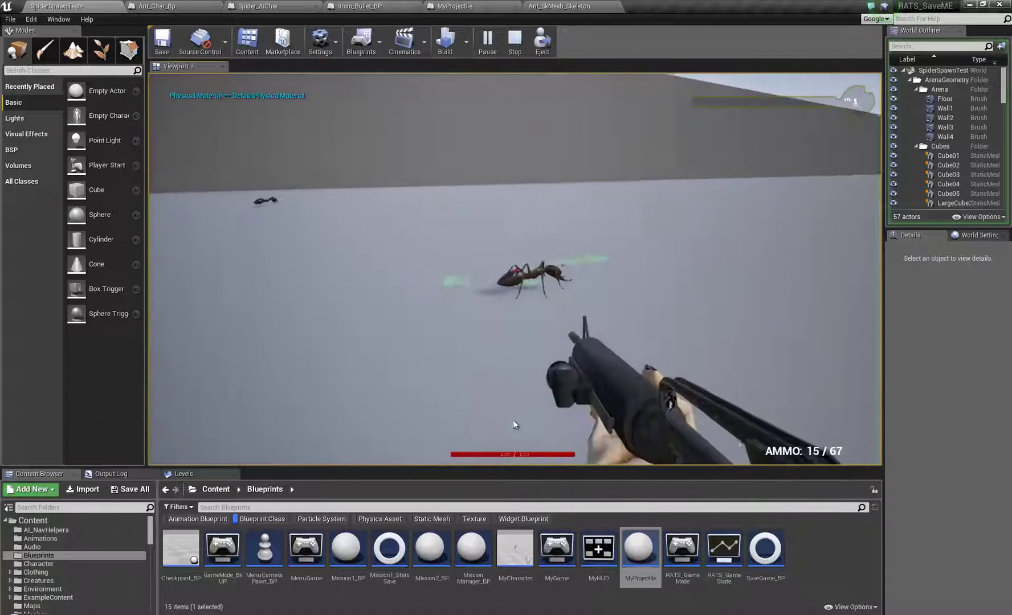
Fire several unaimed shots at the ant on the open floor at closer range, and stop the play session.
{"action": "mouse_move", "coordinate": [512, 420]}
{"action": "right_mouse_down"}
{"action": "mouse_move", "coordinate": [504, 403]}
{"action": "mouse_move", "coordinate": [518, 392]}
{"action": "mouse_move", "coordinate": [518, 407]}
{"action": "mouse_move", "coordinate": [517, 390]}
{"action": "mouse_move", "coordinate": [514, 428]}
{"action": "right_mouse_up"}
{"action": "left_click", "coordinate": [516, 392]}
{"action": "left_click", "coordinate": [515, 392]}
{"action": "left_click", "coordinate": [515, 392]}
{"action": "left_click", "coordinate": [516, 399]}
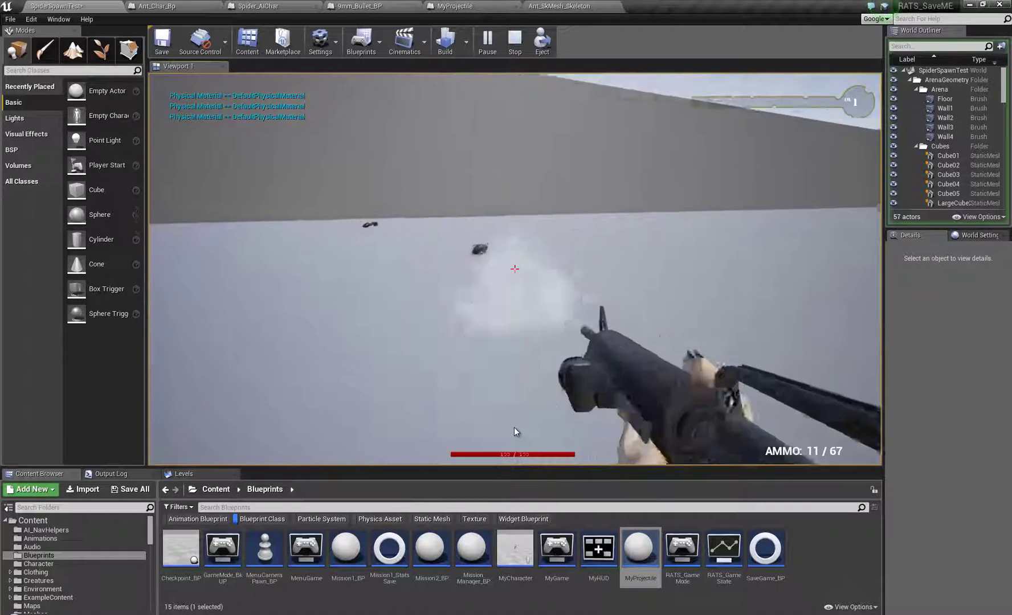
{"action": "key", "text": "Escape"}
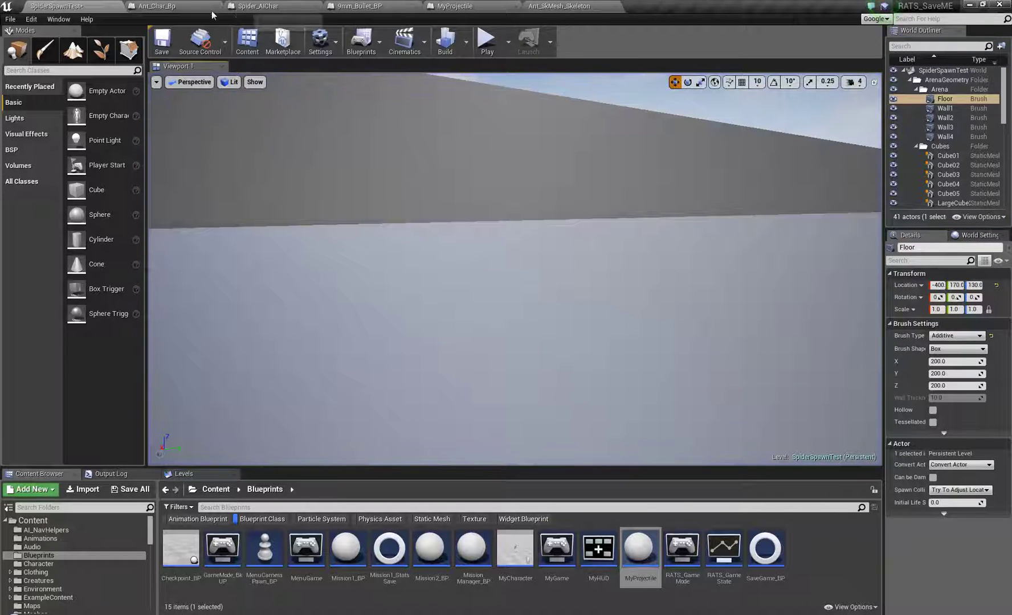
In the Ant_Char_Bp event graph, shift the Health, subtraction and Clamp nodes of the AnyDamage event below the execution wire.
{"action": "left_click", "coordinate": [182, 6]}
{"action": "scroll", "coordinate": [427, 325], "scroll_direction": "up", "scroll_amount": 2}
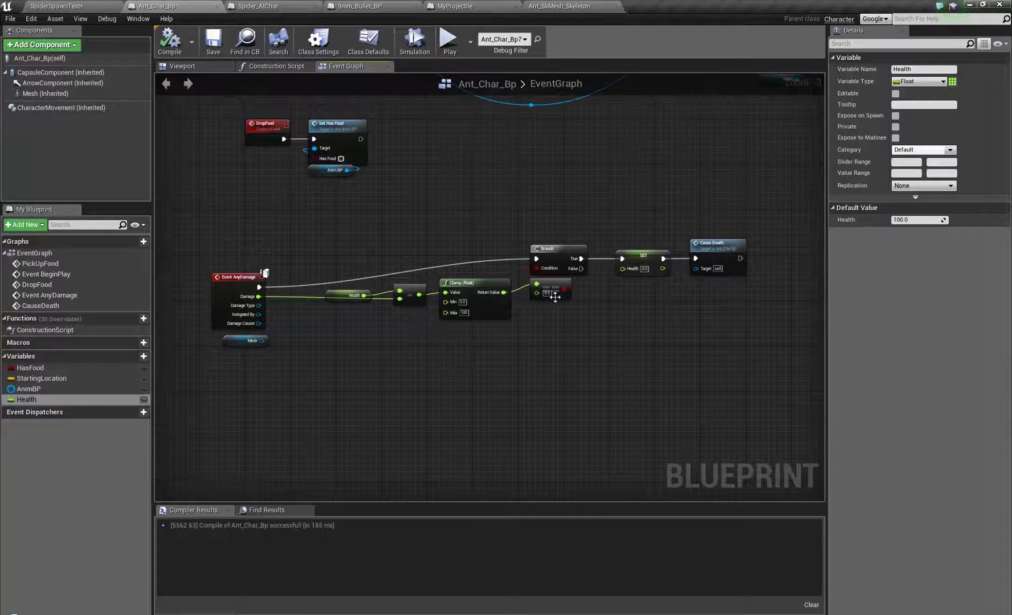
{"action": "left_click", "coordinate": [667, 245]}
{"action": "right_click_drag", "start_coordinate": [549, 328], "coordinate": [503, 362]}
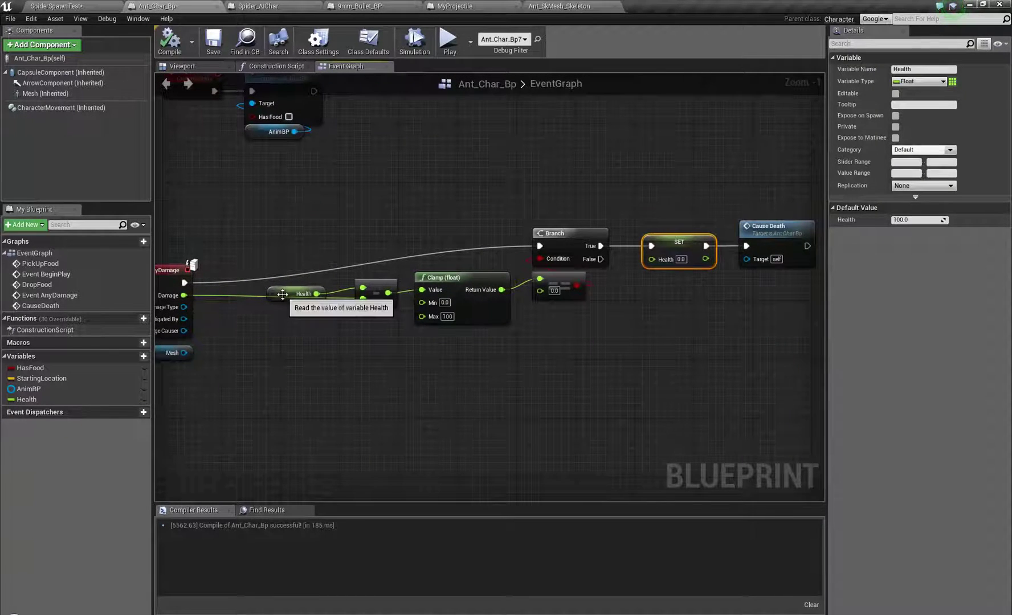
{"action": "left_click_drag", "start_coordinate": [288, 301], "coordinate": [285, 293]}
{"action": "left_click_drag", "start_coordinate": [450, 275], "coordinate": [438, 291]}
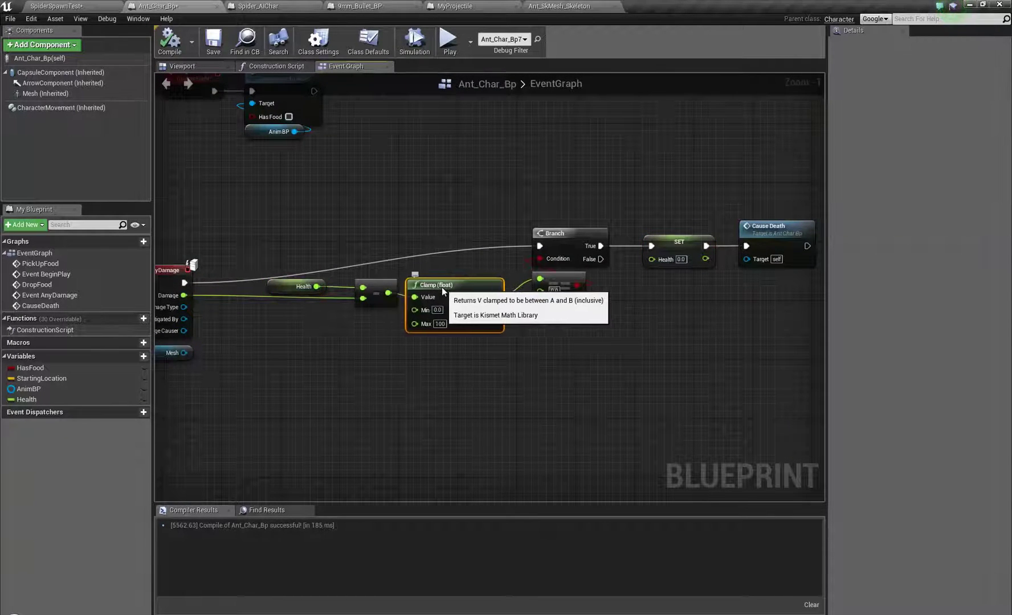
{"action": "left_click", "coordinate": [347, 313]}
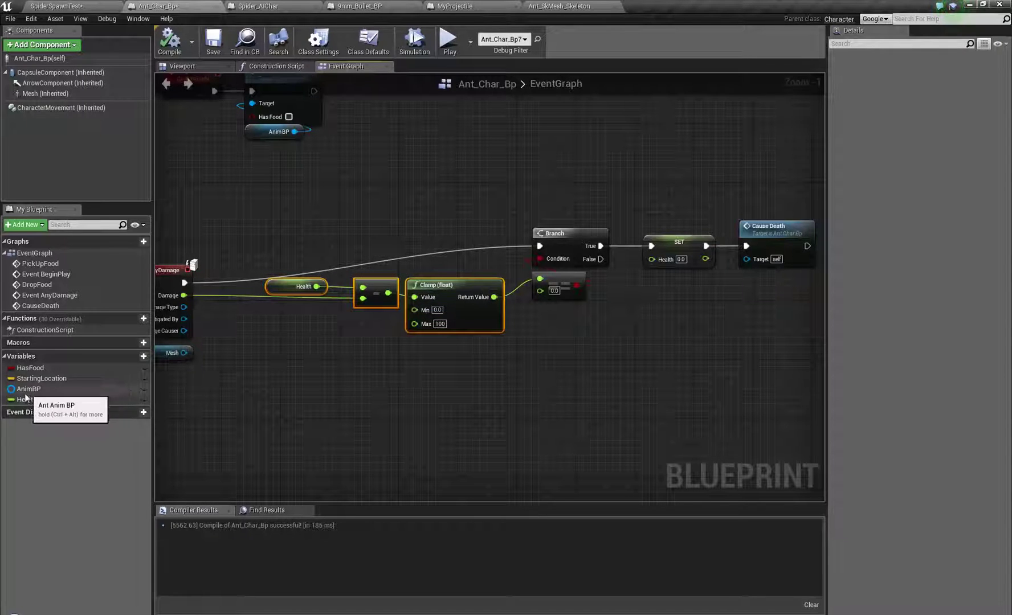
Insert a Set Health node between Event AnyDamage and the Branch, fed by the Clamp result and feeding the equals-zero comparison.
{"action": "mouse_move", "coordinate": [25, 401]}
{"action": "left_mouse_down"}
{"action": "mouse_move", "coordinate": [509, 358]}
{"action": "mouse_move", "coordinate": [461, 217]}
{"action": "mouse_move", "coordinate": [484, 243]}
{"action": "mouse_move", "coordinate": [450, 253]}
{"action": "left_mouse_up"}
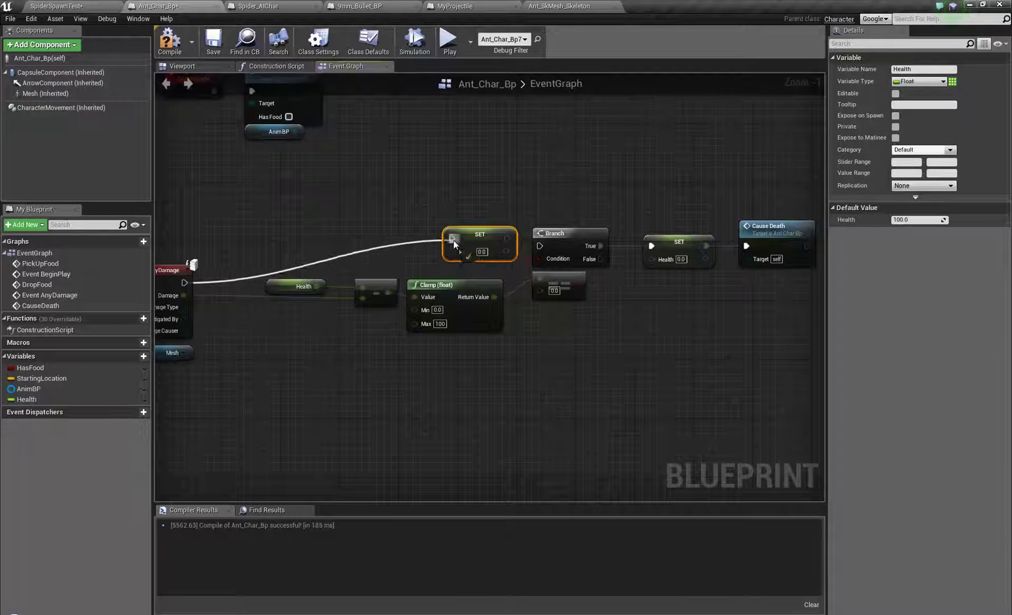
{"action": "left_click_drag", "start_coordinate": [506, 238], "coordinate": [545, 251]}
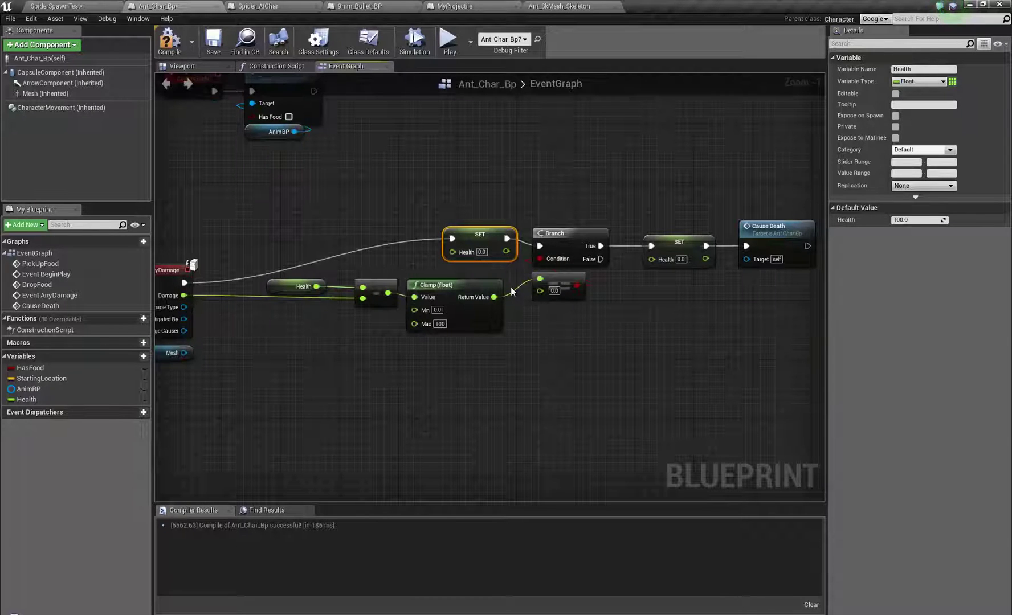
{"action": "right_click_drag", "start_coordinate": [487, 261], "coordinate": [474, 279]}
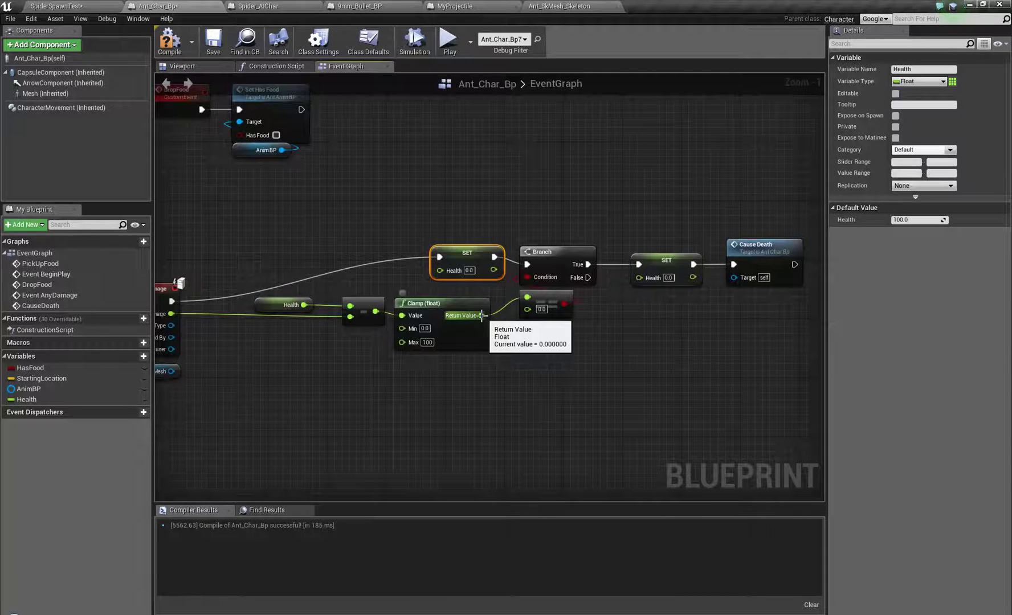
{"action": "mouse_move", "coordinate": [482, 315]}
{"action": "left_mouse_down"}
{"action": "mouse_move", "coordinate": [437, 274]}
{"action": "mouse_move", "coordinate": [513, 311]}
{"action": "mouse_move", "coordinate": [527, 297]}
{"action": "left_mouse_up"}
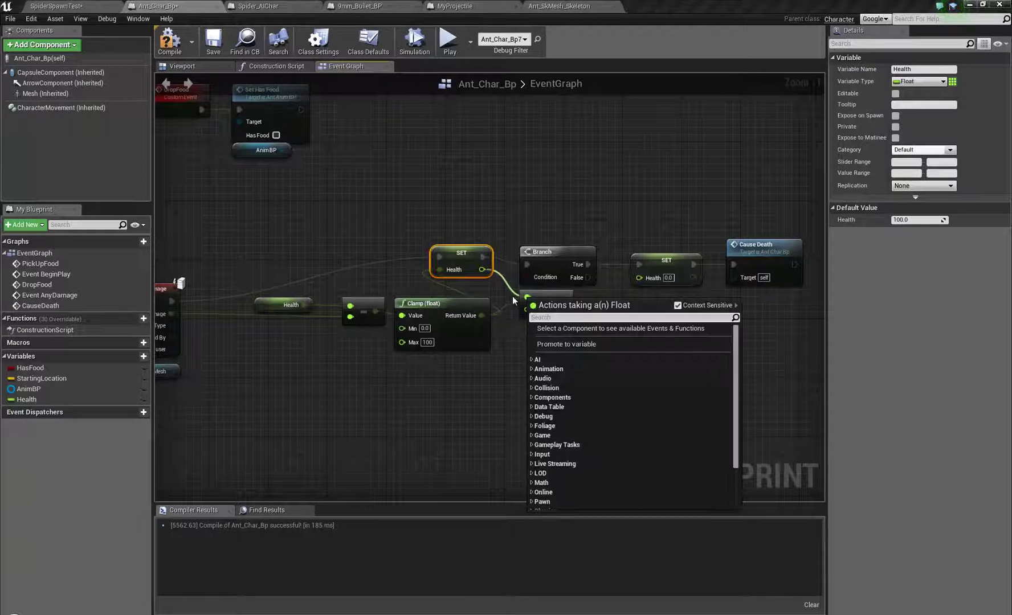
{"action": "left_click", "coordinate": [509, 292]}
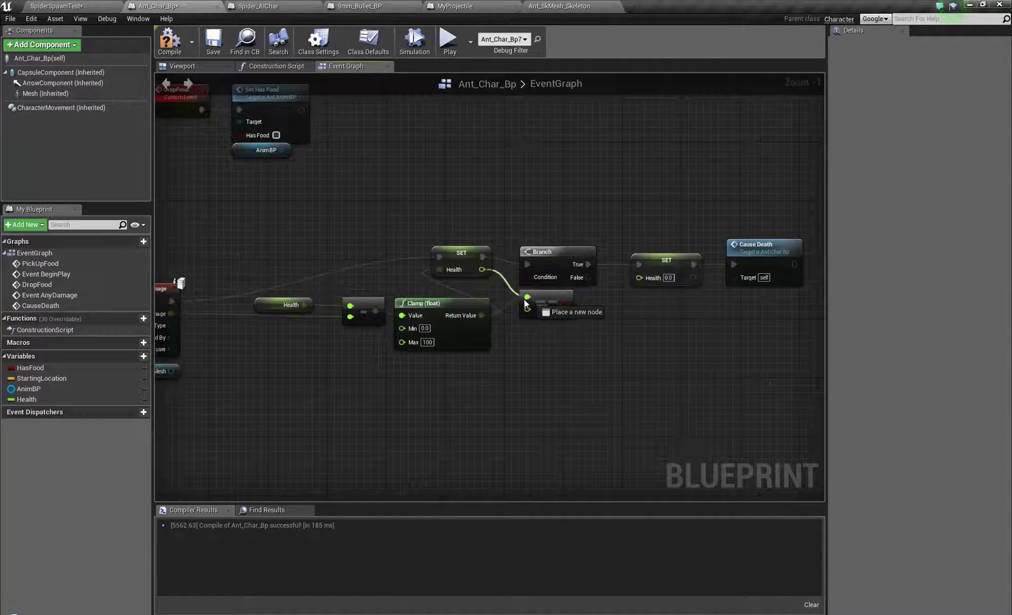
{"action": "left_click_drag", "start_coordinate": [525, 298], "coordinate": [525, 297]}
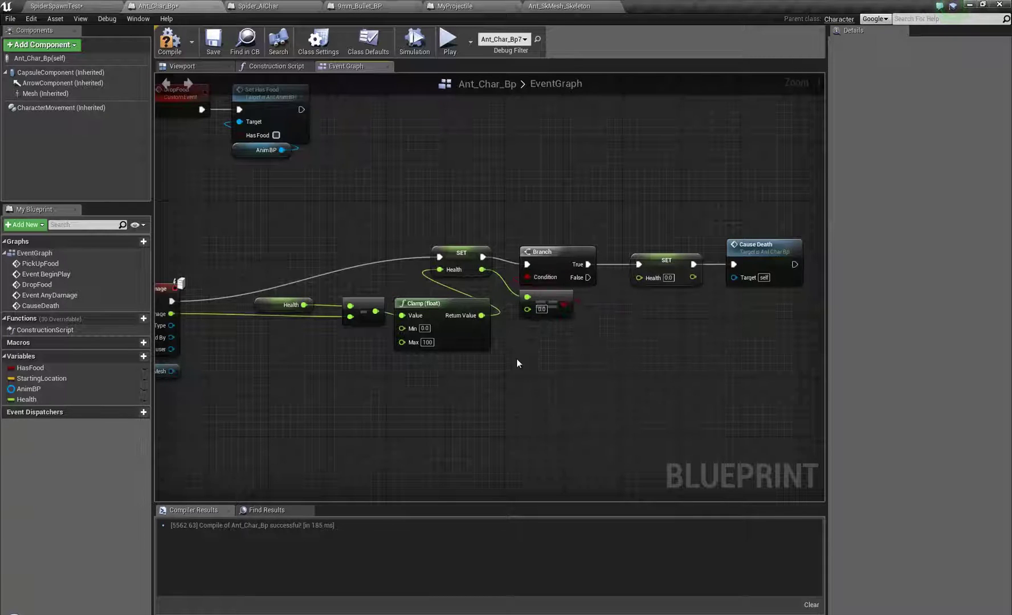
Move the health calculation nodes clear of the new Set Health node, align that node with the Branch, and compile the ant blueprint.
{"action": "left_click", "coordinate": [456, 303]}
{"action": "left_click_drag", "start_coordinate": [298, 362], "coordinate": [402, 307]}
{"action": "left_click_drag", "start_coordinate": [429, 308], "coordinate": [370, 323]}
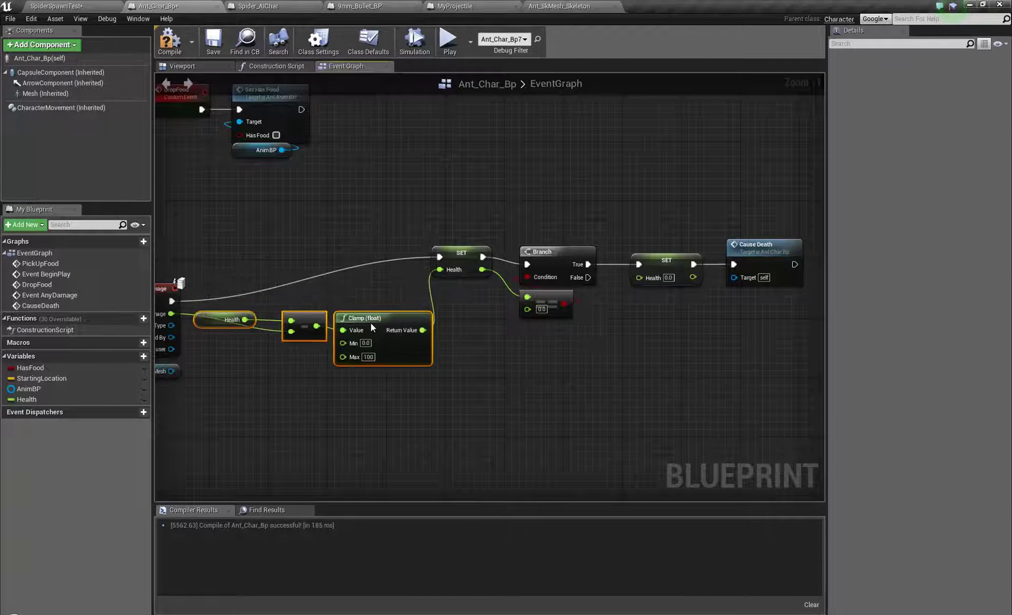
{"action": "left_click_drag", "start_coordinate": [454, 256], "coordinate": [461, 264]}
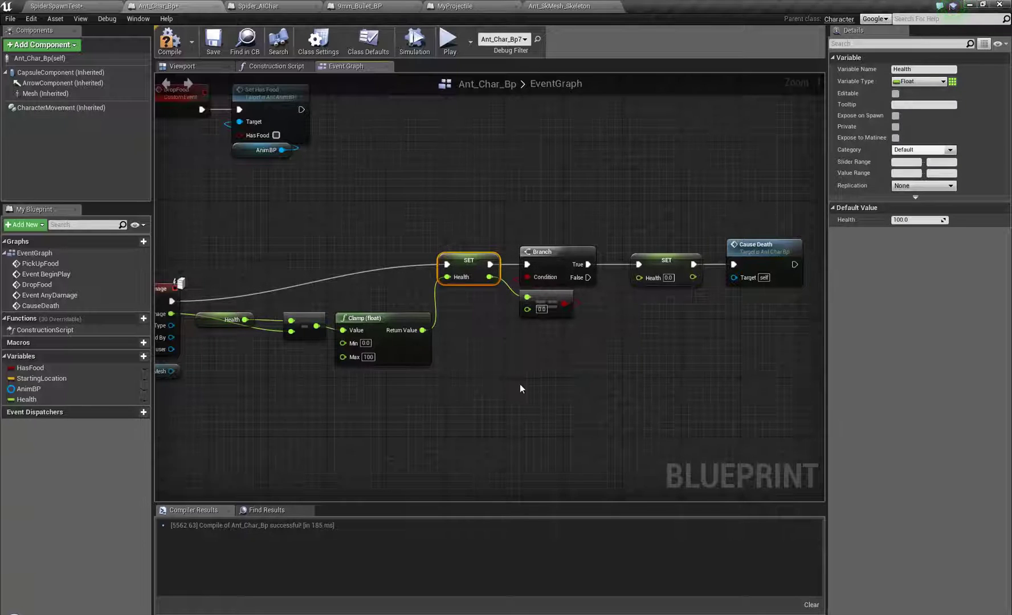
{"action": "right_click_drag", "start_coordinate": [520, 389], "coordinate": [475, 390]}
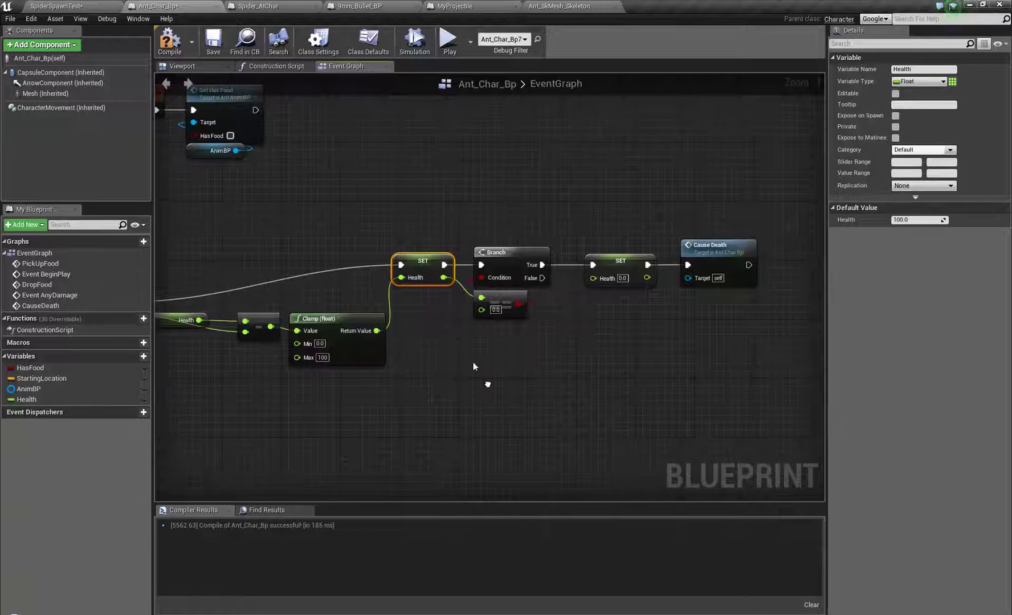
{"action": "left_click", "coordinate": [180, 47]}
{"action": "right_click_drag", "start_coordinate": [345, 168], "coordinate": [440, 161]}
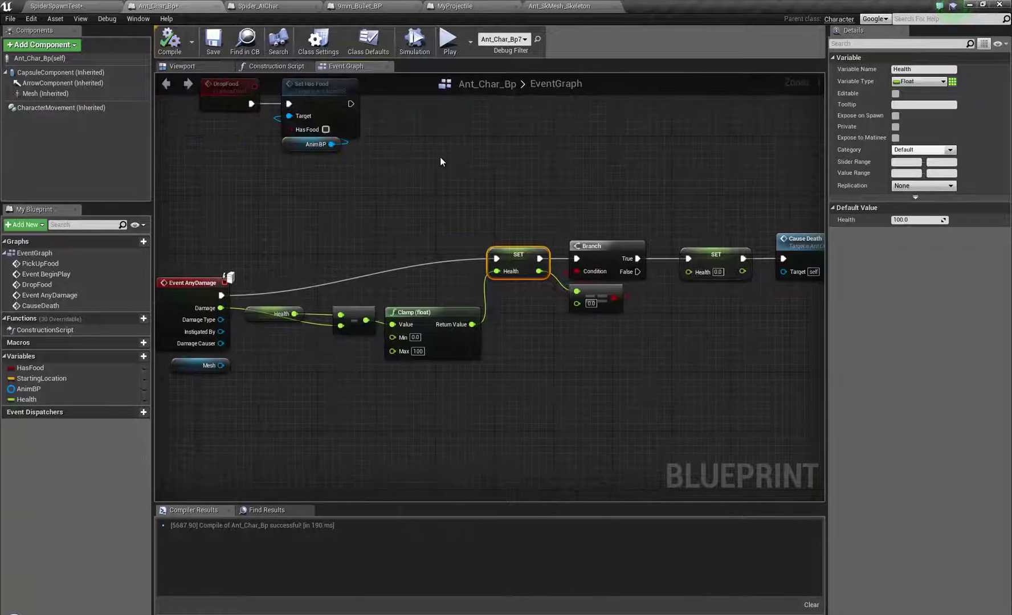
Start a play session in the SpiderSpawnTest level, equip the rifle and walk toward the ants around the food.
{"action": "left_click", "coordinate": [91, 9]}
{"action": "left_click", "coordinate": [487, 40]}
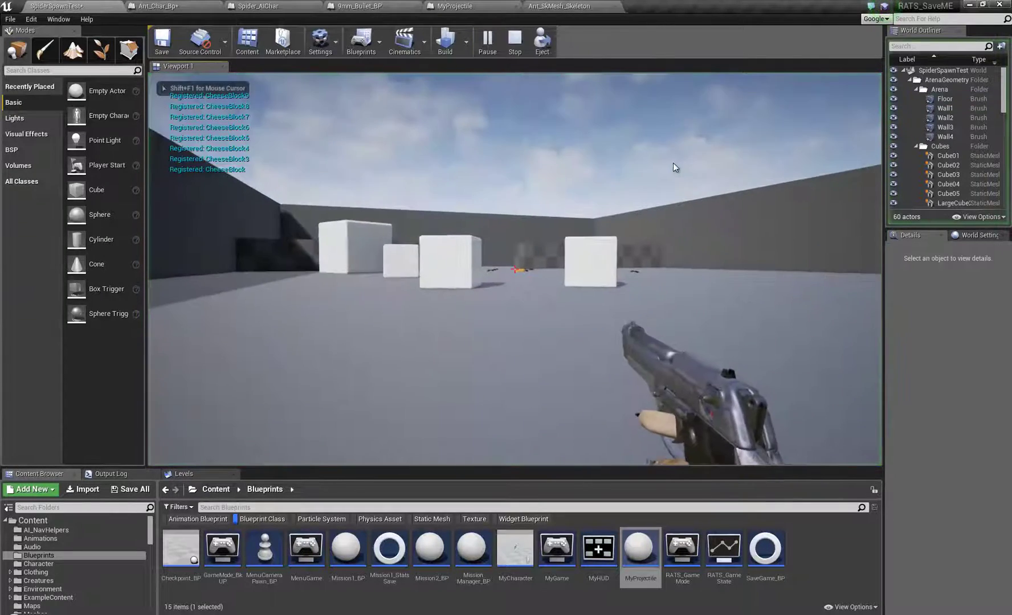
{"action": "key", "text": "w"}
{"action": "key", "text": "2"}
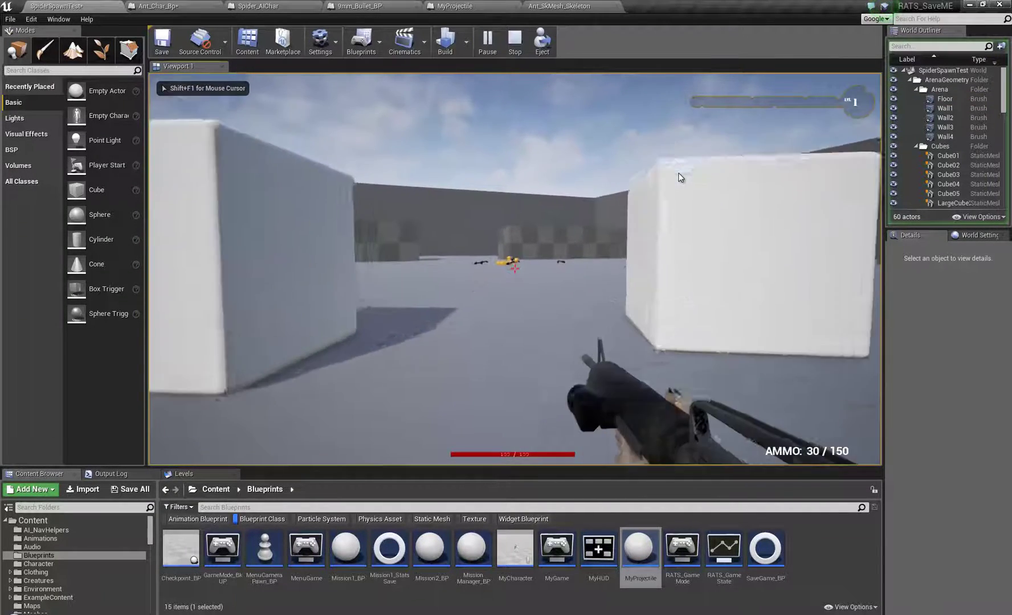
{"action": "key", "text": "w"}
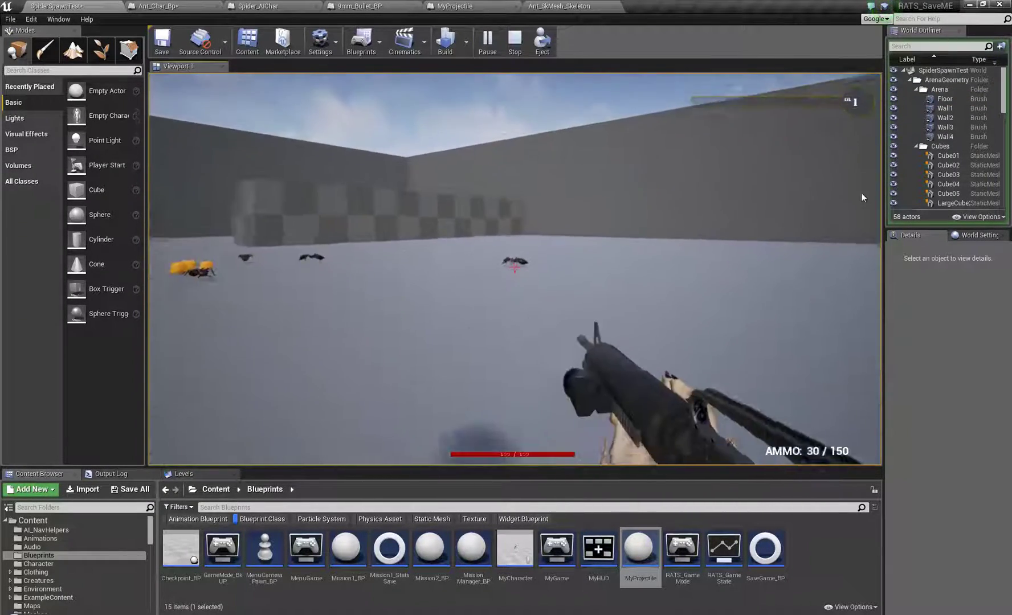
Approach the nearest ants and fire single rifle shots at them to test their damage and death.
{"action": "key", "text": "w"}
{"action": "left_click", "coordinate": [826, 231]}
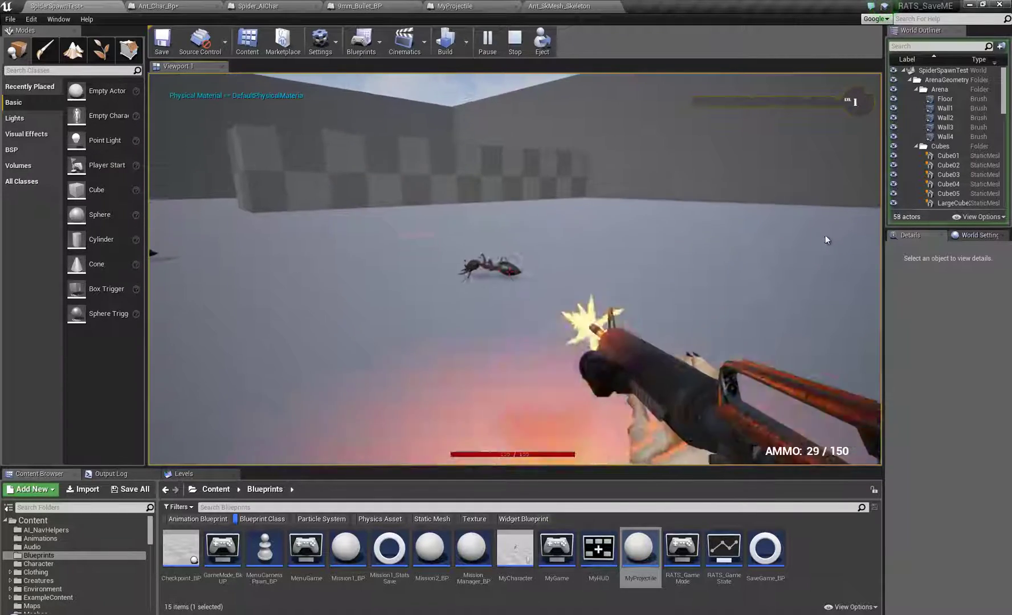
{"action": "key", "text": "w"}
{"action": "left_click", "coordinate": [802, 267]}
{"action": "left_click", "coordinate": [790, 278]}
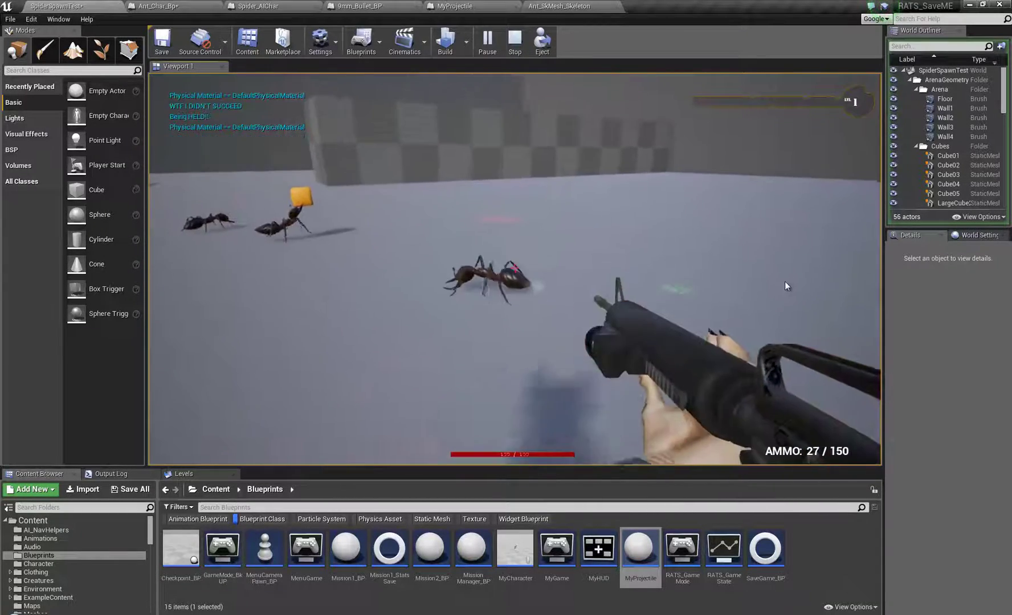
{"action": "key", "text": "w"}
{"action": "left_click", "coordinate": [750, 303]}
{"action": "left_click", "coordinate": [714, 319]}
{"action": "left_click", "coordinate": [680, 346]}
{"action": "left_click", "coordinate": [668, 376]}
{"action": "left_click", "coordinate": [656, 403]}
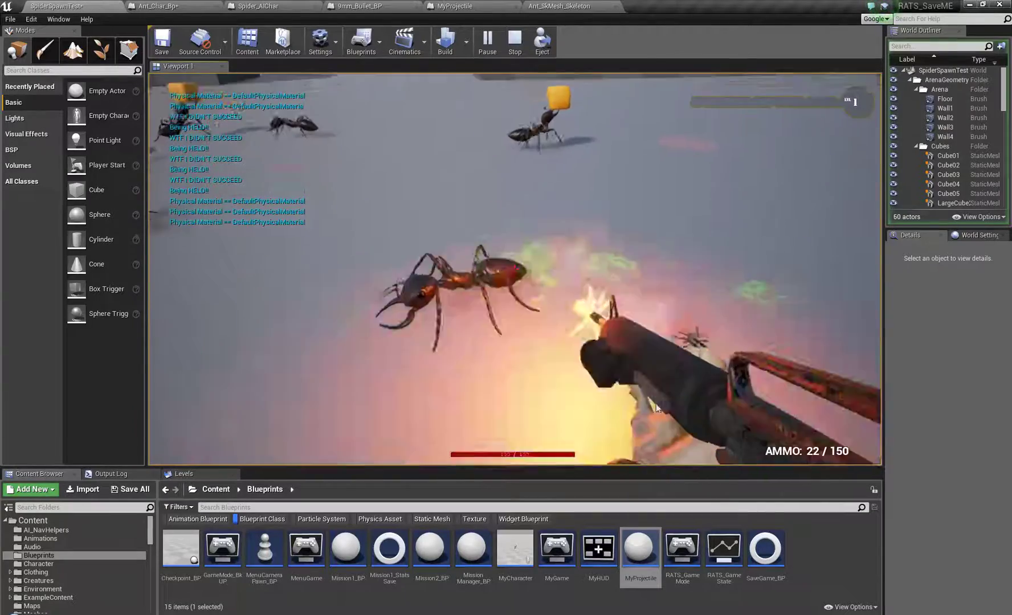
Shoot at the other ants around the arena, firing bursts until the rifle magazine is empty.
{"action": "left_click", "coordinate": [626, 409]}
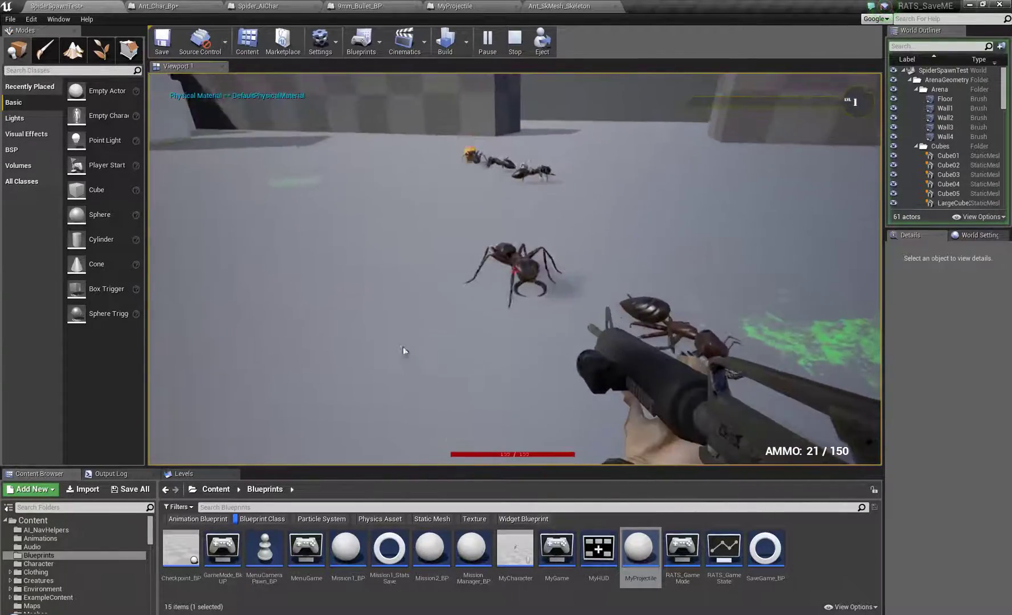
{"action": "left_click_drag", "start_coordinate": [406, 356], "coordinate": [441, 423]}
{"action": "left_click_drag", "start_coordinate": [414, 232], "coordinate": [383, 343]}
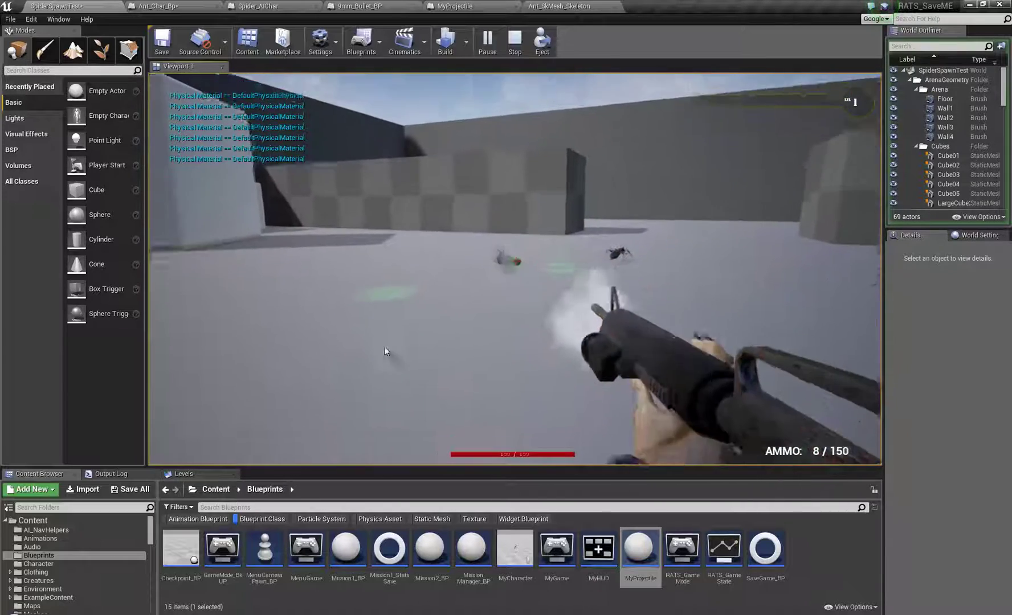
{"action": "left_click_drag", "start_coordinate": [544, 314], "coordinate": [558, 456]}
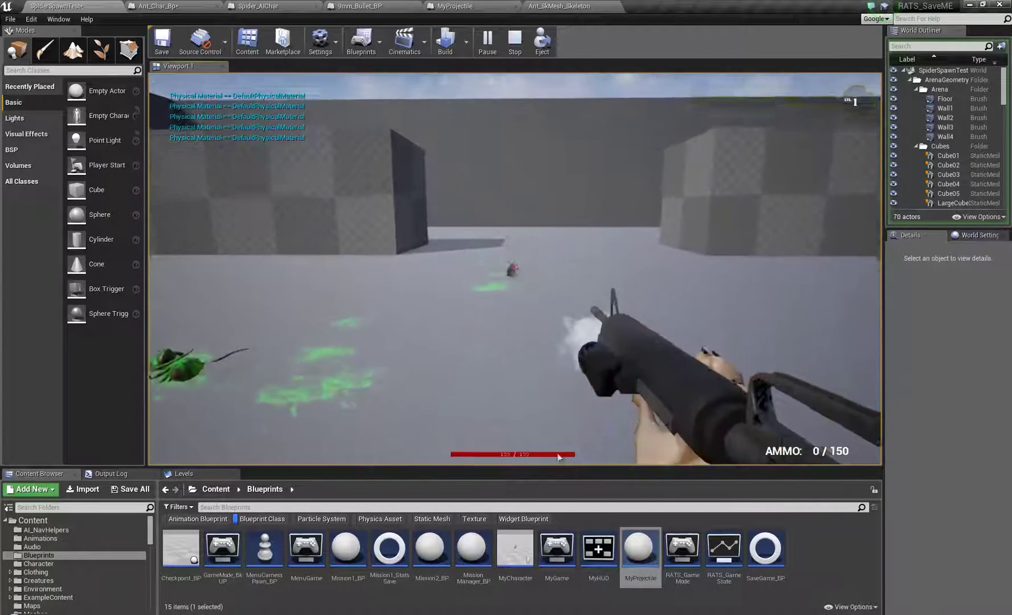
Reload the rifle, shoot further ants to check their ragdolls and blood decals, and end the play session.
{"action": "key", "text": "r"}
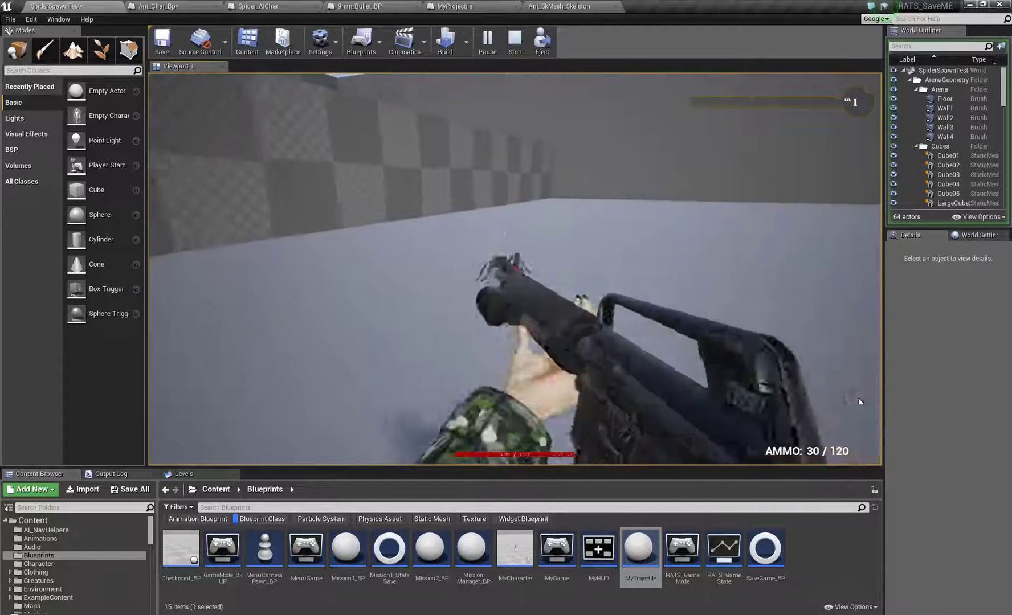
{"action": "left_click_drag", "start_coordinate": [850, 410], "coordinate": [852, 448]}
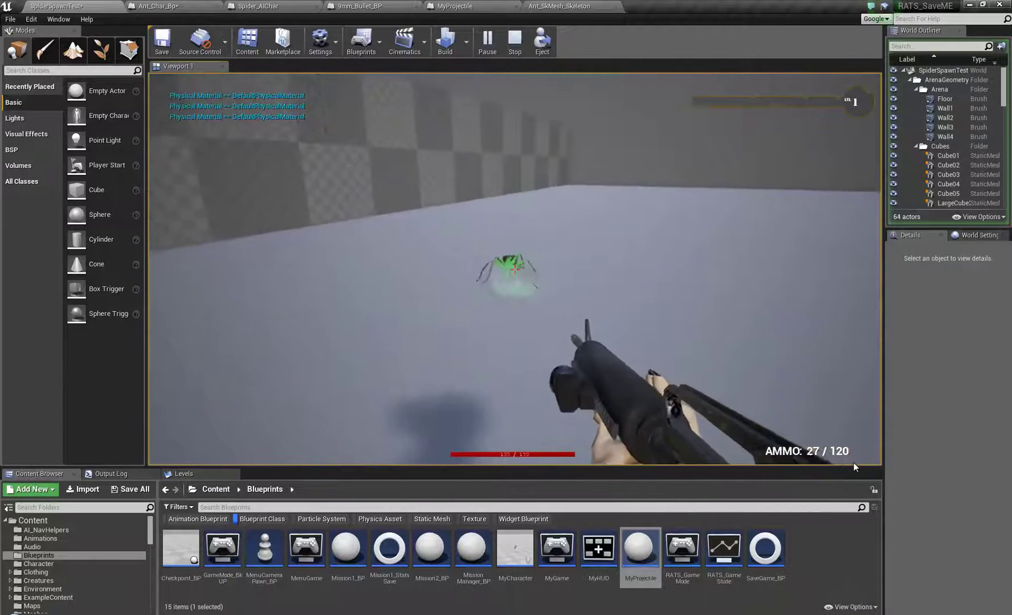
{"action": "left_click", "coordinate": [848, 465]}
{"action": "left_click", "coordinate": [846, 465]}
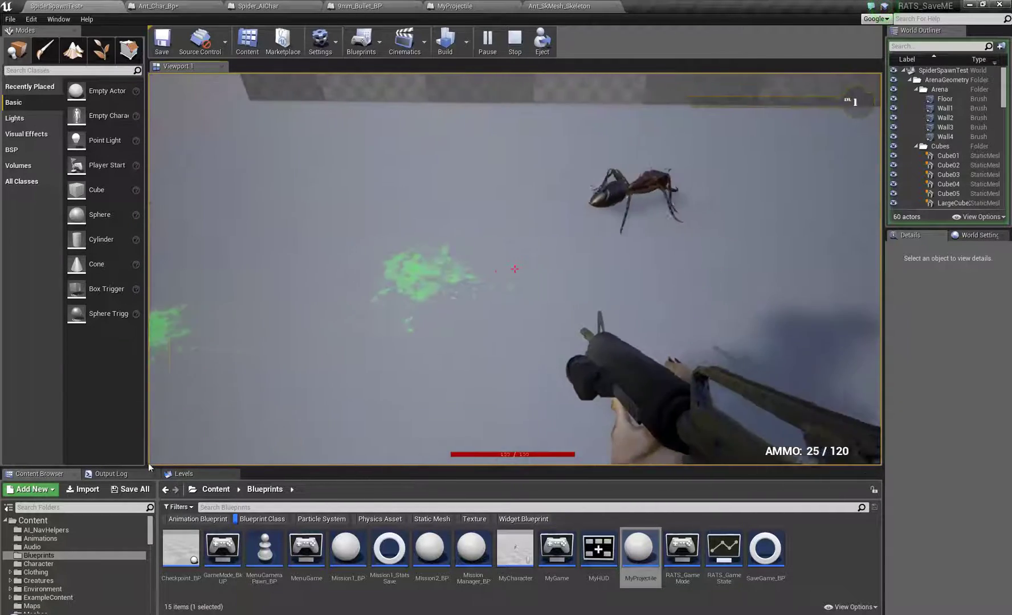
{"action": "left_click", "coordinate": [354, 349]}
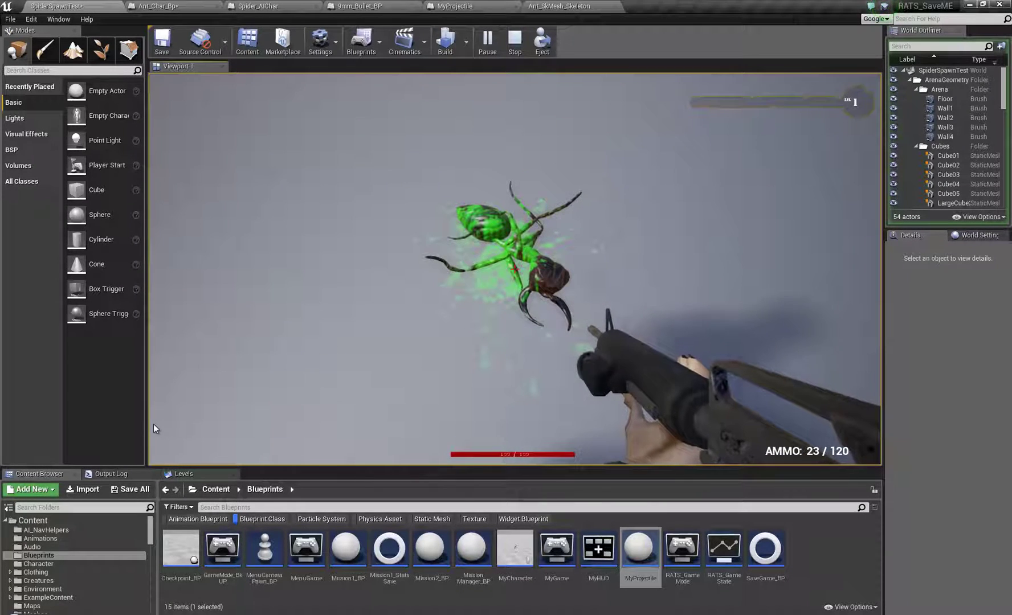
{"action": "key", "text": "Escape"}
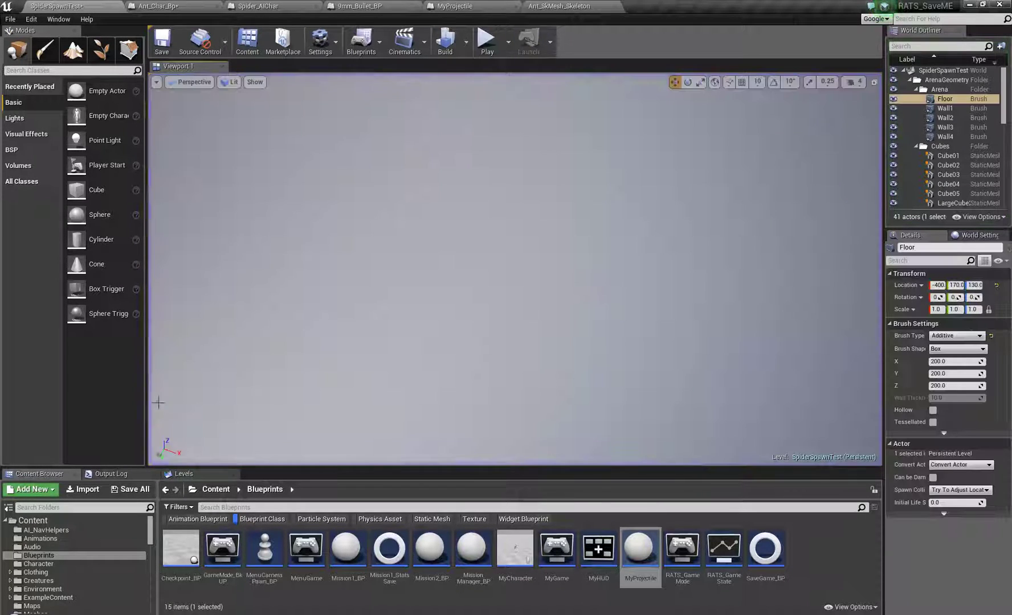
In Ant_Char_Bp, turn off Receives Decals on the Mesh component, and compile and save the blueprint.
{"action": "left_click", "coordinate": [194, 7]}
{"action": "left_click", "coordinate": [42, 95]}
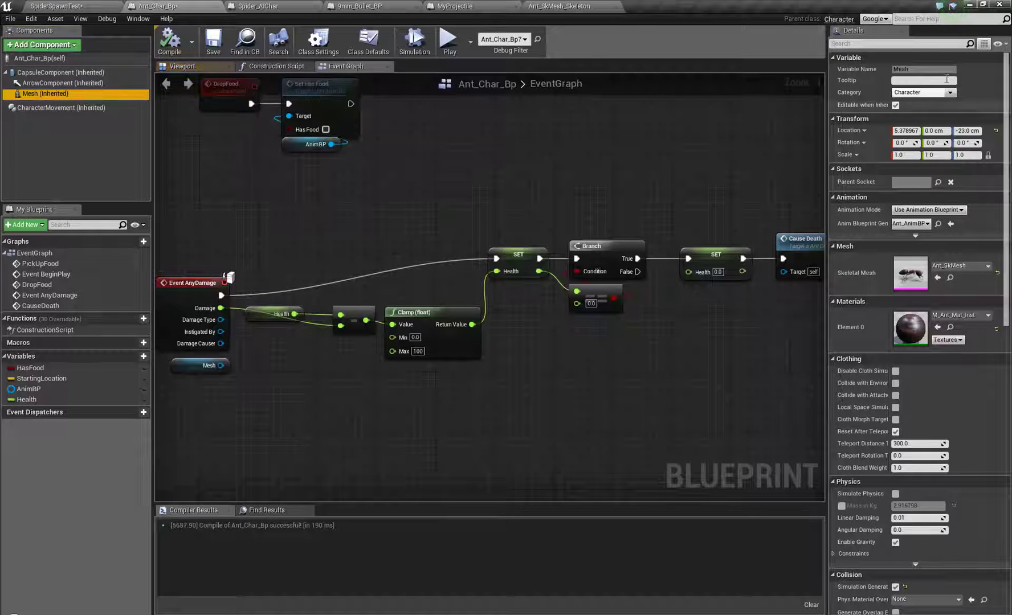
{"action": "left_click", "coordinate": [909, 42]}
{"action": "type", "text": "dec"}
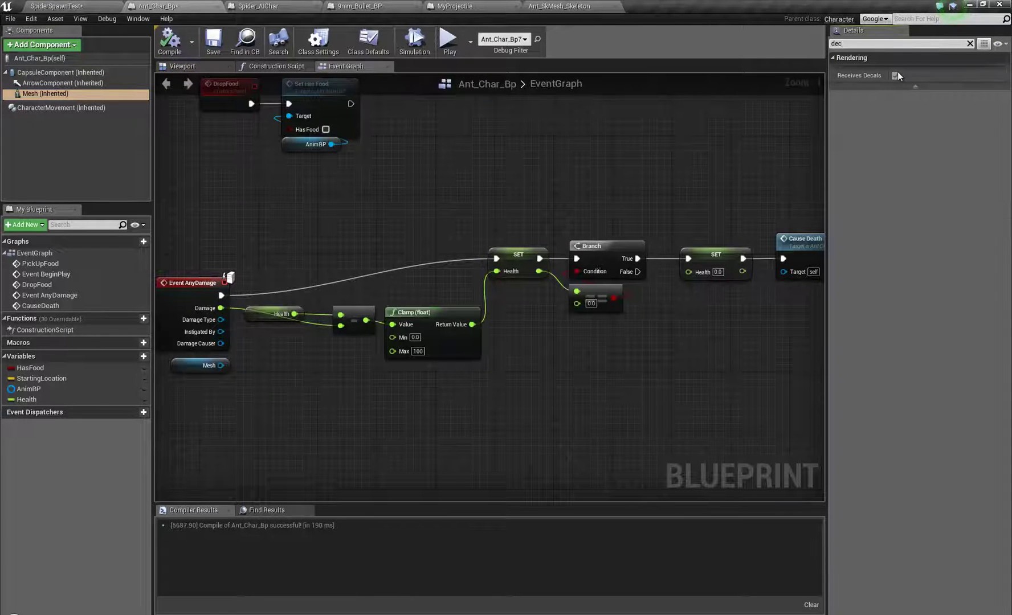
{"action": "left_click", "coordinate": [895, 75]}
{"action": "left_click", "coordinate": [171, 42]}
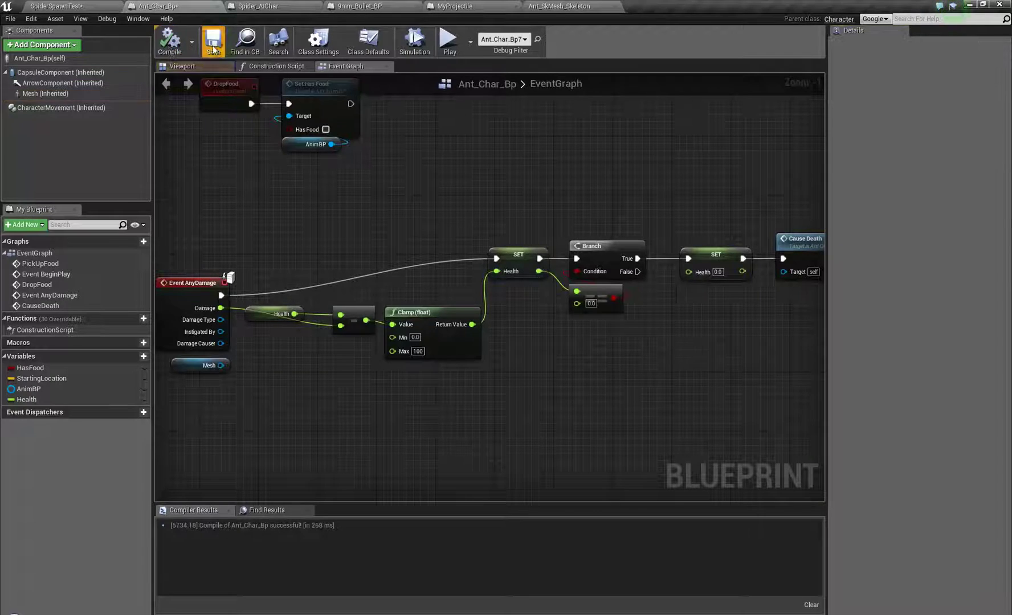
Start a play session in the SpiderSpawnTest level and shoot the ants near the food to test the decal change.
{"action": "left_click", "coordinate": [102, 5]}
{"action": "left_click", "coordinate": [489, 45]}
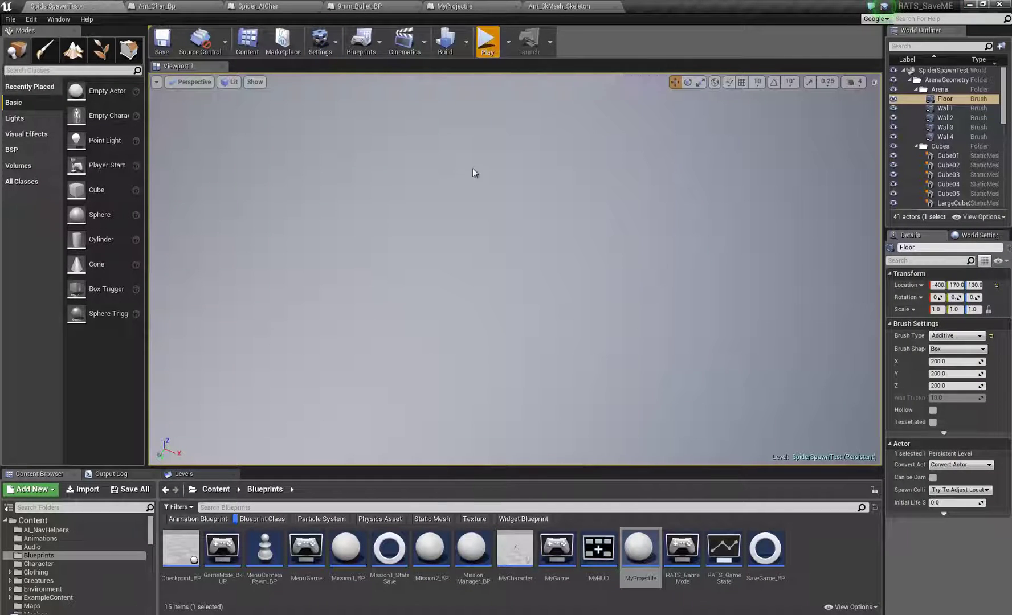
{"action": "key", "text": "w"}
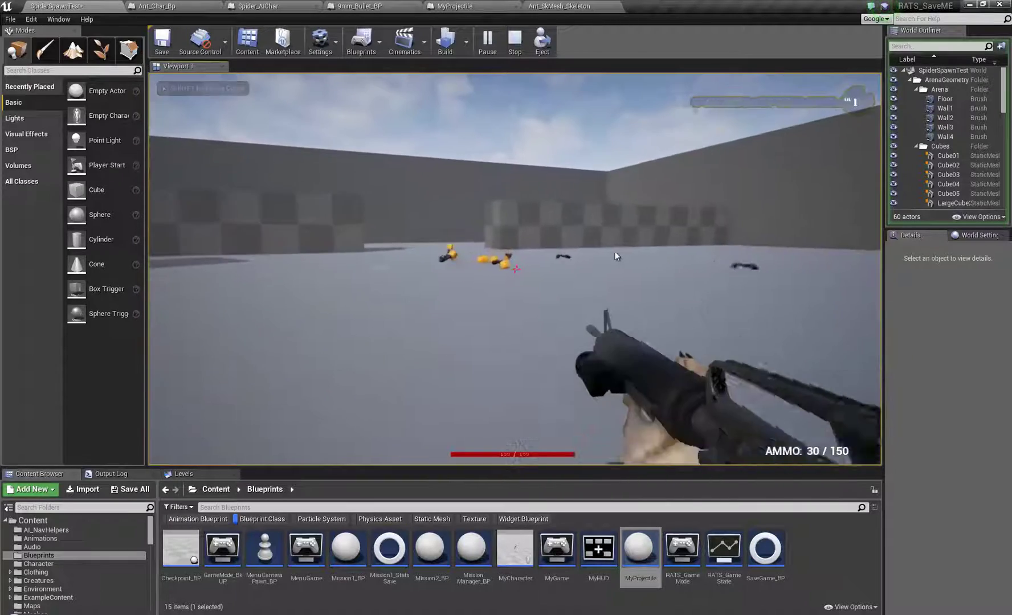
{"action": "left_click", "coordinate": [503, 339]}
{"action": "key", "text": "w"}
{"action": "left_click_drag", "start_coordinate": [503, 339], "coordinate": [441, 449]}
{"action": "key", "text": "w"}
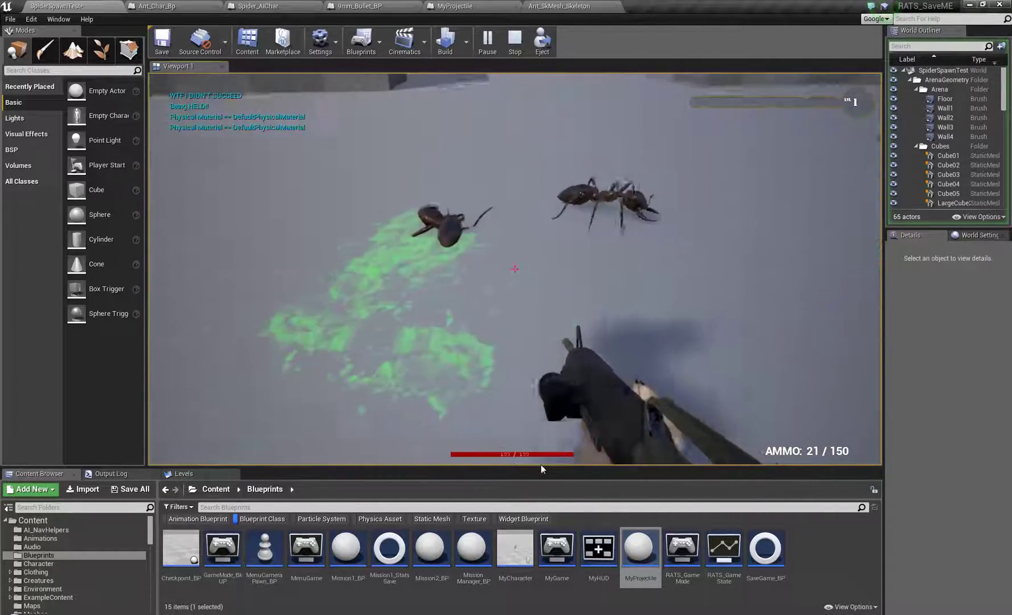
{"action": "key", "text": "w"}
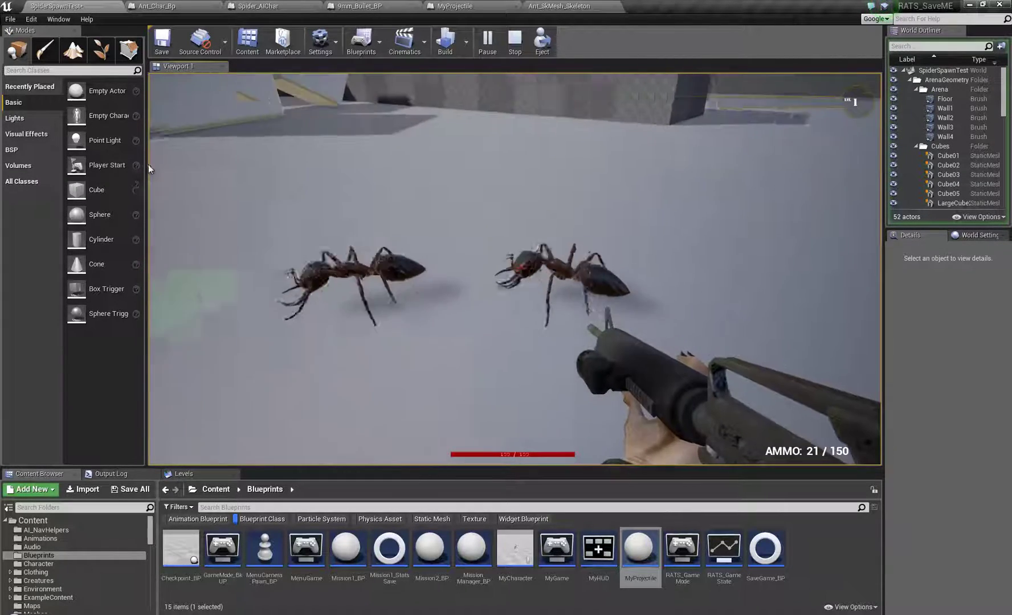
Shoot individual ants at close range, examine their ragdolled bodies, and end the play session.
{"action": "left_click", "coordinate": [148, 170]}
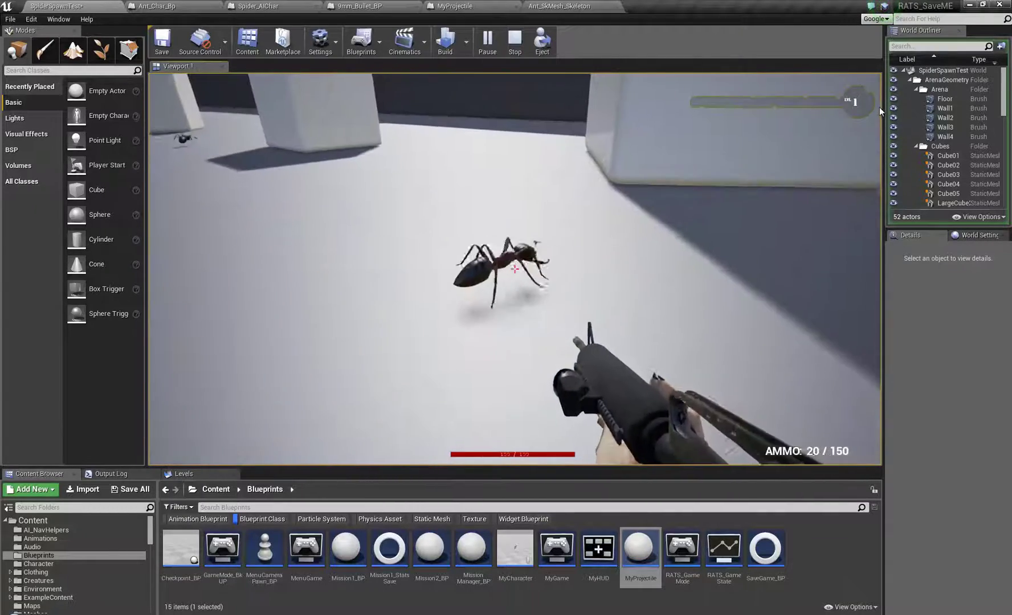
{"action": "left_click", "coordinate": [879, 106]}
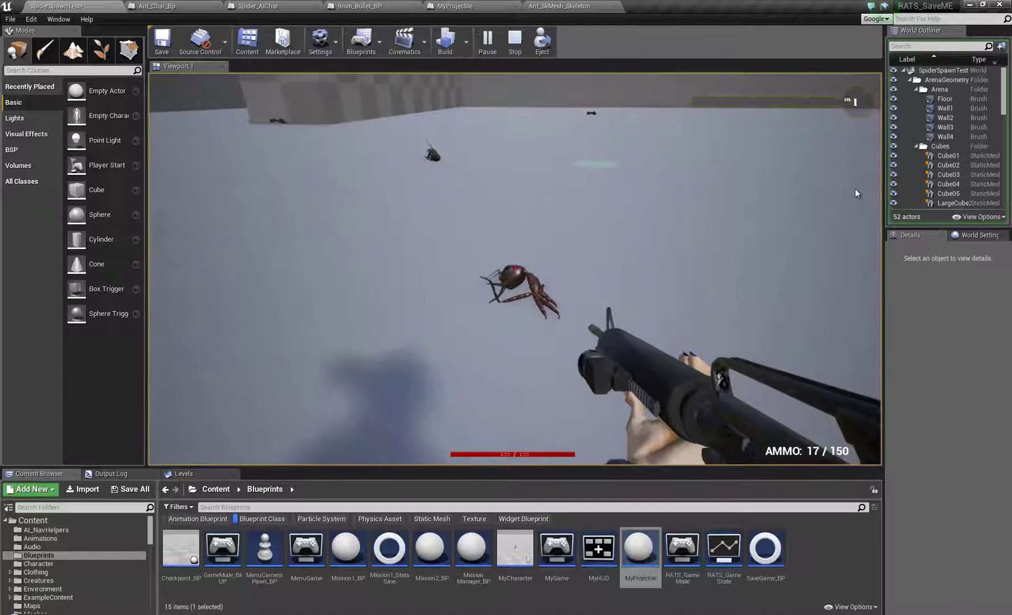
{"action": "left_click", "coordinate": [845, 186]}
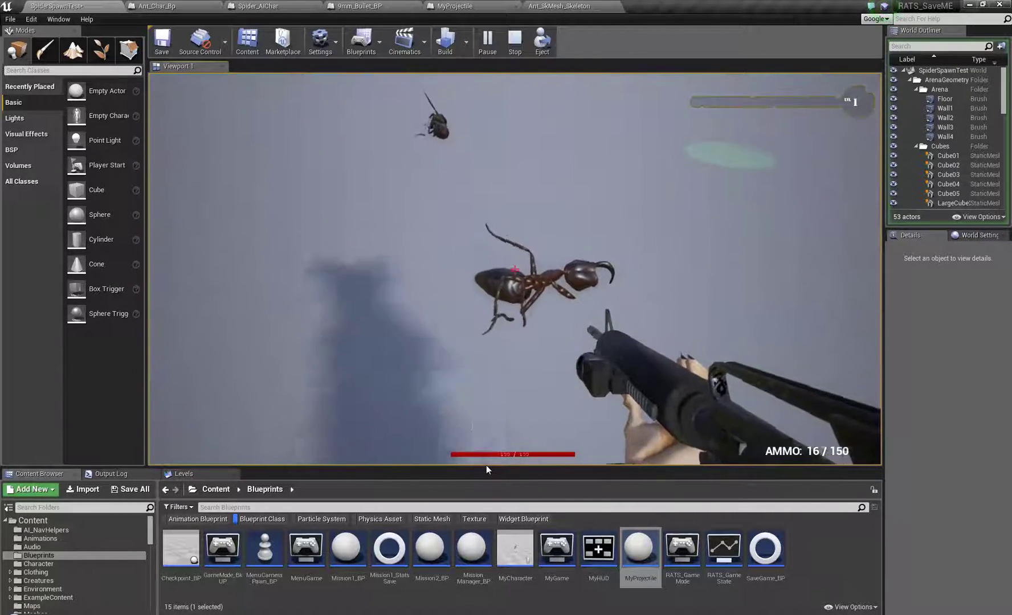
{"action": "key", "text": "Escape"}
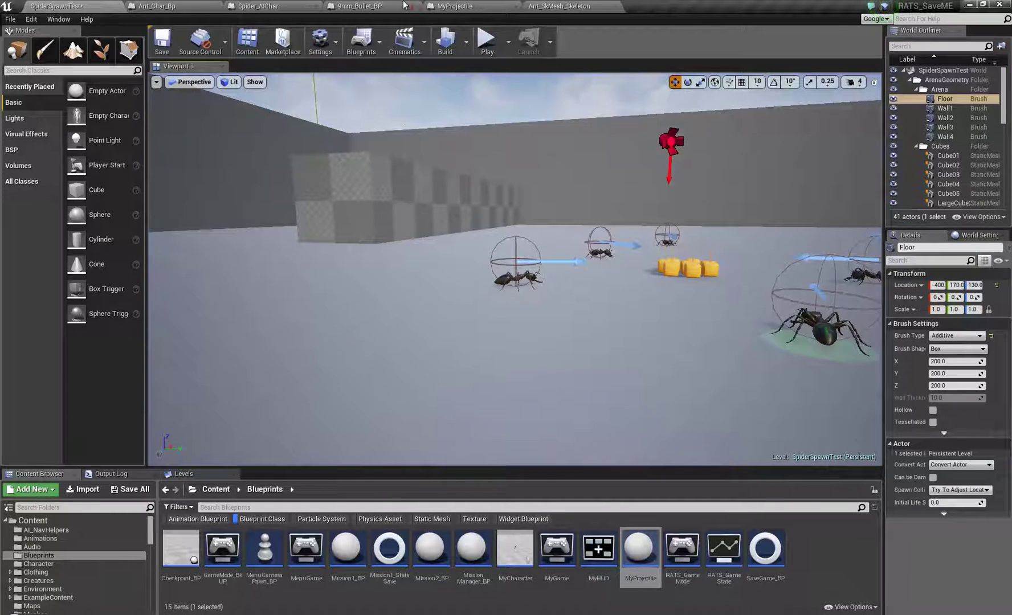
In Ant_Char_Bp's CauseDeath event, add a Set Life Span node after Set All Bodies Simulate Physics with a lifespan of 10.
{"action": "left_click", "coordinate": [154, 6]}
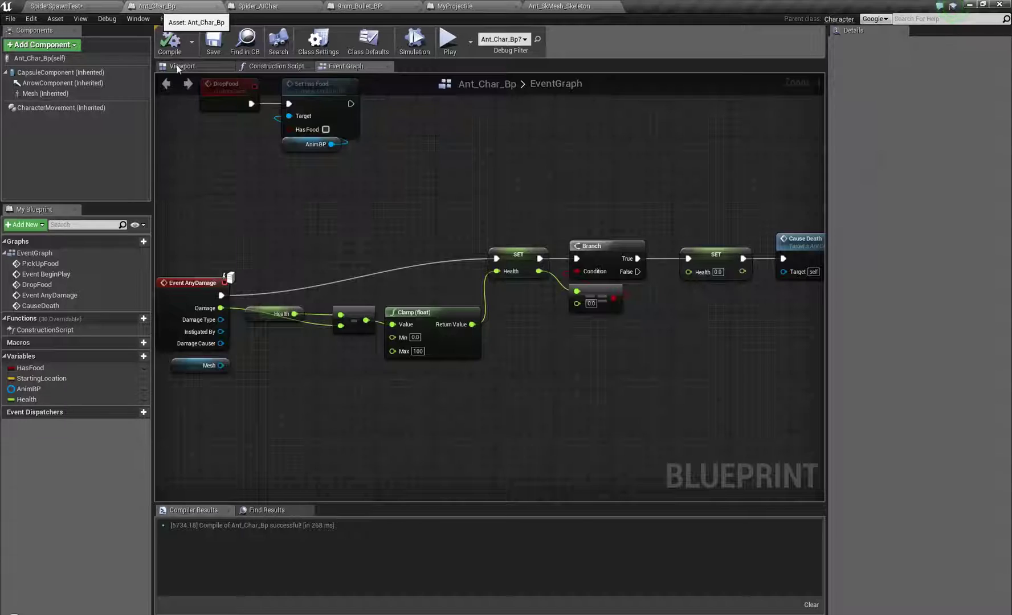
{"action": "right_click_drag", "start_coordinate": [648, 365], "coordinate": [565, 265]}
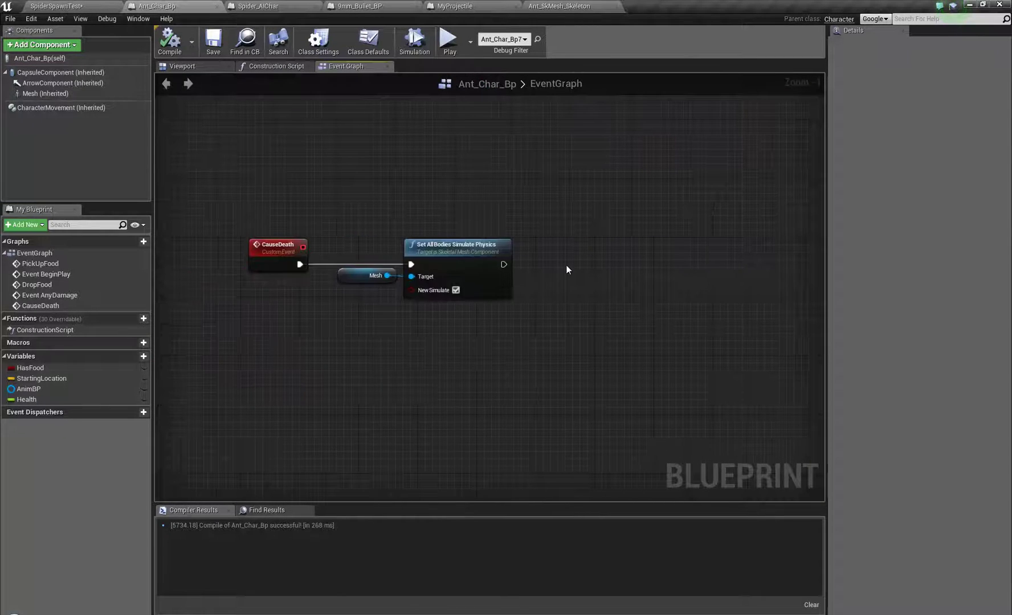
{"action": "scroll", "coordinate": [556, 273], "scroll_direction": "up", "scroll_amount": 1}
{"action": "right_click", "coordinate": [544, 267]}
{"action": "type", "text": "set life"}
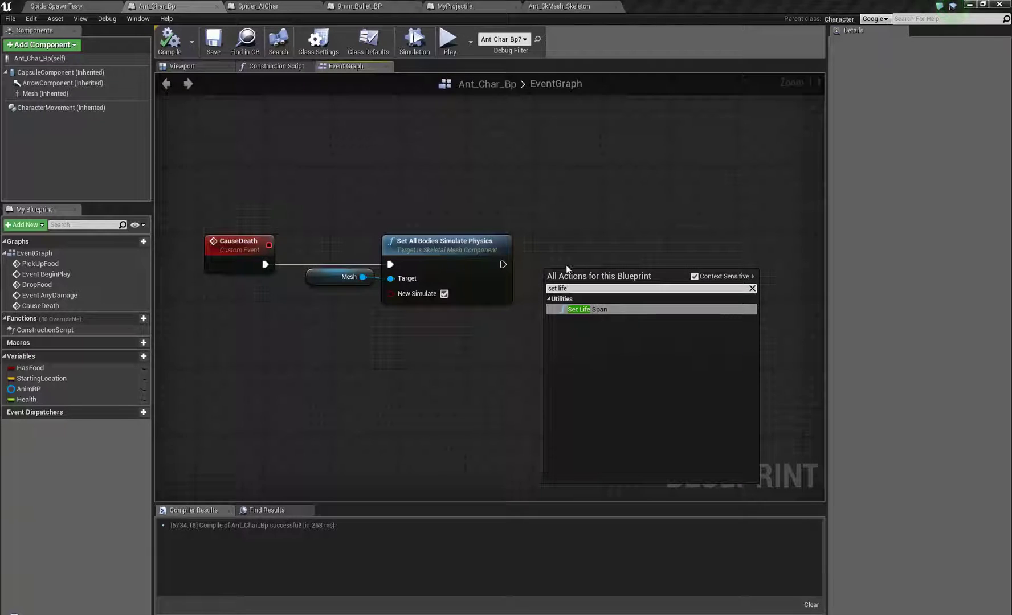
{"action": "left_click", "coordinate": [591, 310]}
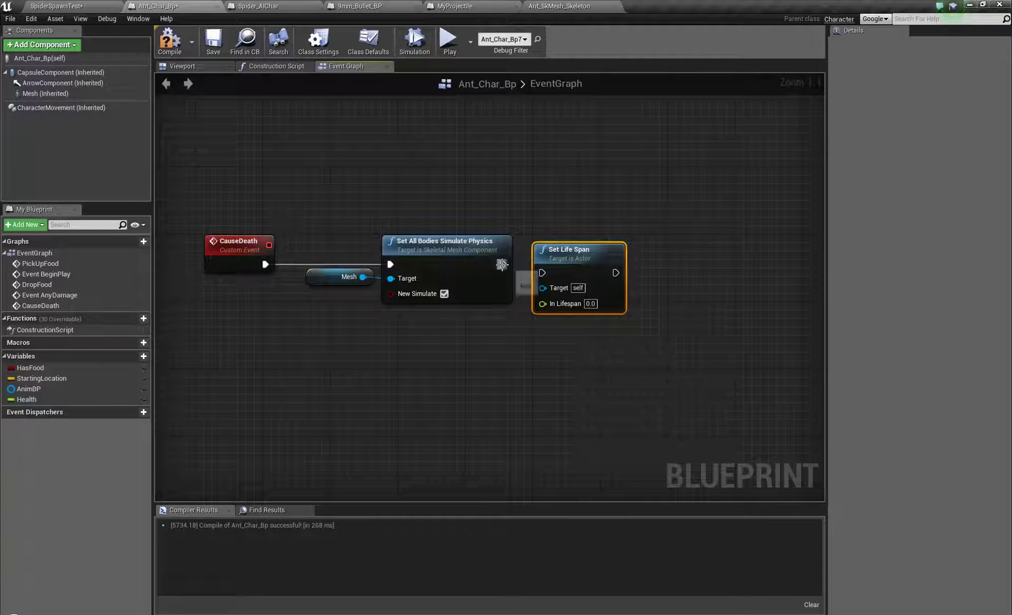
{"action": "left_click_drag", "start_coordinate": [548, 274], "coordinate": [585, 251]}
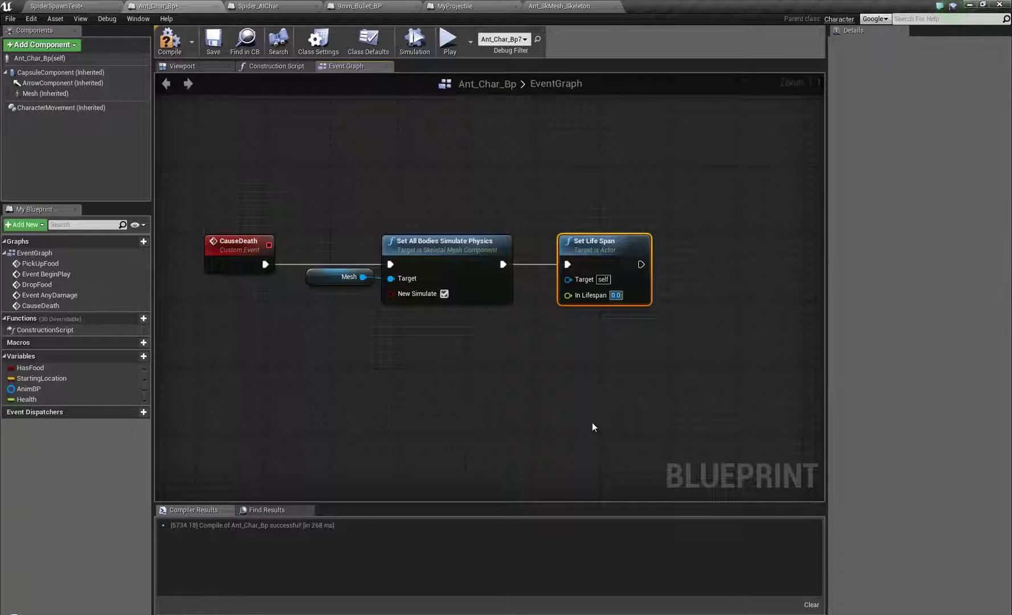
{"action": "type", "text": "10"}
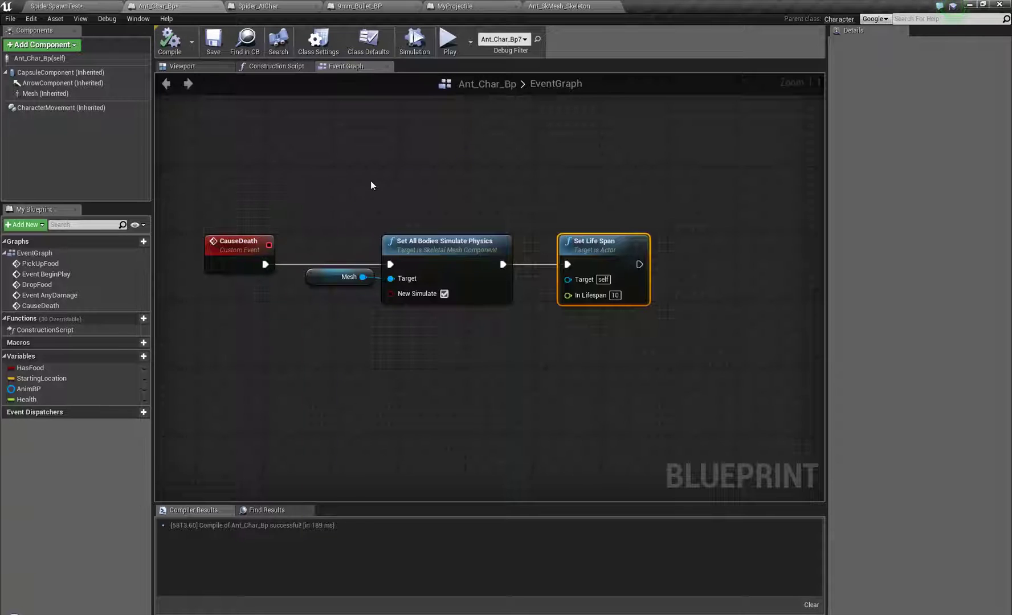
Move the Set Life Span node slightly farther from Set All Bodies Simulate Physics and clear the selection.
{"action": "right_click_drag", "start_coordinate": [370, 185], "coordinate": [430, 197]}
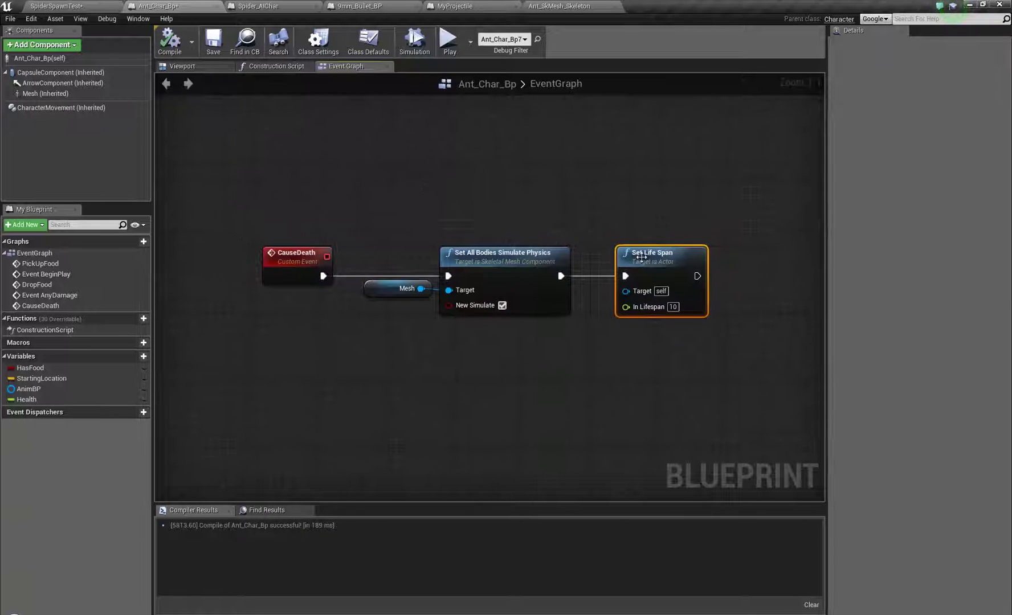
{"action": "left_click_drag", "start_coordinate": [641, 257], "coordinate": [659, 248]}
{"action": "left_click_drag", "start_coordinate": [642, 300], "coordinate": [542, 392]}
{"action": "left_click", "coordinate": [484, 347]}
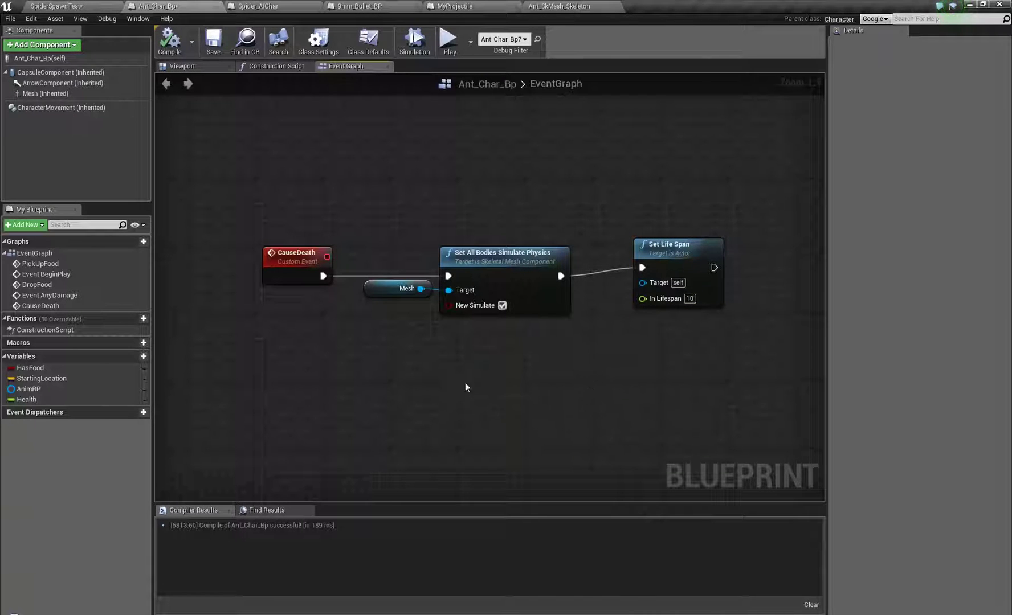
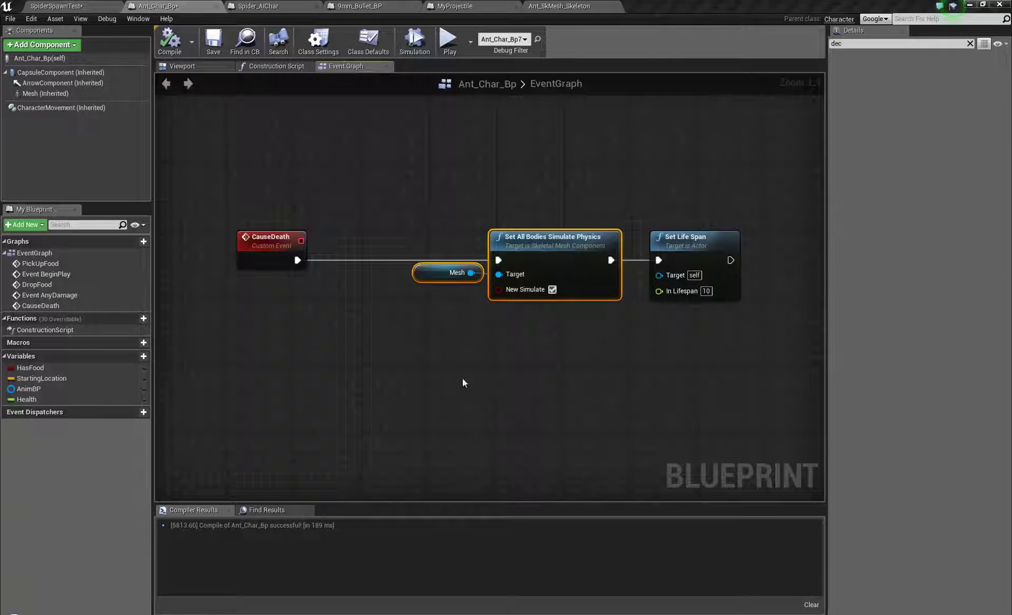
Compile and save the ant blueprint with the CauseDeath changes, and return to the SpiderSpawnTest level.
{"action": "right_click_drag", "start_coordinate": [403, 368], "coordinate": [376, 367]}
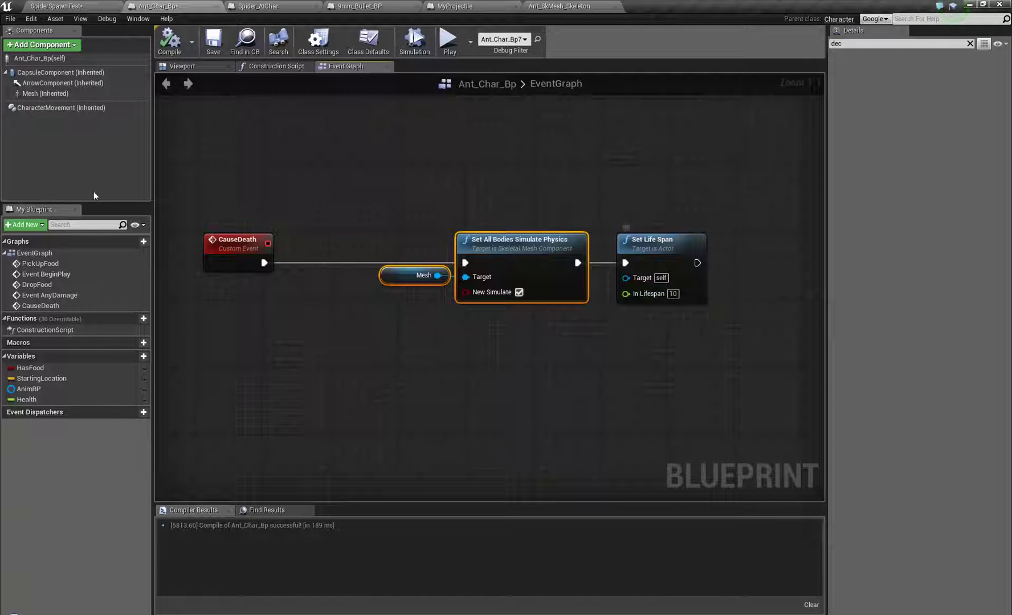
{"action": "left_click", "coordinate": [170, 40]}
{"action": "left_click", "coordinate": [213, 40]}
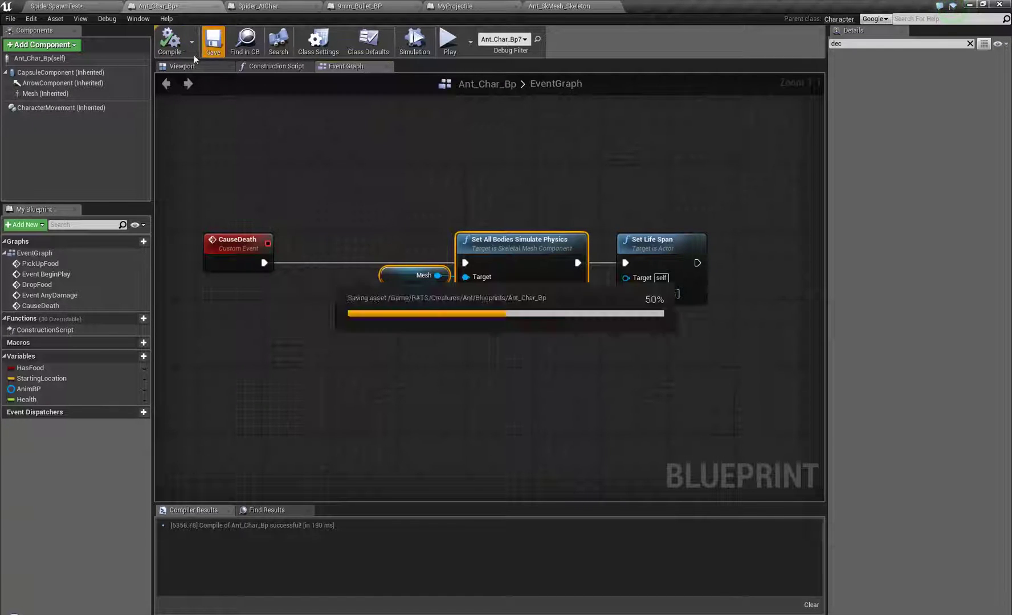
{"action": "right_click_drag", "start_coordinate": [483, 161], "coordinate": [502, 185]}
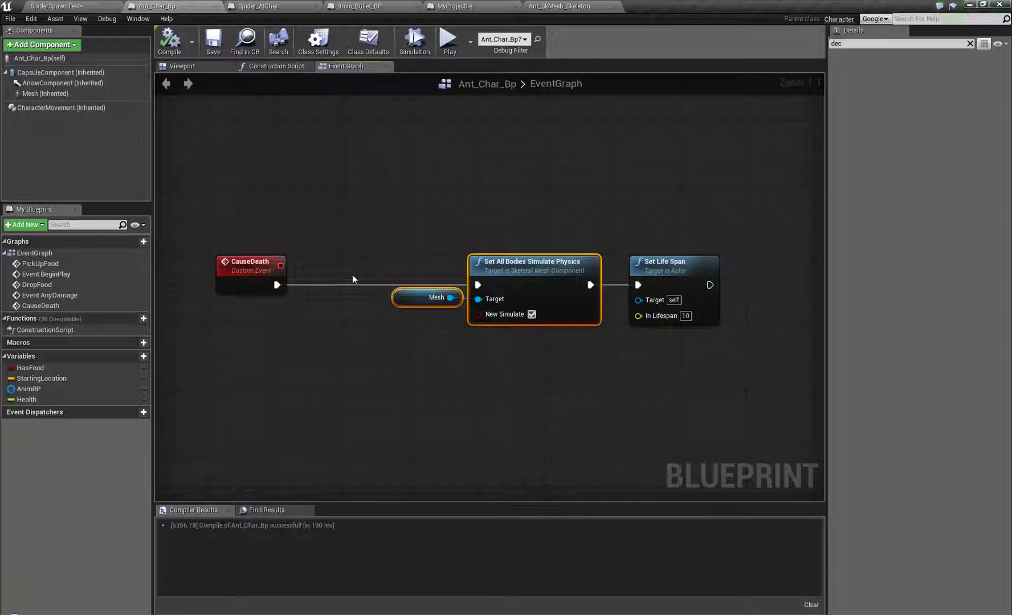
{"action": "left_click", "coordinate": [57, 6]}
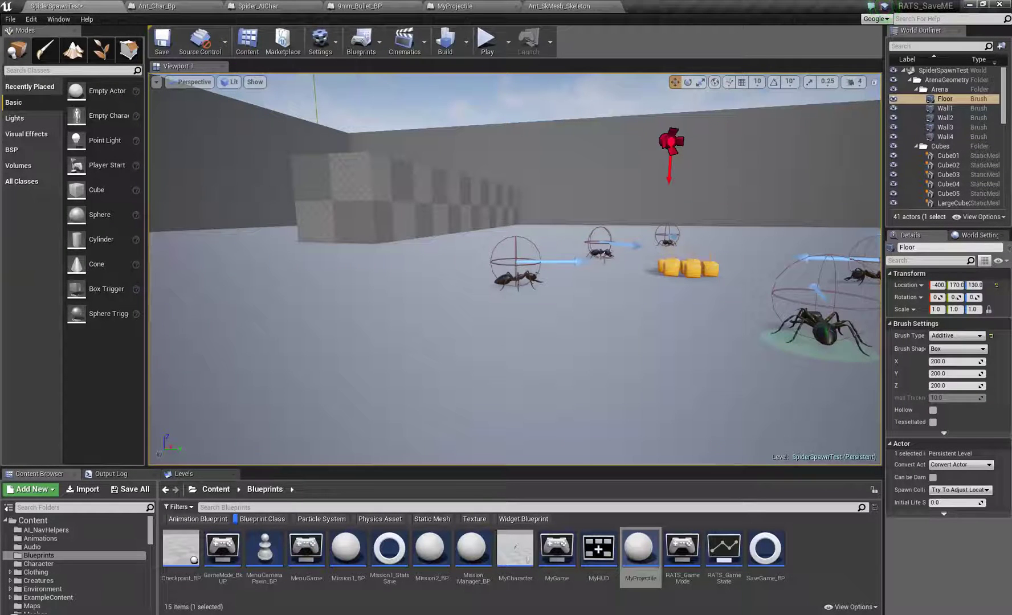
Examine the cluster of cheese blocks in the arena and select CheeseBlock6's static mesh component.
{"action": "key", "text": "w"}
{"action": "right_click_drag", "start_coordinate": [627, 274], "coordinate": [6, 313]}
{"action": "key", "text": "a"}
{"action": "key", "text": "s"}
{"action": "key", "text": "w"}
{"action": "key", "text": "d"}
{"action": "key", "text": "s"}
{"action": "key", "text": "w"}
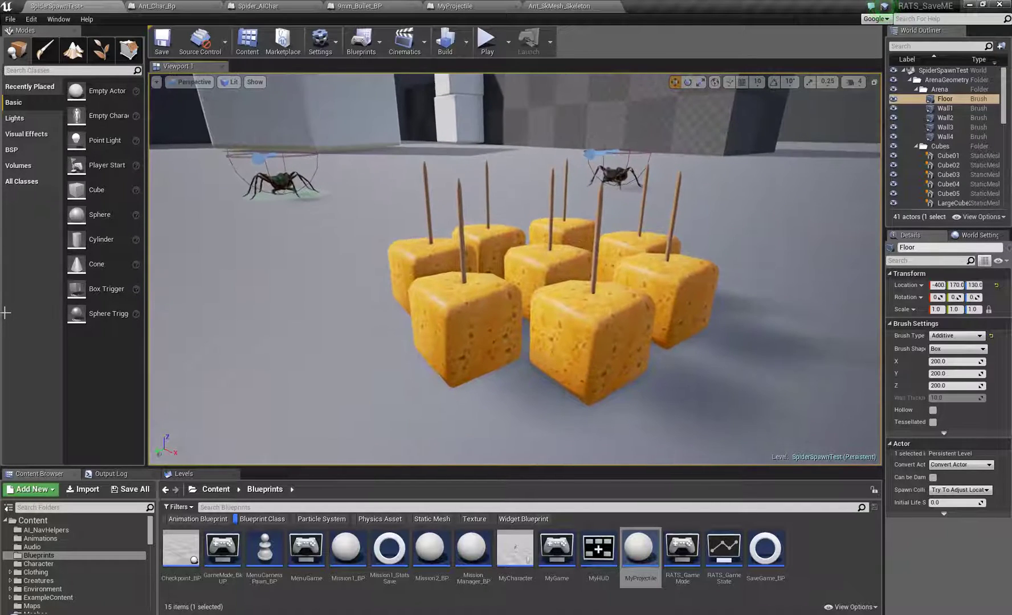
{"action": "left_click", "coordinate": [594, 345]}
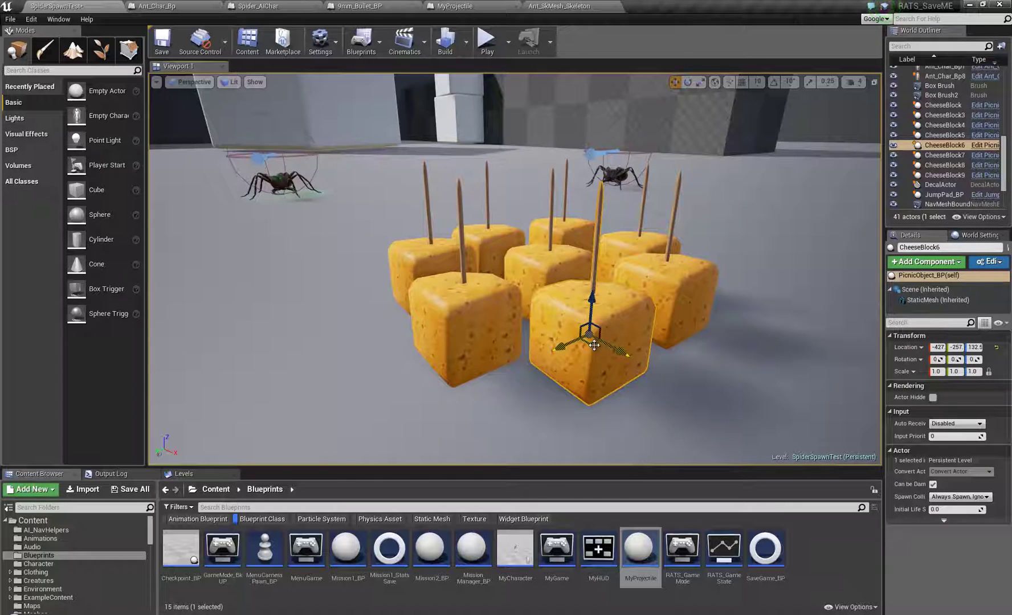
{"action": "left_click", "coordinate": [925, 302]}
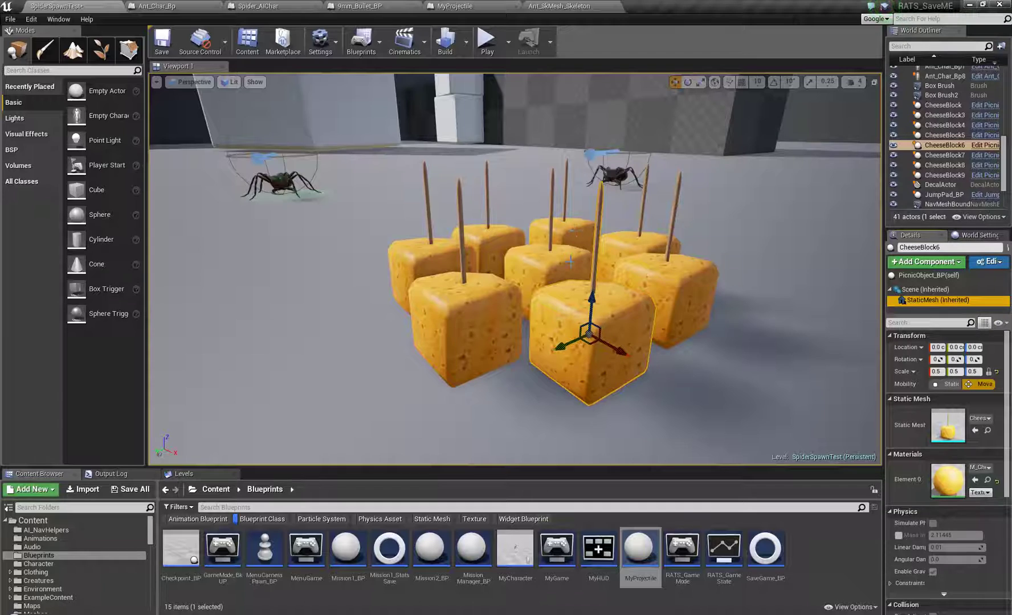
Examine the ants placed around the cheese up close, including their bodies and collision capsules.
{"action": "left_click_drag", "start_coordinate": [566, 313], "coordinate": [823, 276]}
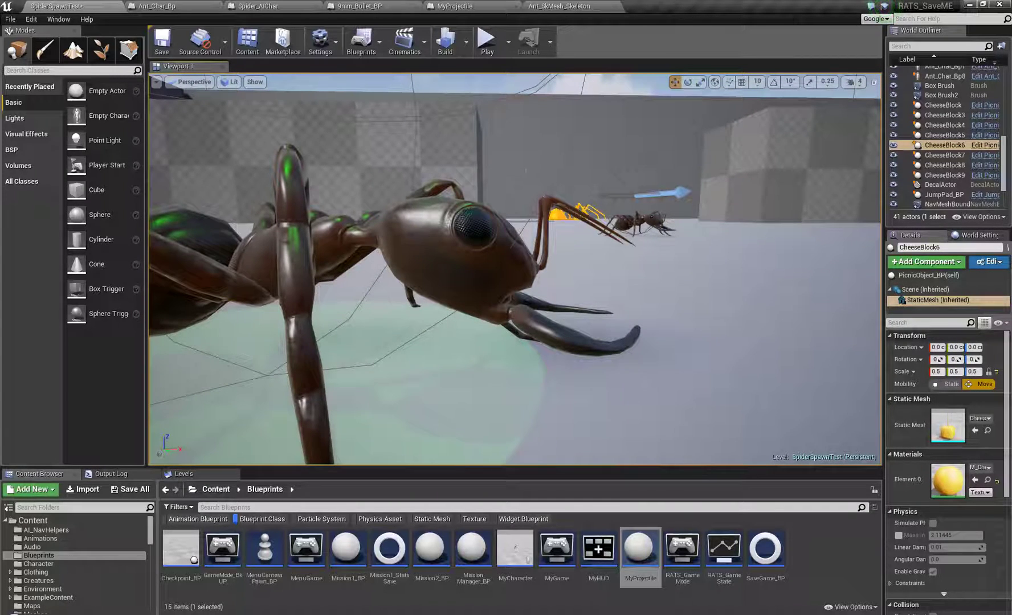
{"action": "key", "text": "s"}
{"action": "right_click_drag", "start_coordinate": [553, 343], "coordinate": [523, 349]}
{"action": "key", "text": "w"}
{"action": "key", "text": "a"}
{"action": "key", "text": "s"}
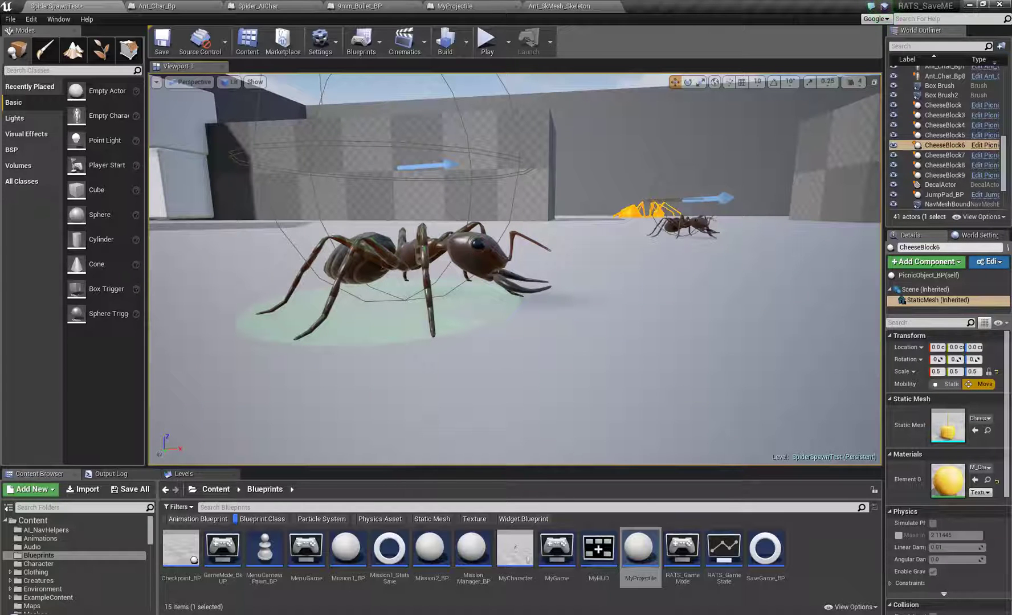
{"action": "right_click_drag", "start_coordinate": [375, 308], "coordinate": [541, 337]}
{"action": "key", "text": "s"}
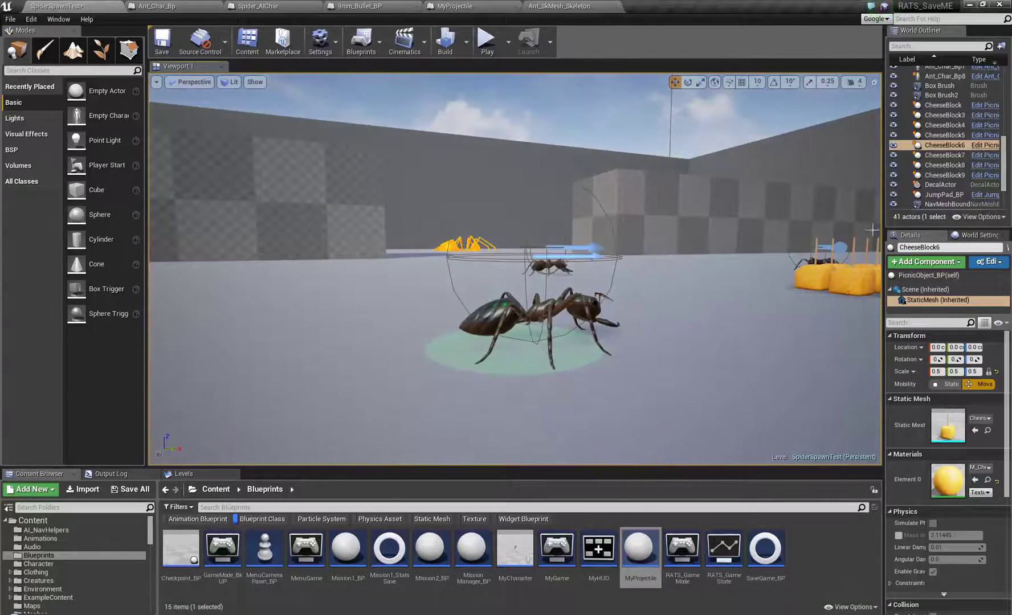
Inspect the cheese cluster from the opposite side and select CheeseBlock8.
{"action": "key", "text": "w"}
{"action": "mouse_move", "coordinate": [629, 314]}
{"action": "right_mouse_down"}
{"action": "mouse_move", "coordinate": [695, 310]}
{"action": "mouse_move", "coordinate": [395, 346]}
{"action": "mouse_move", "coordinate": [473, 348]}
{"action": "mouse_move", "coordinate": [541, 319]}
{"action": "mouse_move", "coordinate": [579, 108]}
{"action": "mouse_move", "coordinate": [593, 154]}
{"action": "mouse_move", "coordinate": [621, 171]}
{"action": "mouse_move", "coordinate": [741, 199]}
{"action": "mouse_move", "coordinate": [655, 196]}
{"action": "mouse_move", "coordinate": [639, 322]}
{"action": "mouse_move", "coordinate": [629, 313]}
{"action": "mouse_move", "coordinate": [648, 330]}
{"action": "mouse_move", "coordinate": [621, 319]}
{"action": "right_mouse_up"}
{"action": "key", "text": "d"}
{"action": "key", "text": "s"}
{"action": "key", "text": "s"}
{"action": "key", "text": "a"}
{"action": "key", "text": "w"}
{"action": "key", "text": "w"}
{"action": "key", "text": "d"}
{"action": "key", "text": "s"}
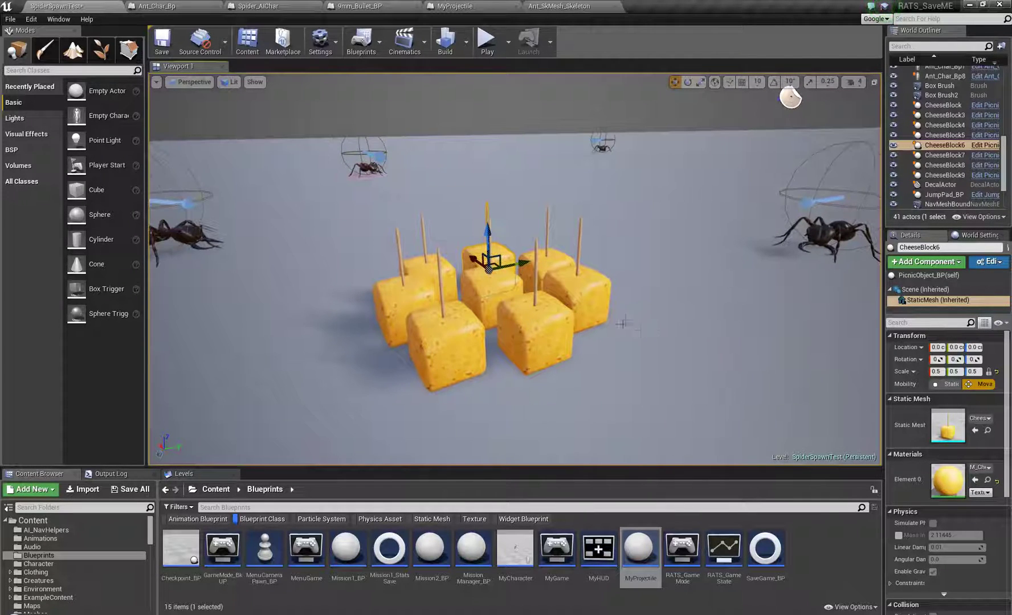
{"action": "left_click", "coordinate": [590, 295]}
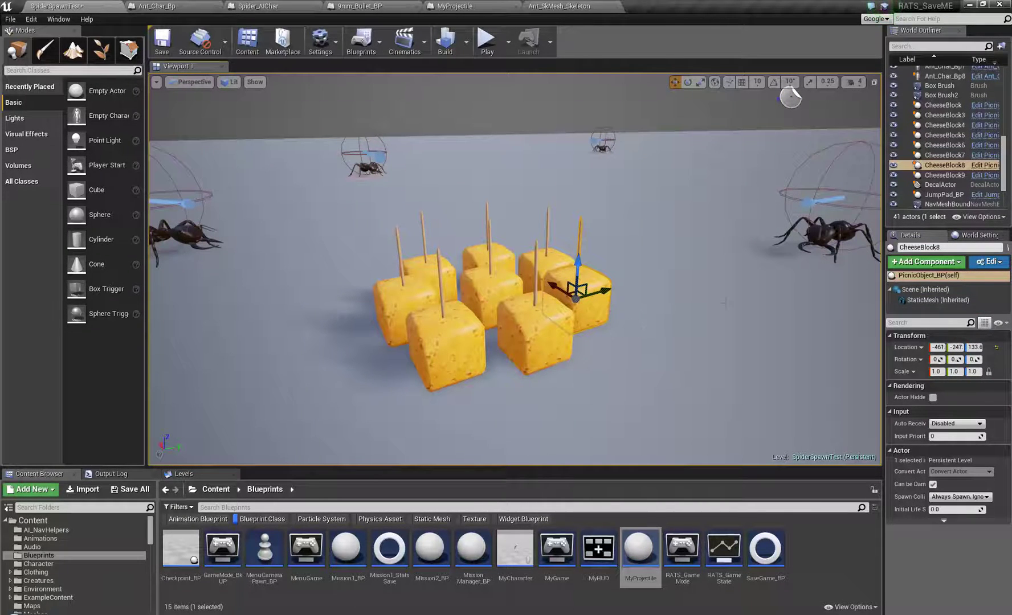
Examine from above how the ants are arranged around the cheese cluster in the arena.
{"action": "right_click_drag", "start_coordinate": [691, 356], "coordinate": [444, 382]}
{"action": "right_click_drag", "start_coordinate": [731, 320], "coordinate": [615, 339]}
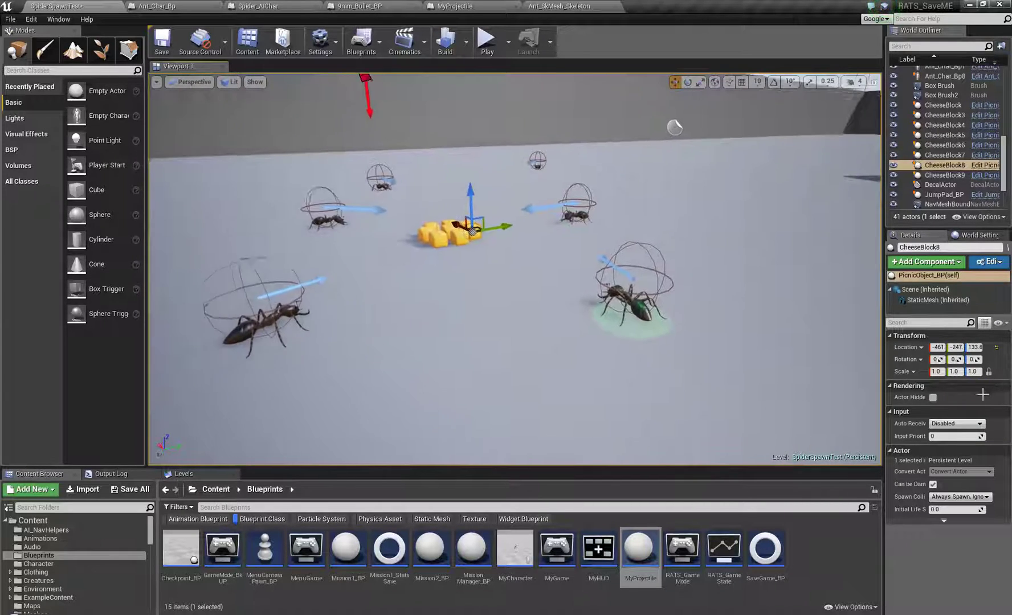
{"action": "right_click_drag", "start_coordinate": [872, 399], "coordinate": [804, 399]}
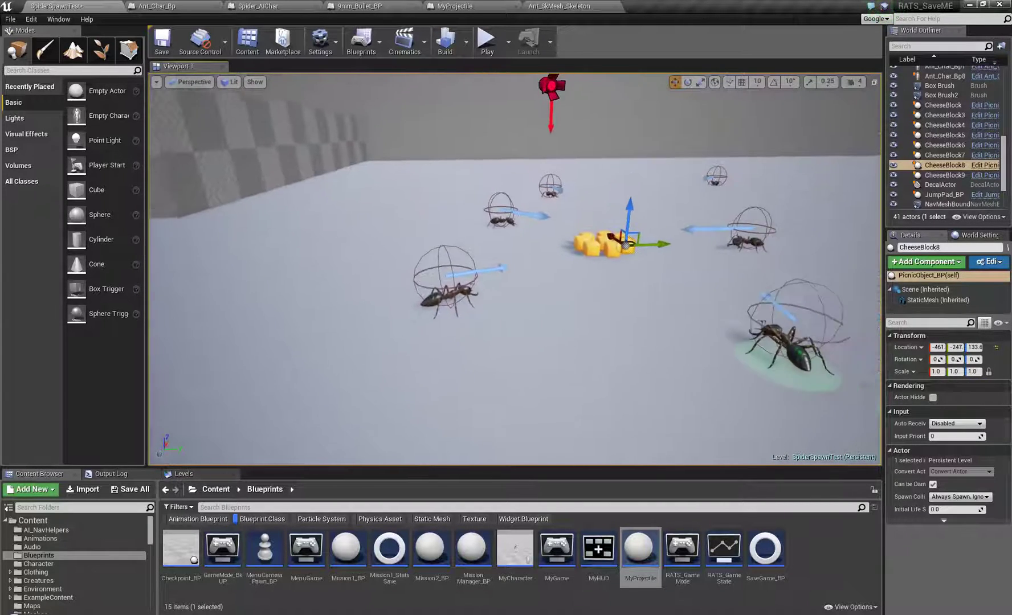
{"action": "right_click_drag", "start_coordinate": [735, 373], "coordinate": [544, 431]}
{"action": "key", "text": "f"}
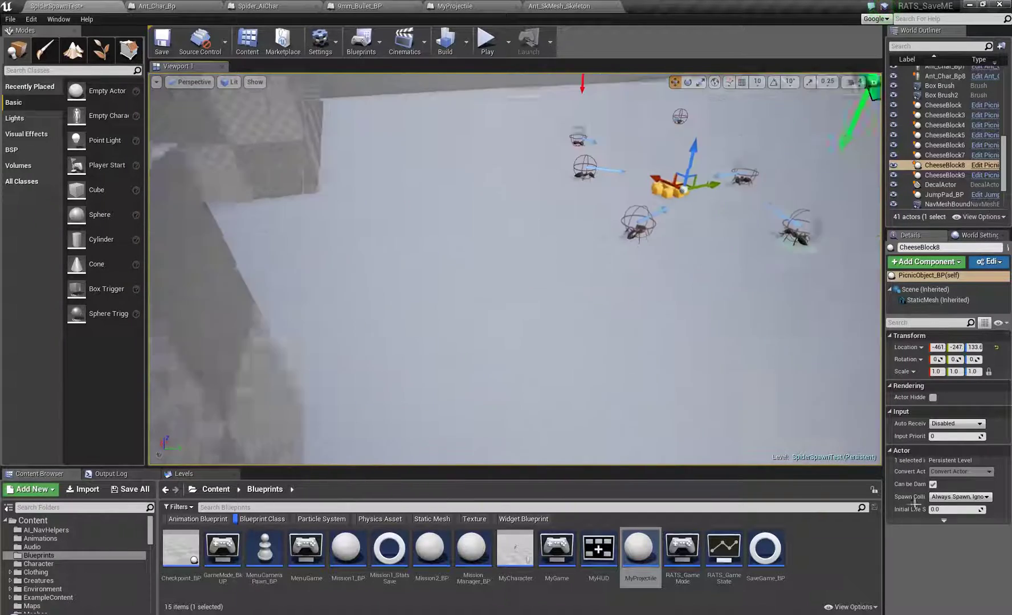
{"action": "right_click_drag", "start_coordinate": [664, 411], "coordinate": [663, 400]}
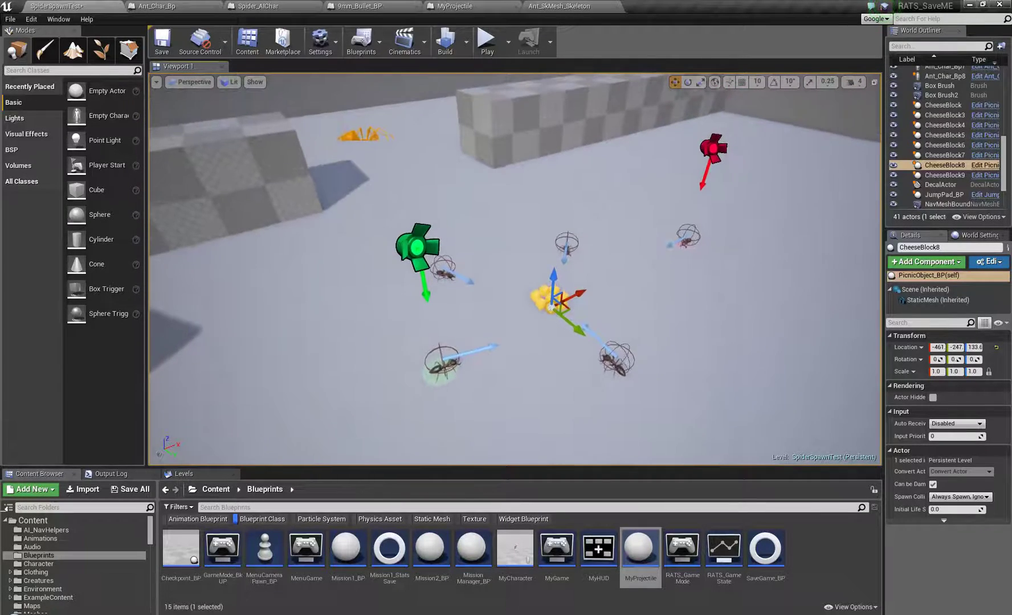
{"action": "right_click_drag", "start_coordinate": [570, 315], "coordinate": [523, 336]}
{"action": "scroll", "coordinate": [522, 335], "scroll_direction": "up", "scroll_amount": 5}
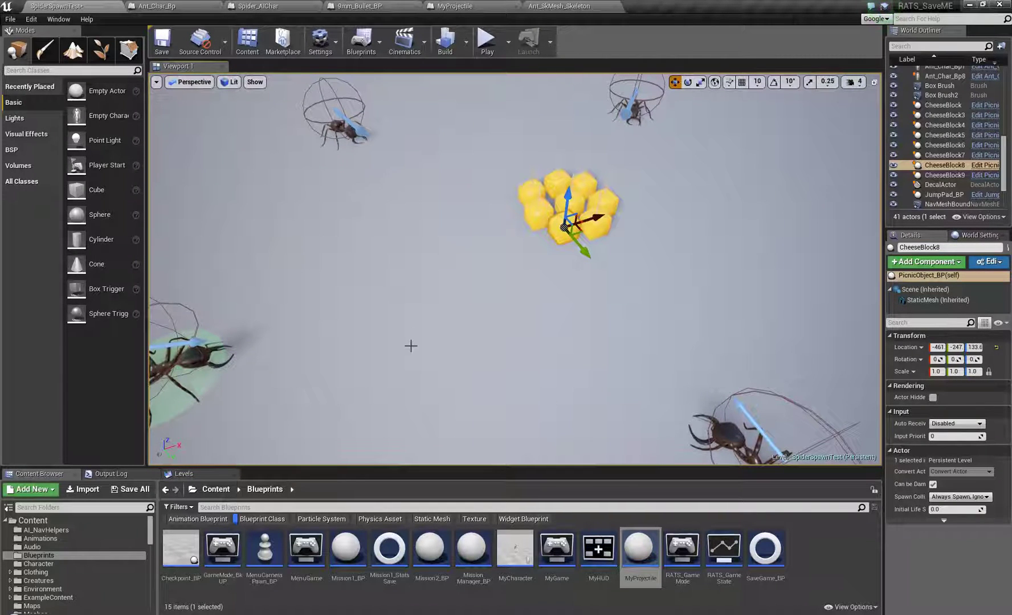
{"action": "scroll", "coordinate": [425, 368], "scroll_direction": "down", "scroll_amount": 2}
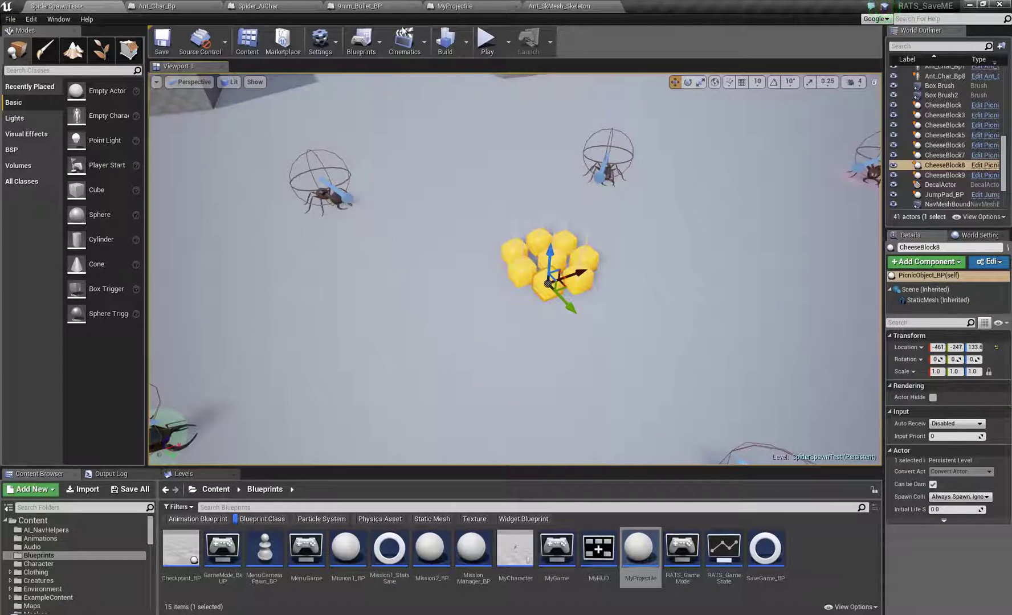
Open Ant_Char_Bp's event graph and review the PickUpFood, DropFood, AnyDamage and CauseDeath event chains.
{"action": "left_click", "coordinate": [194, 5]}
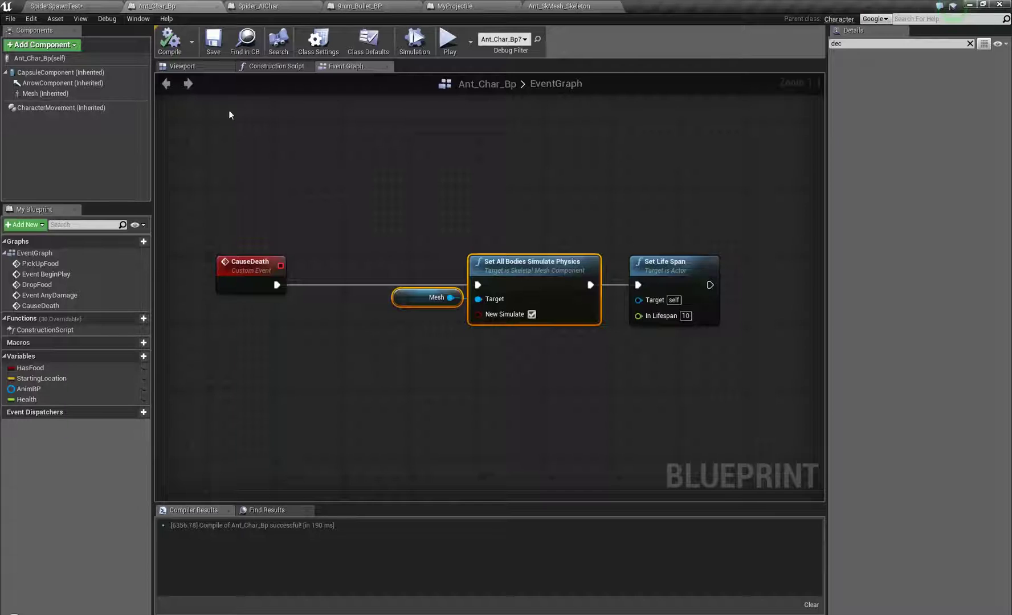
{"action": "scroll", "coordinate": [400, 306], "scroll_direction": "down", "scroll_amount": 5}
{"action": "scroll", "coordinate": [802, 228], "scroll_direction": "up", "scroll_amount": 3}
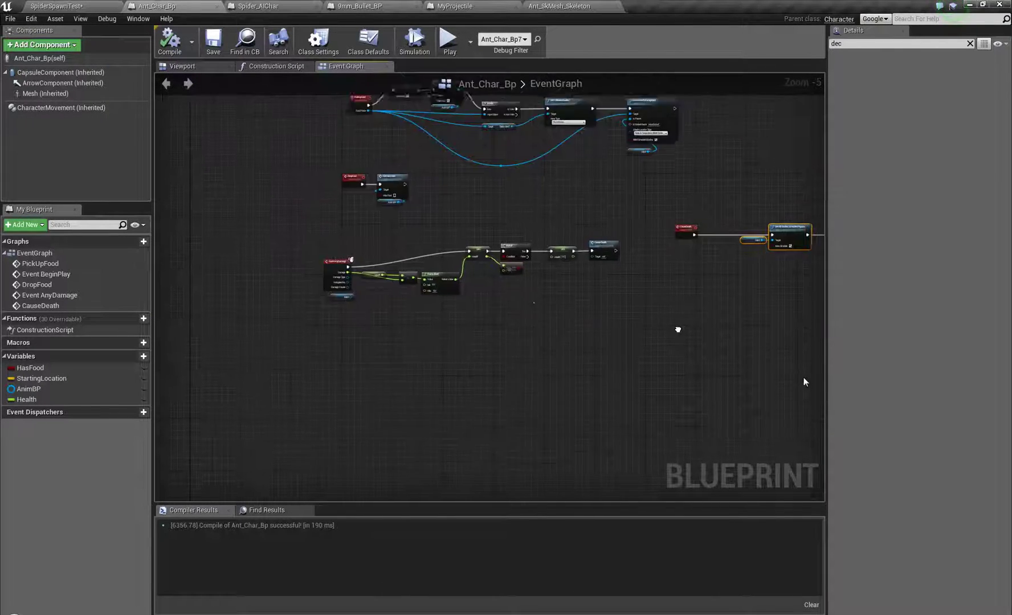
{"action": "right_click_drag", "start_coordinate": [523, 405], "coordinate": [471, 440]}
{"action": "scroll", "coordinate": [472, 440], "scroll_direction": "down", "scroll_amount": 2}
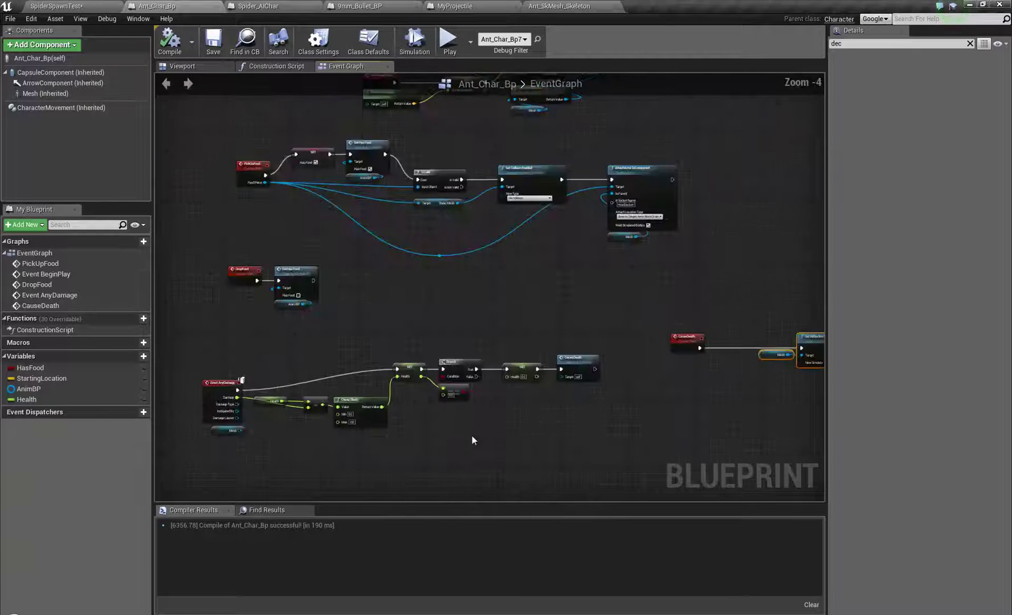
Move the CauseDeath event chain into the empty space beside the DropFood nodes, above the Event AnyDamage chain.
{"action": "right_click_drag", "start_coordinate": [637, 410], "coordinate": [524, 390]}
{"action": "left_click_drag", "start_coordinate": [551, 357], "coordinate": [794, 275]}
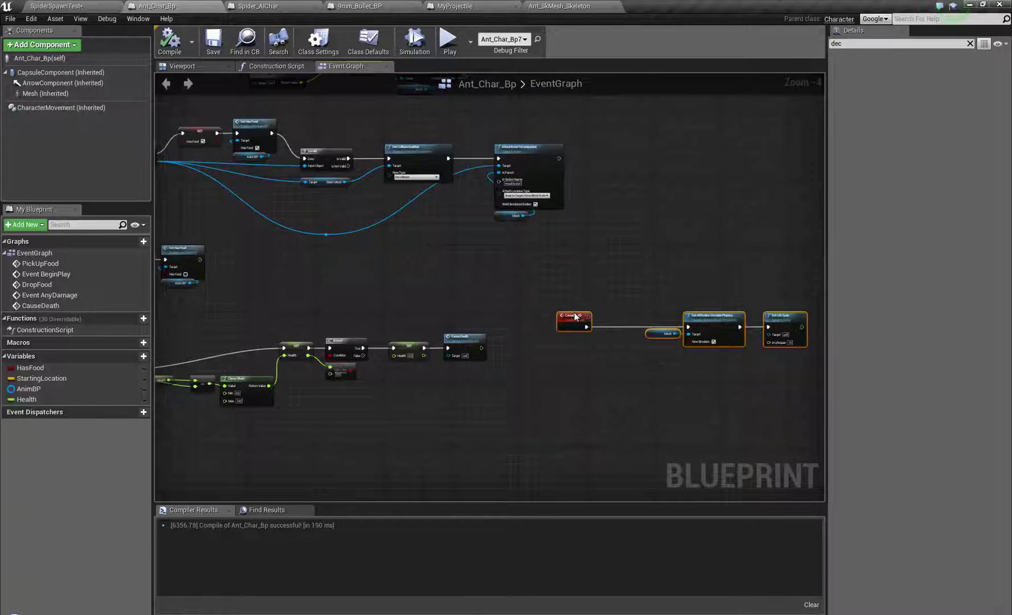
{"action": "left_click_drag", "start_coordinate": [574, 312], "coordinate": [260, 265]}
Move the DropFood event with its Set Has Food and Anim BP nodes up and away from the CauseDeath chain.
{"action": "scroll", "coordinate": [395, 323], "scroll_direction": "up", "scroll_amount": 5}
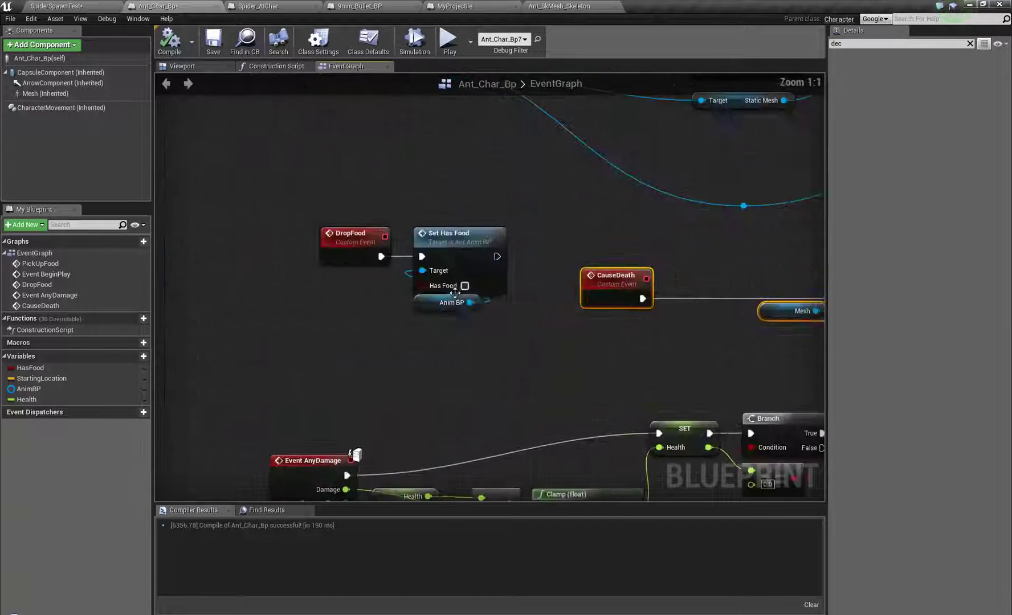
{"action": "right_click_drag", "start_coordinate": [489, 363], "coordinate": [526, 384]}
{"action": "left_click_drag", "start_coordinate": [278, 373], "coordinate": [582, 225]}
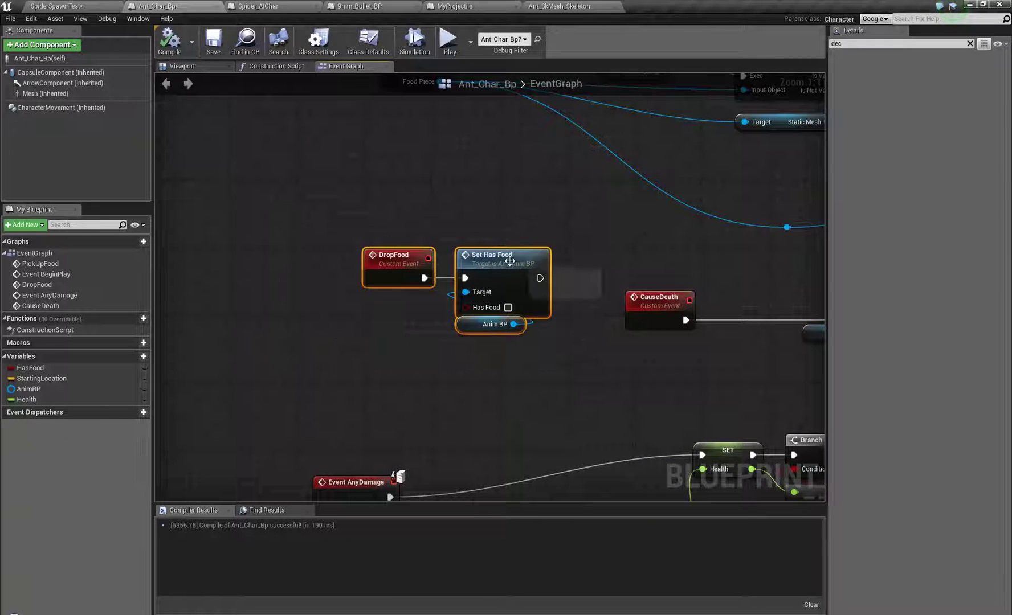
{"action": "left_click_drag", "start_coordinate": [509, 261], "coordinate": [441, 196]}
{"action": "right_click_drag", "start_coordinate": [481, 138], "coordinate": [384, 294]}
{"action": "scroll", "coordinate": [316, 281], "scroll_direction": "down", "scroll_amount": 3}
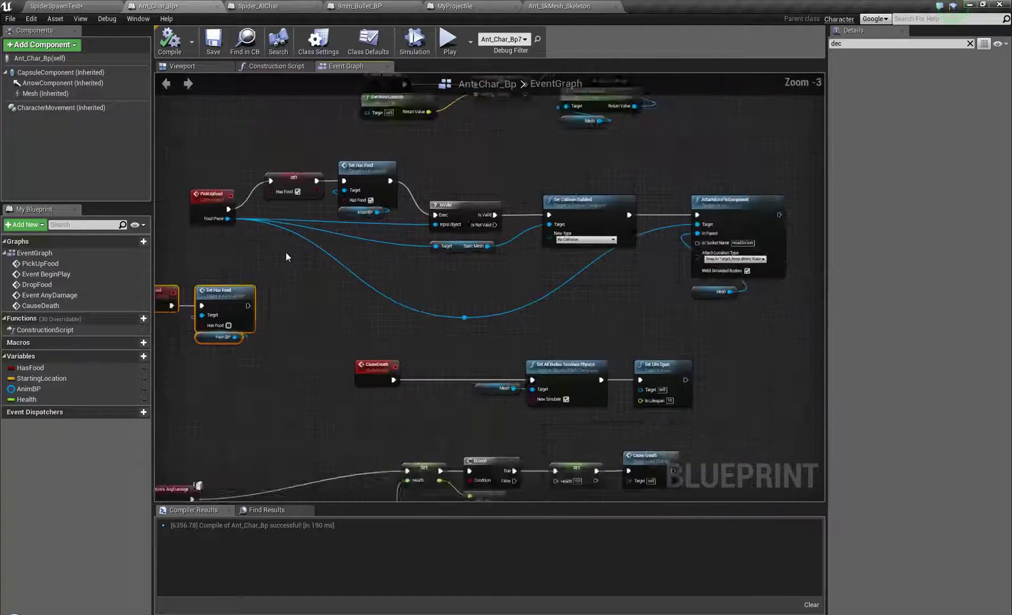
Move the Event AnyDamage and CauseDeath chains further down to leave more space below the PickUpFood chain.
{"action": "scroll", "coordinate": [285, 253], "scroll_direction": "down", "scroll_amount": 1}
{"action": "right_click_drag", "start_coordinate": [285, 253], "coordinate": [441, 271]}
{"action": "scroll", "coordinate": [443, 273], "scroll_direction": "up", "scroll_amount": 2}
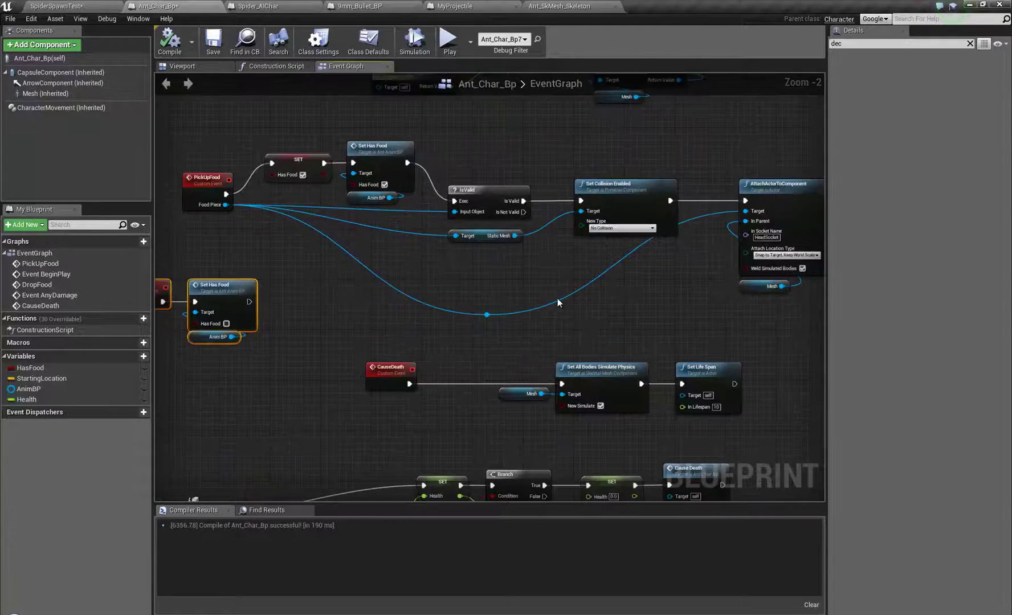
{"action": "right_click_drag", "start_coordinate": [557, 298], "coordinate": [584, 196]}
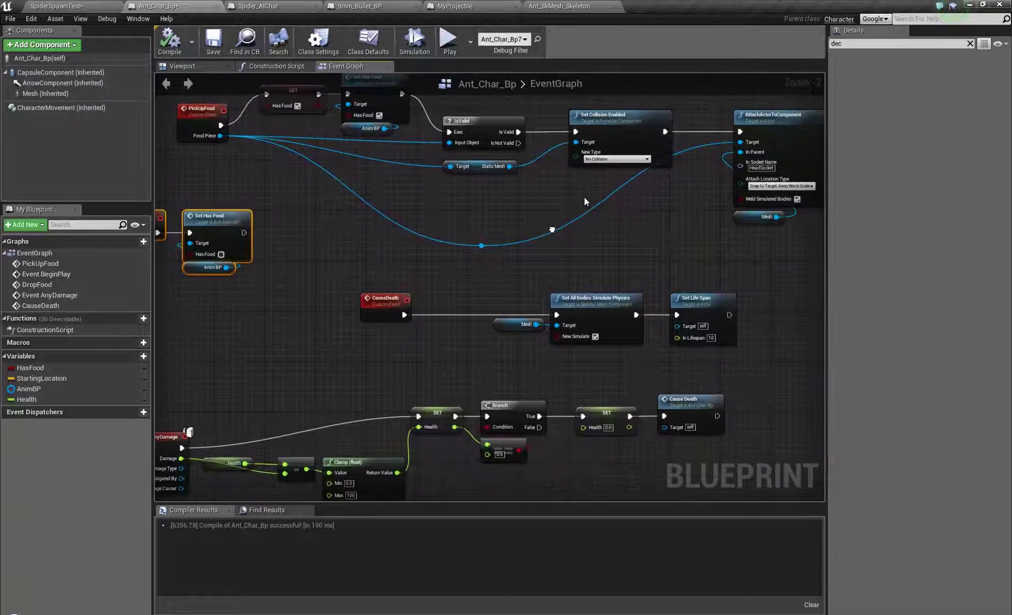
{"action": "scroll", "coordinate": [491, 315], "scroll_direction": "down", "scroll_amount": 3}
{"action": "left_click_drag", "start_coordinate": [312, 444], "coordinate": [600, 463]}
{"action": "scroll", "coordinate": [523, 352], "scroll_direction": "up", "scroll_amount": 3}
{"action": "left_click_drag", "start_coordinate": [349, 350], "coordinate": [699, 383]}
Reposition the DropFood group below PickUpFood and space Set Has Food and Anim BP further from the DropFood event.
{"action": "right_click_drag", "start_coordinate": [453, 313], "coordinate": [646, 324]}
{"action": "left_click_drag", "start_coordinate": [214, 298], "coordinate": [436, 250]}
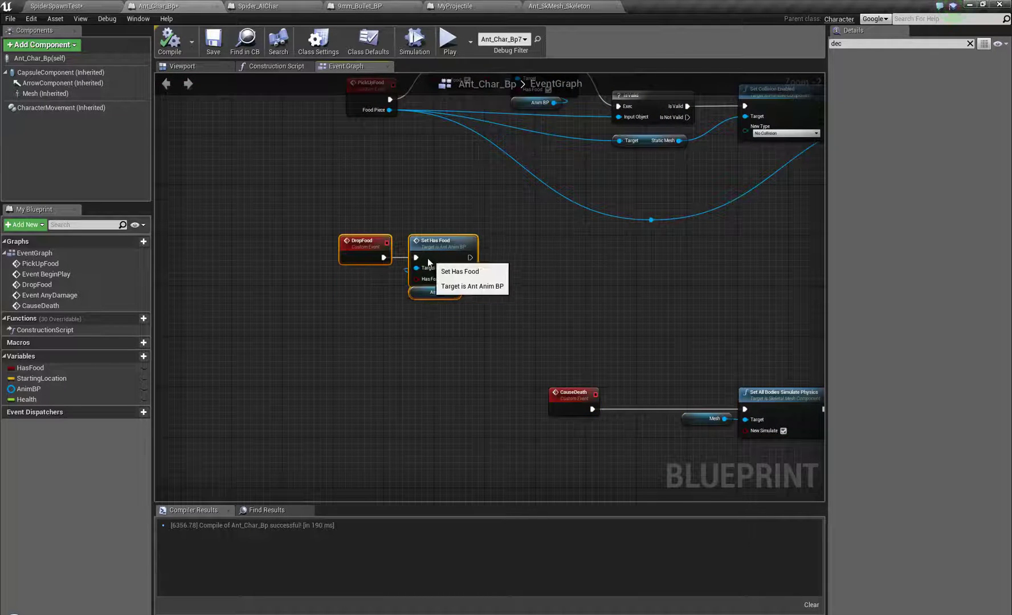
{"action": "right_click_drag", "start_coordinate": [531, 284], "coordinate": [462, 265]}
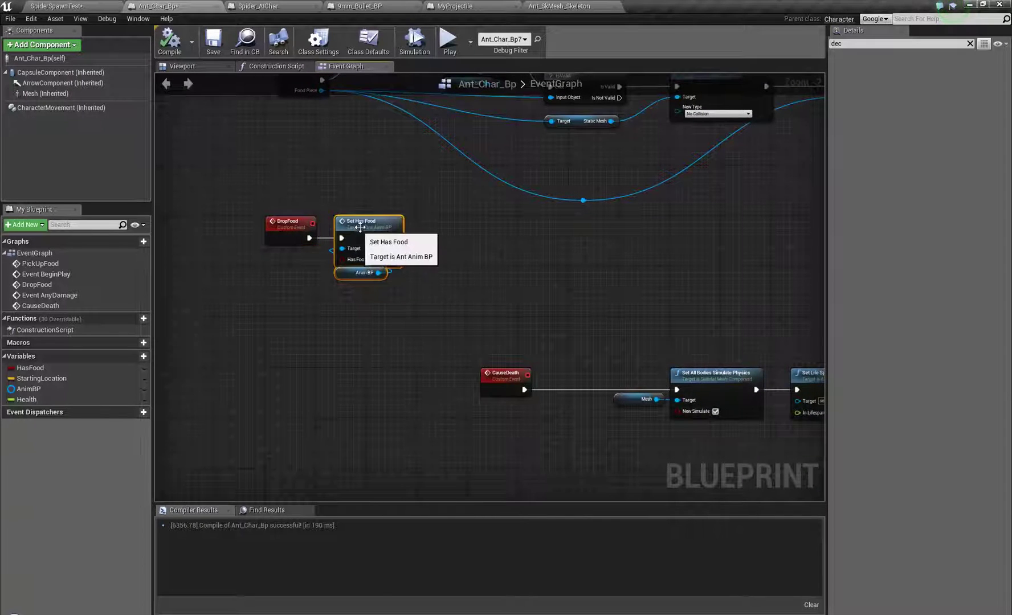
{"action": "left_click_drag", "start_coordinate": [361, 227], "coordinate": [412, 227]}
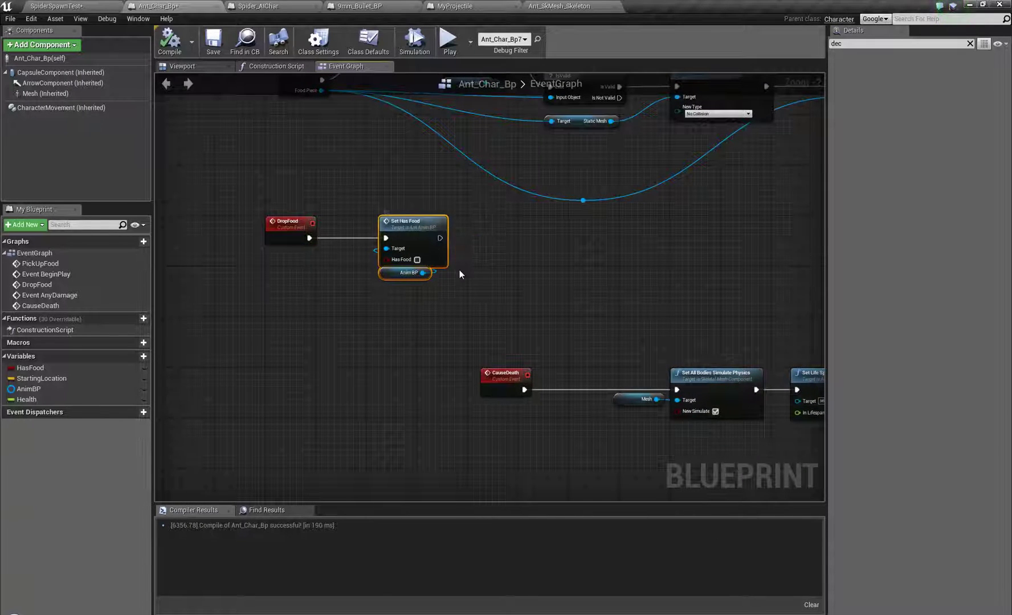
{"action": "right_click_drag", "start_coordinate": [485, 274], "coordinate": [529, 282]}
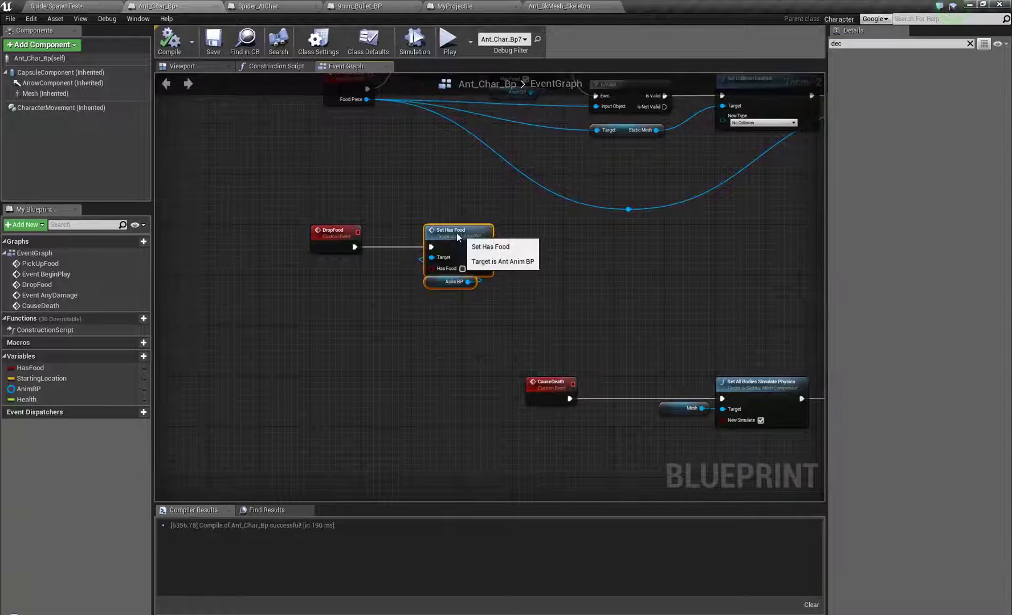
{"action": "left_click_drag", "start_coordinate": [456, 233], "coordinate": [447, 232]}
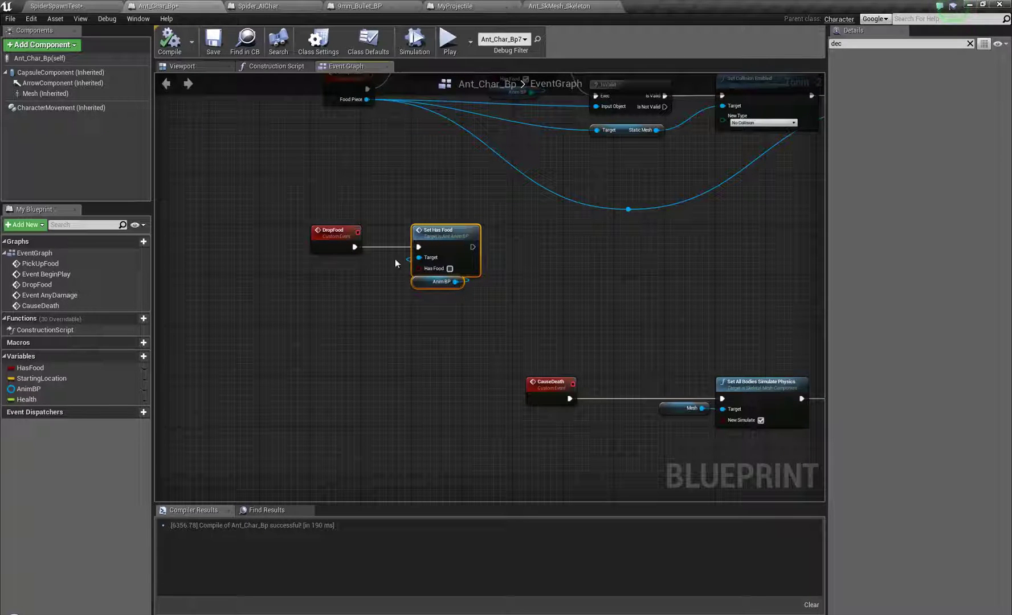
{"action": "left_click_drag", "start_coordinate": [469, 330], "coordinate": [469, 329]}
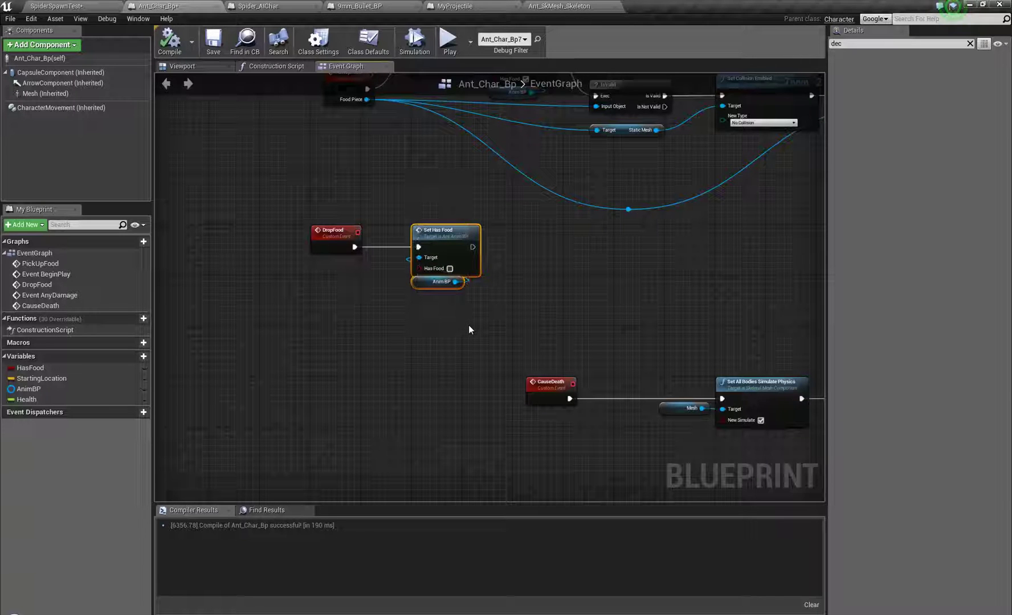
Inspect the SetHasFood event definition in Ant_AnimBP, then return to Ant_Char_Bp and review its event chains.
{"action": "double_click", "coordinate": [453, 230]}
{"action": "left_click", "coordinate": [709, 229]}
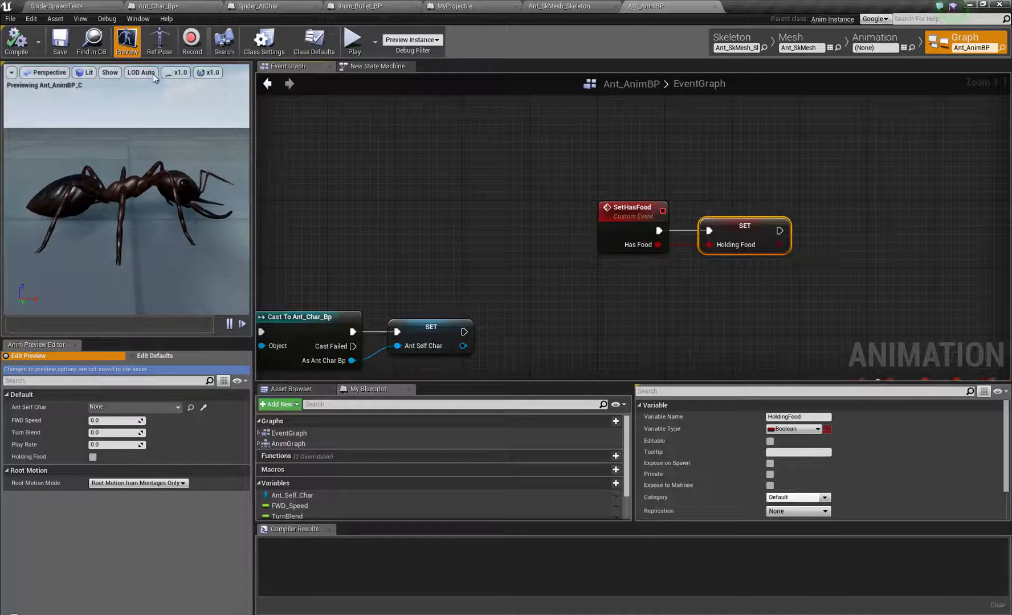
{"action": "left_click", "coordinate": [159, 6]}
{"action": "left_click_drag", "start_coordinate": [418, 181], "coordinate": [489, 340]}
{"action": "scroll", "coordinate": [401, 304], "scroll_direction": "down", "scroll_amount": 3}
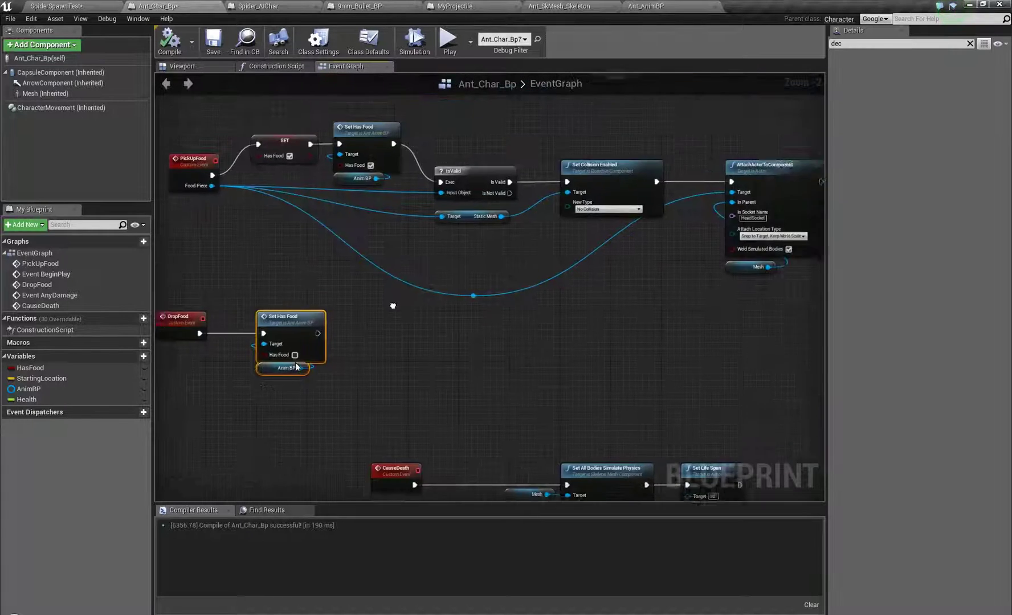
{"action": "right_click_drag", "start_coordinate": [496, 319], "coordinate": [573, 68]}
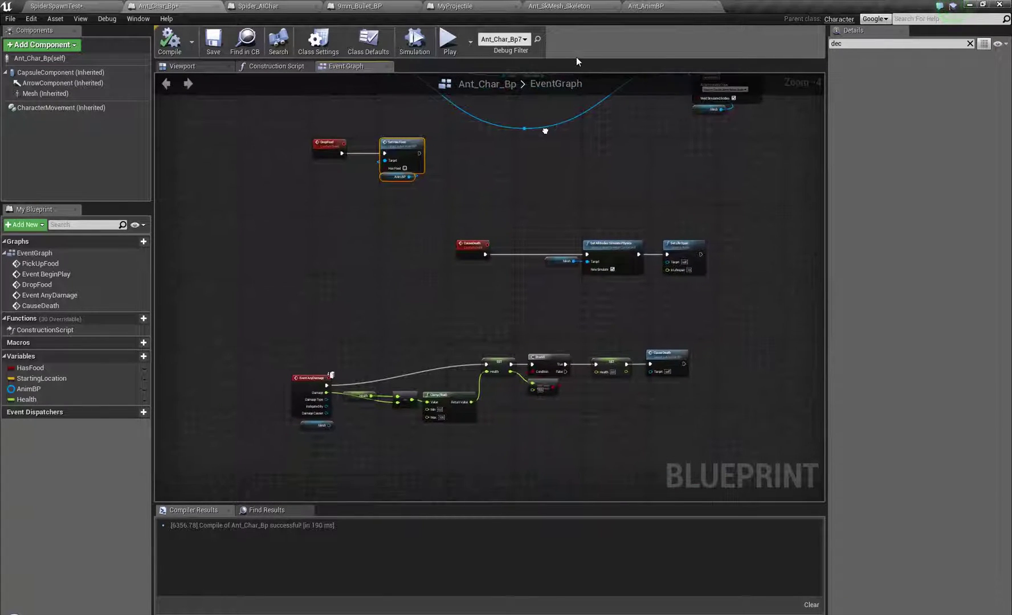
{"action": "right_click_drag", "start_coordinate": [566, 140], "coordinate": [556, 292]}
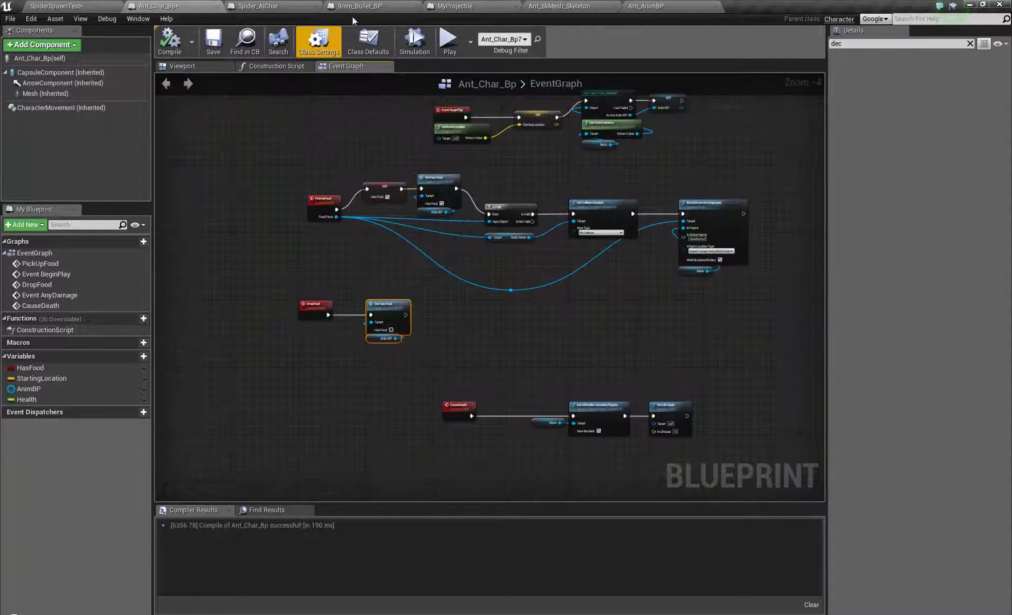
Open the BTT_ReturnFood task blueprint from the RATS/Creatures/Ant/Blueprints folder.
{"action": "left_click", "coordinate": [46, 4]}
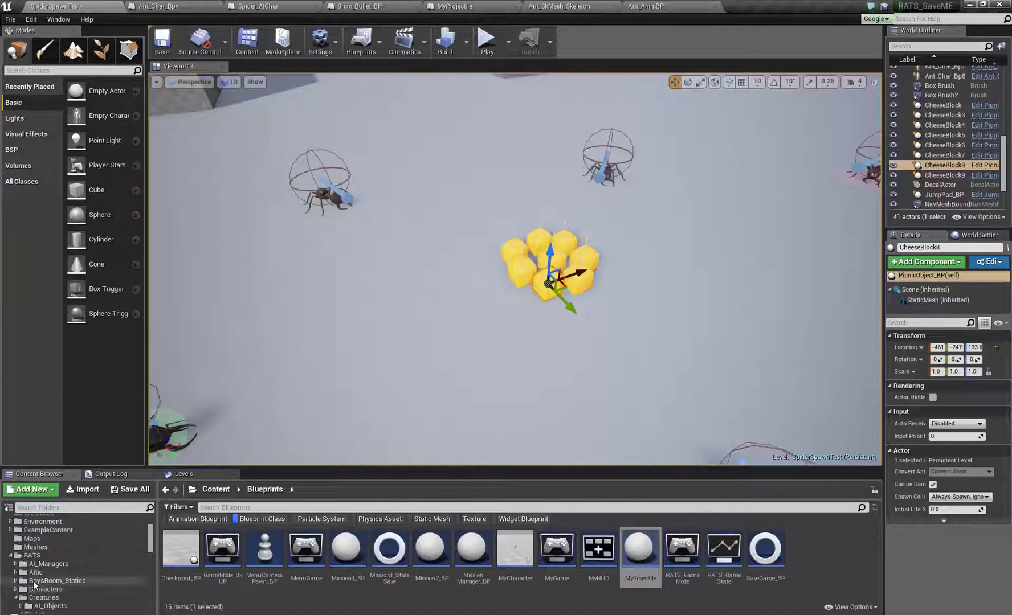
{"action": "scroll", "coordinate": [35, 584], "scroll_direction": "down", "scroll_amount": 3}
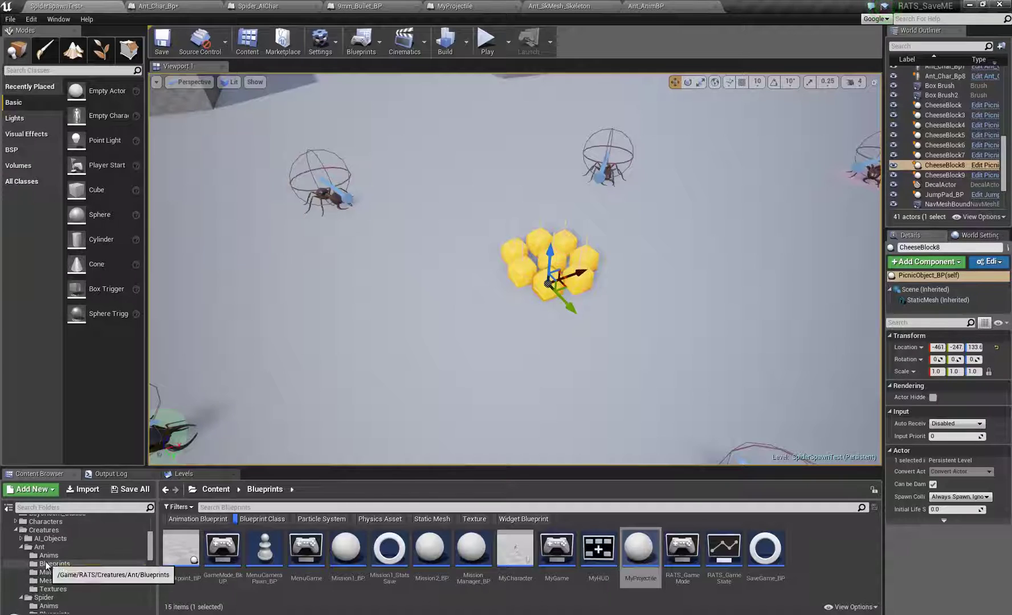
{"action": "left_click", "coordinate": [45, 564]}
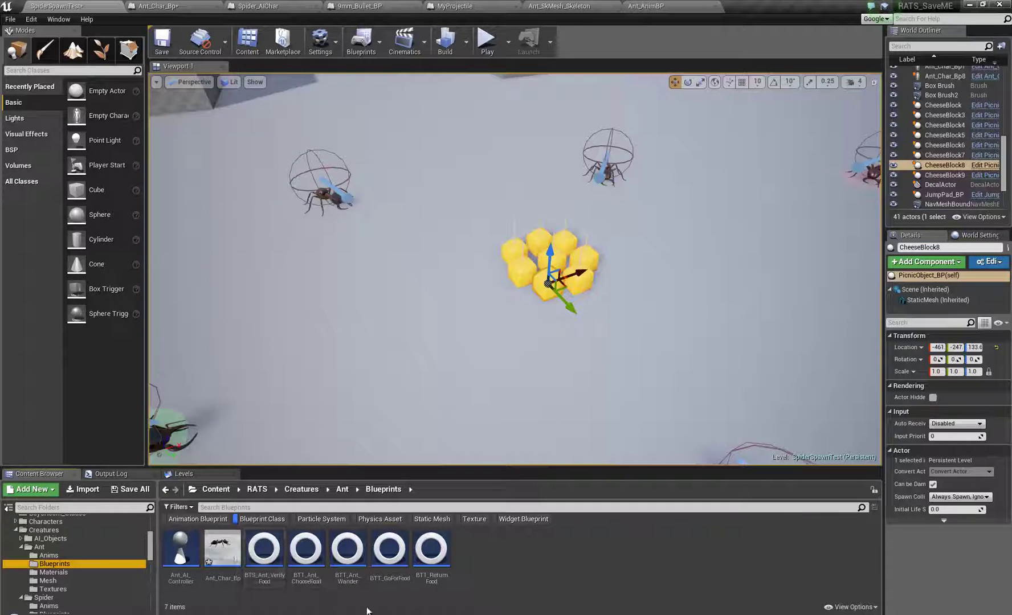
{"action": "double_click", "coordinate": [431, 548]}
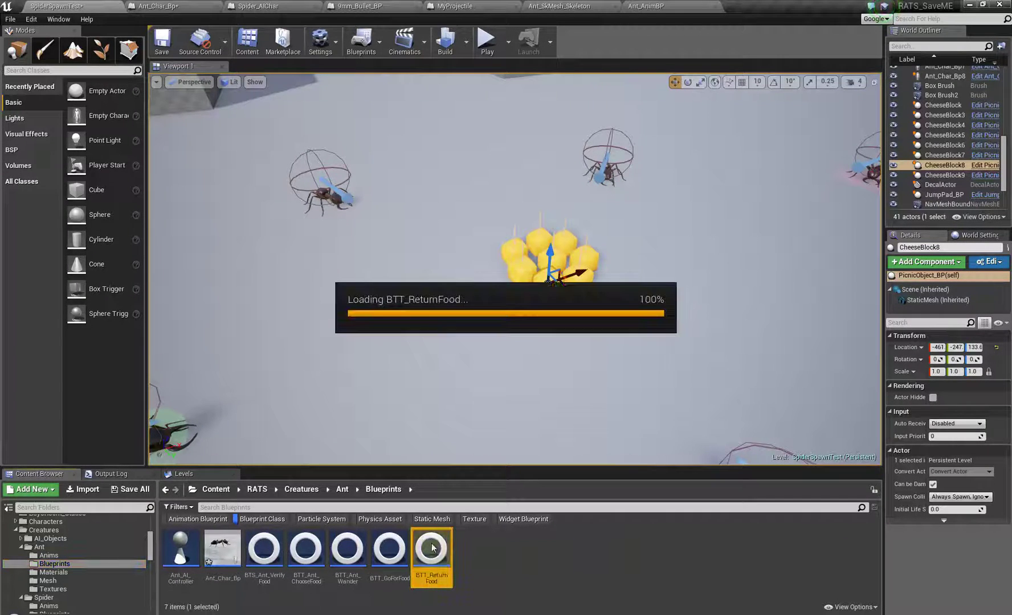
{"action": "scroll", "coordinate": [571, 313], "scroll_direction": "up", "scroll_amount": 3}
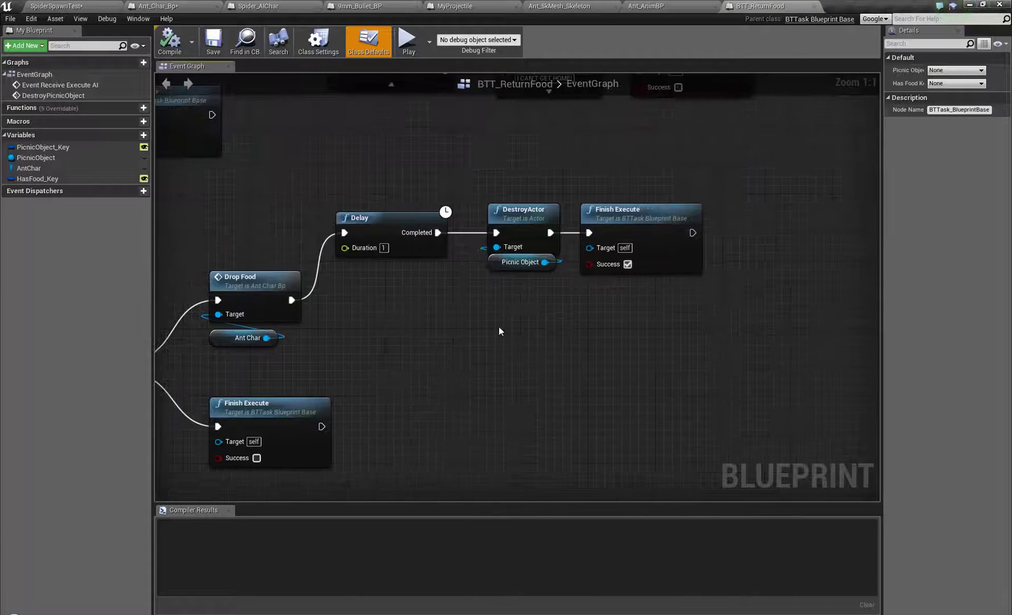
Line up the Delay, DestroyActor, Picnic Object and successful Finish Execute nodes horizontally with the Drop Food node.
{"action": "left_click_drag", "start_coordinate": [309, 160], "coordinate": [498, 147]}
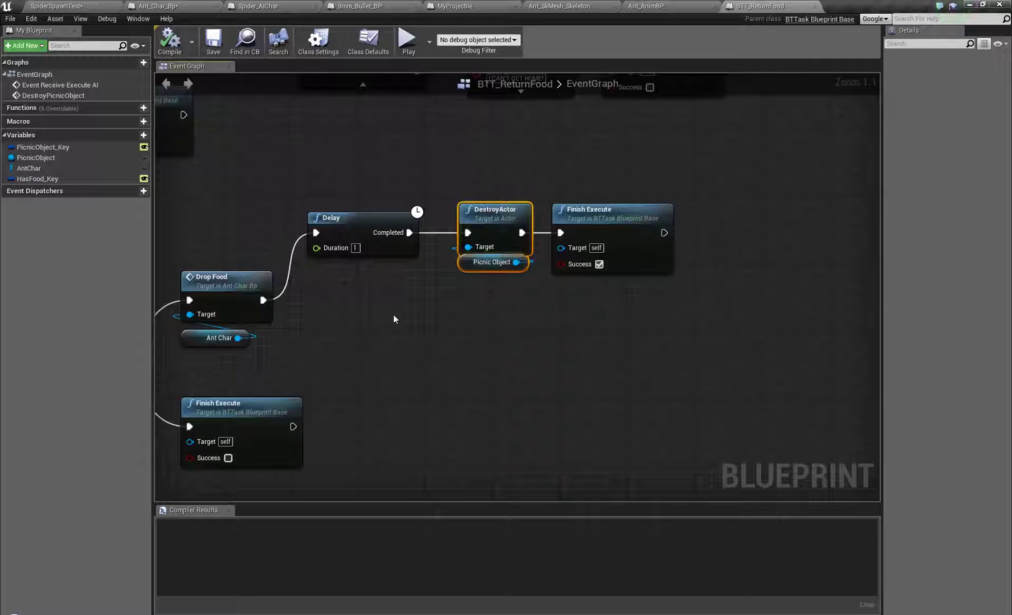
{"action": "right_click_drag", "start_coordinate": [395, 315], "coordinate": [571, 363]}
{"action": "right_click_drag", "start_coordinate": [460, 367], "coordinate": [460, 367]}
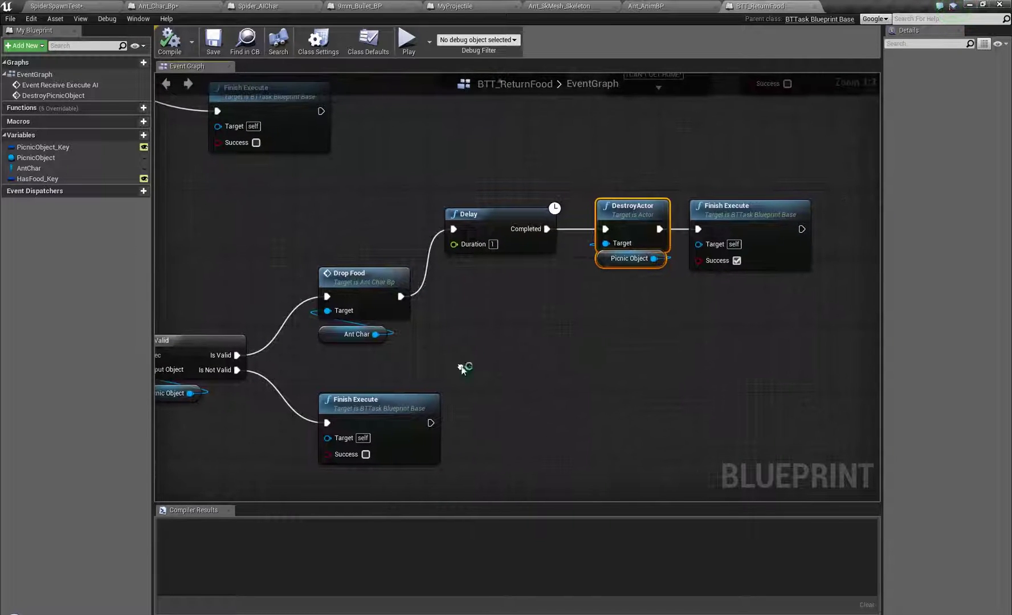
{"action": "left_click_drag", "start_coordinate": [603, 150], "coordinate": [663, 293]}
{"action": "left_click_drag", "start_coordinate": [734, 171], "coordinate": [764, 359]}
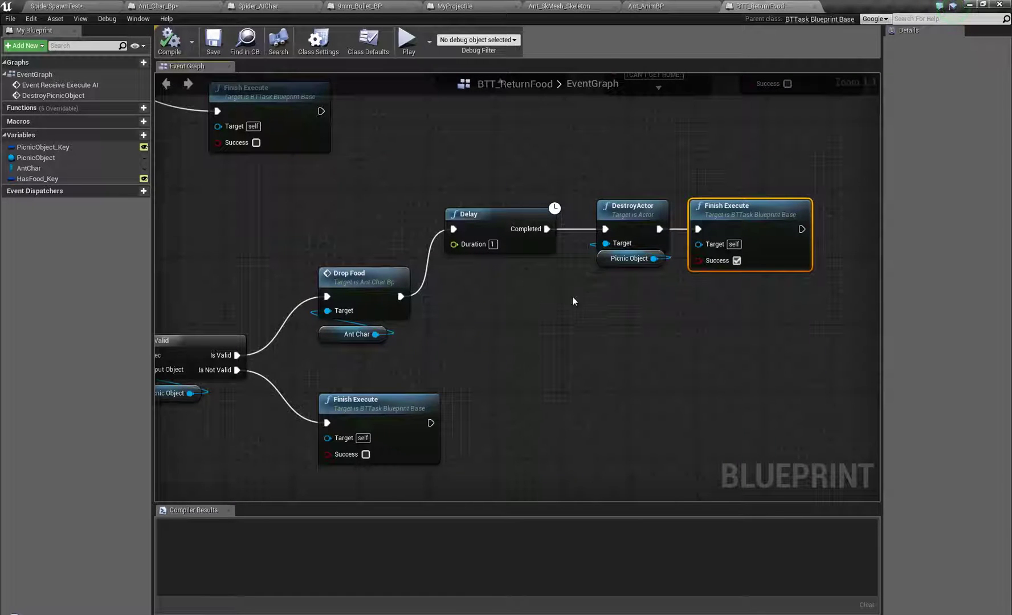
{"action": "right_click_drag", "start_coordinate": [434, 391], "coordinate": [429, 339]}
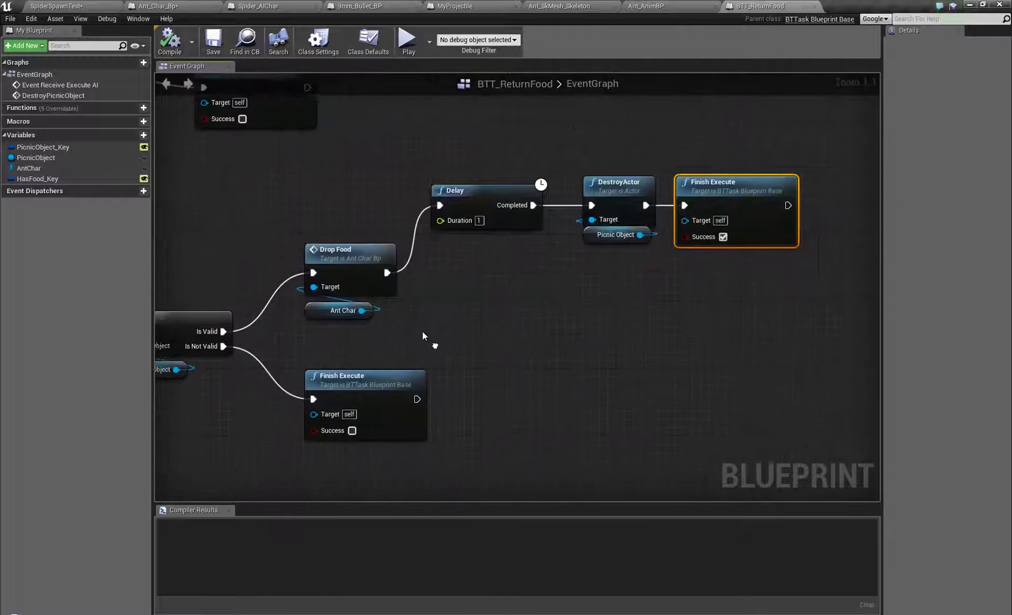
{"action": "left_click_drag", "start_coordinate": [447, 342], "coordinate": [778, 146]}
{"action": "left_click_drag", "start_coordinate": [504, 195], "coordinate": [579, 265]}
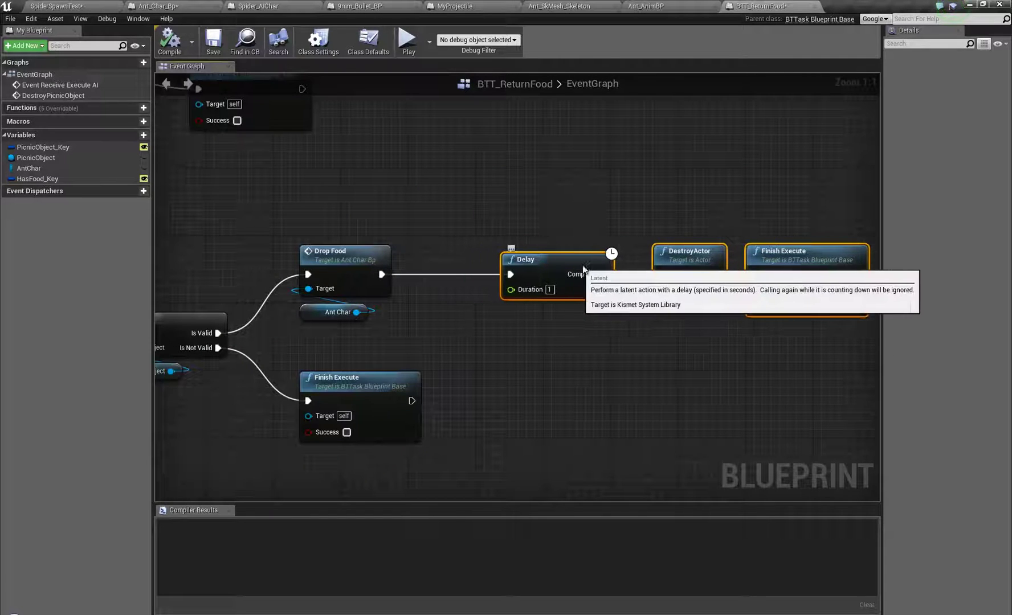
Move the successful Finish Execute node further from DestroyActor along the same row.
{"action": "right_click_drag", "start_coordinate": [433, 326], "coordinate": [307, 325]}
{"action": "left_click", "coordinate": [656, 263]}
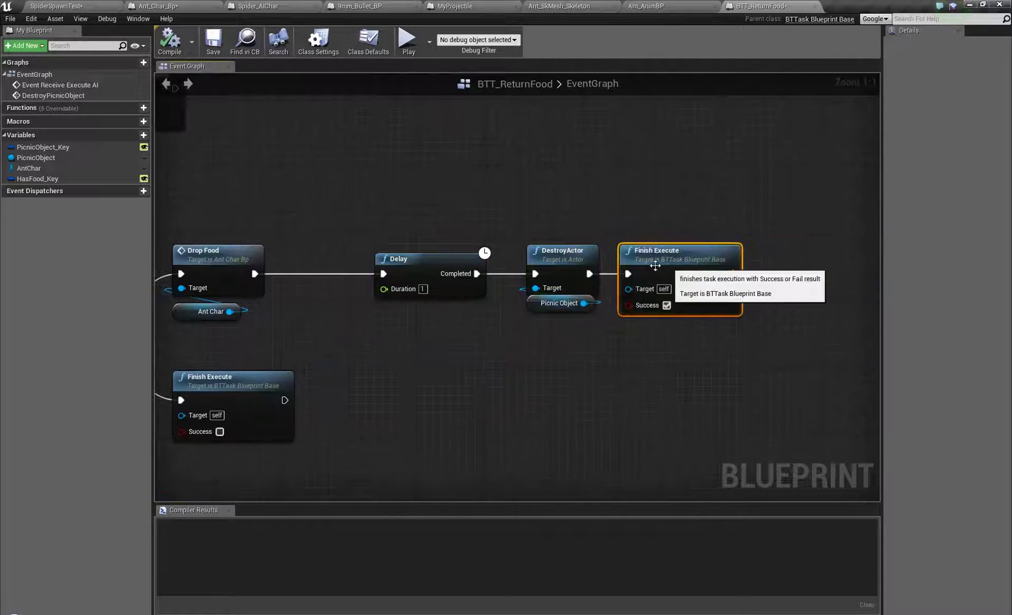
{"action": "left_click_drag", "start_coordinate": [655, 264], "coordinate": [709, 316]}
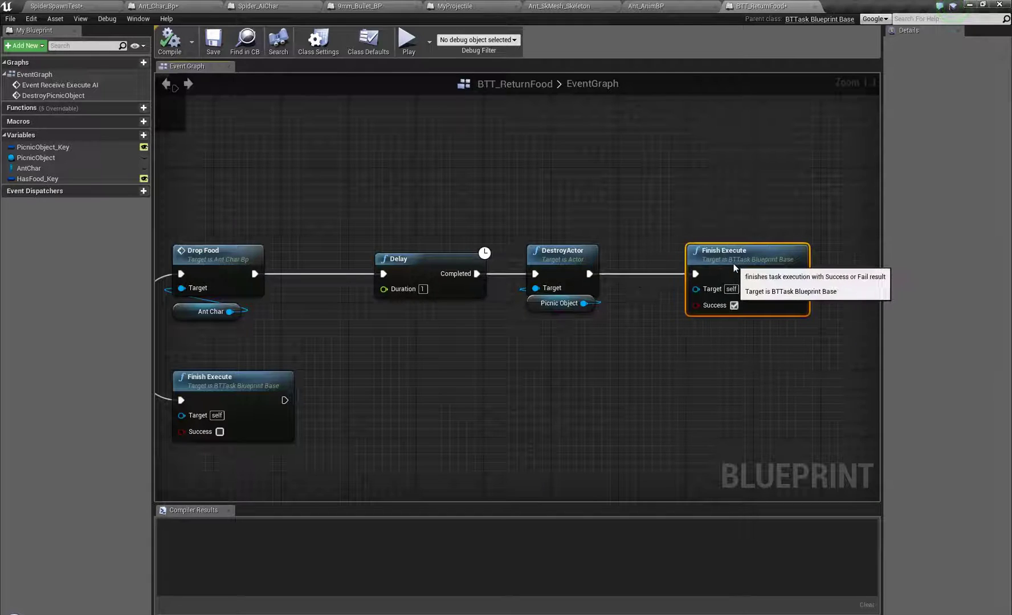
{"action": "mouse_move", "coordinate": [343, 401]}
{"action": "right_mouse_down"}
{"action": "mouse_move", "coordinate": [565, 360]}
{"action": "mouse_move", "coordinate": [419, 391]}
{"action": "right_mouse_up"}
Shift the DestroyActor and Picnic Object nodes slightly further from Delay, toward Finish Execute.
{"action": "mouse_move", "coordinate": [606, 360]}
{"action": "left_mouse_down"}
{"action": "mouse_move", "coordinate": [610, 317]}
{"action": "mouse_move", "coordinate": [670, 182]}
{"action": "left_mouse_up"}
{"action": "left_click", "coordinate": [530, 248]}
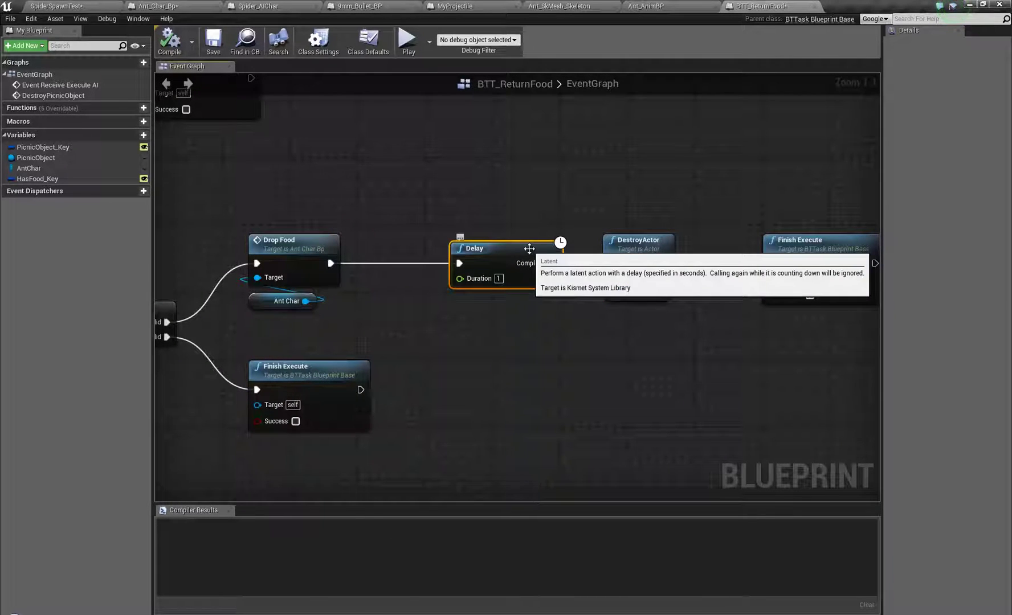
{"action": "left_click_drag", "start_coordinate": [624, 228], "coordinate": [643, 354]}
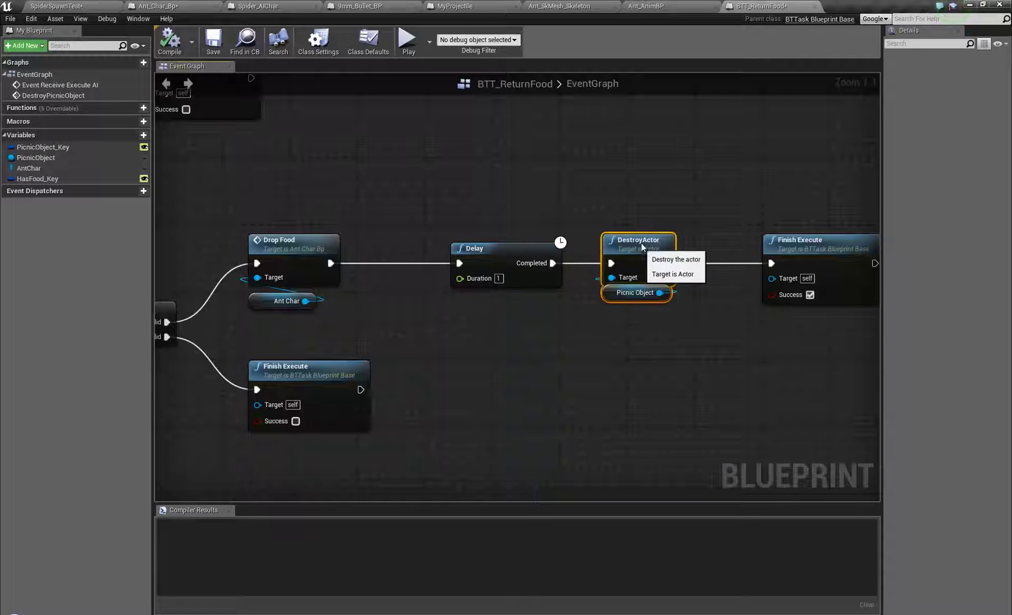
{"action": "mouse_move", "coordinate": [642, 247]}
{"action": "left_mouse_down"}
{"action": "mouse_move", "coordinate": [668, 144]}
{"action": "mouse_move", "coordinate": [650, 153]}
{"action": "mouse_move", "coordinate": [645, 238]}
{"action": "mouse_move", "coordinate": [655, 244]}
{"action": "left_mouse_up"}
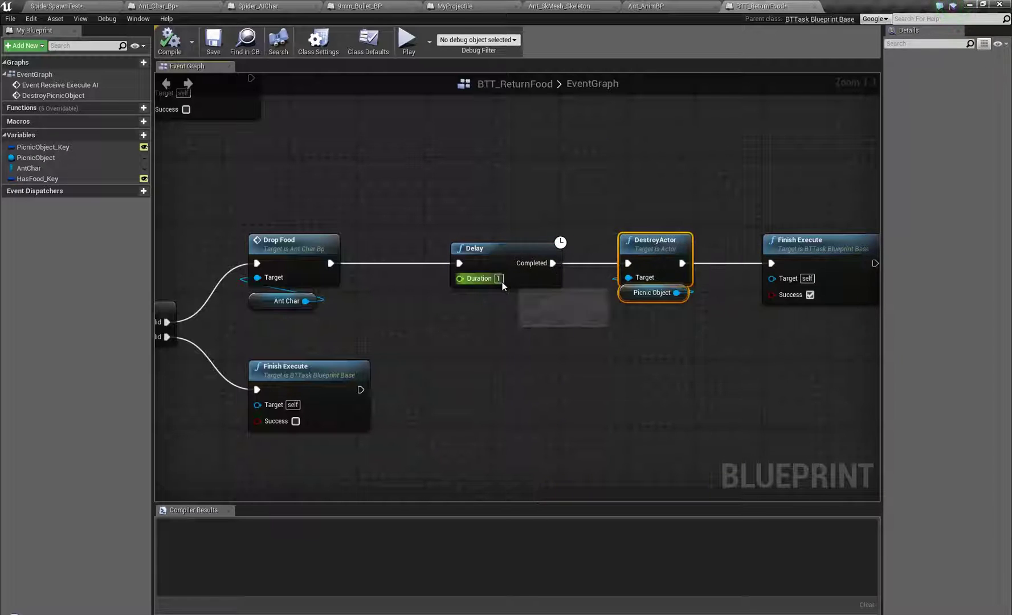
Lift the DestroyActor and Picnic Object nodes above the chain and put them back in line between Delay and Finish Execute.
{"action": "right_click_drag", "start_coordinate": [504, 380], "coordinate": [457, 398]}
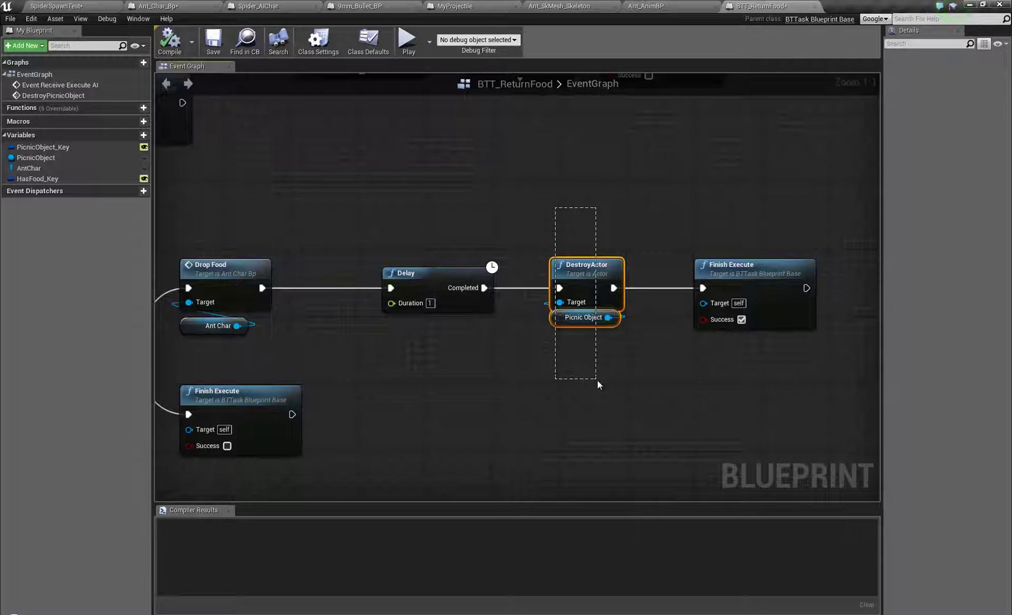
{"action": "left_click_drag", "start_coordinate": [597, 380], "coordinate": [597, 380]}
{"action": "left_click_drag", "start_coordinate": [592, 270], "coordinate": [601, 162]}
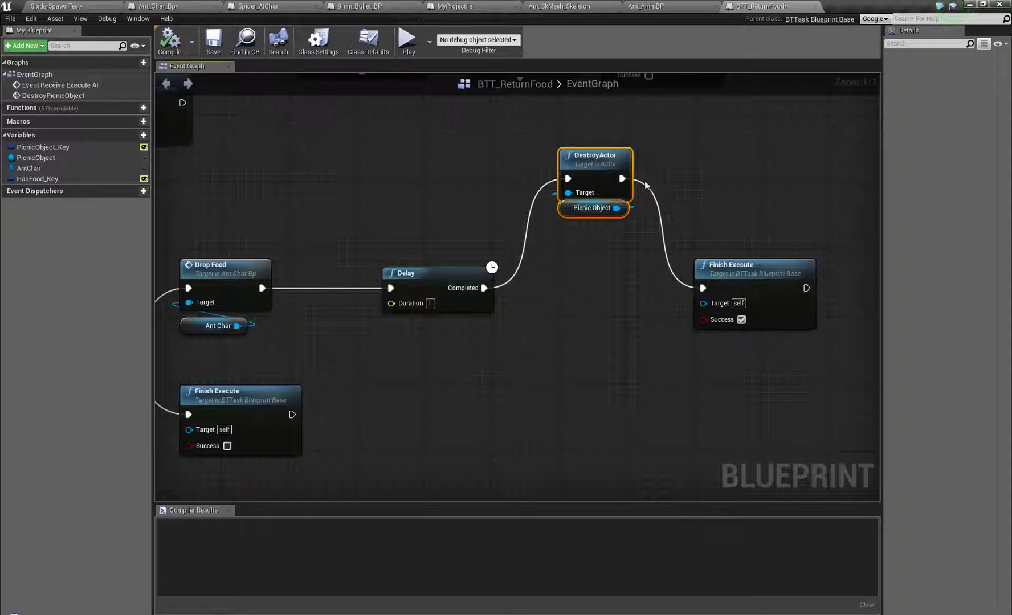
{"action": "left_click_drag", "start_coordinate": [609, 281], "coordinate": [609, 281]}
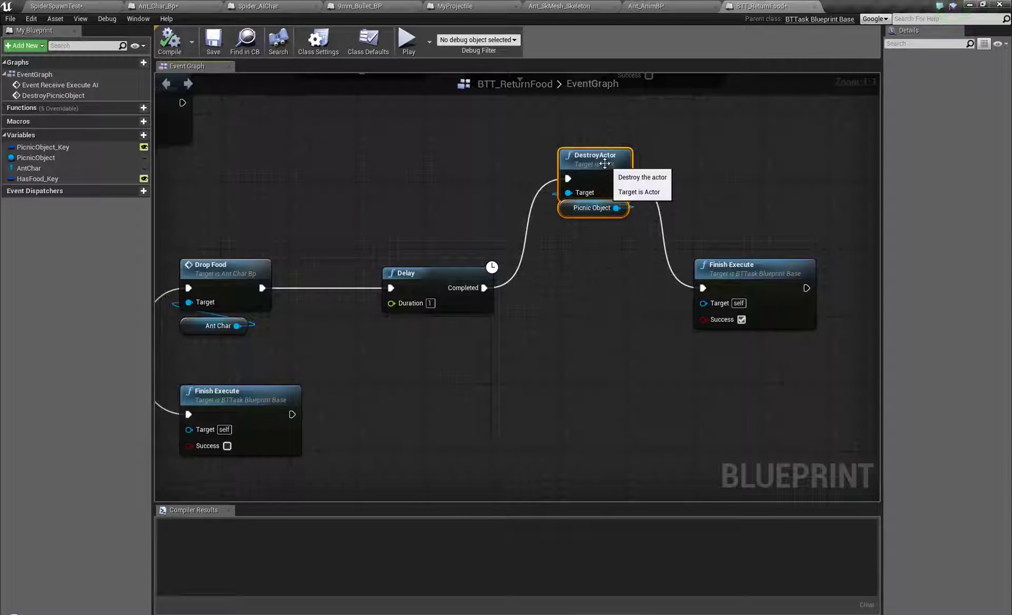
{"action": "left_click_drag", "start_coordinate": [603, 165], "coordinate": [592, 277]}
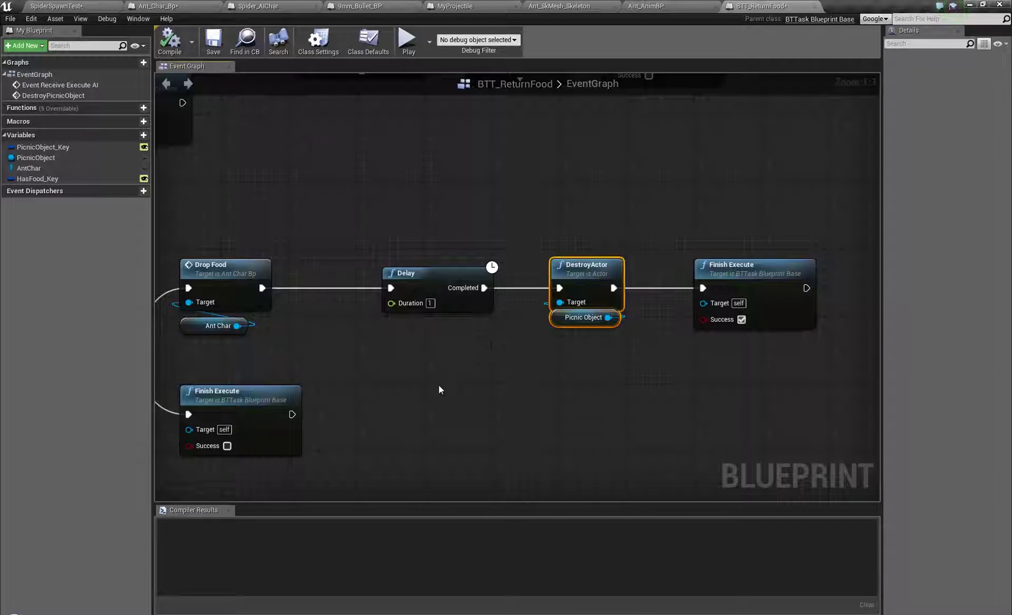
Move the Delay, DestroyActor, Picnic Object and successful Finish Execute nodes together closer to the Drop Food node.
{"action": "left_click_drag", "start_coordinate": [433, 384], "coordinate": [812, 242]}
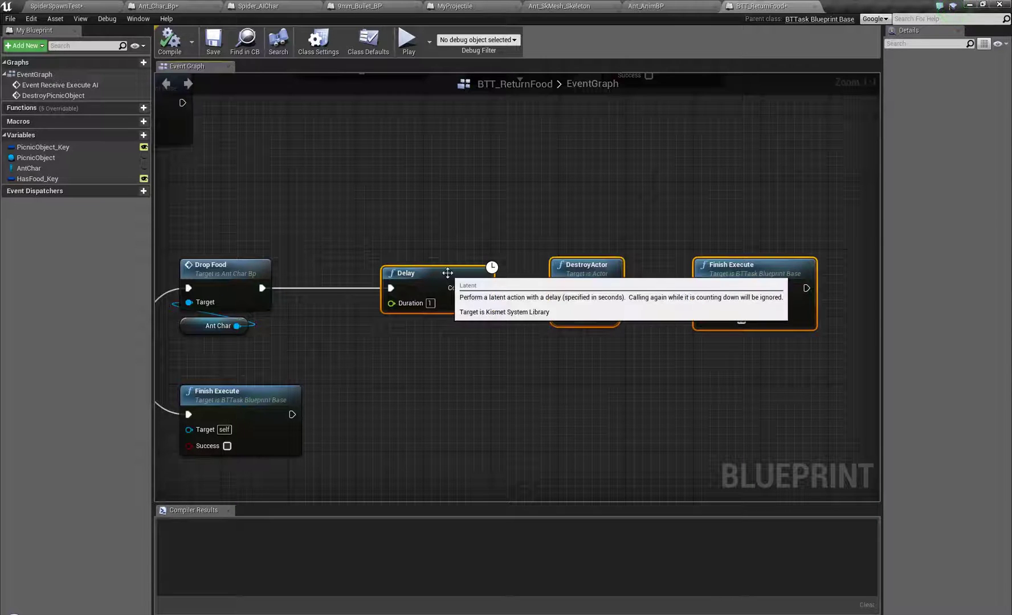
{"action": "left_click_drag", "start_coordinate": [447, 273], "coordinate": [380, 279]}
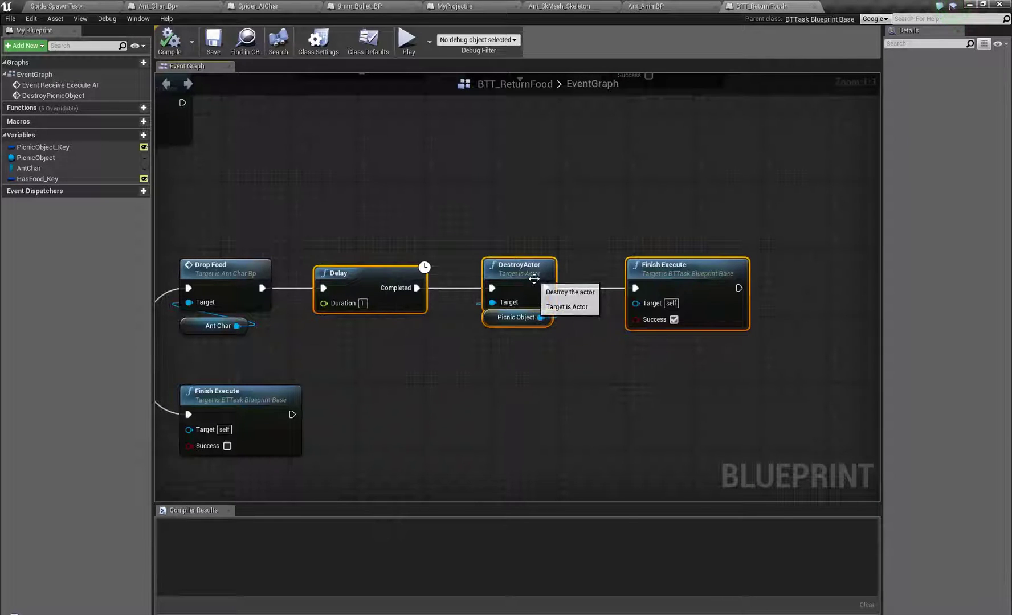
{"action": "scroll", "coordinate": [636, 280], "scroll_direction": "down", "scroll_amount": 3}
{"action": "right_click_drag", "start_coordinate": [636, 280], "coordinate": [250, 496]}
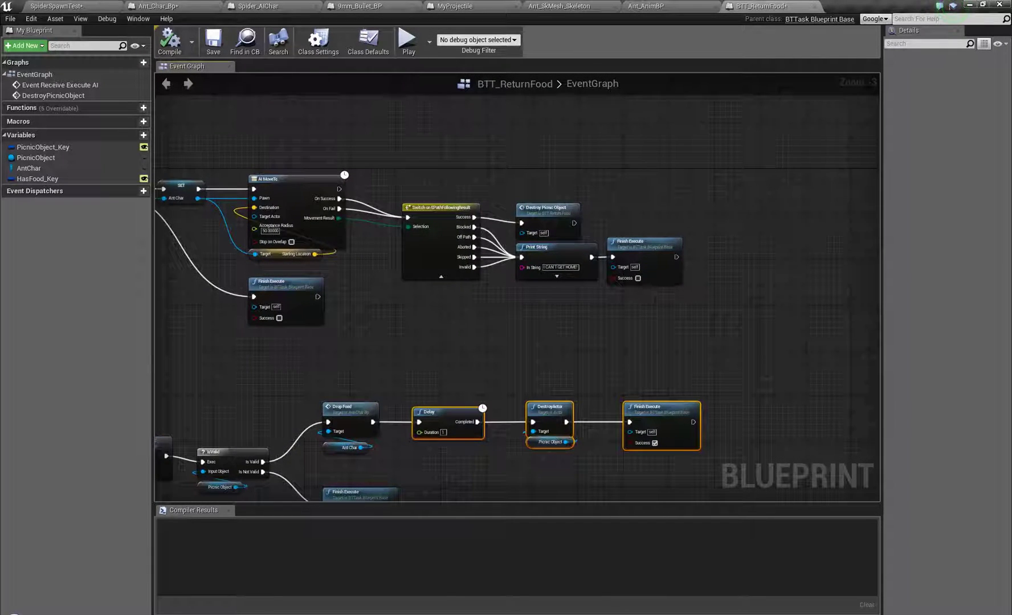
{"action": "right_click_drag", "start_coordinate": [319, 490], "coordinate": [295, 405]}
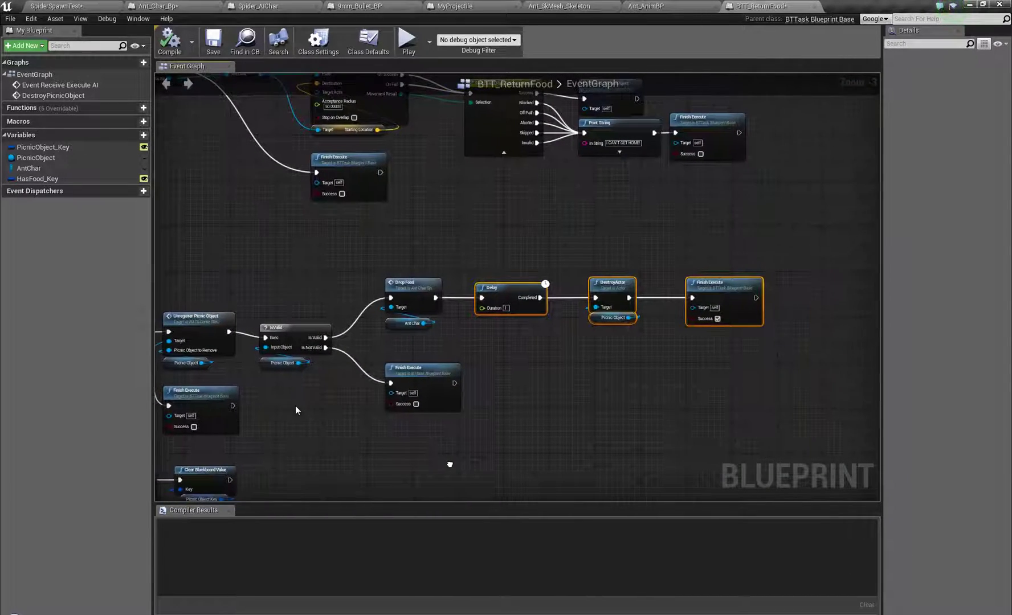
{"action": "scroll", "coordinate": [571, 317], "scroll_direction": "up", "scroll_amount": 3}
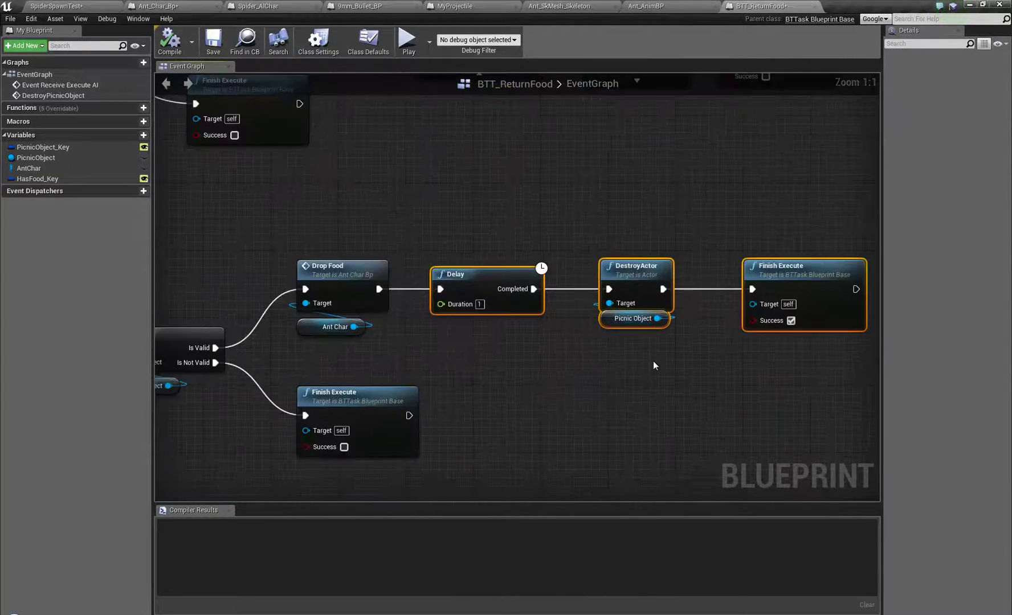
{"action": "left_click", "coordinate": [654, 362]}
Nudge the Delay node slightly toward DestroyActor, keeping it in line with the Drop Food chain.
{"action": "right_click_drag", "start_coordinate": [384, 326], "coordinate": [552, 316]}
{"action": "left_click", "coordinate": [510, 261]}
{"action": "right_click_drag", "start_coordinate": [510, 261], "coordinate": [462, 276]}
{"action": "right_click_drag", "start_coordinate": [432, 242], "coordinate": [351, 231]}
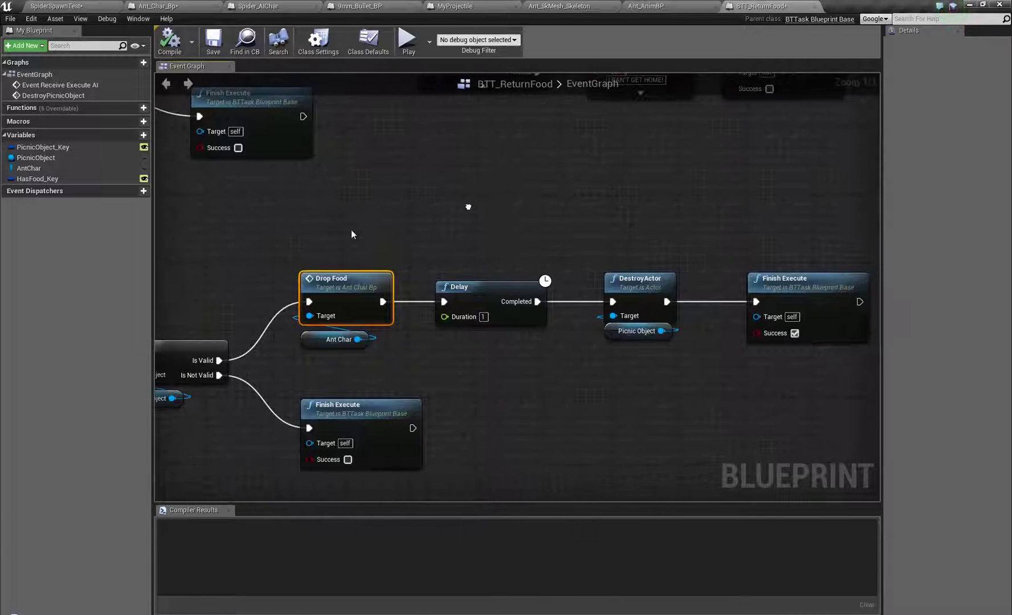
{"action": "left_click_drag", "start_coordinate": [624, 229], "coordinate": [659, 462]}
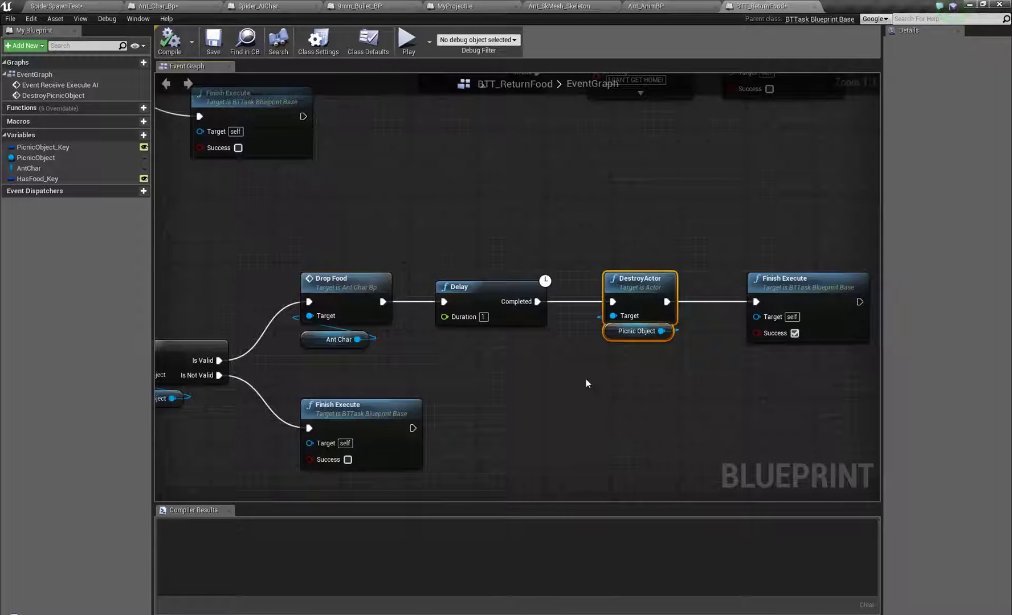
{"action": "left_click", "coordinate": [482, 292]}
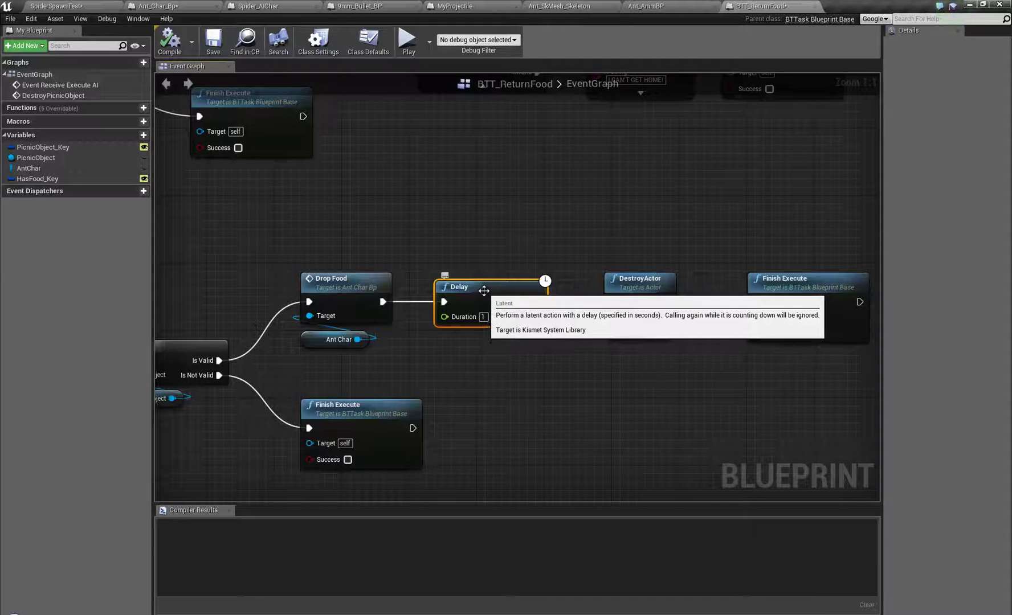
{"action": "mouse_move", "coordinate": [481, 291]}
{"action": "left_mouse_down"}
{"action": "mouse_move", "coordinate": [538, 176]}
{"action": "mouse_move", "coordinate": [490, 291]}
{"action": "mouse_move", "coordinate": [503, 288]}
{"action": "mouse_move", "coordinate": [494, 288]}
{"action": "left_mouse_up"}
{"action": "right_click_drag", "start_coordinate": [450, 388], "coordinate": [405, 370]}
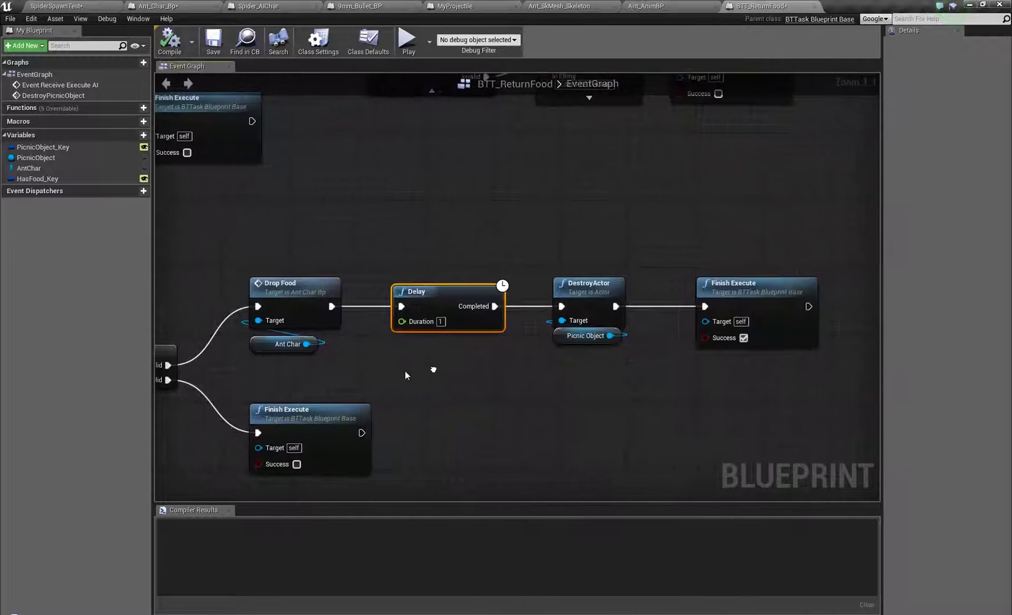
{"action": "left_click_drag", "start_coordinate": [564, 379], "coordinate": [653, 229]}
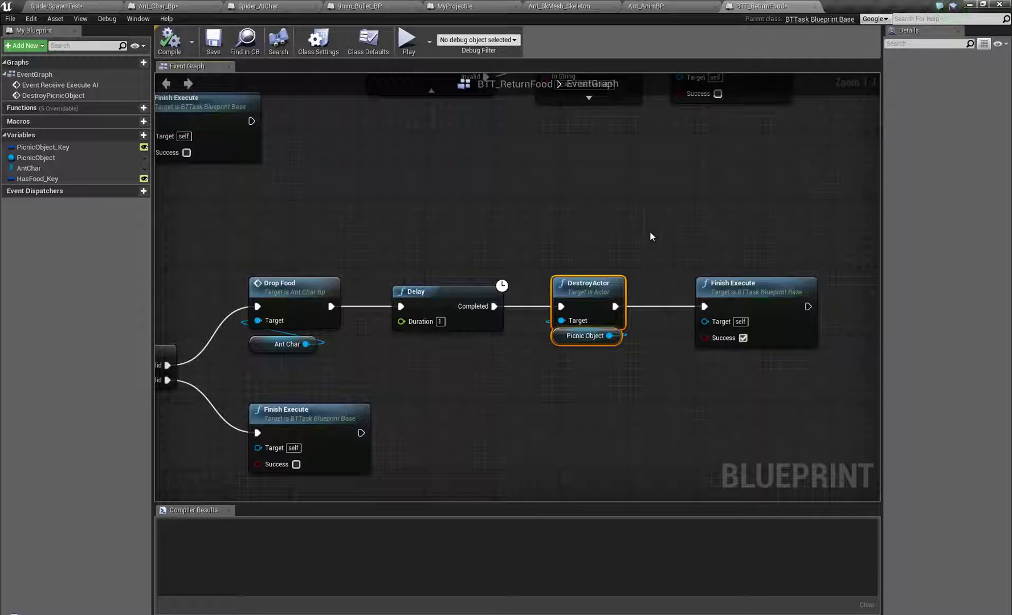
Examine the ants and the cheese blocks in the SpiderSpawnTest level.
{"action": "left_click", "coordinate": [84, 6]}
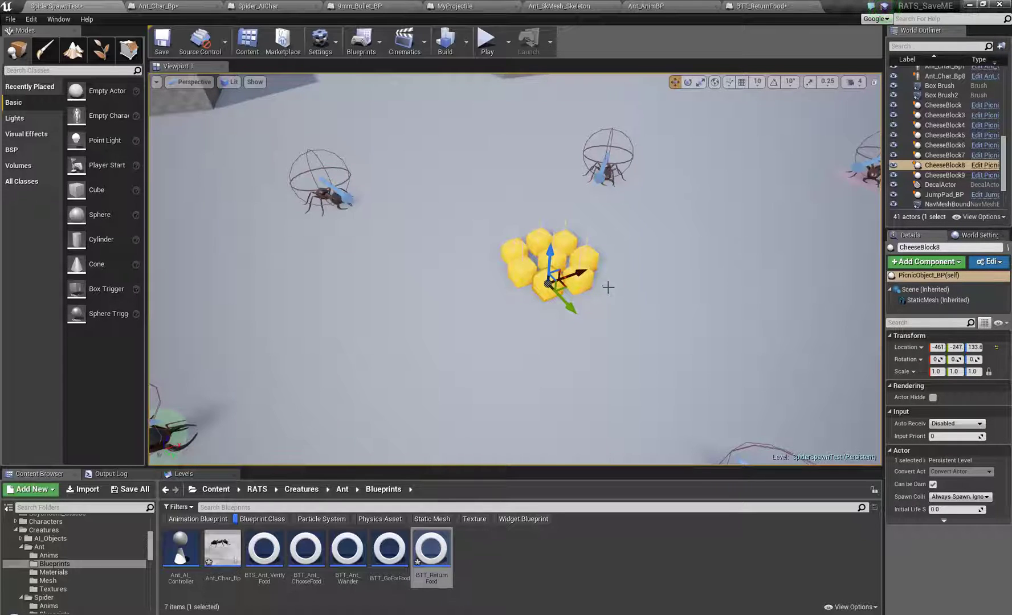
{"action": "scroll", "coordinate": [608, 287], "scroll_direction": "down", "scroll_amount": 3}
{"action": "scroll", "coordinate": [654, 332], "scroll_direction": "up", "scroll_amount": 4}
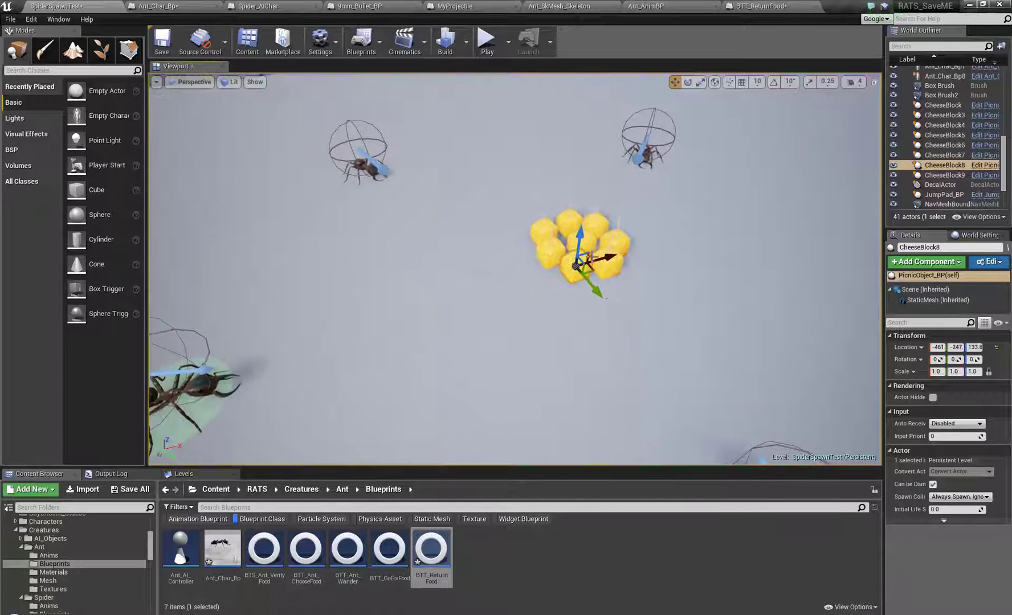
In BTT_ReturnFood, shift the Delay, DestroyActor, Picnic Object and successful Finish Execute nodes together away from Drop Food.
{"action": "left_click", "coordinate": [767, 8]}
{"action": "right_click_drag", "start_coordinate": [516, 226], "coordinate": [612, 158]}
{"action": "left_click_drag", "start_coordinate": [608, 200], "coordinate": [647, 373]}
{"action": "left_click_drag", "start_coordinate": [495, 374], "coordinate": [824, 225]}
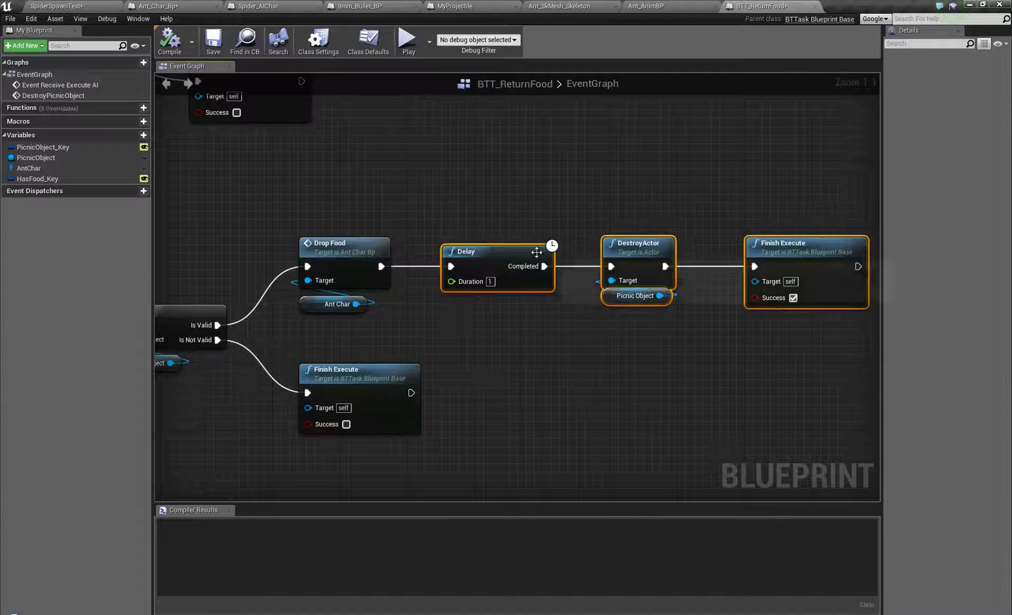
{"action": "left_click_drag", "start_coordinate": [520, 255], "coordinate": [588, 255]}
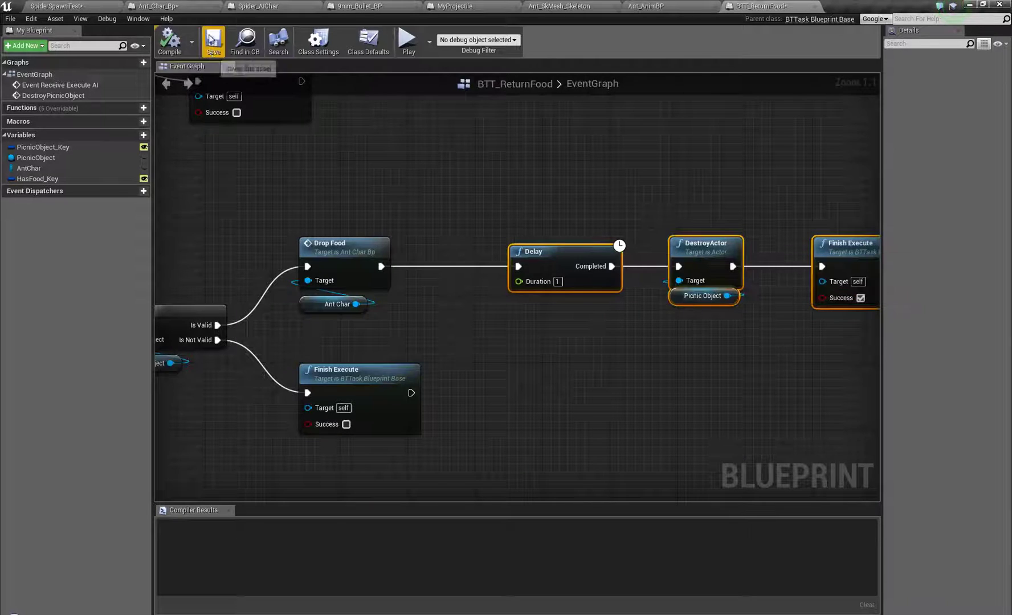
Select the DropFood event in Ant_Char_Bp and clear the property filter so its details are listed.
{"action": "left_click", "coordinate": [159, 6]}
{"action": "scroll", "coordinate": [536, 312], "scroll_direction": "up", "scroll_amount": 3}
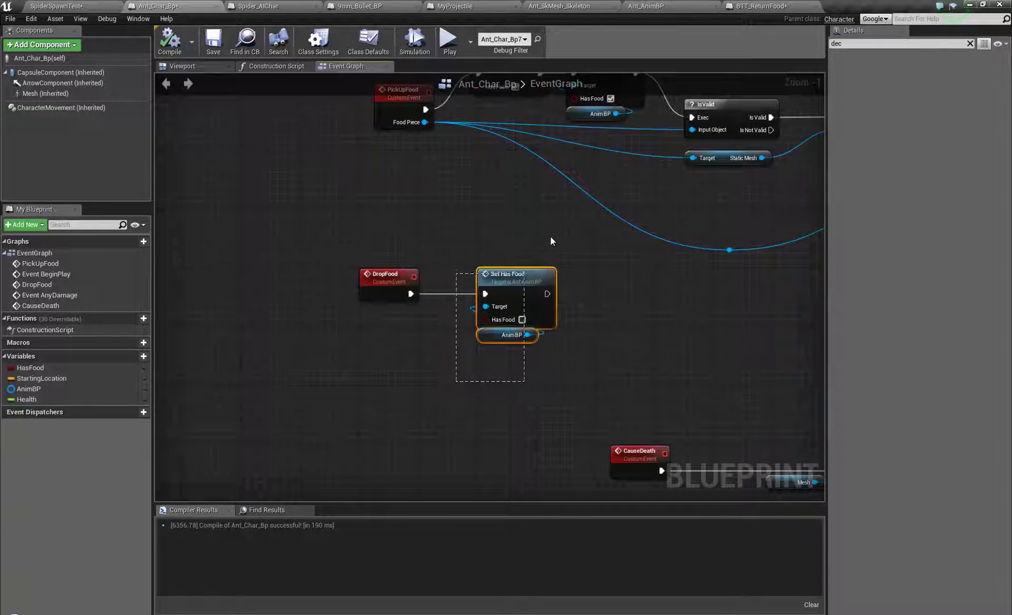
{"action": "scroll", "coordinate": [544, 257], "scroll_direction": "up", "scroll_amount": 1}
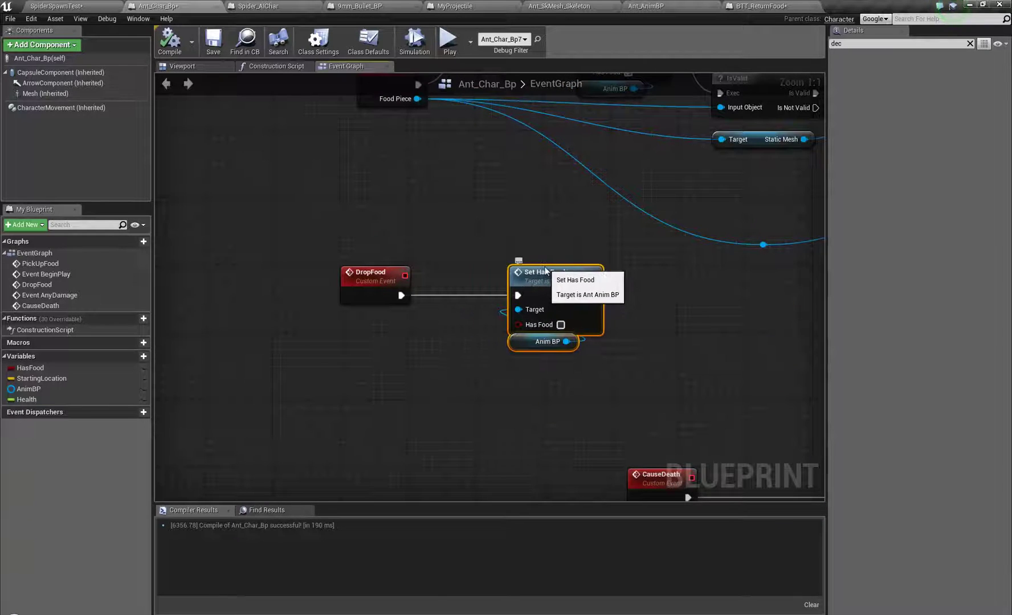
{"action": "left_click", "coordinate": [389, 280]}
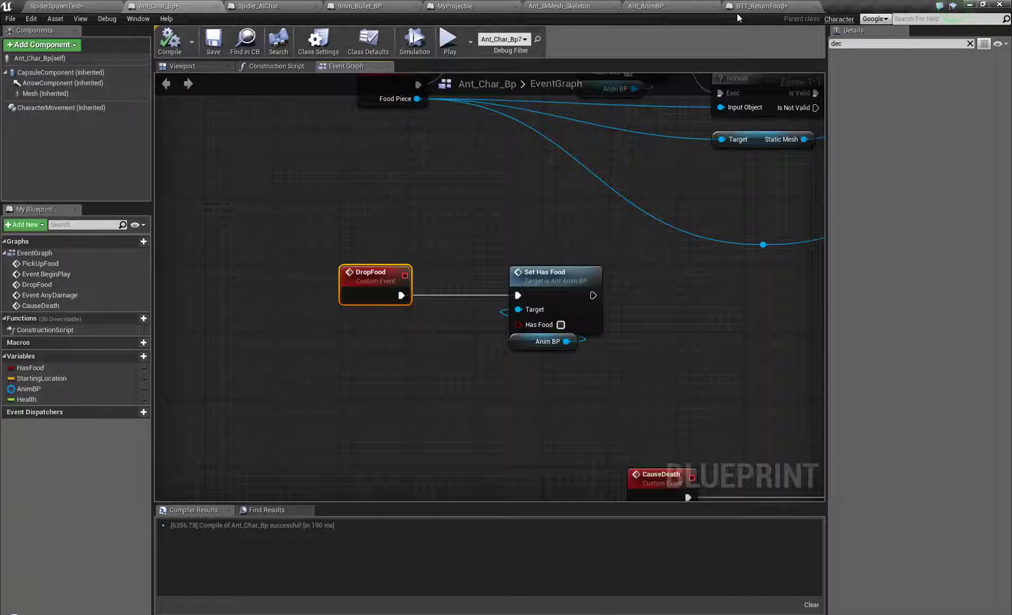
{"action": "left_click", "coordinate": [970, 44]}
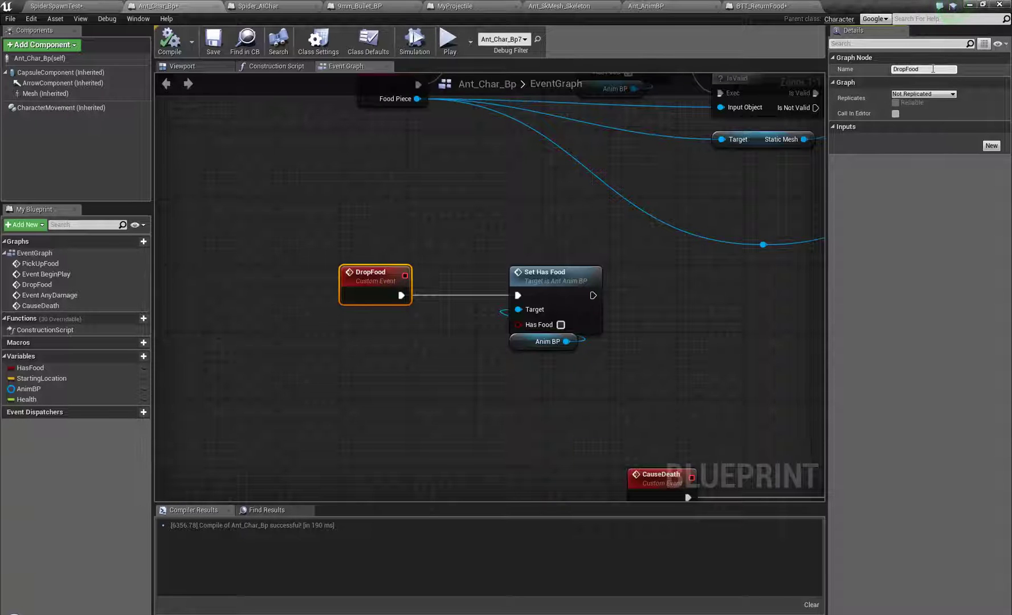
Place the Set Has Food and Anim BP nodes right beside the DropFood event, in line with it.
{"action": "right_click_drag", "start_coordinate": [597, 352], "coordinate": [388, 375]}
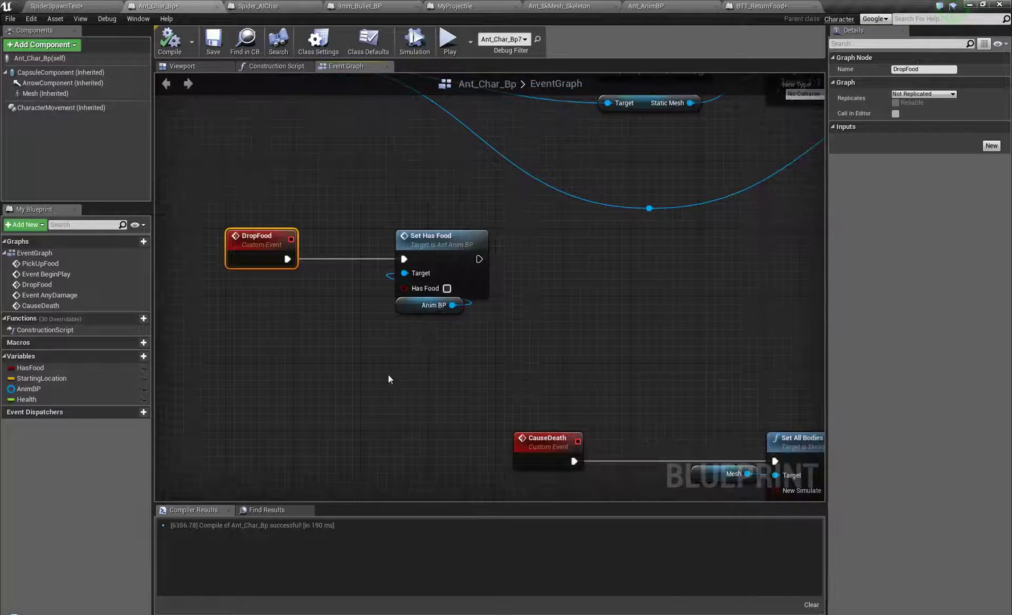
{"action": "left_click_drag", "start_coordinate": [388, 375], "coordinate": [531, 249]}
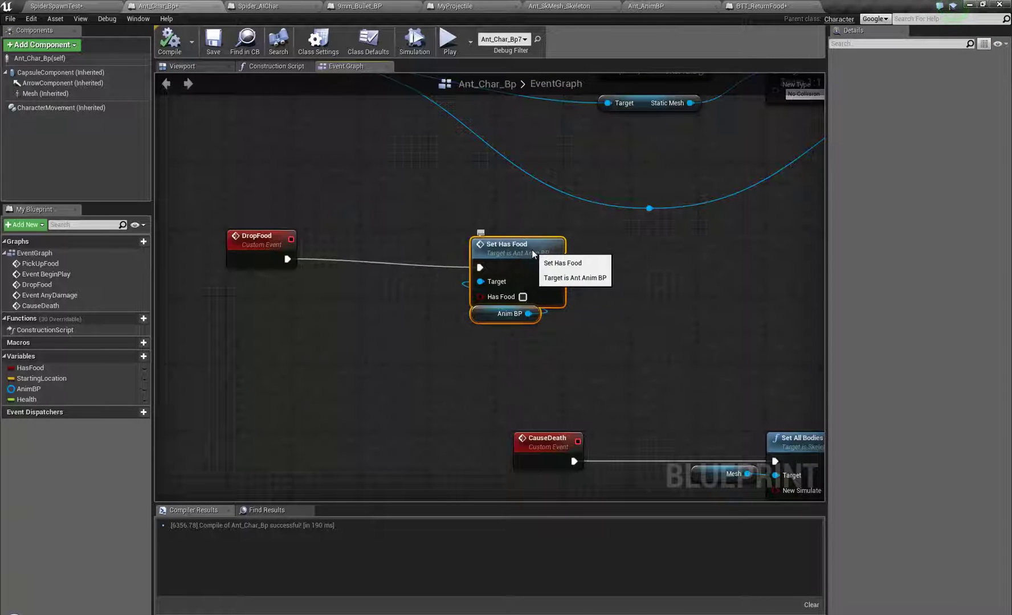
{"action": "scroll", "coordinate": [454, 326], "scroll_direction": "down", "scroll_amount": 3}
{"action": "right_click_drag", "start_coordinate": [591, 342], "coordinate": [497, 320]}
{"action": "left_click_drag", "start_coordinate": [553, 350], "coordinate": [762, 478]}
{"action": "left_click", "coordinate": [241, 245]}
{"action": "left_click_drag", "start_coordinate": [345, 278], "coordinate": [442, 328]}
{"action": "left_click_drag", "start_coordinate": [404, 249], "coordinate": [305, 244]}
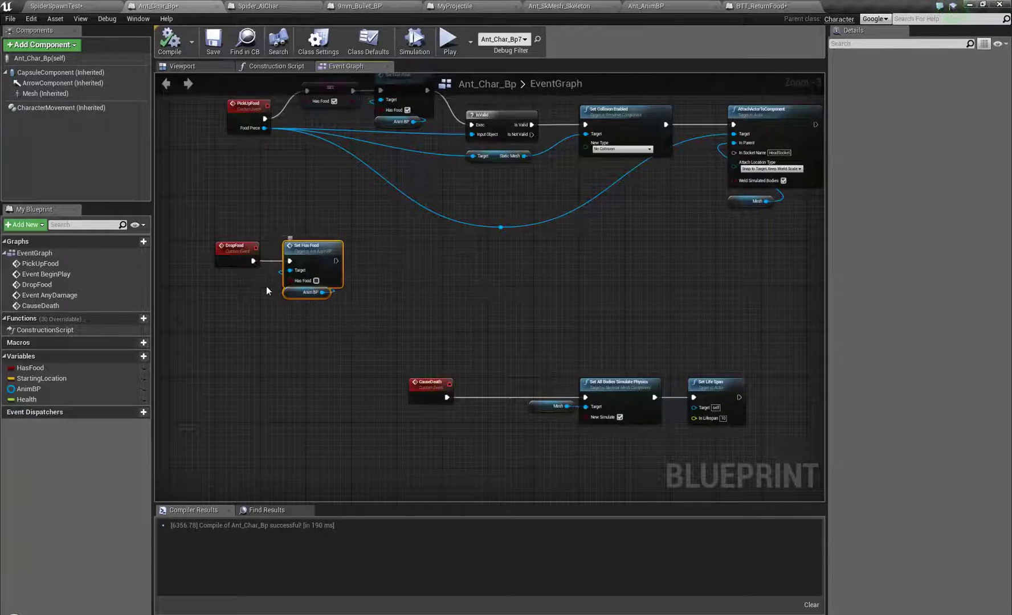
Rename the DropFood custom event to DropFoodAnim and compile Ant_Char_Bp.
{"action": "scroll", "coordinate": [267, 287], "scroll_direction": "up", "scroll_amount": 3}
{"action": "left_click", "coordinate": [313, 271]}
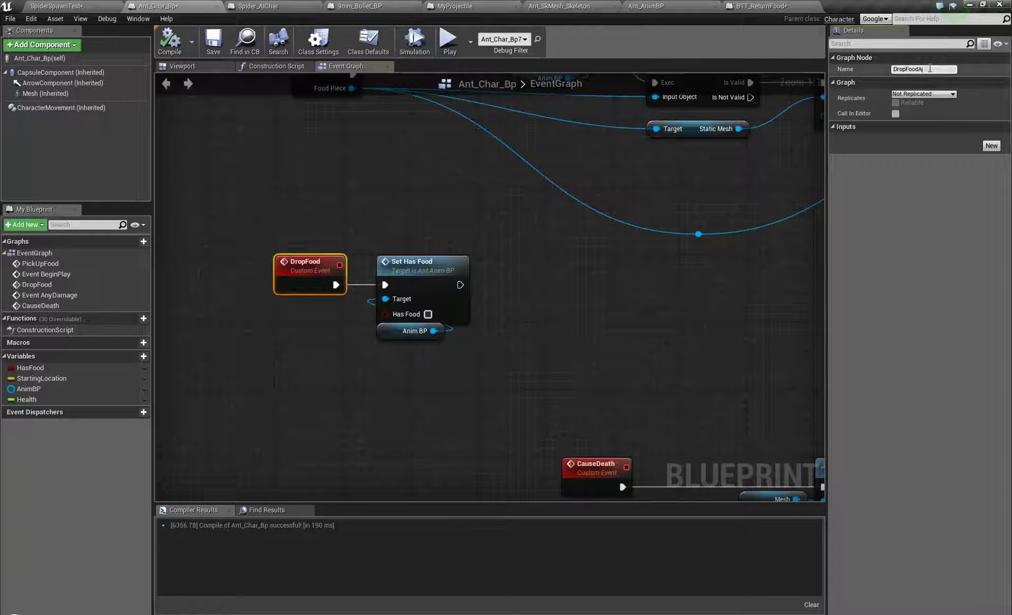
{"action": "type", "text": "nim"}
{"action": "key", "text": "Return"}
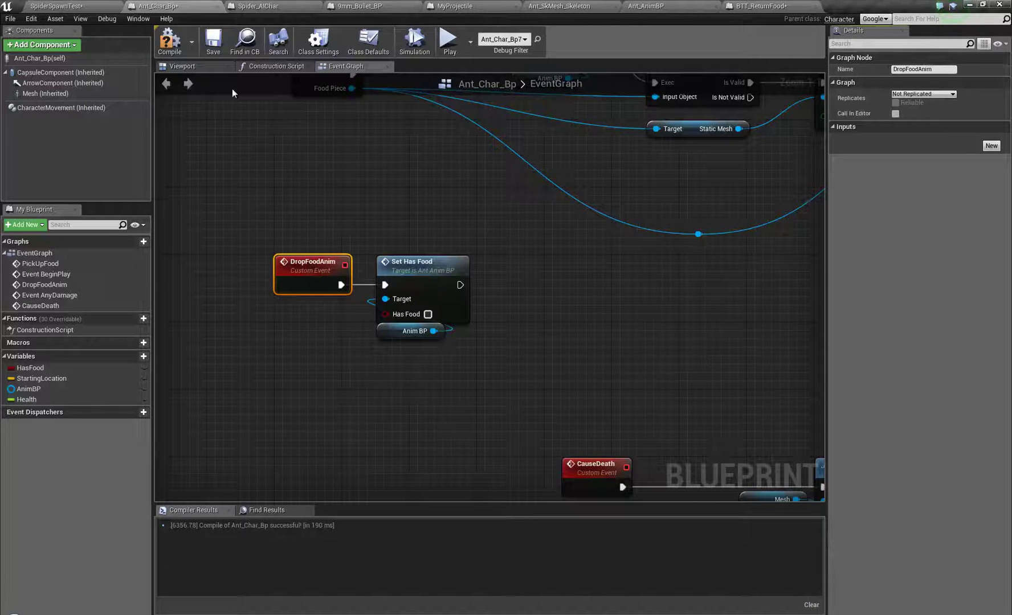
{"action": "key", "text": "F7"}
Check the renamed Drop Food Anim call in BTT_ReturnFood, then compile and save that blueprint.
{"action": "left_click", "coordinate": [763, 8]}
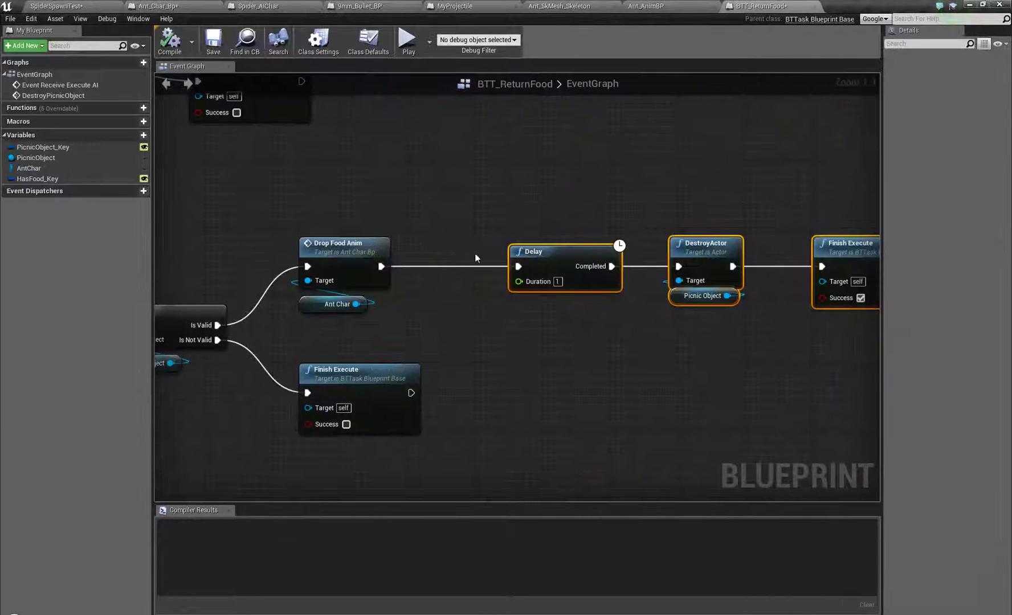
{"action": "left_click", "coordinate": [342, 246]}
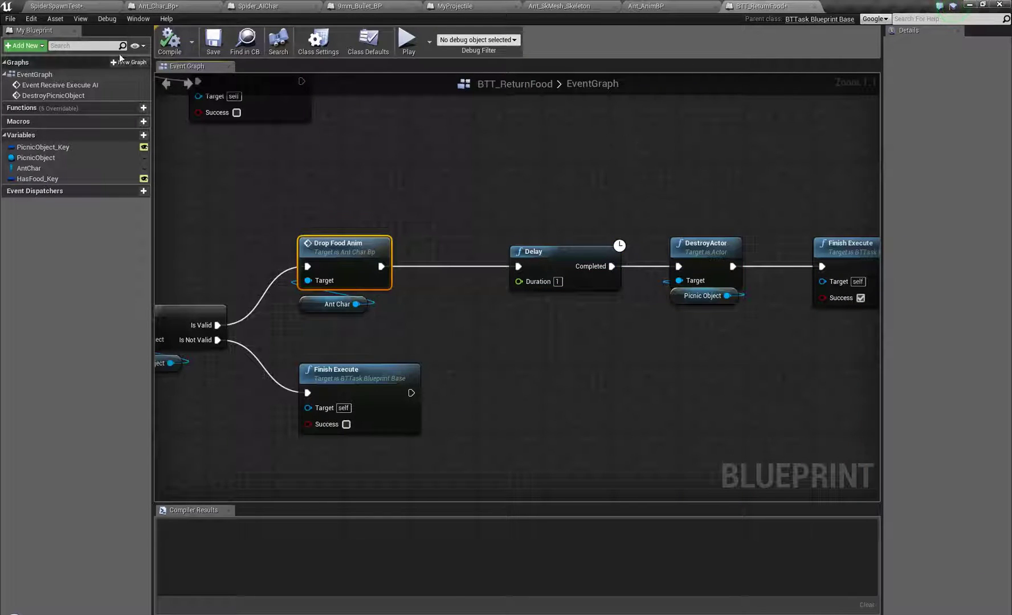
{"action": "left_click", "coordinate": [170, 41]}
{"action": "left_click", "coordinate": [220, 48]}
Go to the DropFoodAnim event in Ant_Char_Bp and add a custom event named DropFood above the CauseDeath chain.
{"action": "double_click", "coordinate": [340, 274]}
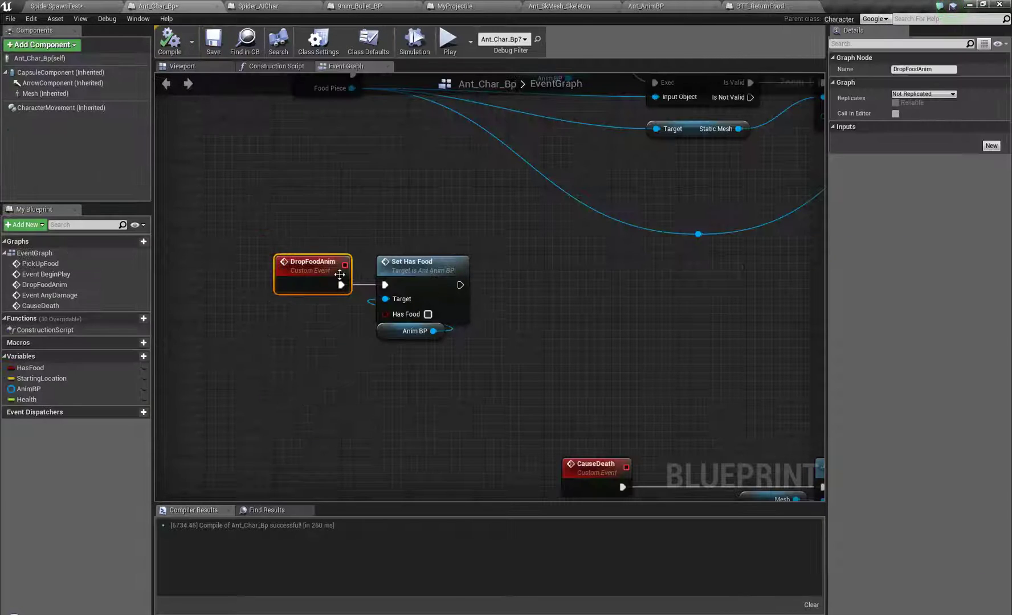
{"action": "scroll", "coordinate": [426, 298], "scroll_direction": "down", "scroll_amount": 3}
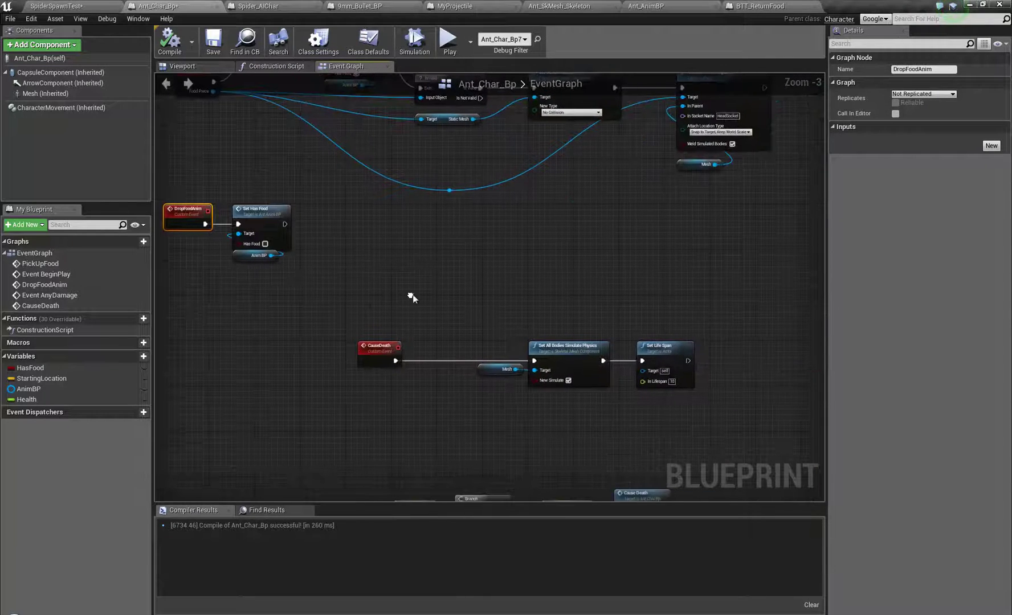
{"action": "right_click", "coordinate": [481, 267]}
{"action": "type", "text": "custom"}
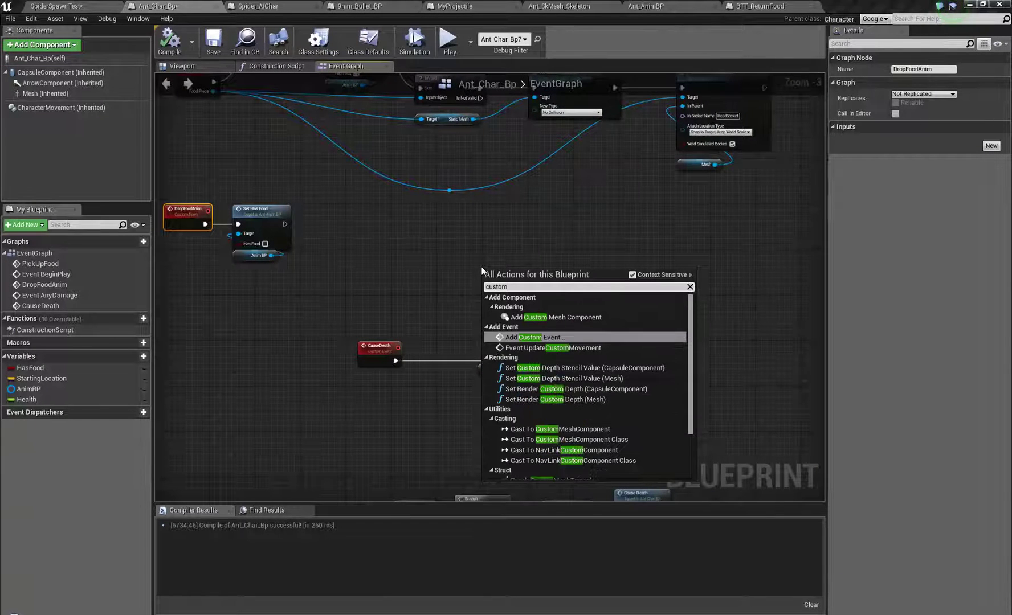
{"action": "left_click", "coordinate": [557, 338]}
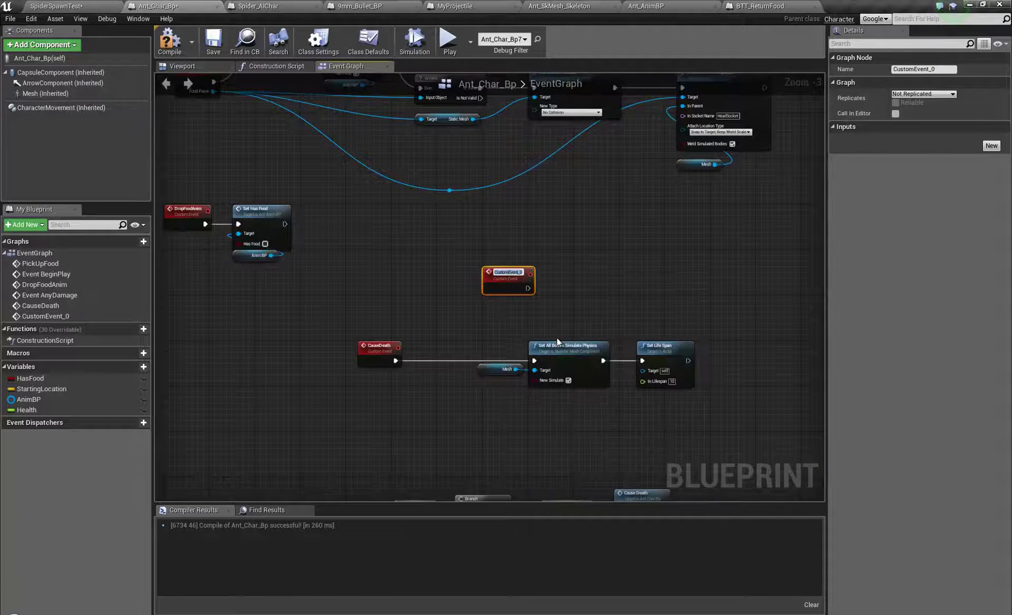
{"action": "type", "text": "DropFood"}
{"action": "key", "text": "Return"}
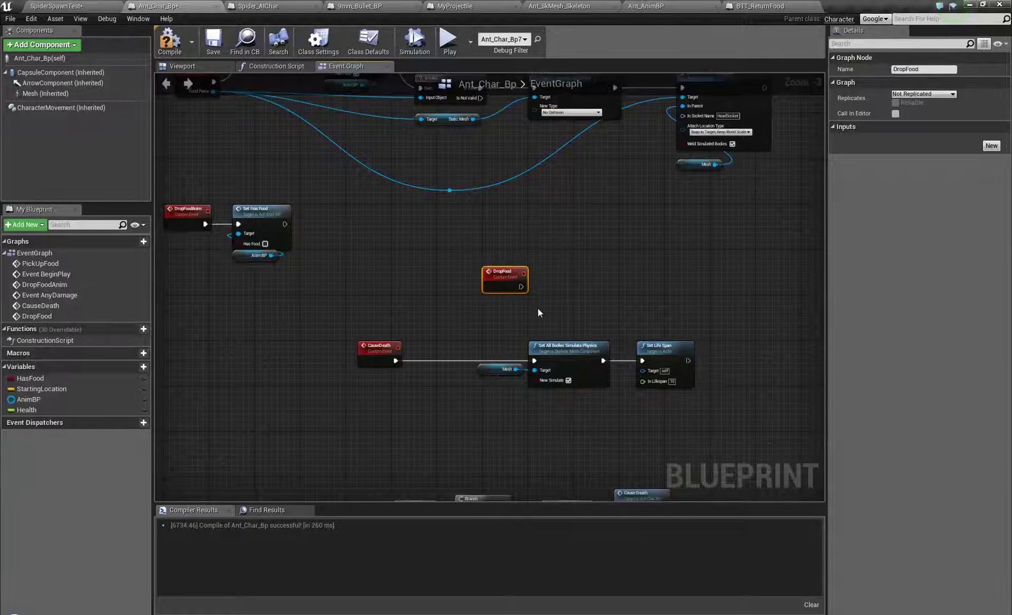
Move the new DropFood event above the CauseDeath event and align the two vertically.
{"action": "right_click_drag", "start_coordinate": [569, 326], "coordinate": [615, 346]}
{"action": "left_click_drag", "start_coordinate": [551, 292], "coordinate": [460, 275]}
{"action": "right_click_drag", "start_coordinate": [445, 344], "coordinate": [408, 290]}
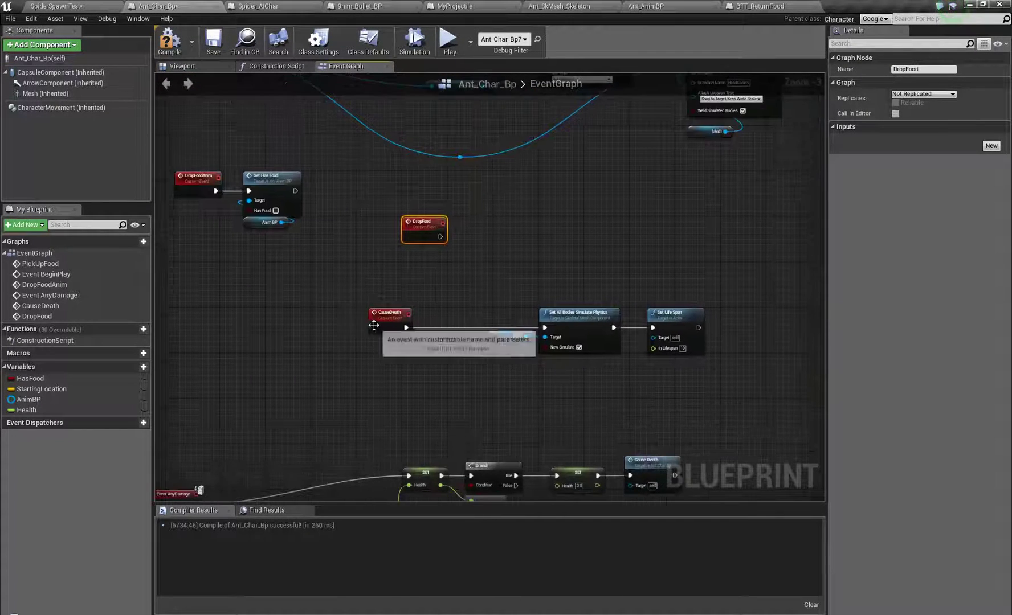
{"action": "left_click_drag", "start_coordinate": [395, 321], "coordinate": [429, 318]}
{"action": "right_click_drag", "start_coordinate": [499, 435], "coordinate": [489, 485]}
Rename the new DropFood custom event to DropFoodOnDeath.
{"action": "scroll", "coordinate": [437, 327], "scroll_direction": "up", "scroll_amount": 2}
{"action": "left_click", "coordinate": [405, 273]}
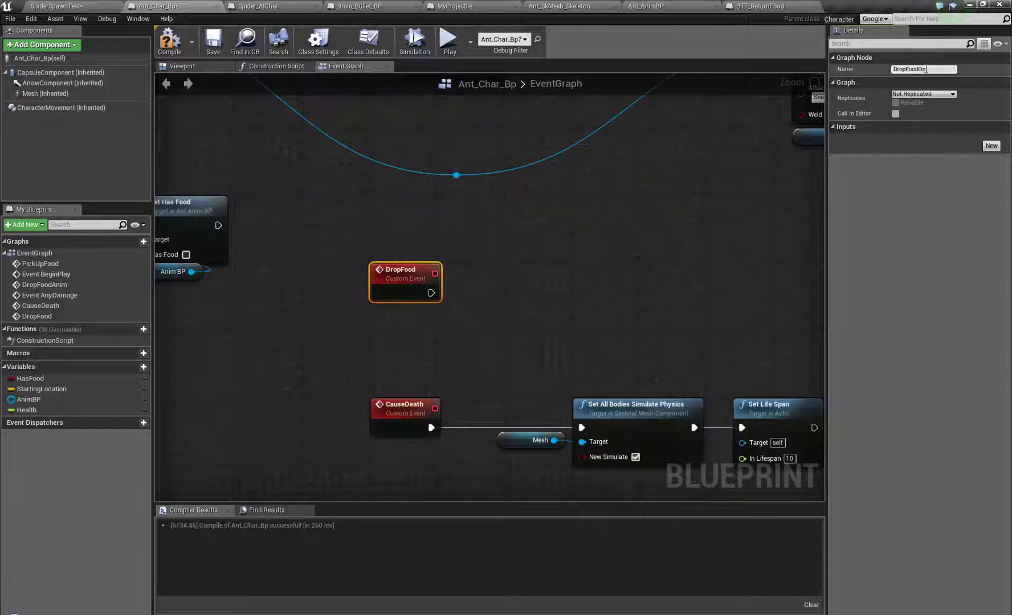
{"action": "key", "text": "Return"}
Examine the CauseDeath event and its Set All Bodies Simulate Physics and Set Life Span nodes.
{"action": "scroll", "coordinate": [485, 285], "scroll_direction": "down", "scroll_amount": 2}
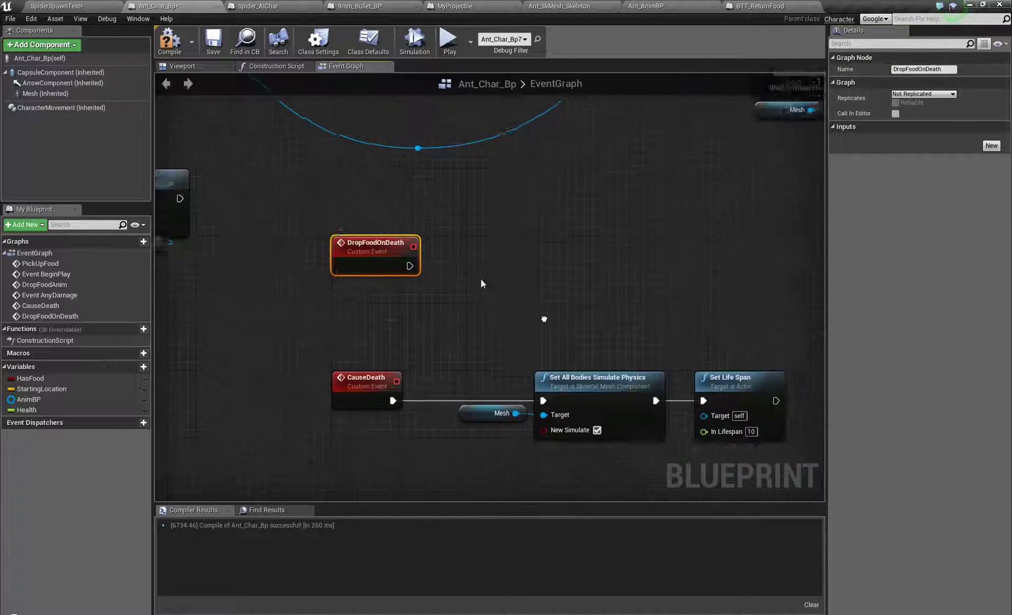
{"action": "scroll", "coordinate": [542, 306], "scroll_direction": "up", "scroll_amount": 2}
{"action": "right_click_drag", "start_coordinate": [543, 306], "coordinate": [427, 292]}
{"action": "left_click", "coordinate": [634, 370]}
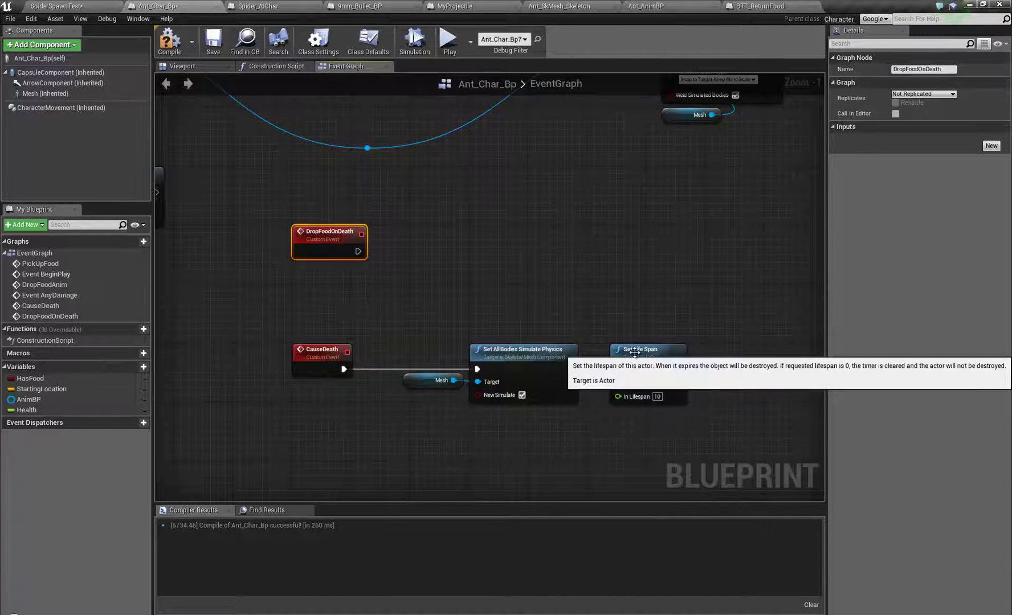
{"action": "left_click", "coordinate": [319, 361]}
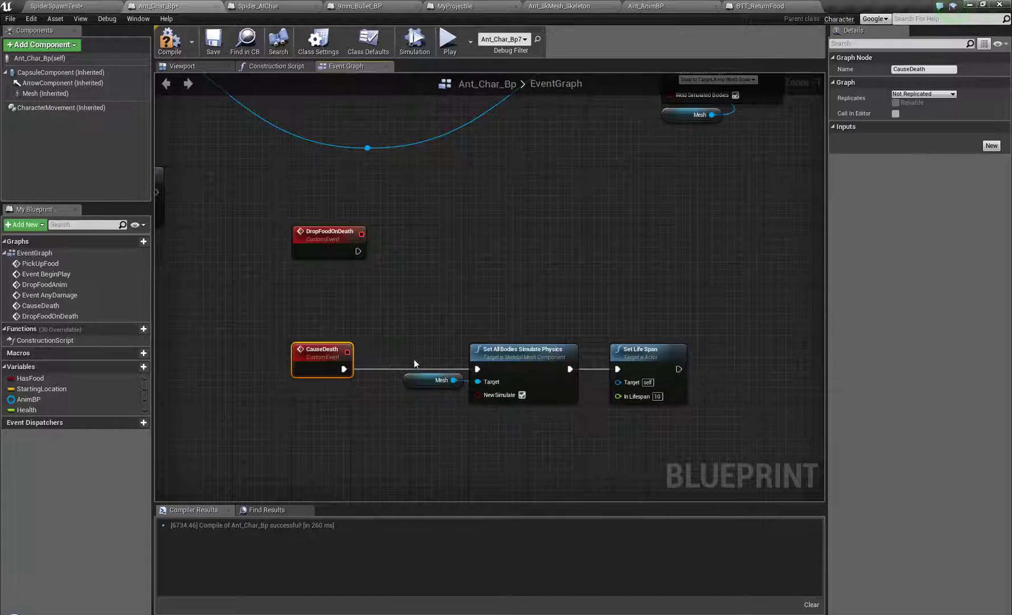
Promote the PickUpFood event's Food Piece output to a variable named FoodPiece.
{"action": "right_click_drag", "start_coordinate": [396, 307], "coordinate": [477, 327]}
{"action": "left_click", "coordinate": [411, 261]}
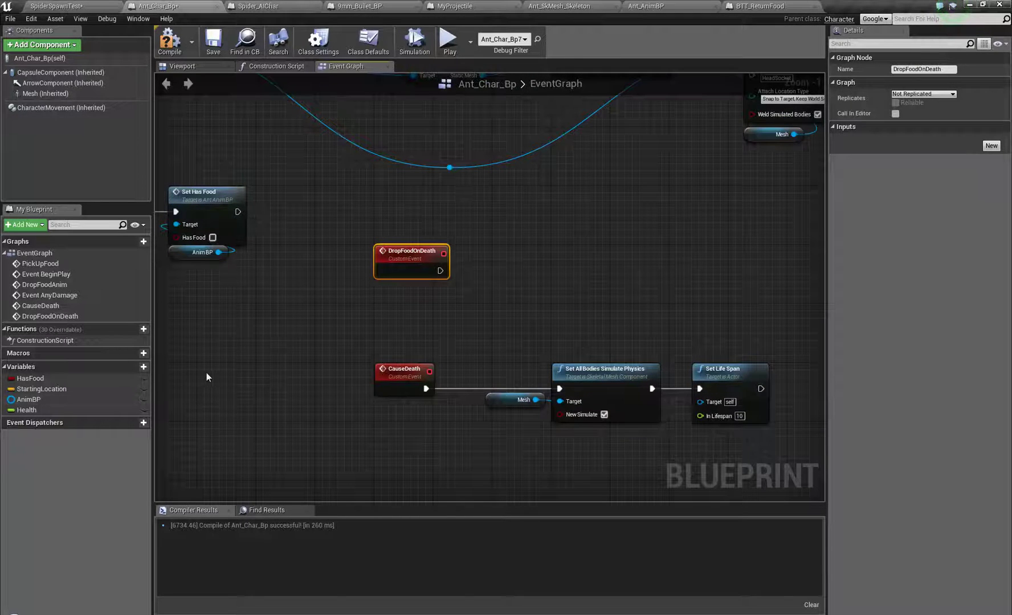
{"action": "right_click_drag", "start_coordinate": [242, 365], "coordinate": [406, 513]}
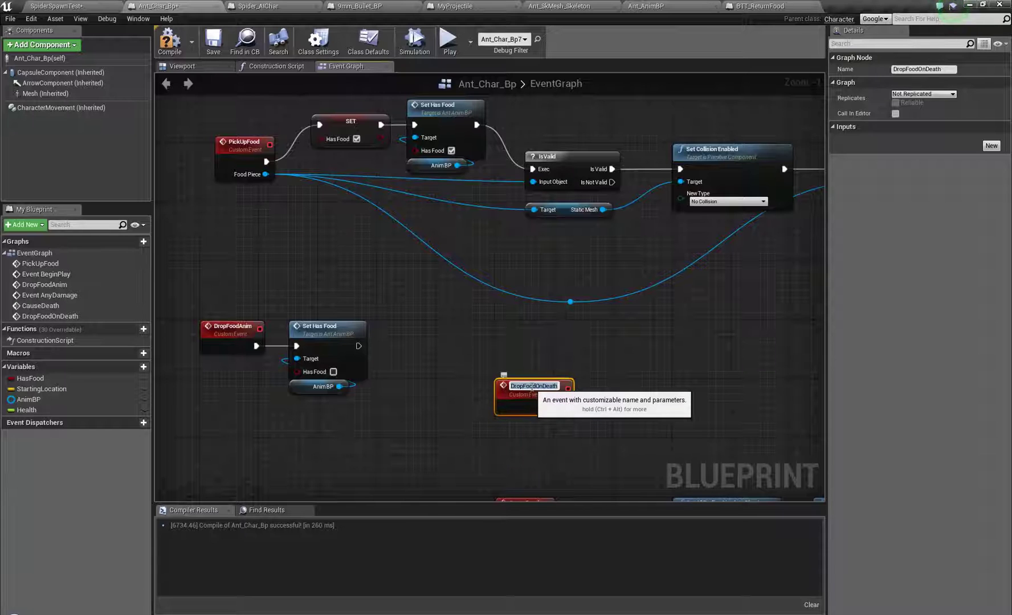
{"action": "left_click", "coordinate": [474, 339]}
{"action": "right_click_drag", "start_coordinate": [483, 330], "coordinate": [521, 401]}
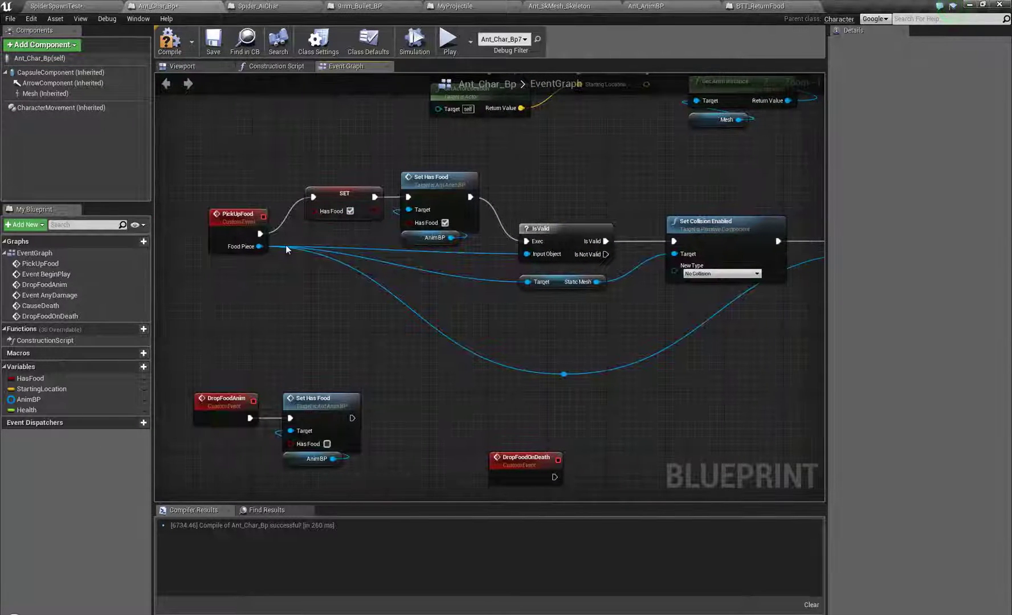
{"action": "left_click_drag", "start_coordinate": [259, 247], "coordinate": [308, 284]}
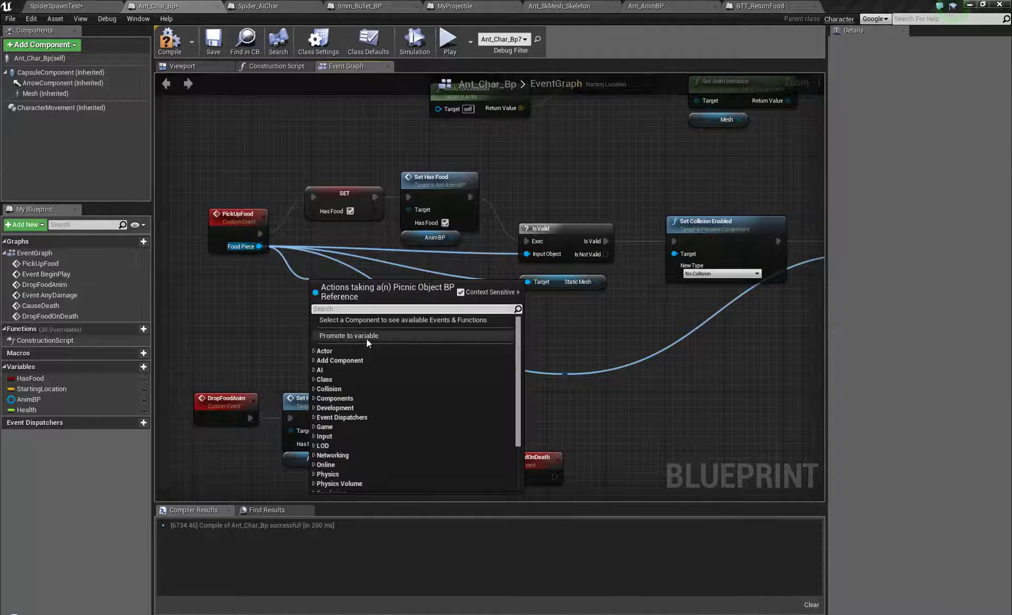
{"action": "left_click", "coordinate": [366, 338]}
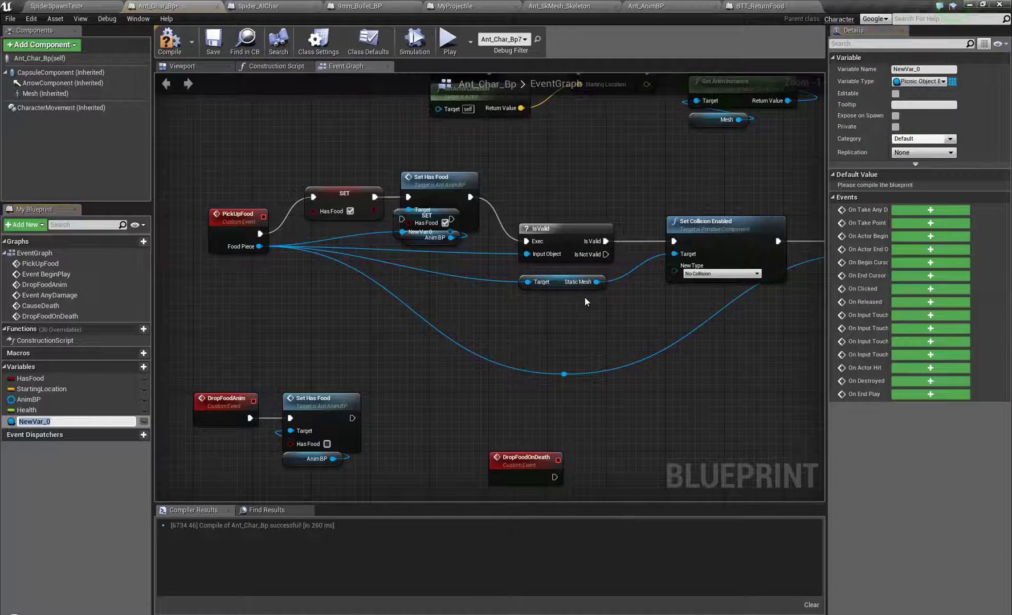
{"action": "type", "text": "FoodPiece"}
{"action": "key", "text": "Return"}
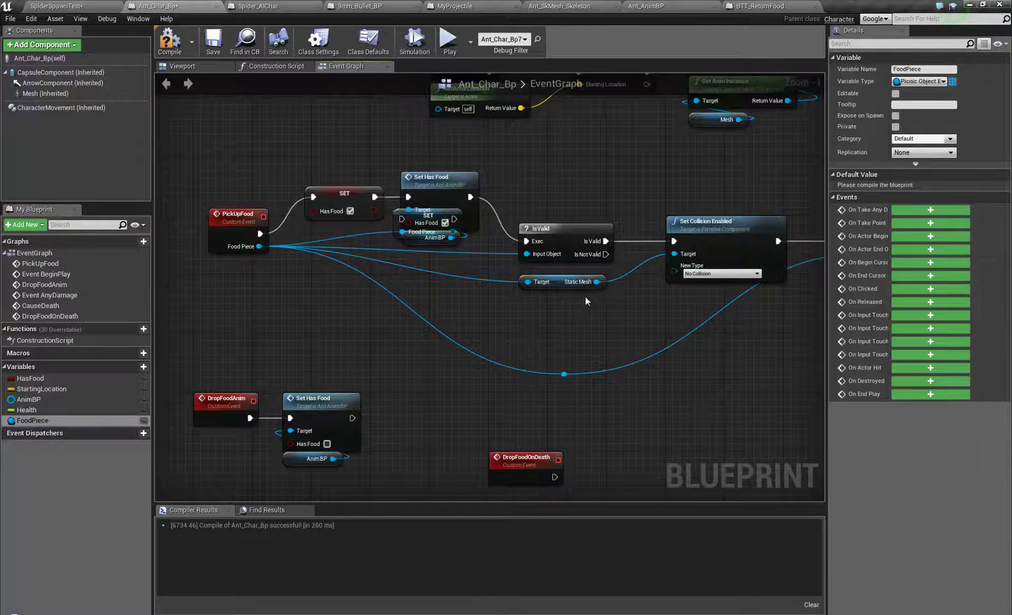
Insert the FoodPiece setter into the execution chain between PickUpFood and the HasFood setter, spacing out the nodes.
{"action": "left_click_drag", "start_coordinate": [417, 221], "coordinate": [322, 236]}
{"action": "left_click_drag", "start_coordinate": [260, 234], "coordinate": [316, 199]}
{"action": "right_click_drag", "start_coordinate": [280, 287], "coordinate": [497, 324]}
{"action": "left_click_drag", "start_coordinate": [448, 249], "coordinate": [321, 249]}
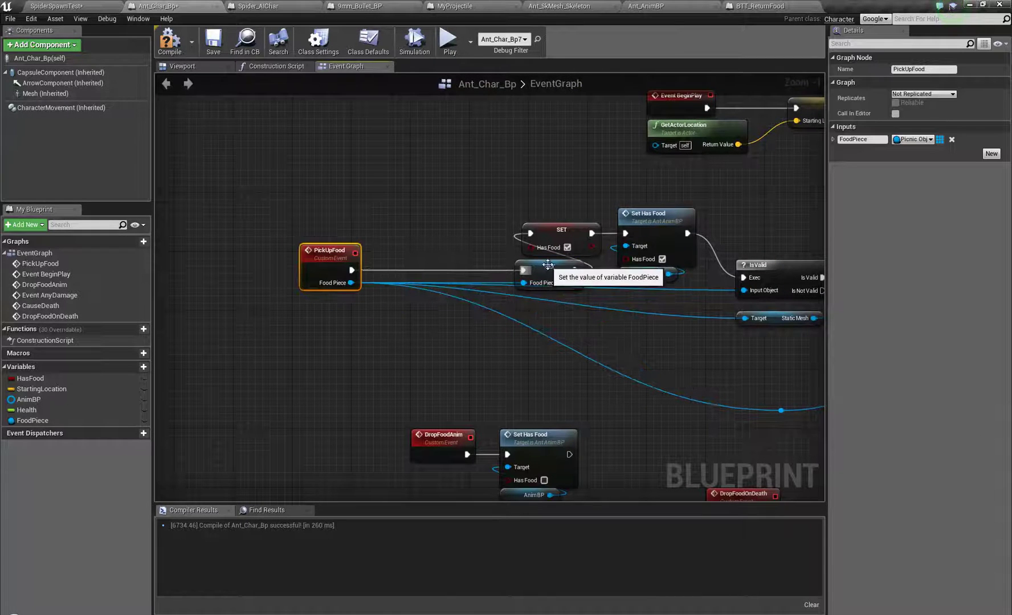
{"action": "left_click_drag", "start_coordinate": [552, 267], "coordinate": [441, 230]}
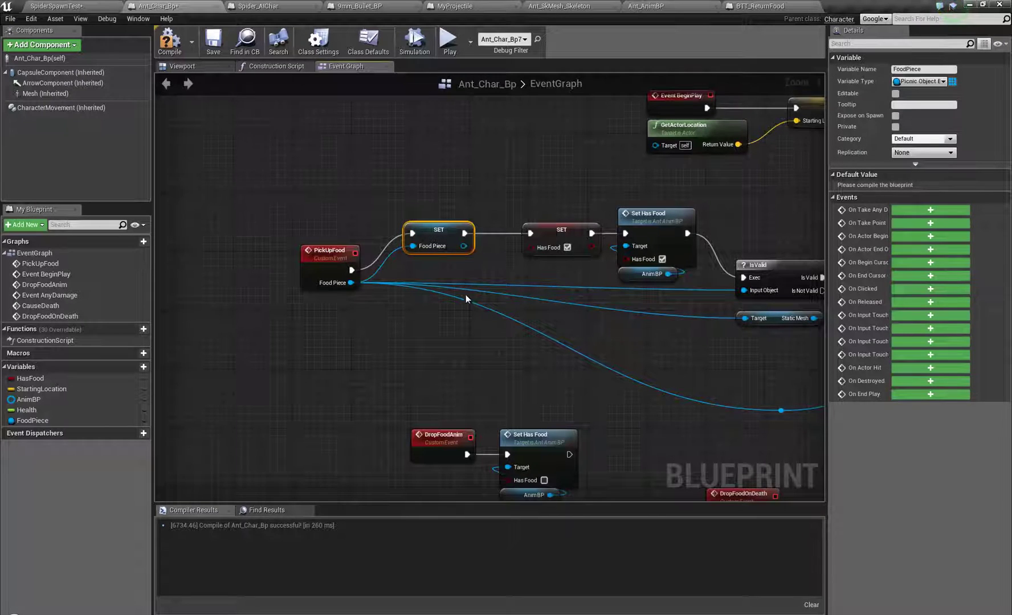
Detach the IsValid node from its execution links and place it beside PickUpFood, shifting the setter nodes to make room.
{"action": "right_click_drag", "start_coordinate": [471, 257], "coordinate": [340, 310]}
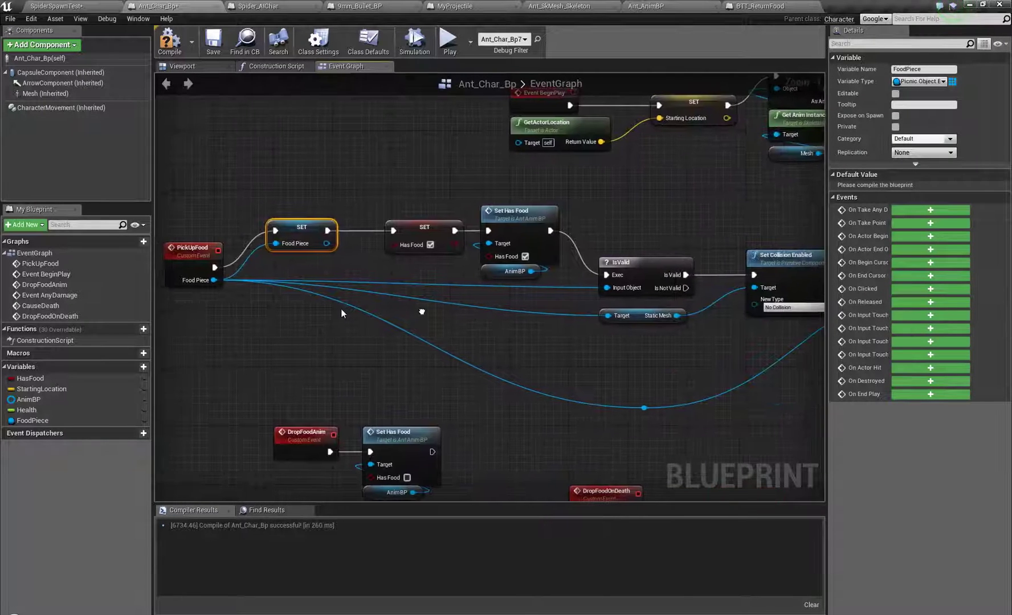
{"action": "right_click_drag", "start_coordinate": [437, 308], "coordinate": [460, 314]}
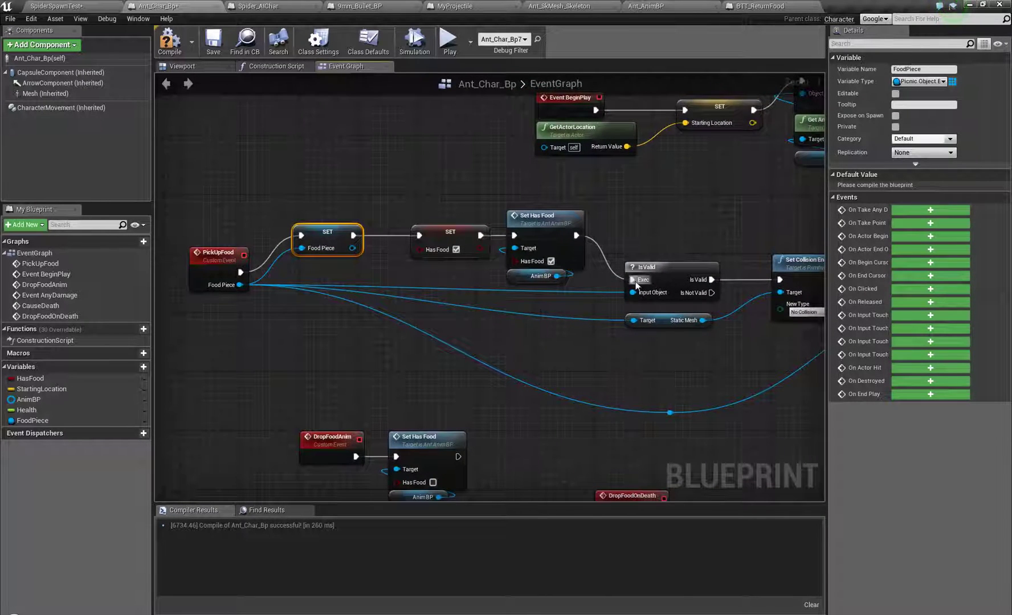
{"action": "left_click_drag", "start_coordinate": [686, 267], "coordinate": [331, 177]}
{"action": "left_click_drag", "start_coordinate": [362, 285], "coordinate": [571, 245]}
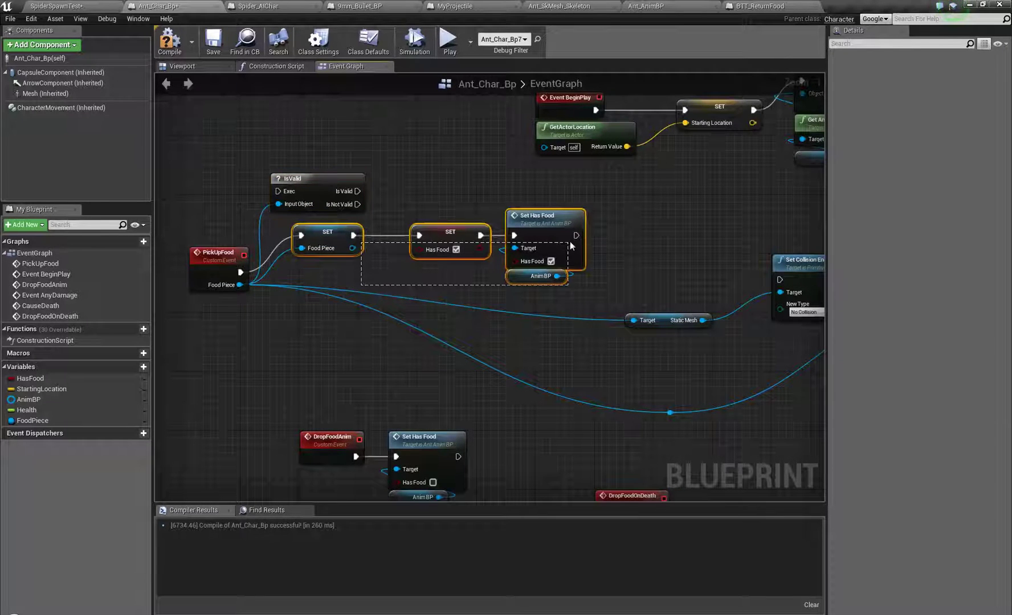
{"action": "left_click_drag", "start_coordinate": [327, 234], "coordinate": [423, 233]}
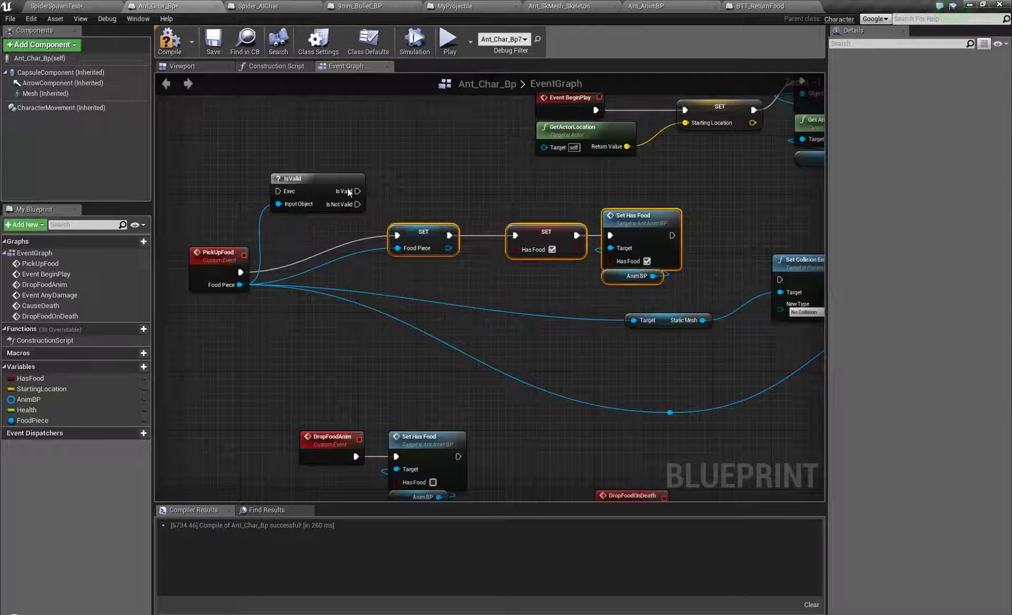
{"action": "left_click_drag", "start_coordinate": [320, 179], "coordinate": [313, 216]}
Connect PickUpFood to IsValid and its Is Valid output to the FoodPiece setter, aligning the nodes in a row.
{"action": "left_click_drag", "start_coordinate": [241, 272], "coordinate": [277, 229]}
{"action": "left_click_drag", "start_coordinate": [350, 228], "coordinate": [398, 236]}
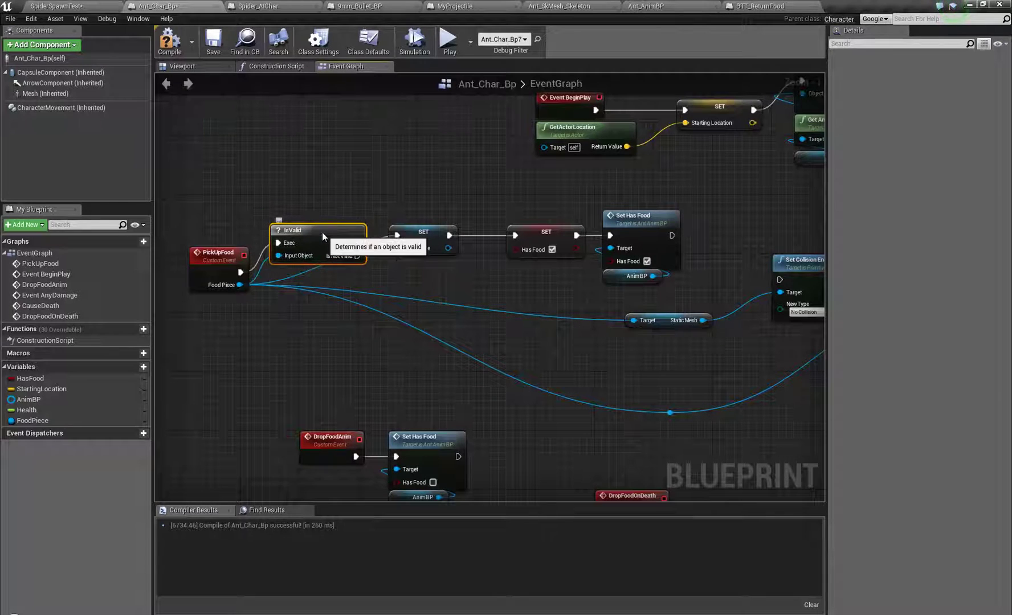
{"action": "left_click_drag", "start_coordinate": [322, 233], "coordinate": [330, 240]}
{"action": "right_click_drag", "start_coordinate": [399, 277], "coordinate": [382, 275]}
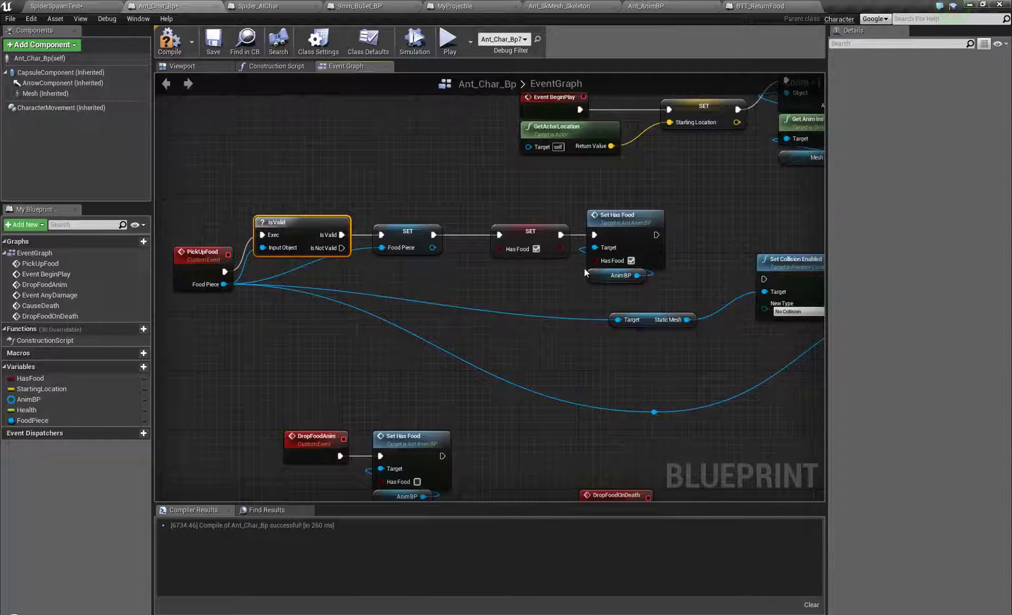
{"action": "left_click_drag", "start_coordinate": [406, 233], "coordinate": [419, 234]}
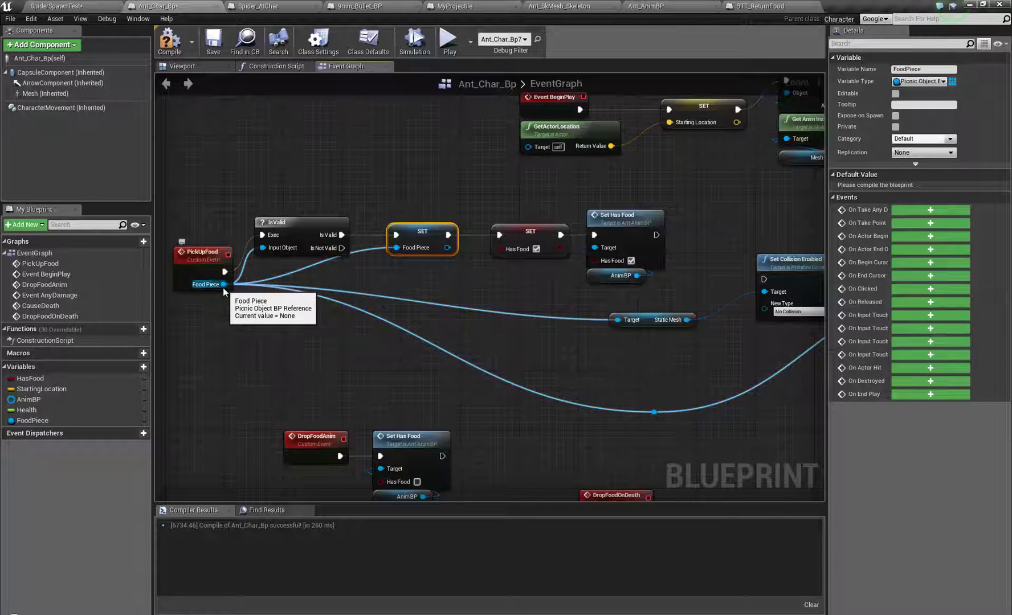
Feed the Static Mesh node's Target from a FoodPiece getter and place the getter directly beneath it.
{"action": "right_click_drag", "start_coordinate": [500, 303], "coordinate": [455, 282]}
{"action": "scroll", "coordinate": [524, 278], "scroll_direction": "down", "scroll_amount": 1}
{"action": "left_click", "coordinate": [488, 240]}
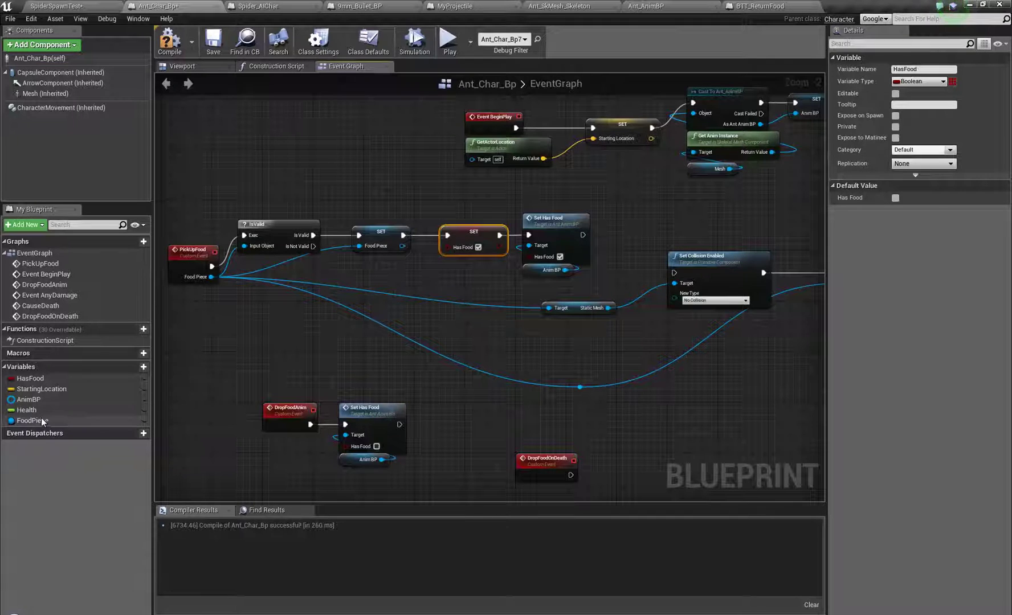
{"action": "left_click_drag", "start_coordinate": [43, 422], "coordinate": [549, 308]}
{"action": "left_click", "coordinate": [493, 305]}
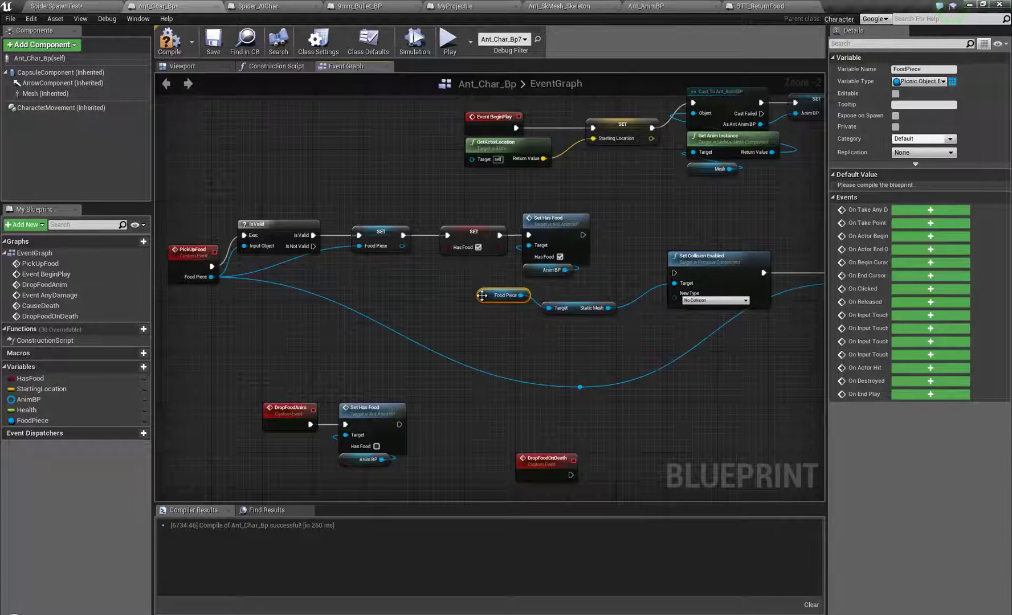
{"action": "left_click_drag", "start_coordinate": [481, 295], "coordinate": [551, 320]}
Feed AttachActorToComponent's Target from a FoodPiece getter and remove the old reroute link from PickUpFood.
{"action": "right_click_drag", "start_coordinate": [704, 337], "coordinate": [360, 329]}
{"action": "left_click_drag", "start_coordinate": [32, 421], "coordinate": [491, 282]}
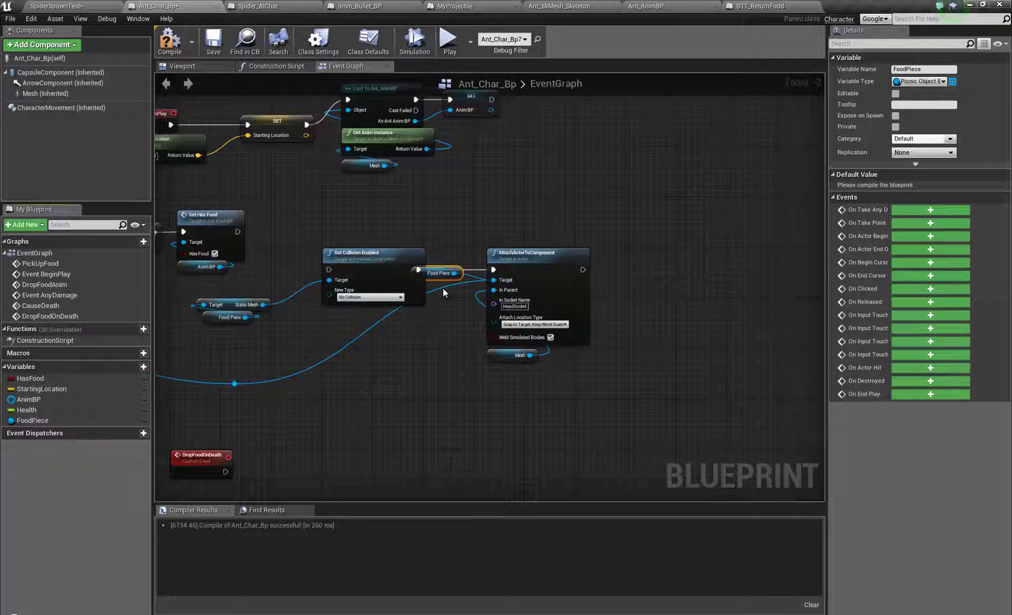
{"action": "left_click", "coordinate": [235, 386], "text": "alt"}
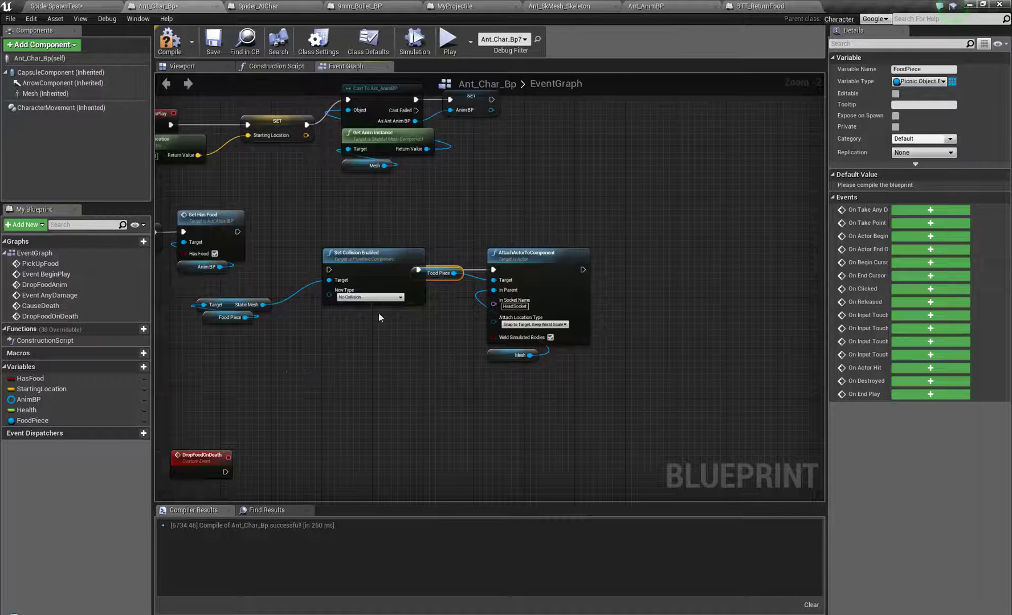
{"action": "left_click_drag", "start_coordinate": [443, 279], "coordinate": [453, 289]}
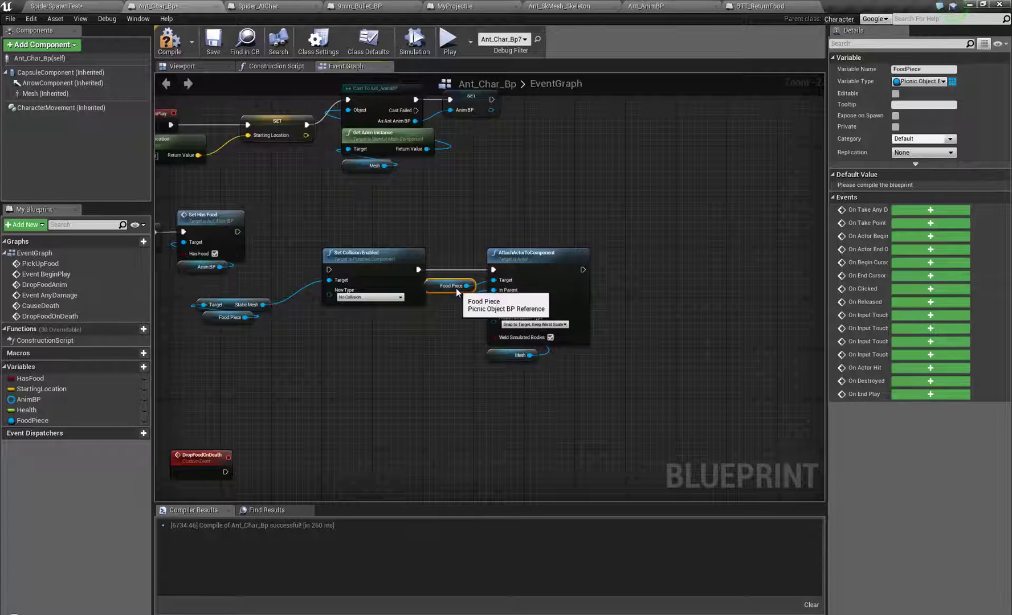
Connect the Set Has Food node to Set Collision Enabled and move the collision and attach nodes up toward its row.
{"action": "right_click_drag", "start_coordinate": [338, 301], "coordinate": [561, 317]}
{"action": "left_click_drag", "start_coordinate": [555, 286], "coordinate": [551, 289]}
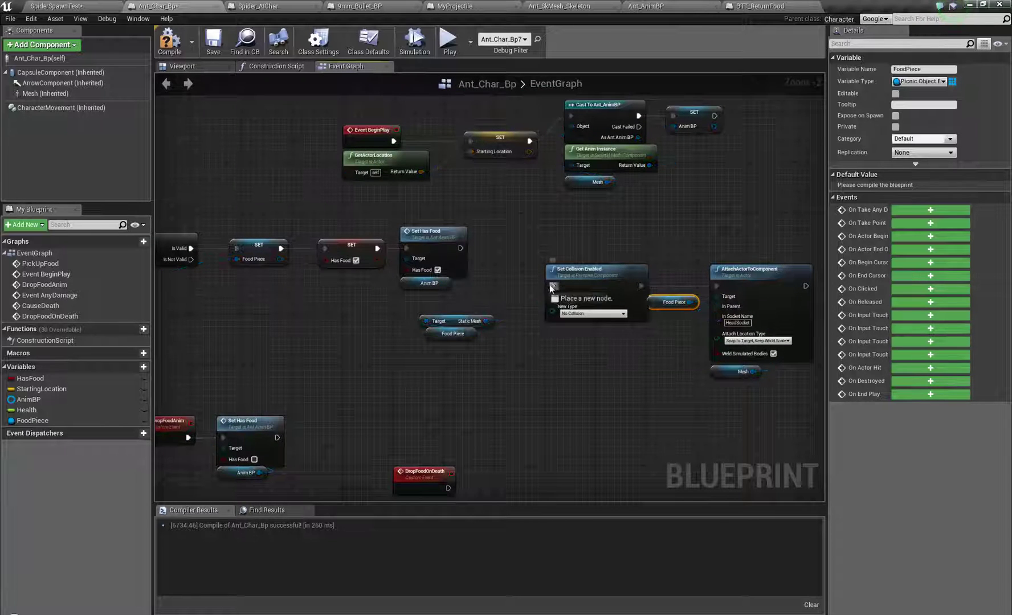
{"action": "left_click_drag", "start_coordinate": [463, 250], "coordinate": [460, 249]}
{"action": "right_click_drag", "start_coordinate": [590, 379], "coordinate": [506, 373]}
{"action": "left_click_drag", "start_coordinate": [530, 411], "coordinate": [753, 279]}
{"action": "left_click_drag", "start_coordinate": [564, 282], "coordinate": [571, 264]}
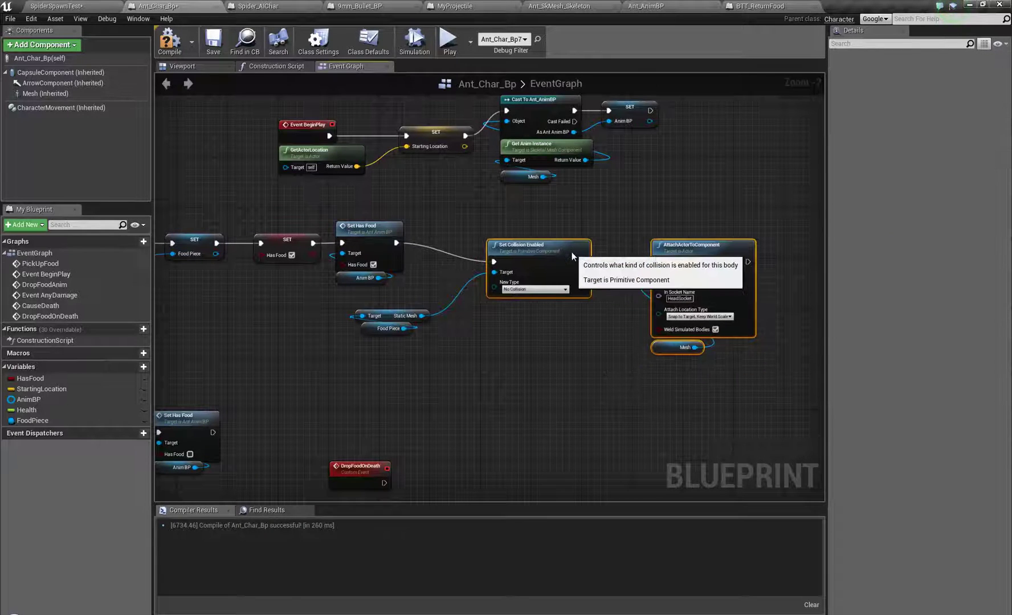
Duplicate Set Collision Enabled with its Static Mesh and FoodPiece nodes and place the copies below the PickUpFood chain.
{"action": "left_click_drag", "start_coordinate": [390, 343], "coordinate": [391, 314]}
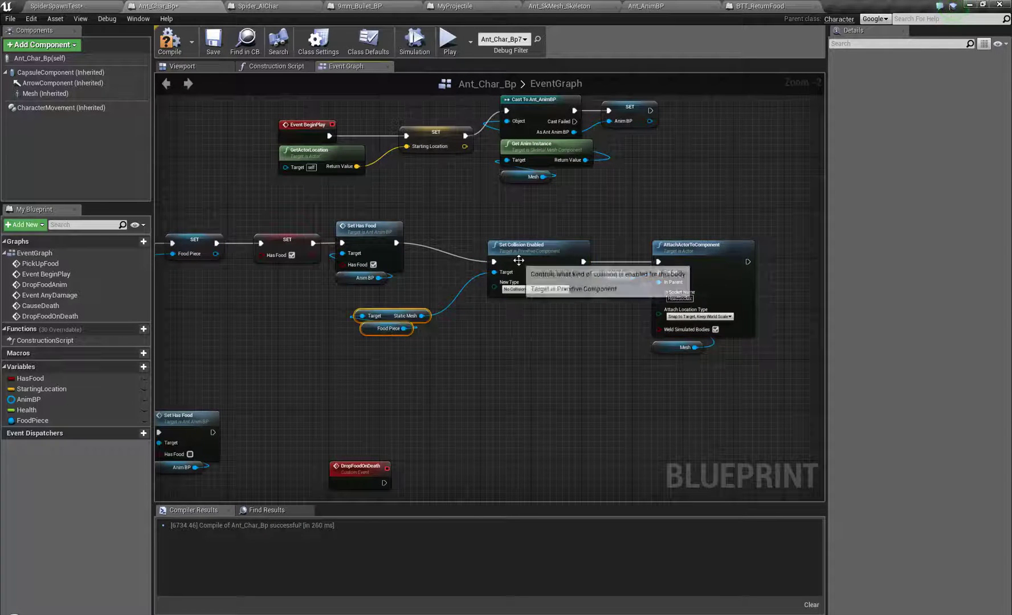
{"action": "left_click", "coordinate": [547, 285], "text": "ctrl"}
{"action": "key", "text": "ctrl+c"}
{"action": "key", "text": "ctrl+v"}
{"action": "right_click_drag", "start_coordinate": [573, 422], "coordinate": [448, 360]}
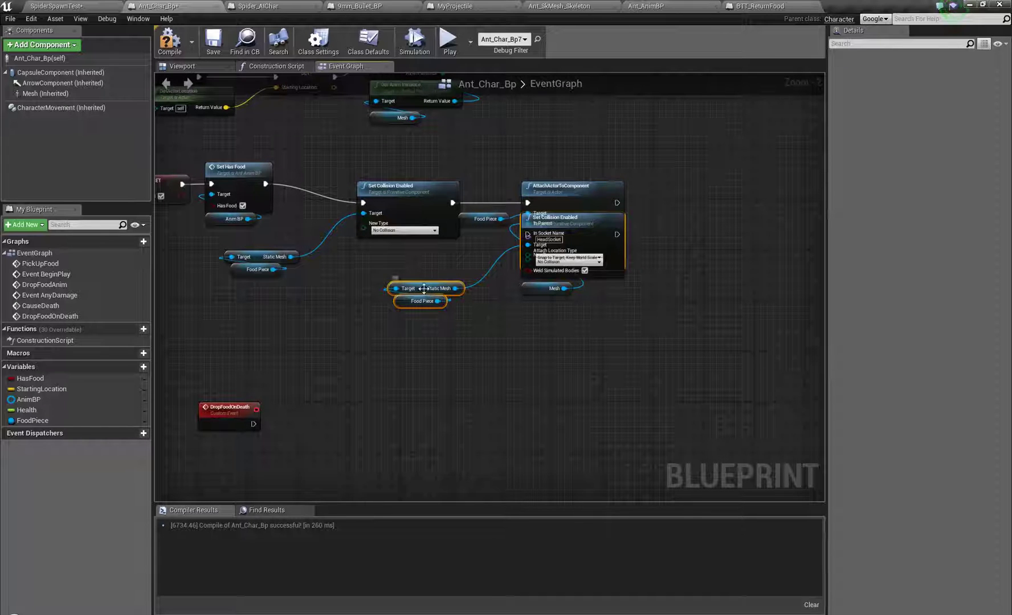
{"action": "left_click_drag", "start_coordinate": [424, 288], "coordinate": [453, 400]}
Duplicate the copied Static Mesh and FoodPiece pair and connect it to the copied Set Collision Enabled node's Target.
{"action": "left_click", "coordinate": [454, 370]}
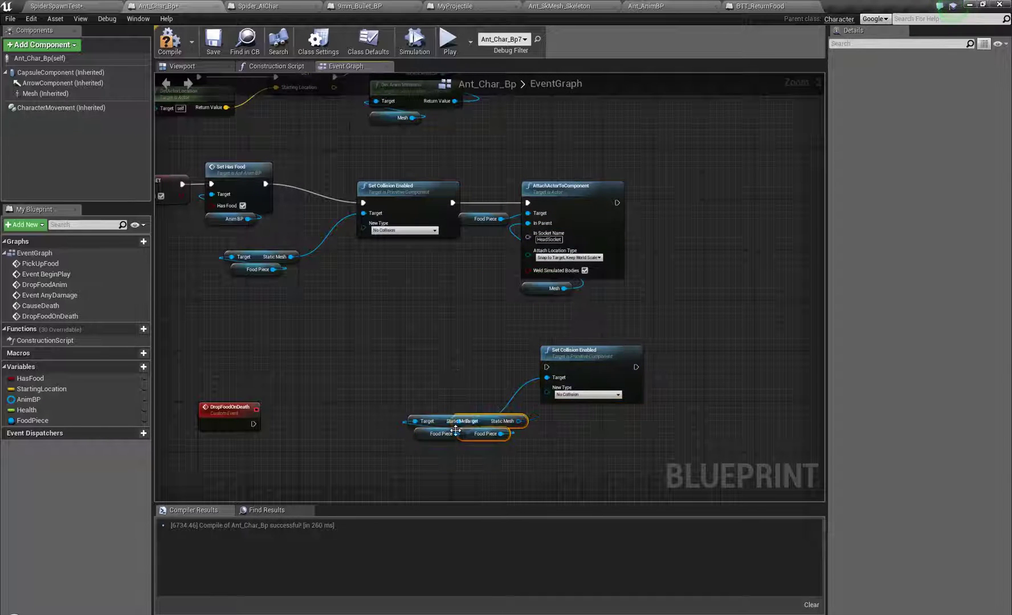
{"action": "key", "text": "ctrl+c"}
{"action": "key", "text": "ctrl+v"}
{"action": "left_click_drag", "start_coordinate": [465, 358], "coordinate": [548, 376]}
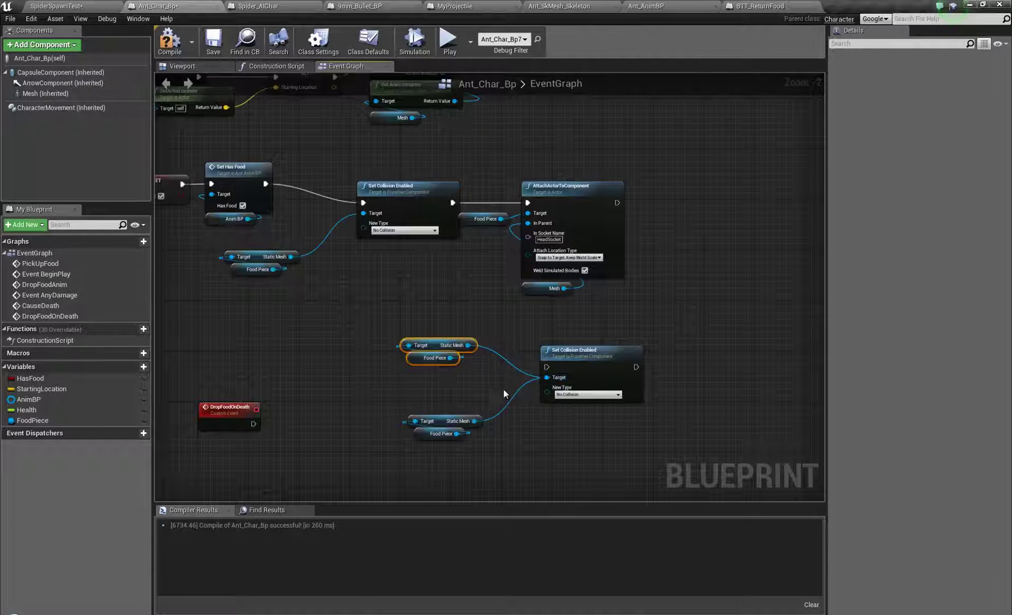
Try out breaking the links to the copied Set Collision Enabled node's Target and delete all the copied nodes.
{"action": "right_click_drag", "start_coordinate": [531, 424], "coordinate": [551, 408]}
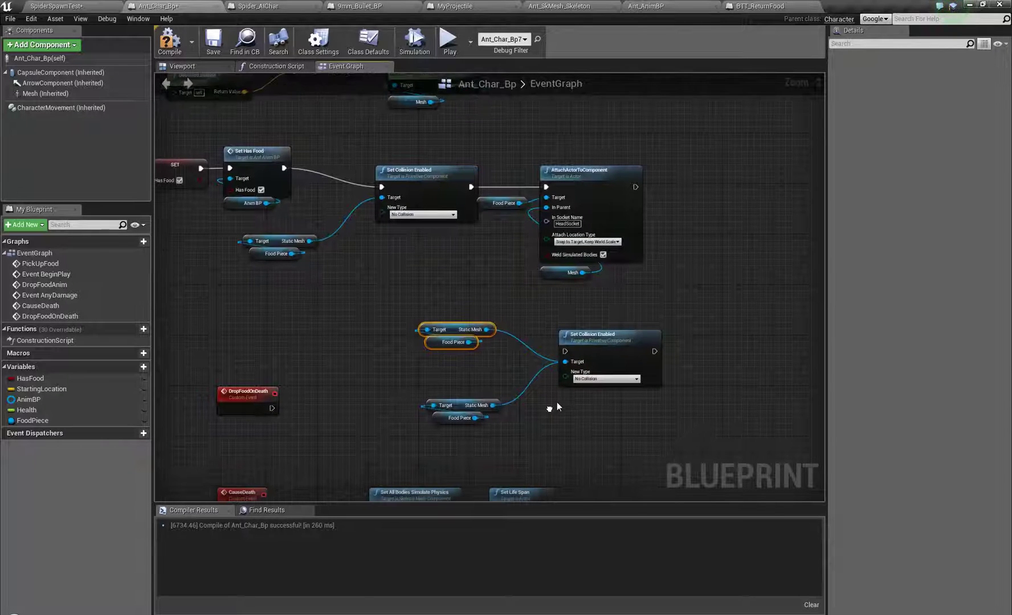
{"action": "left_click", "coordinate": [527, 388], "text": "alt"}
{"action": "left_click", "coordinate": [527, 388]}
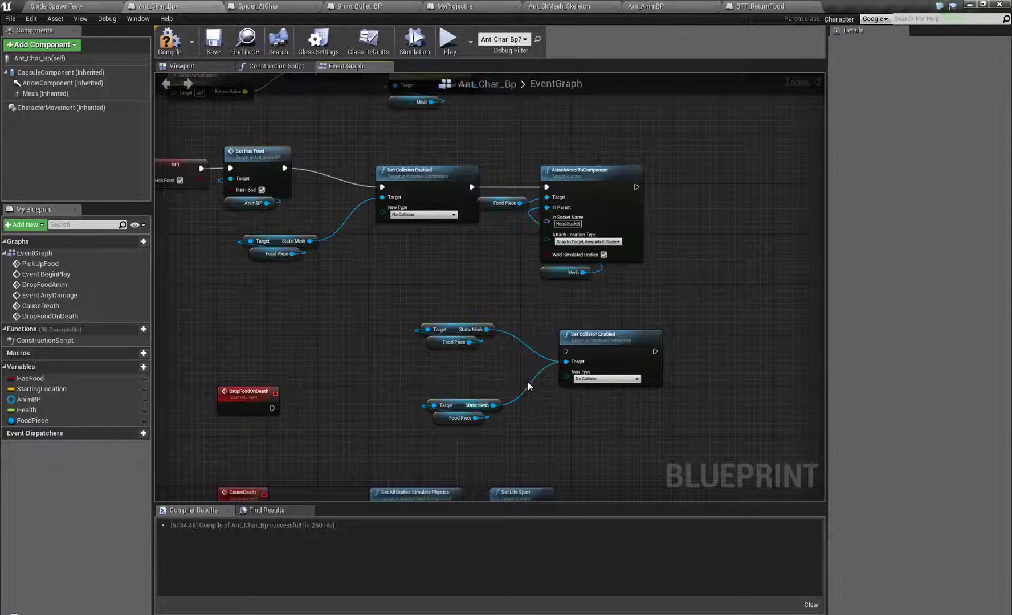
{"action": "key", "text": "ctrl+z"}
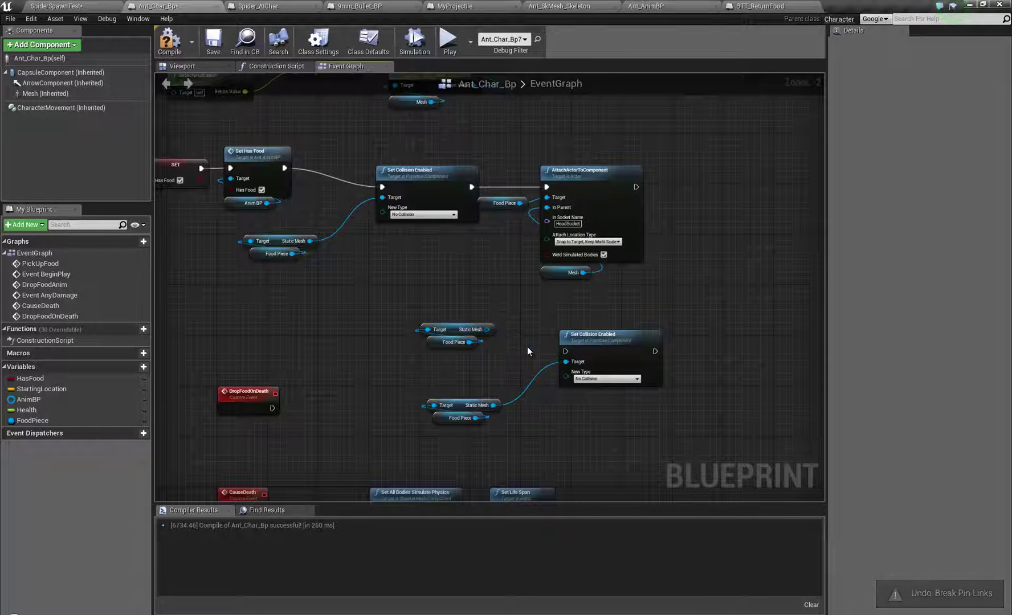
{"action": "left_click", "coordinate": [564, 363], "text": "alt"}
{"action": "left_click_drag", "start_coordinate": [390, 438], "coordinate": [734, 312]}
{"action": "key", "text": "Delete"}
Add a reroute point to the Static Mesh link into Set Collision Enabled and undo it.
{"action": "right_click_drag", "start_coordinate": [361, 317], "coordinate": [571, 391]}
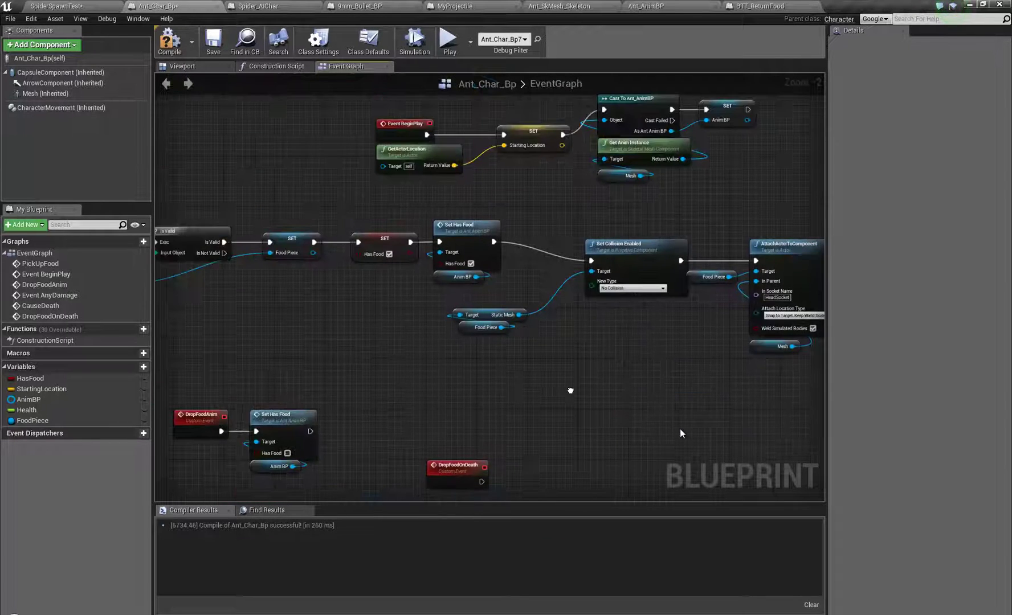
{"action": "right_click_drag", "start_coordinate": [681, 429], "coordinate": [497, 404]}
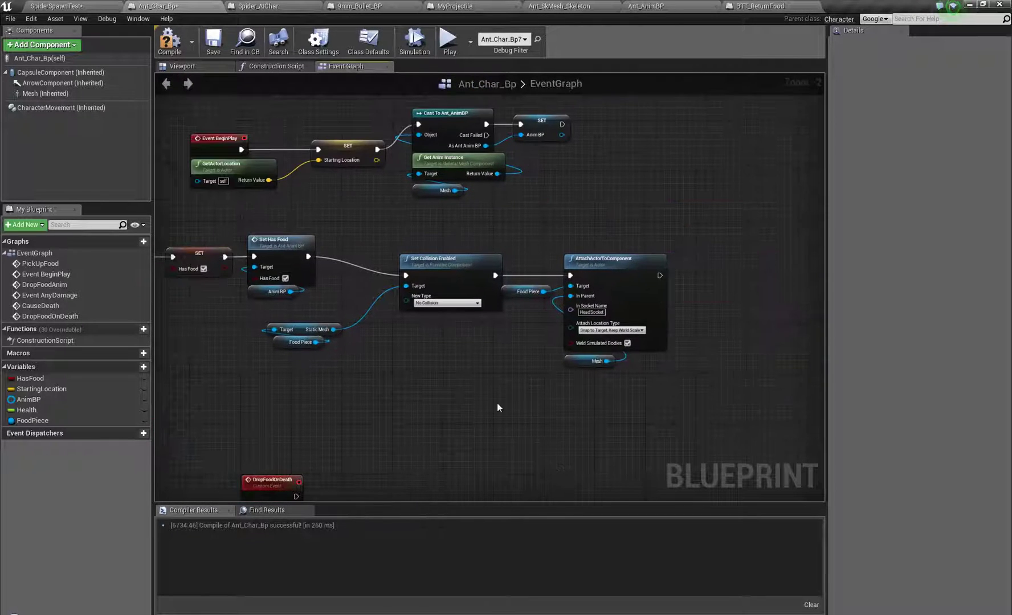
{"action": "double_click", "coordinate": [367, 311]}
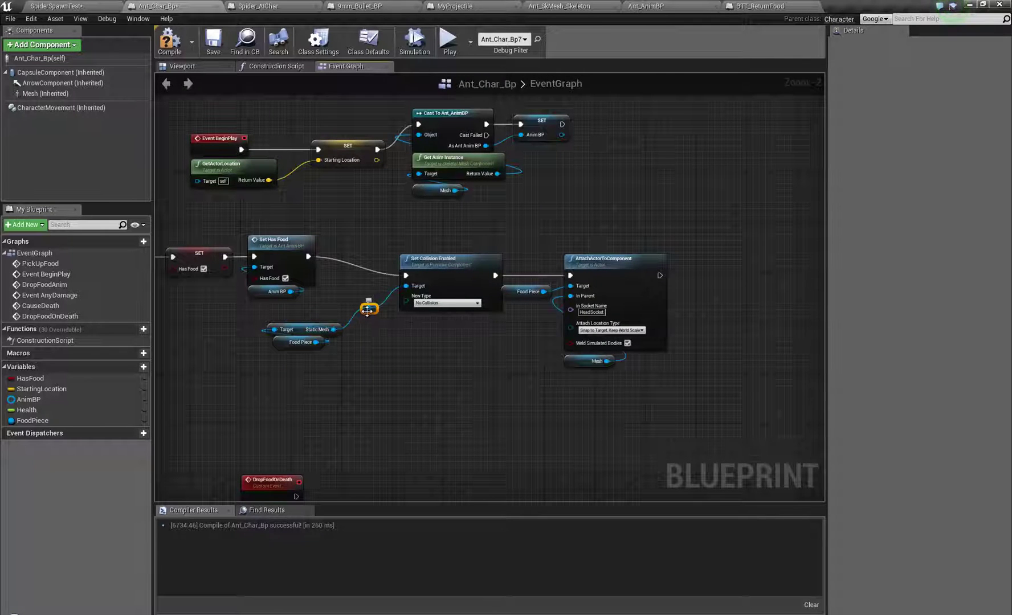
{"action": "key", "text": "ctrl+z"}
Move AttachActorToComponent with its FoodPiece and Mesh getters slightly farther from Set Collision Enabled.
{"action": "right_click_drag", "start_coordinate": [387, 336], "coordinate": [346, 334]}
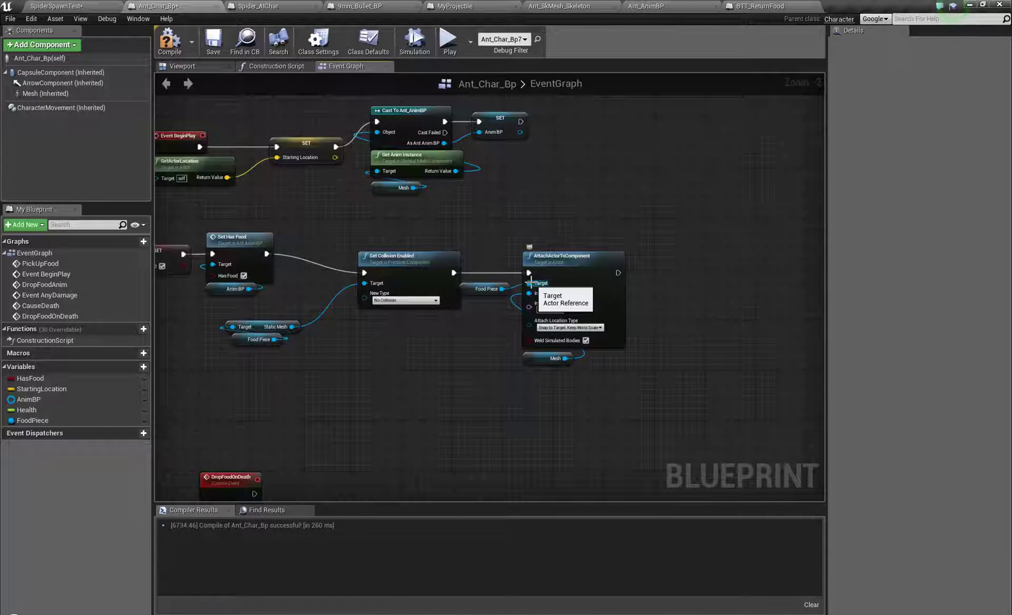
{"action": "left_click_drag", "start_coordinate": [485, 407], "coordinate": [588, 256]}
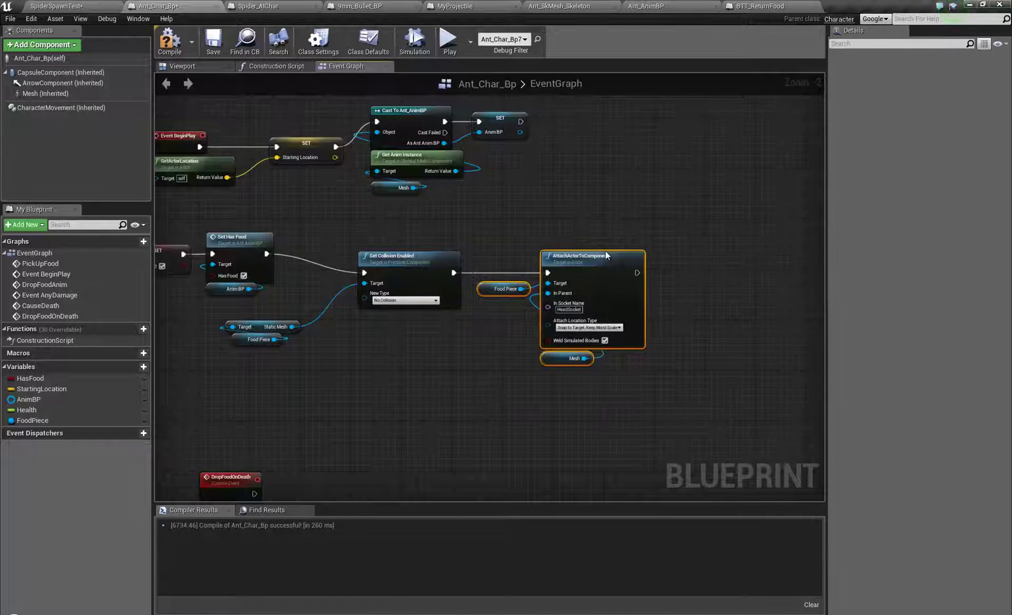
{"action": "right_click_drag", "start_coordinate": [398, 384], "coordinate": [717, 314]}
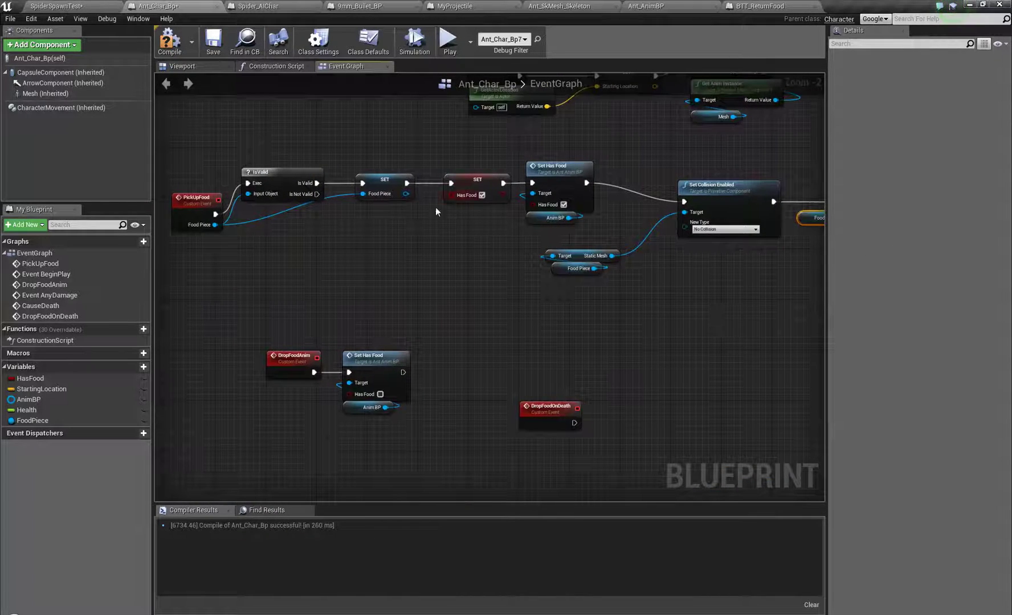
Add a FoodPiece getter with an IsValid check and connect DropFoodOnDeath to its Exec input.
{"action": "right_click_drag", "start_coordinate": [426, 268], "coordinate": [431, 263]}
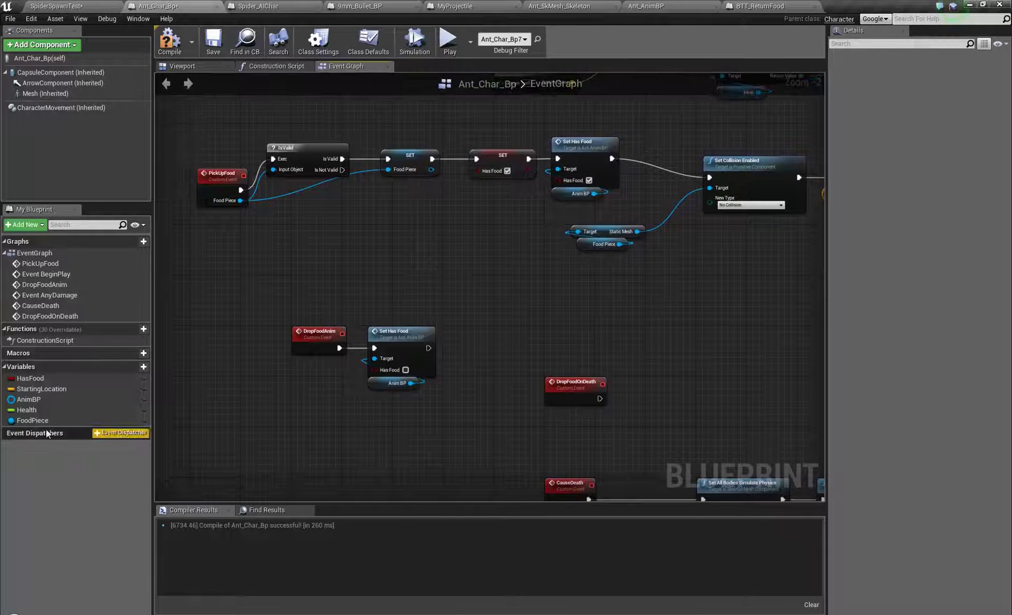
{"action": "left_click_drag", "start_coordinate": [35, 425], "coordinate": [648, 369]}
{"action": "type", "text": "i"}
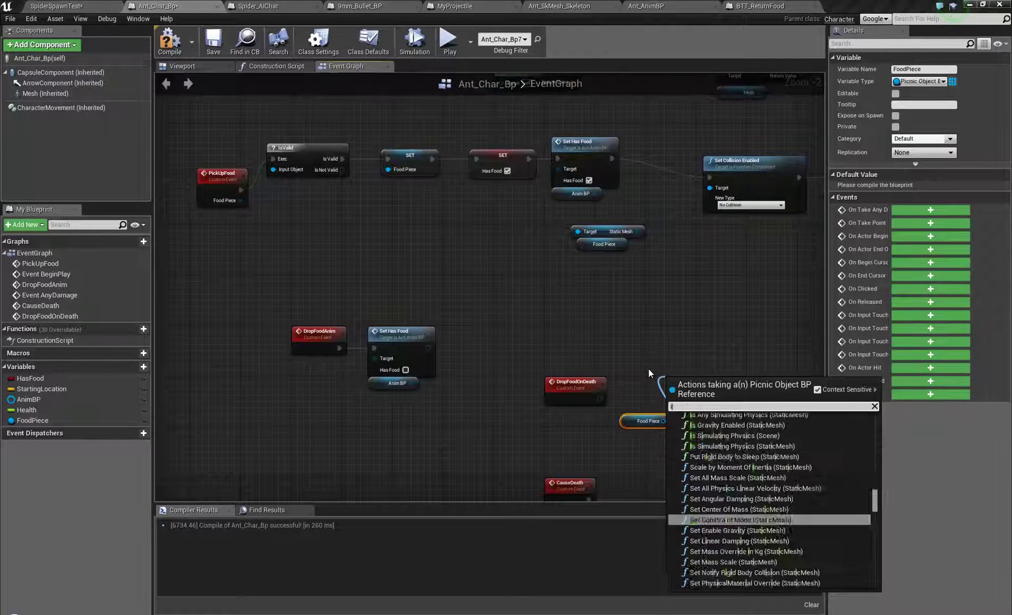
{"action": "type", "text": "s valid"}
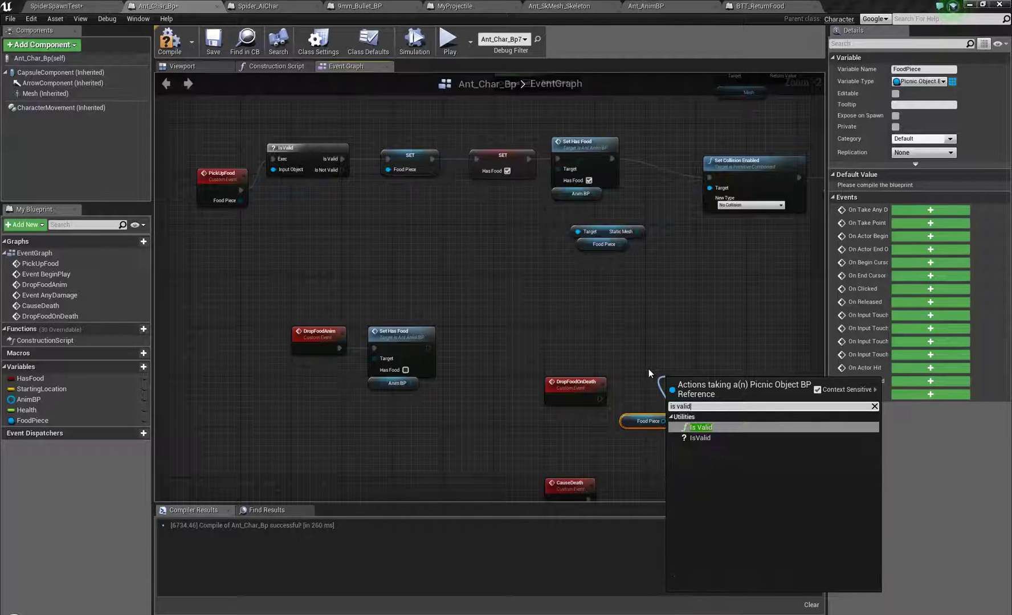
{"action": "left_click", "coordinate": [702, 427]}
{"action": "left_click_drag", "start_coordinate": [697, 392], "coordinate": [626, 400]}
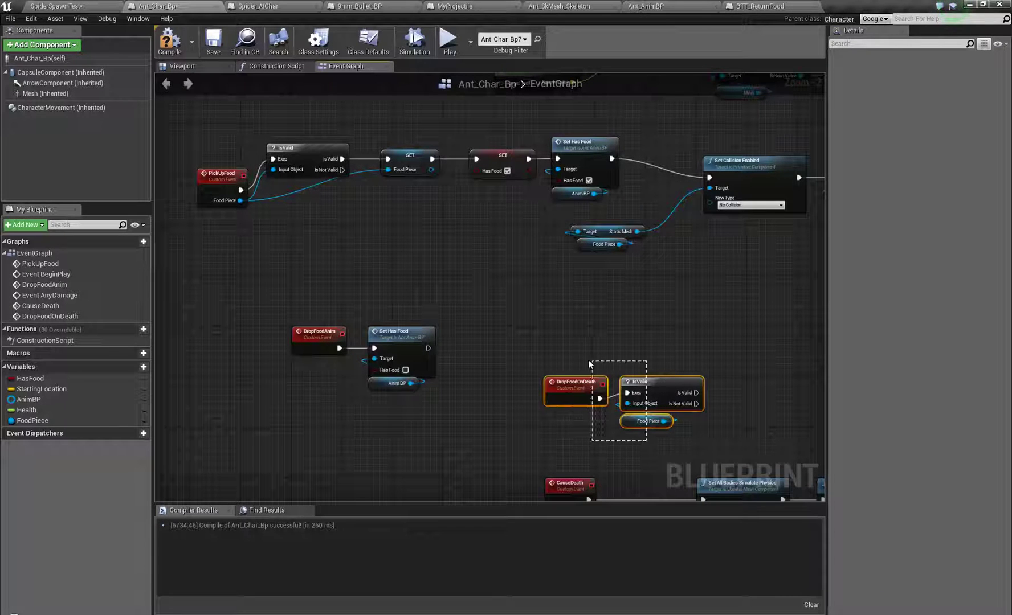
{"action": "right_click_drag", "start_coordinate": [700, 317], "coordinate": [440, 323]}
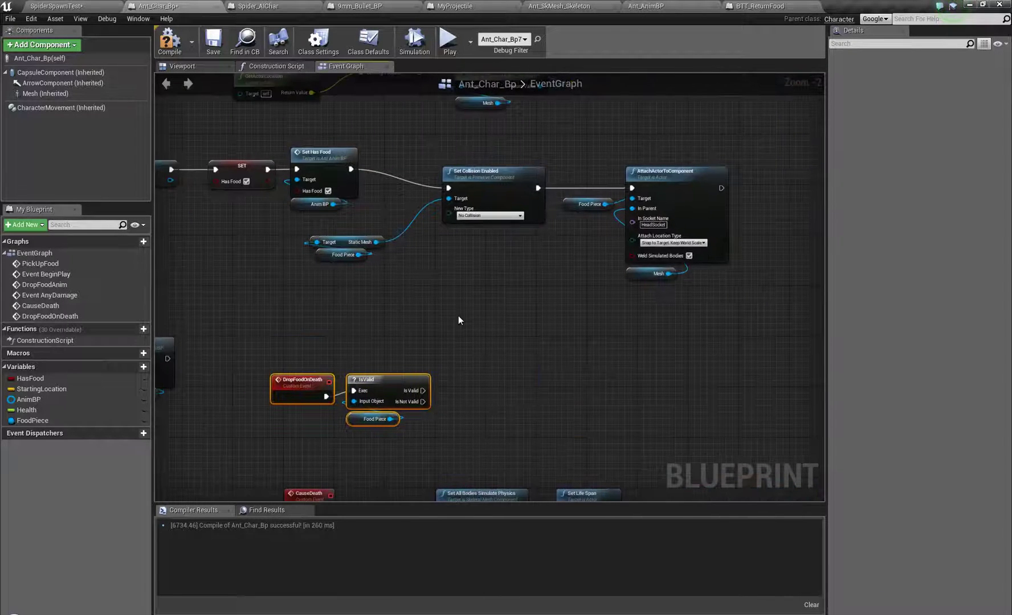
Duplicate the Set Collision Enabled and AttachActorToComponent nodes with their FoodPiece, Static Mesh and Mesh getters and place them beside DropFoodOnDeath's IsValid.
{"action": "right_click_drag", "start_coordinate": [531, 308], "coordinate": [575, 287]}
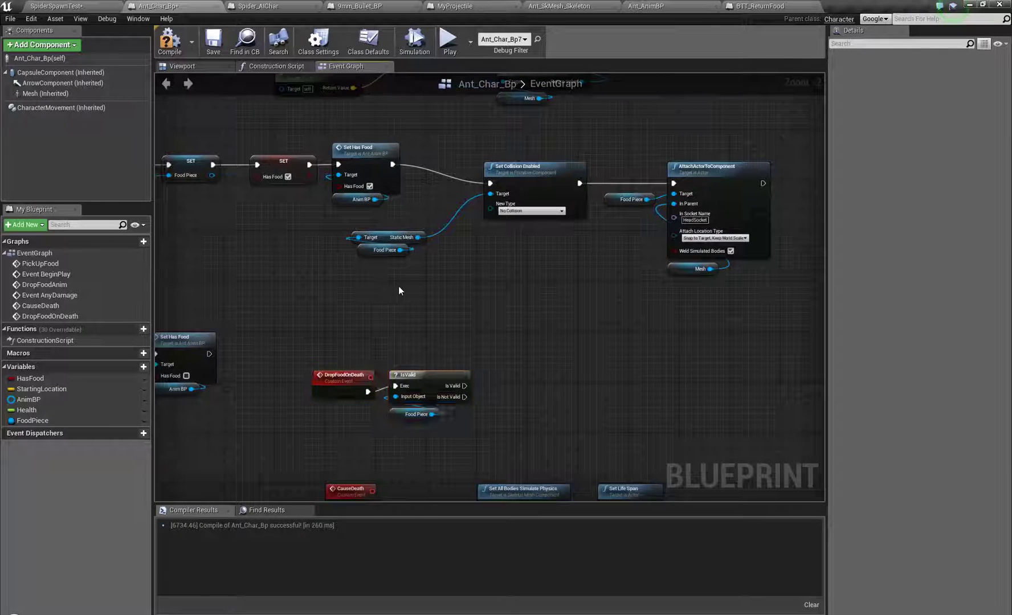
{"action": "left_click_drag", "start_coordinate": [578, 242], "coordinate": [785, 202]}
{"action": "key", "text": "ctrl+v"}
{"action": "right_click_drag", "start_coordinate": [625, 405], "coordinate": [577, 345]}
{"action": "left_click_drag", "start_coordinate": [688, 214], "coordinate": [623, 314]}
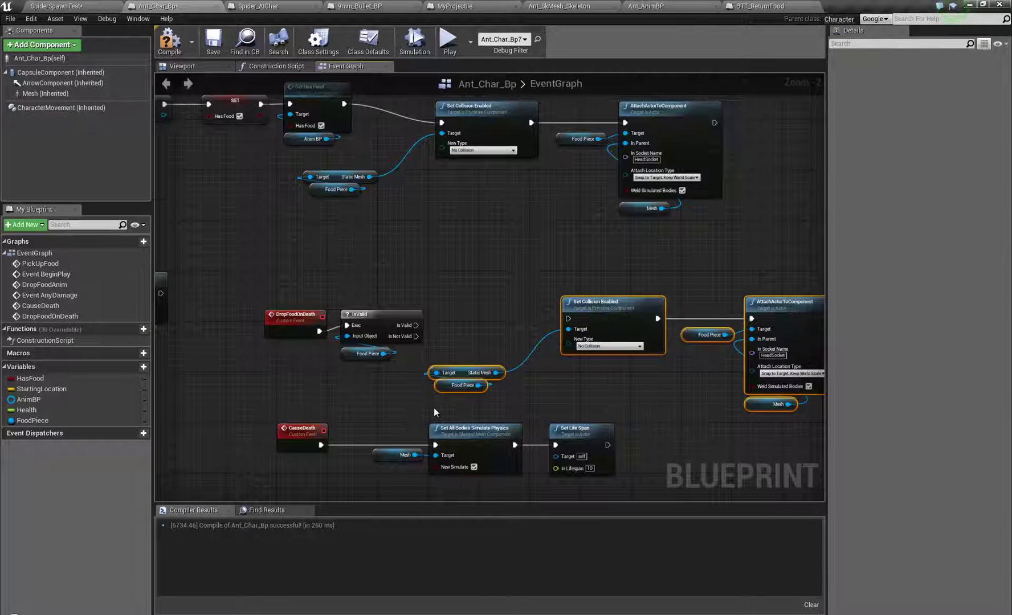
Set the copied Set Collision Enabled to Collision Enabled (Query and Physics), tuck its getters beneath it and run it from Is Valid.
{"action": "left_click_drag", "start_coordinate": [433, 406], "coordinate": [590, 361]}
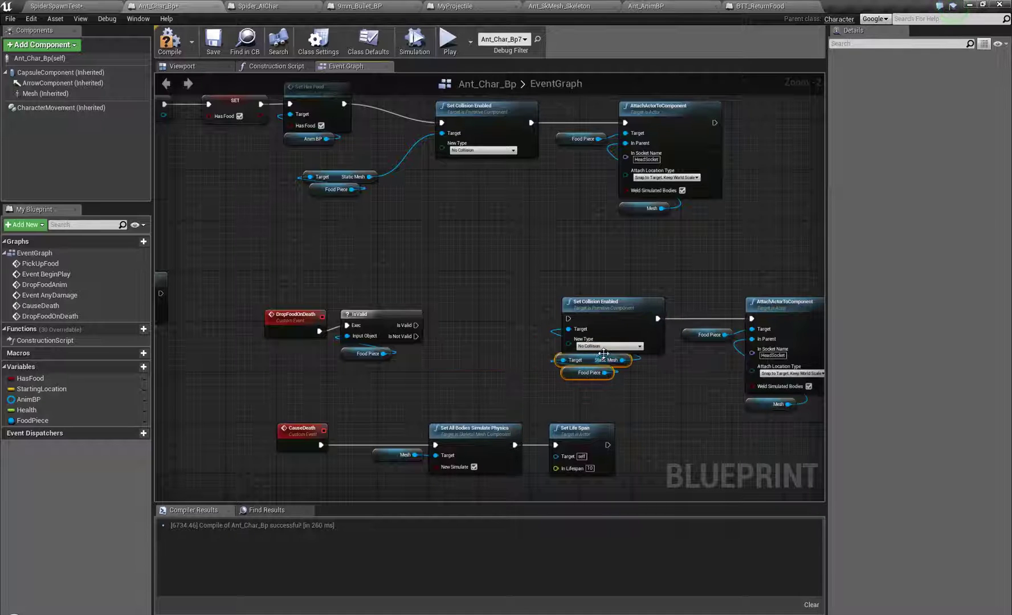
{"action": "left_click", "coordinate": [608, 346]}
{"action": "left_click", "coordinate": [605, 379]}
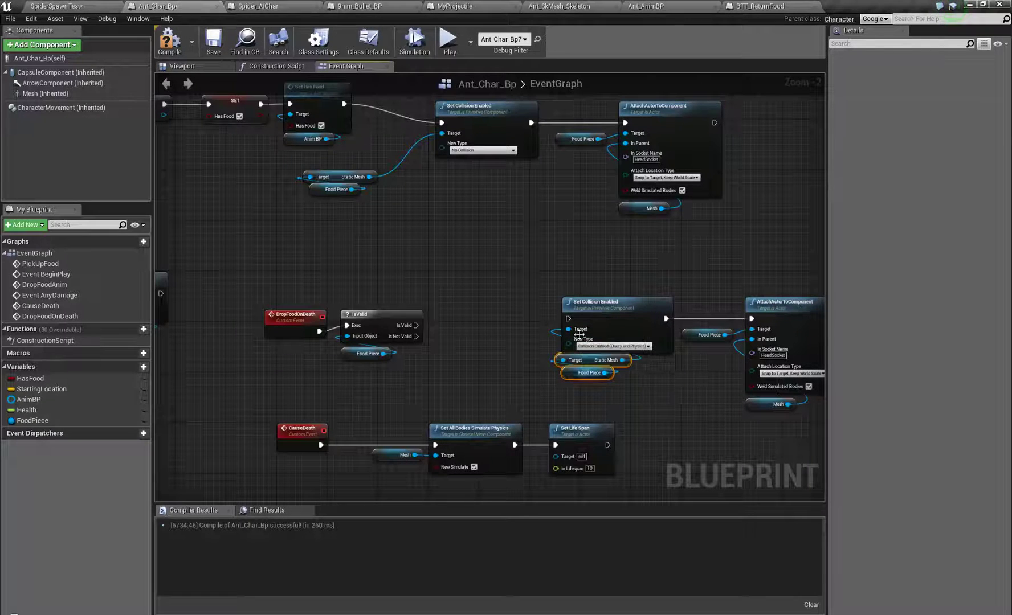
{"action": "left_click_drag", "start_coordinate": [567, 318], "coordinate": [416, 325]}
Delete the copied AttachActorToComponent node from the DropFoodOnDeath chain.
{"action": "right_click_drag", "start_coordinate": [659, 418], "coordinate": [562, 402]}
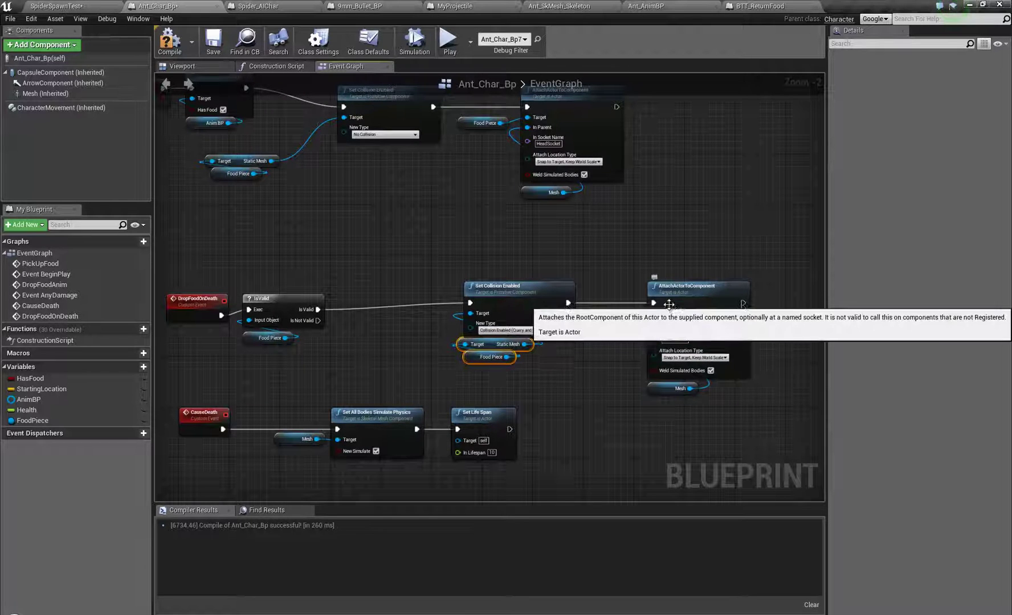
{"action": "left_click", "coordinate": [696, 310]}
{"action": "key", "text": "Delete"}
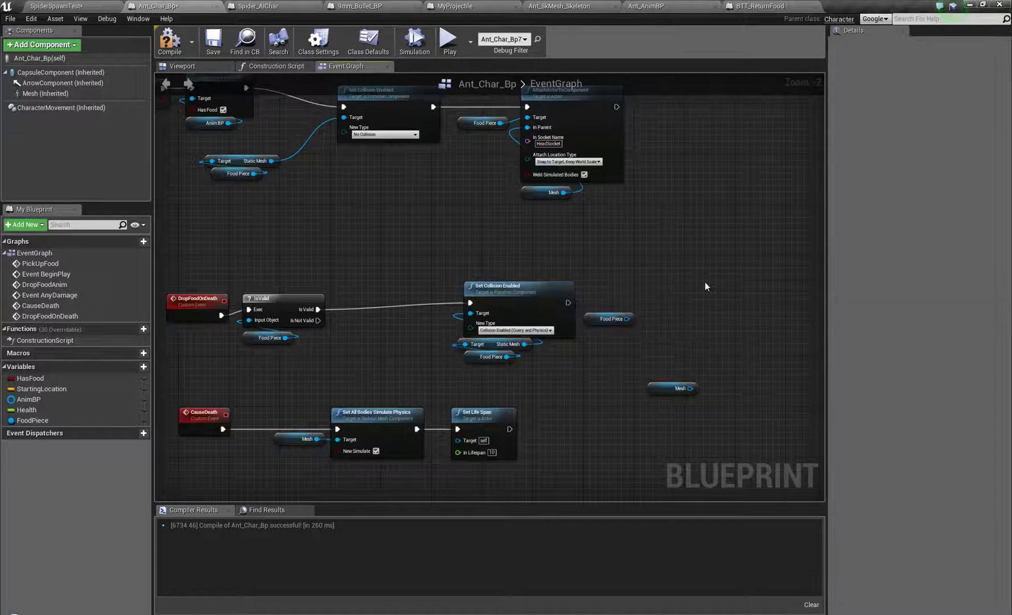
{"action": "right_click", "coordinate": [705, 283]}
{"action": "type", "text": "detach"}
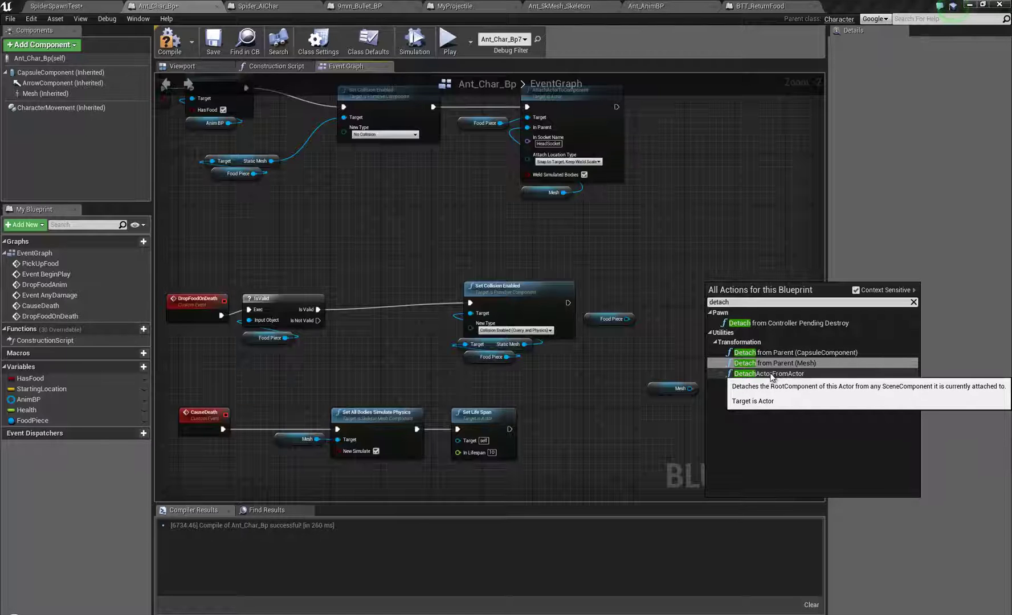
{"action": "left_click", "coordinate": [691, 330]}
{"action": "right_click_drag", "start_coordinate": [648, 230], "coordinate": [653, 254]}
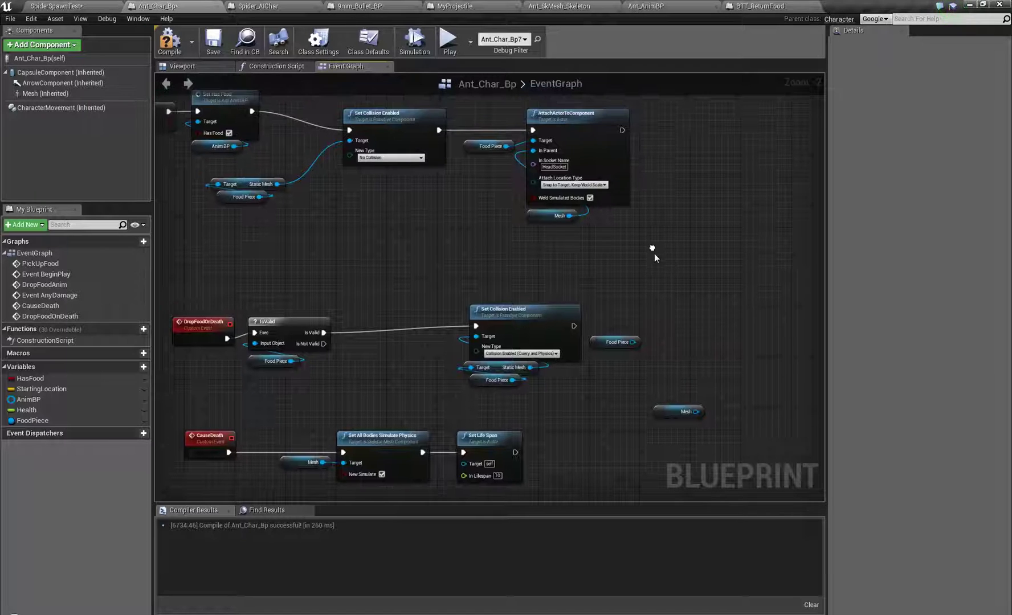
Add DetachActorFromActor with FoodPiece as its Target and connect it after the DropFoodOnDeath chain's Set Collision Enabled.
{"action": "left_click_drag", "start_coordinate": [635, 345], "coordinate": [732, 298]}
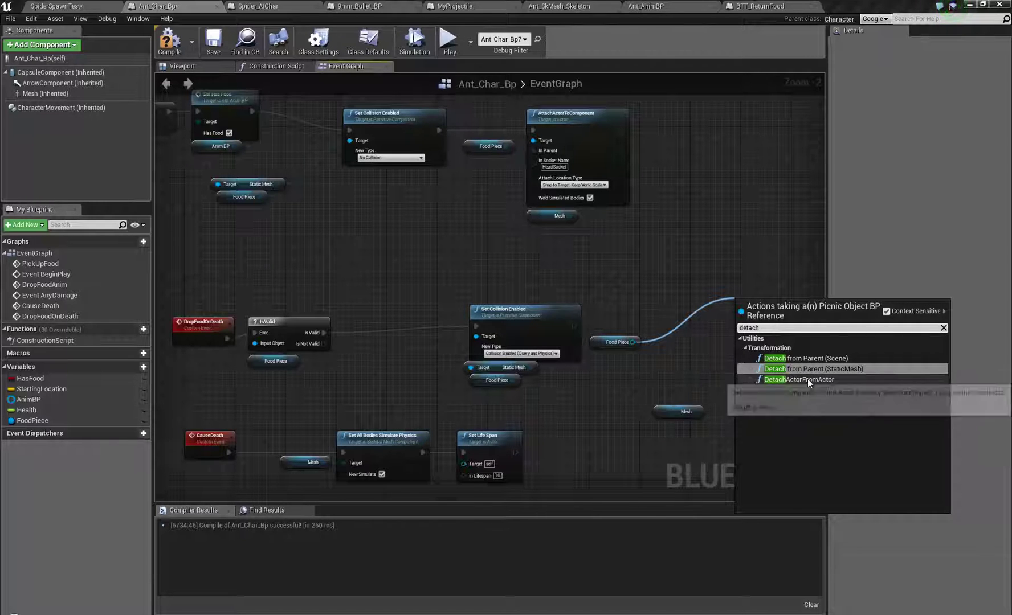
{"action": "left_click", "coordinate": [810, 380]}
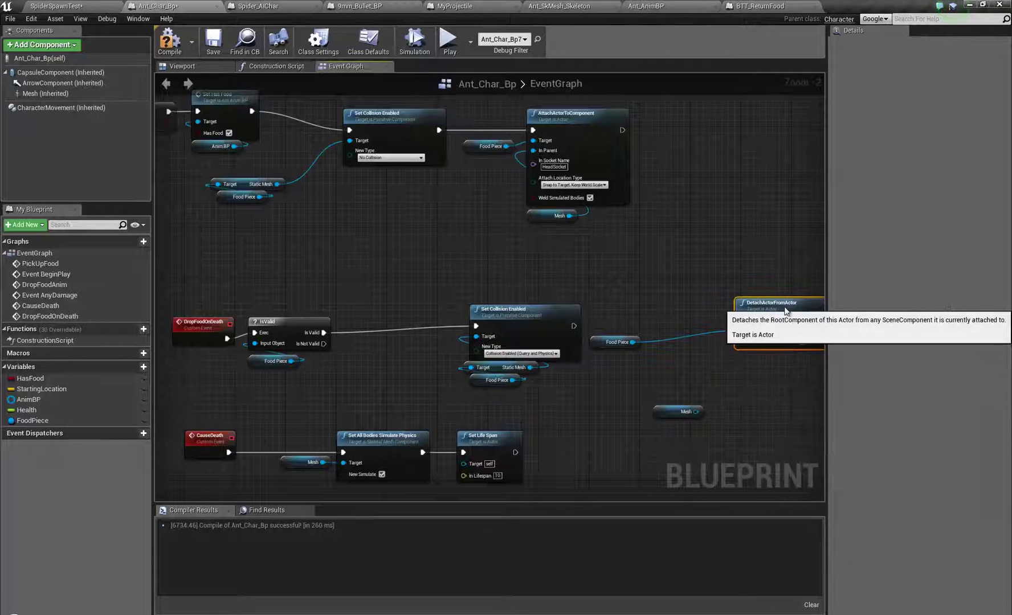
{"action": "left_click_drag", "start_coordinate": [783, 317], "coordinate": [702, 317]}
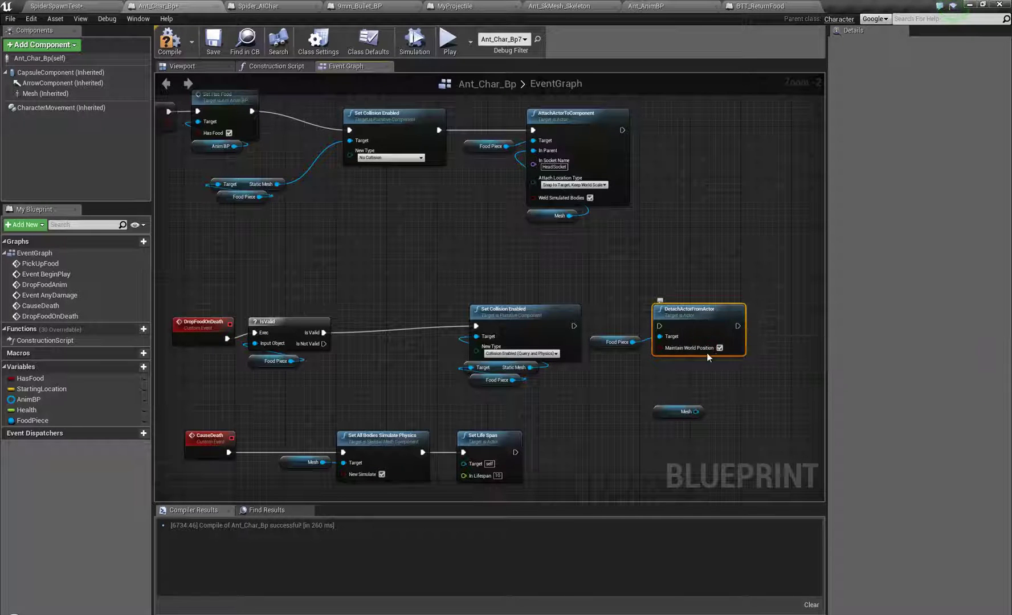
{"action": "mouse_move", "coordinate": [659, 326]}
{"action": "left_mouse_down"}
{"action": "mouse_move", "coordinate": [632, 330]}
{"action": "mouse_move", "coordinate": [661, 325]}
{"action": "left_mouse_up"}
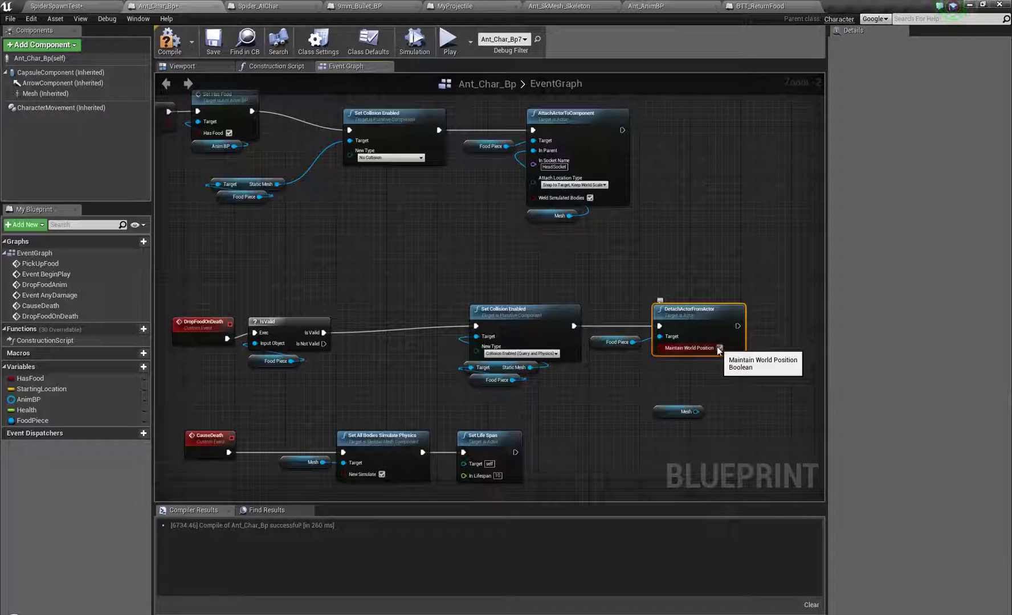
Delete the leftover Mesh getter, tuck FoodPiece beneath DetachActorFromActor and move the collision and detach nodes closer to IsValid.
{"action": "left_click_drag", "start_coordinate": [605, 348], "coordinate": [669, 367]}
{"action": "left_click", "coordinate": [662, 410]}
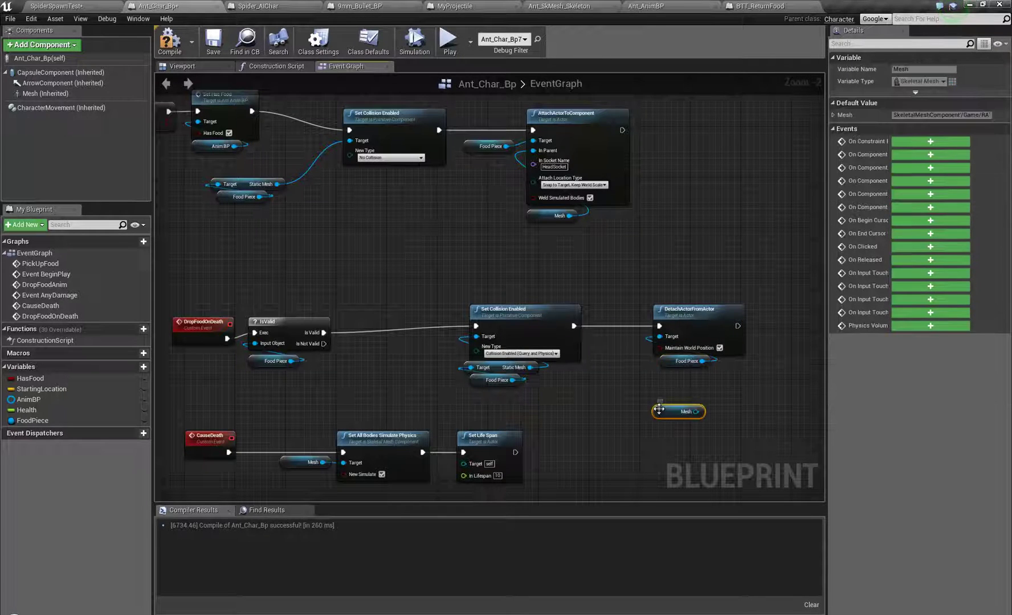
{"action": "key", "text": "Delete"}
{"action": "right_click_drag", "start_coordinate": [537, 416], "coordinate": [536, 395]}
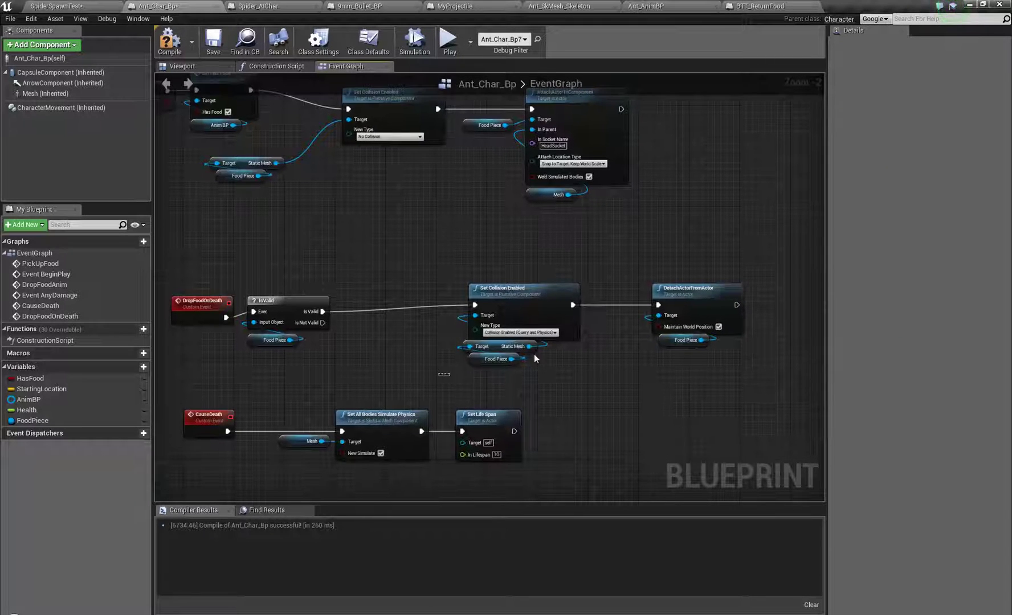
{"action": "left_click_drag", "start_coordinate": [534, 358], "coordinate": [579, 301]}
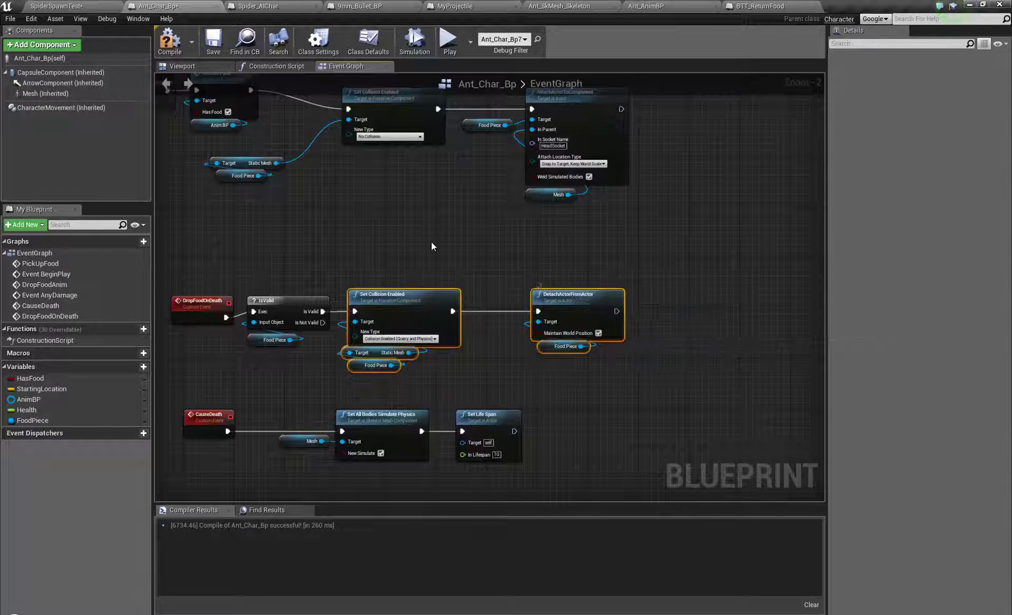
Insert a Drop Food on Death call between CauseDeath and Set All Bodies Simulate Physics, and align CauseDeath beside it.
{"action": "right_click_drag", "start_coordinate": [432, 246], "coordinate": [600, 223]}
{"action": "left_click_drag", "start_coordinate": [365, 400], "coordinate": [275, 405]}
{"action": "right_click", "coordinate": [352, 396]}
{"action": "type", "text": "drop"}
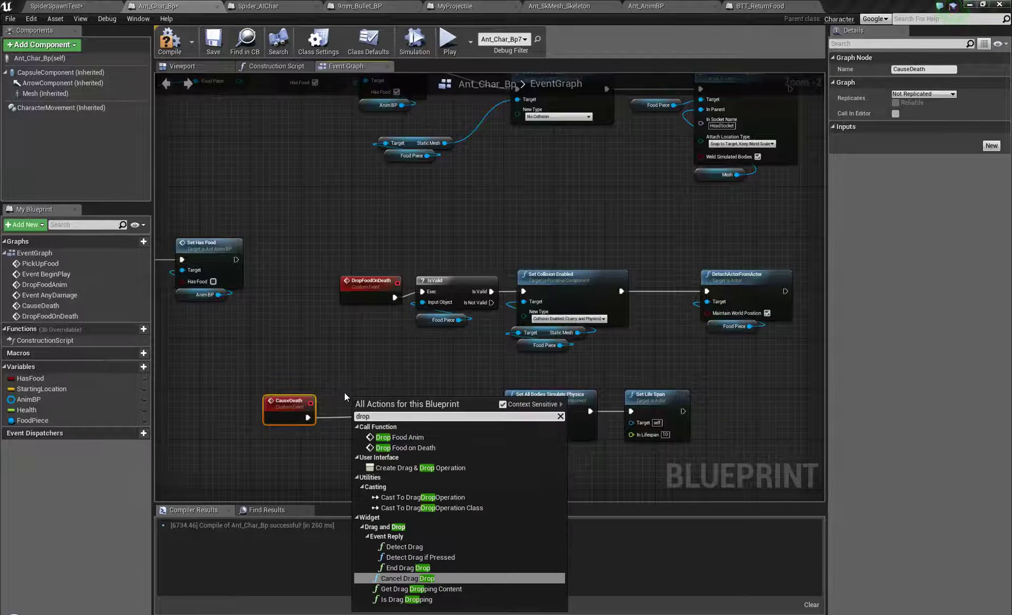
{"action": "left_click", "coordinate": [406, 448]}
{"action": "left_click_drag", "start_coordinate": [308, 418], "coordinate": [507, 414]}
{"action": "left_click_drag", "start_coordinate": [406, 404], "coordinate": [418, 398]}
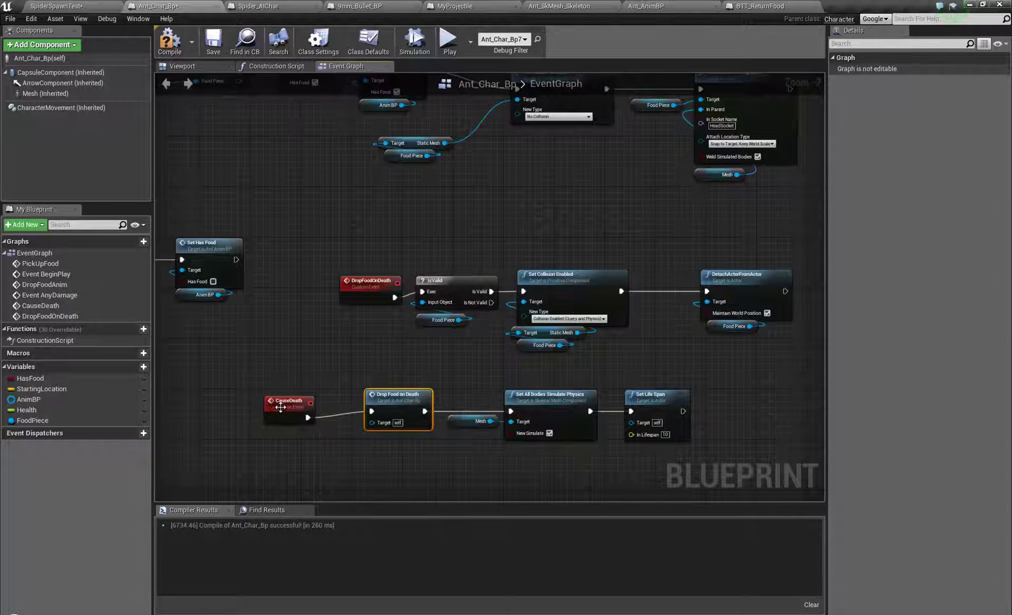
{"action": "left_click_drag", "start_coordinate": [277, 406], "coordinate": [315, 401]}
{"action": "mouse_move", "coordinate": [298, 435]}
{"action": "right_mouse_down"}
{"action": "mouse_move", "coordinate": [442, 397]}
{"action": "mouse_move", "coordinate": [293, 431]}
{"action": "right_mouse_up"}
{"action": "right_click_drag", "start_coordinate": [487, 346], "coordinate": [445, 344]}
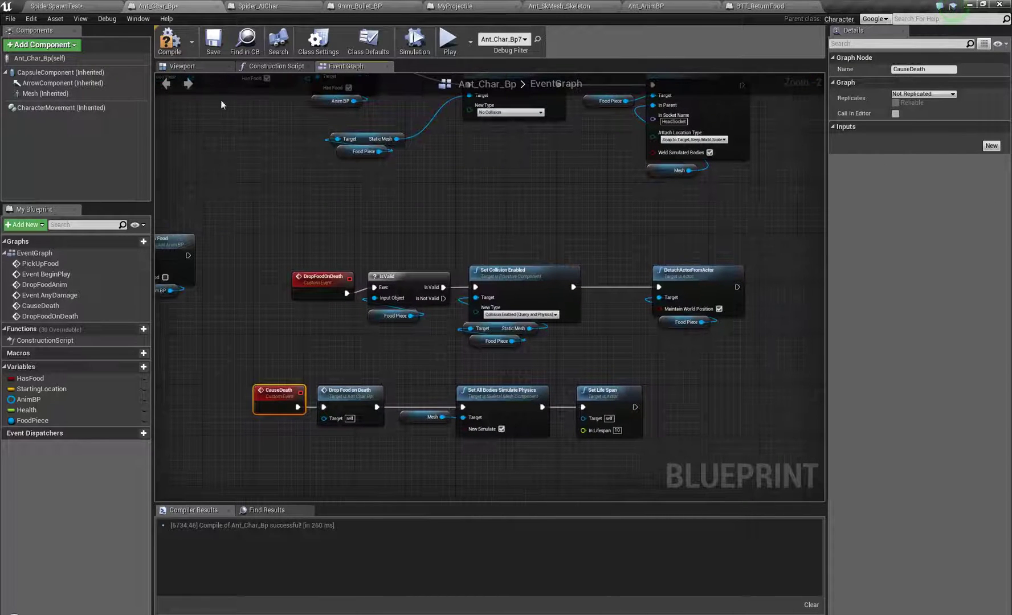
Compile Ant_Char_Bp and start playing the SpiderSpawnTest level in the viewport.
{"action": "left_click", "coordinate": [179, 50]}
{"action": "left_click", "coordinate": [91, 6]}
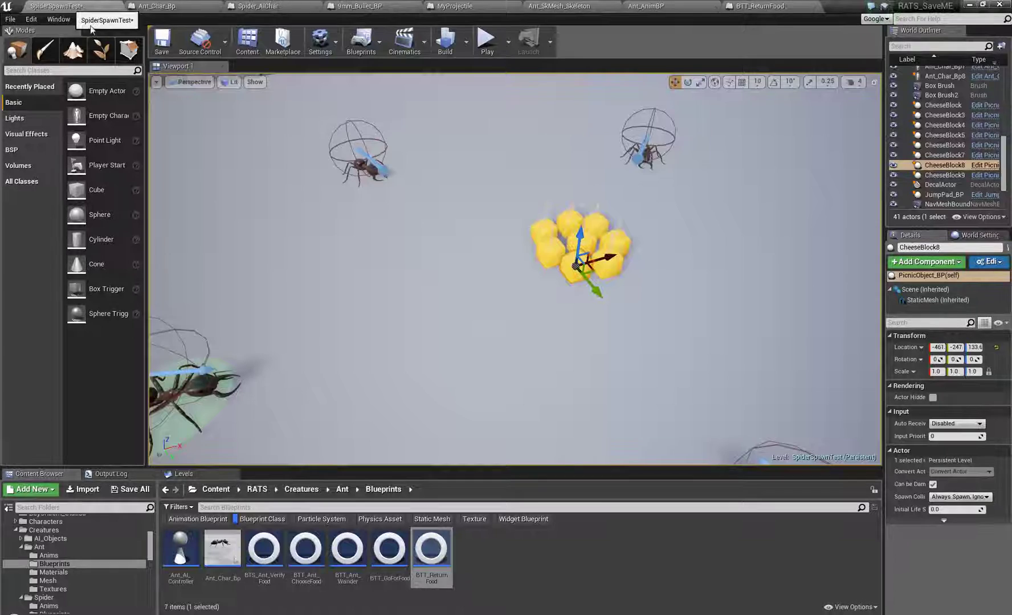
{"action": "right_click_drag", "start_coordinate": [545, 239], "coordinate": [474, 239]}
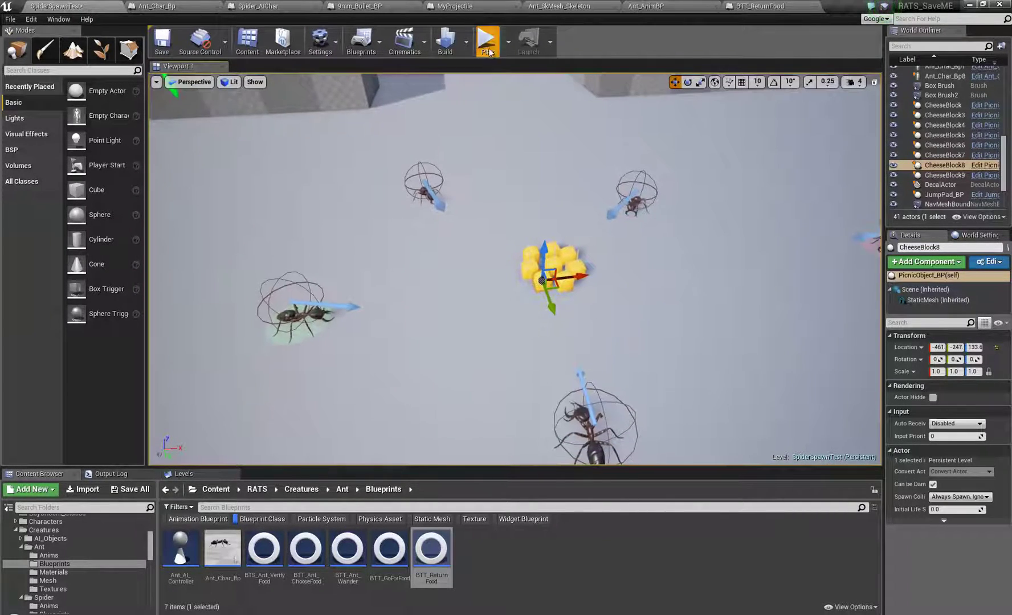
{"action": "left_click", "coordinate": [486, 43]}
{"action": "left_click", "coordinate": [491, 312]}
Play-test the food drop by shooting food-carrying ants with the rifle, inspect the dropped cheese block and end the session.
{"action": "key", "text": "w"}
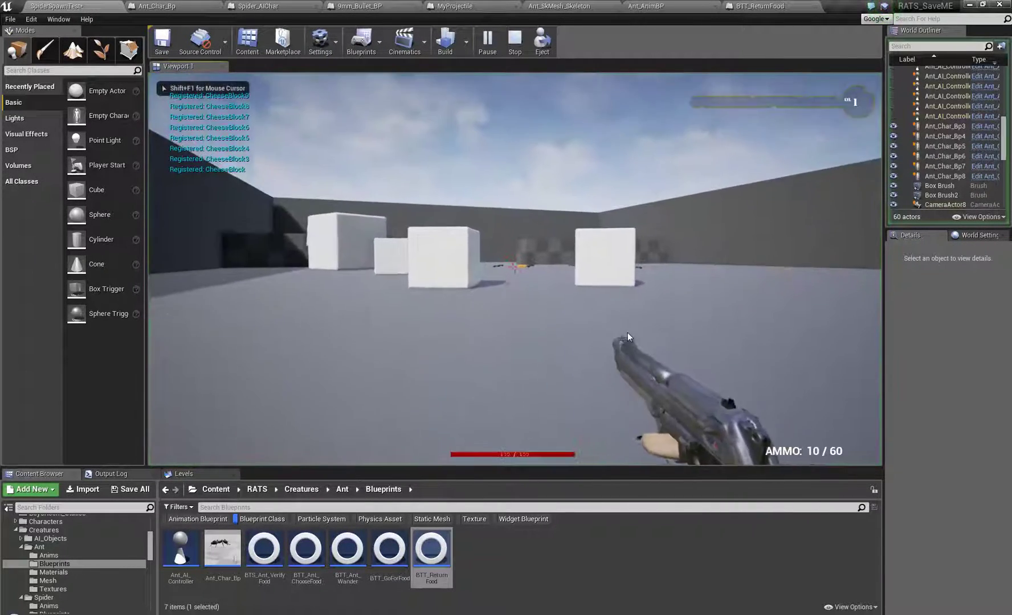
{"action": "key", "text": "2"}
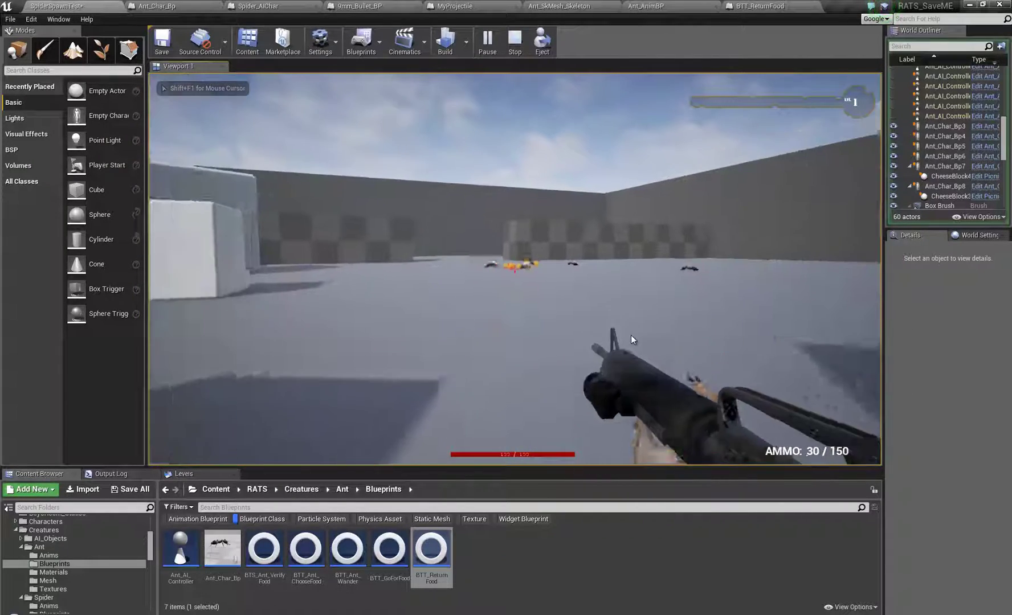
{"action": "left_click", "coordinate": [598, 343]}
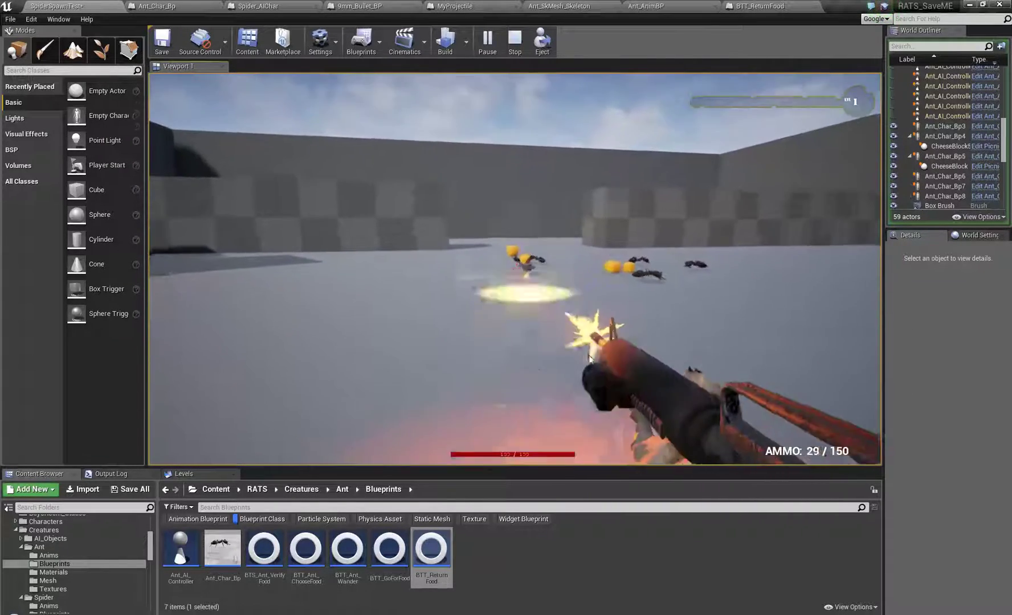
{"action": "left_click_drag", "start_coordinate": [579, 412], "coordinate": [575, 469]}
{"action": "key", "text": "w"}
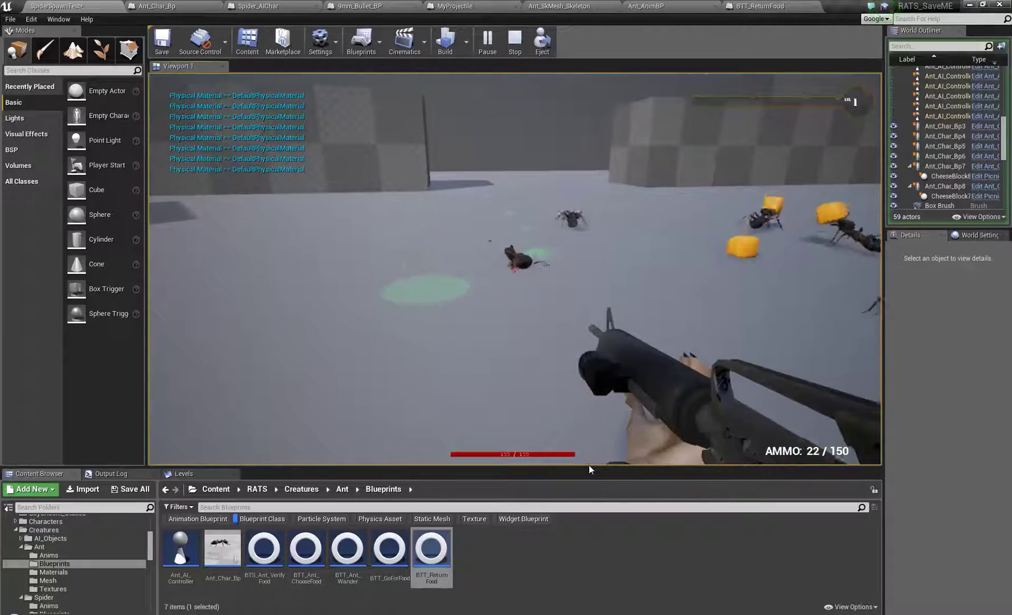
{"action": "key", "text": "d"}
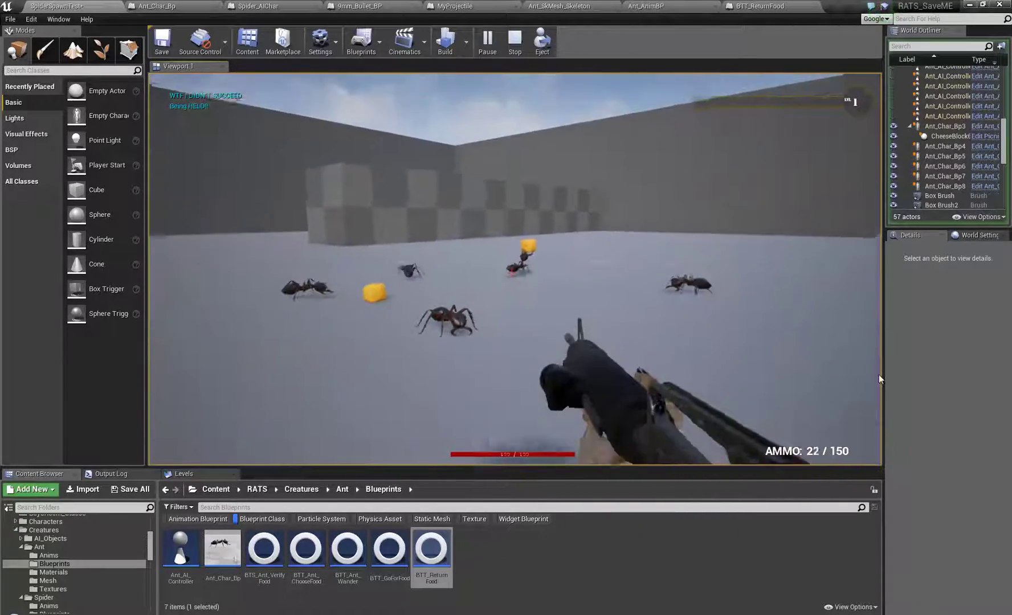
{"action": "left_click_drag", "start_coordinate": [879, 377], "coordinate": [753, 466]}
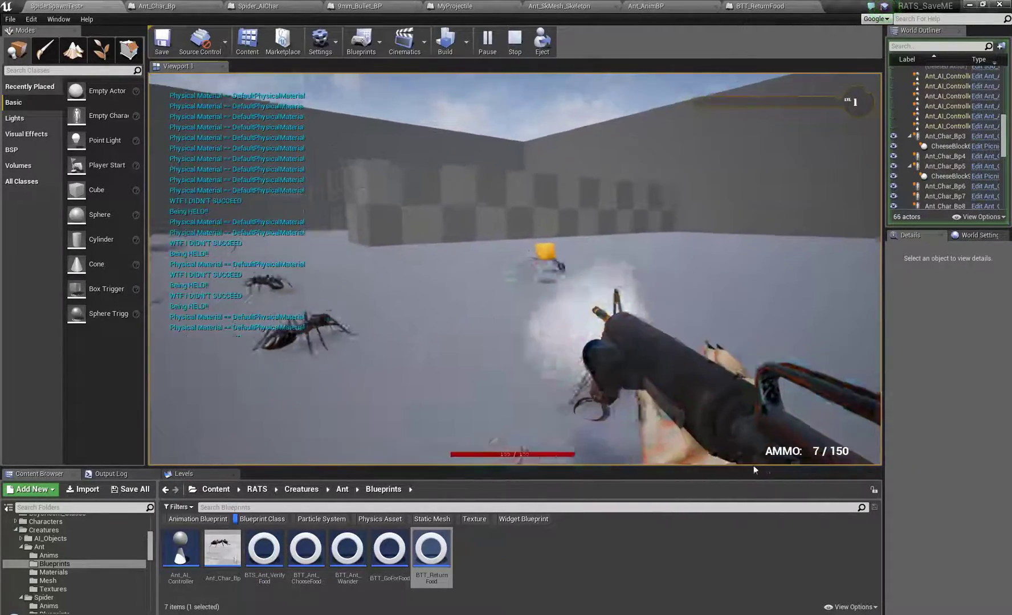
{"action": "key", "text": "w"}
{"action": "key", "text": "d"}
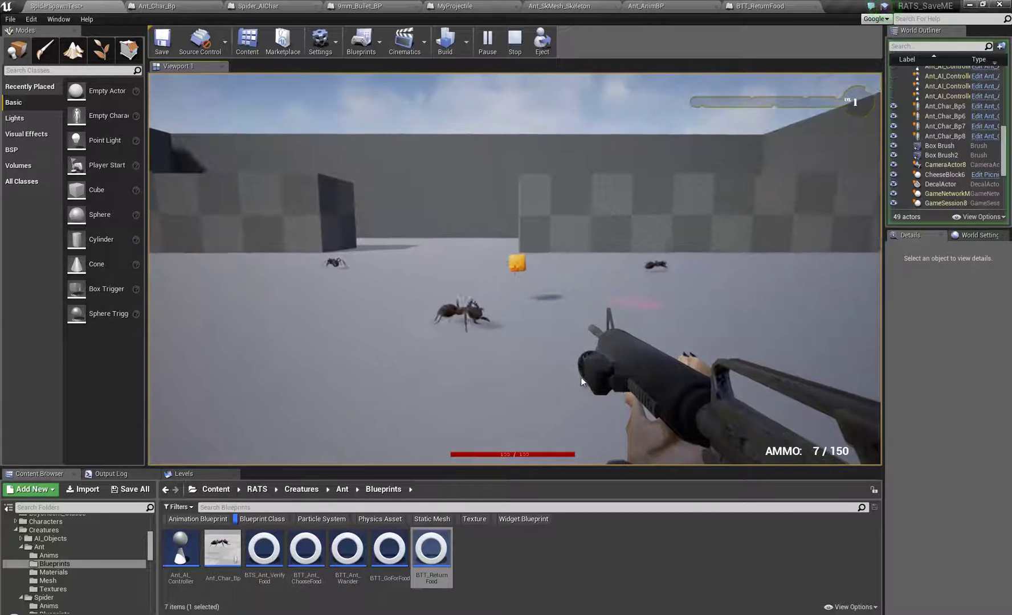
{"action": "left_click", "coordinate": [583, 372]}
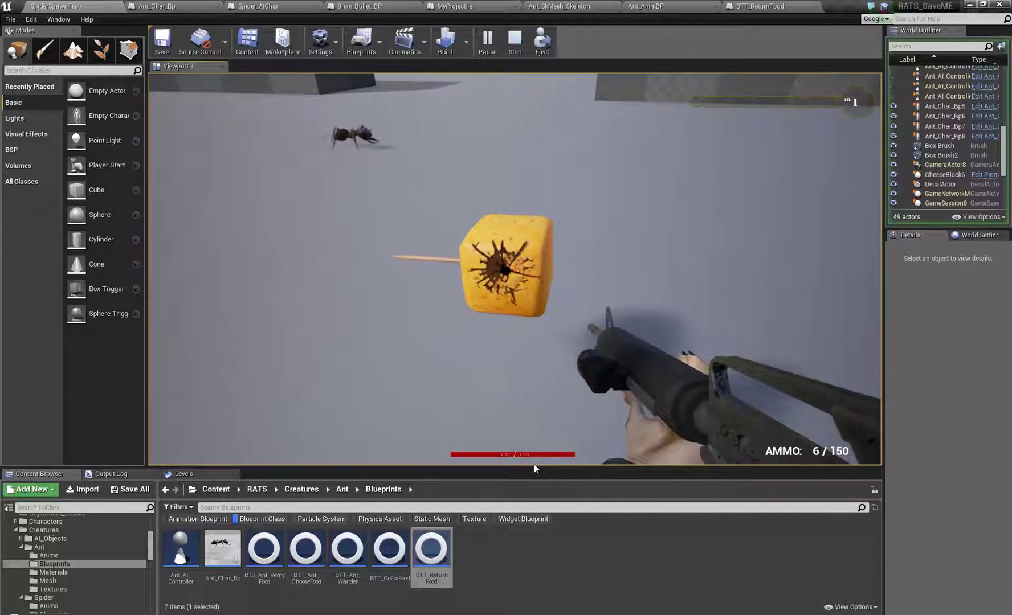
{"action": "key", "text": "Escape"}
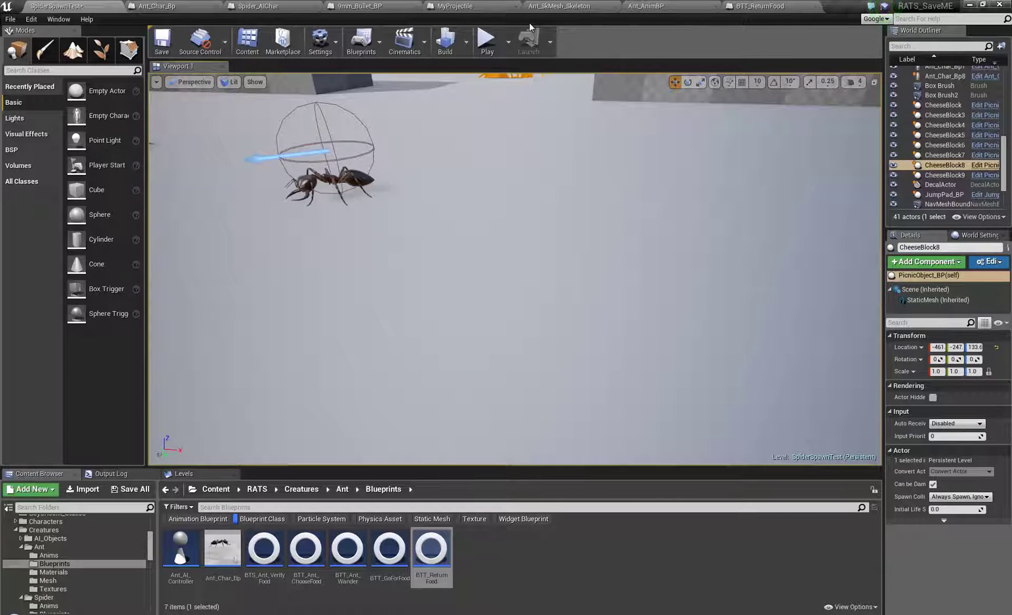
In Ant_Char_Bp, add a Set Being Held node from FoodPiece, left false, after DetachActorFromActor in DropFoodOnDeath, and compile.
{"action": "left_click", "coordinate": [208, 7]}
{"action": "right_click_drag", "start_coordinate": [603, 348], "coordinate": [595, 332]}
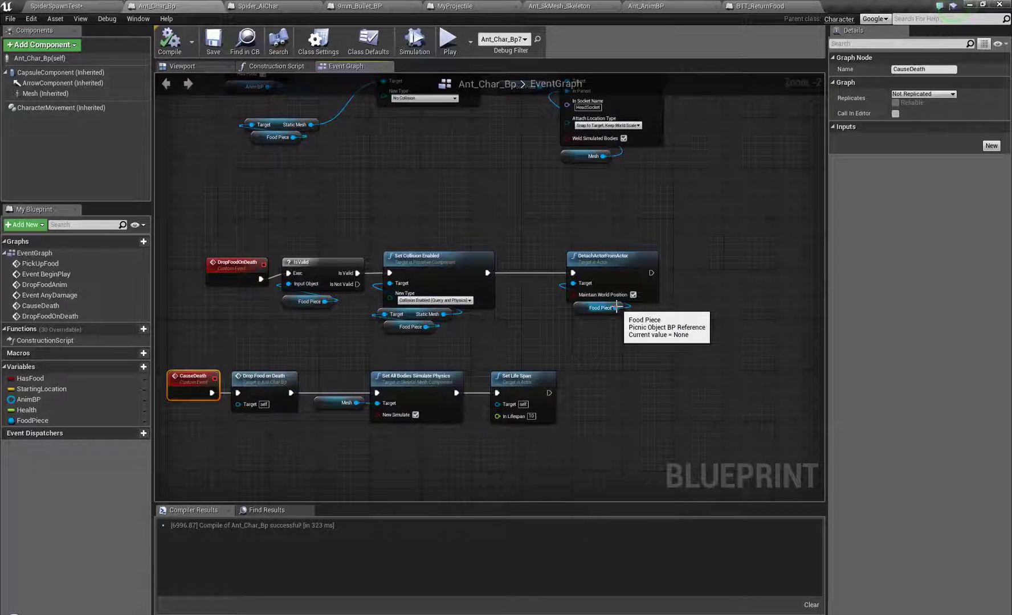
{"action": "left_click_drag", "start_coordinate": [616, 308], "coordinate": [708, 304]}
{"action": "type", "text": "set"}
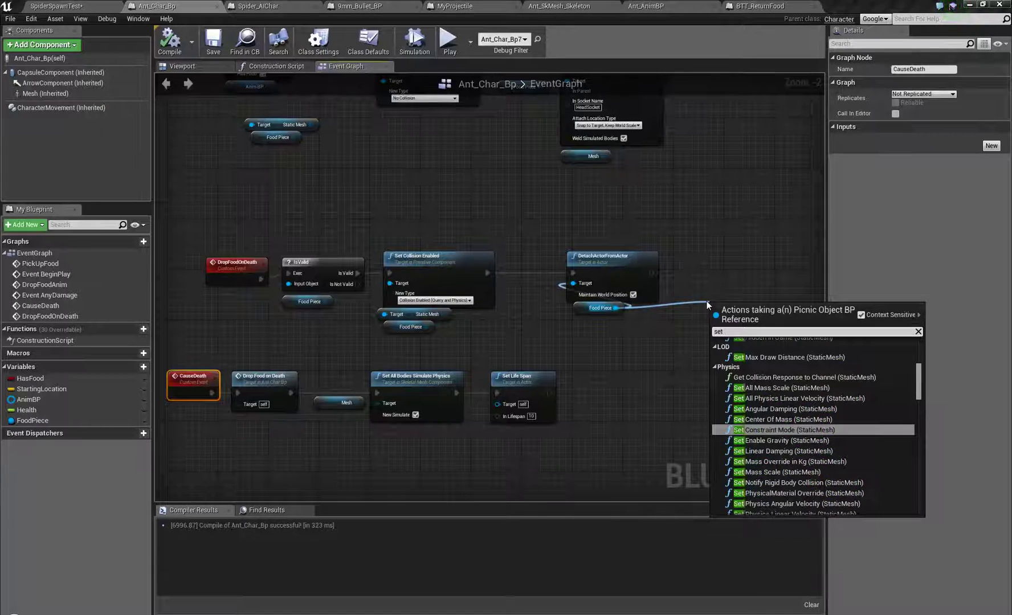
{"action": "type", "text": " being"}
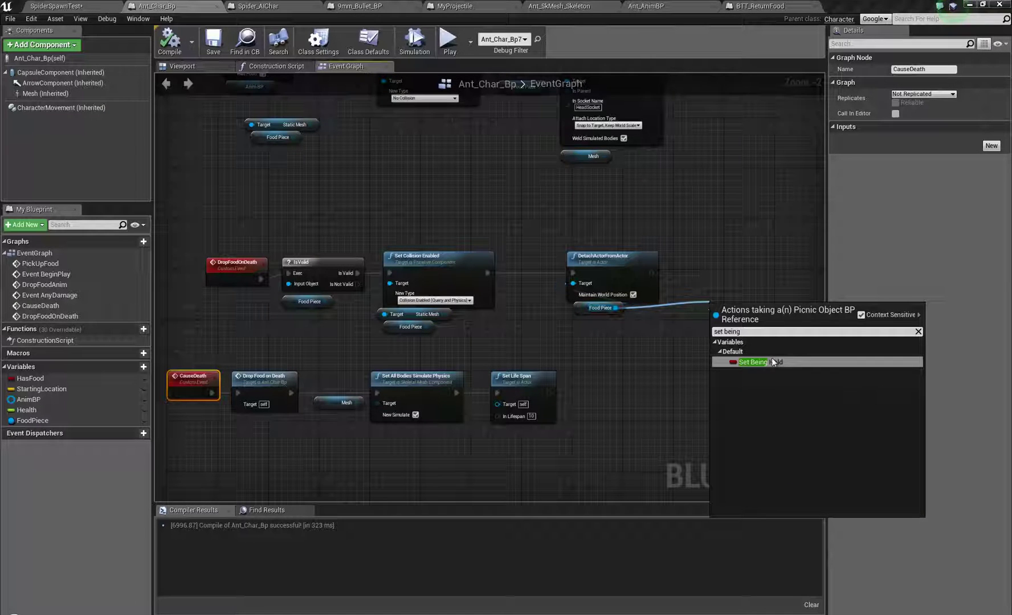
{"action": "left_click", "coordinate": [779, 362]}
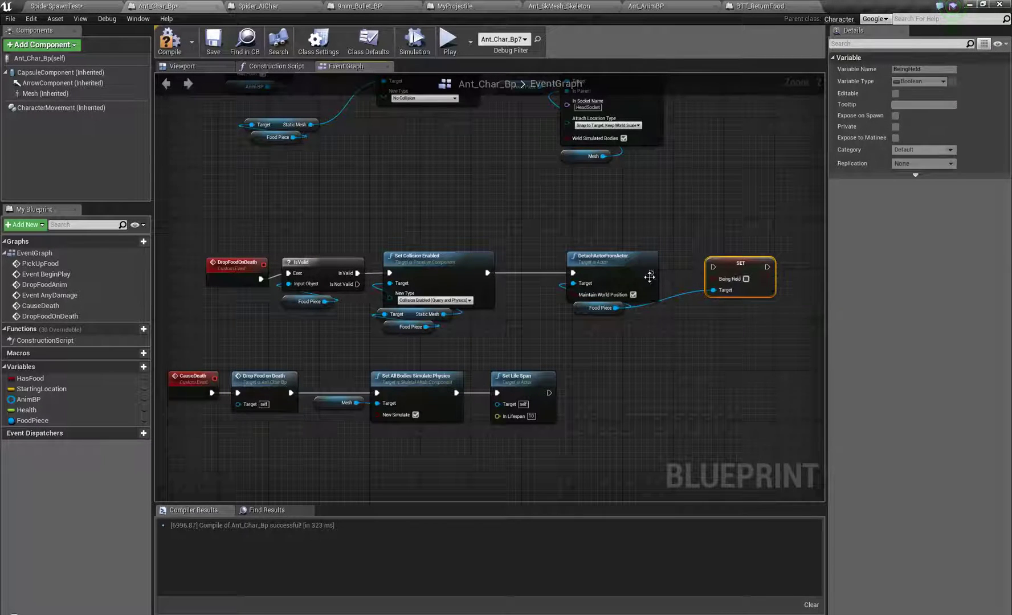
{"action": "left_click_drag", "start_coordinate": [651, 274], "coordinate": [722, 277]}
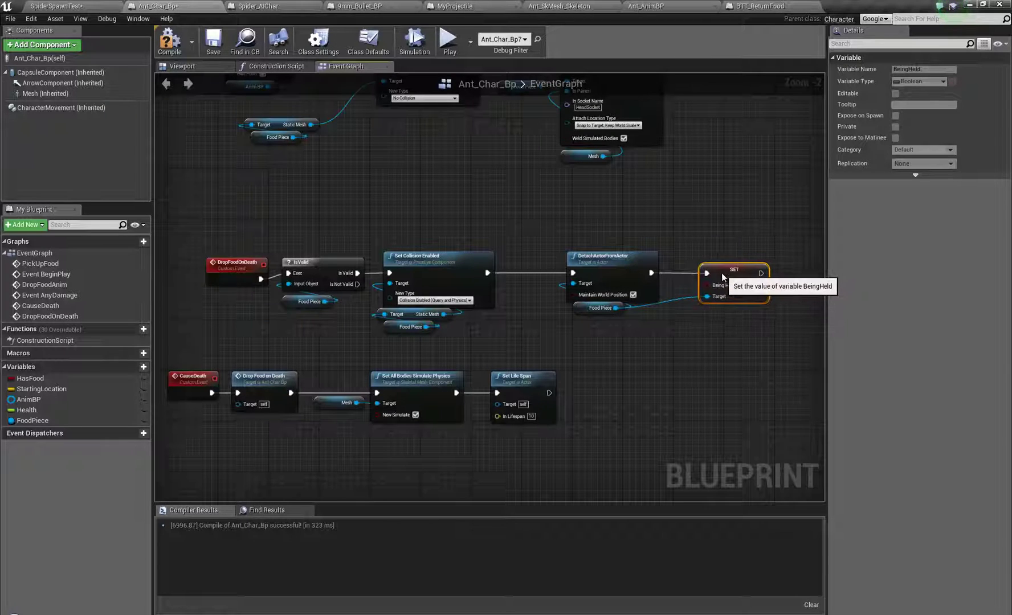
{"action": "left_click", "coordinate": [164, 49]}
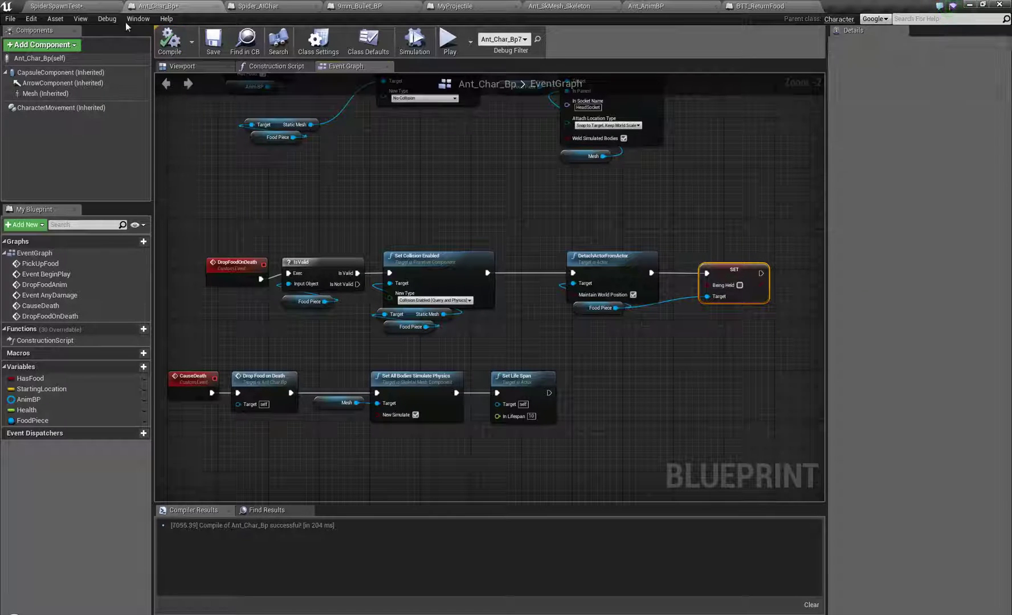
Play SpiderSpawnTest from a spot on the floor near the cheese, watch how the ants handle the blocks, and end the session.
{"action": "left_click", "coordinate": [107, 8]}
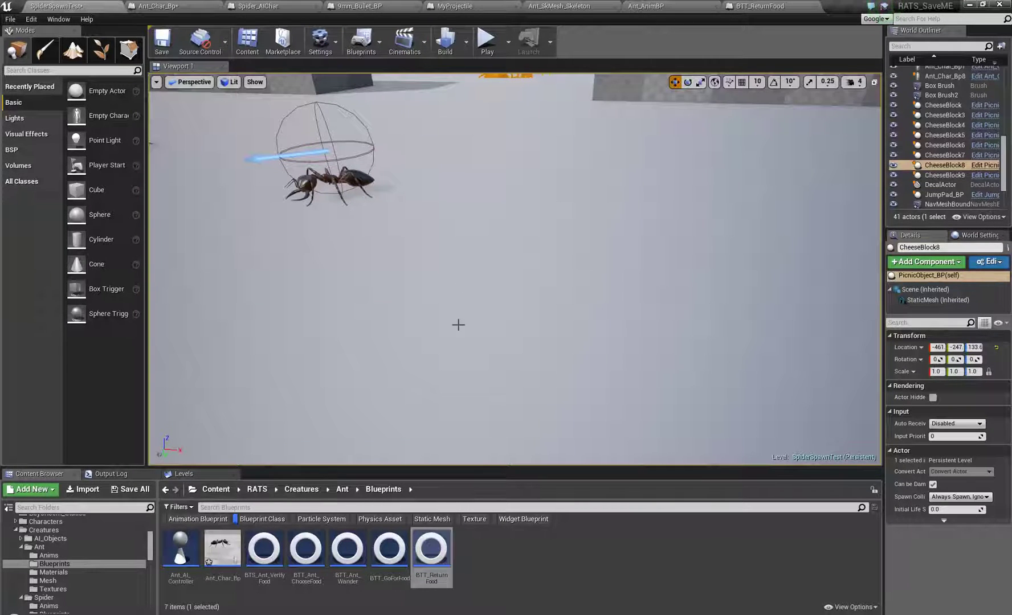
{"action": "right_click", "coordinate": [457, 324]}
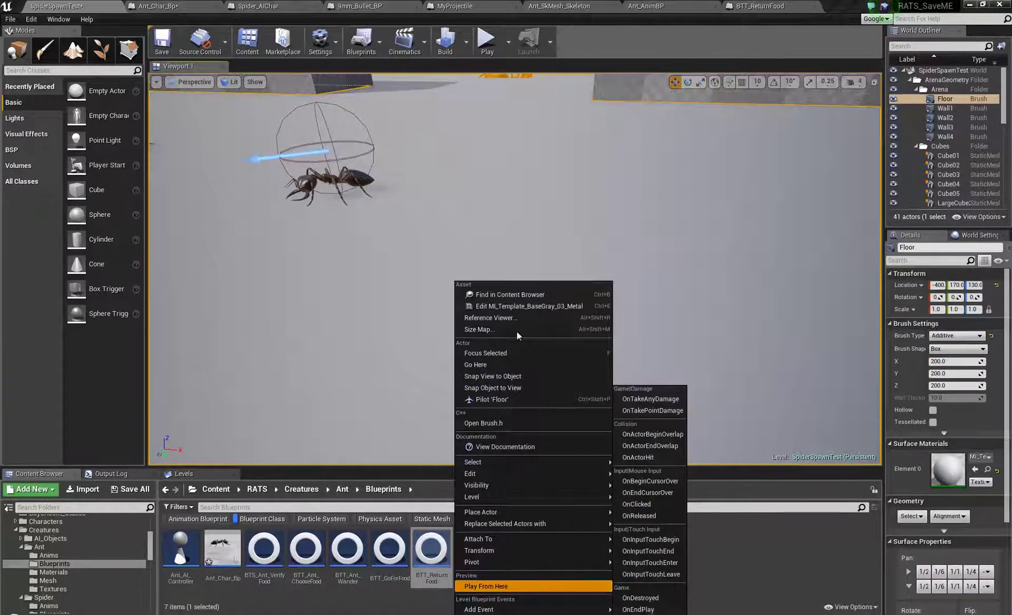
{"action": "left_click", "coordinate": [485, 587]}
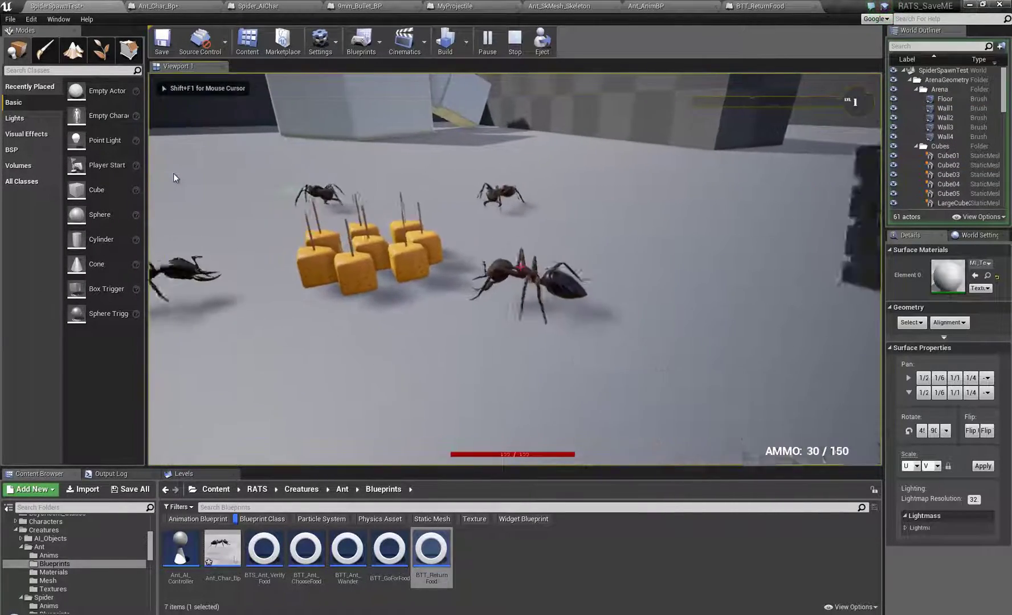
{"action": "left_click", "coordinate": [175, 178]}
{"action": "left_click_drag", "start_coordinate": [170, 176], "coordinate": [849, 120]}
{"action": "key", "text": "Escape"}
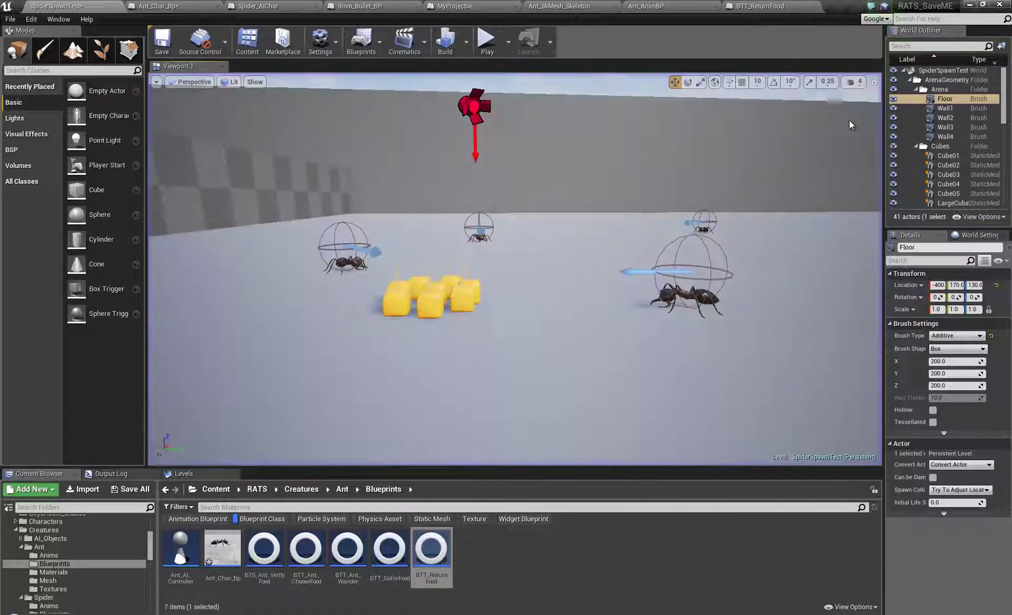
{"action": "right_click_drag", "start_coordinate": [605, 253], "coordinate": [353, 387]}
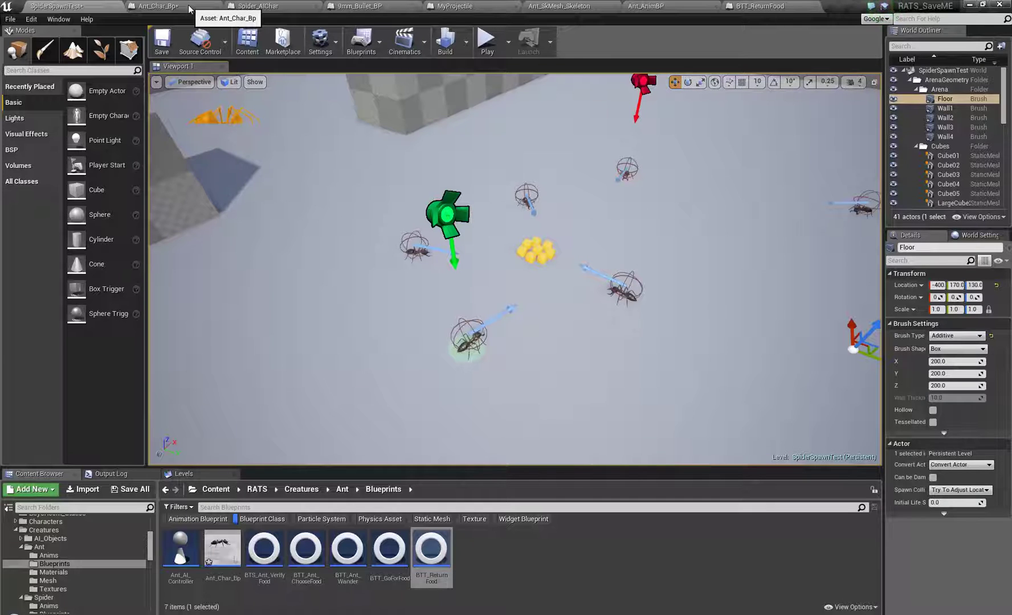
In BTT_ReturnFood, set the AI MoveTo node's Acceptance Radius to 5 and save the blueprint.
{"action": "left_click", "coordinate": [756, 7]}
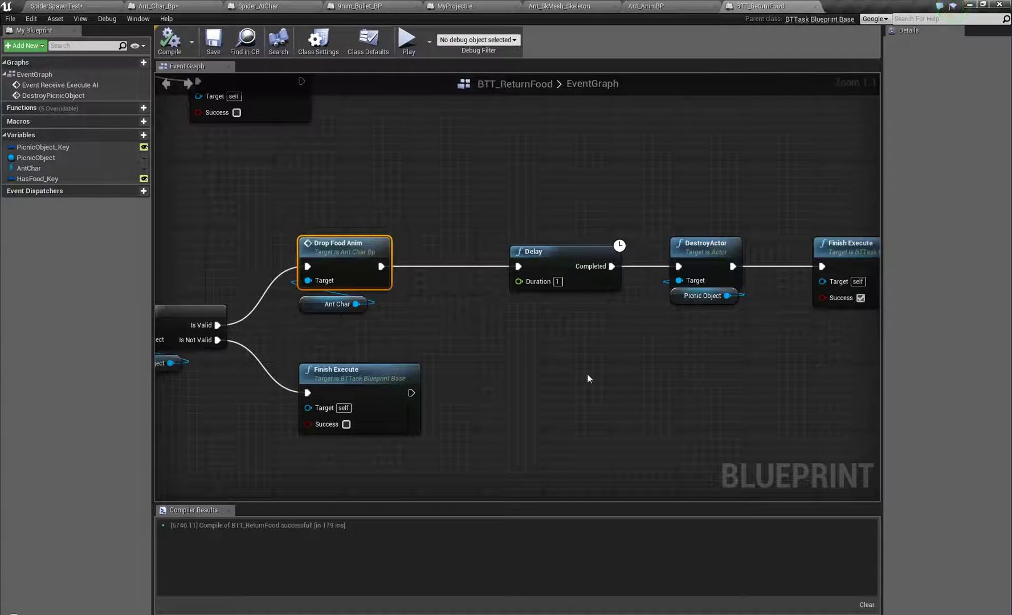
{"action": "right_click_drag", "start_coordinate": [588, 378], "coordinate": [872, 296]}
{"action": "scroll", "coordinate": [398, 385], "scroll_direction": "down", "scroll_amount": 4}
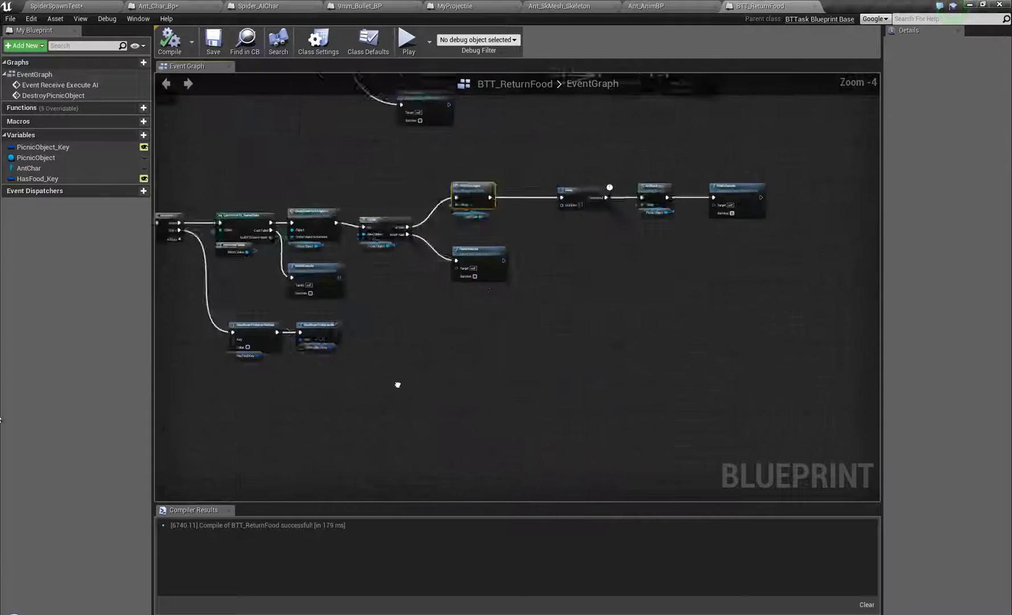
{"action": "right_click_drag", "start_coordinate": [366, 232], "coordinate": [557, 454]}
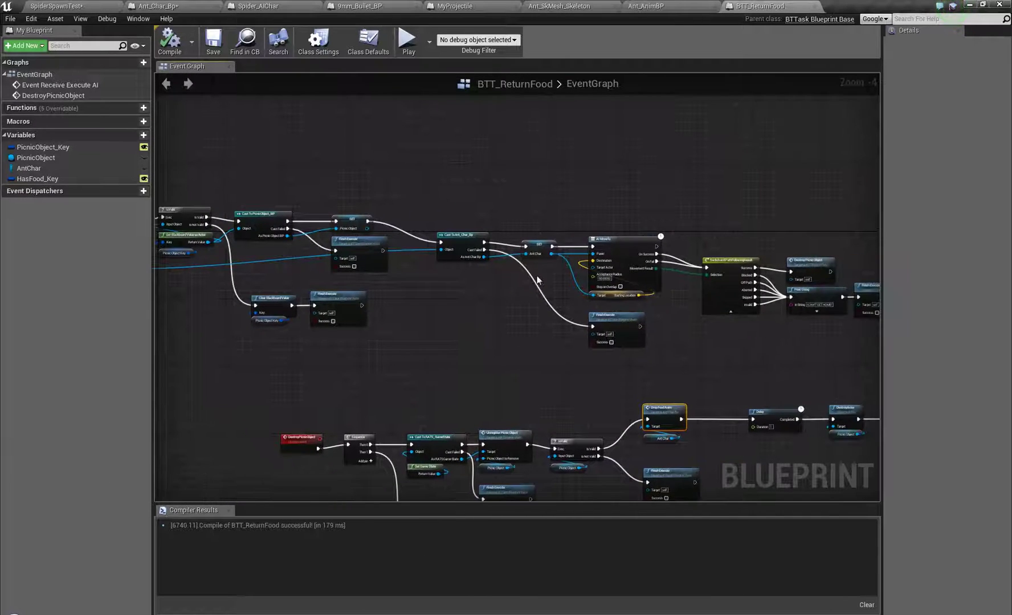
{"action": "scroll", "coordinate": [604, 278], "scroll_direction": "up", "scroll_amount": 4}
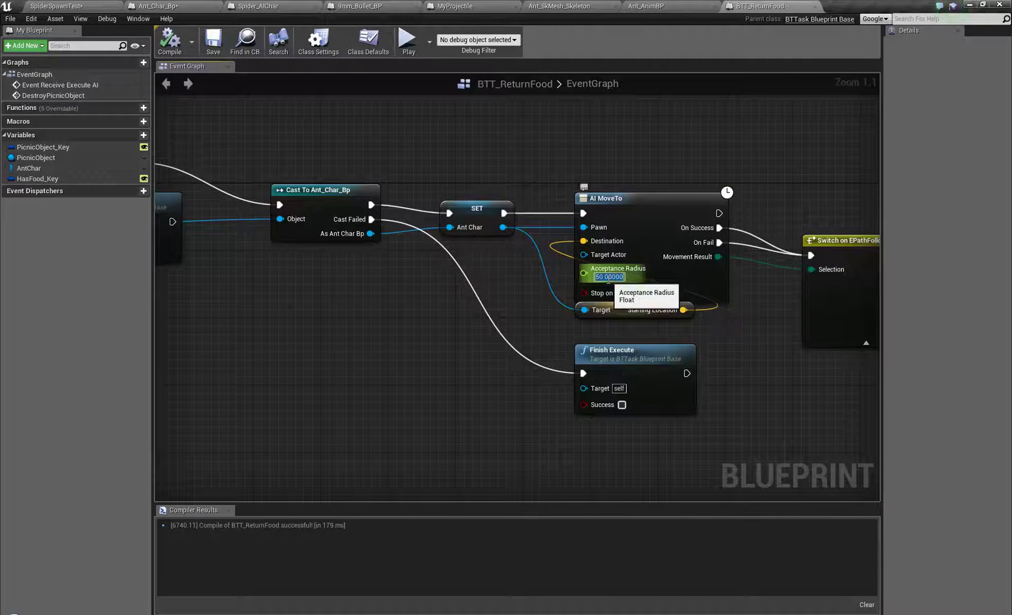
{"action": "type", "text": "5"}
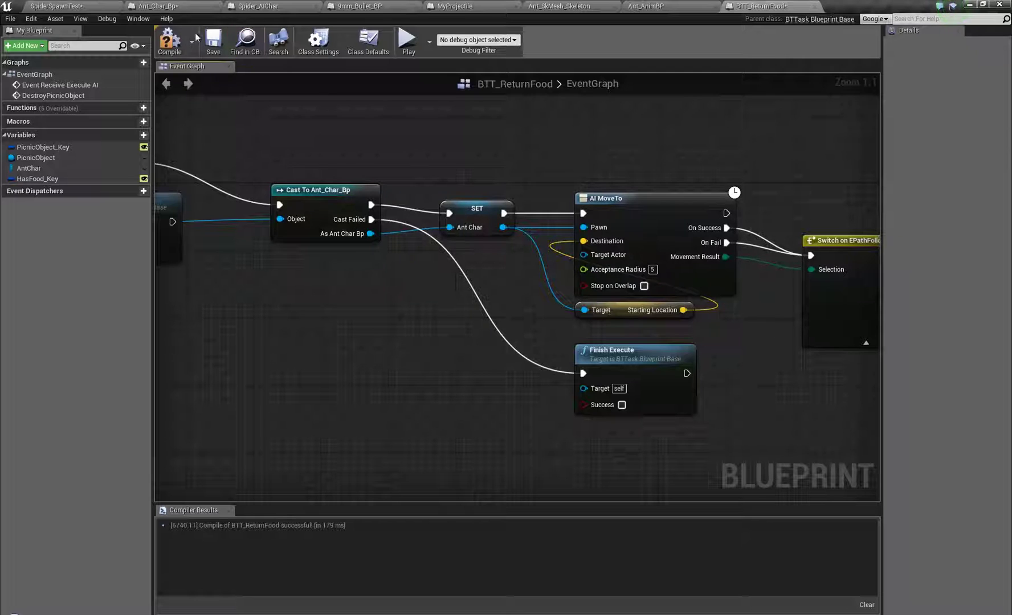
{"action": "left_click", "coordinate": [214, 40]}
In SpiderSpawnTest, move the ants around the cheese pile farther out, including Ant_Char_Bp4, Ant_Char_Bp7 and Ant_Char_Bp8.
{"action": "left_click", "coordinate": [57, 6]}
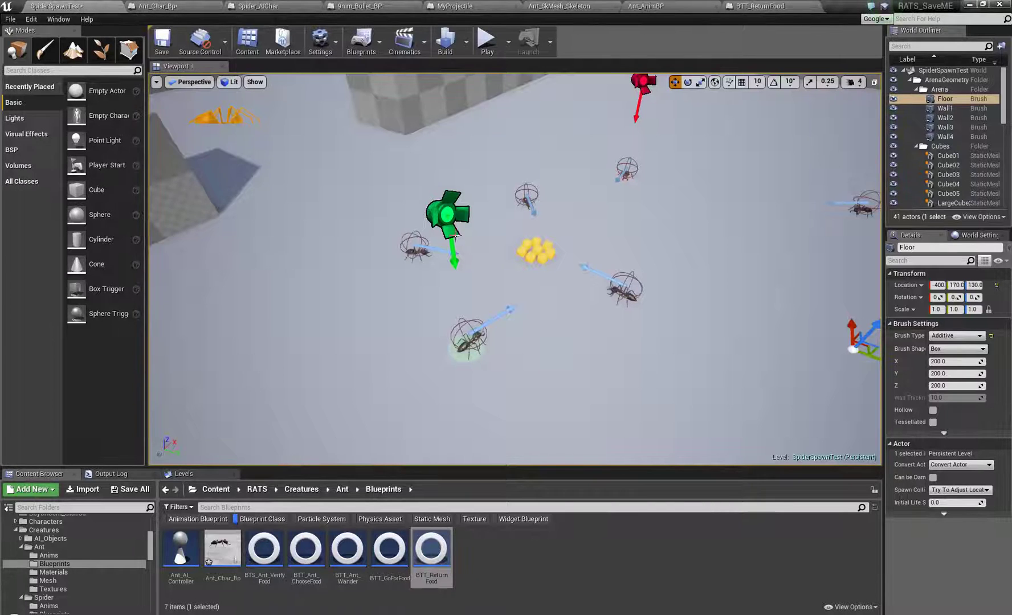
{"action": "mouse_move", "coordinate": [516, 259]}
{"action": "right_mouse_down"}
{"action": "mouse_move", "coordinate": [506, 255]}
{"action": "mouse_move", "coordinate": [516, 259]}
{"action": "right_mouse_up"}
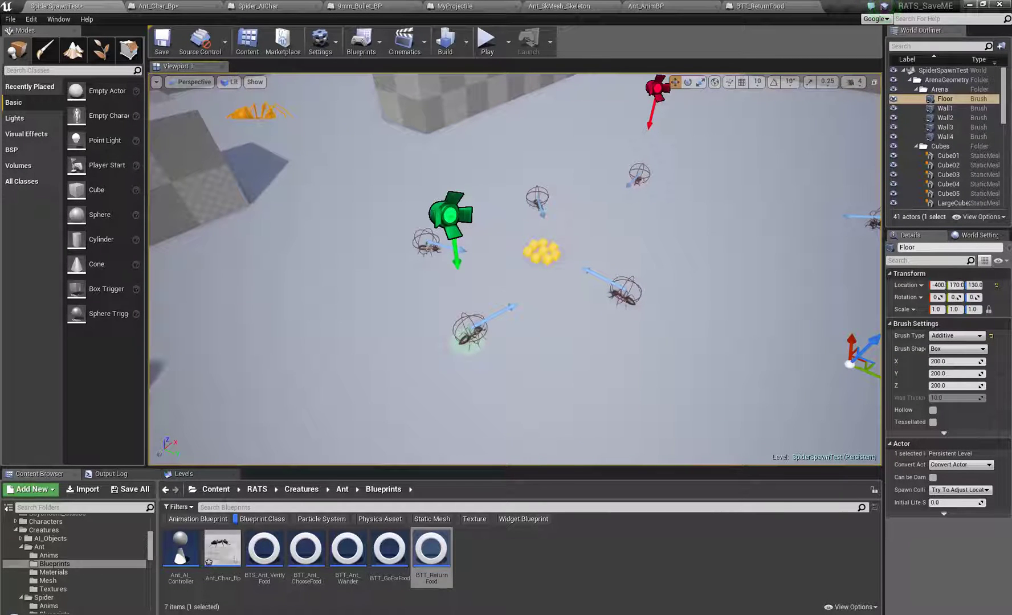
{"action": "left_click", "coordinate": [426, 249]}
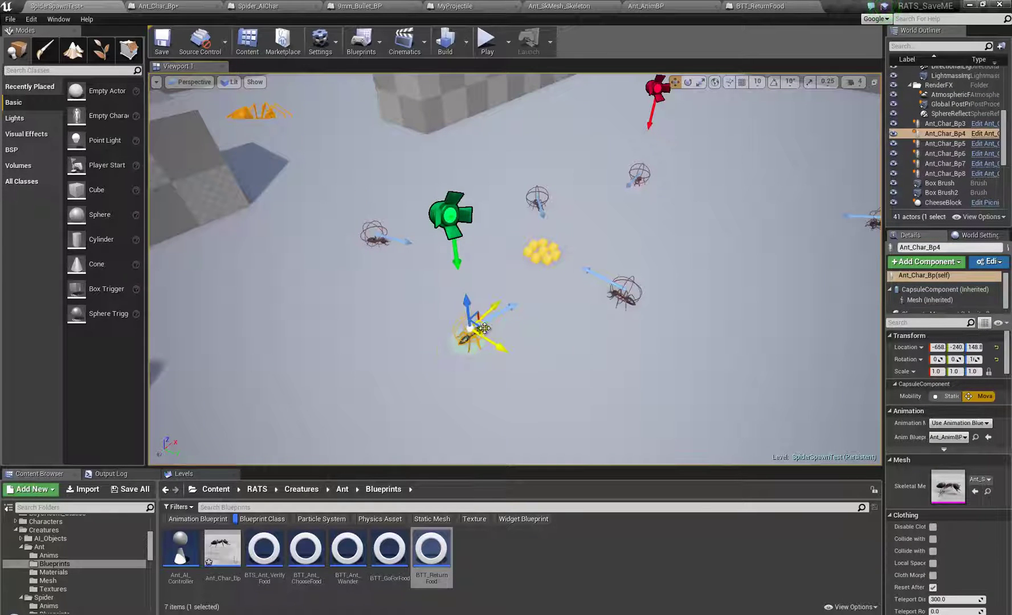
{"action": "left_click", "coordinate": [622, 301]}
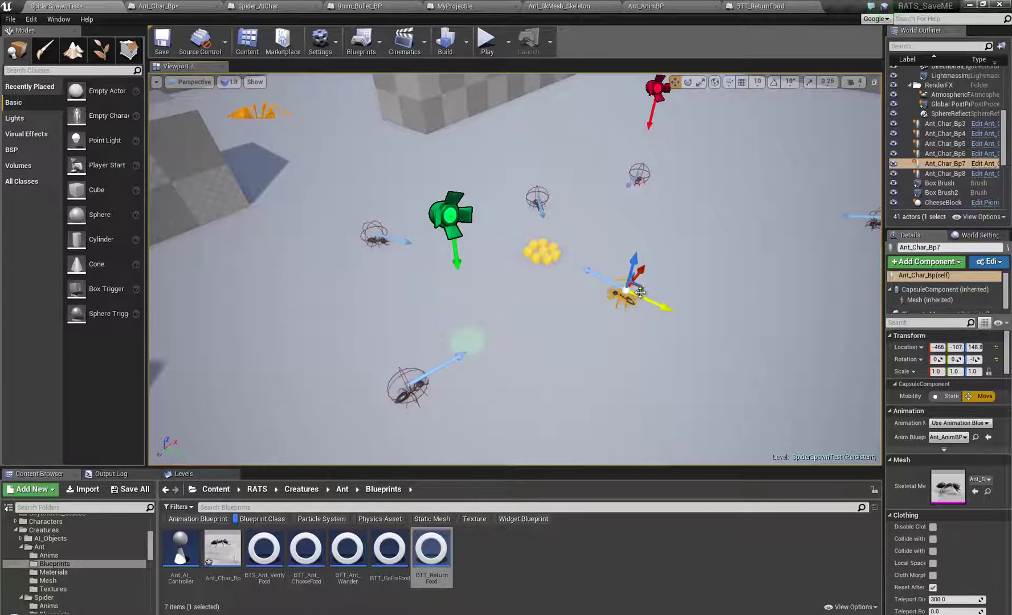
{"action": "left_click", "coordinate": [544, 200]}
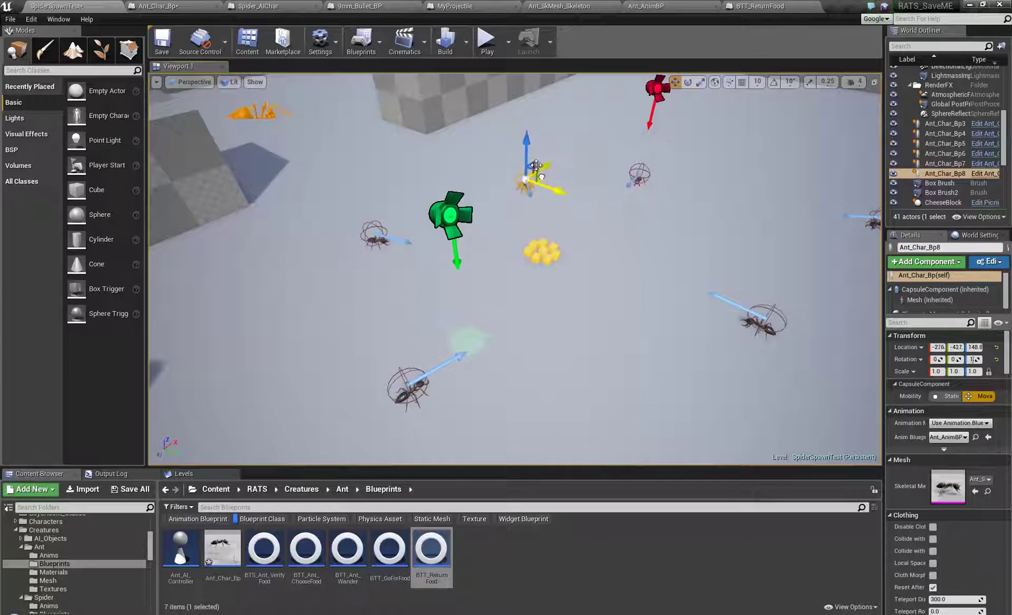
{"action": "left_click", "coordinate": [640, 177]}
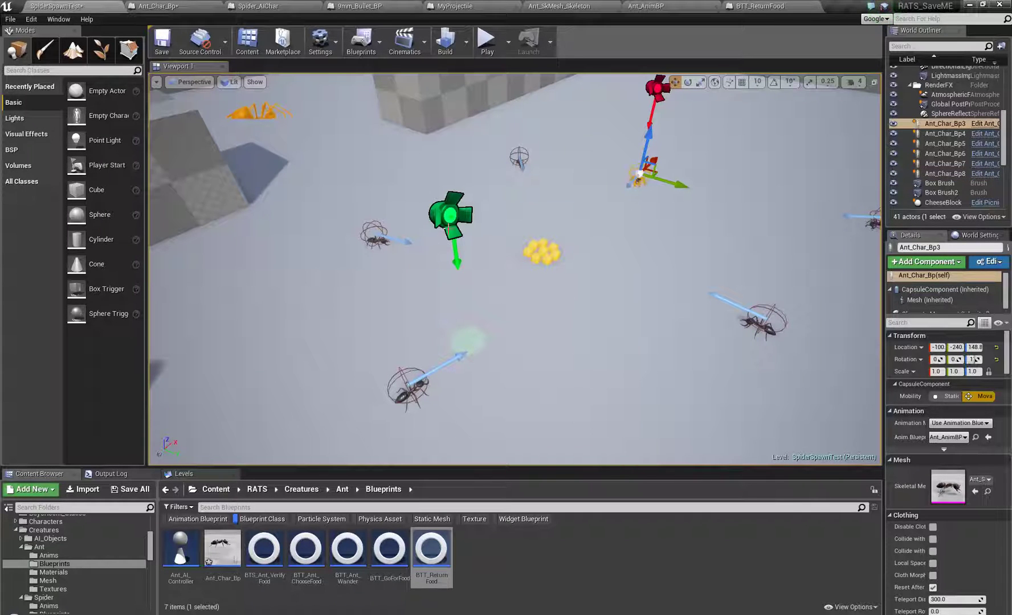
Move the green SpotLight2 so it lights the relocated Ant_Char_Bp4, and select the red SpotLight to check its aim.
{"action": "left_click", "coordinate": [450, 221]}
{"action": "left_click_drag", "start_coordinate": [465, 218], "coordinate": [386, 265]}
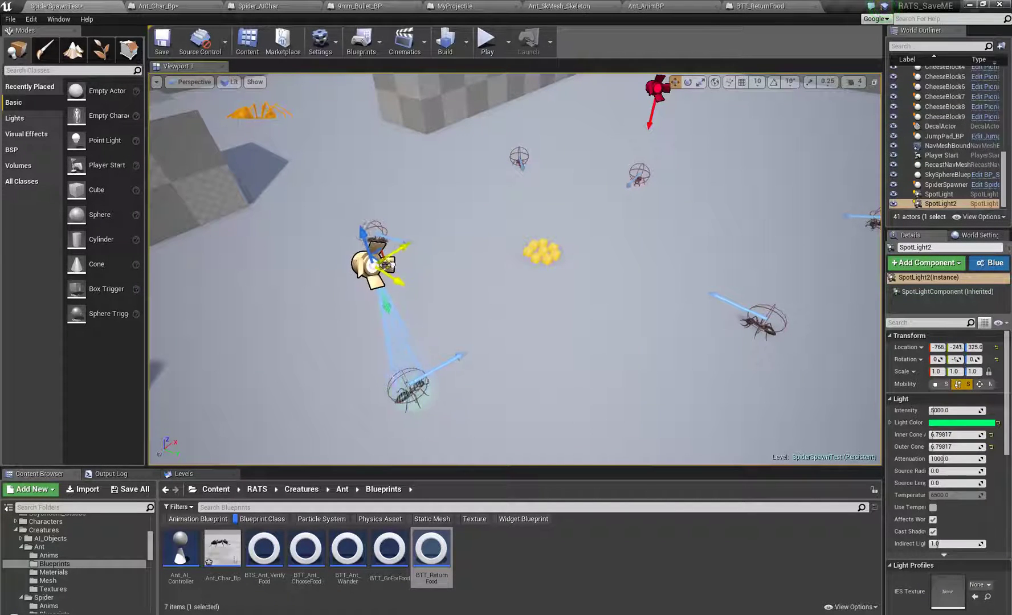
{"action": "left_click", "coordinate": [657, 89]}
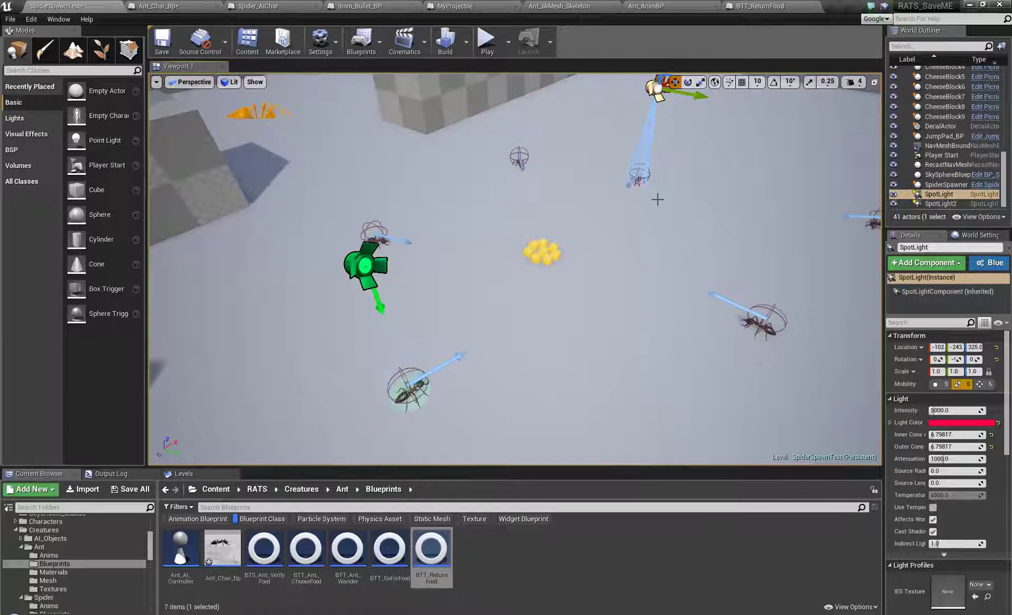
Play the level from the floor near the cheese pile and shoot cheese-carrying ants with the rifle to test the food drop.
{"action": "right_click_drag", "start_coordinate": [657, 199], "coordinate": [639, 229]}
{"action": "right_click", "coordinate": [481, 364]}
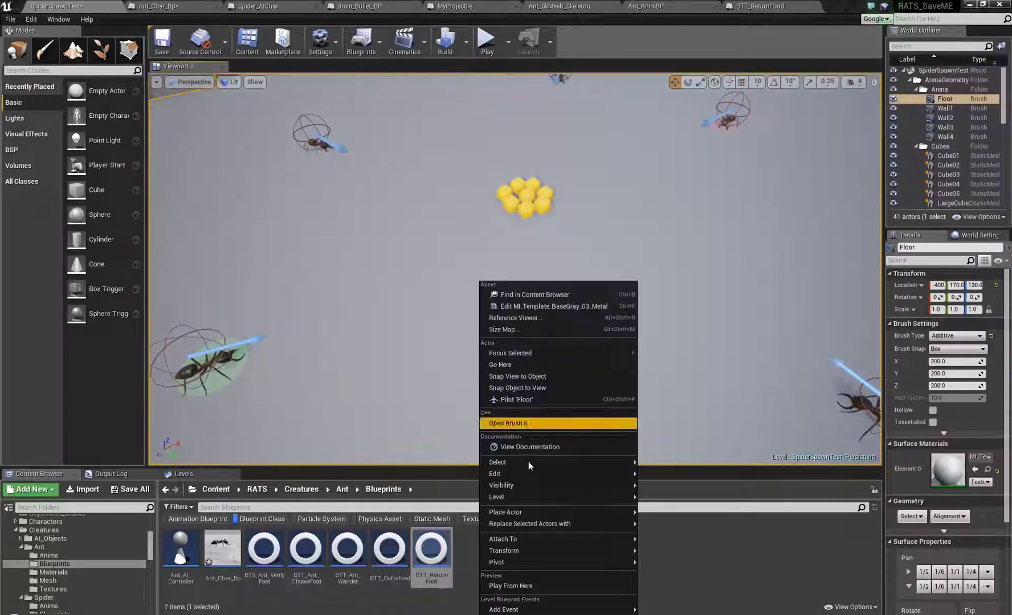
{"action": "left_click", "coordinate": [524, 584]}
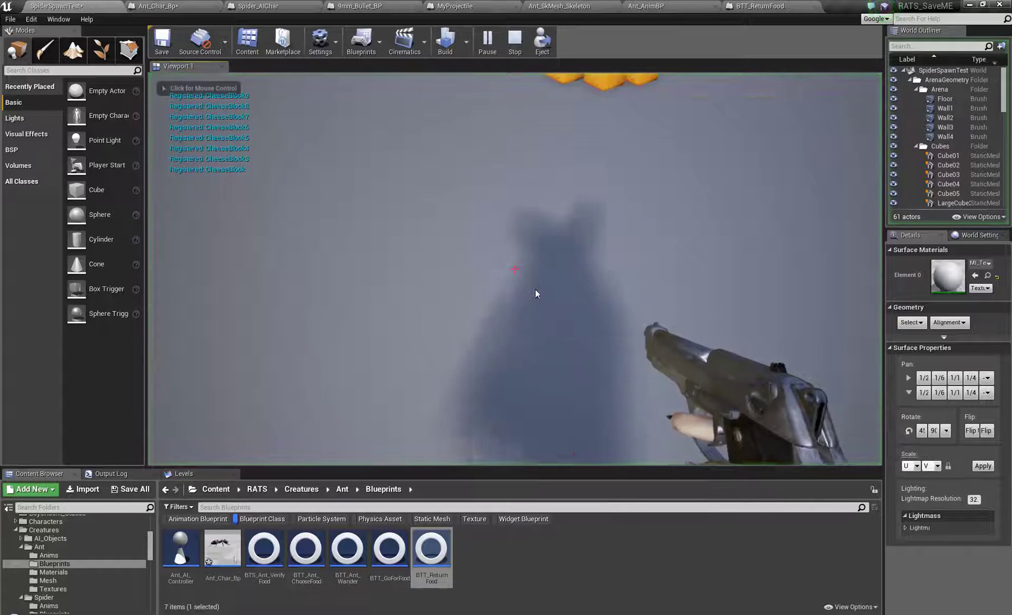
{"action": "left_click", "coordinate": [535, 290]}
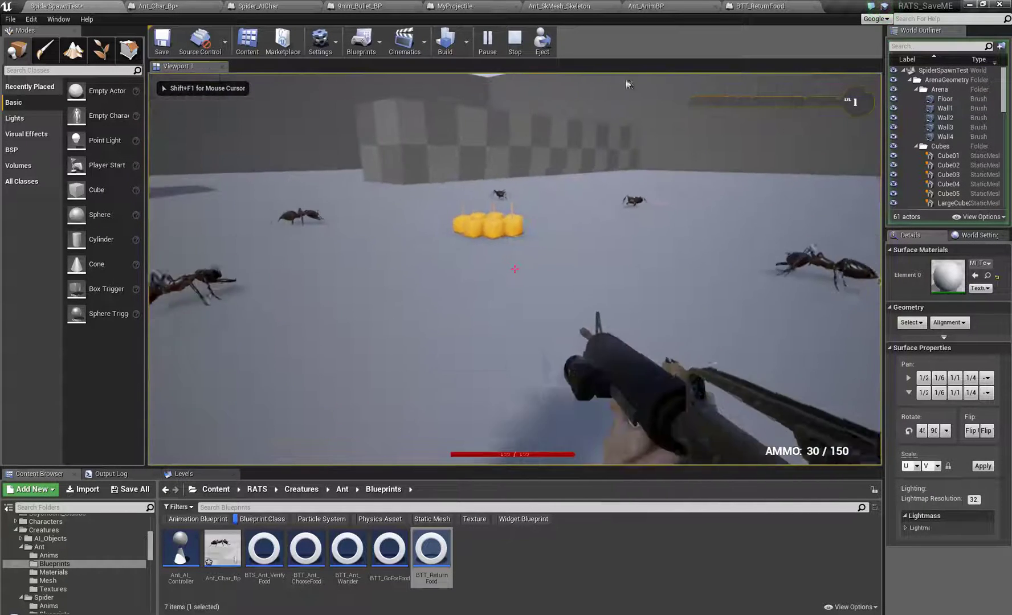
{"action": "key", "text": "w"}
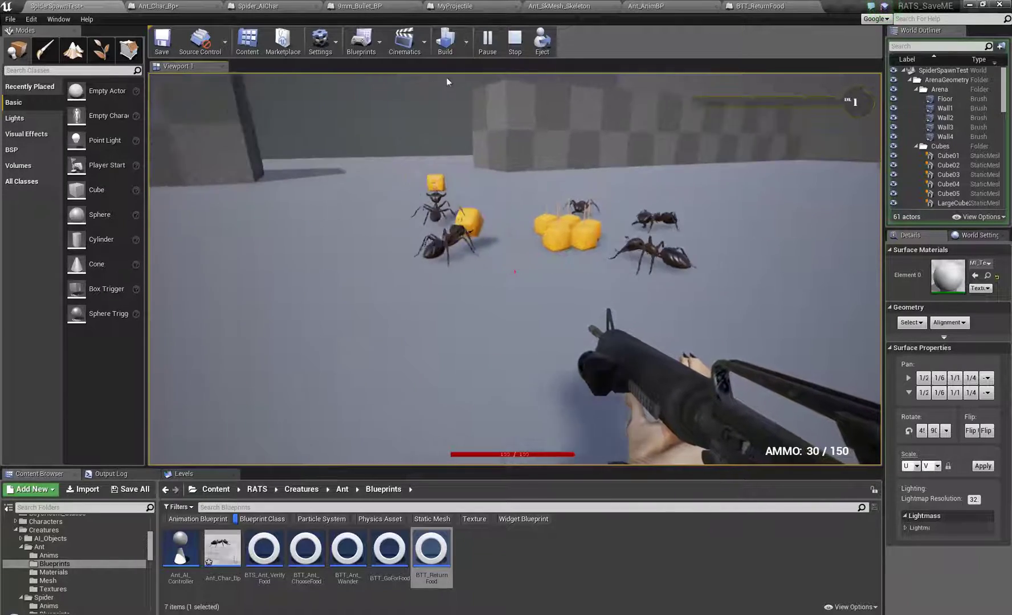
{"action": "left_click_drag", "start_coordinate": [446, 82], "coordinate": [287, 169]}
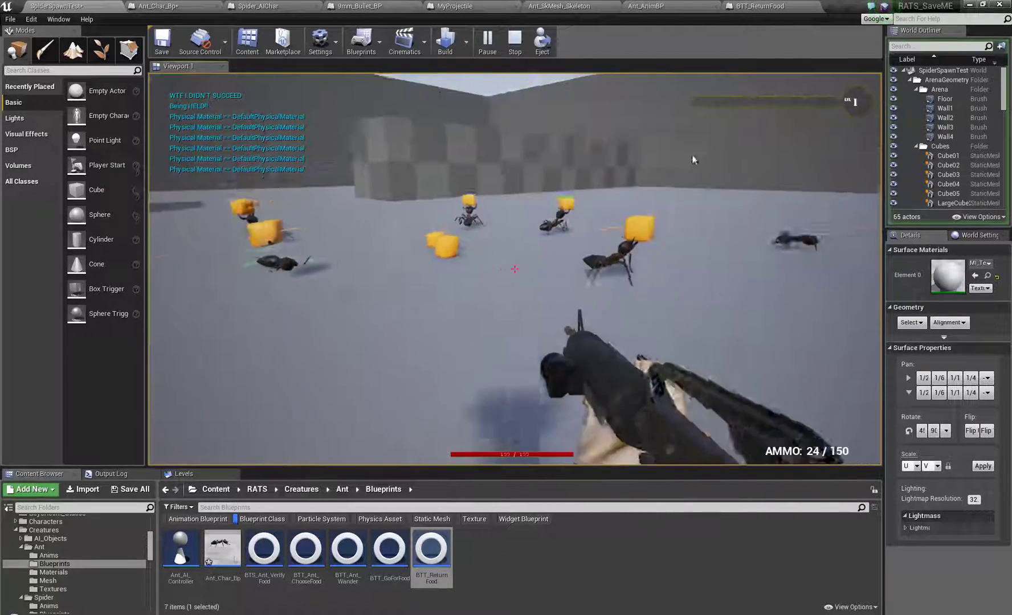
{"action": "left_click_drag", "start_coordinate": [693, 160], "coordinate": [718, 257]}
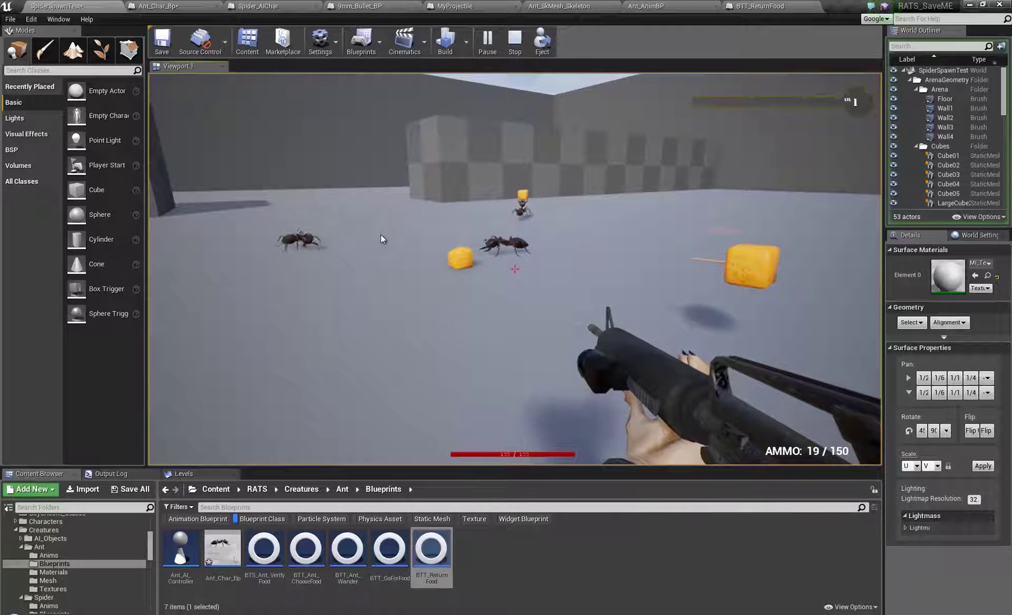
Move around the ants in the running level and watch whether they collect the dropped cheese, closing in on the idle ones.
{"action": "key", "text": "w"}
{"action": "key", "text": "a"}
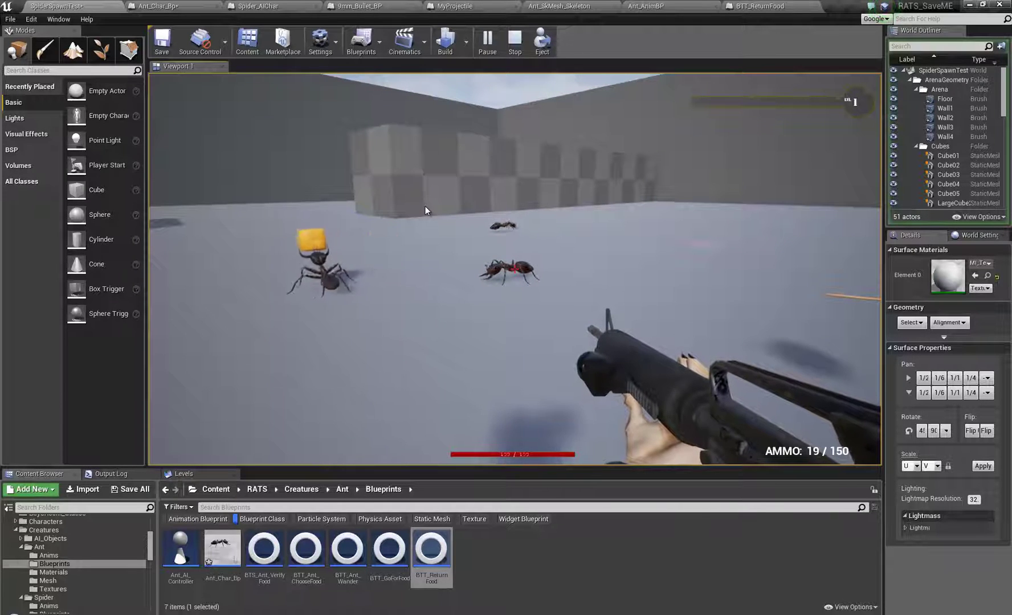
{"action": "key", "text": "s"}
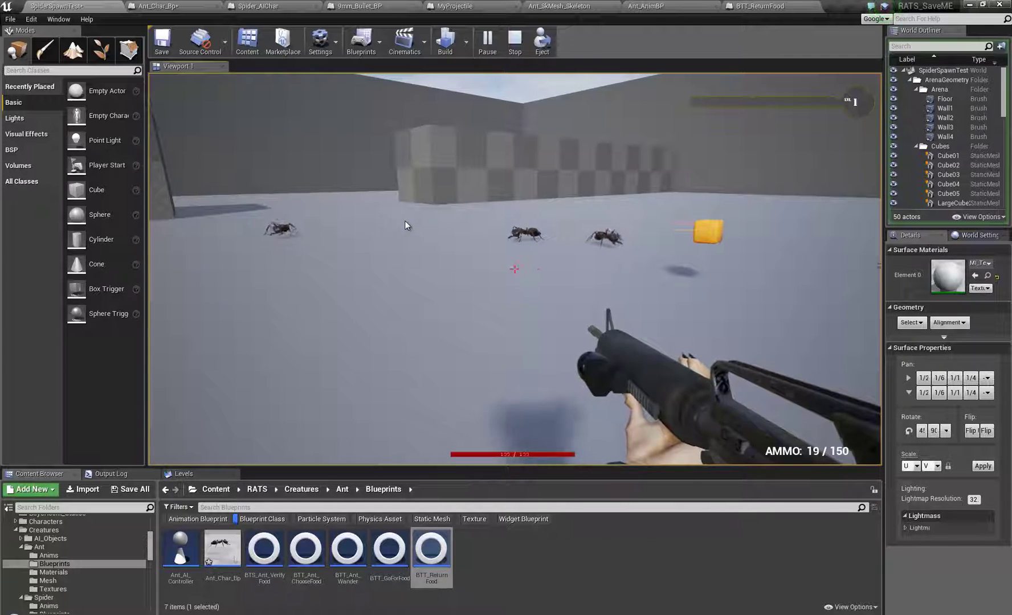
{"action": "key", "text": "w"}
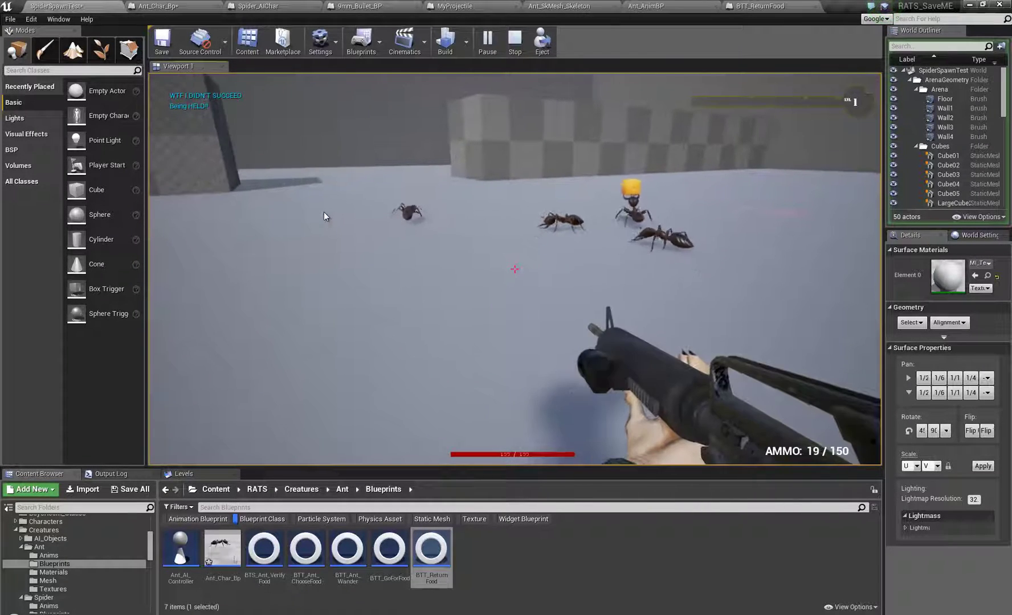
{"action": "key", "text": "w"}
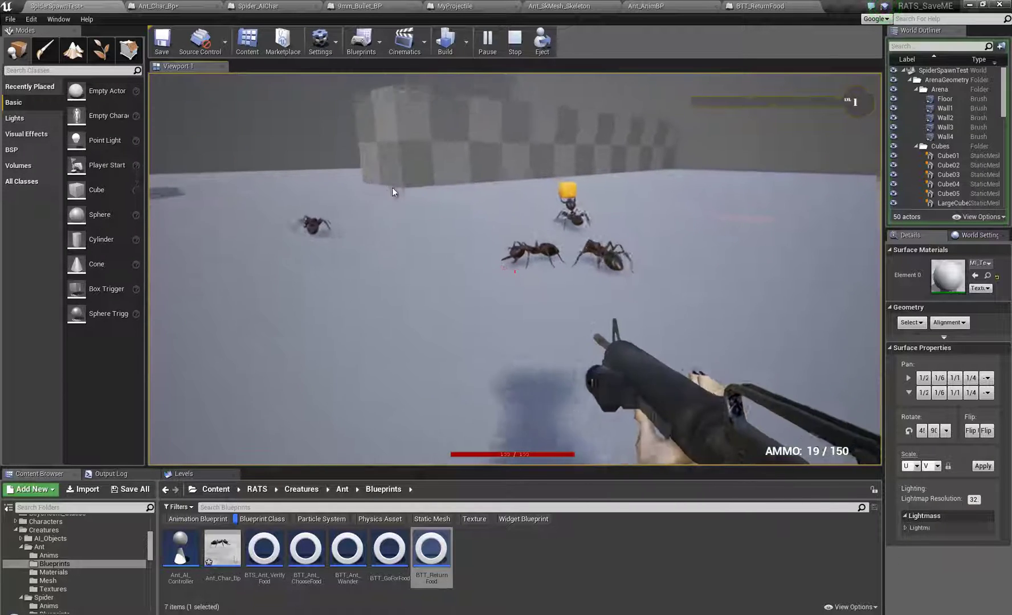
{"action": "key", "text": "w"}
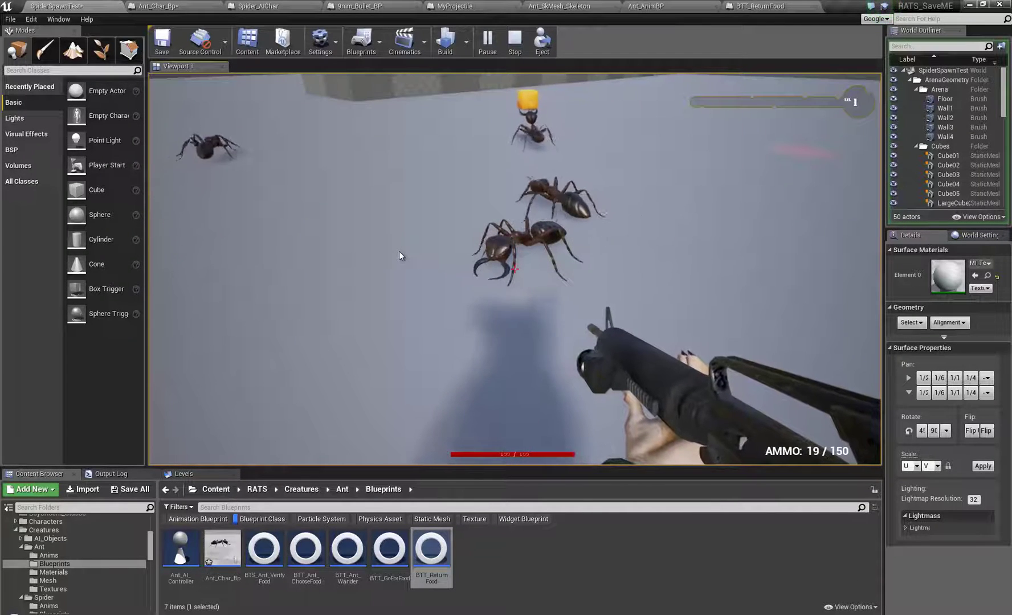
Eject from the player character and select the idle ant in front of it, Ant_Char_Bp3.
{"action": "key", "text": "shift+F1"}
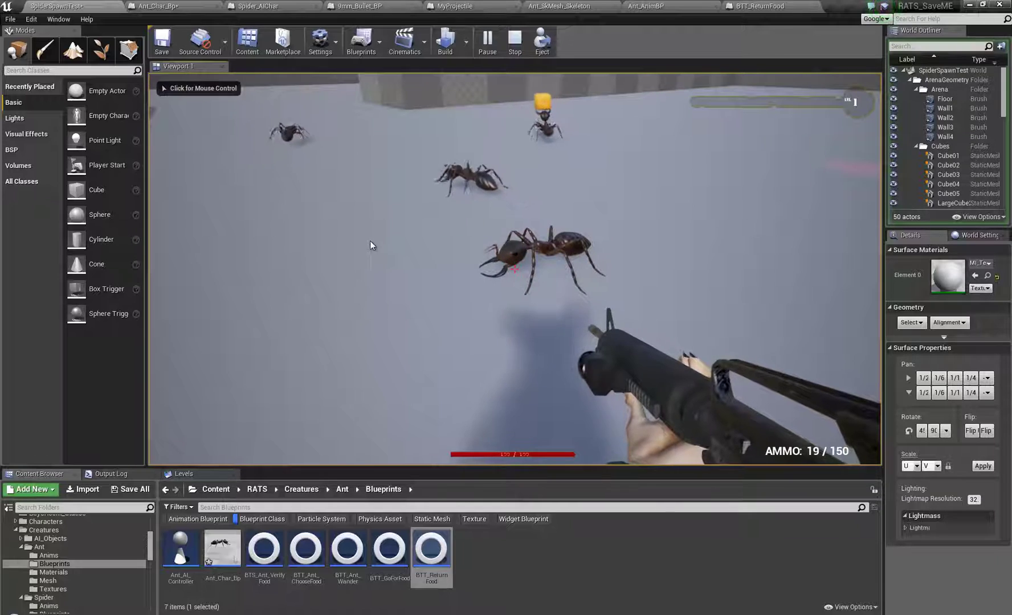
{"action": "left_click", "coordinate": [542, 40]}
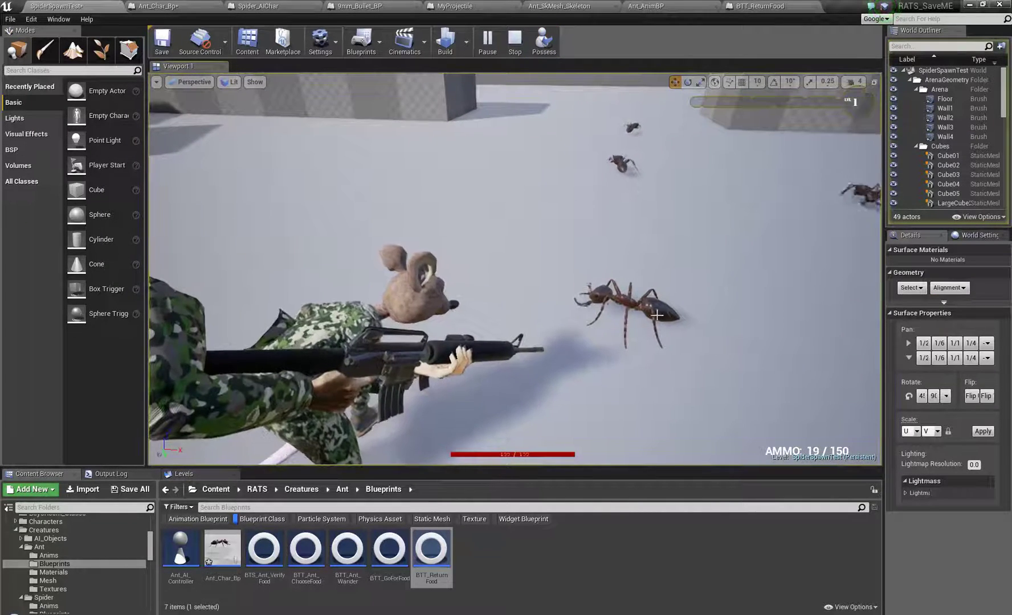
{"action": "left_click", "coordinate": [621, 302]}
{"action": "right_click_drag", "start_coordinate": [492, 367], "coordinate": [534, 414]}
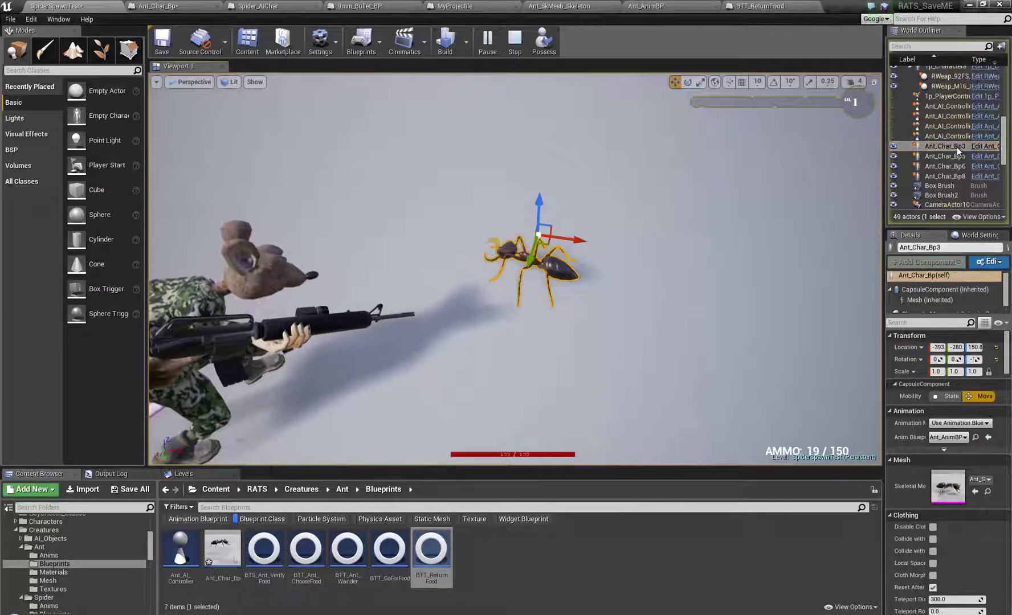
Widen the World Outliner, inspect the spawned Ant_AI_Controller actors 60, 61 and 63 for the idle ant's controller, and stop the play session.
{"action": "left_click_drag", "start_coordinate": [886, 157], "coordinate": [797, 164]}
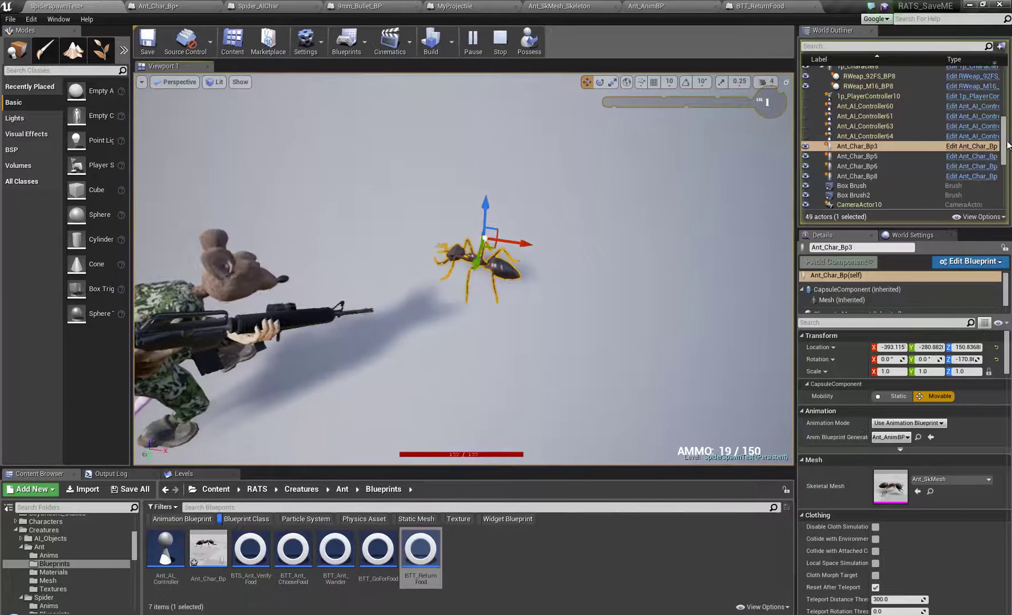
{"action": "left_click", "coordinate": [865, 107]}
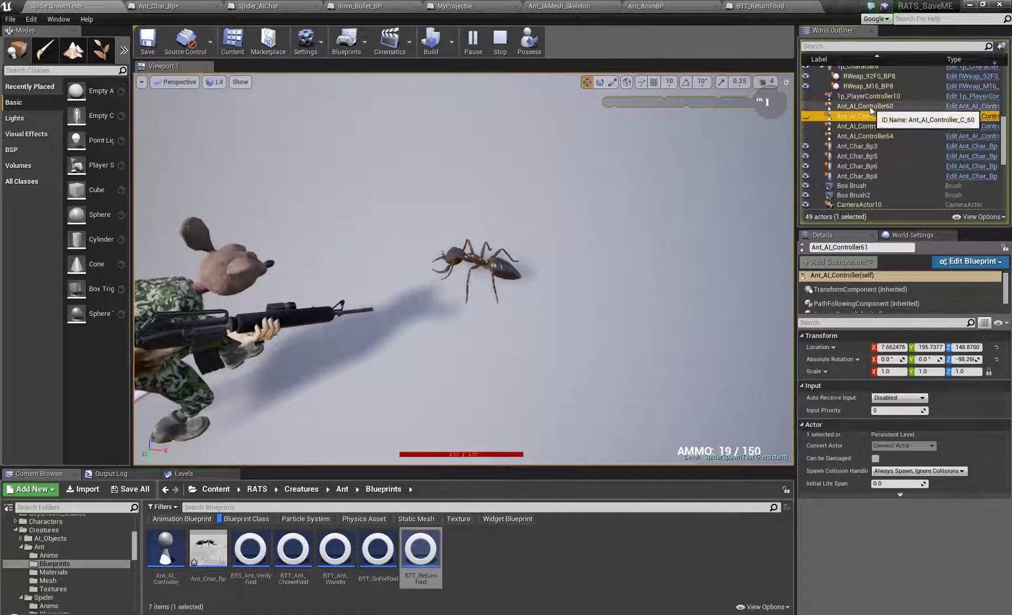
{"action": "left_click", "coordinate": [870, 126]}
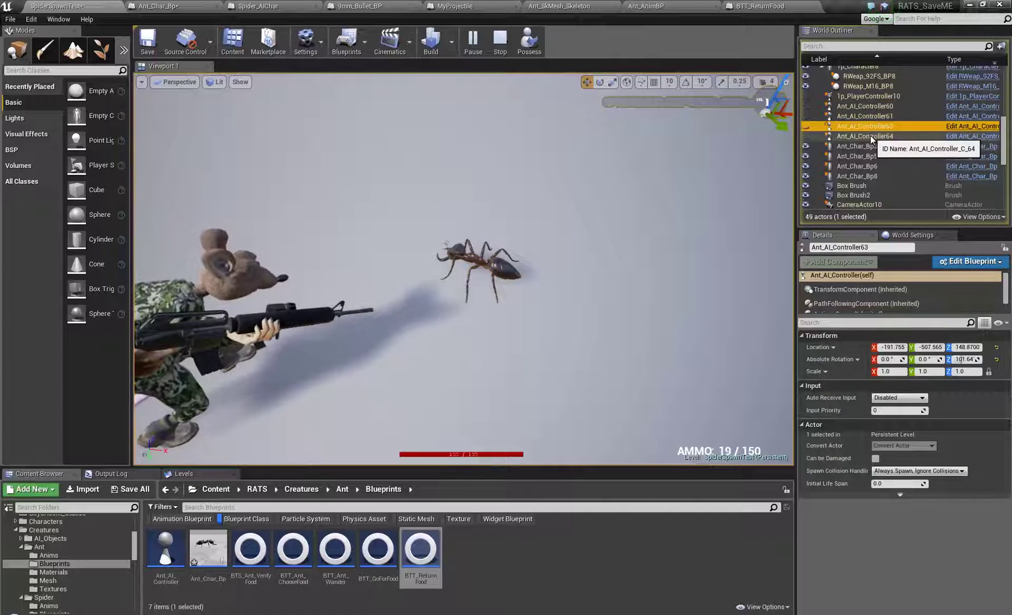
{"action": "left_click", "coordinate": [871, 109]}
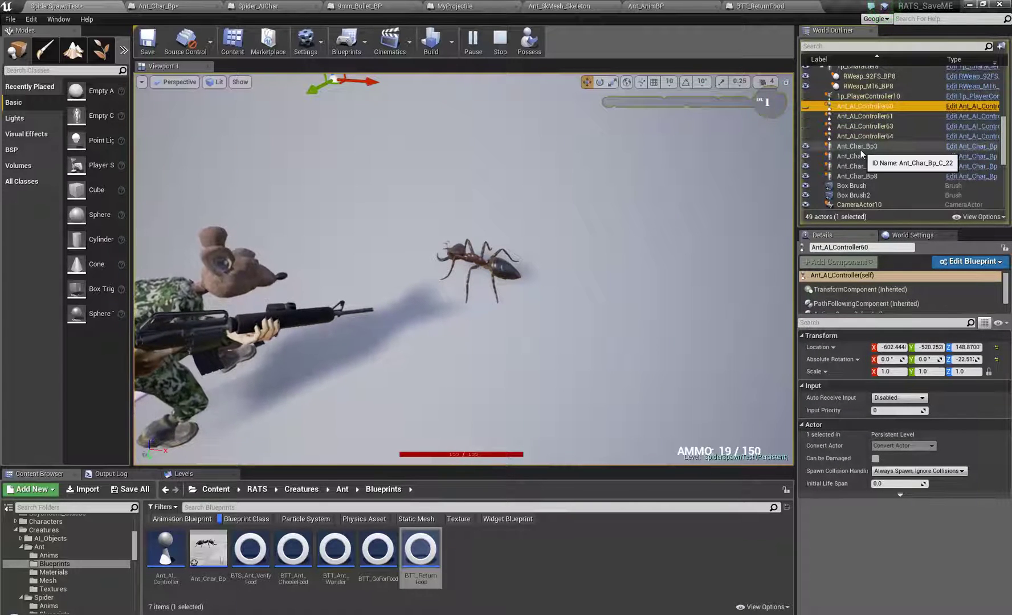
{"action": "left_click", "coordinate": [500, 39]}
In Ant_Char_Bp, filter the class defaults for "ai" and "cont" and locate the assigned AI Controller Class asset in the Content Browser.
{"action": "left_click", "coordinate": [160, 6]}
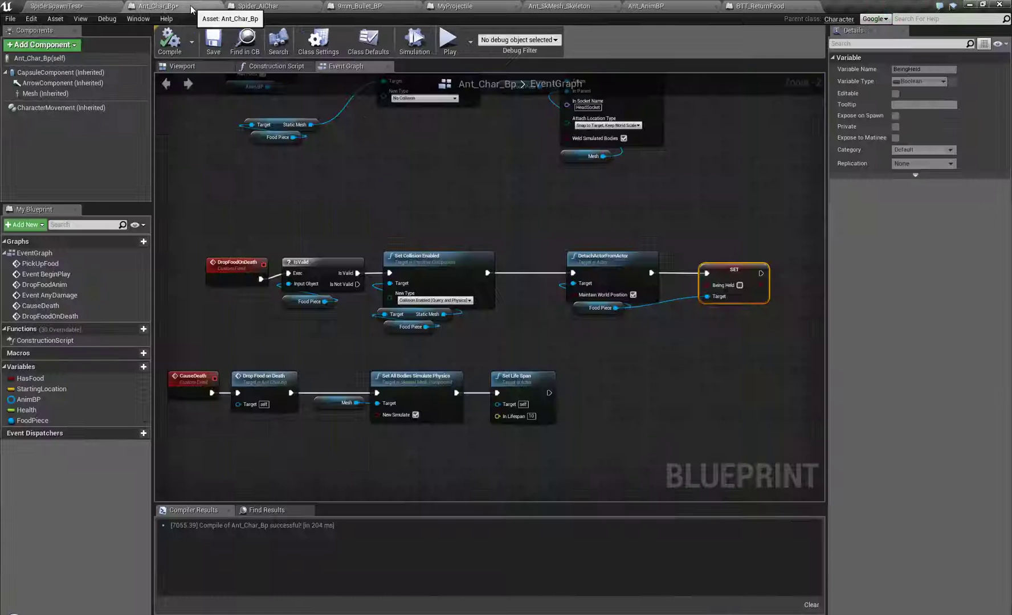
{"action": "left_click", "coordinate": [51, 58]}
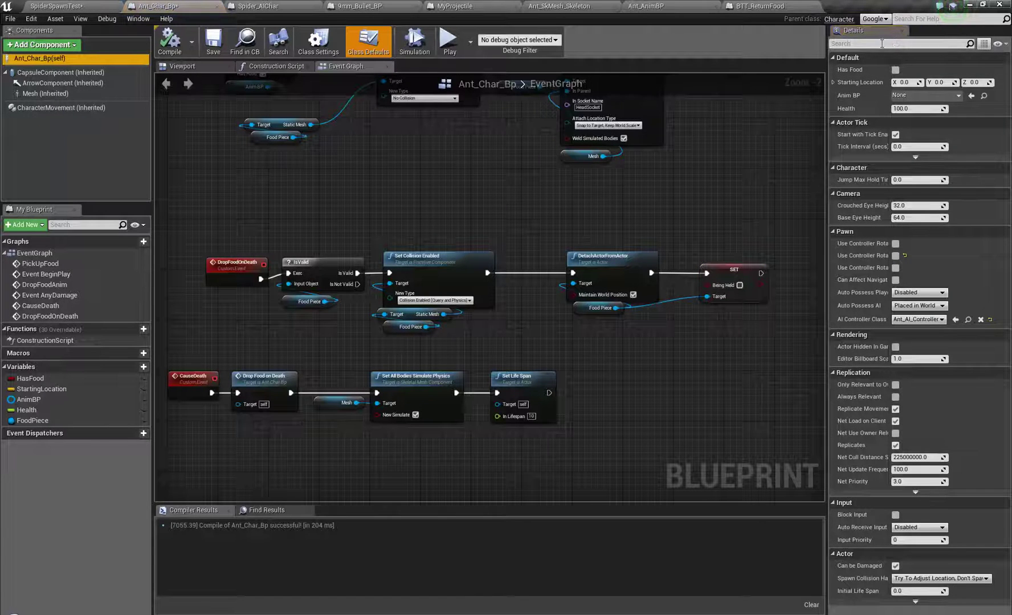
{"action": "type", "text": "ai"}
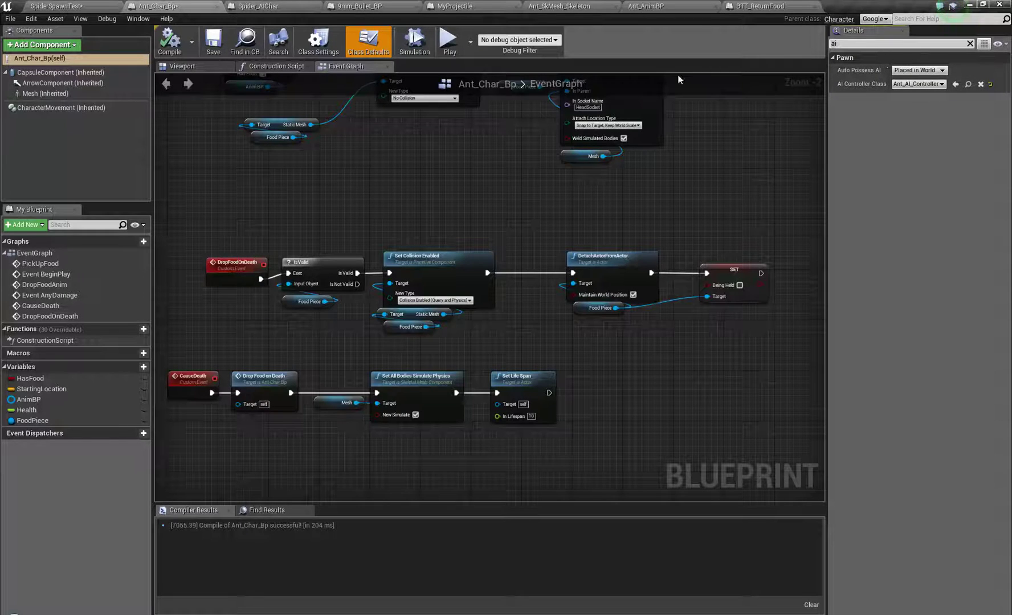
{"action": "key", "text": "BackSpace"}
{"action": "key", "text": "BackSpace"}
{"action": "type", "text": "cont"}
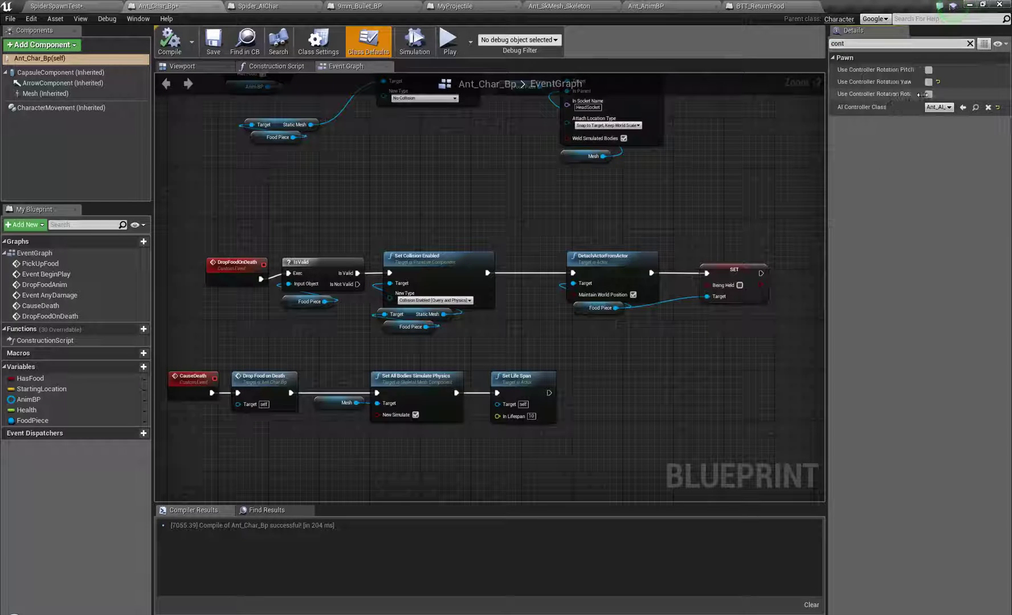
{"action": "left_click", "coordinate": [972, 108]}
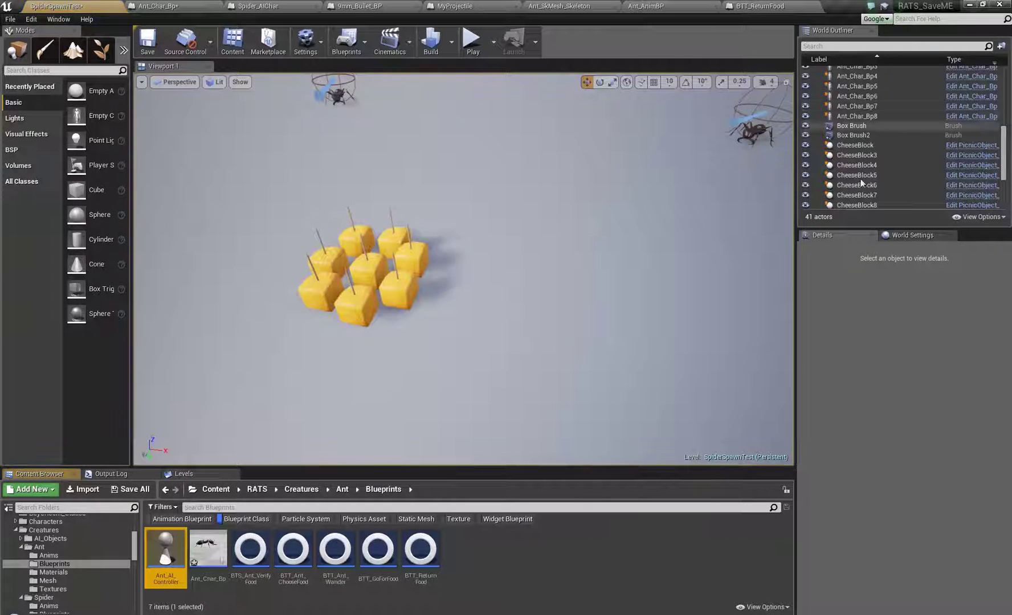
Open Ant_AI_Controller, enable Attach to Pawn under its Controller Transform settings, and compile the blueprint.
{"action": "double_click", "coordinate": [161, 533]}
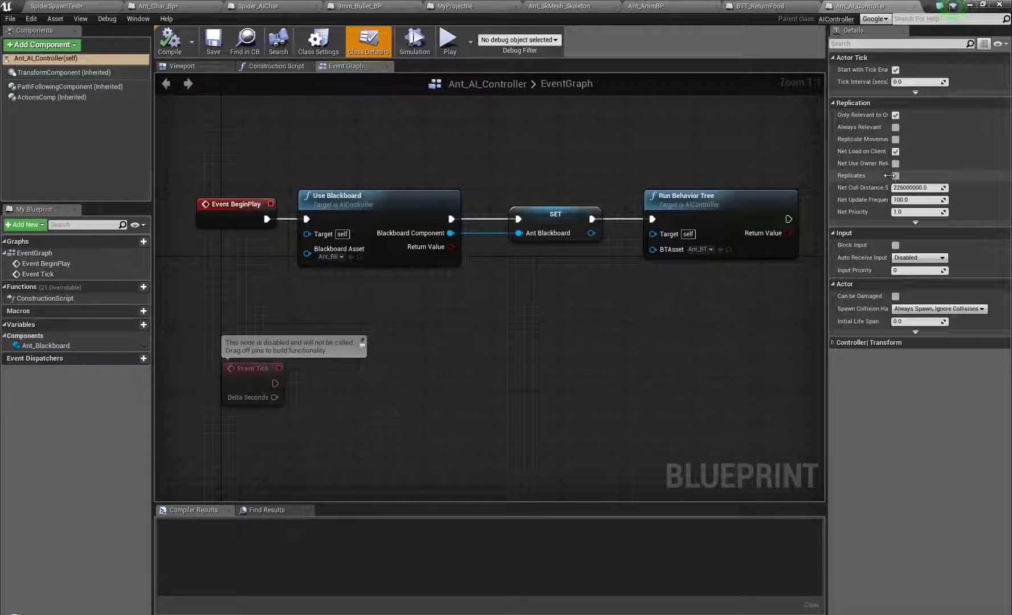
{"action": "left_click_drag", "start_coordinate": [888, 176], "coordinate": [921, 177]}
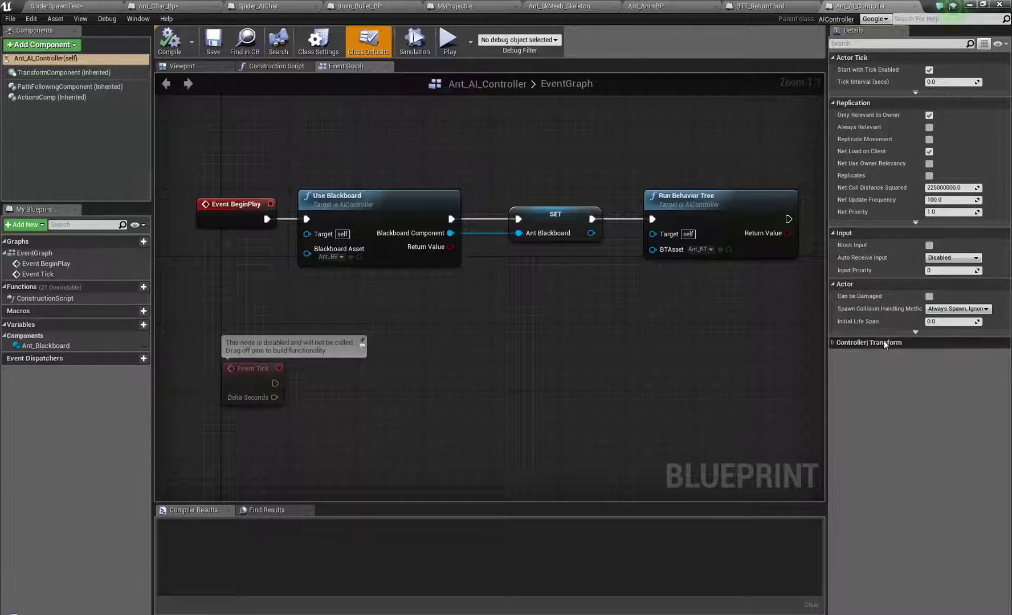
{"action": "left_click", "coordinate": [832, 343]}
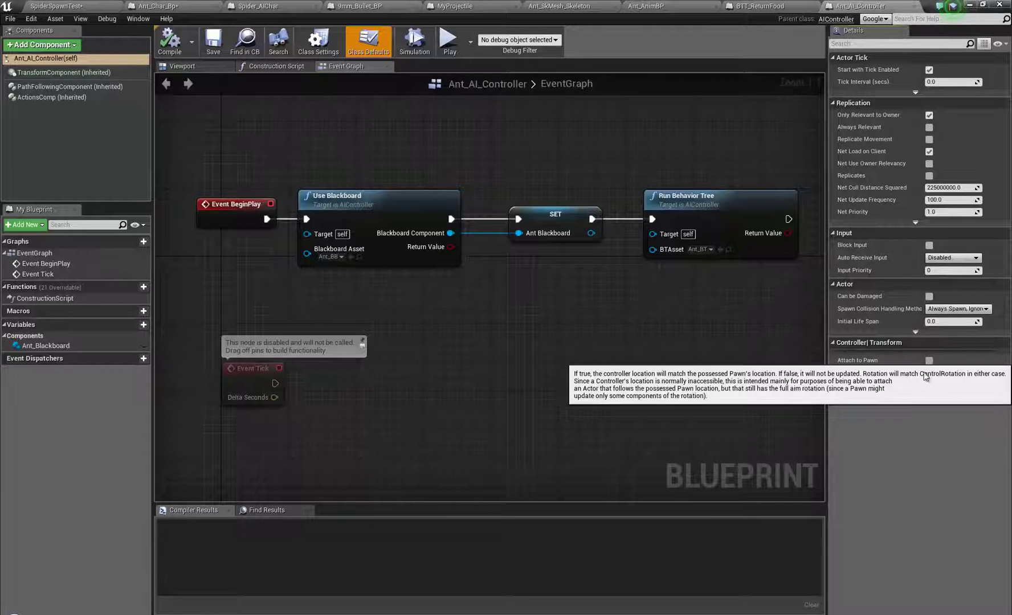
{"action": "left_click", "coordinate": [163, 48]}
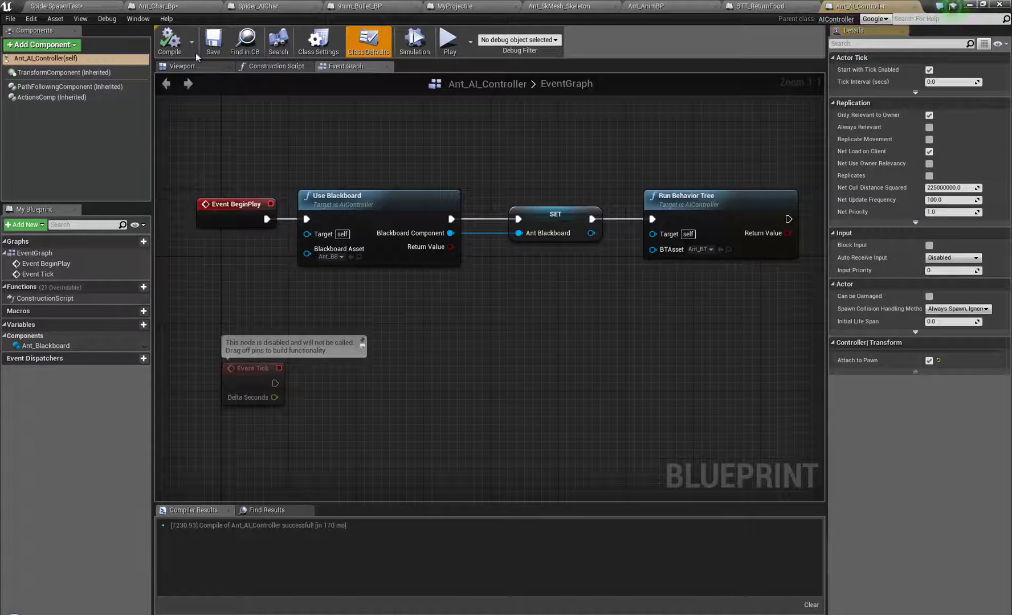
Save the SpiderSpawnTest level with Ant_Char_Bp and play from the floor beside the cheese pile.
{"action": "left_click", "coordinate": [62, 7]}
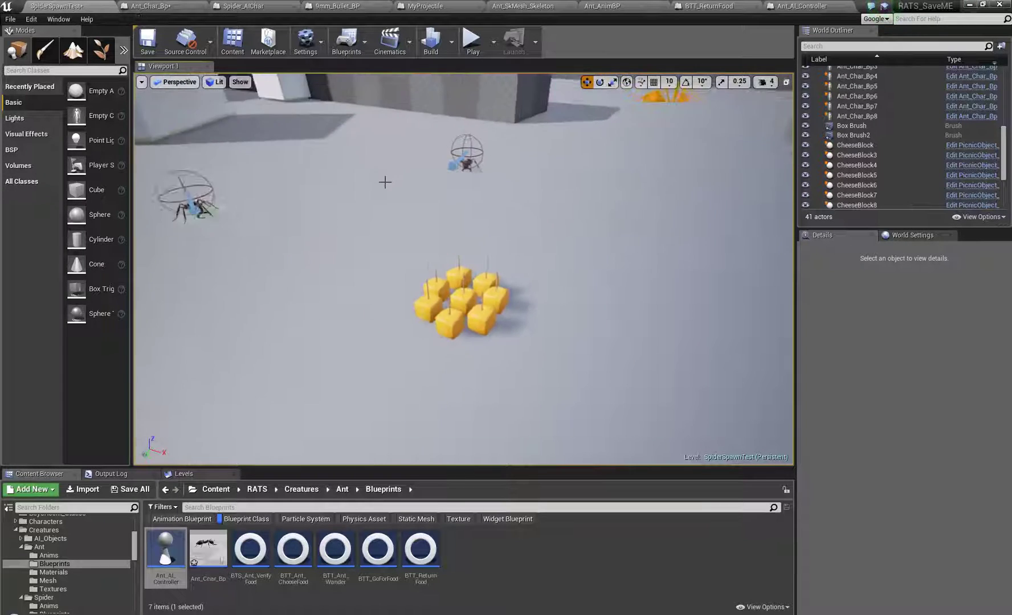
{"action": "key", "text": "ctrl+s"}
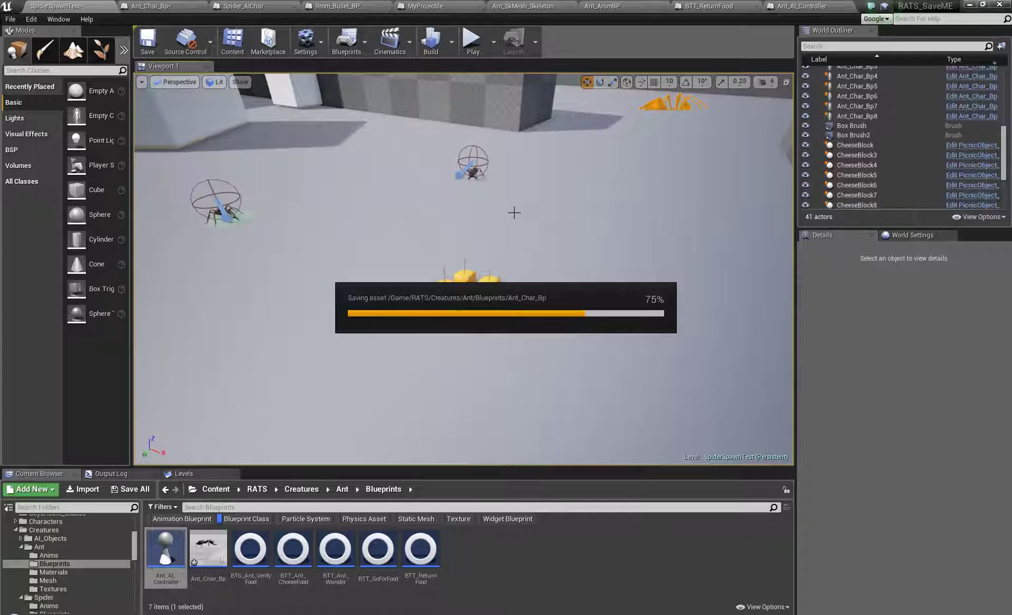
{"action": "scroll", "coordinate": [516, 210], "scroll_direction": "down", "scroll_amount": 3}
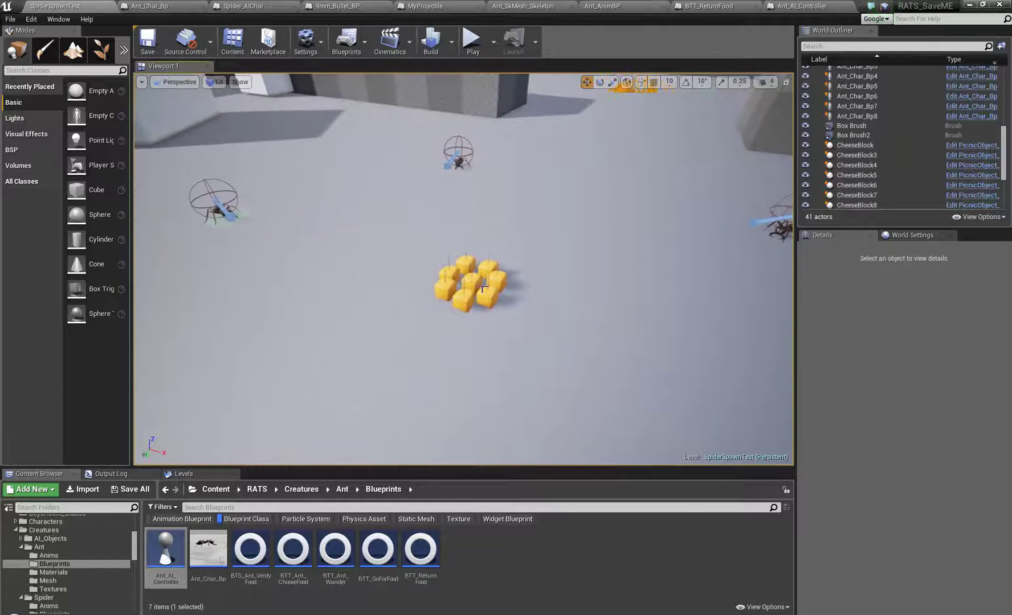
{"action": "right_click", "coordinate": [534, 247]}
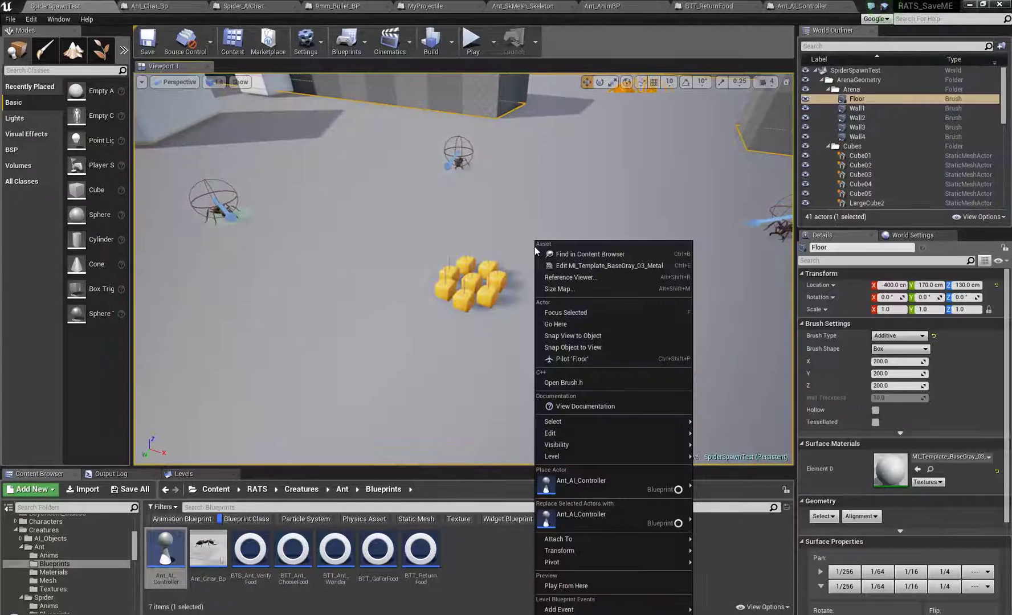
{"action": "left_click", "coordinate": [574, 587]}
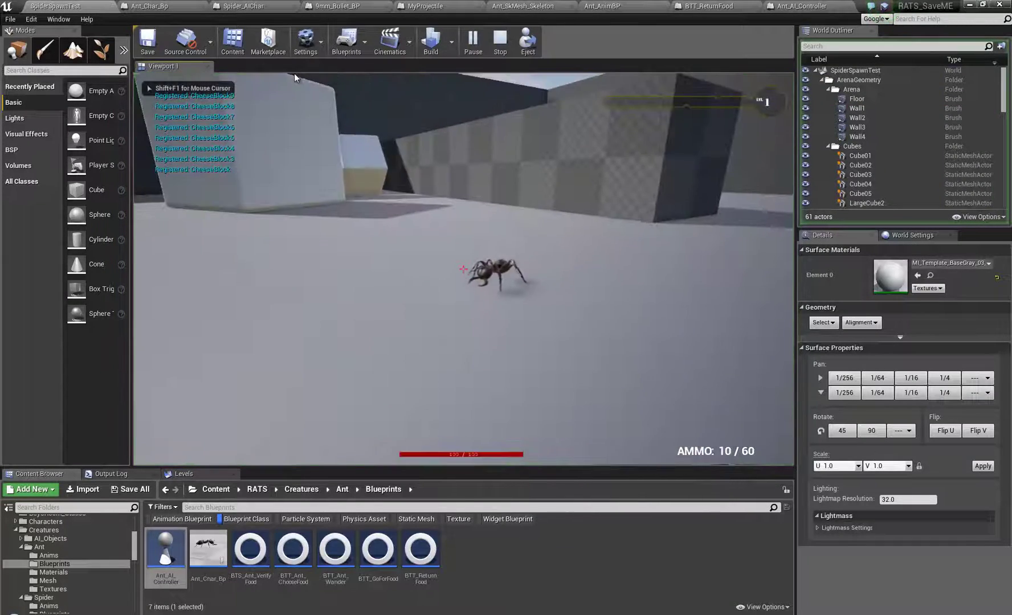
Back away from the cheese pile and shoot cheese-carrying ants with the rifle to make them drop their food.
{"action": "key", "text": "s"}
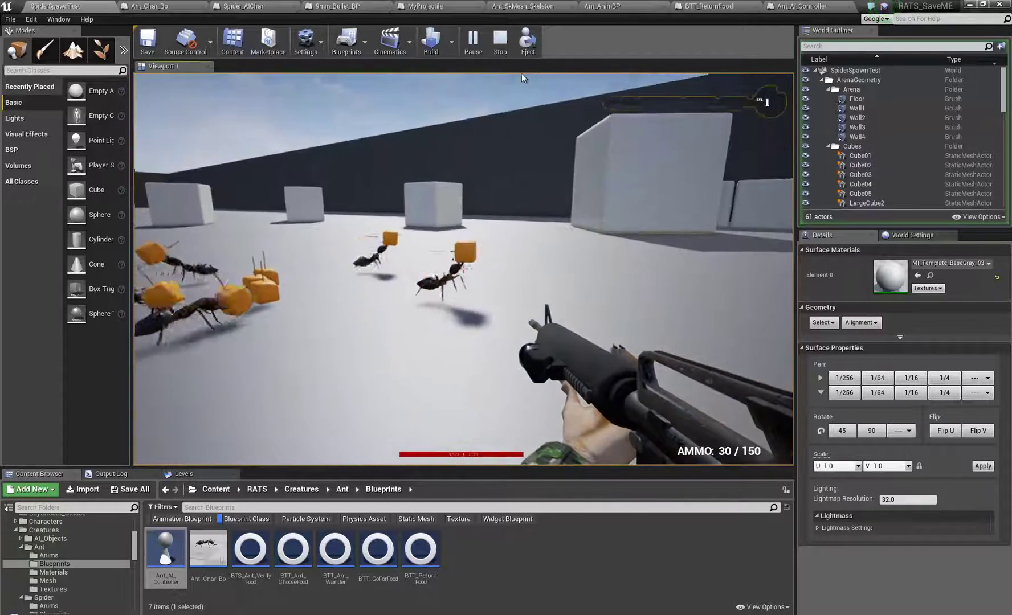
{"action": "left_click", "coordinate": [527, 82]}
{"action": "left_click", "coordinate": [535, 93]}
{"action": "left_click_drag", "start_coordinate": [535, 93], "coordinate": [513, 194]}
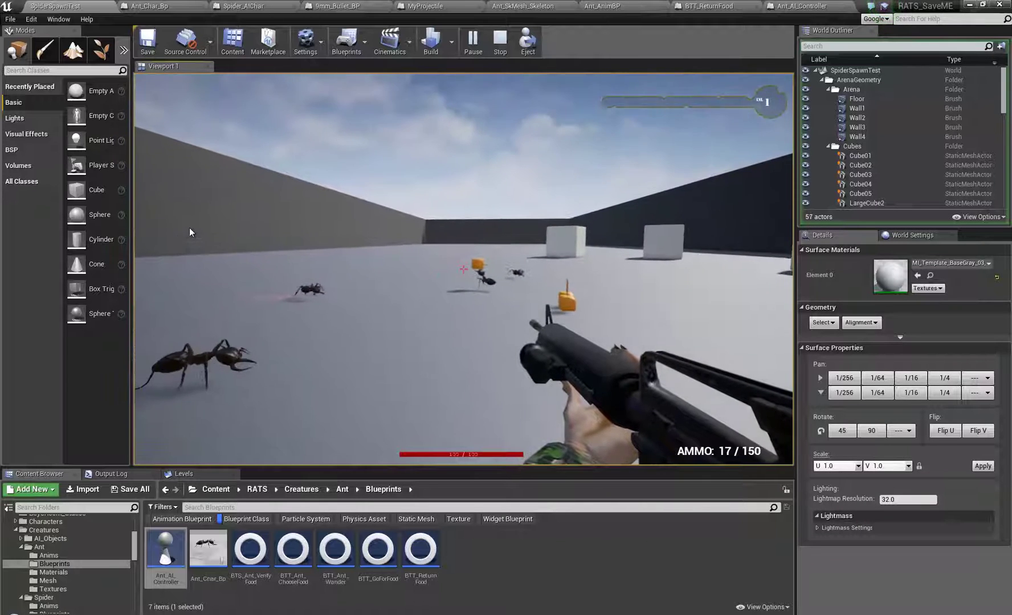
{"action": "left_click_drag", "start_coordinate": [189, 228], "coordinate": [181, 271]}
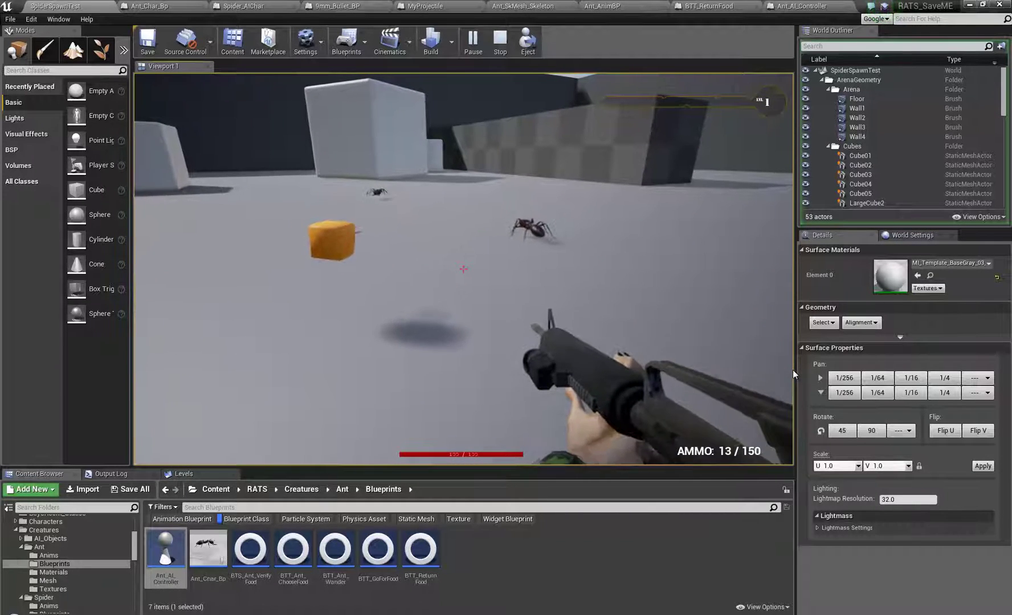
Pause the game, eject from the player character, and select the idle ant near the dropped cheese to find its attached controller.
{"action": "key", "text": "shift+F1"}
{"action": "left_click", "coordinate": [473, 40]}
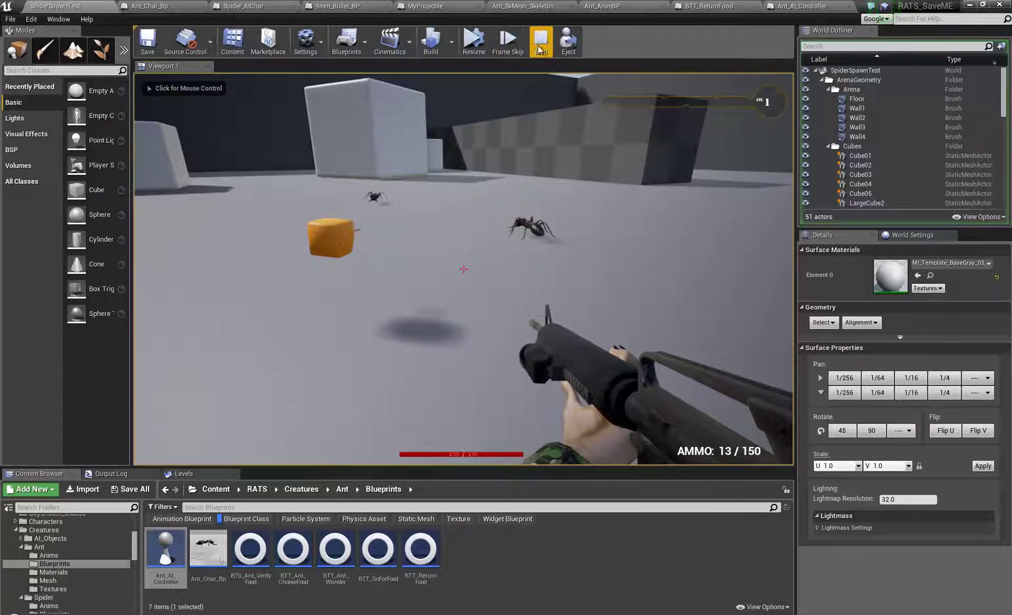
{"action": "left_click", "coordinate": [567, 48]}
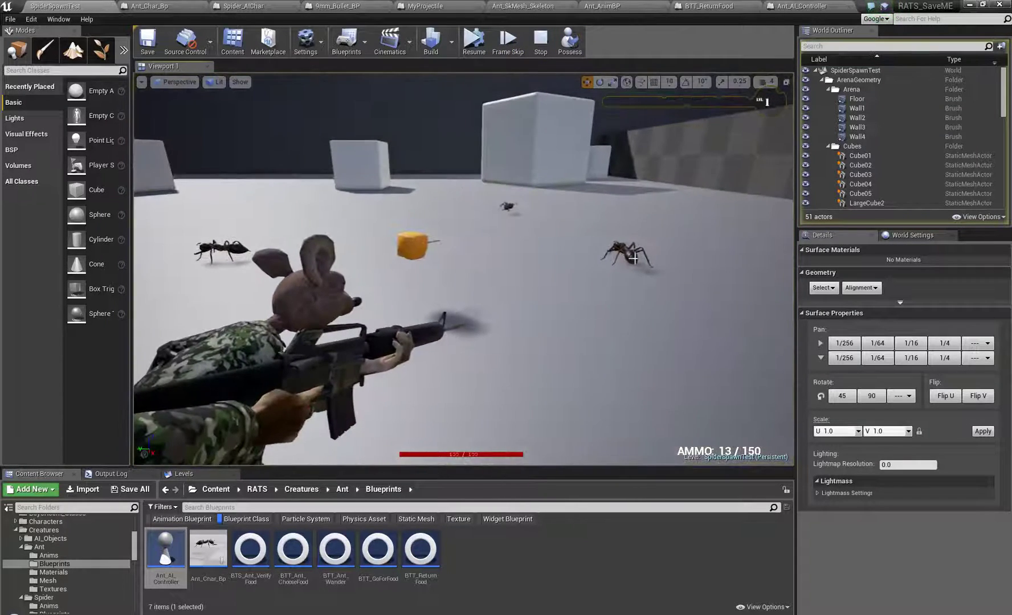
{"action": "left_click", "coordinate": [632, 257]}
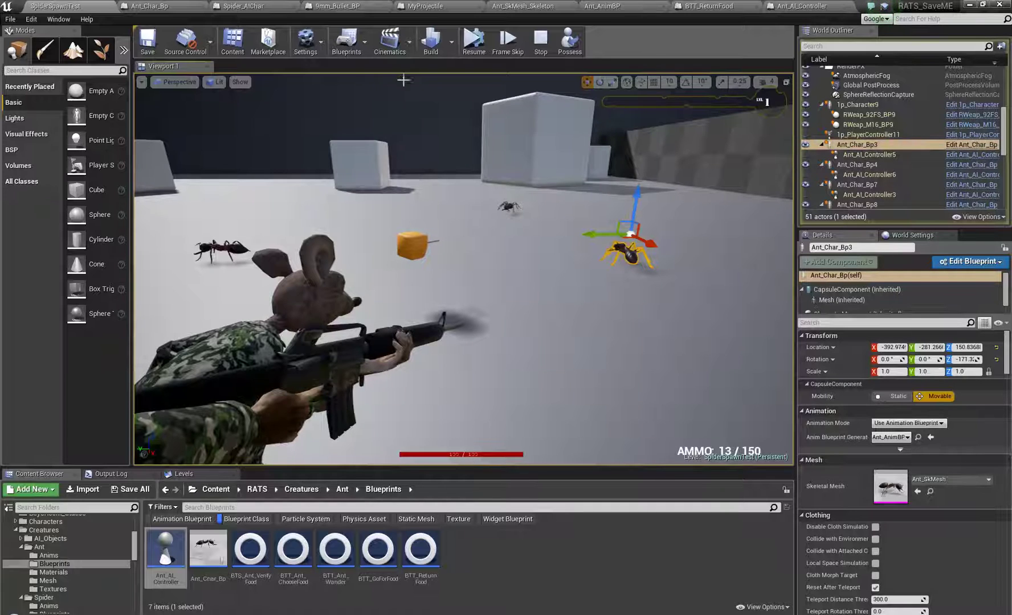
In the Ant_AI_Controller blueprint, set the debug filter to Ant_AI_Controller5 and examine its event graph.
{"action": "left_click", "coordinate": [821, 7]}
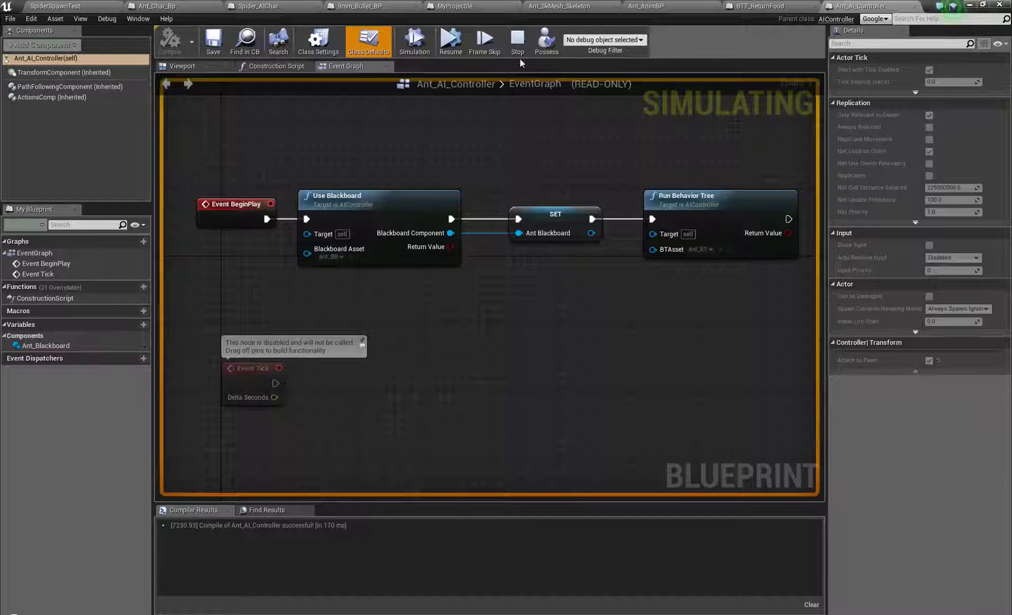
{"action": "left_click", "coordinate": [605, 40]}
{"action": "left_click", "coordinate": [590, 65]}
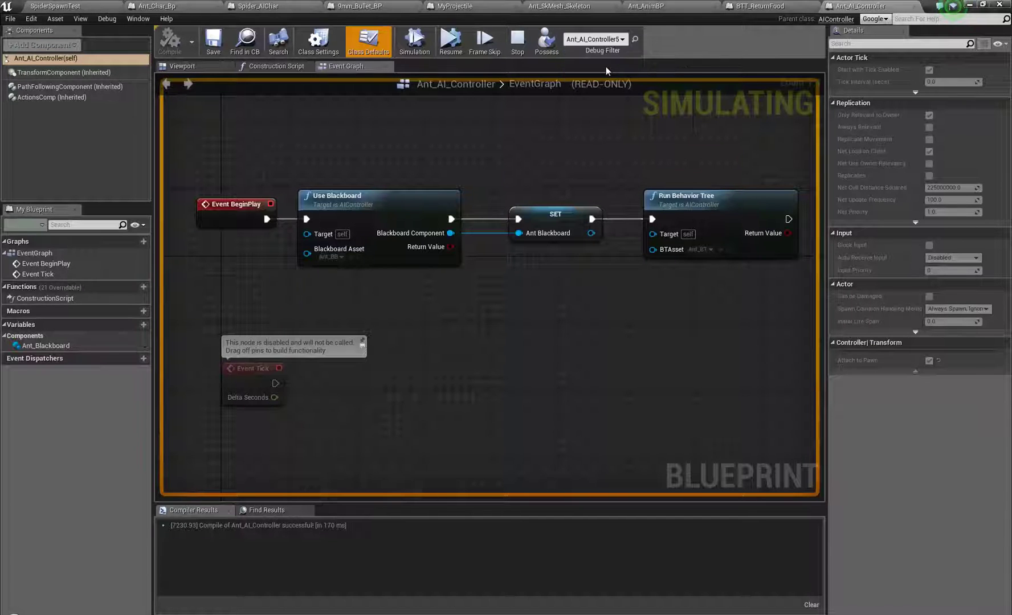
{"action": "scroll", "coordinate": [383, 168], "scroll_direction": "down", "scroll_amount": 3}
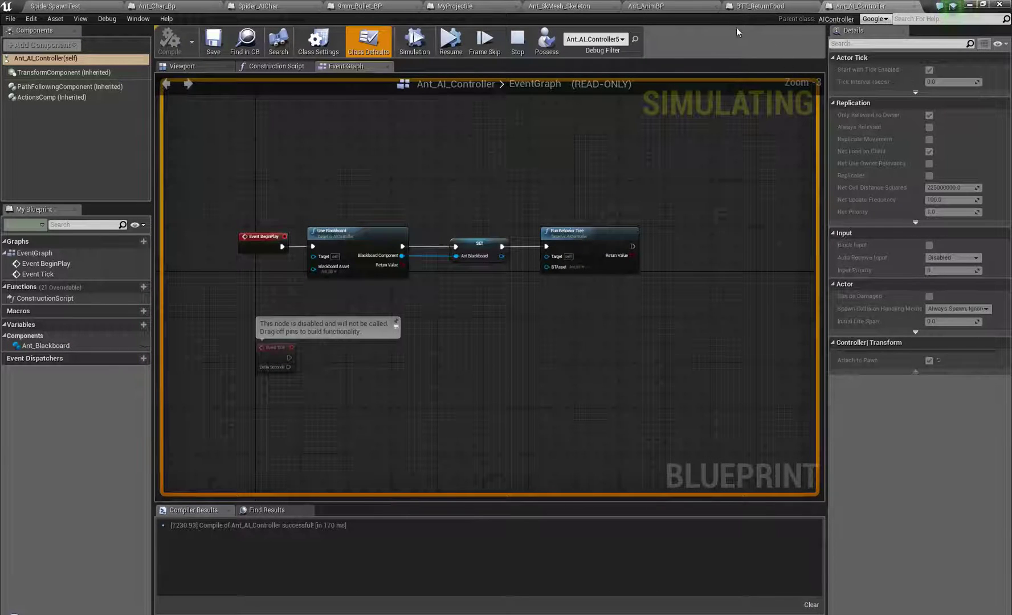
Return to the SpiderSpawnTest level, turn off the Blueprint Class filter for the Ant Blueprints folder, and open the Ant_BT behavior tree.
{"action": "left_click", "coordinate": [101, 7]}
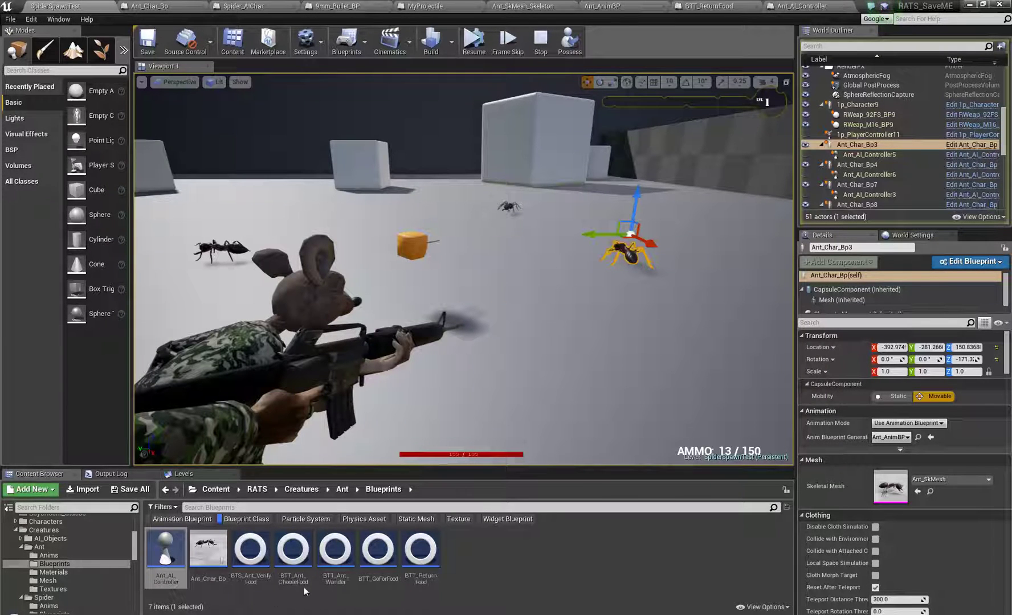
{"action": "left_click", "coordinate": [59, 565]}
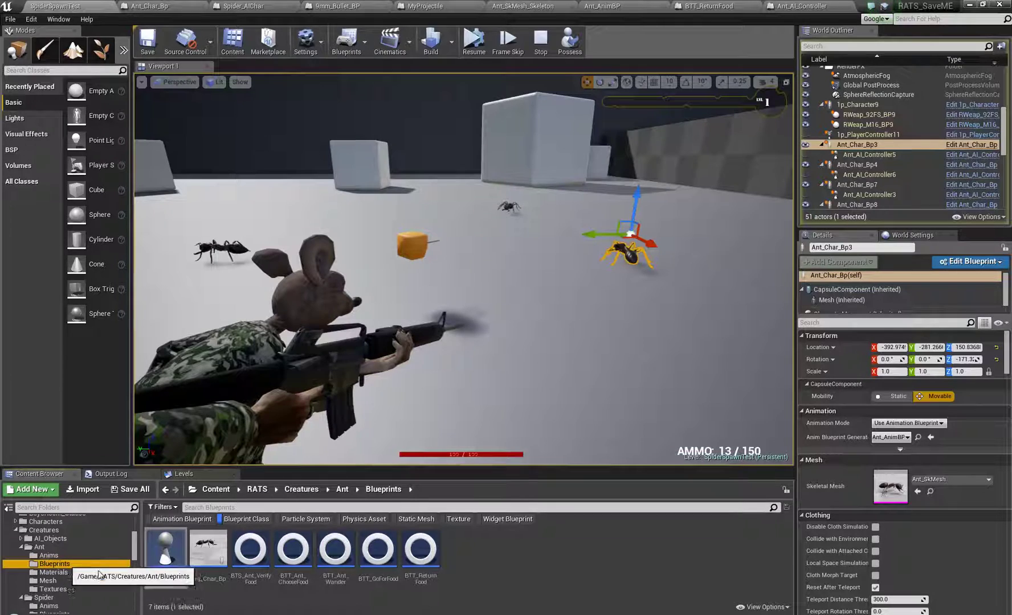
{"action": "left_click", "coordinate": [258, 520]}
{"action": "double_click", "coordinate": [291, 557]}
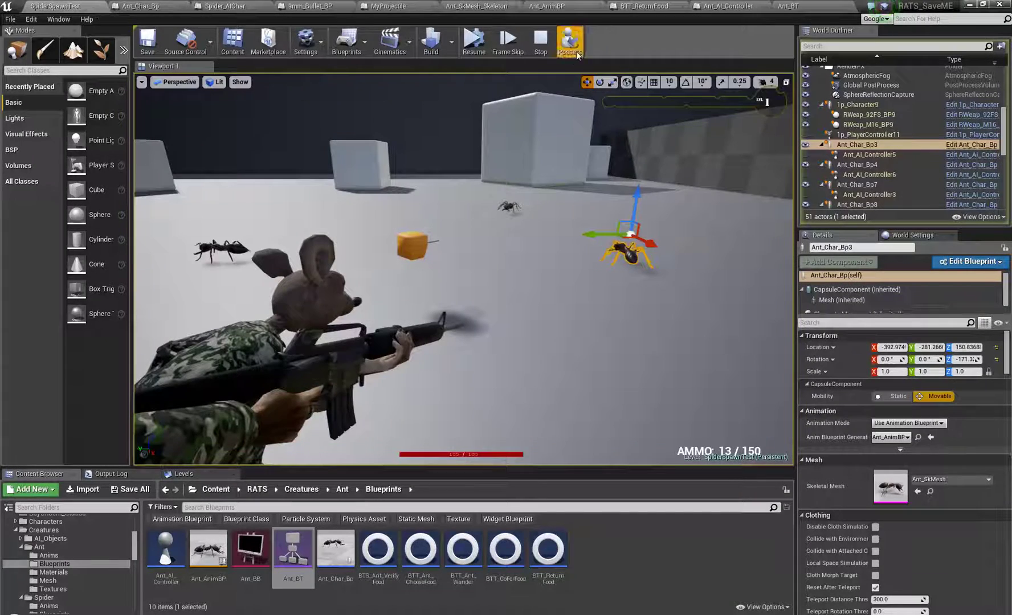
Stop the running game and move the Player Start in SpiderSpawnTest closer to the ants and cheese pile.
{"action": "left_click", "coordinate": [542, 42]}
{"action": "left_click", "coordinate": [473, 41]}
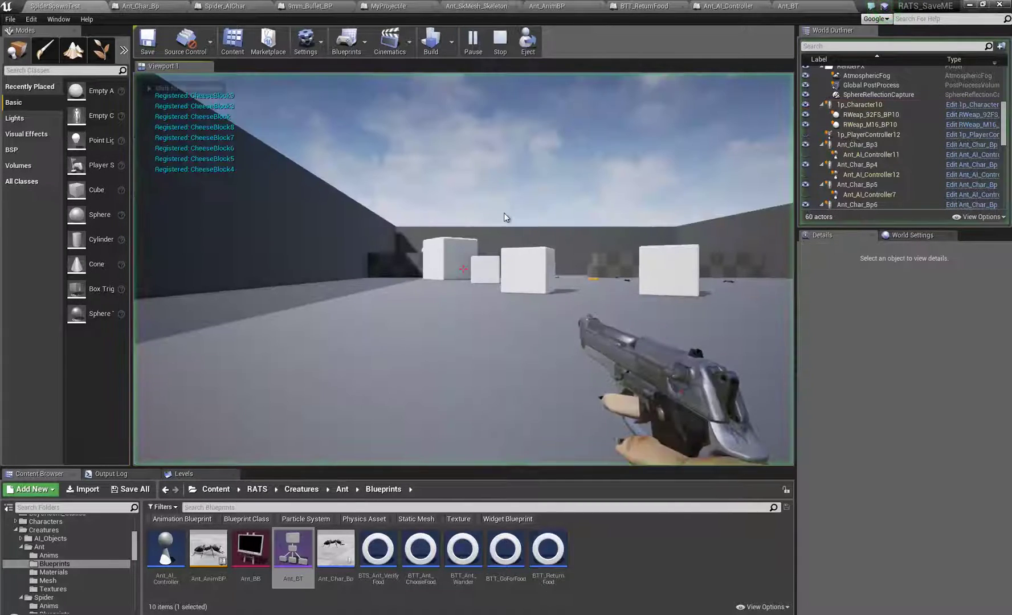
{"action": "key", "text": "Escape"}
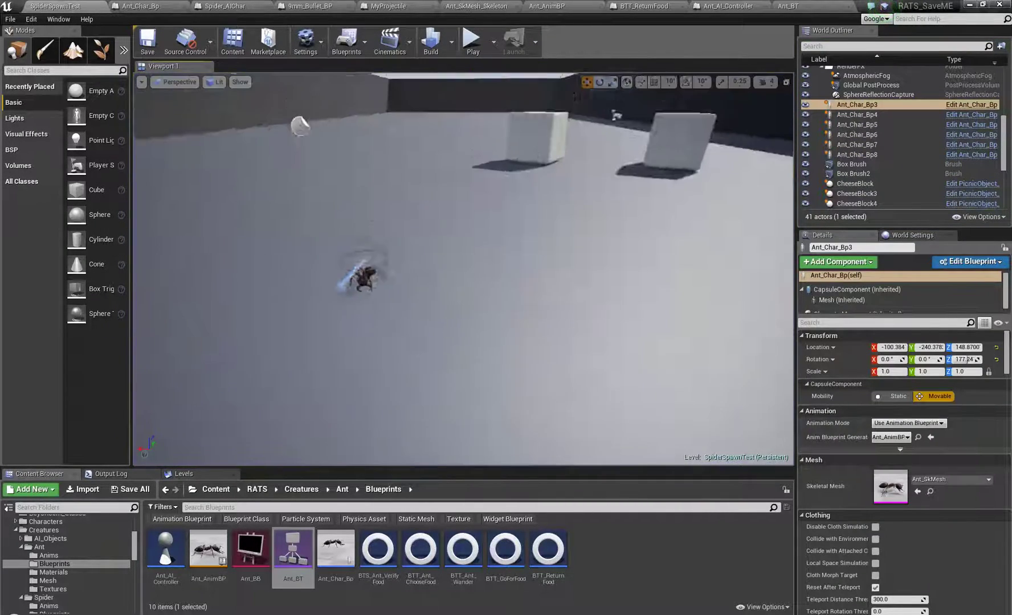
{"action": "right_click_drag", "start_coordinate": [558, 217], "coordinate": [558, 217]}
{"action": "left_click", "coordinate": [550, 211]}
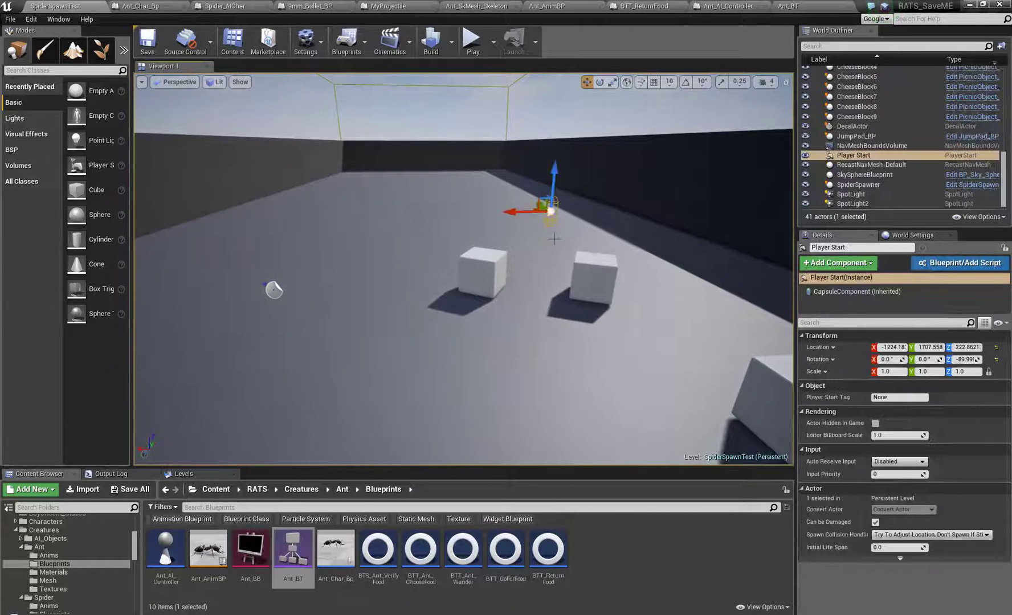
{"action": "right_click_drag", "start_coordinate": [435, 220], "coordinate": [730, 266]}
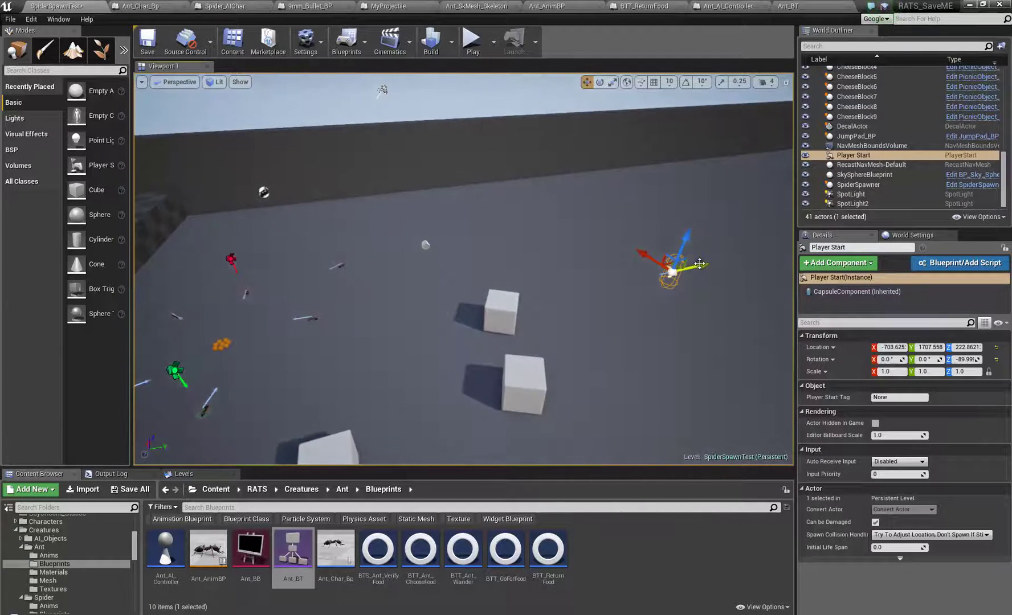
Play the level, approach the cheese pile with the rifle, and shoot at ants carrying cheese.
{"action": "left_click", "coordinate": [471, 43]}
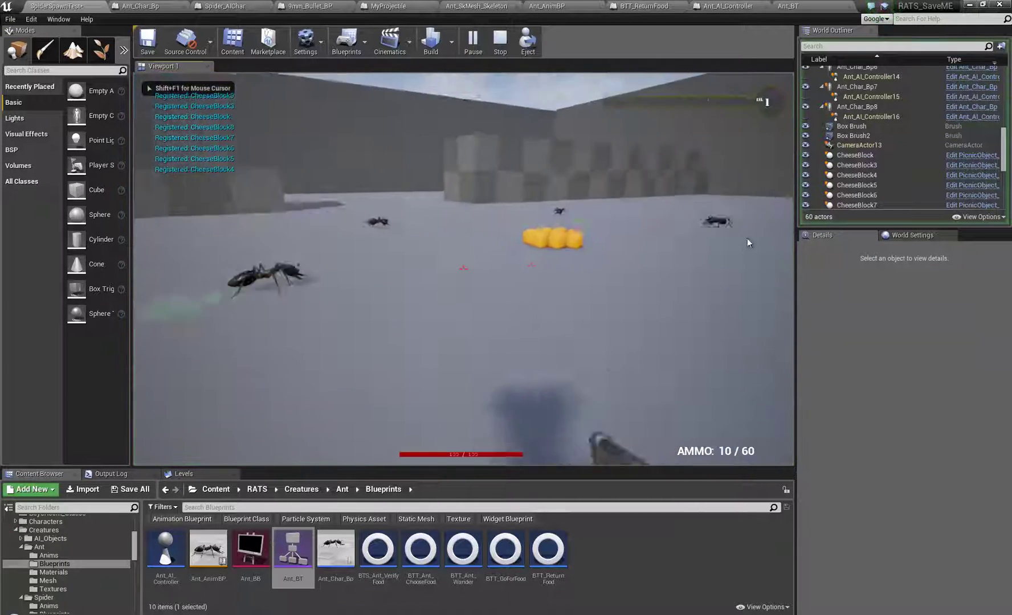
{"action": "key", "text": "w"}
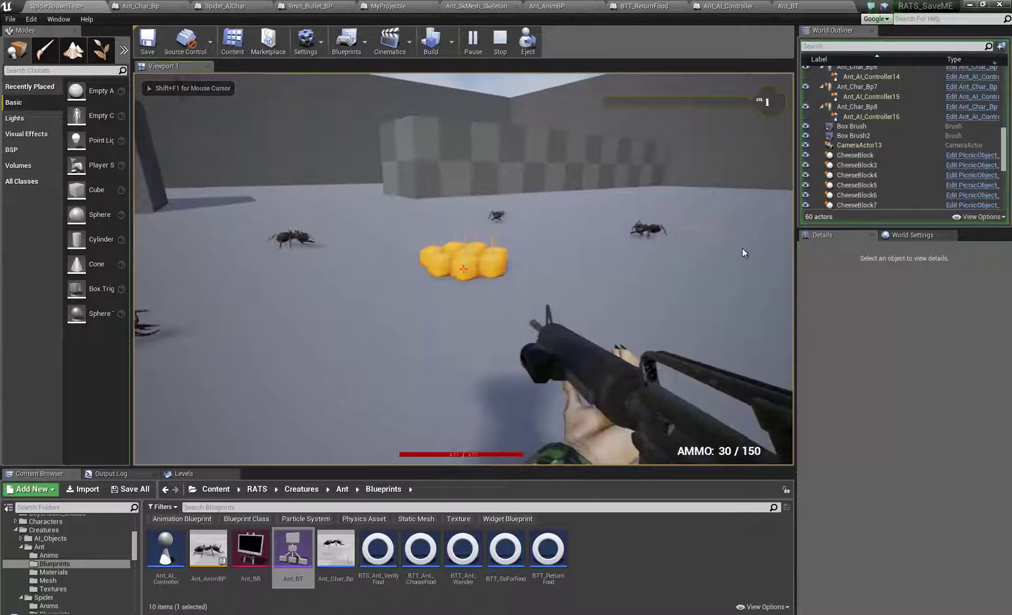
{"action": "key", "text": "w"}
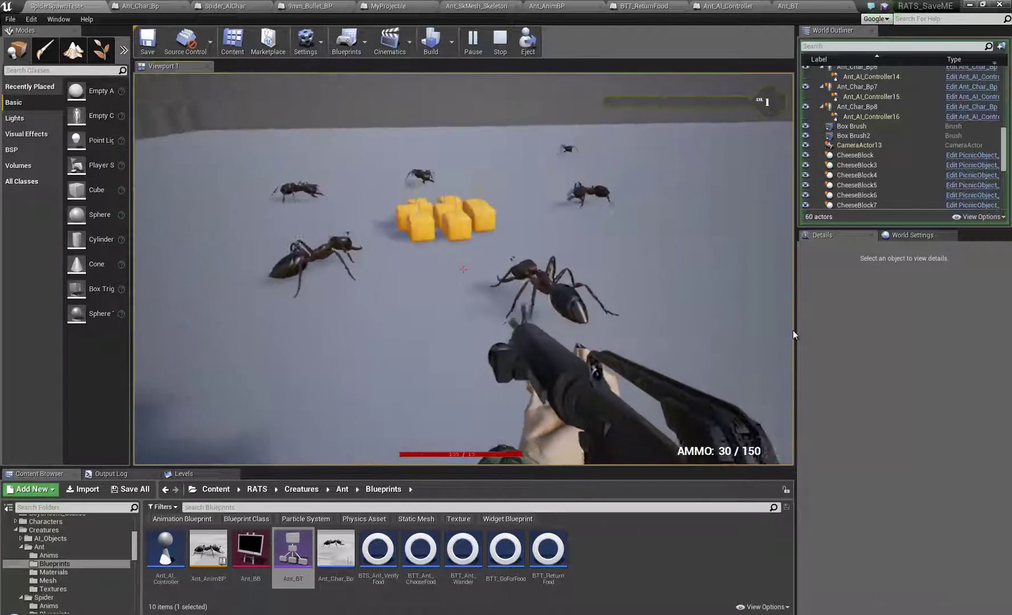
{"action": "key", "text": "w"}
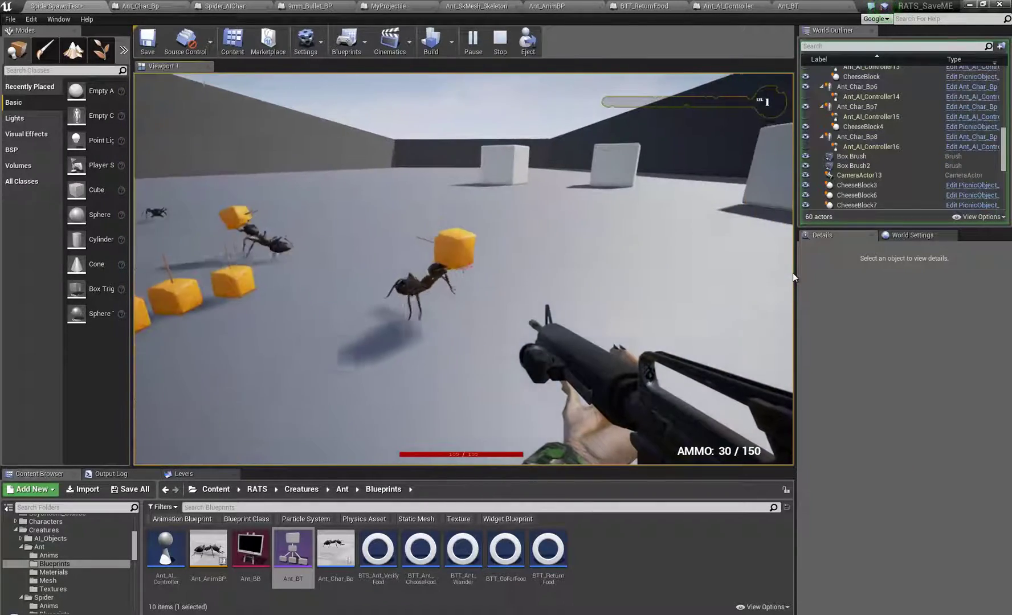
{"action": "left_click", "coordinate": [794, 281]}
{"action": "left_click", "coordinate": [793, 281]}
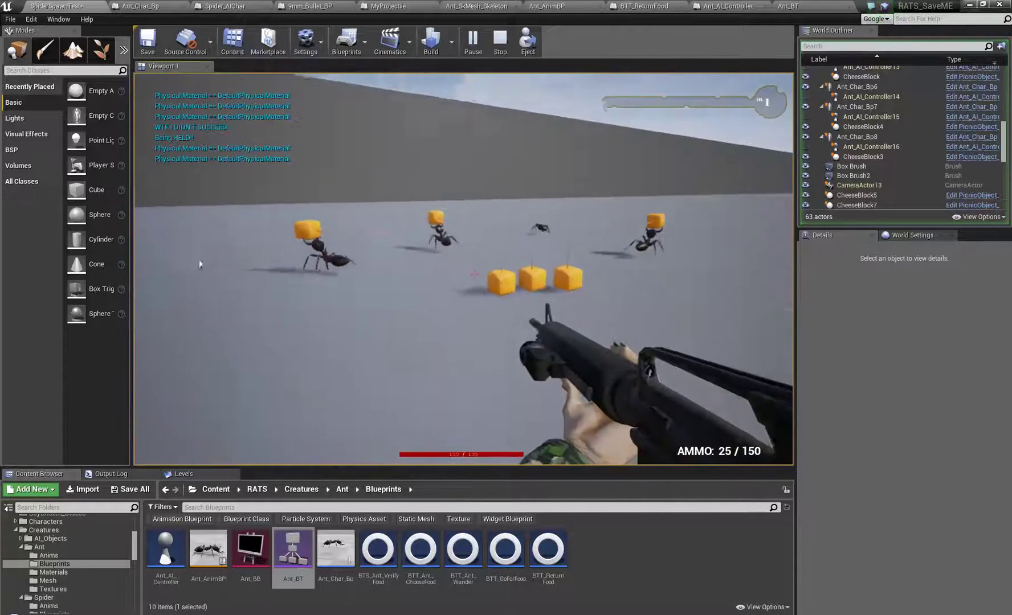
{"action": "left_click", "coordinate": [177, 229]}
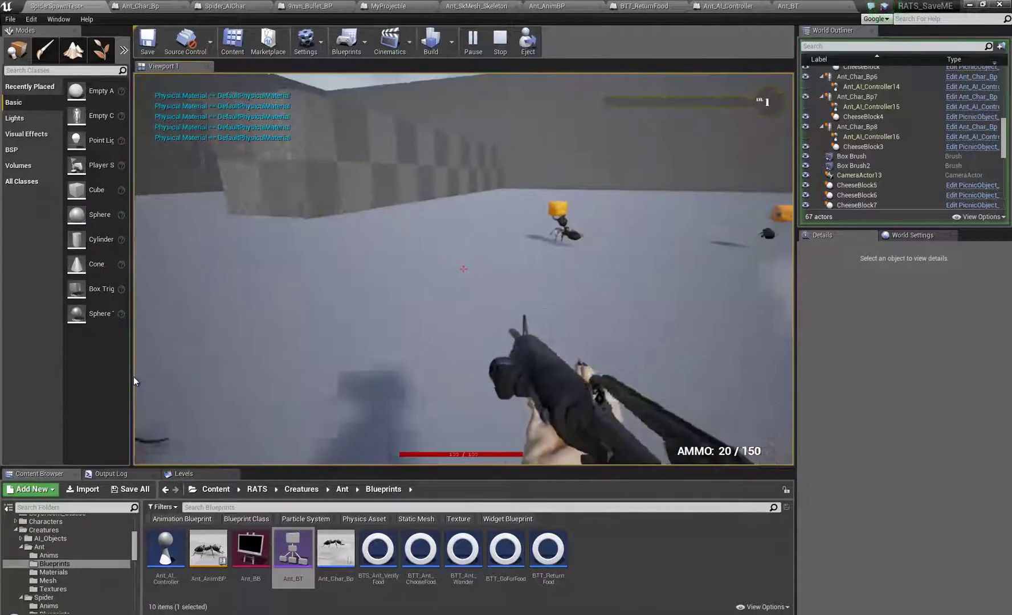
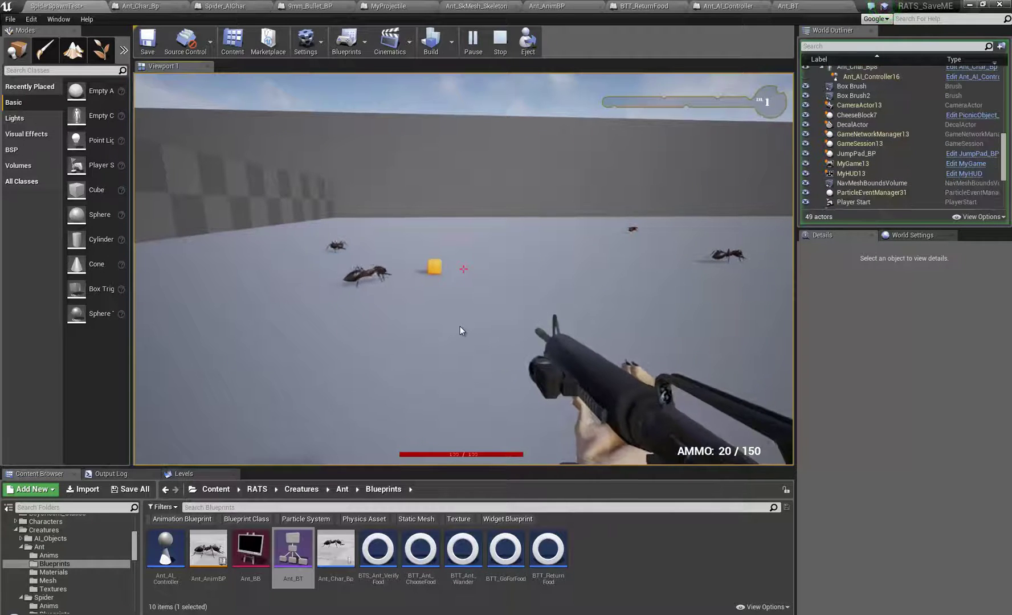
Shoot the ants carrying the last cheese blocks, then inspect the dropped block and back away to watch the remaining ants.
{"action": "left_click", "coordinate": [433, 333]}
{"action": "left_click", "coordinate": [387, 314]}
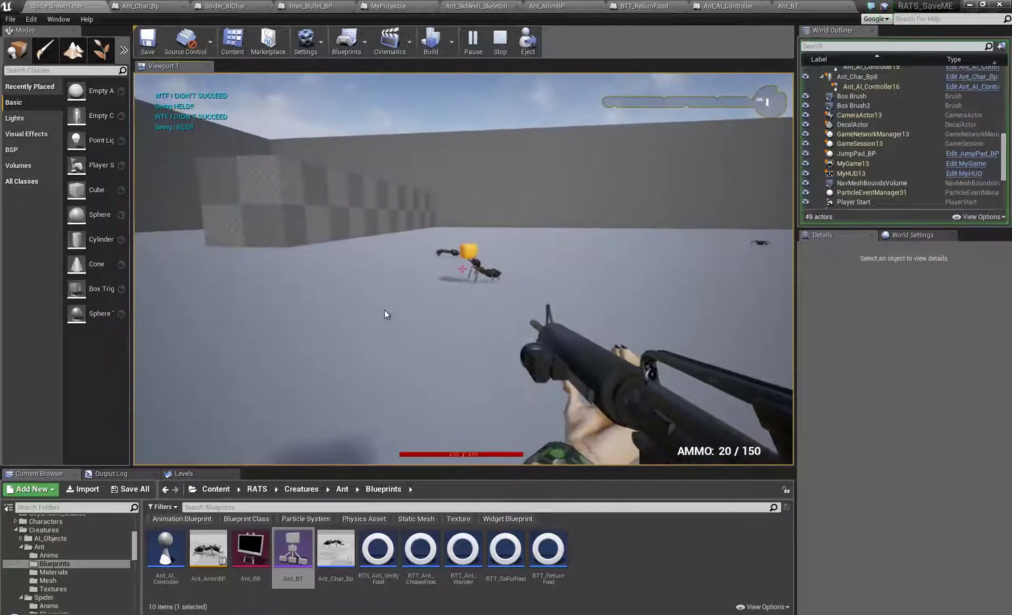
{"action": "left_click", "coordinate": [383, 323]}
{"action": "left_click", "coordinate": [382, 324]}
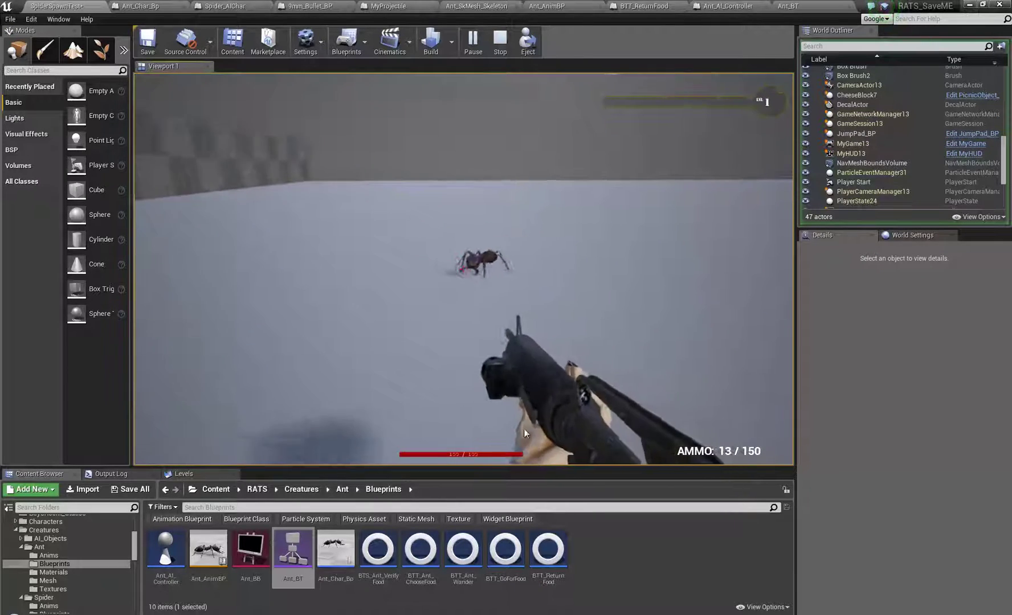
{"action": "key", "text": "w"}
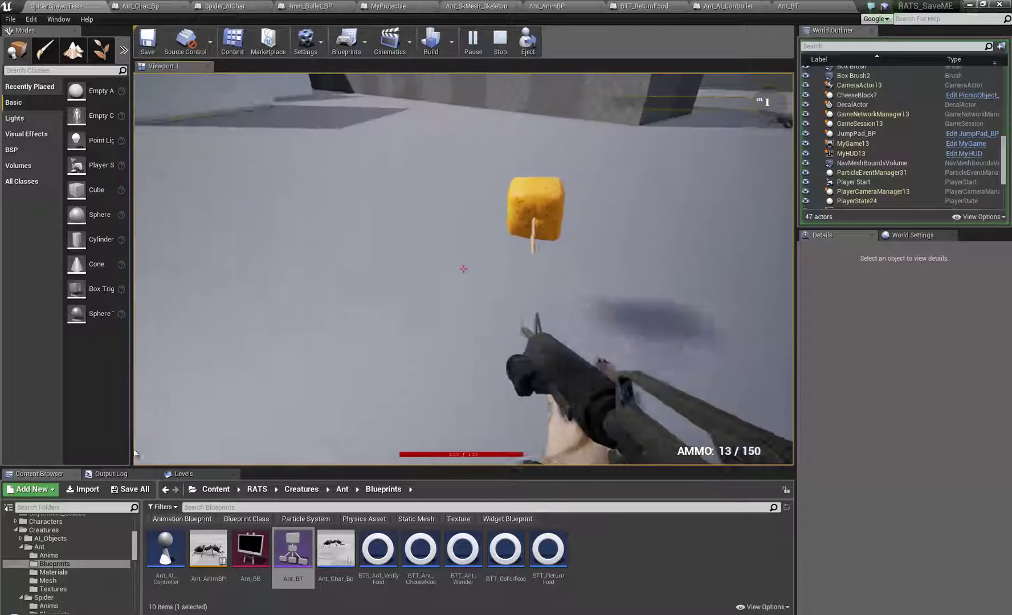
{"action": "key", "text": "s"}
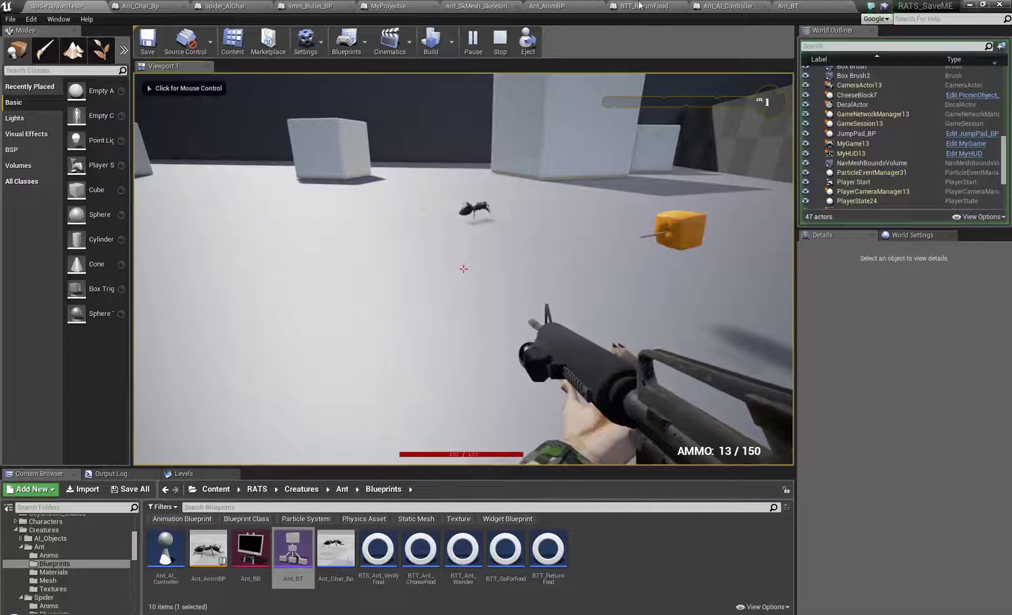
In Ant_BT, debug Ant_AI_Controller_C_15 and examine its active branches and TargetActor blackboard value.
{"action": "left_click", "coordinate": [809, 10]}
{"action": "left_click", "coordinate": [386, 48]}
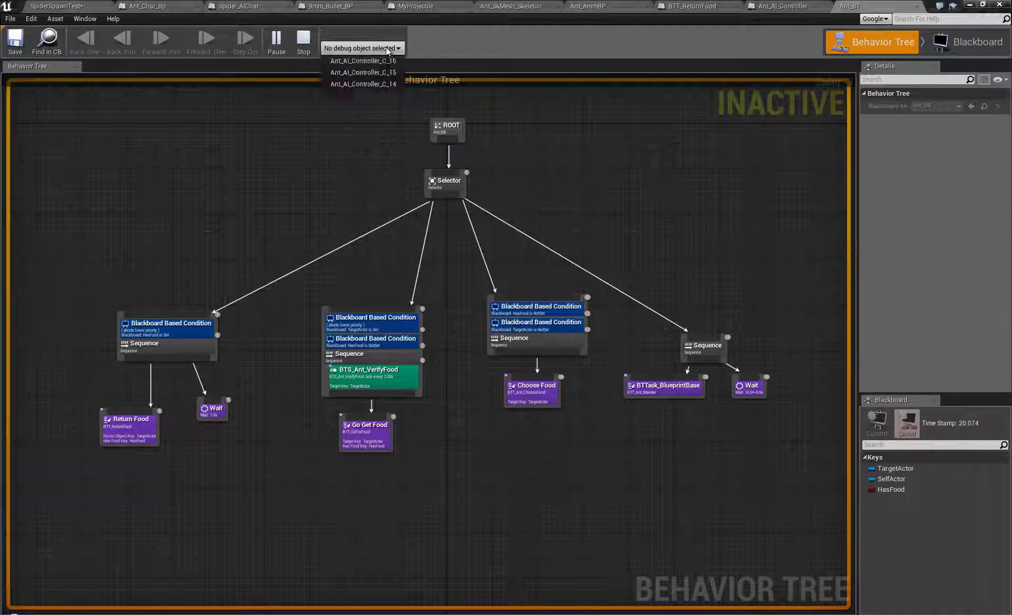
{"action": "left_click", "coordinate": [379, 72]}
{"action": "right_click_drag", "start_coordinate": [628, 253], "coordinate": [572, 210]}
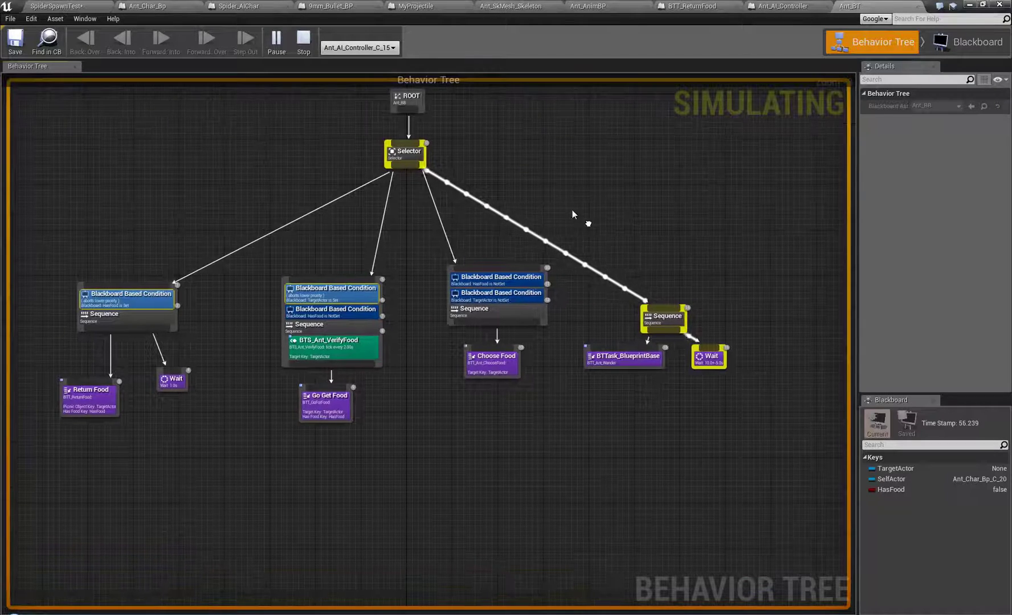
{"action": "scroll", "coordinate": [604, 244], "scroll_direction": "up", "scroll_amount": 1}
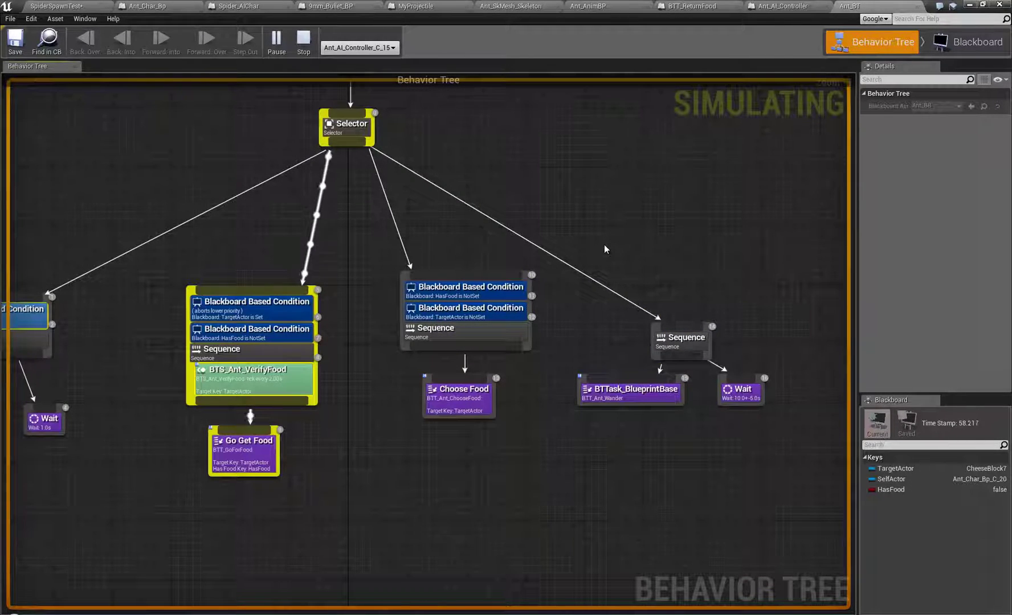
{"action": "right_click_drag", "start_coordinate": [355, 221], "coordinate": [546, 190]}
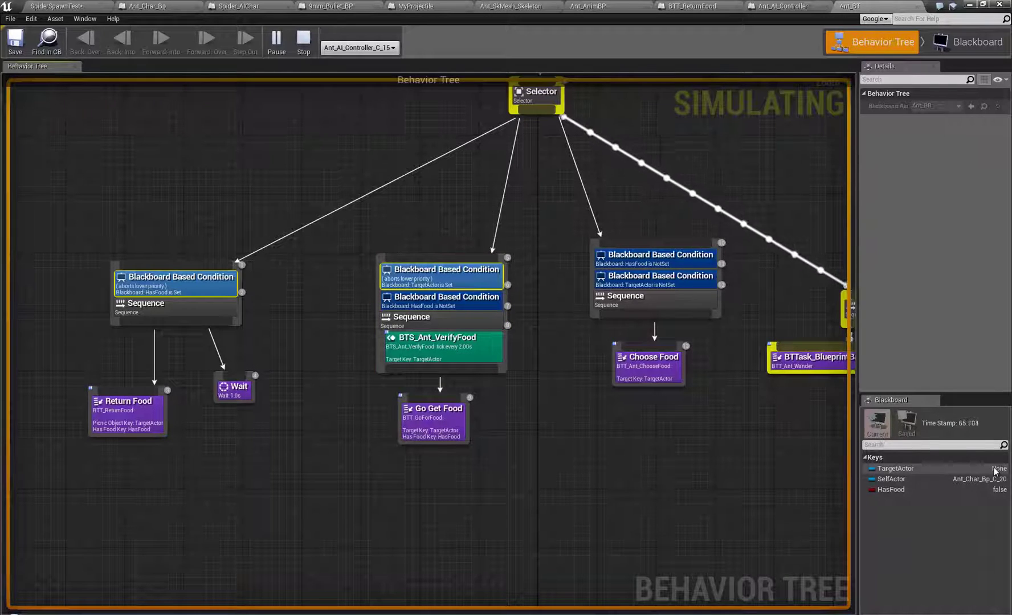
{"action": "right_click_drag", "start_coordinate": [534, 155], "coordinate": [285, 152]}
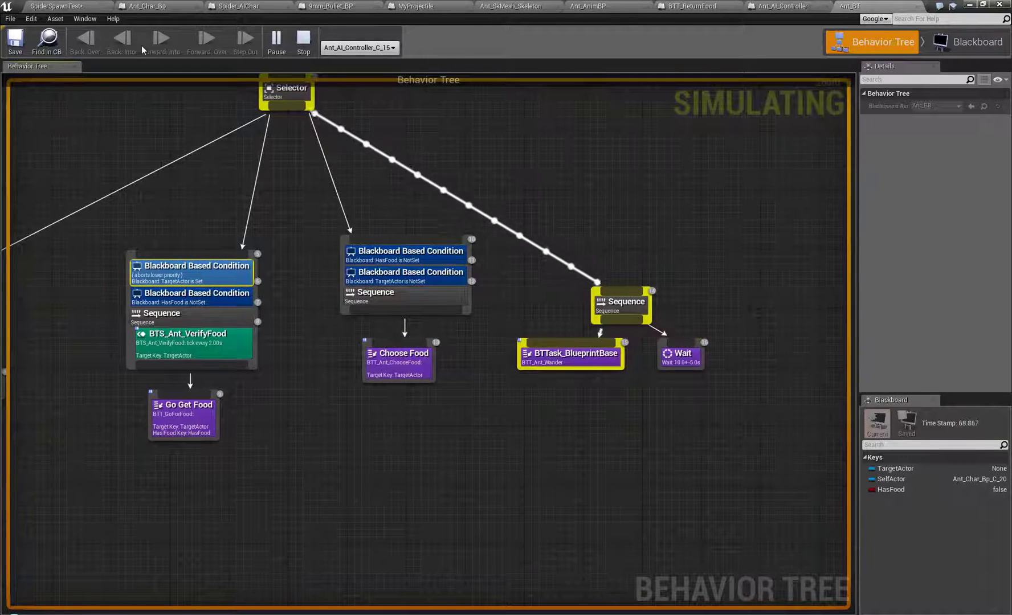
Stop the game, inspect the TargetActor Is Set condition in Ant_BT, and open the BTS_Ant_VerifyFood service.
{"action": "left_click", "coordinate": [67, 10]}
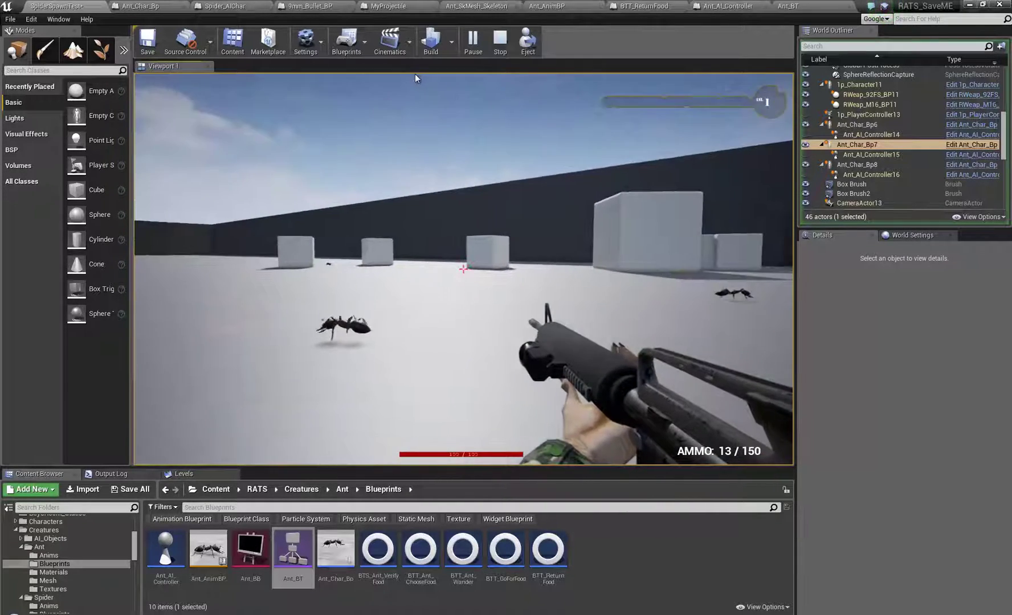
{"action": "left_click", "coordinate": [500, 40]}
{"action": "left_click", "coordinate": [810, 6]}
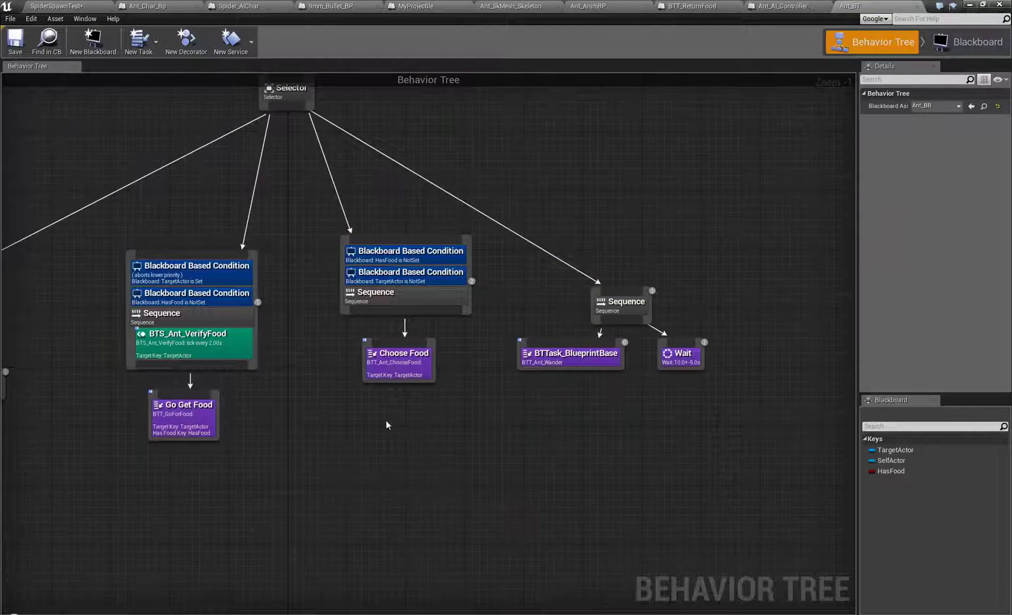
{"action": "right_click_drag", "start_coordinate": [387, 425], "coordinate": [559, 382]}
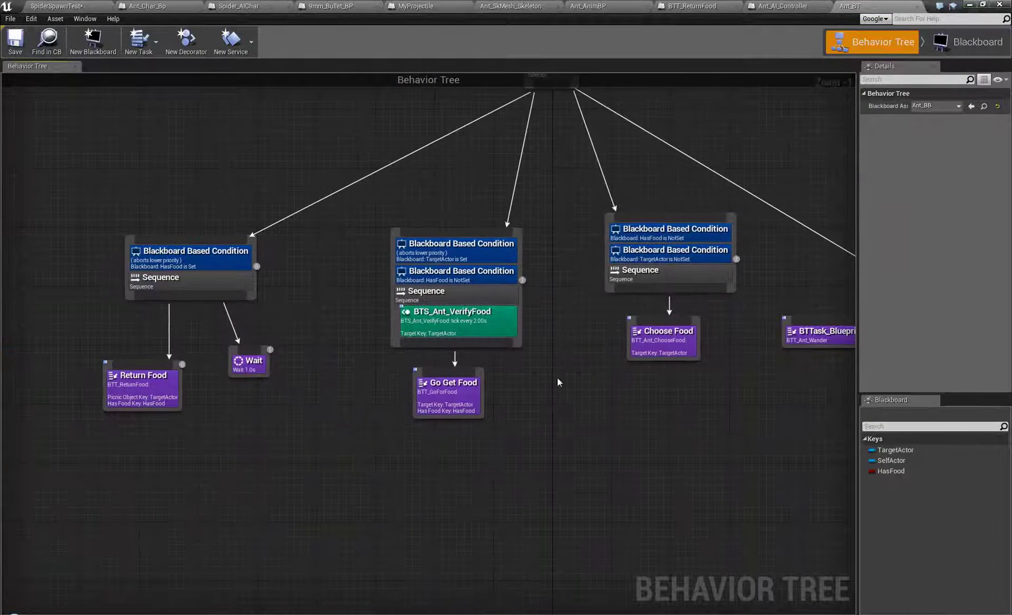
{"action": "left_click", "coordinate": [472, 254]}
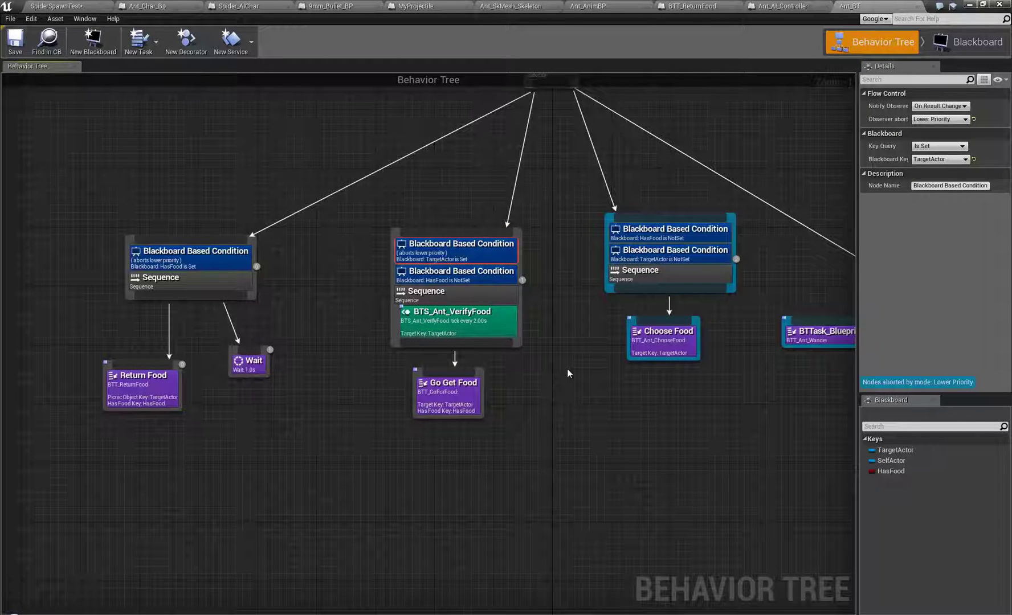
{"action": "double_click", "coordinate": [474, 325]}
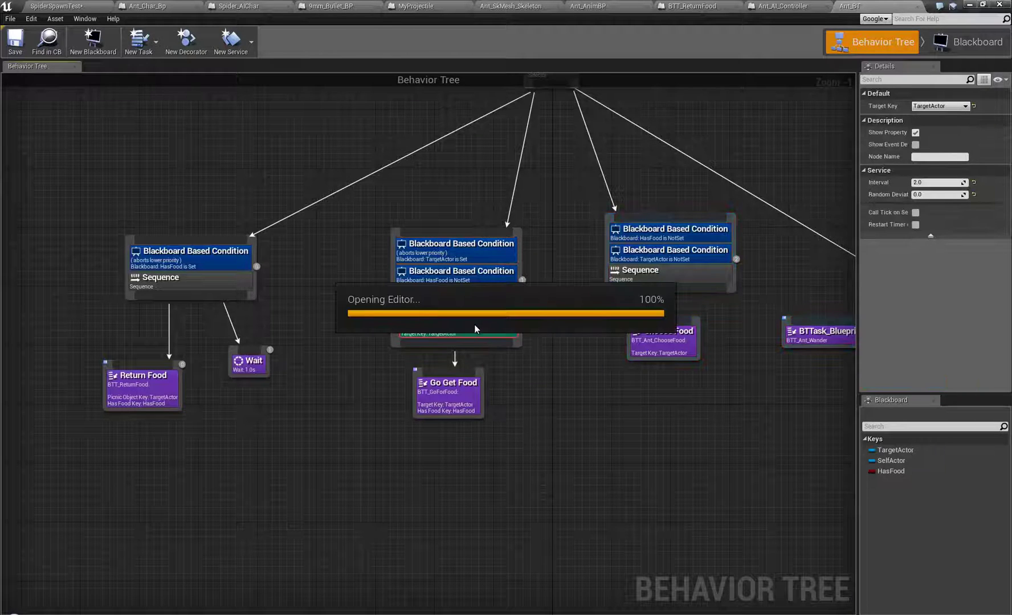
Move the Print String node above the Branch in BTS_Ant_VerifyFood, set its text to "Someone took my SHIT!!", and save.
{"action": "right_click_drag", "start_coordinate": [355, 309], "coordinate": [366, 341]}
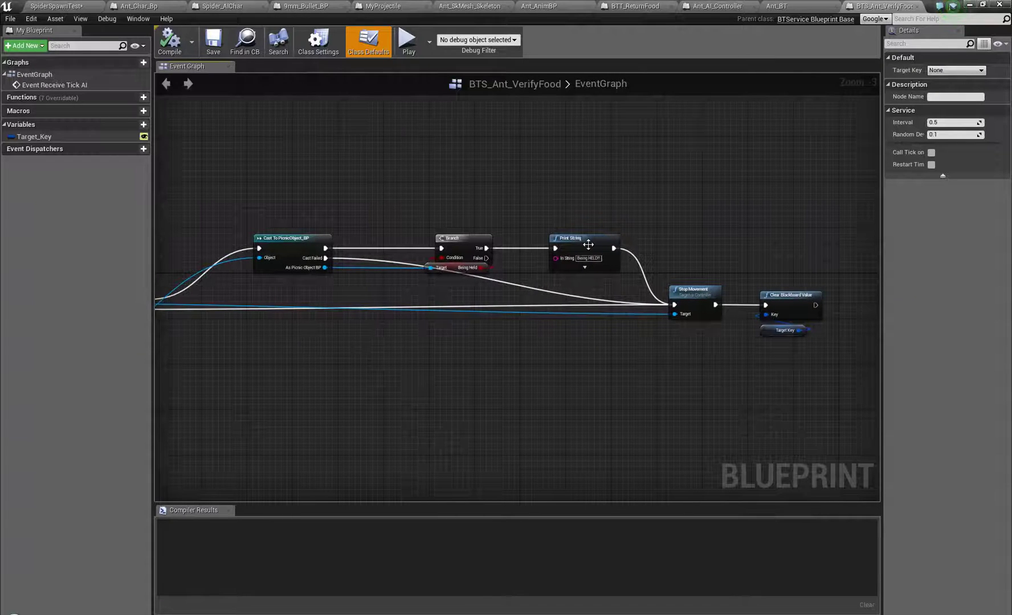
{"action": "left_click_drag", "start_coordinate": [591, 244], "coordinate": [585, 180]}
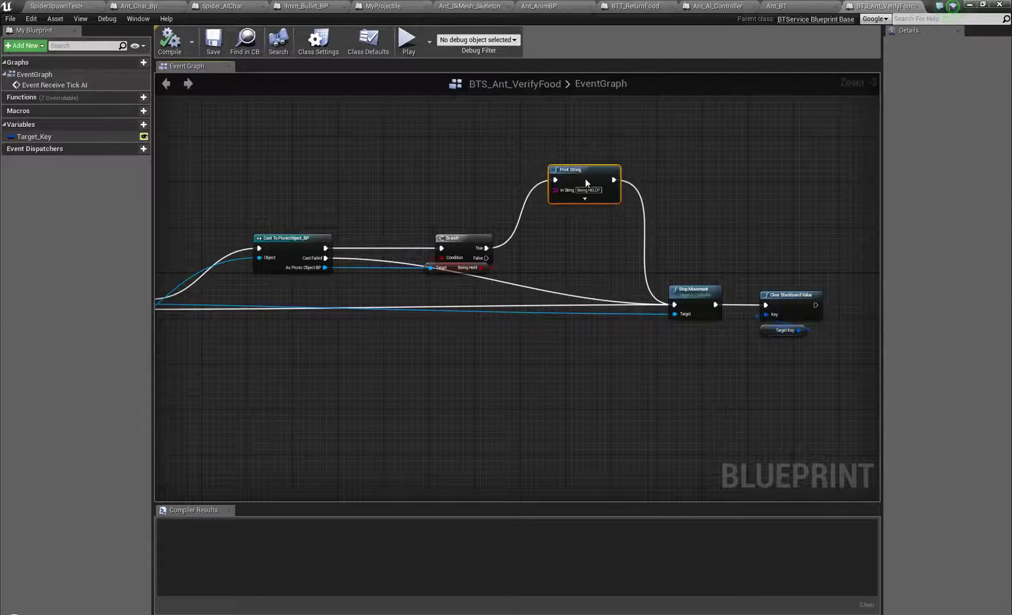
{"action": "right_click_drag", "start_coordinate": [295, 204], "coordinate": [312, 256]}
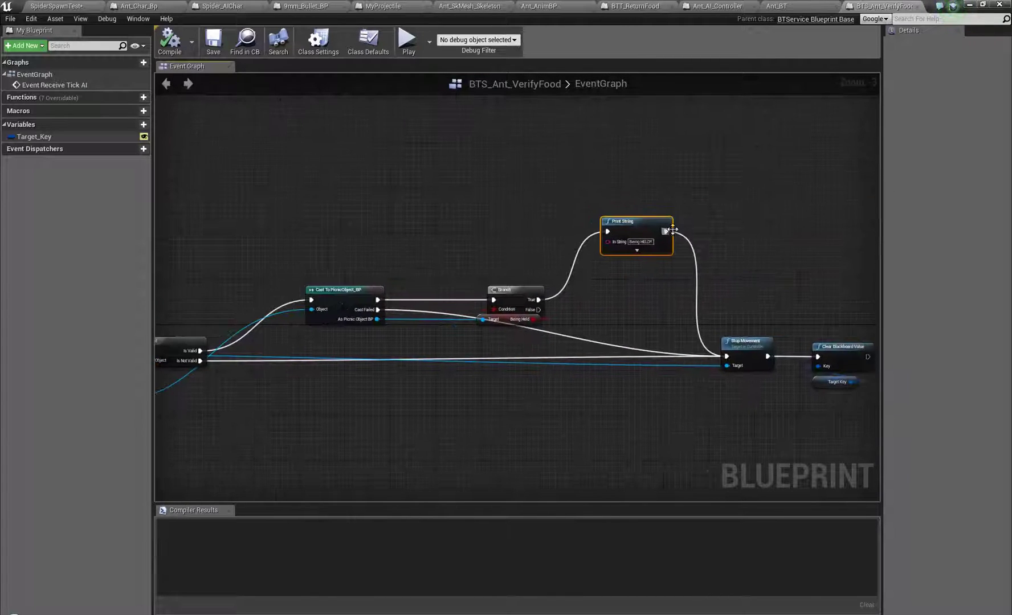
{"action": "scroll", "coordinate": [672, 229], "scroll_direction": "up", "scroll_amount": 3}
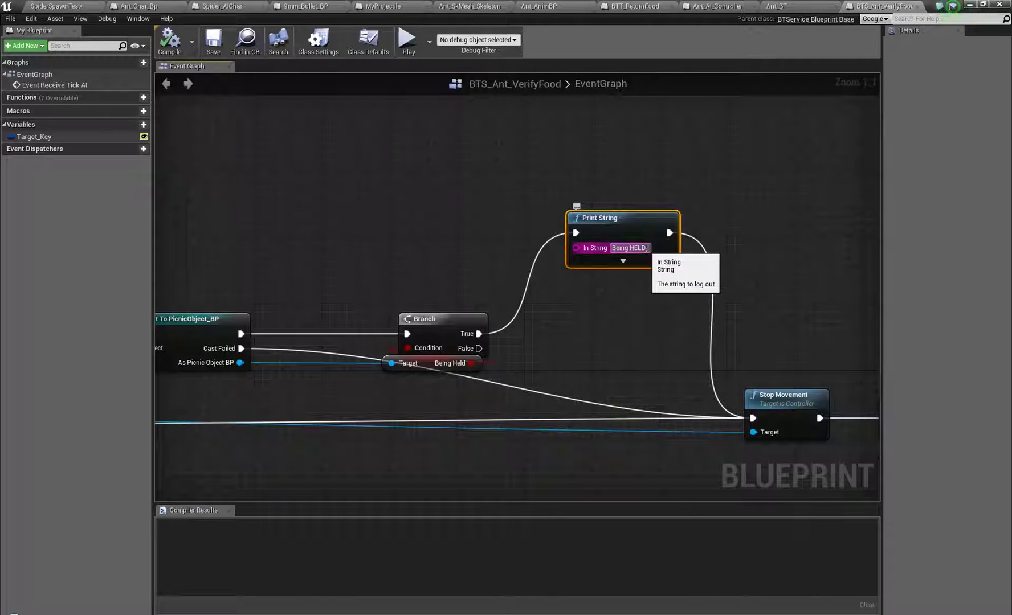
{"action": "type", "text": "Someone"}
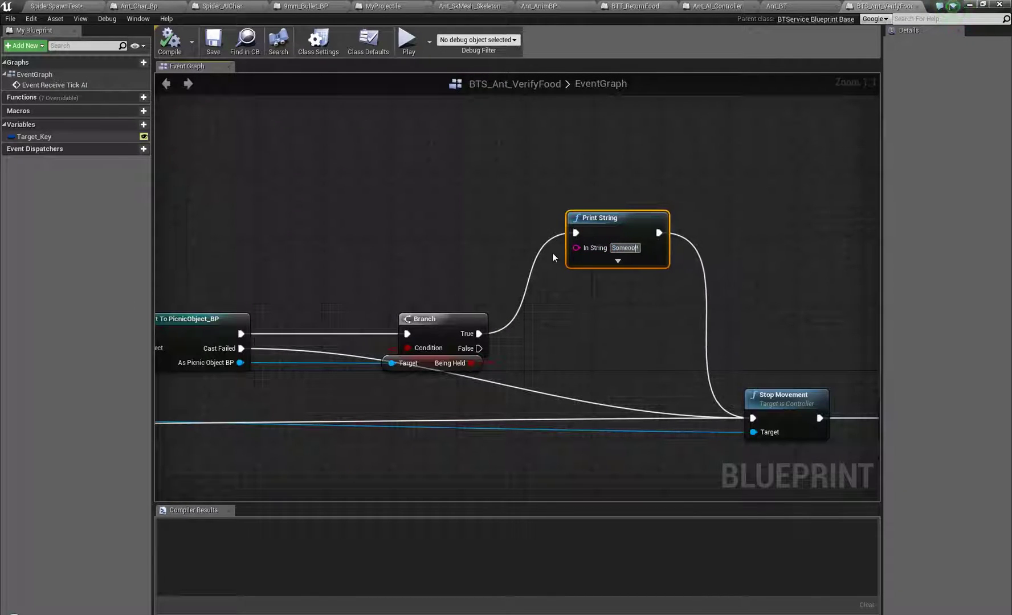
{"action": "type", "text": " took my SHIT!!"}
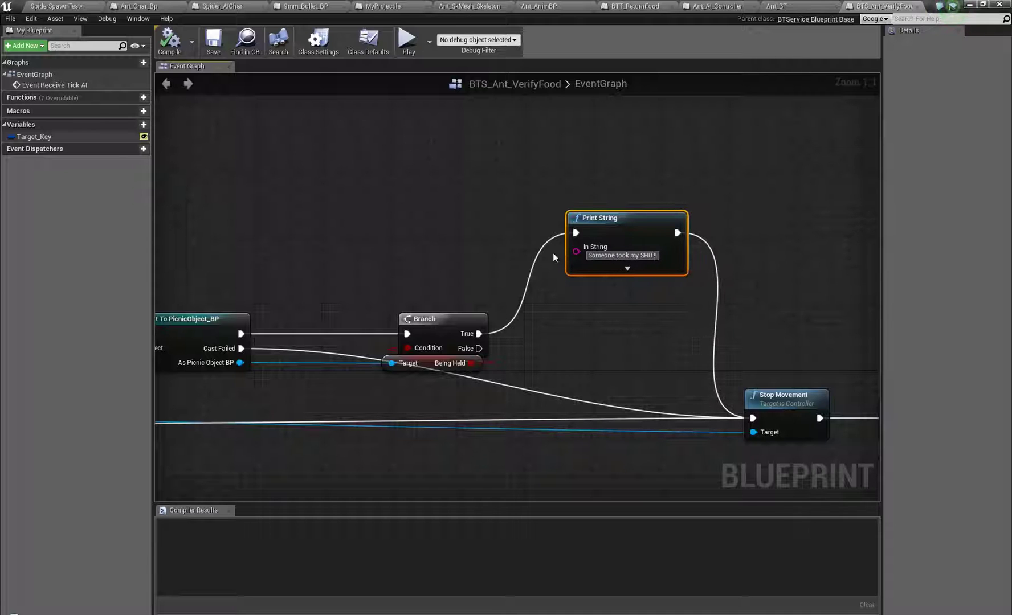
{"action": "key", "text": "ctrl+s"}
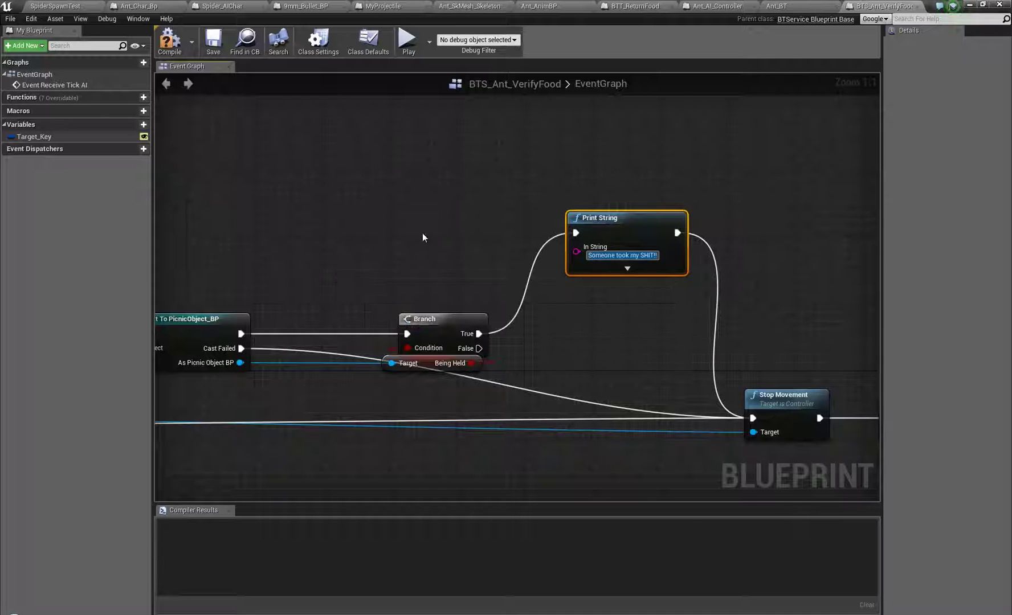
Review the BTS_Ant_VerifyFood graph from the validity check through the Being Held branch to Stop Movement.
{"action": "right_click_drag", "start_coordinate": [487, 196], "coordinate": [576, 136]}
{"action": "scroll", "coordinate": [577, 136], "scroll_direction": "down", "scroll_amount": 4}
{"action": "right_click_drag", "start_coordinate": [501, 273], "coordinate": [376, 346]}
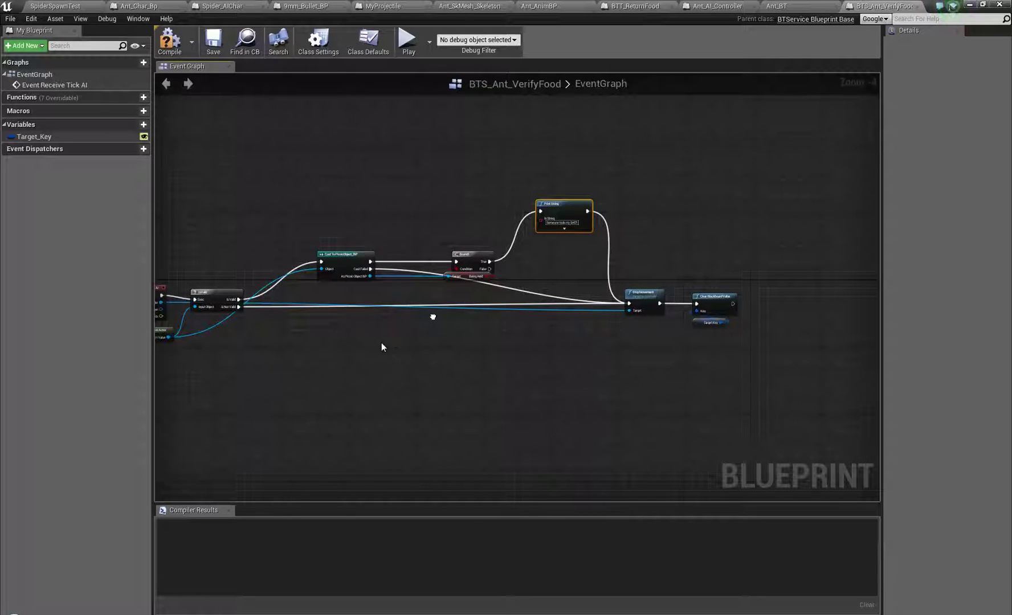
{"action": "right_click_drag", "start_coordinate": [381, 343], "coordinate": [541, 332]}
{"action": "scroll", "coordinate": [590, 253], "scroll_direction": "up", "scroll_amount": 4}
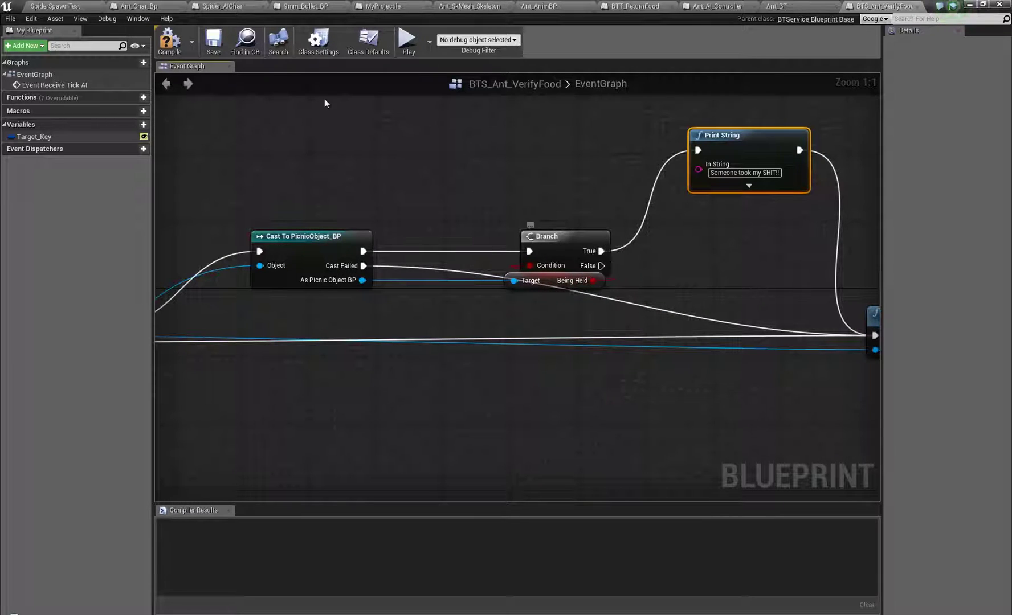
Open BTT_Ant_ChooseFood from the Ant Blueprints folder and examine its food loop, Being Held check and distance comparison, revisiting the level in between.
{"action": "left_click", "coordinate": [62, 7]}
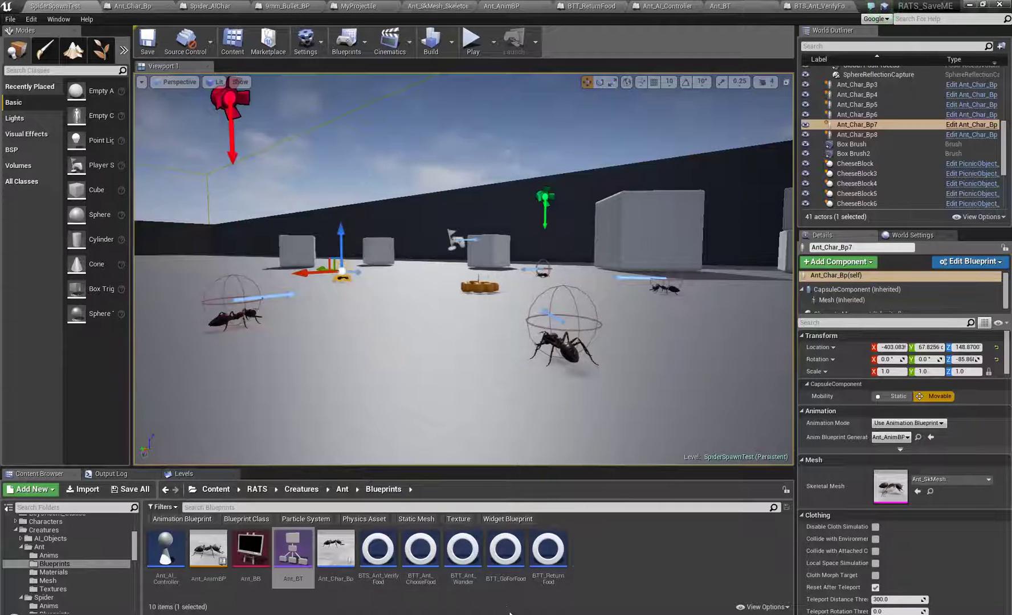
{"action": "double_click", "coordinate": [426, 542]}
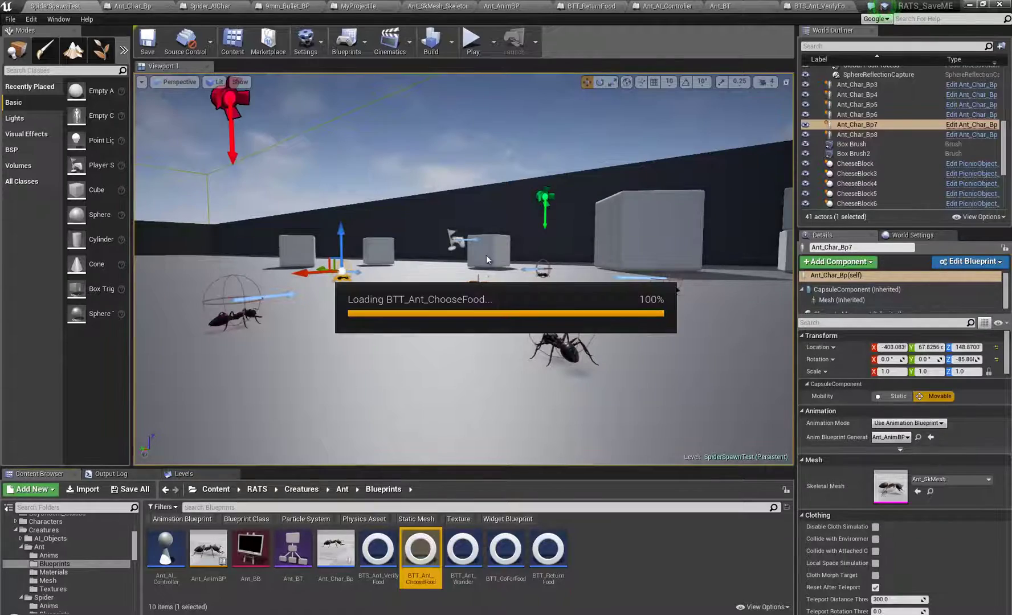
{"action": "scroll", "coordinate": [481, 319], "scroll_direction": "up", "scroll_amount": 3}
{"action": "right_click_drag", "start_coordinate": [482, 319], "coordinate": [145, 233]}
{"action": "scroll", "coordinate": [826, 325], "scroll_direction": "up", "scroll_amount": 1}
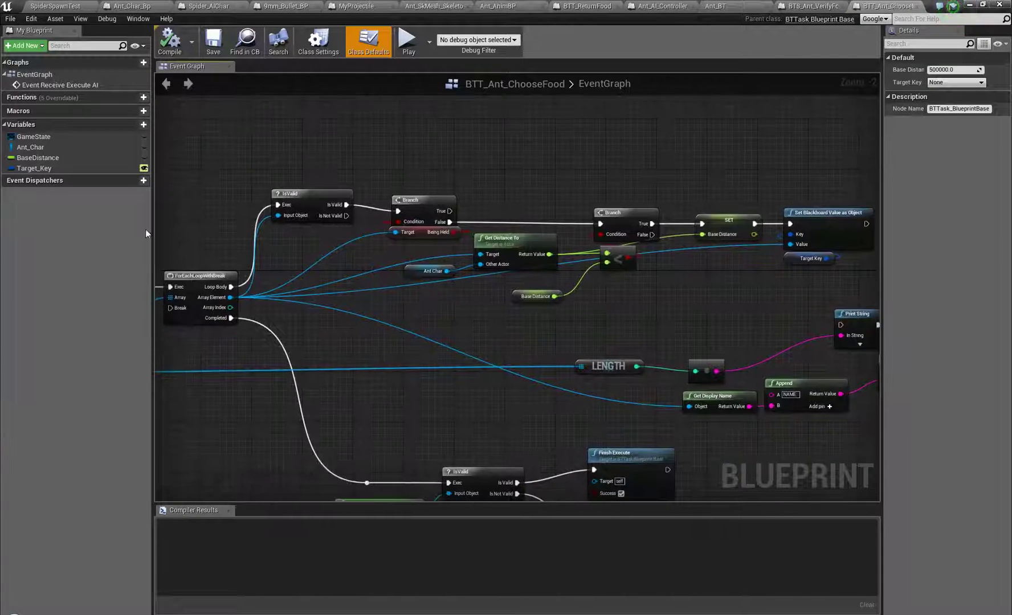
{"action": "left_click", "coordinate": [59, 7]}
{"action": "right_click_drag", "start_coordinate": [523, 344], "coordinate": [35, 421]}
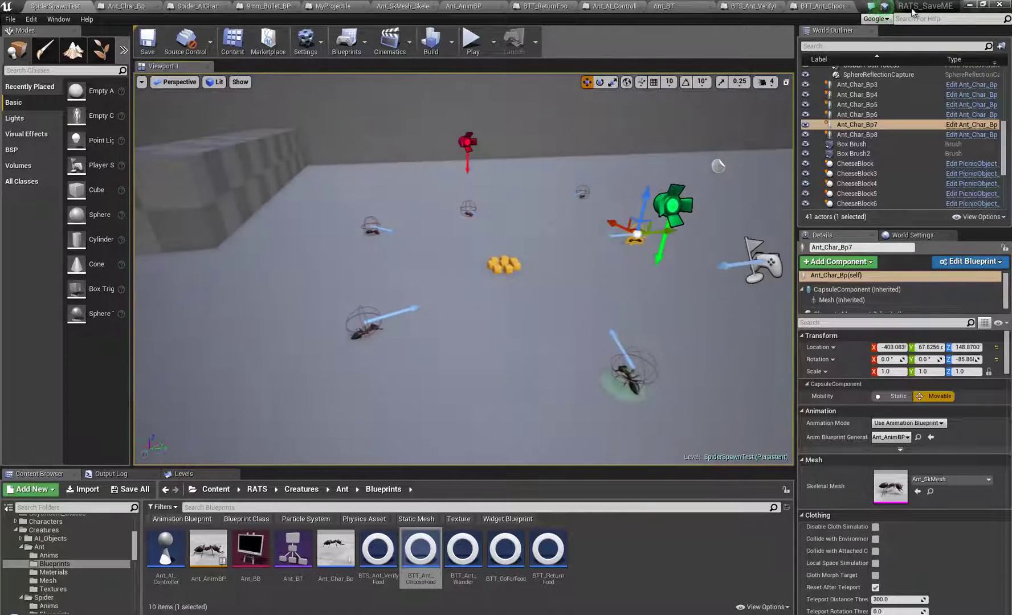
{"action": "left_click", "coordinate": [819, 8]}
{"action": "right_click_drag", "start_coordinate": [431, 327], "coordinate": [593, 316]}
{"action": "scroll", "coordinate": [653, 317], "scroll_direction": "down", "scroll_amount": 6}
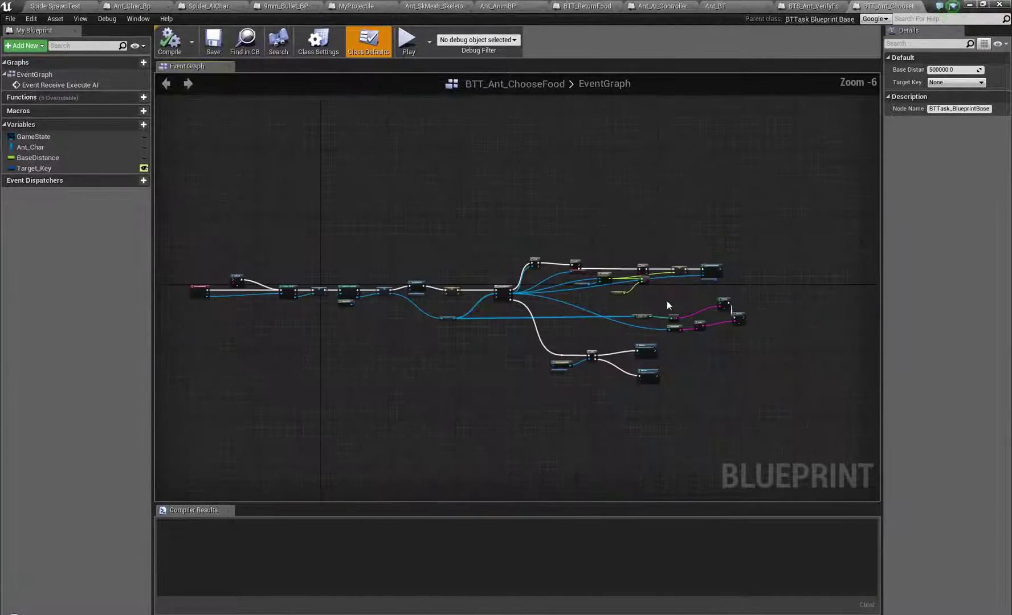
Play the SpiderSpawnTest level, equip the rifle, approach the cheese pile, and shoot ants carrying cheese blocks.
{"action": "left_click", "coordinate": [65, 9]}
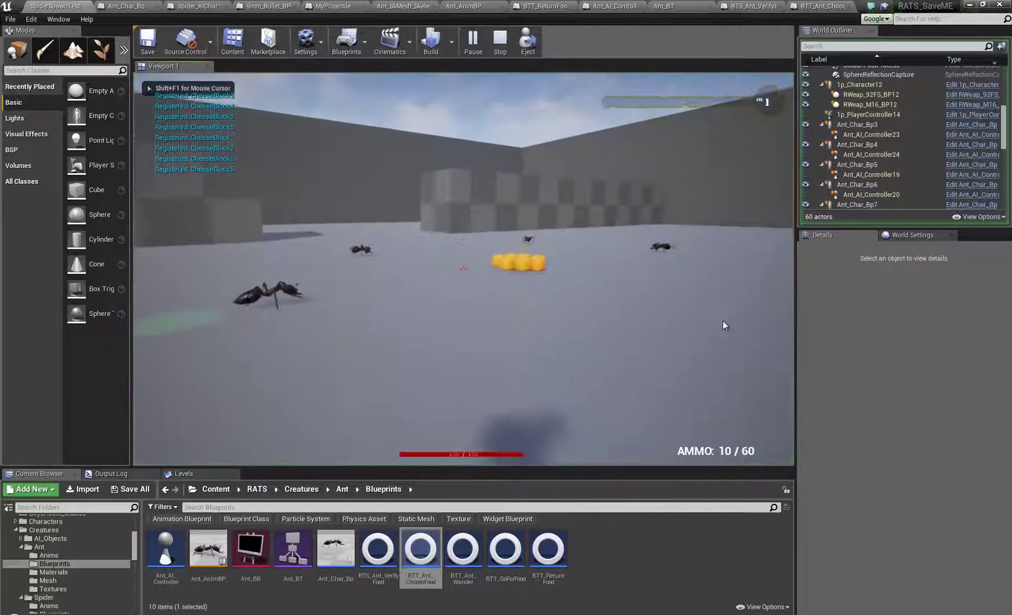
{"action": "key", "text": "2"}
{"action": "key", "text": "w"}
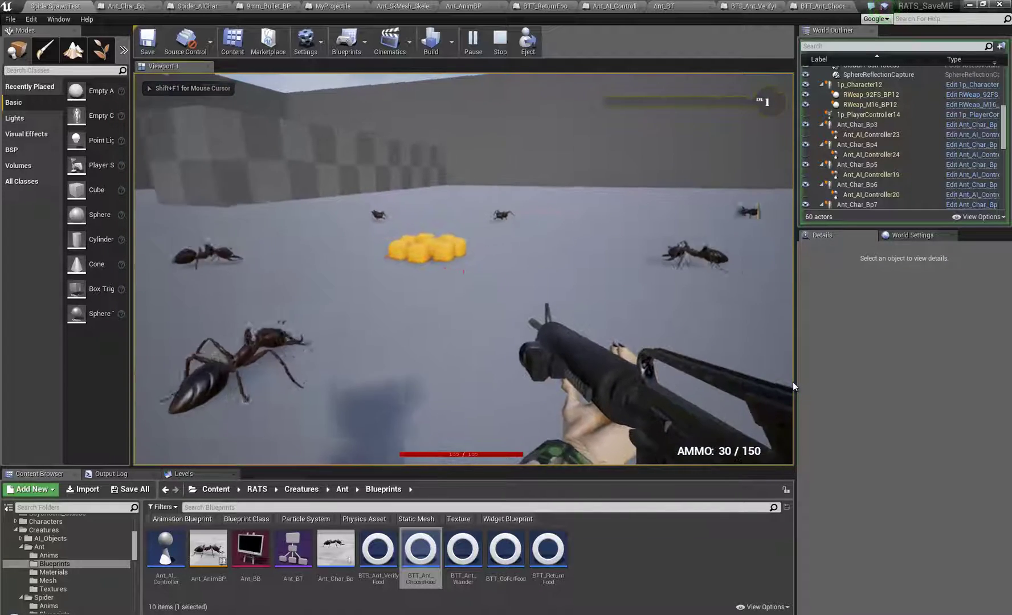
{"action": "key", "text": "w"}
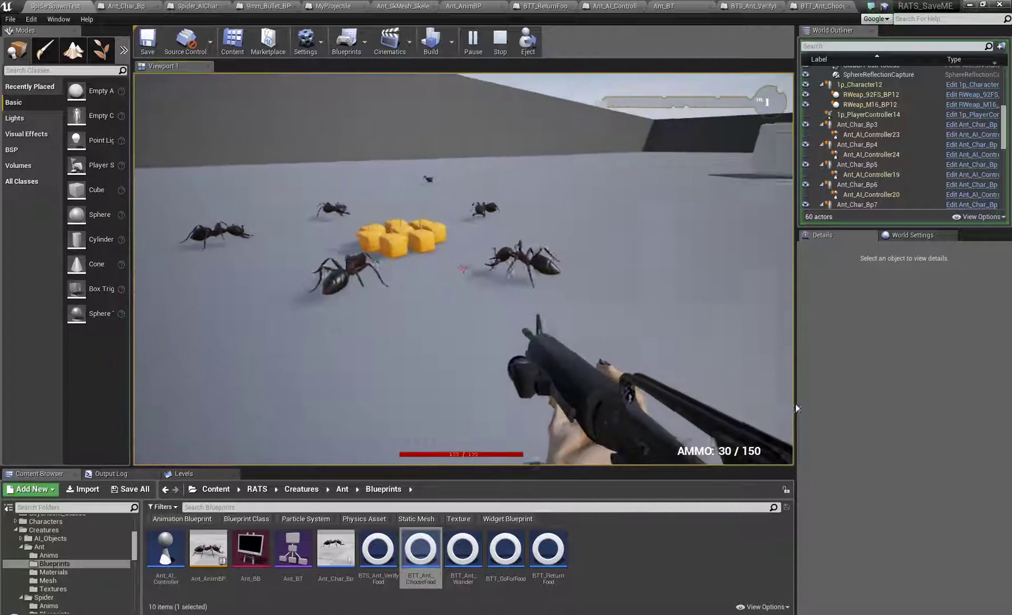
{"action": "key", "text": "s"}
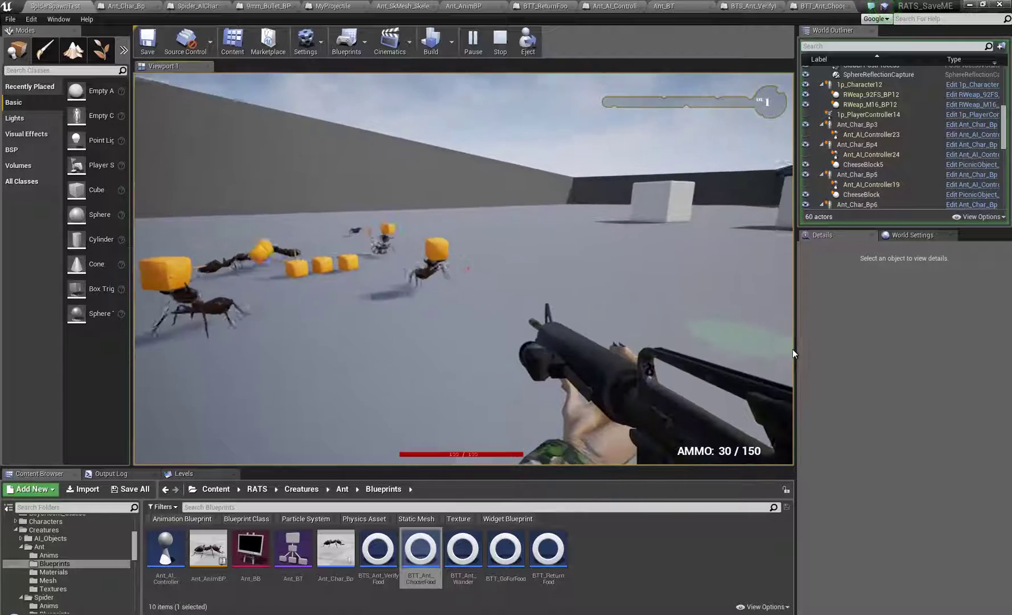
{"action": "left_click", "coordinate": [335, 392]}
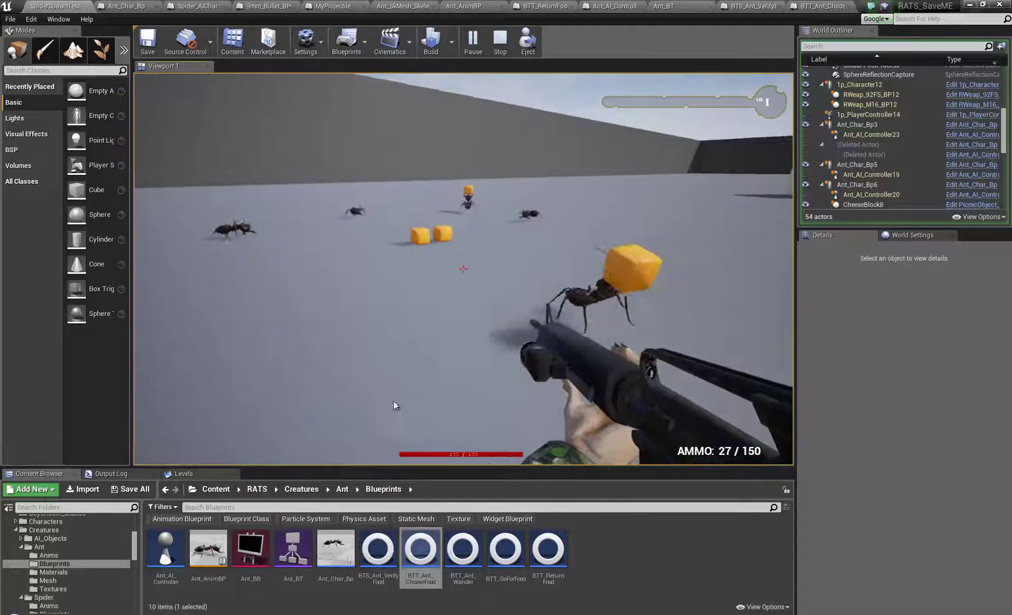
{"action": "left_click", "coordinate": [316, 408]}
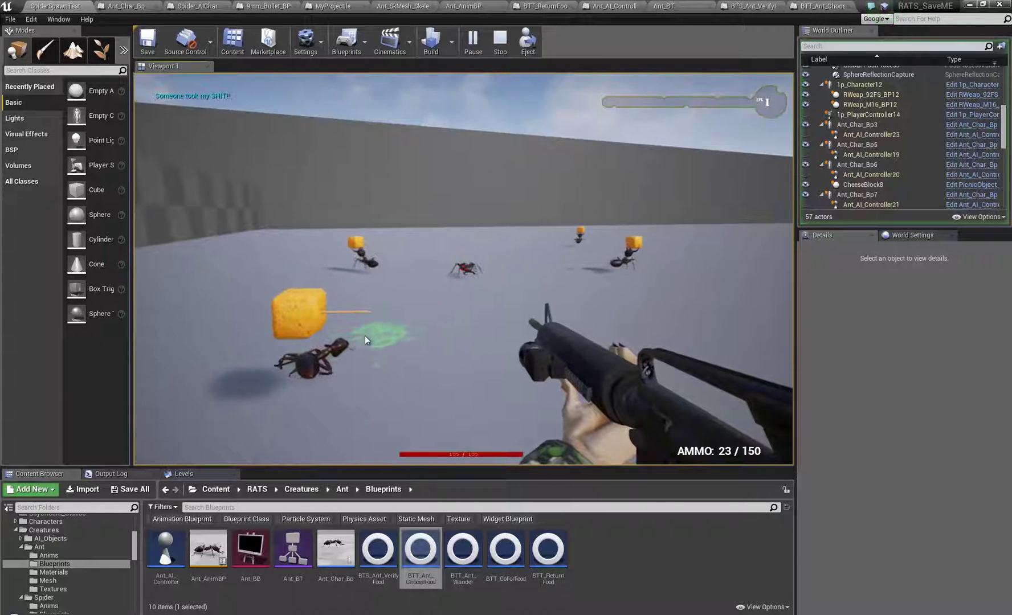
Pause the game, eject from the player, select the idle ant's Ant_AI_Controller23, and inspect its active branch in Ant_BT.
{"action": "key", "text": "shift+F1"}
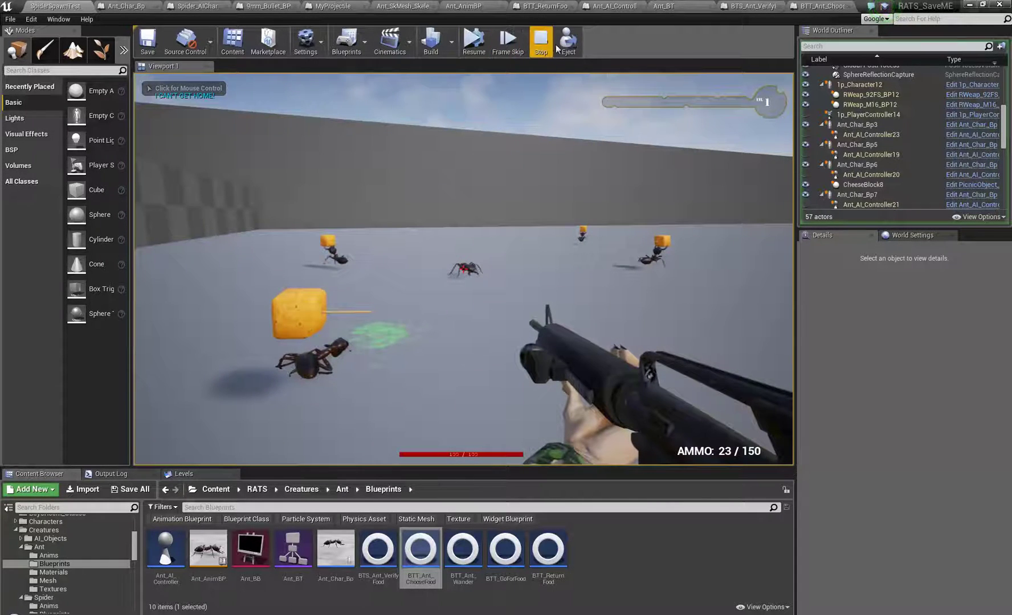
{"action": "left_click", "coordinate": [567, 41]}
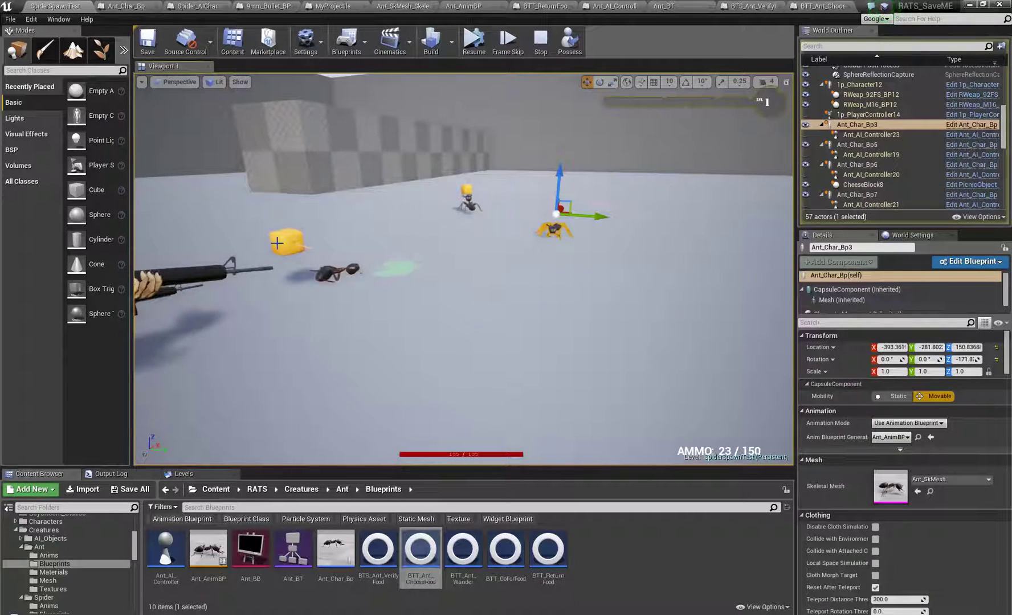
{"action": "left_click", "coordinate": [871, 135]}
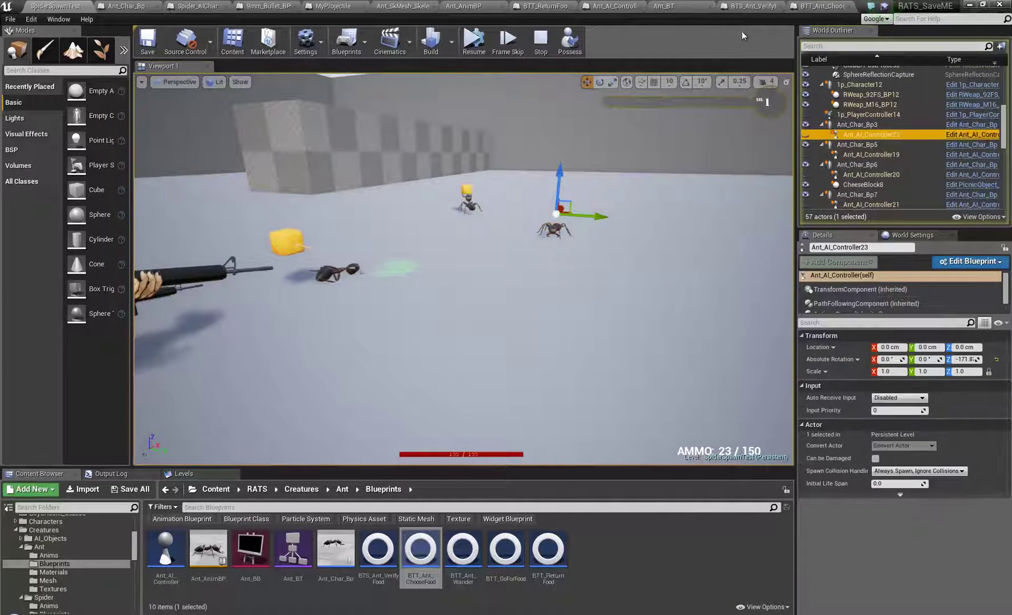
{"action": "left_click", "coordinate": [680, 10]}
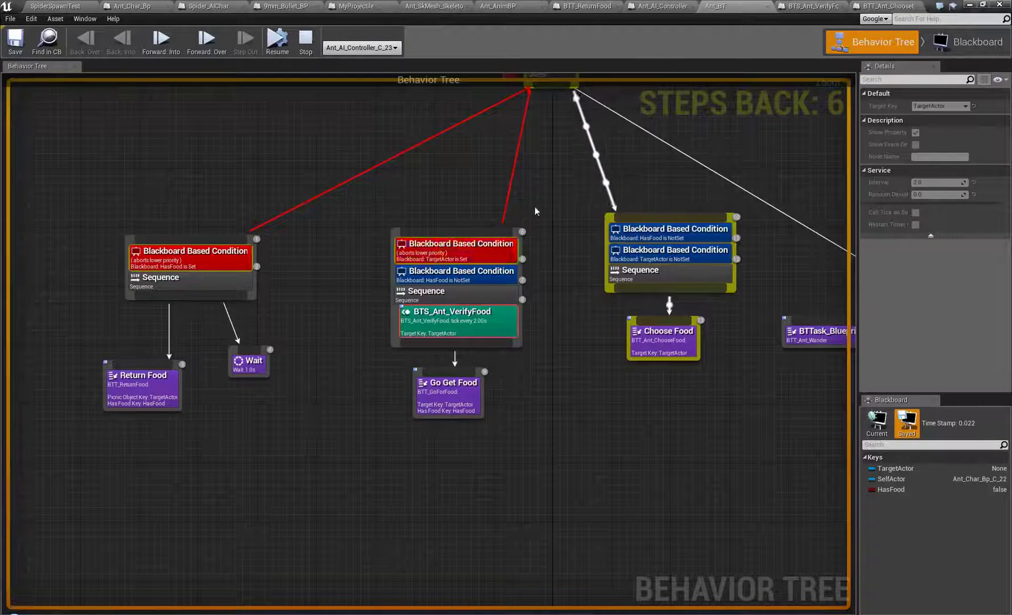
{"action": "right_click_drag", "start_coordinate": [483, 216], "coordinate": [387, 306]}
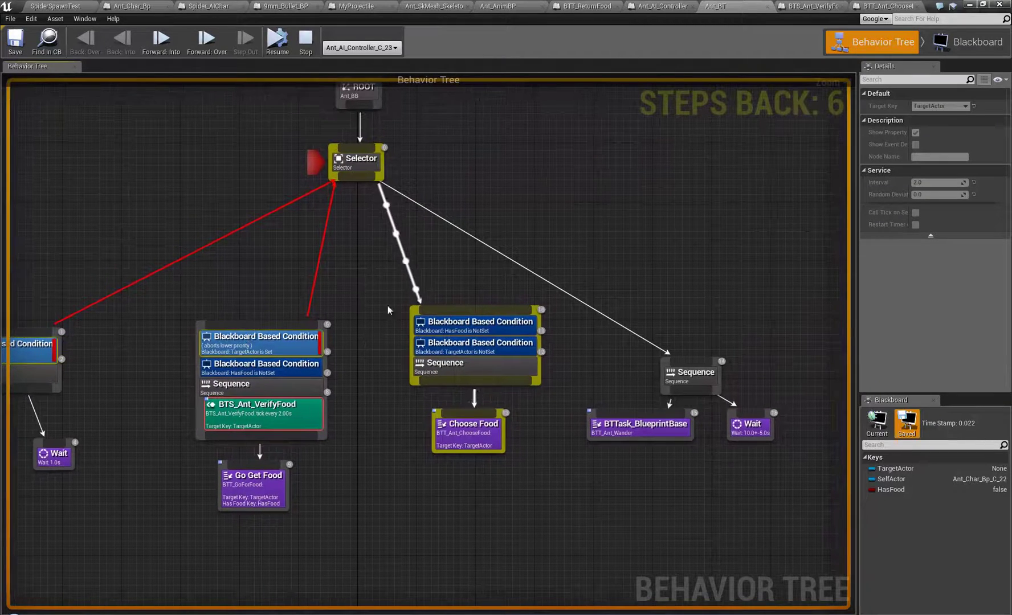
Open the Choose Food task from Ant_BT, debug its instance in Ant_AI_Controller23, and close the task graph after inspecting it.
{"action": "left_click", "coordinate": [468, 435]}
{"action": "double_click", "coordinate": [468, 435]}
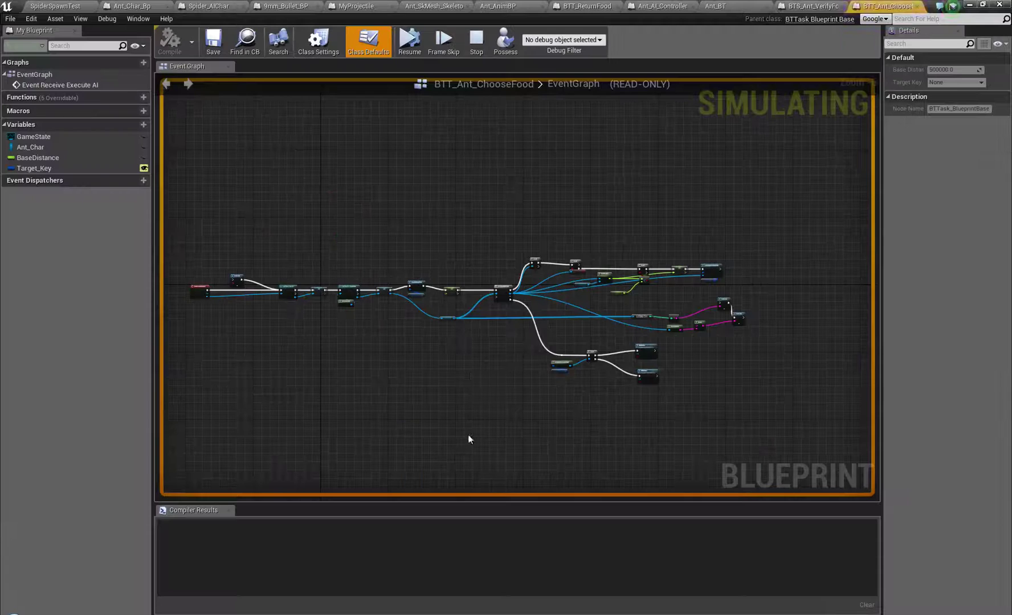
{"action": "left_click", "coordinate": [562, 45]}
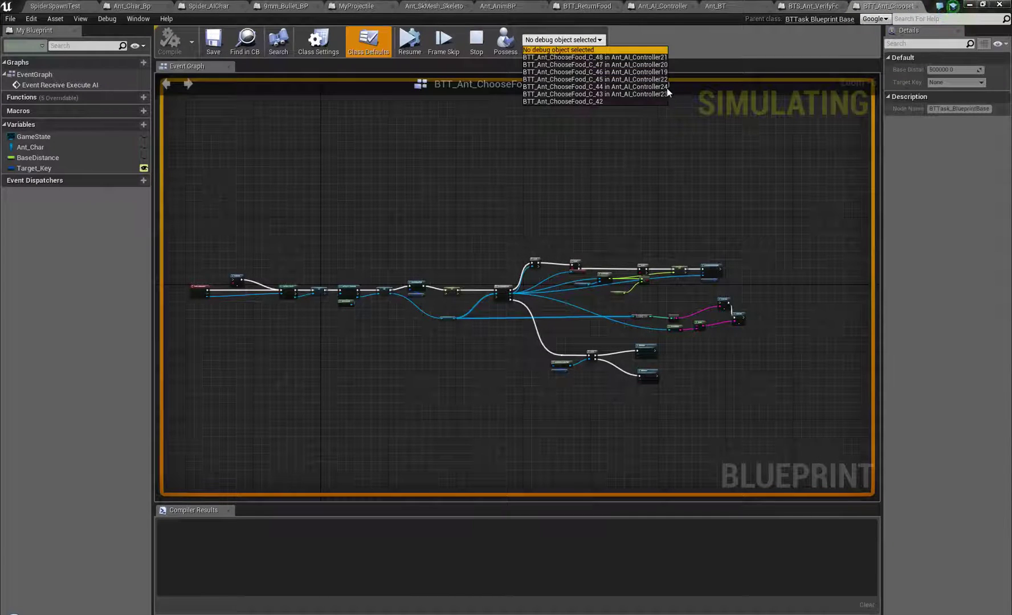
{"action": "left_click", "coordinate": [647, 95]}
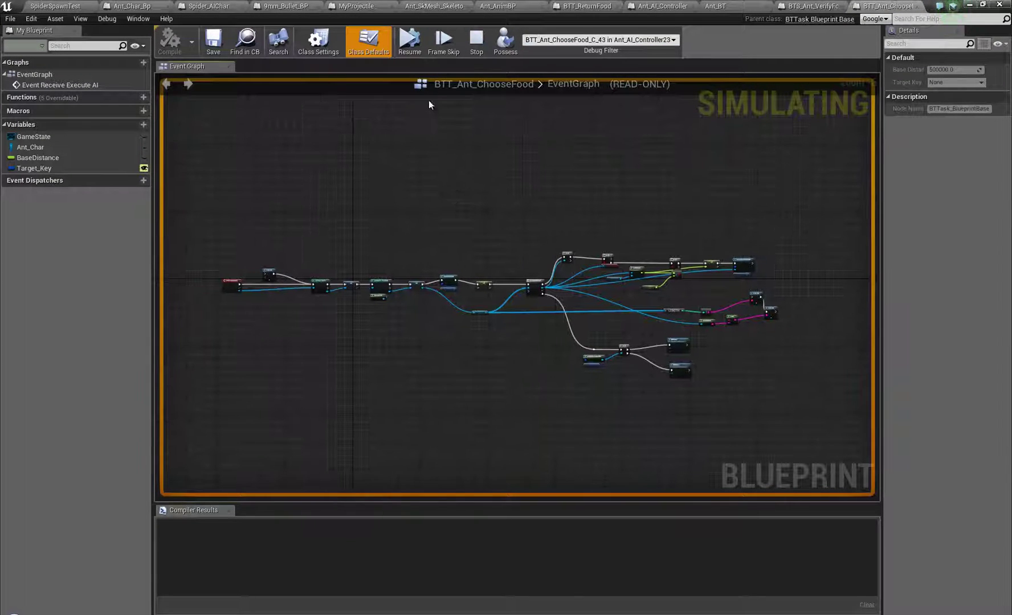
{"action": "left_click", "coordinate": [457, 43]}
{"action": "right_click_drag", "start_coordinate": [476, 210], "coordinate": [502, 213]}
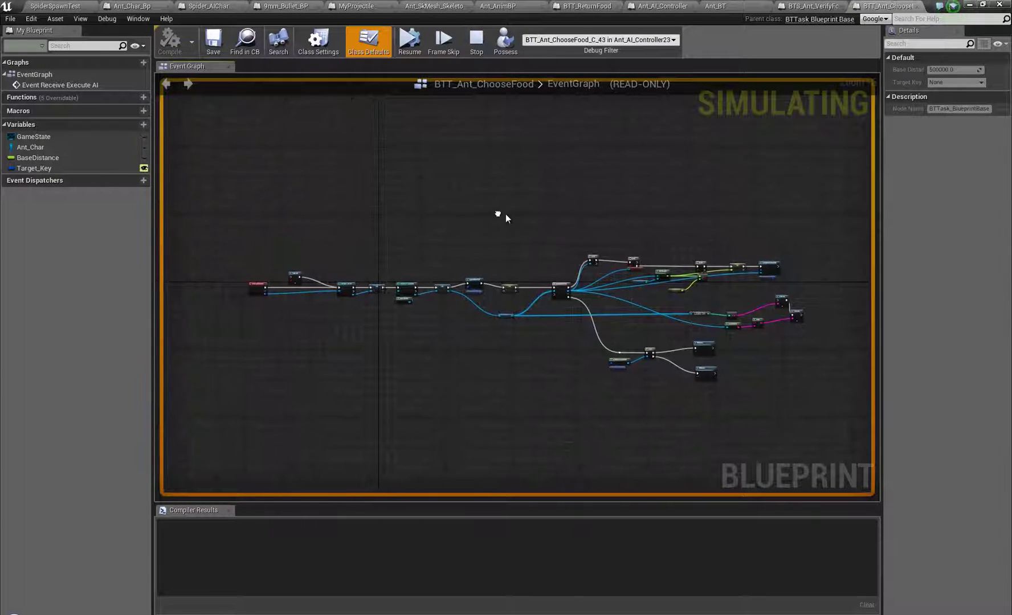
{"action": "left_click", "coordinate": [447, 44]}
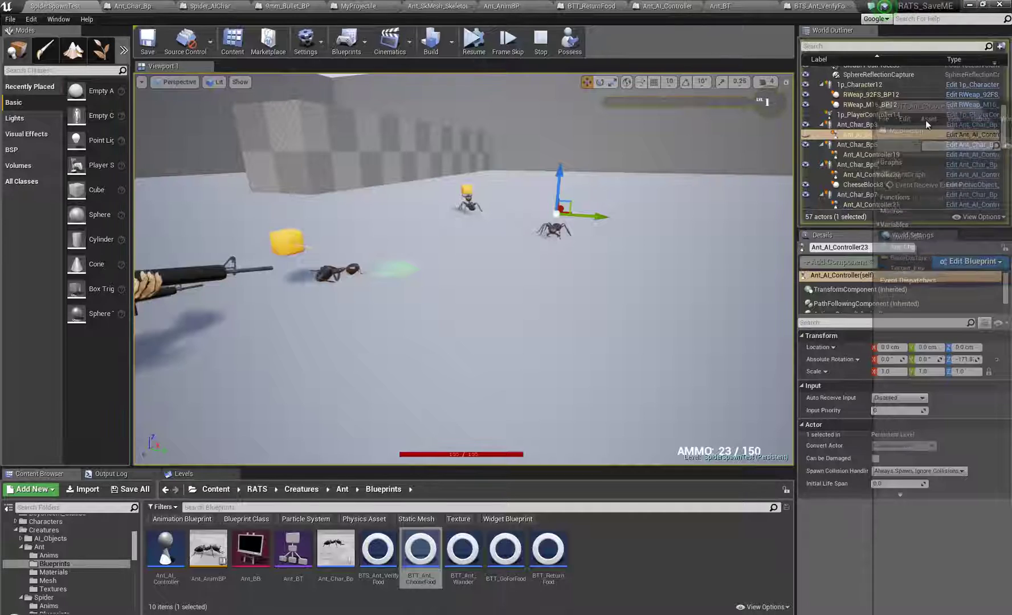
{"action": "left_click", "coordinate": [930, 6]}
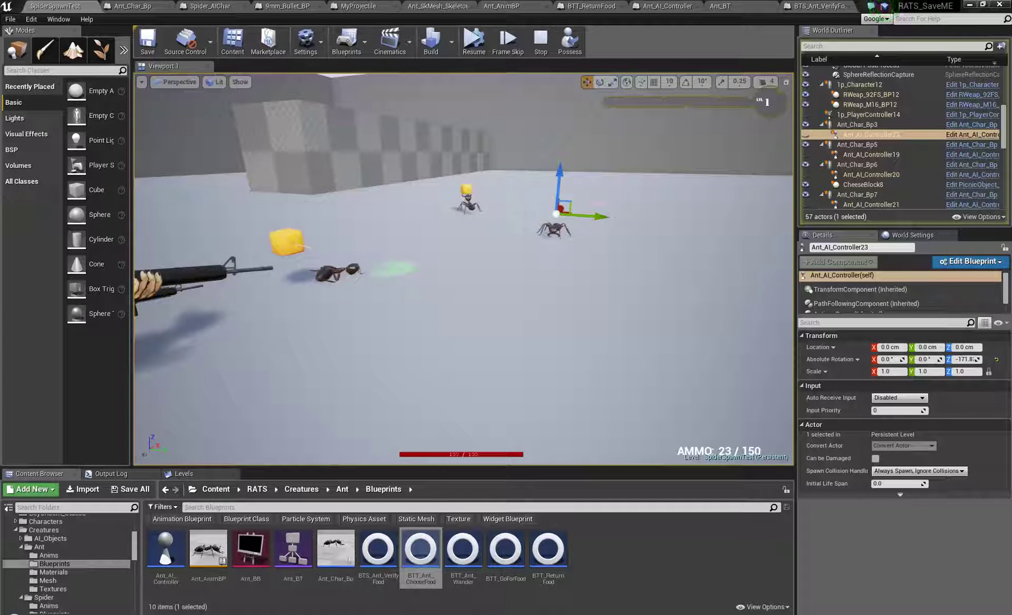
In Ant_BT, open the active Go Get Food task and examine its graph with the Ant_AI_Controller23 instance as debug object.
{"action": "left_click", "coordinate": [741, 5]}
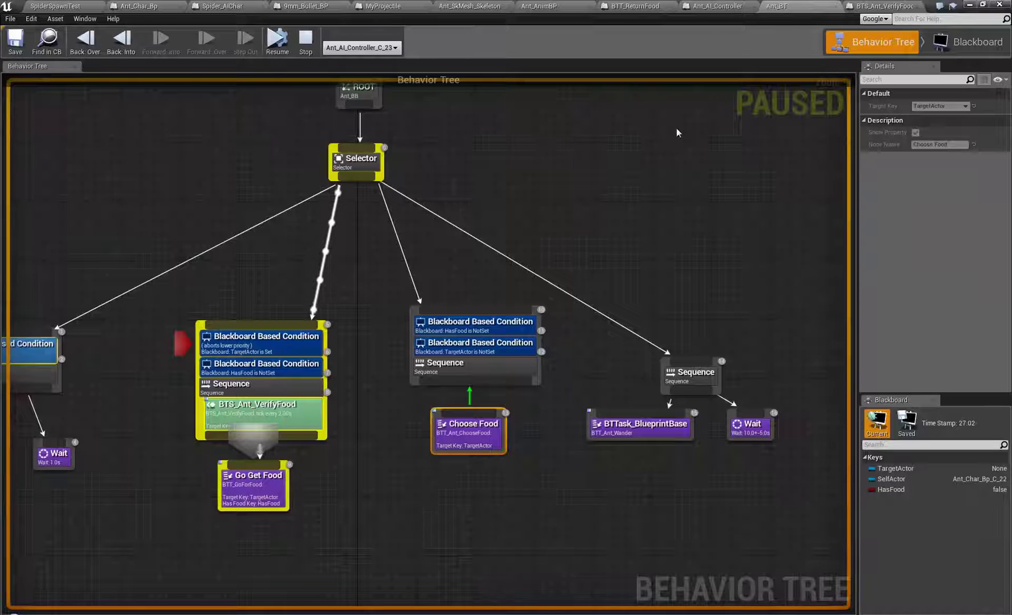
{"action": "right_click_drag", "start_coordinate": [448, 277], "coordinate": [543, 247]}
{"action": "scroll", "coordinate": [589, 232], "scroll_direction": "down", "scroll_amount": 1}
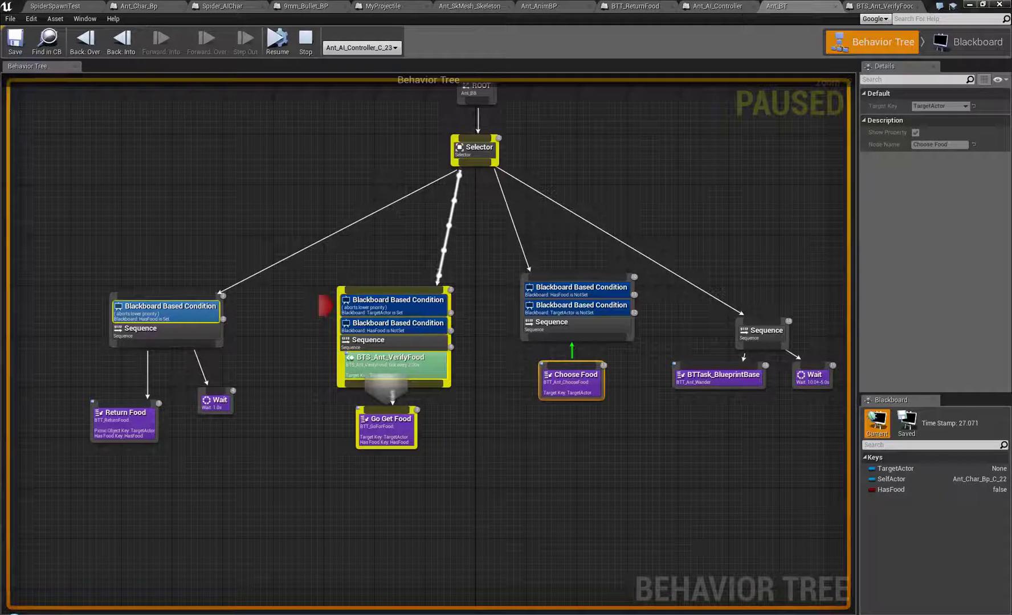
{"action": "left_click", "coordinate": [395, 438]}
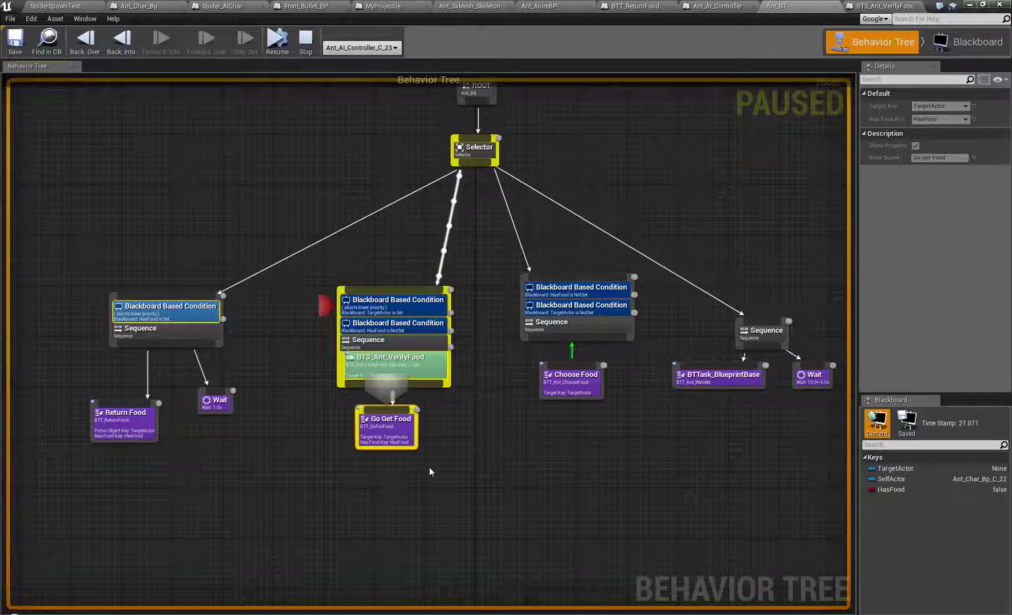
{"action": "double_click", "coordinate": [394, 426]}
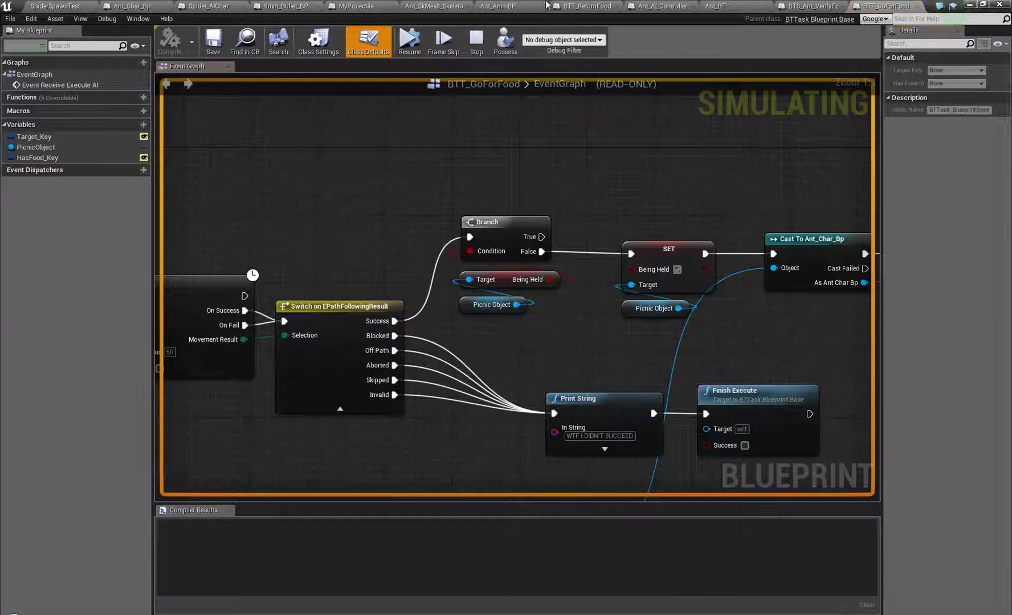
{"action": "left_click", "coordinate": [567, 39]}
{"action": "left_click", "coordinate": [623, 87]}
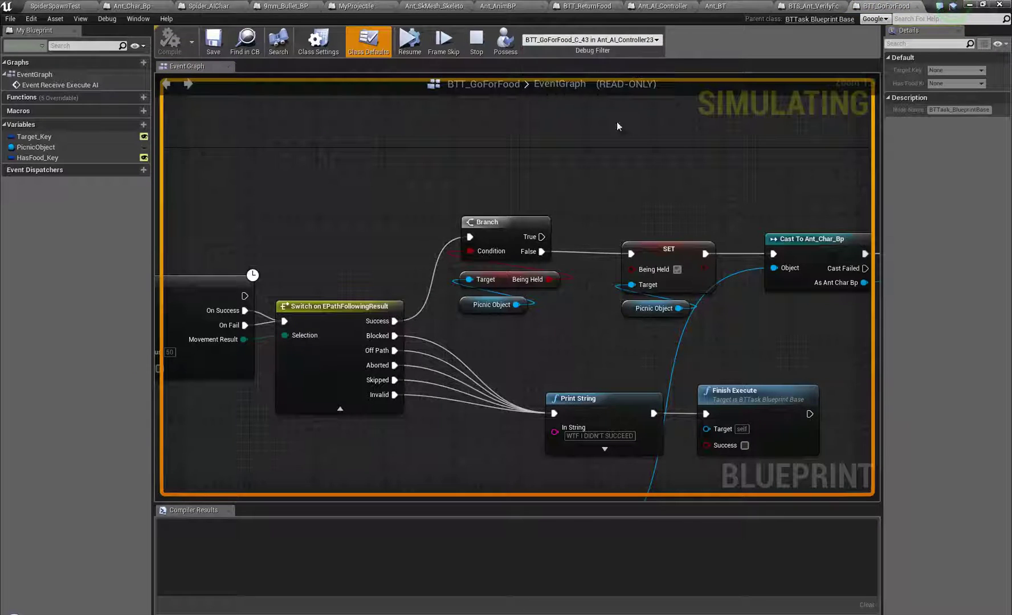
{"action": "scroll", "coordinate": [559, 284], "scroll_direction": "down", "scroll_amount": 8}
{"action": "scroll", "coordinate": [432, 233], "scroll_direction": "up", "scroll_amount": 2}
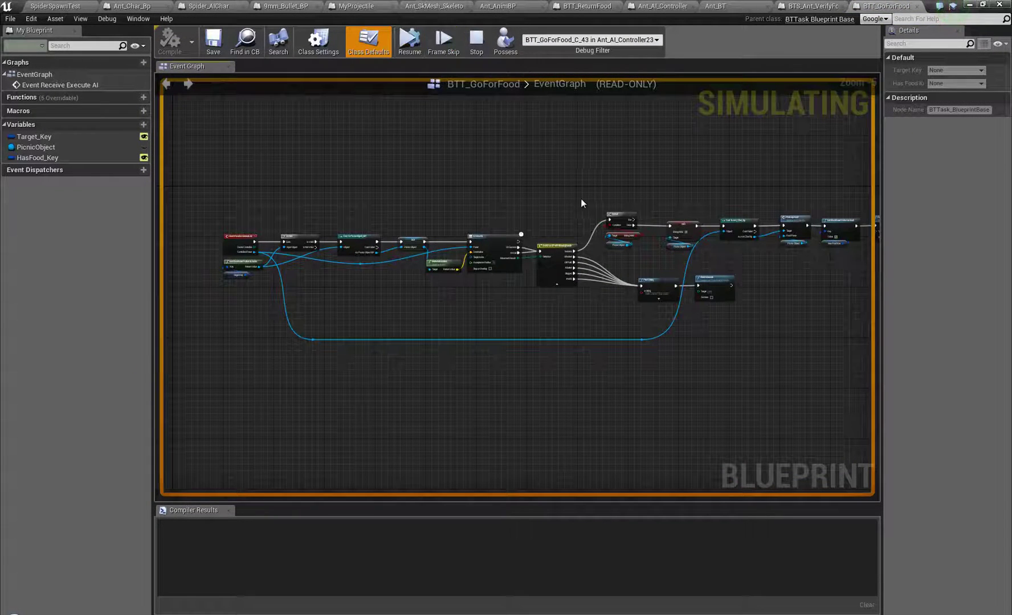
{"action": "right_click_drag", "start_coordinate": [580, 199], "coordinate": [476, 219]}
Resume the game briefly, pause it again, and check the TargetActor Is Set condition's value in Ant_BT.
{"action": "left_click", "coordinate": [89, 6]}
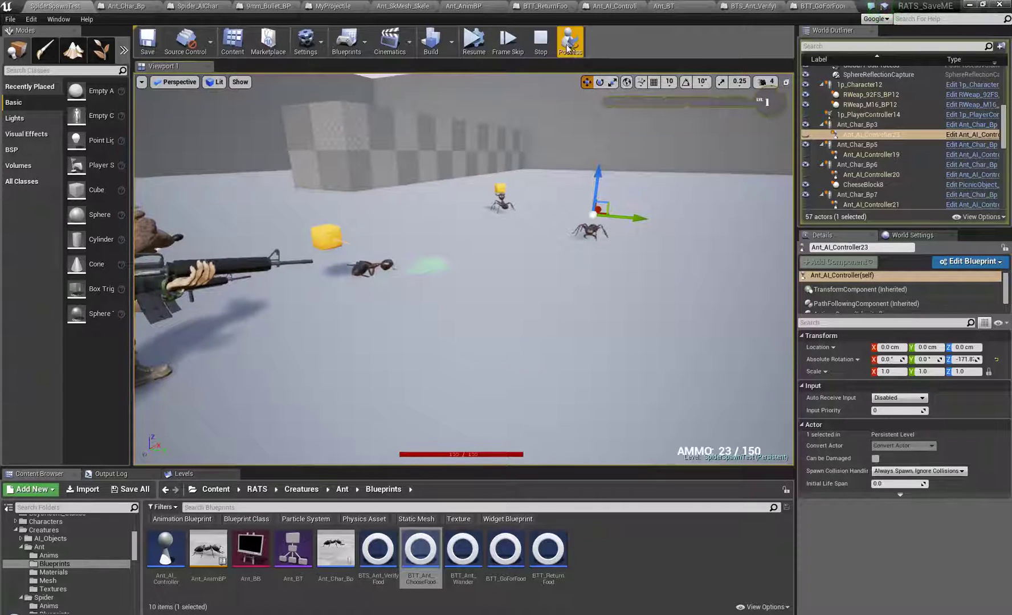
{"action": "left_click", "coordinate": [476, 46]}
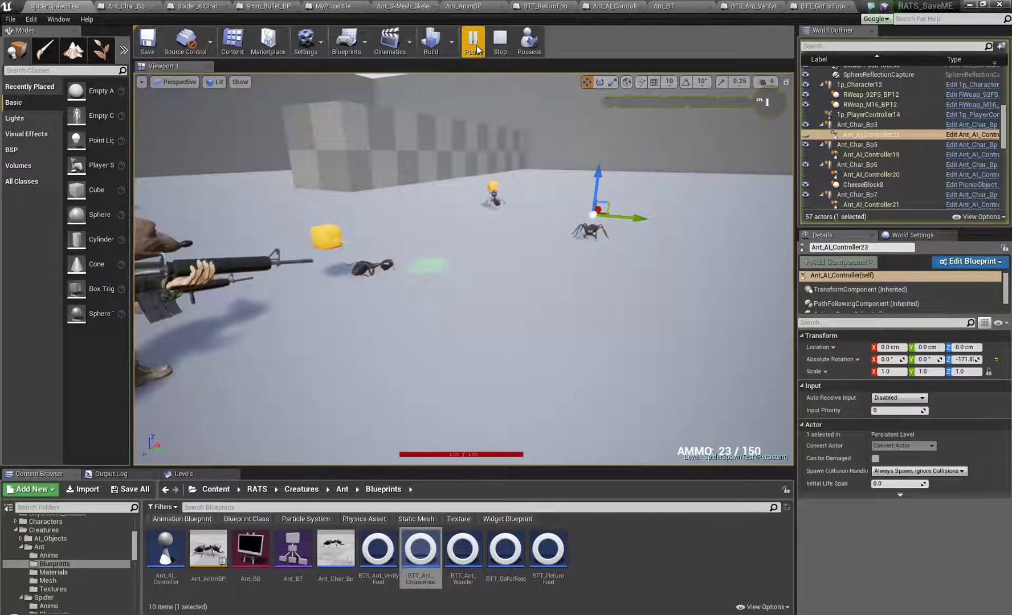
{"action": "left_click", "coordinate": [473, 44]}
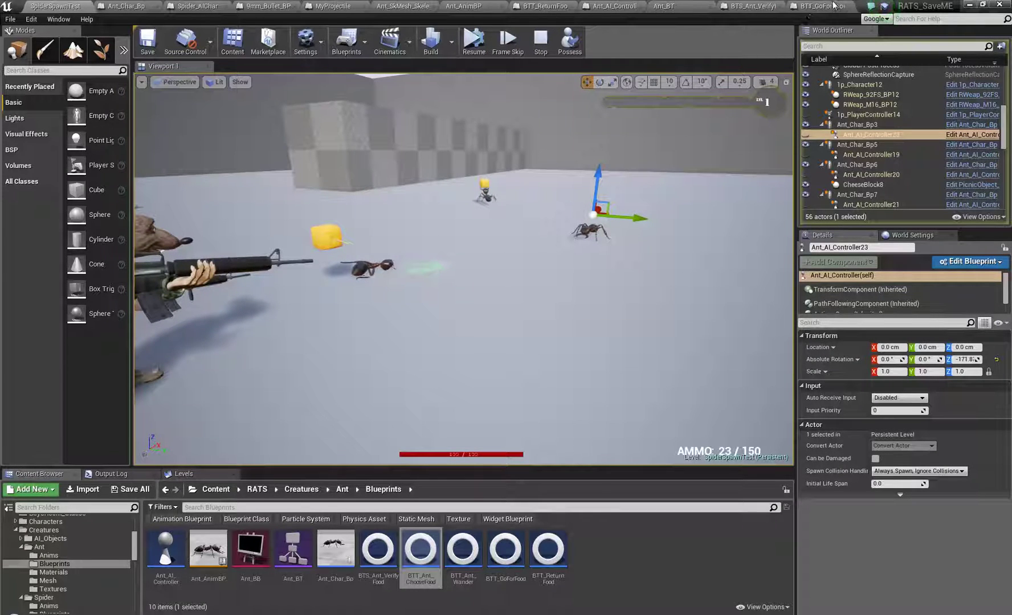
{"action": "left_click", "coordinate": [671, 11]}
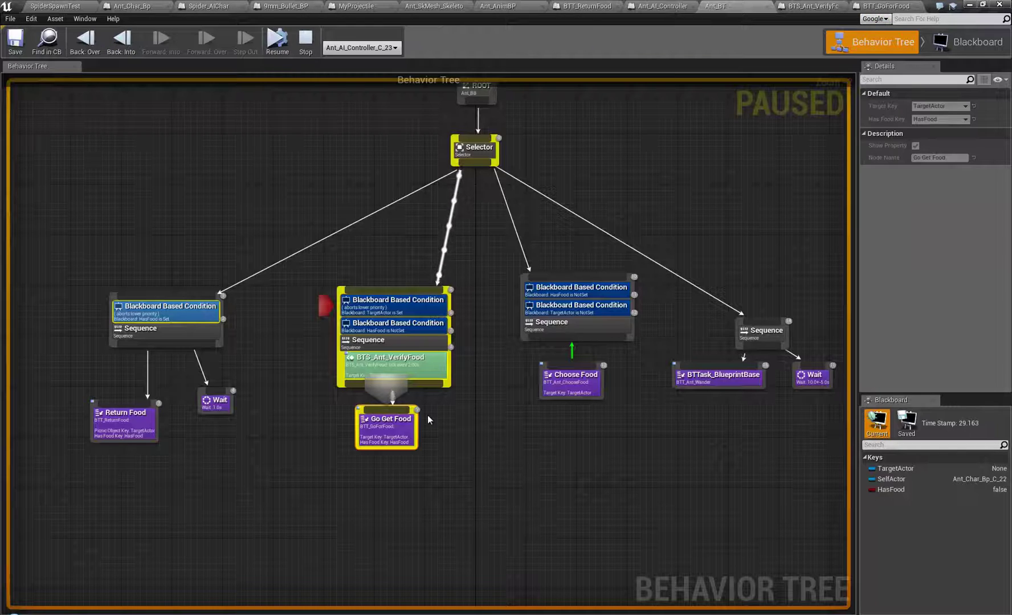
{"action": "mouse_move", "coordinate": [419, 306]}
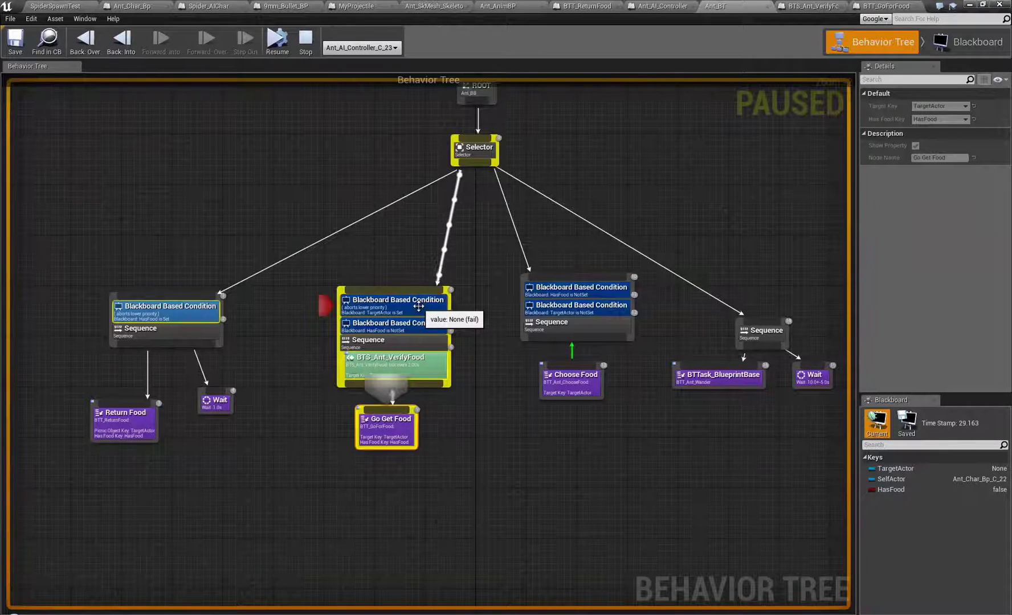
Select the TargetActor Is Set condition in Ant_BT, resume the simulation briefly, and pause it again to check the active branch.
{"action": "left_click", "coordinate": [419, 307]}
{"action": "scroll", "coordinate": [419, 306], "scroll_direction": "up", "scroll_amount": 1}
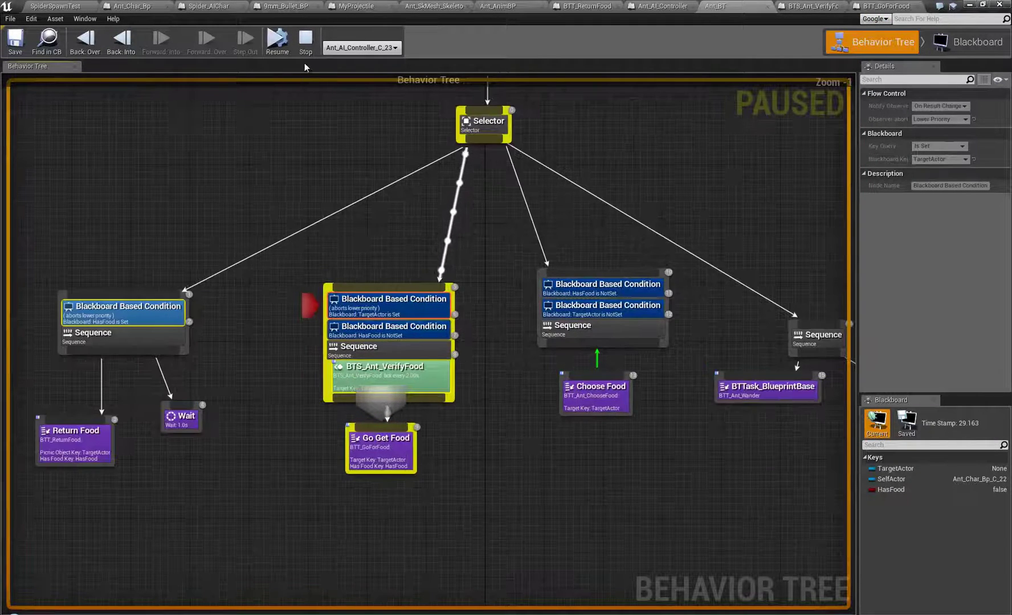
{"action": "left_click", "coordinate": [287, 48]}
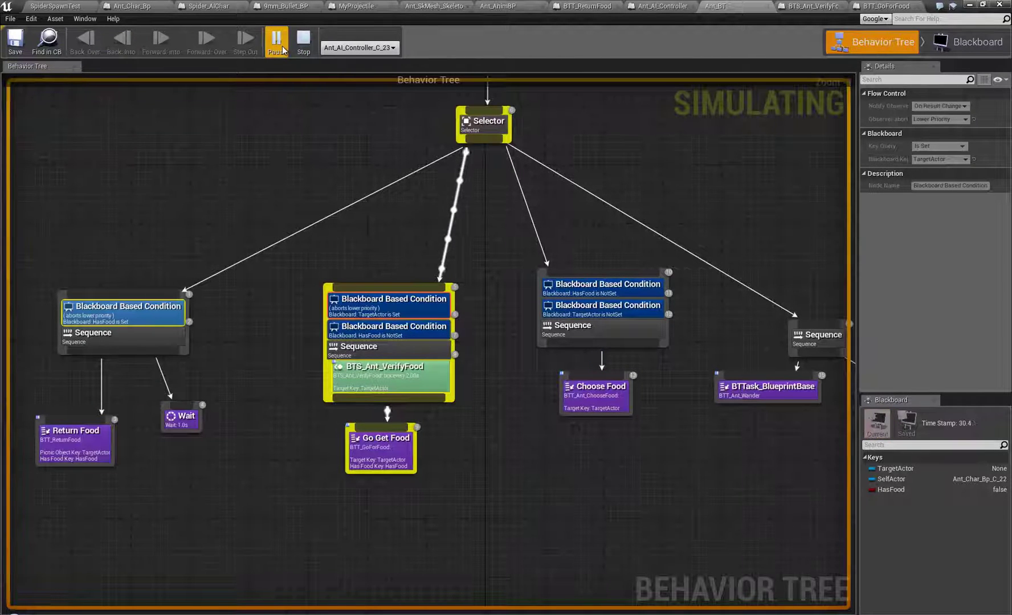
{"action": "left_click", "coordinate": [285, 45]}
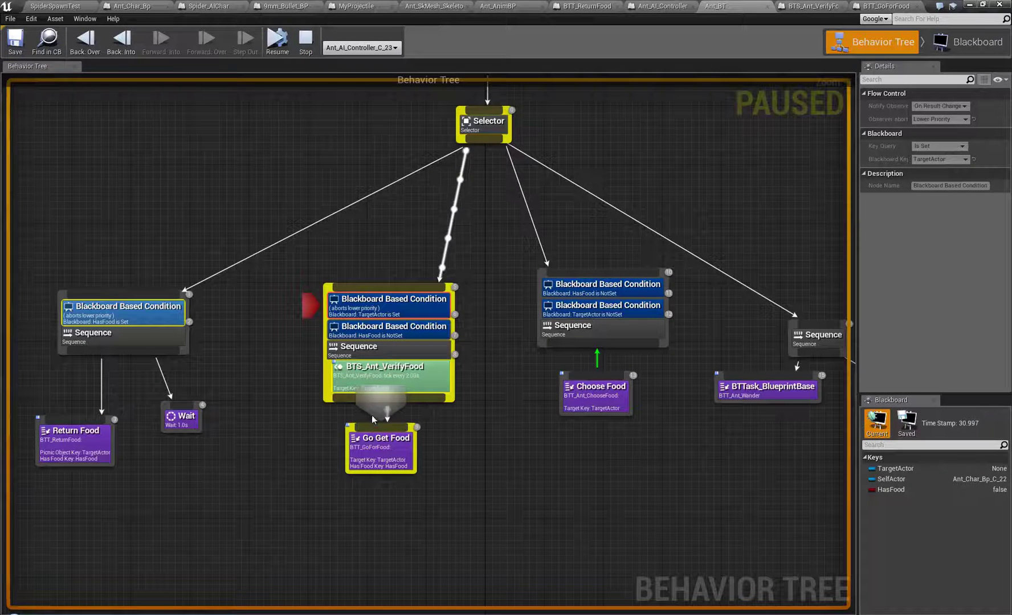
Open the Go Get Food task, trace its event graph for execution paths that never finish, and stop the simulation.
{"action": "double_click", "coordinate": [373, 450]}
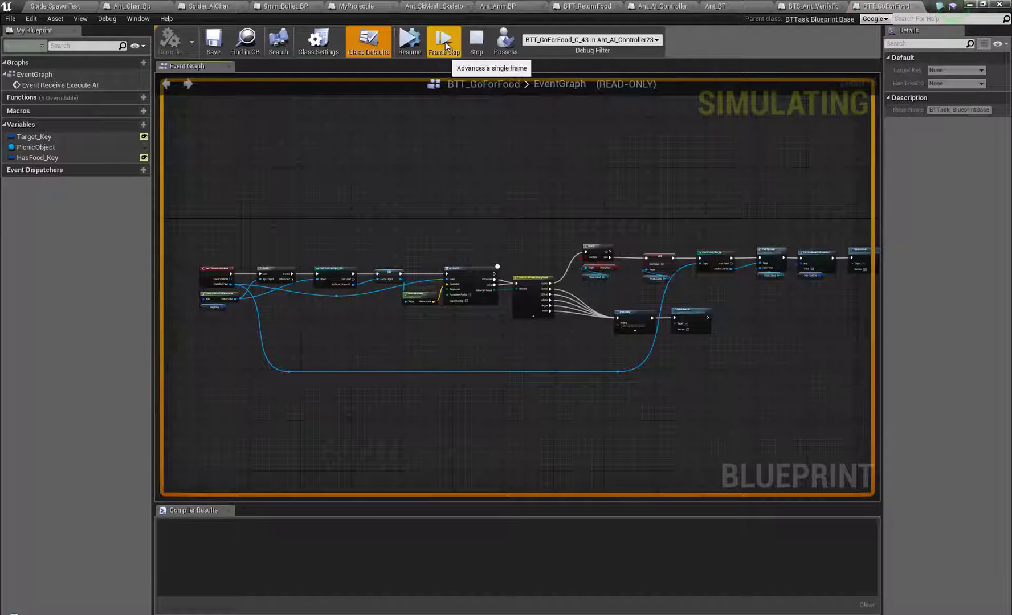
{"action": "left_click", "coordinate": [409, 40]}
{"action": "right_click_drag", "start_coordinate": [468, 219], "coordinate": [432, 220]}
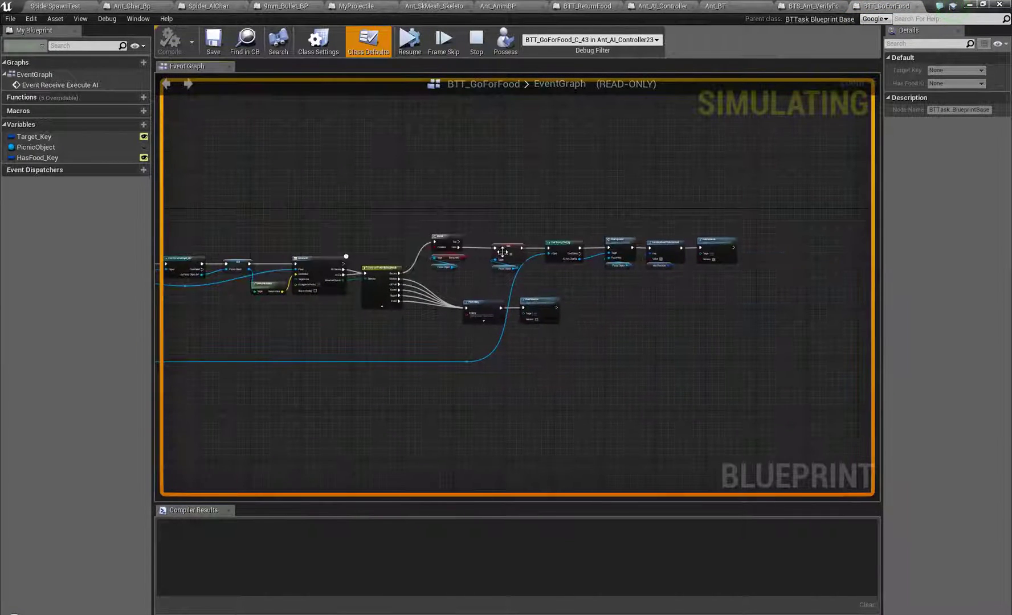
{"action": "right_click_drag", "start_coordinate": [684, 337], "coordinate": [452, 349]}
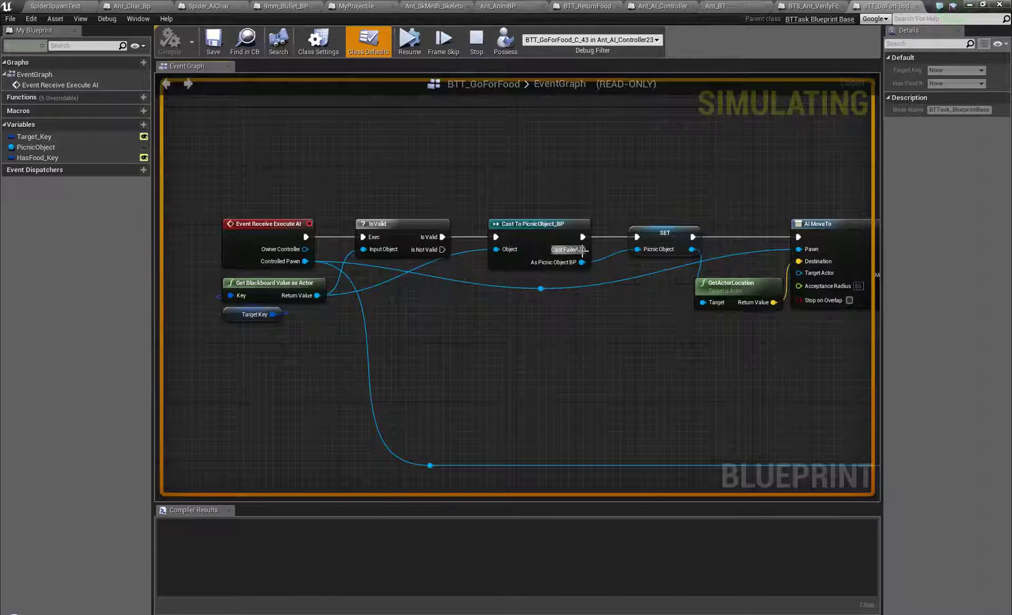
{"action": "left_click", "coordinate": [490, 59]}
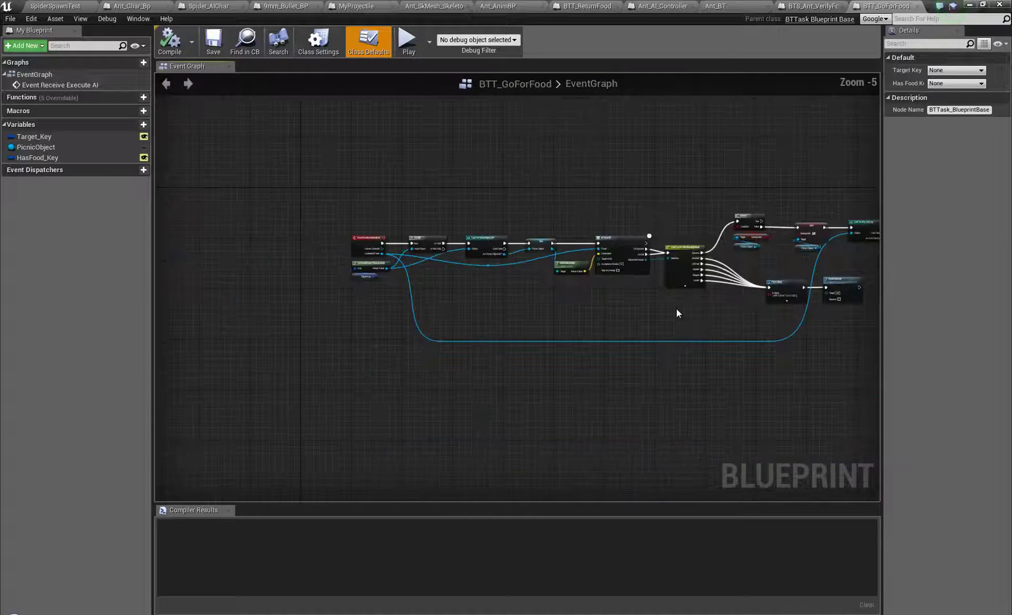
Duplicate the Finish Execute node in BTT_GoForFood and place the copy below the Switch on EPathFollowingResult node.
{"action": "left_click", "coordinate": [627, 200]}
{"action": "key", "text": "ctrl+c"}
{"action": "key", "text": "ctrl+v"}
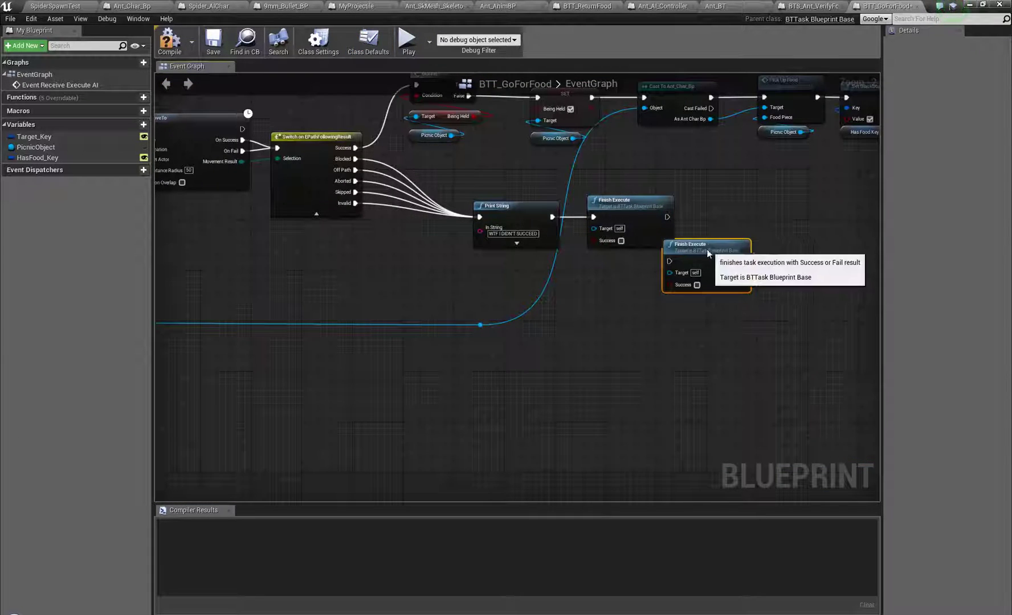
{"action": "left_click_drag", "start_coordinate": [720, 244], "coordinate": [331, 254]}
{"action": "right_click_drag", "start_coordinate": [444, 265], "coordinate": [421, 313]}
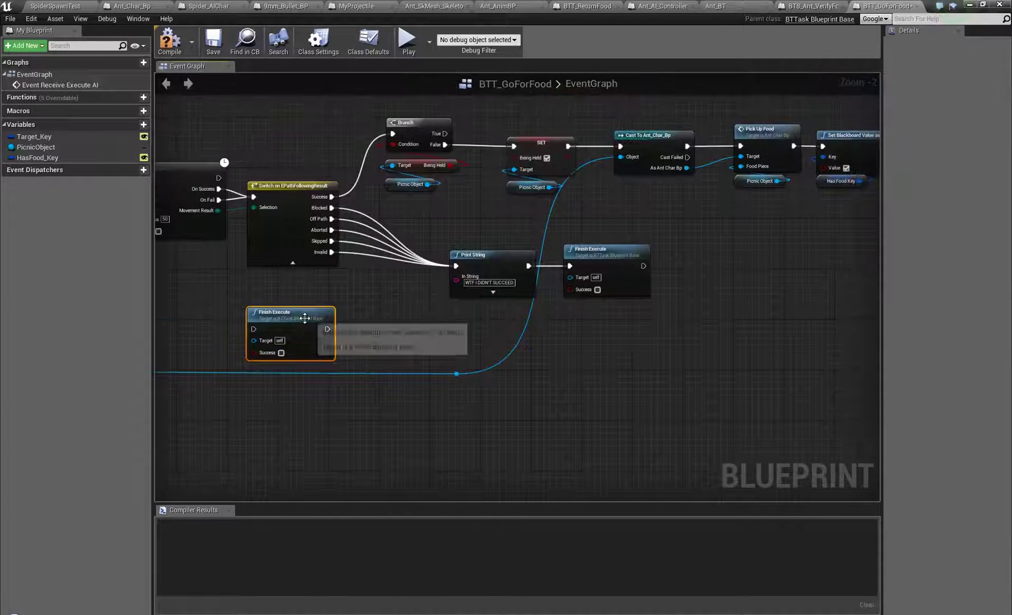
Move the original Finish Execute node farther from Print String and connect Cast To Ant_Char_Bp's Cast Failed output to it.
{"action": "left_click", "coordinate": [595, 254]}
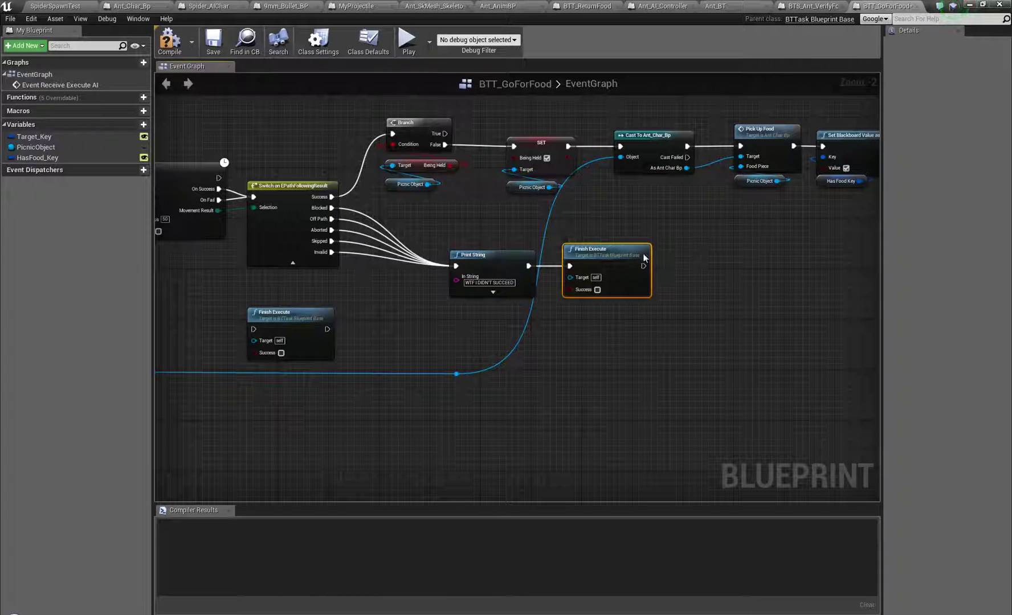
{"action": "left_click_drag", "start_coordinate": [630, 251], "coordinate": [763, 247]}
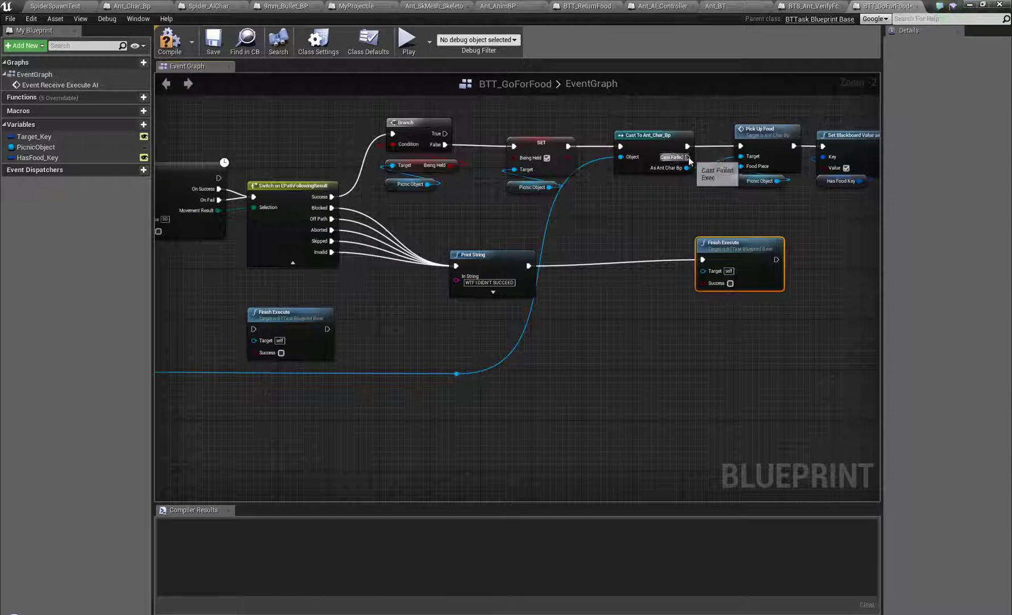
{"action": "left_click_drag", "start_coordinate": [688, 157], "coordinate": [734, 255]}
Place the copied Finish Execute below Cast To PicnicObject_BP, connect Cast Failed and Is Not Valid to it, and compile the blueprint.
{"action": "right_click_drag", "start_coordinate": [349, 404], "coordinate": [655, 416]}
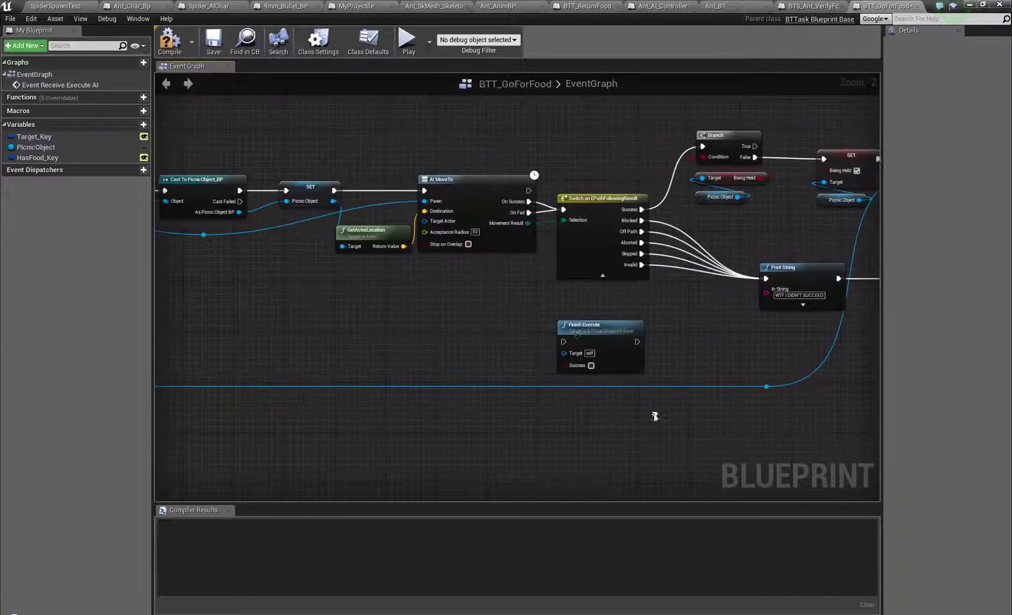
{"action": "left_click_drag", "start_coordinate": [583, 328], "coordinate": [273, 295]}
{"action": "right_click_drag", "start_coordinate": [248, 244], "coordinate": [300, 252]}
{"action": "right_click_drag", "start_coordinate": [494, 273], "coordinate": [751, 297]}
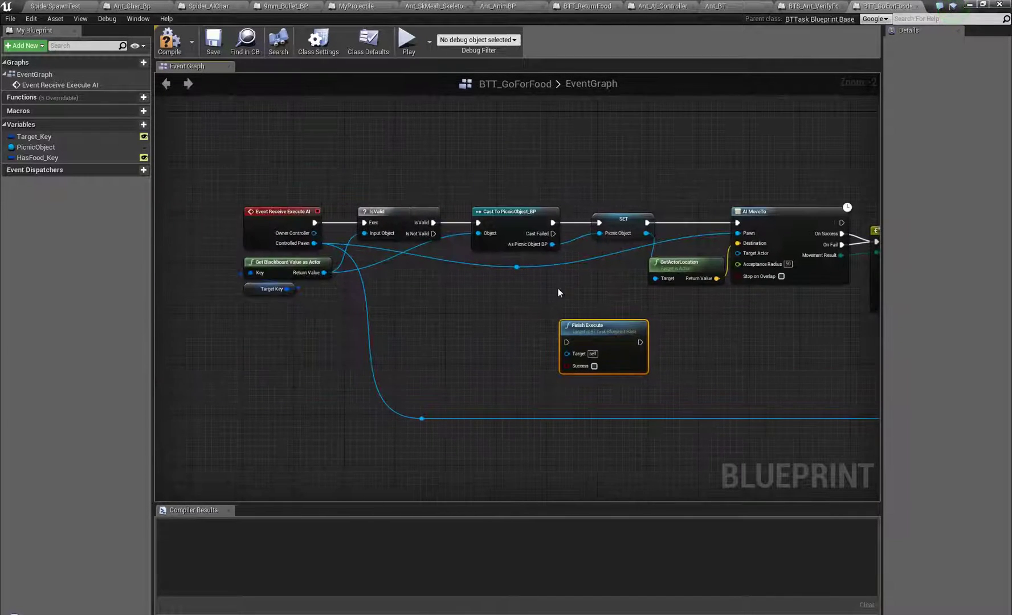
{"action": "left_click_drag", "start_coordinate": [553, 233], "coordinate": [434, 234]}
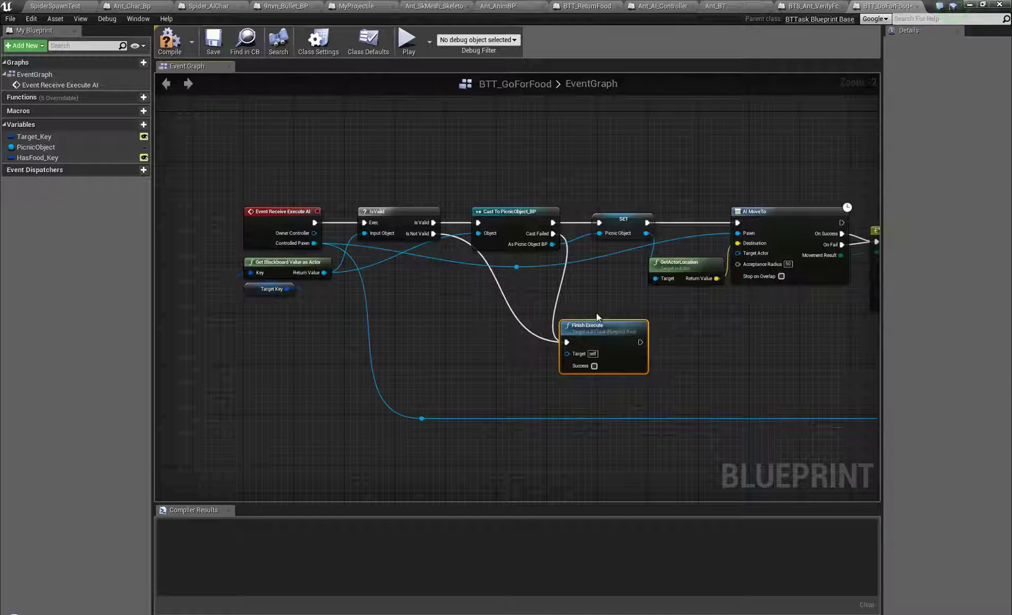
{"action": "left_click_drag", "start_coordinate": [587, 326], "coordinate": [599, 326]}
{"action": "left_click", "coordinate": [174, 41]}
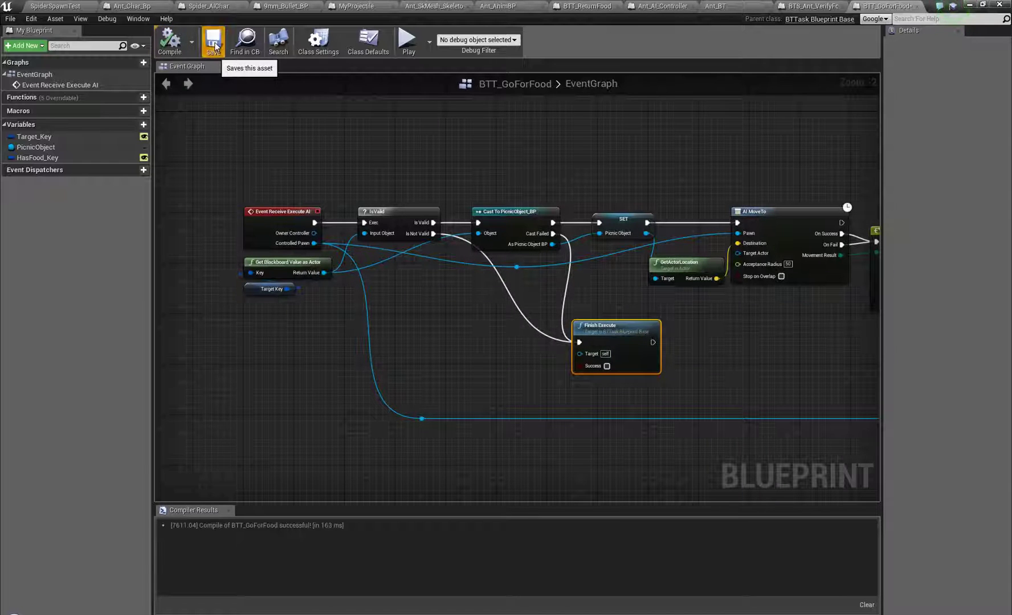
Review the BTT_GoForFood event graph from start to end and compile the blueprint again.
{"action": "right_click_drag", "start_coordinate": [608, 188], "coordinate": [28, 191]}
{"action": "right_click_drag", "start_coordinate": [676, 394], "coordinate": [962, 374]}
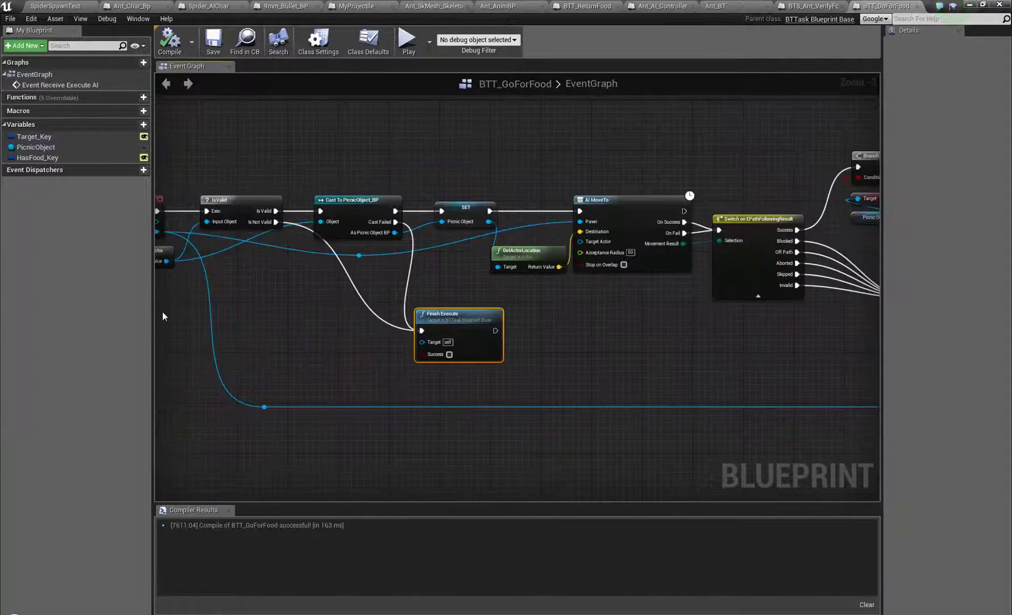
{"action": "right_click_drag", "start_coordinate": [171, 313], "coordinate": [382, 324]}
{"action": "left_click", "coordinate": [336, 262]}
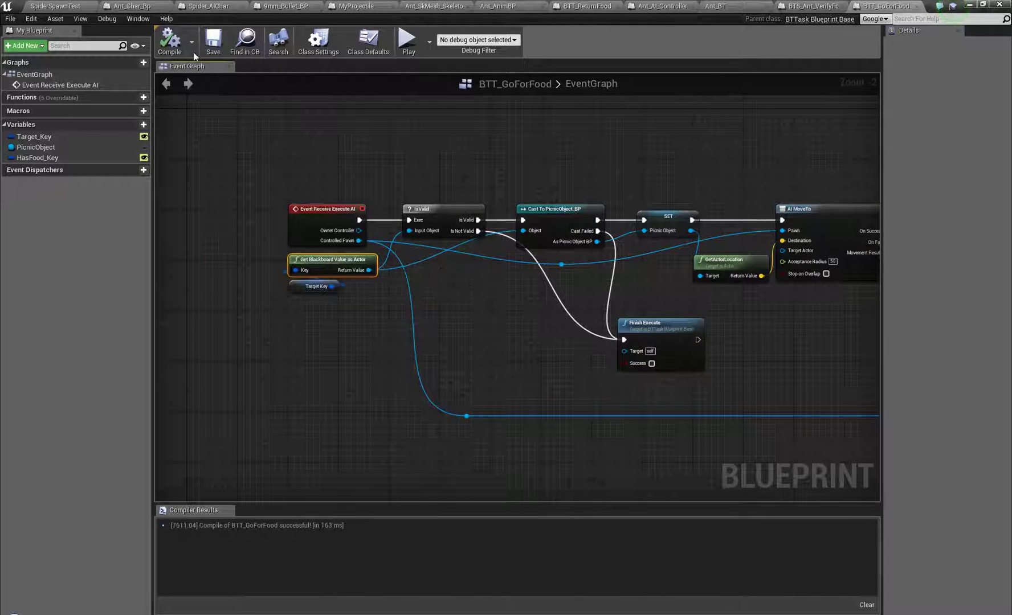
{"action": "left_click", "coordinate": [170, 41]}
Add a Clear Blackboard Value node using a duplicated Target Key between IsValid's Is Not Valid output and Finish Execute, aligning it with Finish Execute.
{"action": "right_click_drag", "start_coordinate": [532, 329], "coordinate": [499, 331]}
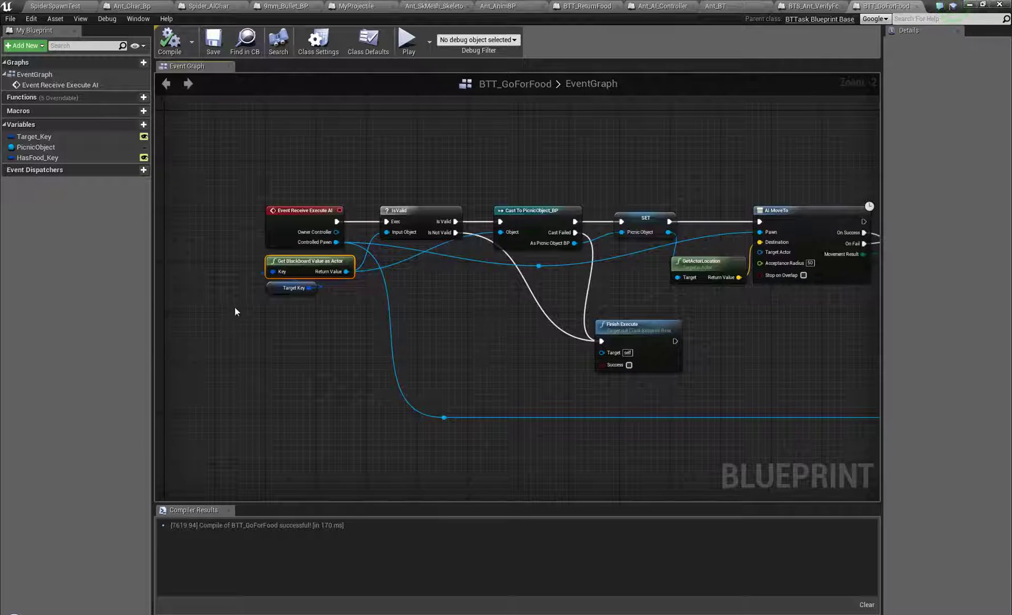
{"action": "left_click", "coordinate": [277, 289]}
{"action": "key", "text": "ctrl+c"}
{"action": "key", "text": "ctrl+v"}
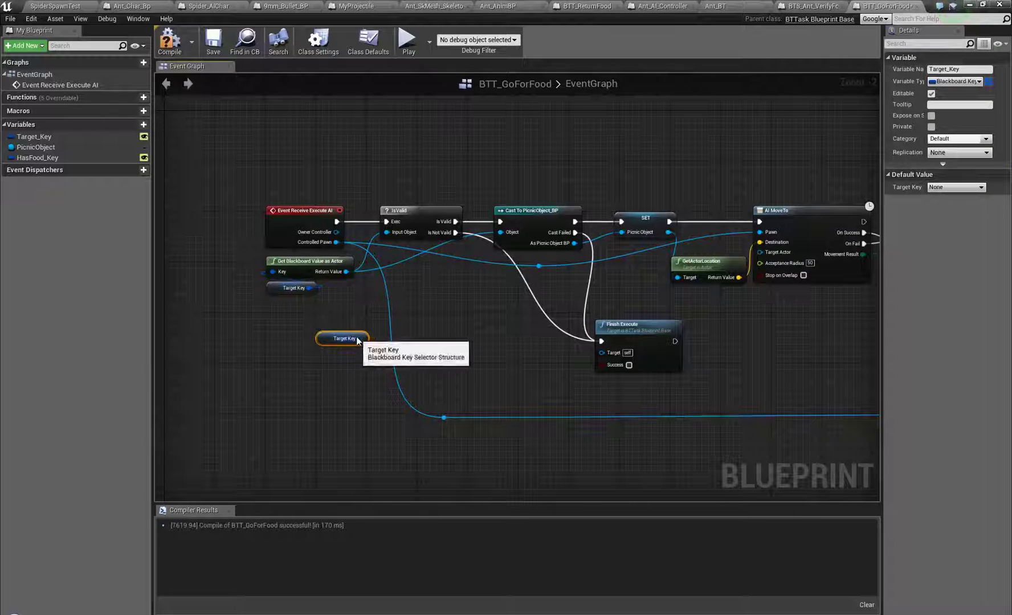
{"action": "left_click_drag", "start_coordinate": [360, 339], "coordinate": [503, 323]}
{"action": "type", "text": "clear"}
{"action": "left_click", "coordinate": [426, 374]}
{"action": "mouse_move", "coordinate": [458, 235]}
{"action": "left_mouse_down", "text": "ctrl"}
{"action": "mouse_move", "coordinate": [525, 320]}
{"action": "mouse_move", "coordinate": [465, 269]}
{"action": "mouse_move", "coordinate": [456, 233]}
{"action": "left_mouse_up", "text": "ctrl"}
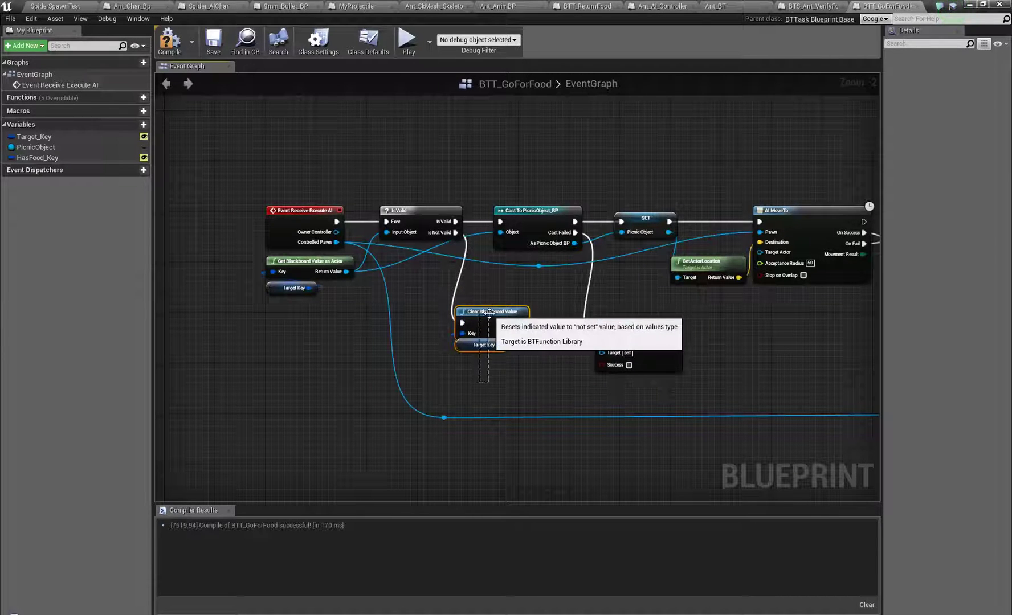
{"action": "left_click_drag", "start_coordinate": [491, 315], "coordinate": [515, 328]}
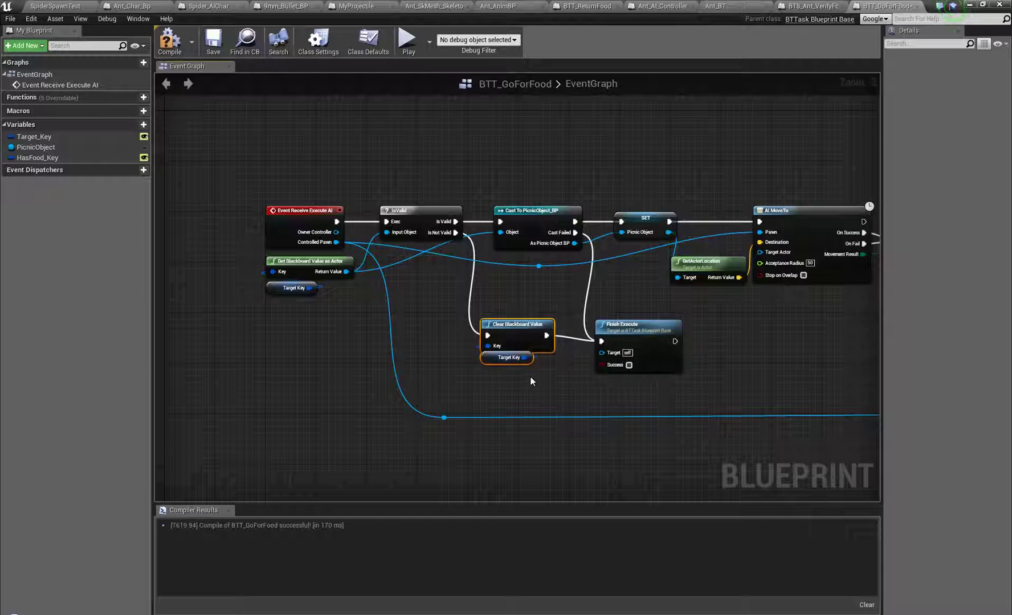
{"action": "left_click_drag", "start_coordinate": [524, 325], "coordinate": [531, 331]}
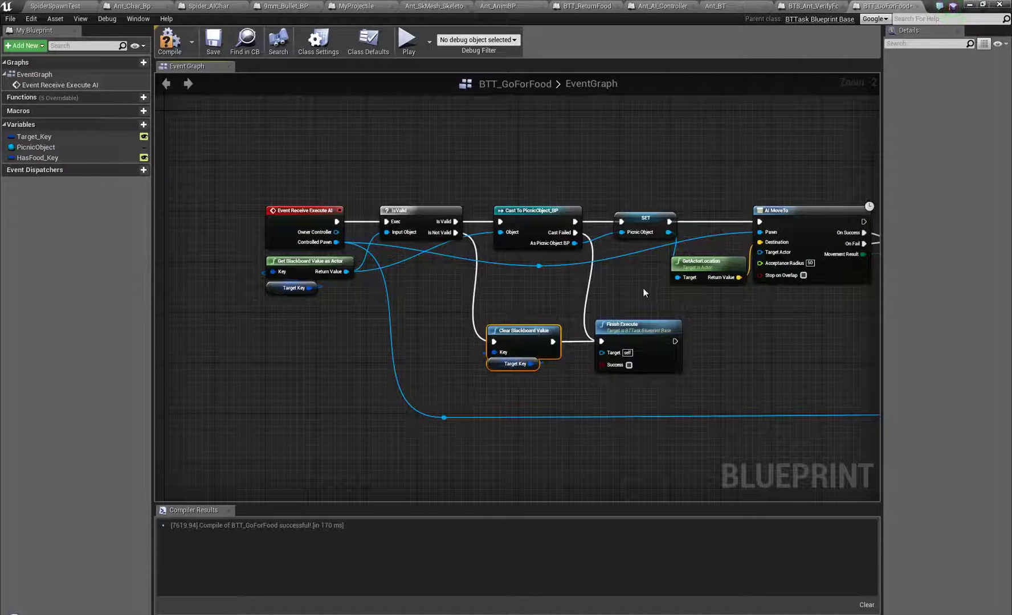
{"action": "right_click_drag", "start_coordinate": [642, 291], "coordinate": [628, 291]}
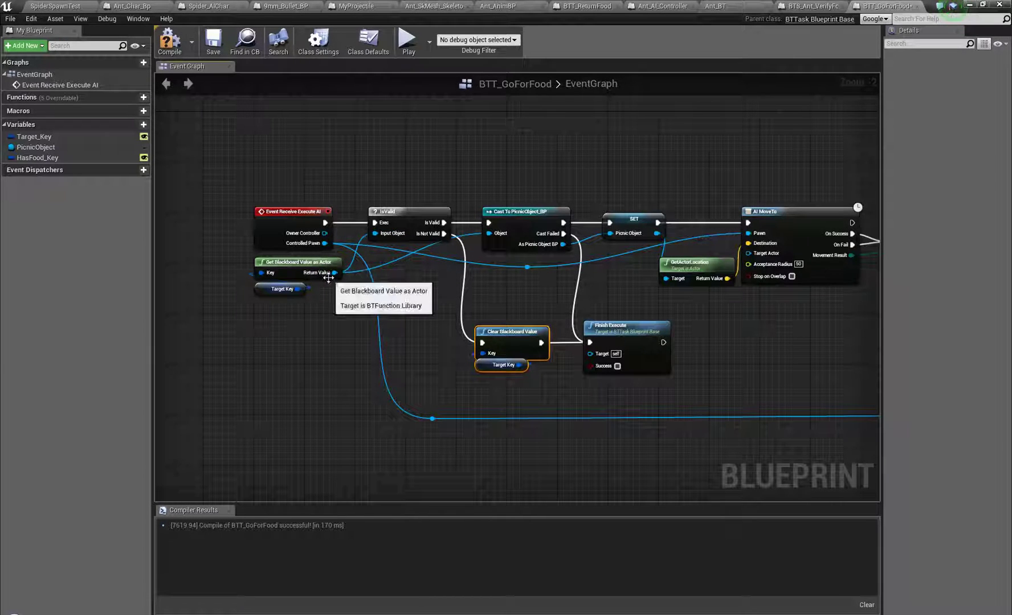
Reroute Cast To PicnicObject_BP's Cast Failed output into Clear Blackboard Value, shift the clear and finish nodes aside, and save the blueprint.
{"action": "left_click", "coordinate": [533, 211]}
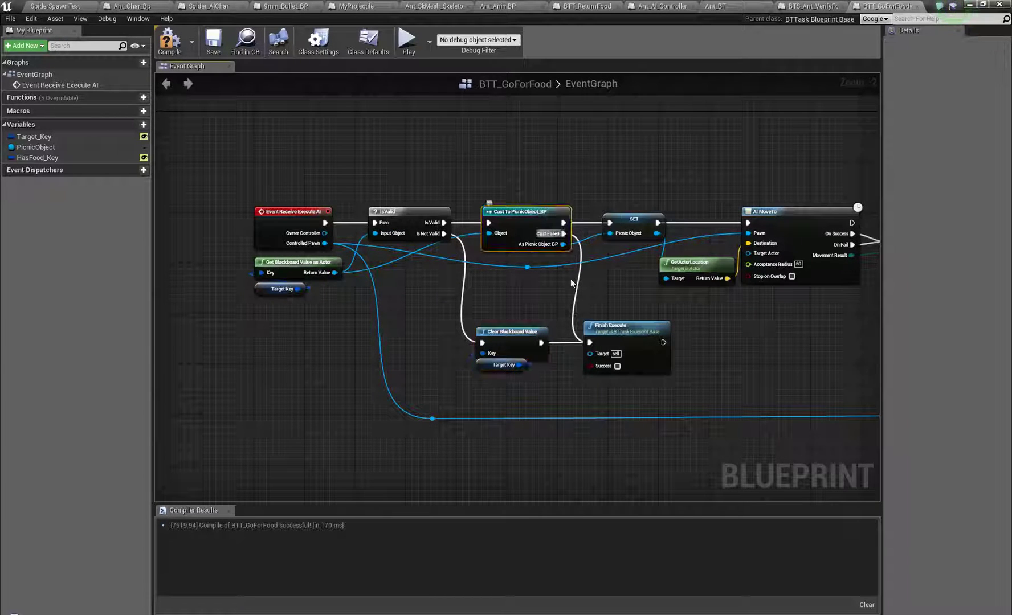
{"action": "right_click_drag", "start_coordinate": [552, 306], "coordinate": [453, 291]}
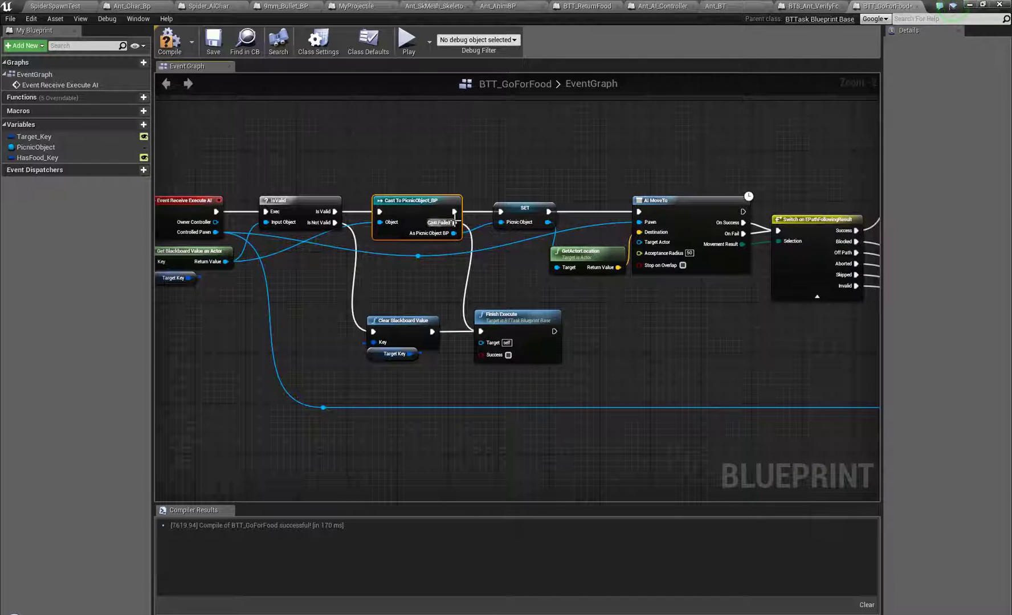
{"action": "left_click_drag", "start_coordinate": [454, 223], "coordinate": [373, 332]}
{"action": "left_click_drag", "start_coordinate": [384, 402], "coordinate": [637, 329]}
{"action": "right_click_drag", "start_coordinate": [349, 279], "coordinate": [399, 282]}
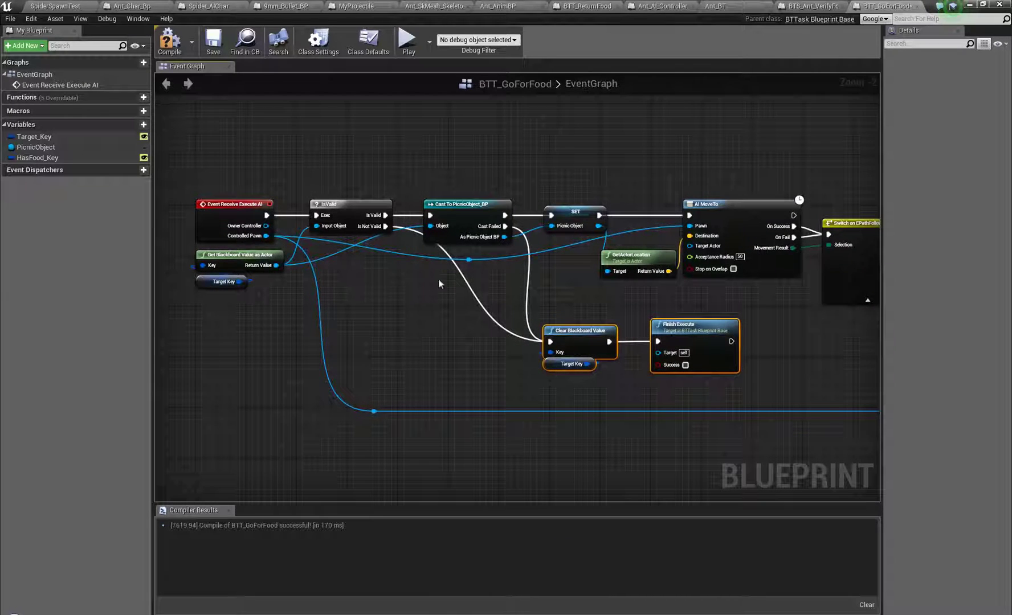
{"action": "left_click", "coordinate": [213, 41]}
Play the SpiderSpawnTest level and shoot at the ants while they collect cheese blocks.
{"action": "left_click", "coordinate": [55, 6]}
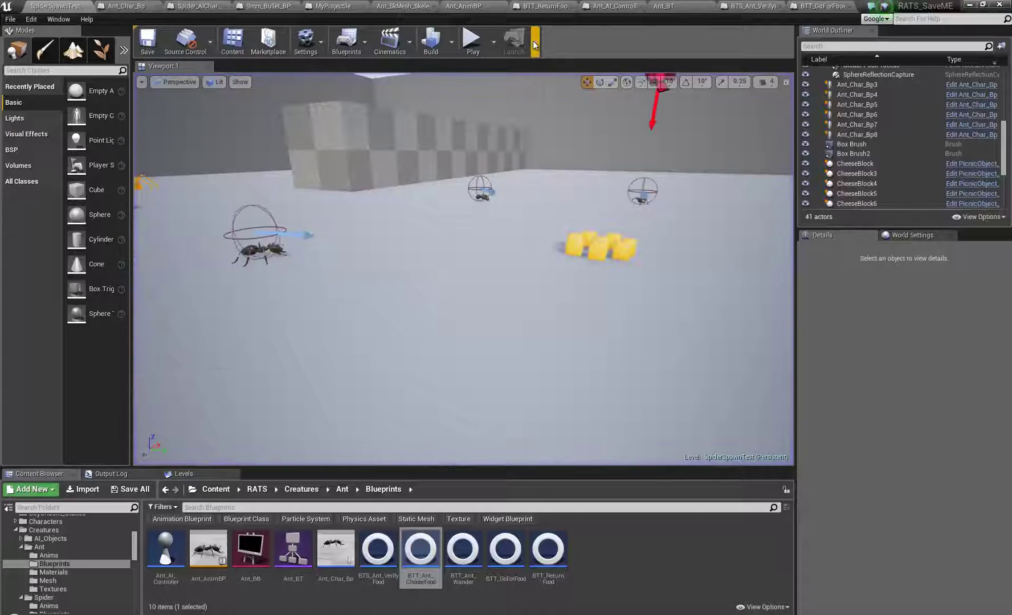
{"action": "left_click", "coordinate": [472, 41]}
{"action": "left_click", "coordinate": [698, 379]}
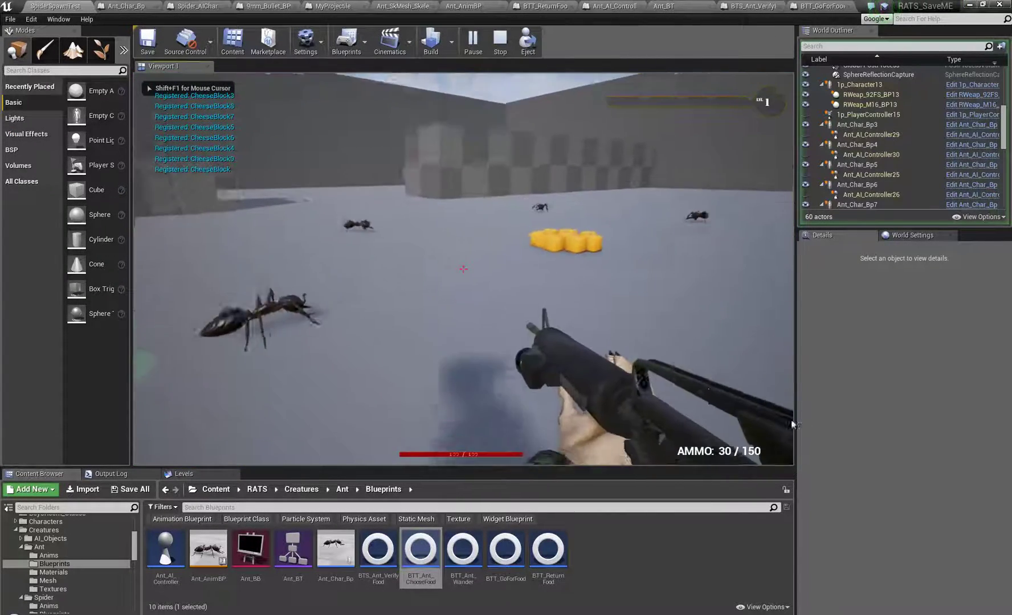
{"action": "key", "text": "w"}
{"action": "key", "text": "w"}
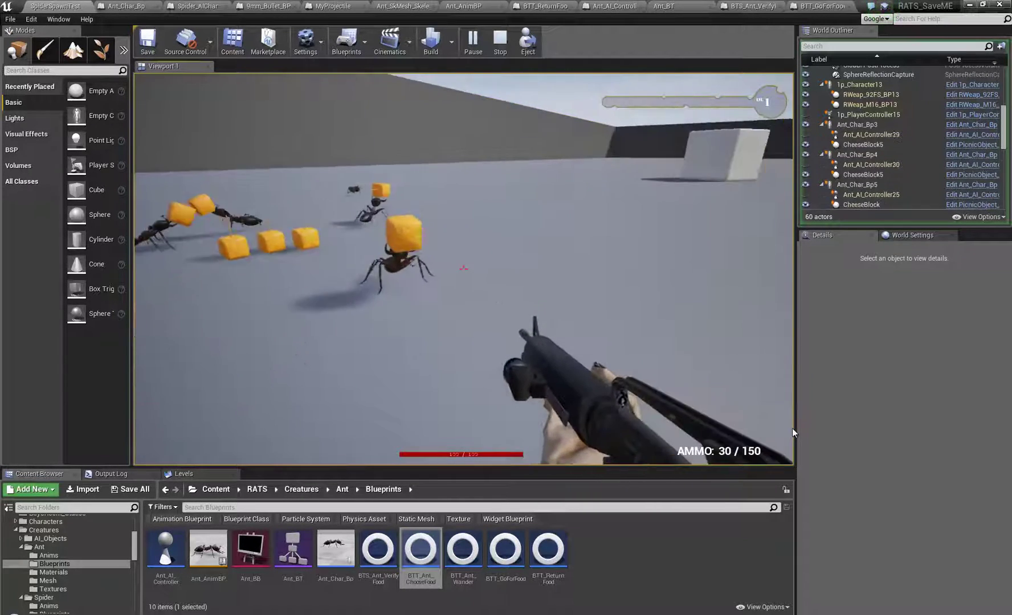
{"action": "left_click_drag", "start_coordinate": [782, 408], "coordinate": [756, 464]}
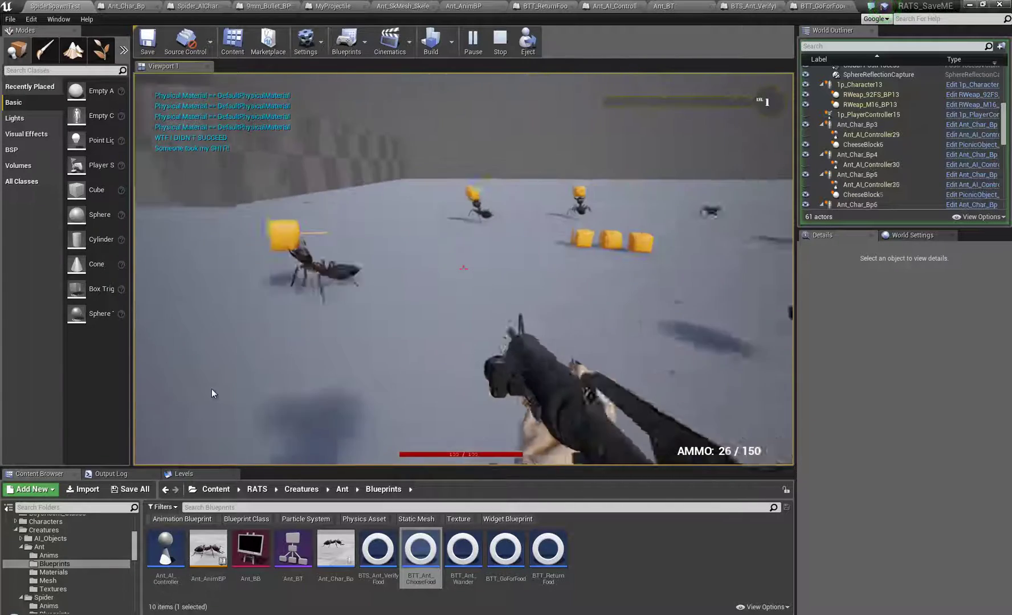
Follow the food-carrying ants around the level and shoot again to test whether dropped cheese gets collected.
{"action": "key", "text": "w"}
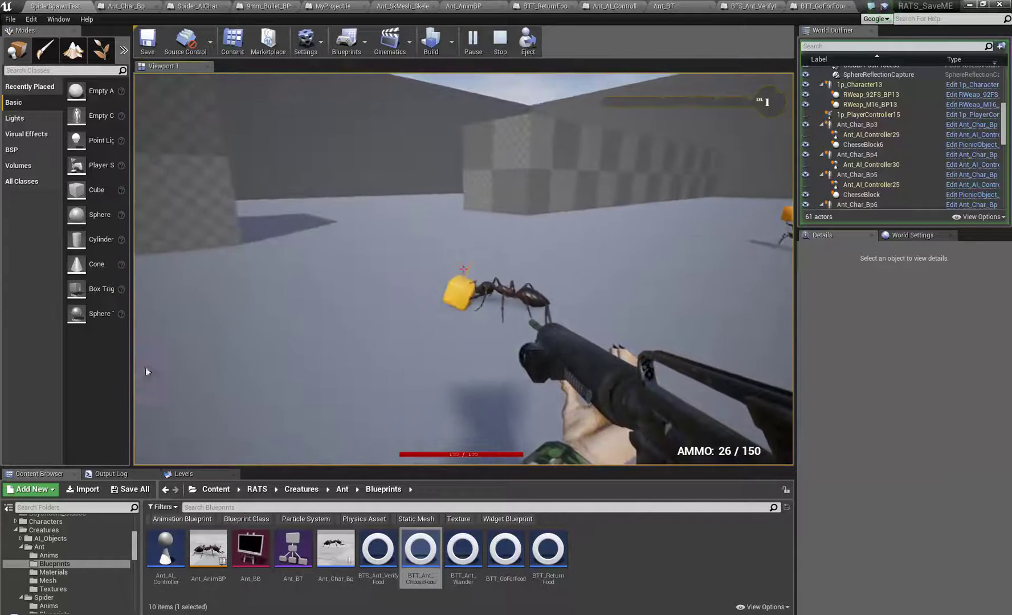
{"action": "key", "text": "w"}
{"action": "key", "text": "w"}
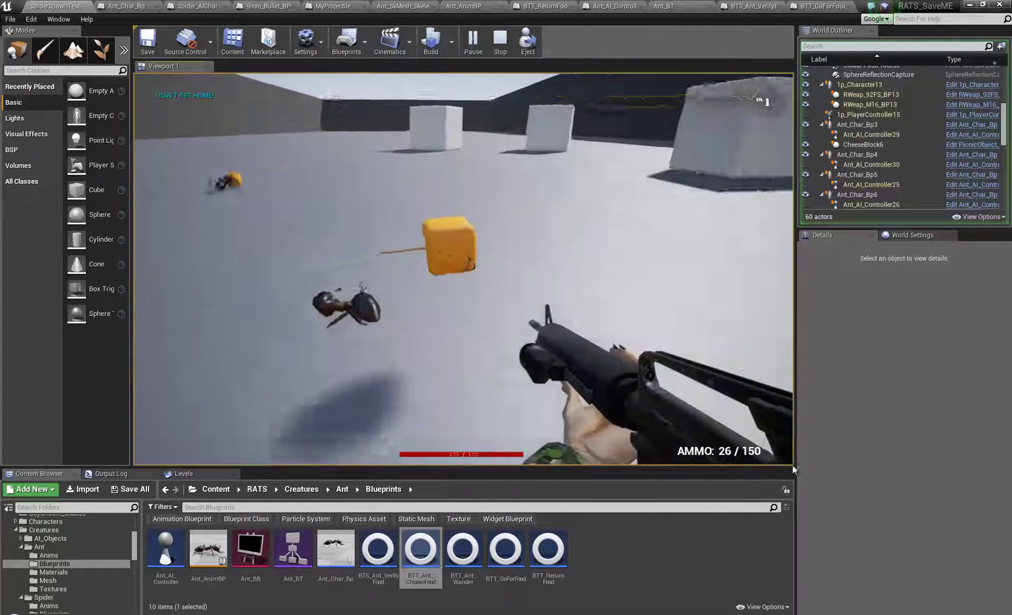
{"action": "key", "text": "w"}
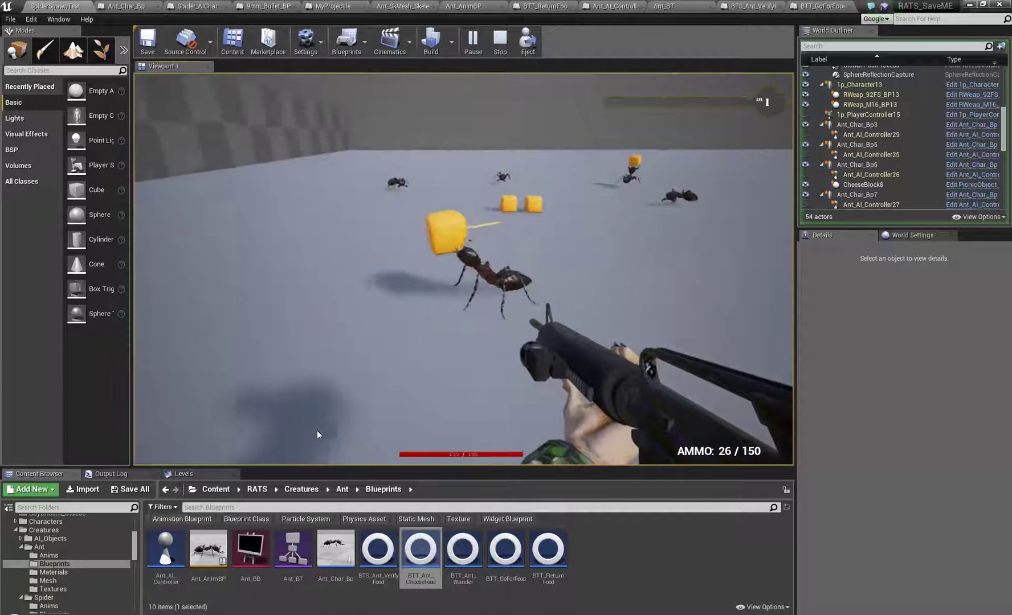
{"action": "left_click_drag", "start_coordinate": [277, 418], "coordinate": [398, 463]}
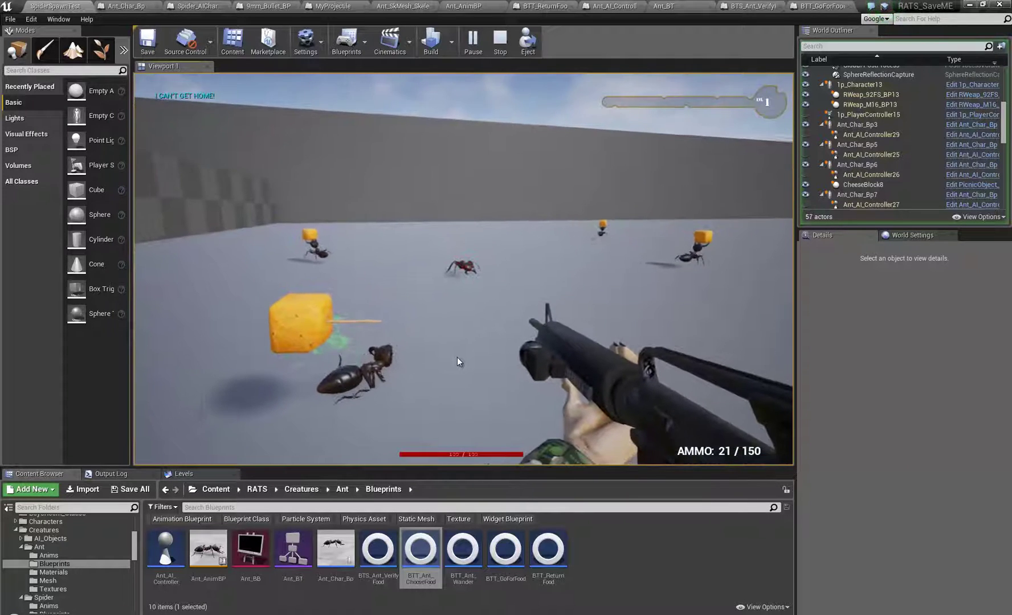
Free the cursor from the game, pause it, and eject from the player to view the ants.
{"action": "key", "text": "shift+F1"}
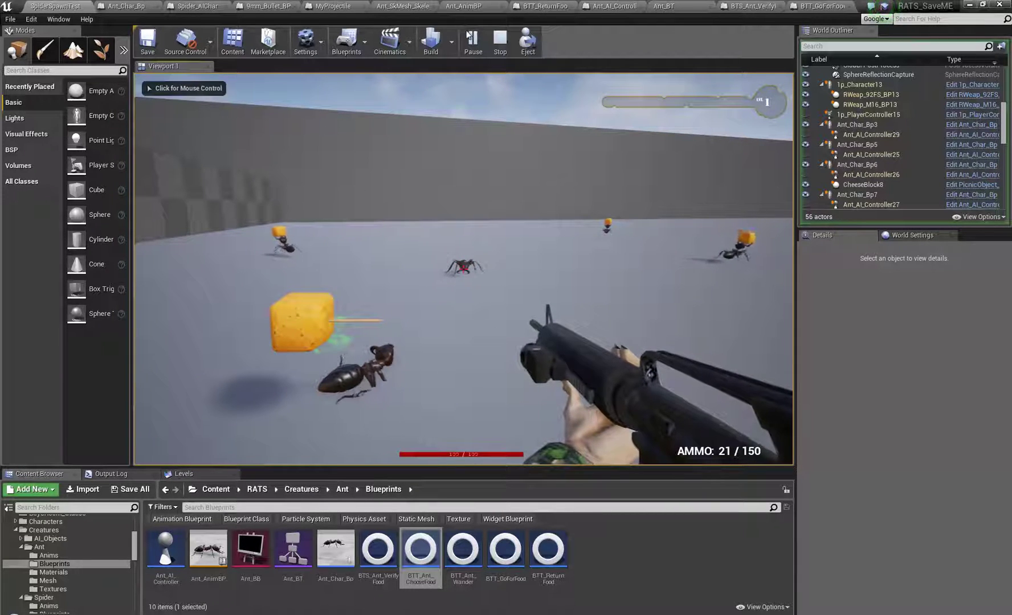
{"action": "left_click", "coordinate": [473, 41]}
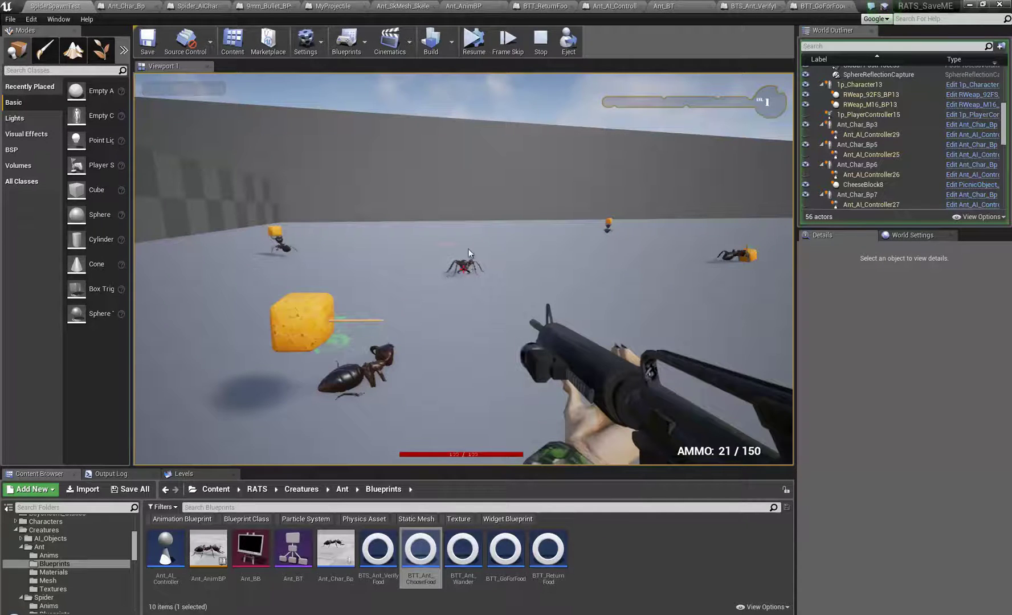
{"action": "left_click", "coordinate": [568, 41]}
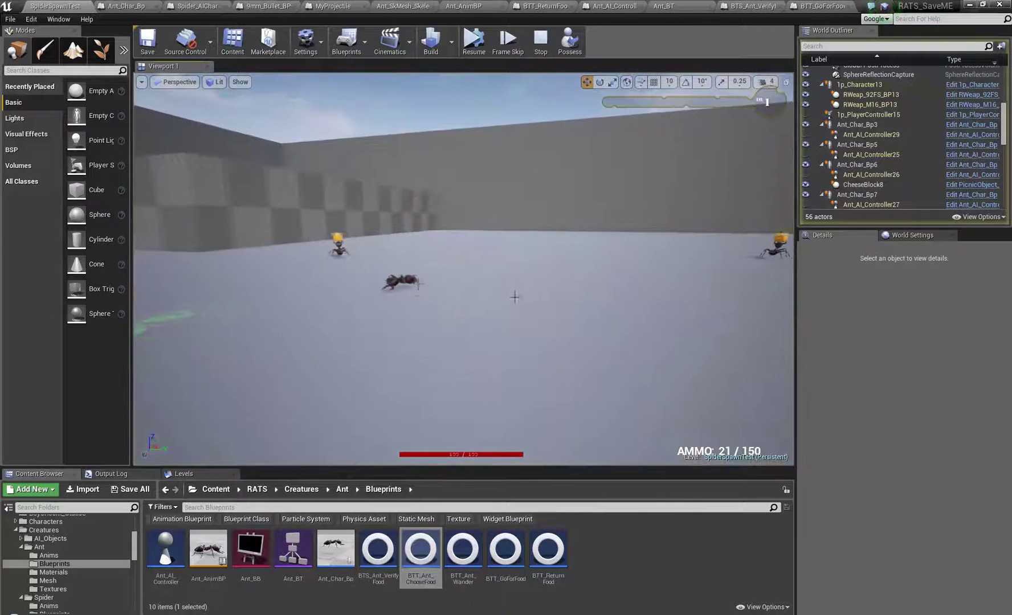
Select the ant Ant_Char_Bp3 in the paused level and examine its branches in the Ant_BT behavior tree.
{"action": "left_click", "coordinate": [404, 279]}
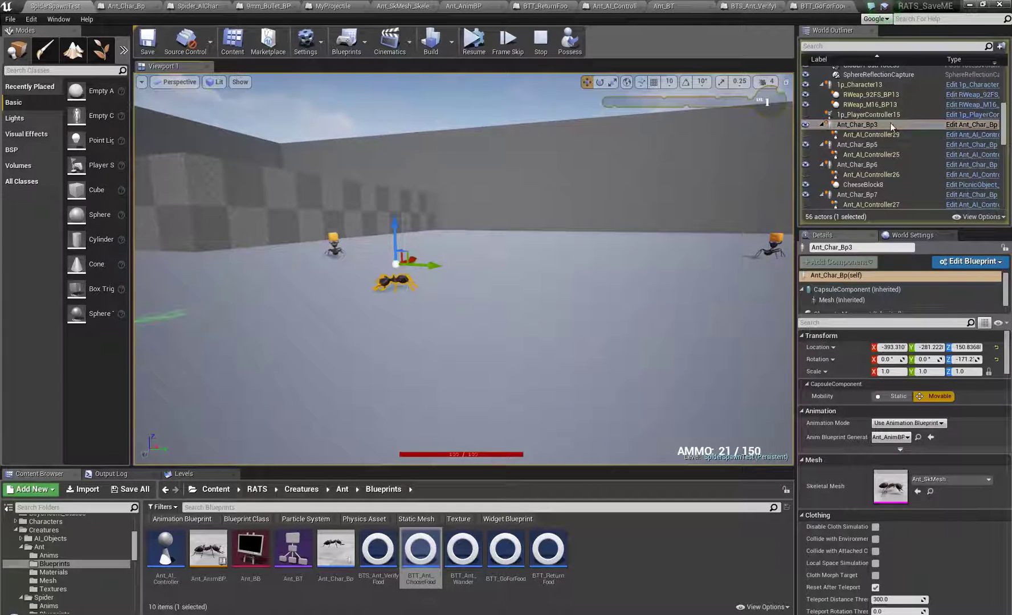
{"action": "left_click", "coordinate": [700, 8]}
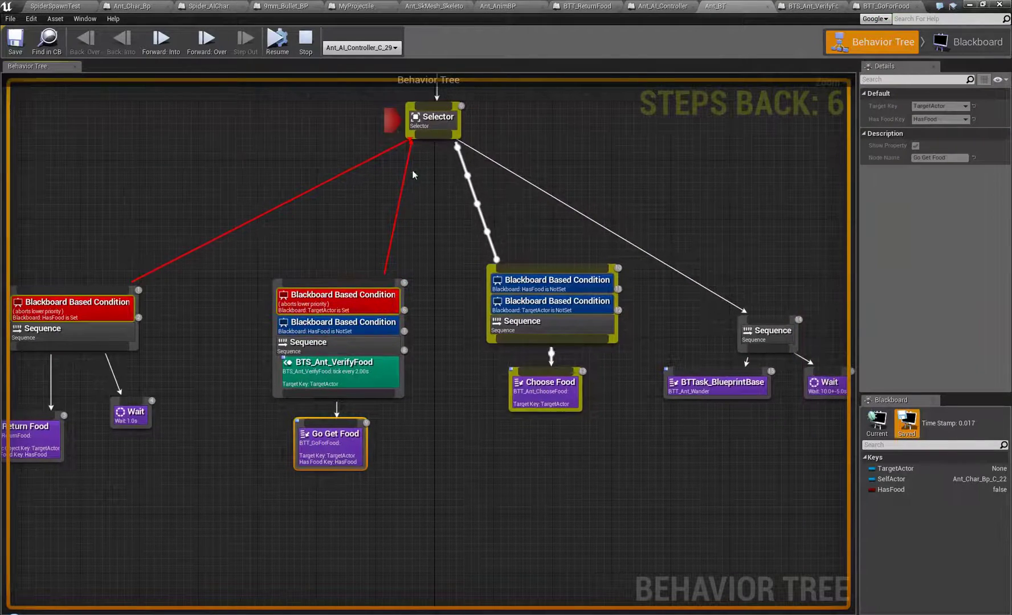
{"action": "right_click_drag", "start_coordinate": [402, 123], "coordinate": [213, 230]}
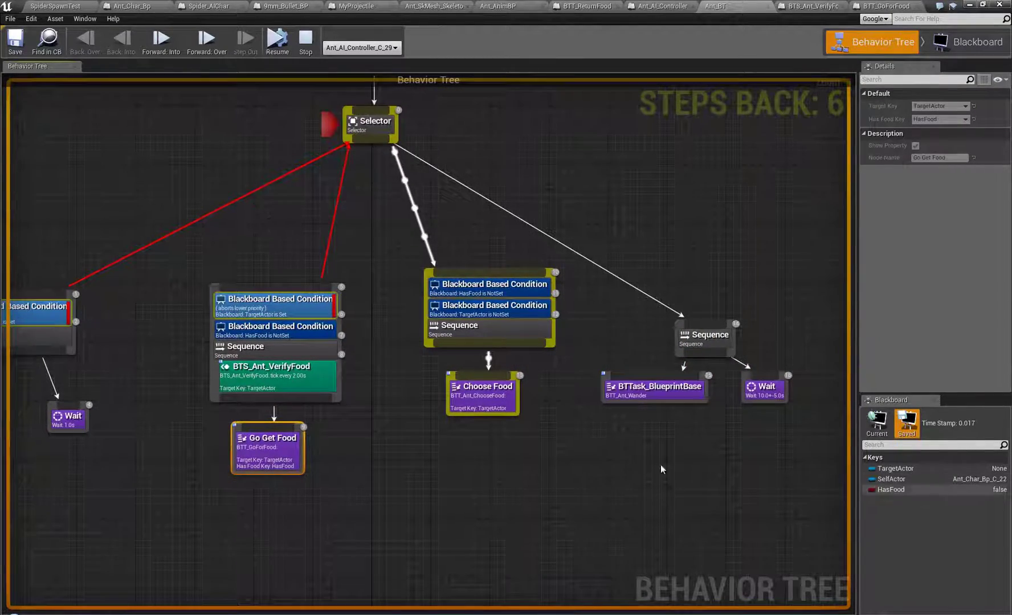
{"action": "right_click_drag", "start_coordinate": [356, 459], "coordinate": [696, 456]}
{"action": "right_click_drag", "start_coordinate": [818, 452], "coordinate": [253, 476]}
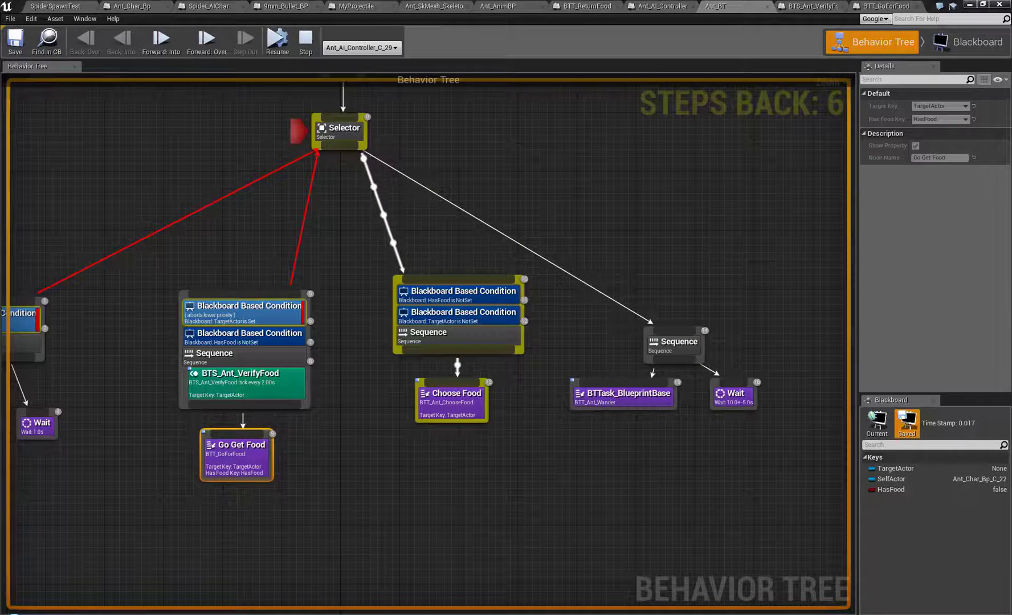
Open the Choose Food task's graph, advance the simulation by a frame, inspect the node flow and close the graph.
{"action": "double_click", "coordinate": [451, 394]}
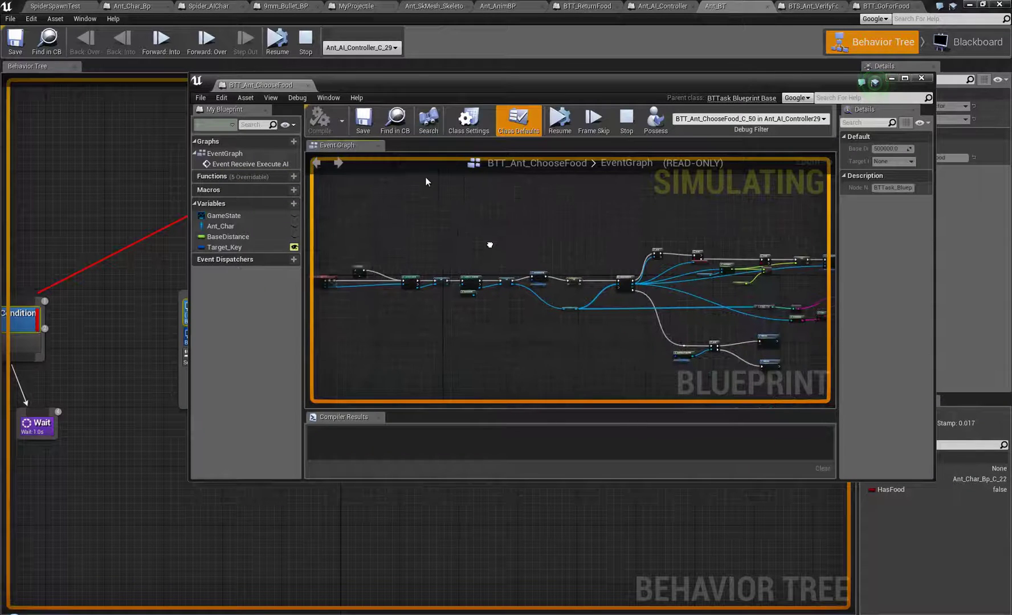
{"action": "scroll", "coordinate": [425, 182], "scroll_direction": "down", "scroll_amount": 2}
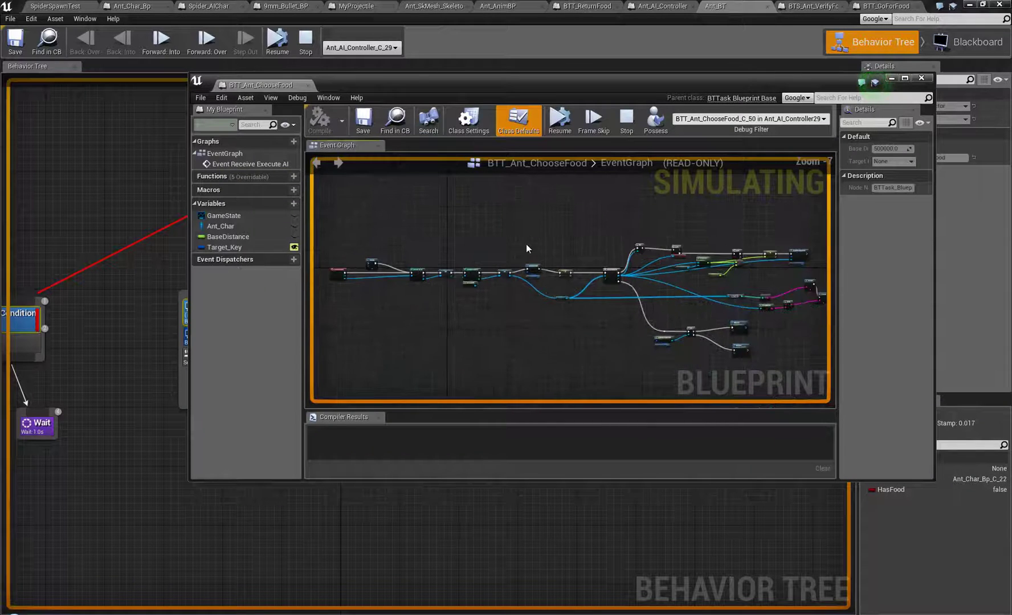
{"action": "left_click", "coordinate": [598, 122]}
{"action": "right_click_drag", "start_coordinate": [416, 228], "coordinate": [441, 232]}
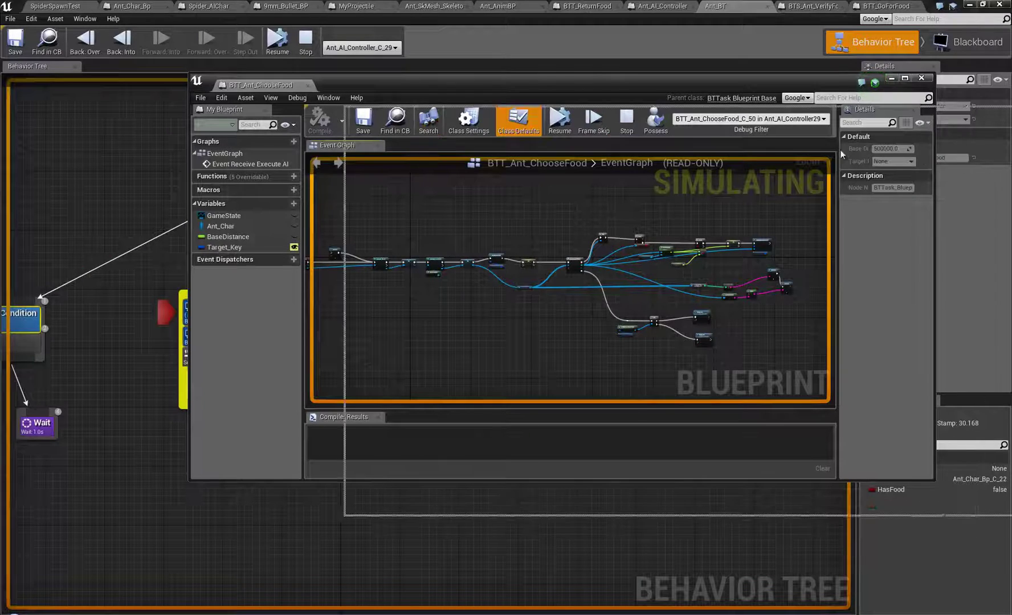
{"action": "left_click", "coordinate": [921, 78]}
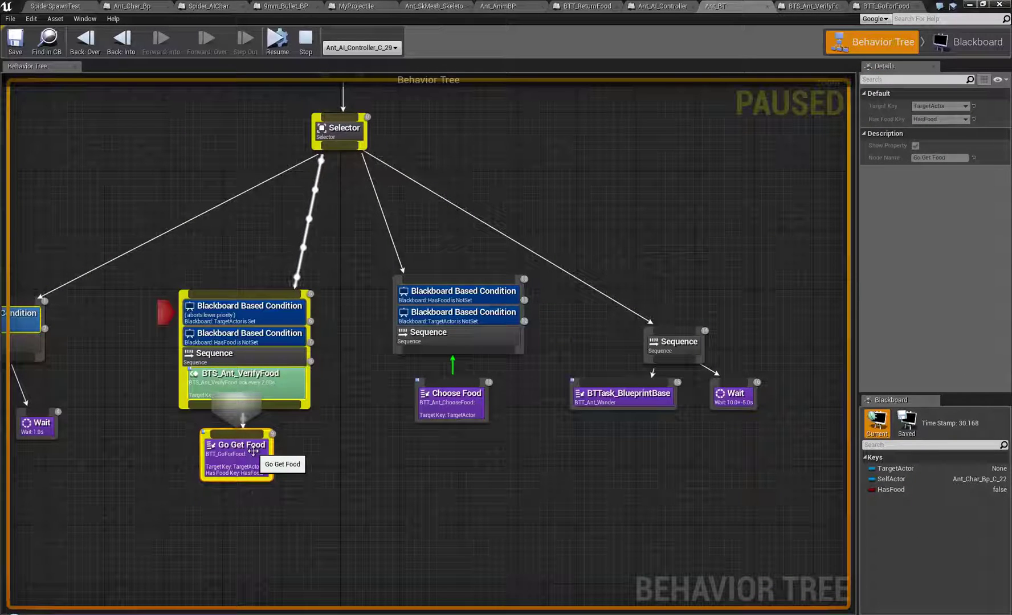
Resume and pause the simulation repeatedly to watch which Ant_BT branch stays active, and leave it running.
{"action": "mouse_move", "coordinate": [179, 313]}
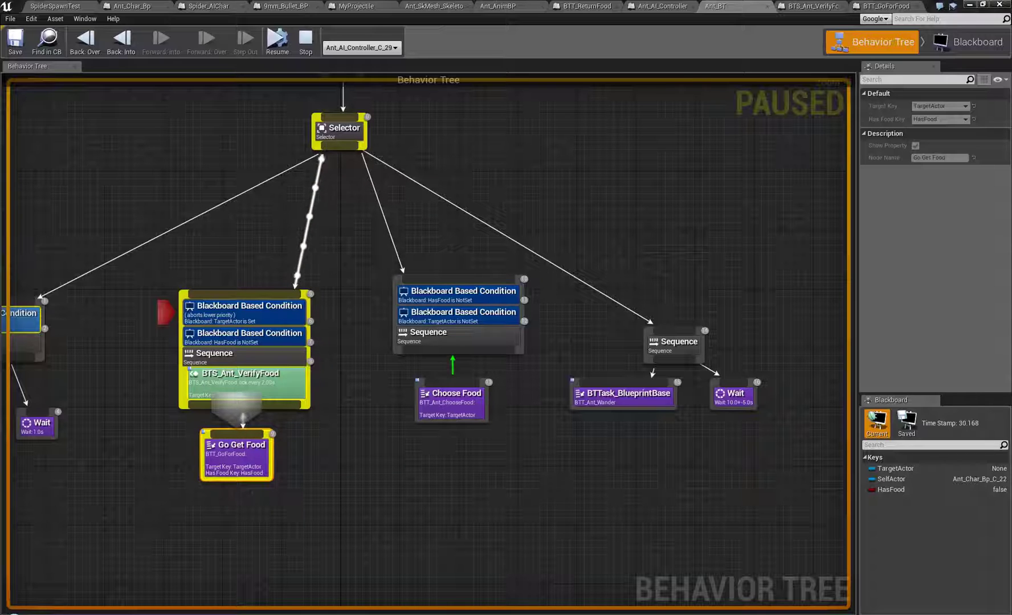
{"action": "left_click", "coordinate": [277, 41]}
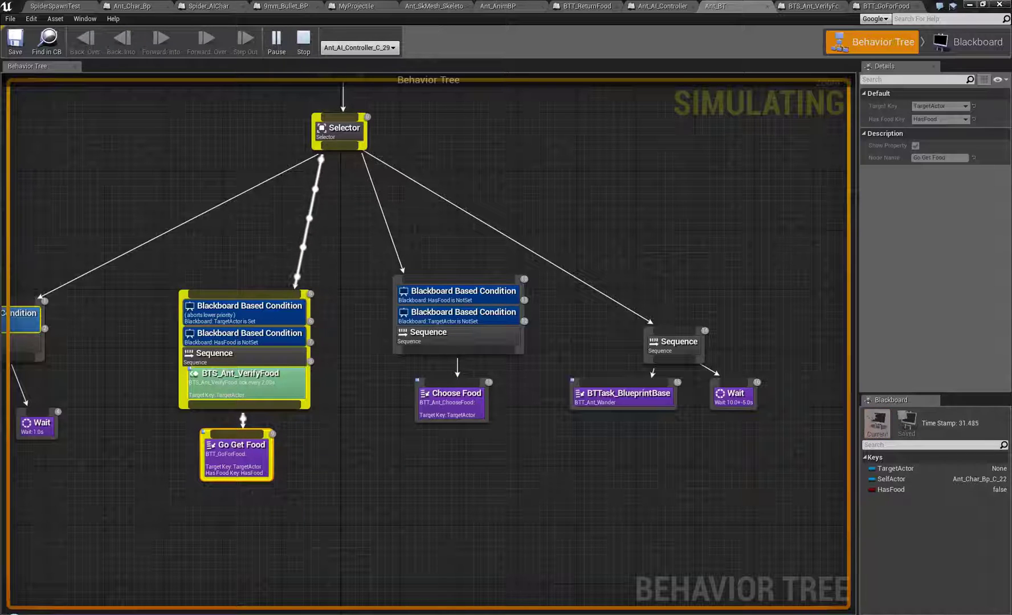
{"action": "left_click", "coordinate": [277, 42]}
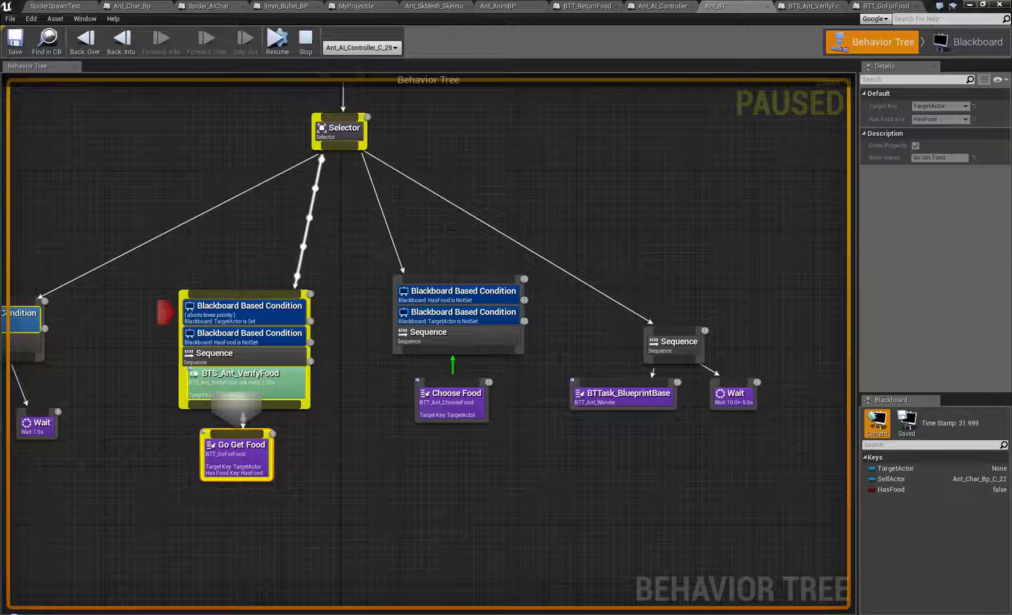
{"action": "left_click", "coordinate": [277, 41]}
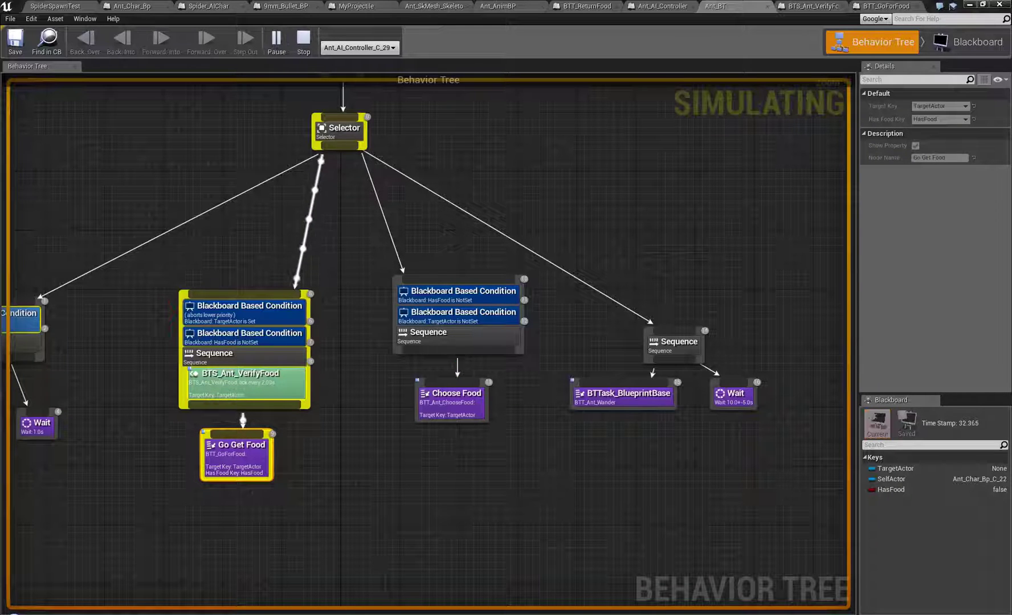
{"action": "left_click", "coordinate": [277, 41]}
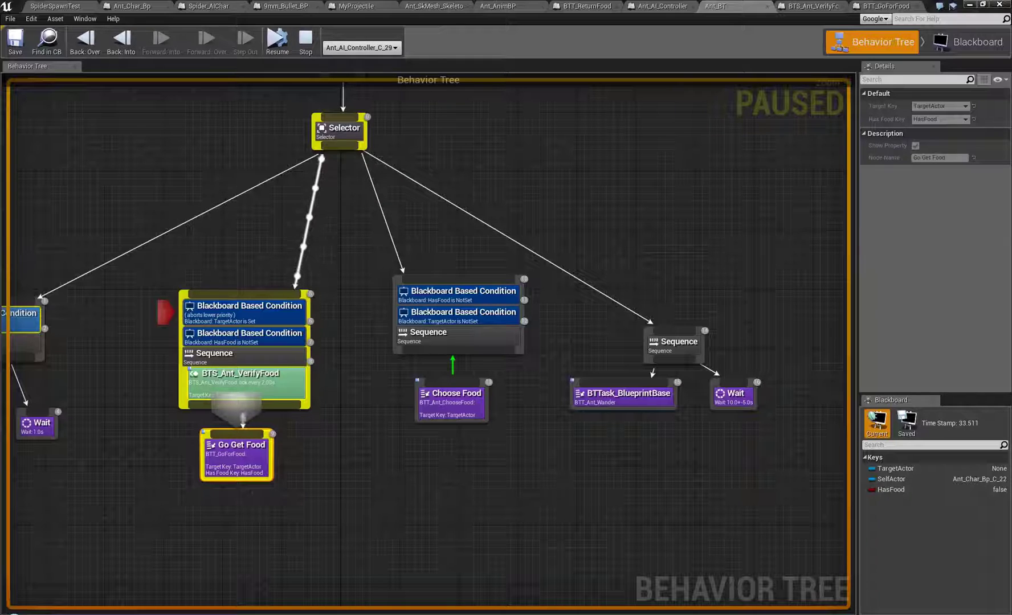
{"action": "left_click", "coordinate": [277, 42]}
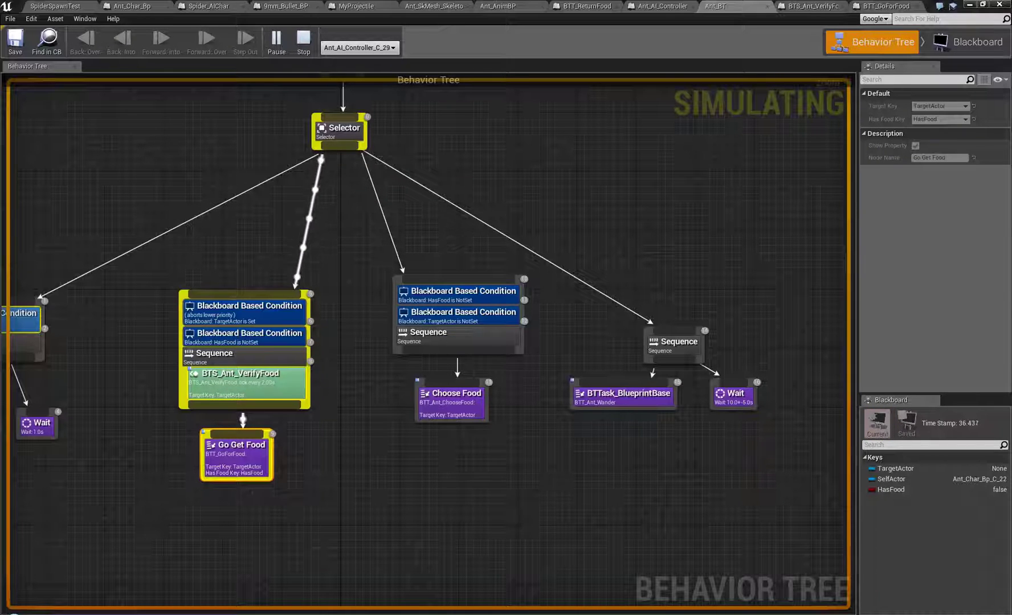
Open the BTS_Ant_VerifyFood service, debug its BTS_Ant_VerifyFood_C_8 instance in Ant_AI_Controller29, and trace the execution flow.
{"action": "left_click", "coordinate": [277, 384]}
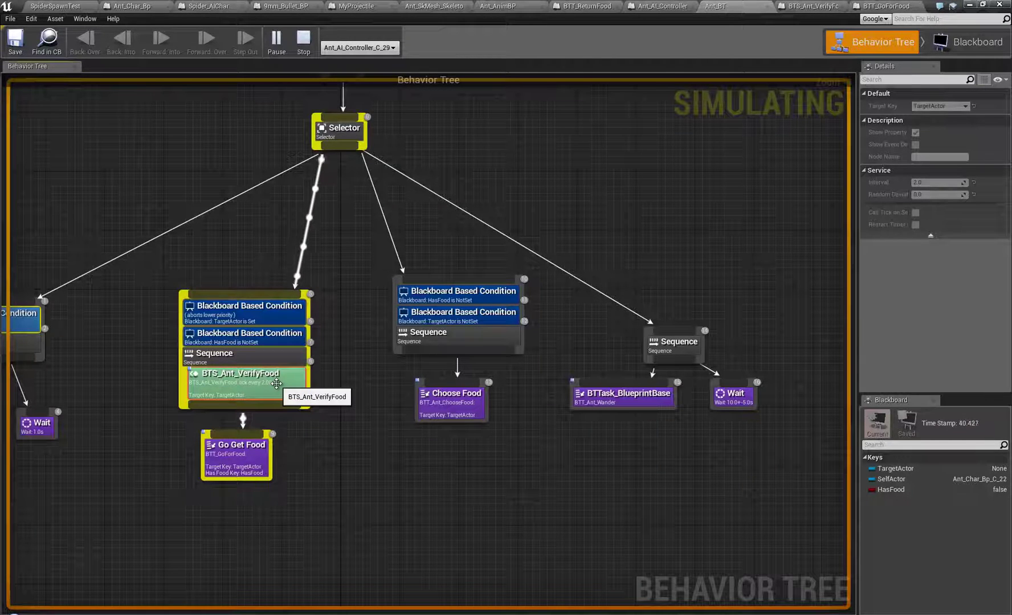
{"action": "double_click", "coordinate": [276, 384]}
{"action": "scroll", "coordinate": [329, 353], "scroll_direction": "down", "scroll_amount": 5}
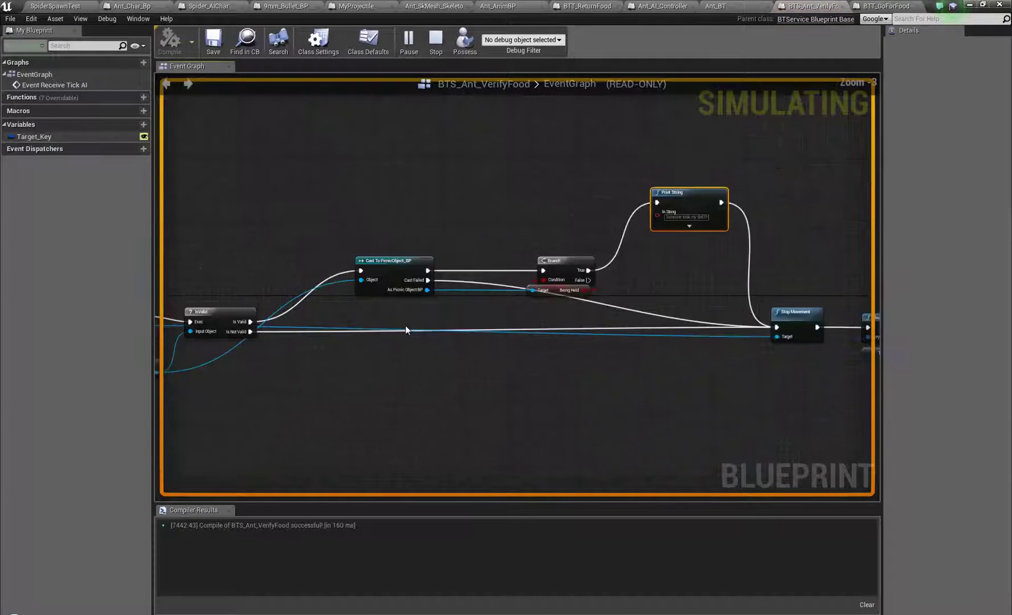
{"action": "left_click", "coordinate": [549, 39]}
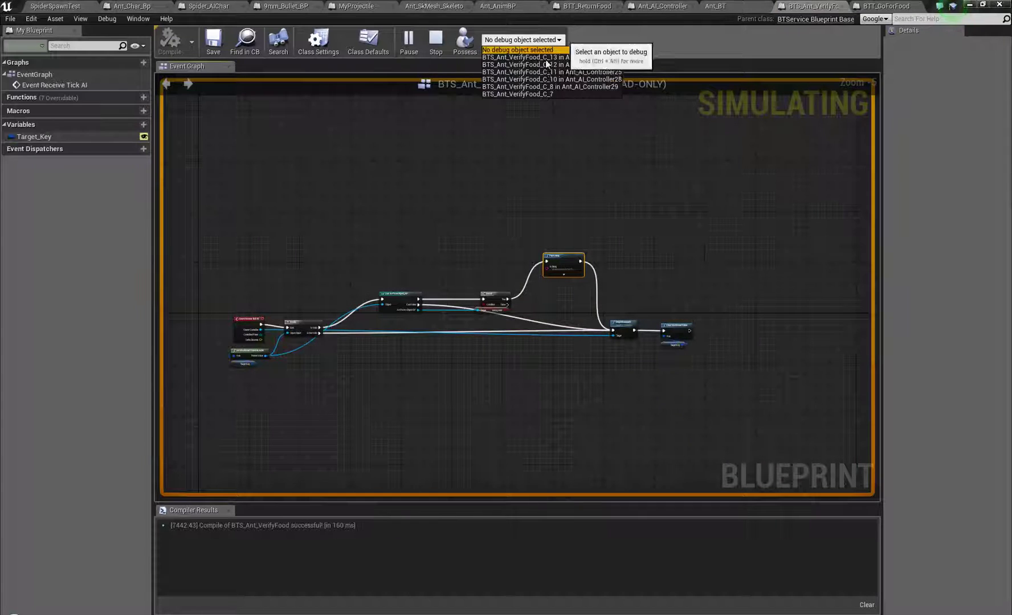
{"action": "left_click", "coordinate": [610, 88]}
{"action": "scroll", "coordinate": [435, 294], "scroll_direction": "up", "scroll_amount": 3}
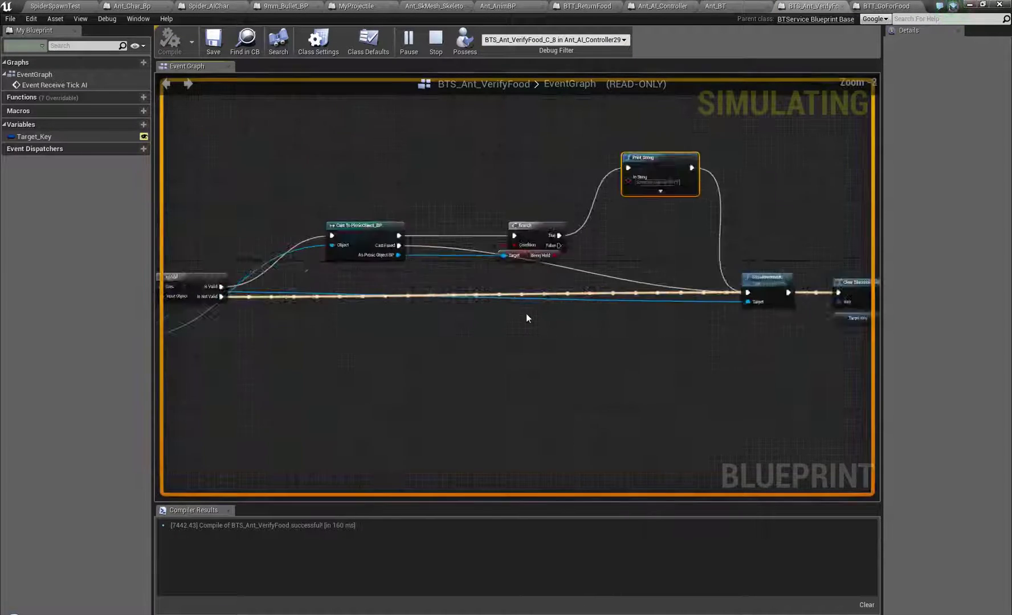
{"action": "right_click_drag", "start_coordinate": [332, 334], "coordinate": [305, 331]}
{"action": "right_click_drag", "start_coordinate": [173, 345], "coordinate": [956, 357]}
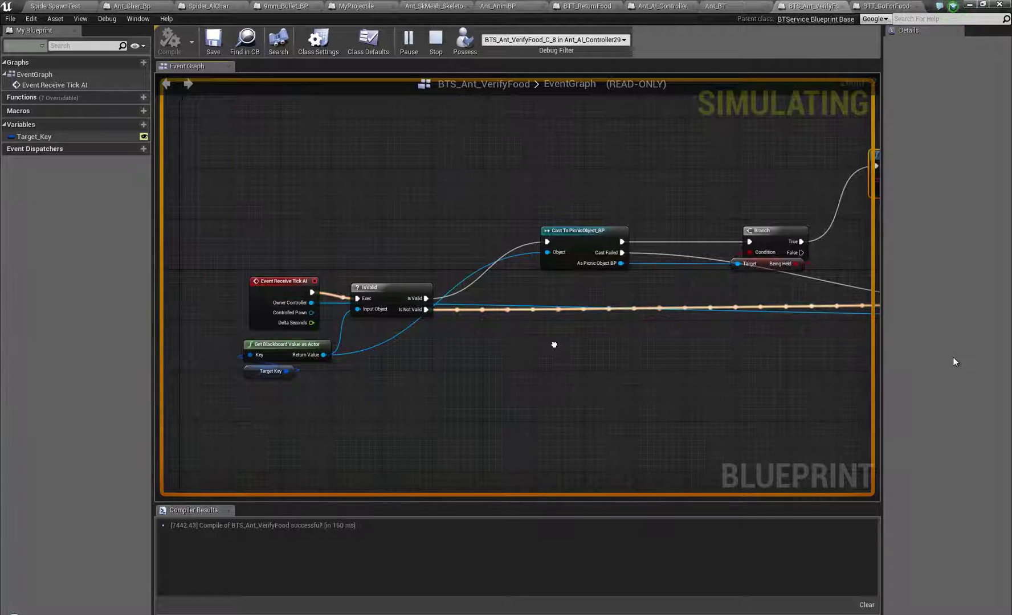
{"action": "right_click_drag", "start_coordinate": [953, 358], "coordinate": [220, 364]}
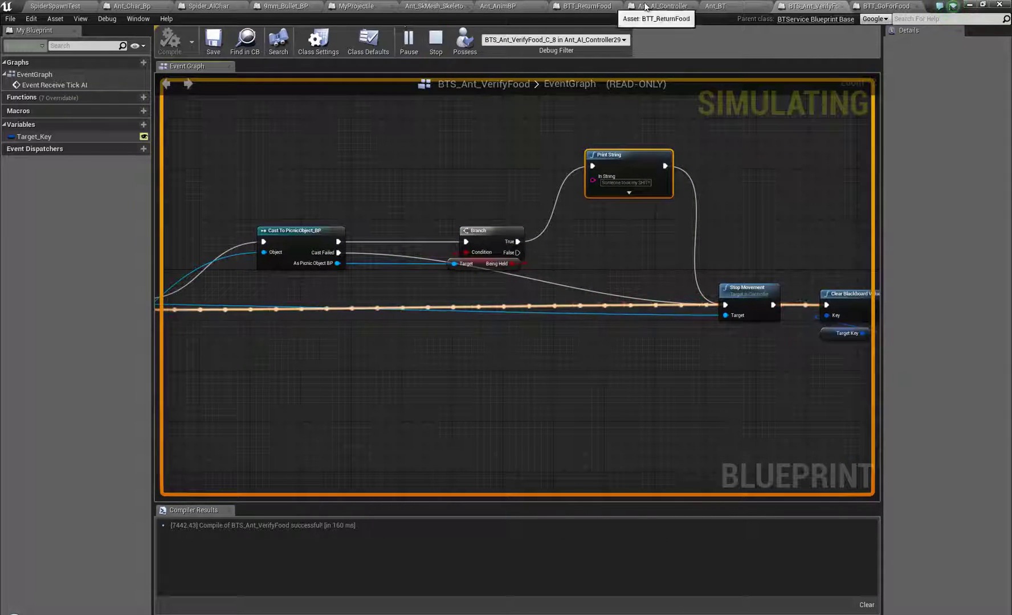
Return to Ant_BT and inspect the Go Get Food task with its VerifyFood service and the HasFood condition above it.
{"action": "left_click", "coordinate": [720, 10]}
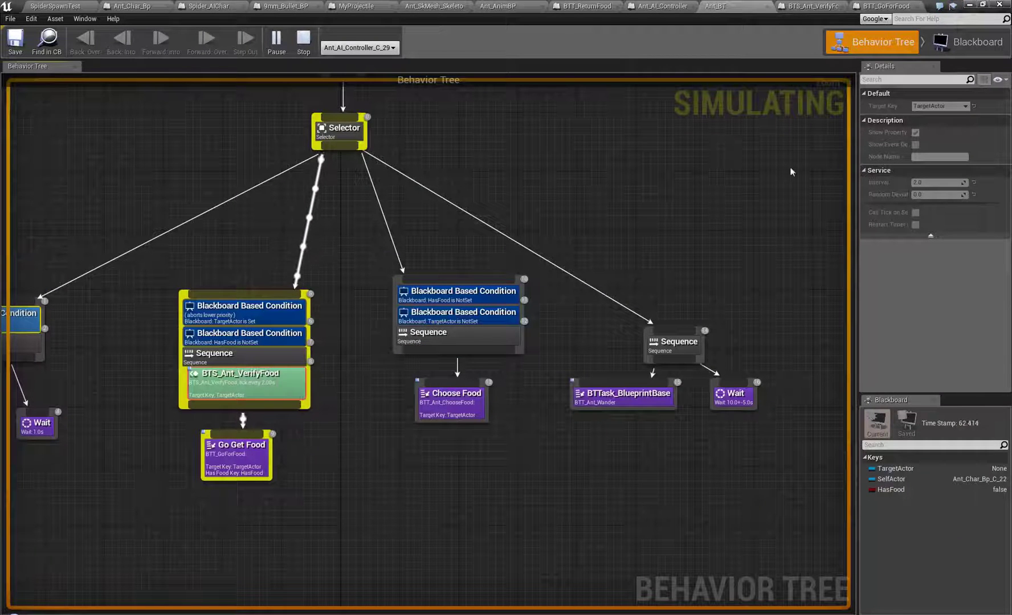
{"action": "left_click", "coordinate": [252, 459]}
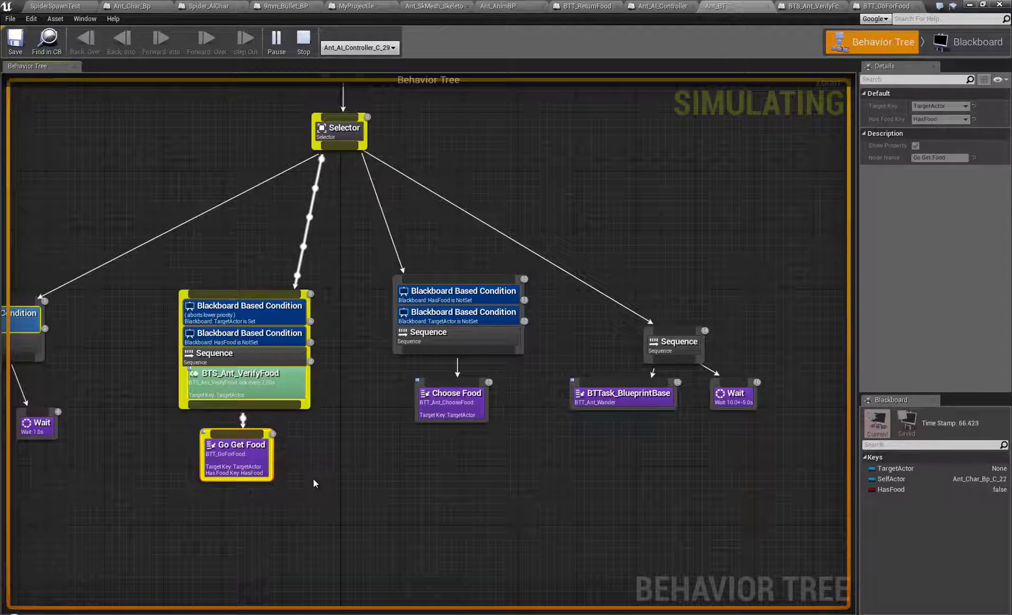
{"action": "right_click_drag", "start_coordinate": [313, 483], "coordinate": [430, 458]}
{"action": "left_click", "coordinate": [389, 368]}
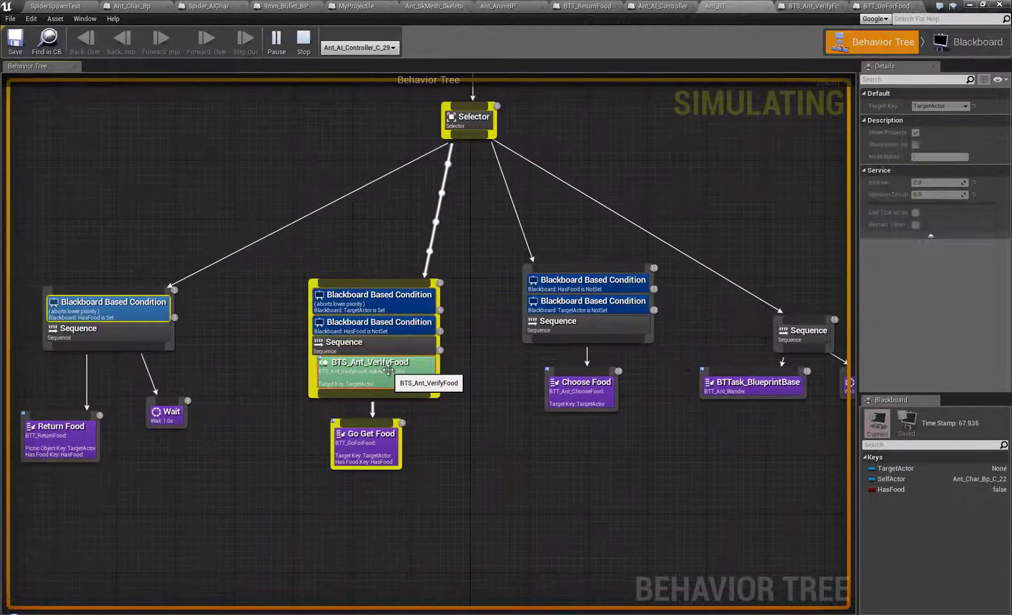
{"action": "left_click", "coordinate": [397, 299]}
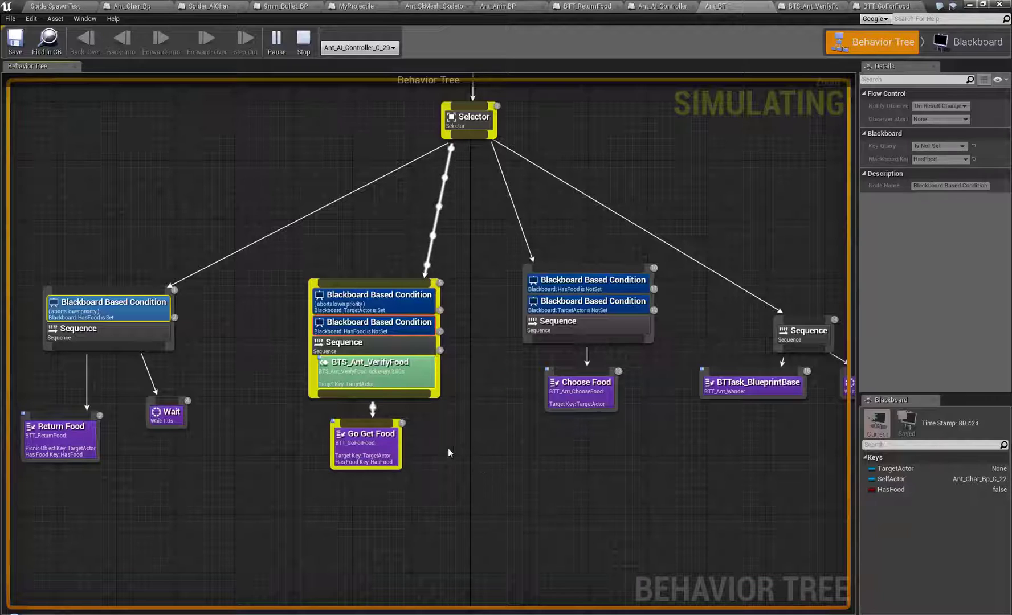
Open the Go Get Food task's graph and follow it from the validity check to the Being Held Branch.
{"action": "left_click", "coordinate": [356, 451]}
{"action": "double_click", "coordinate": [385, 454]}
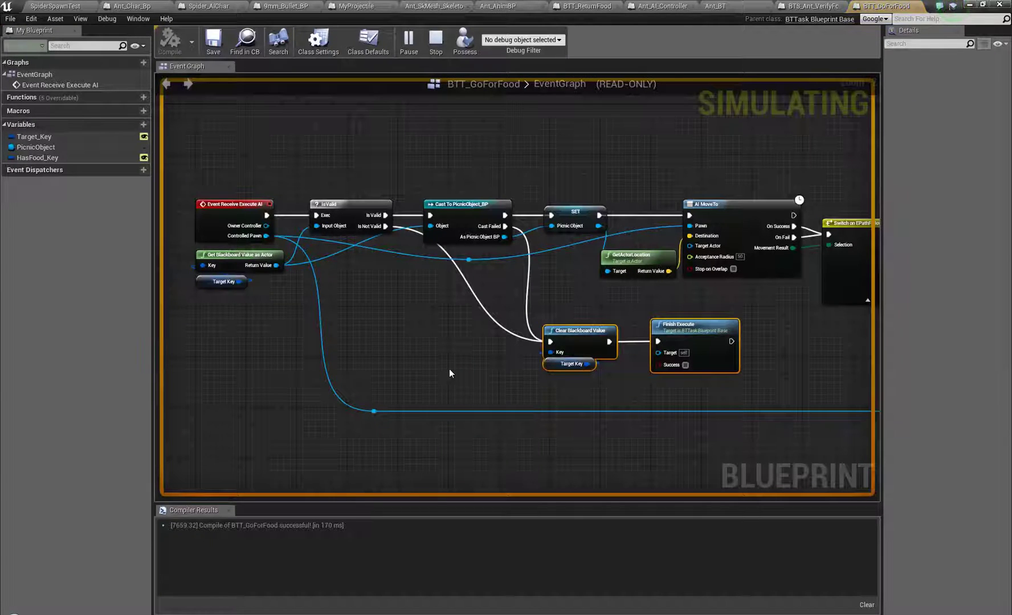
{"action": "right_click_drag", "start_coordinate": [450, 371], "coordinate": [359, 369]}
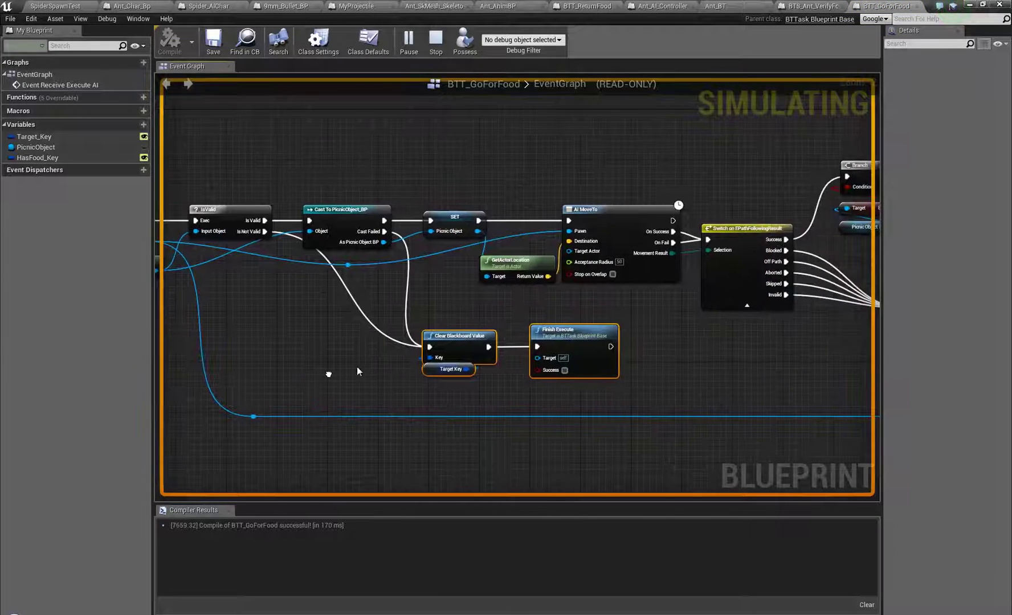
{"action": "right_click_drag", "start_coordinate": [743, 362], "coordinate": [343, 386]}
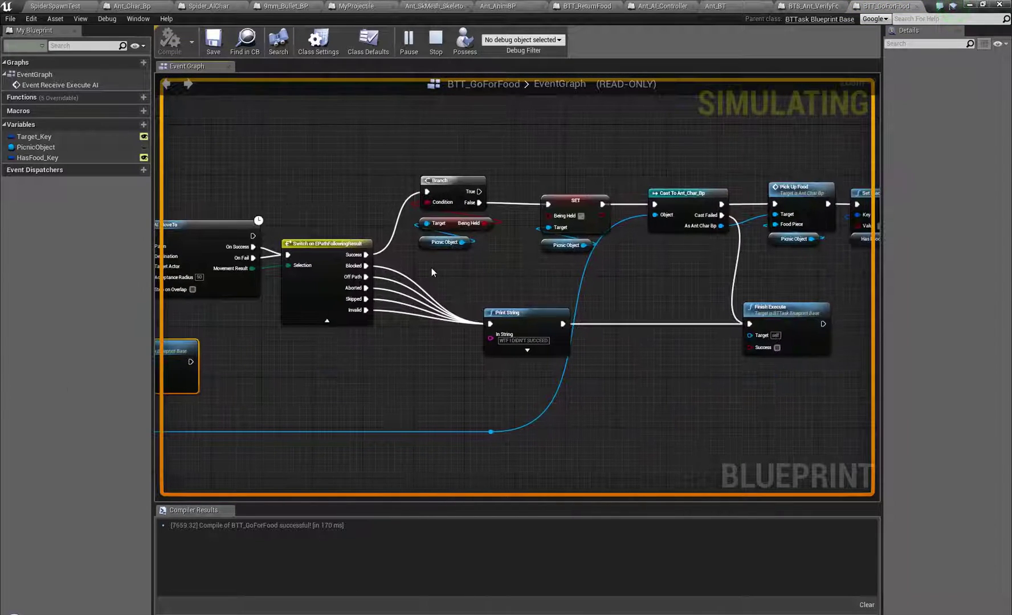
Stop the simulation and connect a copy of the unsuccessful Finish Execute node to the True output of the Being Held Branch.
{"action": "left_click_drag", "start_coordinate": [431, 268], "coordinate": [462, 144]}
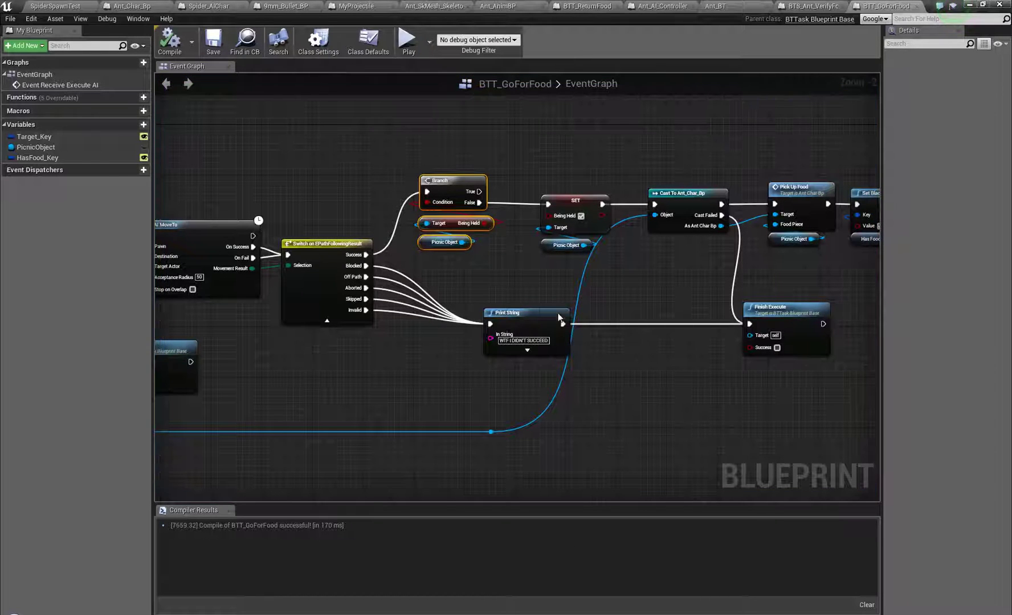
{"action": "left_click", "coordinate": [783, 350]}
{"action": "key", "text": "ctrl+c"}
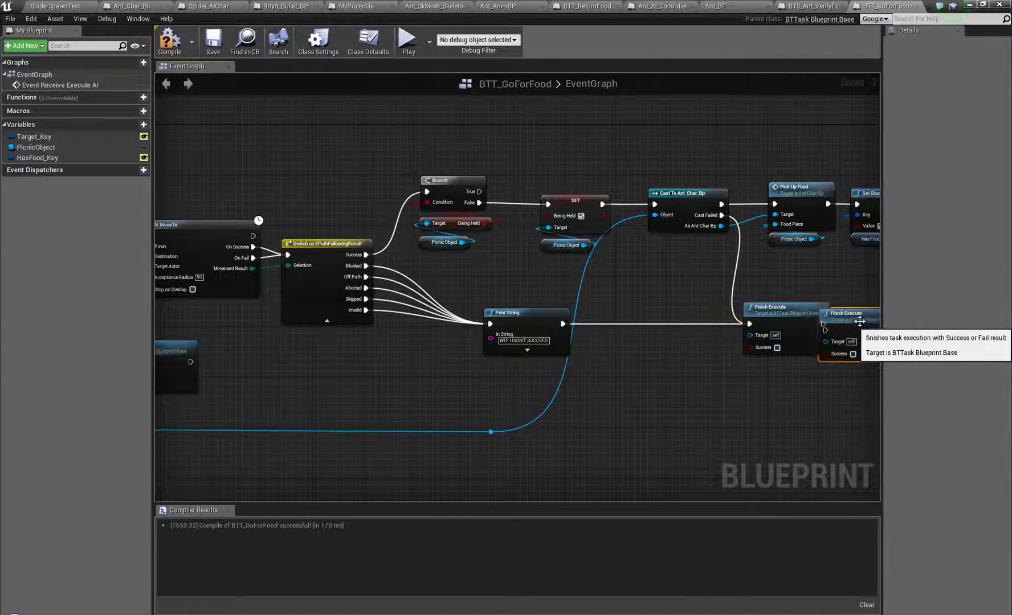
{"action": "key", "text": "ctrl+v"}
{"action": "left_click_drag", "start_coordinate": [570, 137], "coordinate": [564, 130]}
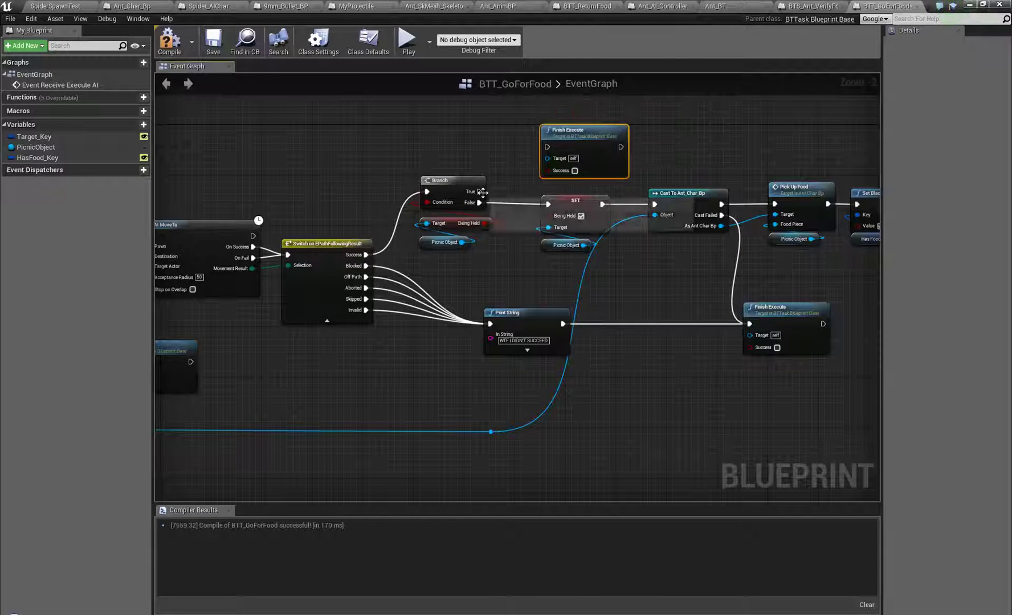
{"action": "left_click", "coordinate": [477, 191]}
{"action": "left_click_drag", "start_coordinate": [477, 192], "coordinate": [547, 147]}
Check the remaining Finish Execute nodes in BTT_GoForFood and save the blueprint.
{"action": "right_click_drag", "start_coordinate": [712, 158], "coordinate": [438, 169]}
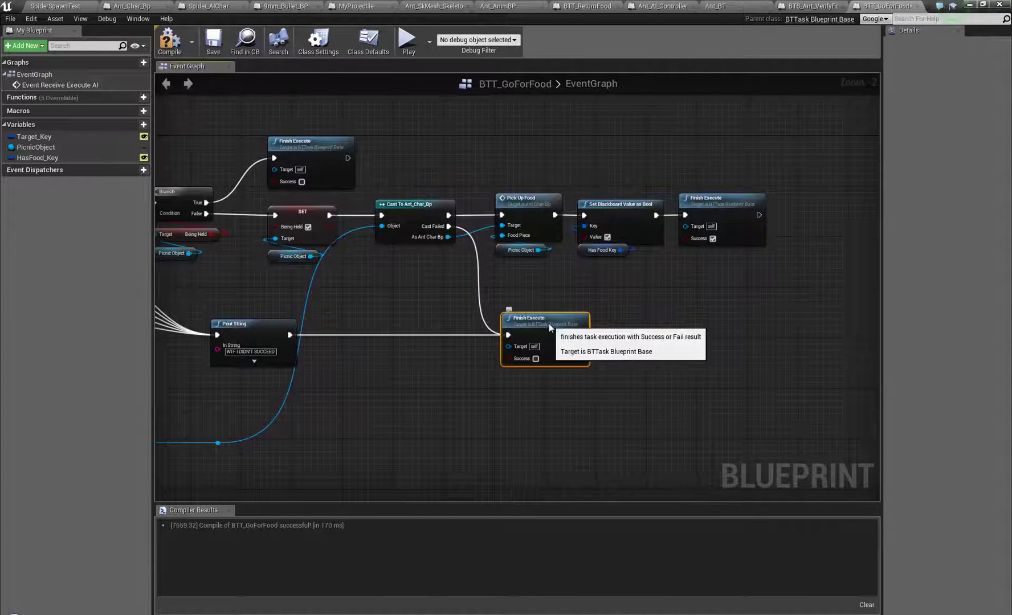
{"action": "right_click_drag", "start_coordinate": [548, 323], "coordinate": [690, 351]}
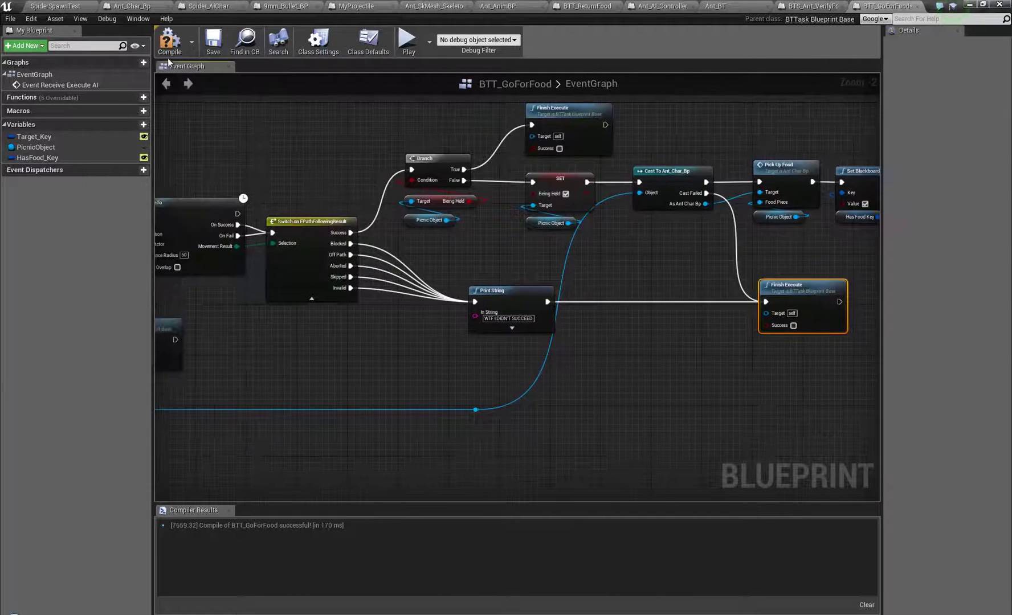
{"action": "left_click", "coordinate": [213, 43]}
Return to the SpiderSpawnTest level, view the ants and cheese from farther back, and play the level.
{"action": "left_click", "coordinate": [55, 6]}
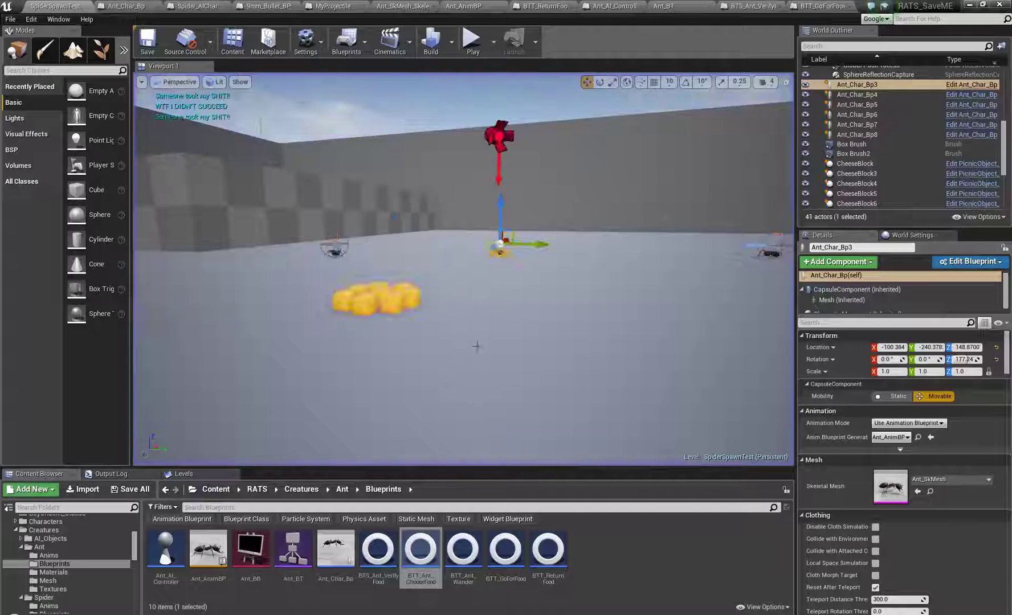
{"action": "right_click_drag", "start_coordinate": [477, 346], "coordinate": [383, 354]}
{"action": "key", "text": "s"}
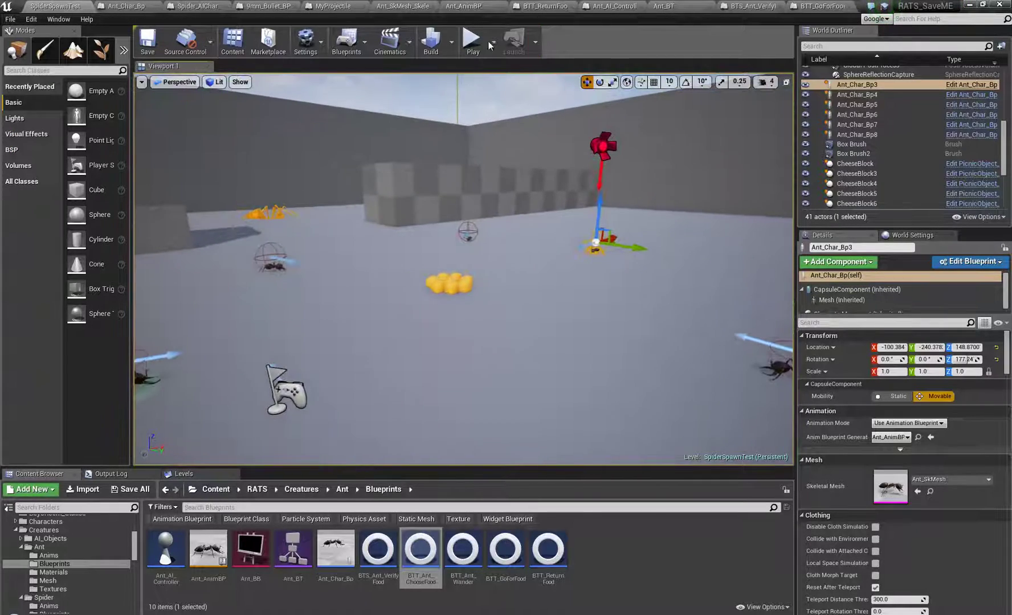
{"action": "left_click", "coordinate": [493, 42]}
{"action": "left_click", "coordinate": [472, 40]}
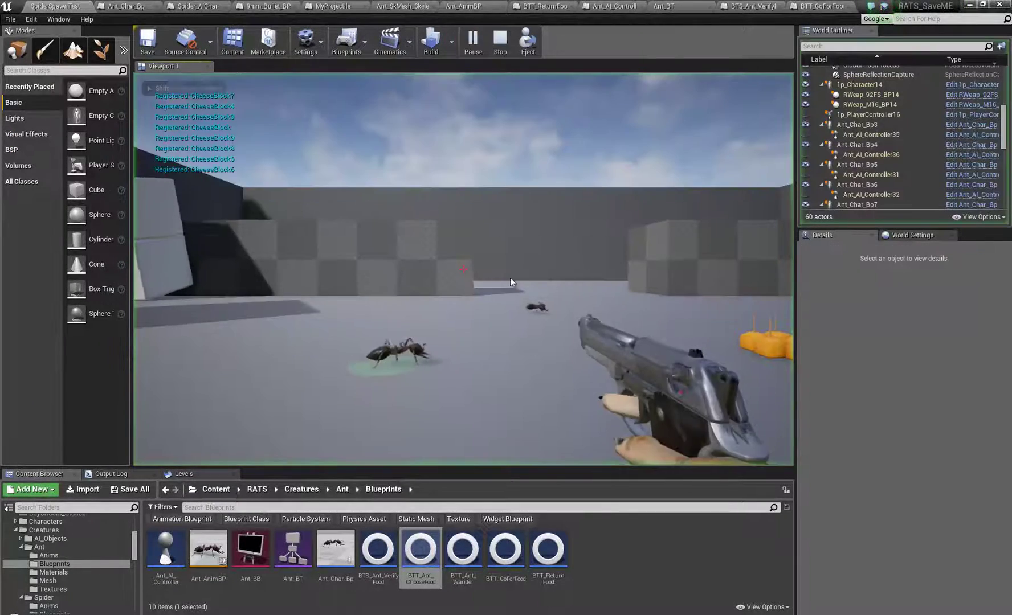
Approach the cheese pile with the rifle and shoot at ants carrying cheese to test their behaviour.
{"action": "key", "text": "w"}
{"action": "key", "text": "2"}
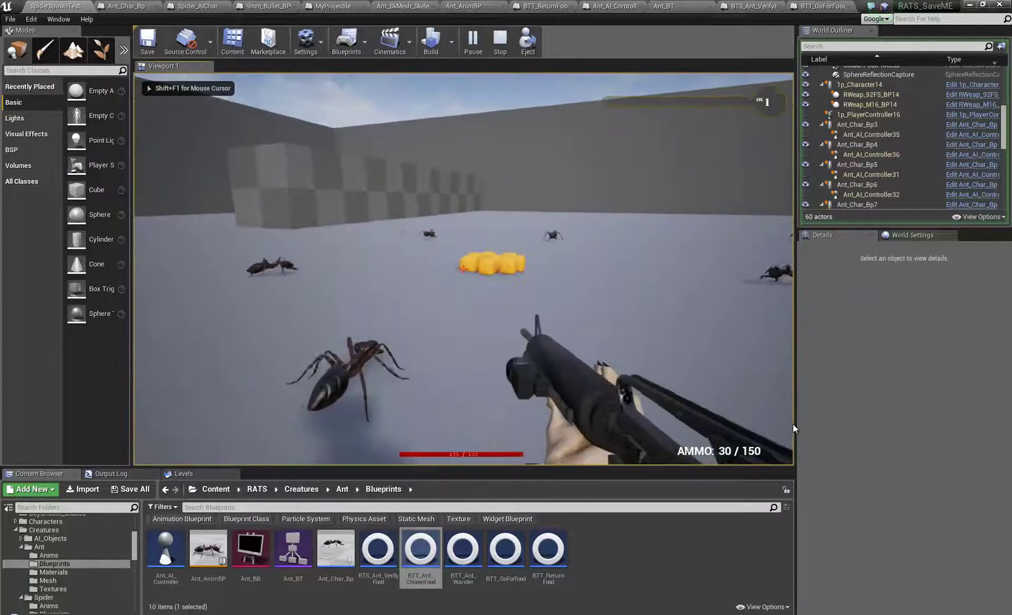
{"action": "key", "text": "w"}
{"action": "key", "text": "a"}
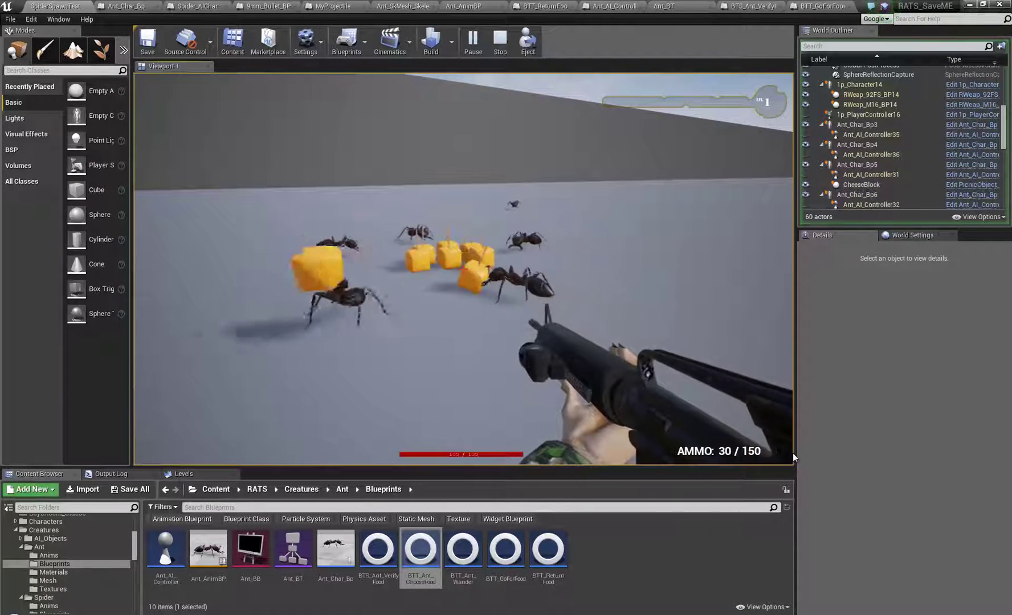
{"action": "left_click", "coordinate": [792, 461]}
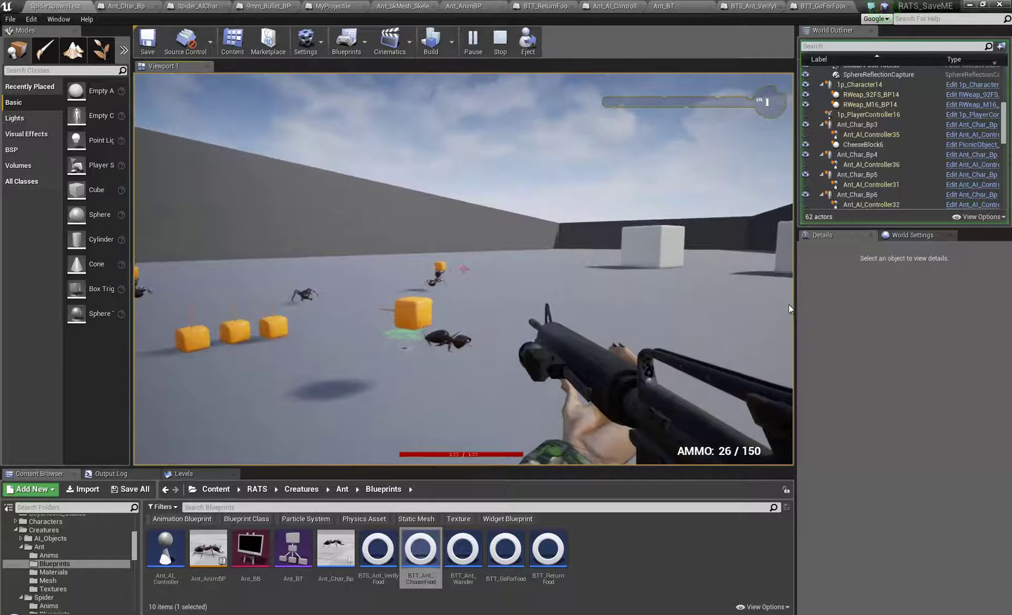
{"action": "left_click", "coordinate": [783, 304]}
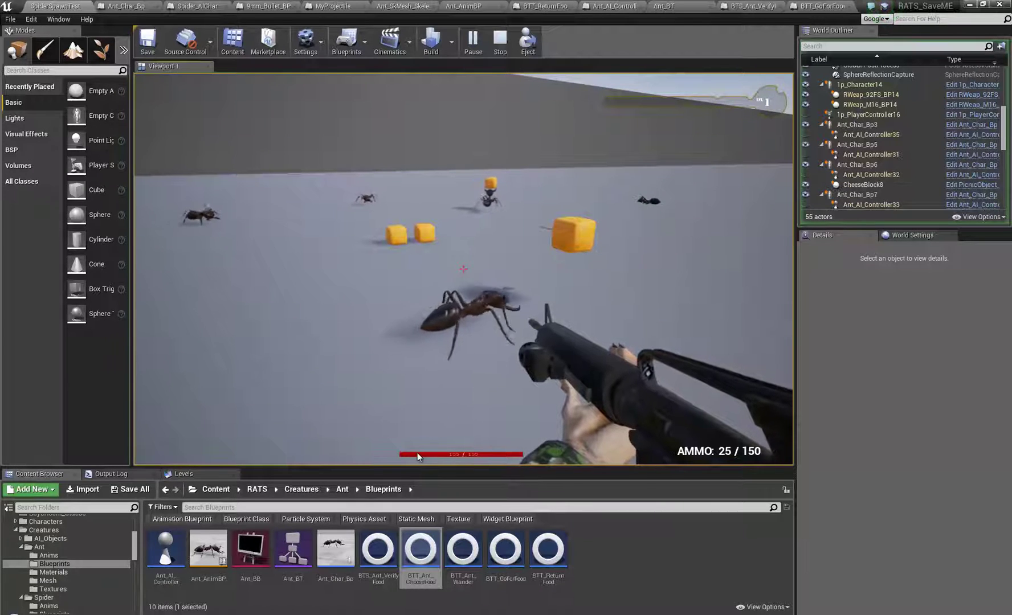
{"action": "left_click", "coordinate": [235, 453]}
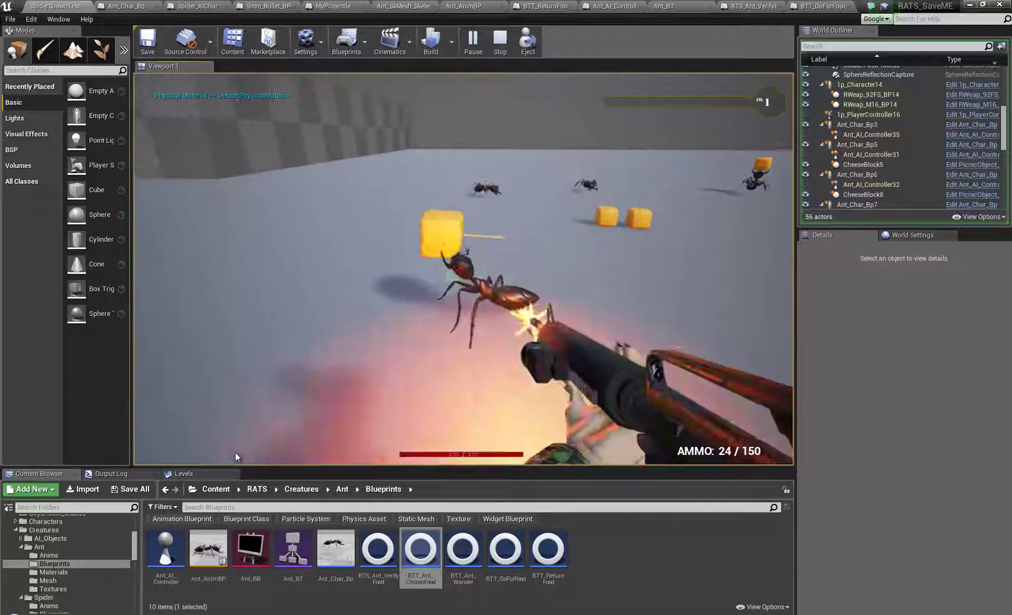
{"action": "left_click", "coordinate": [133, 440]}
{"action": "left_click", "coordinate": [133, 444]}
{"action": "left_click", "coordinate": [134, 451]}
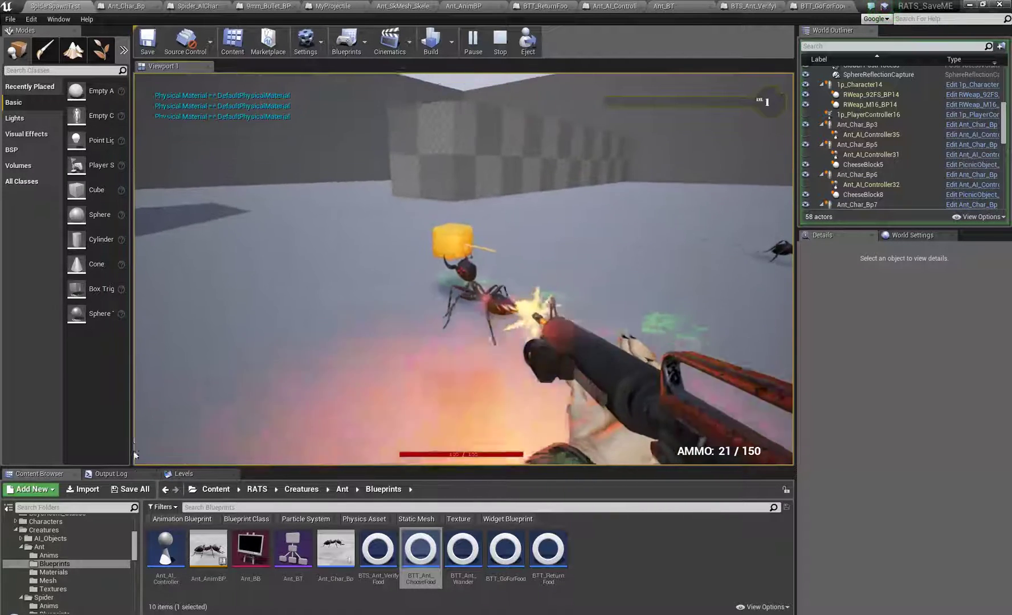
{"action": "left_click", "coordinate": [134, 452]}
{"action": "left_click", "coordinate": [133, 451]}
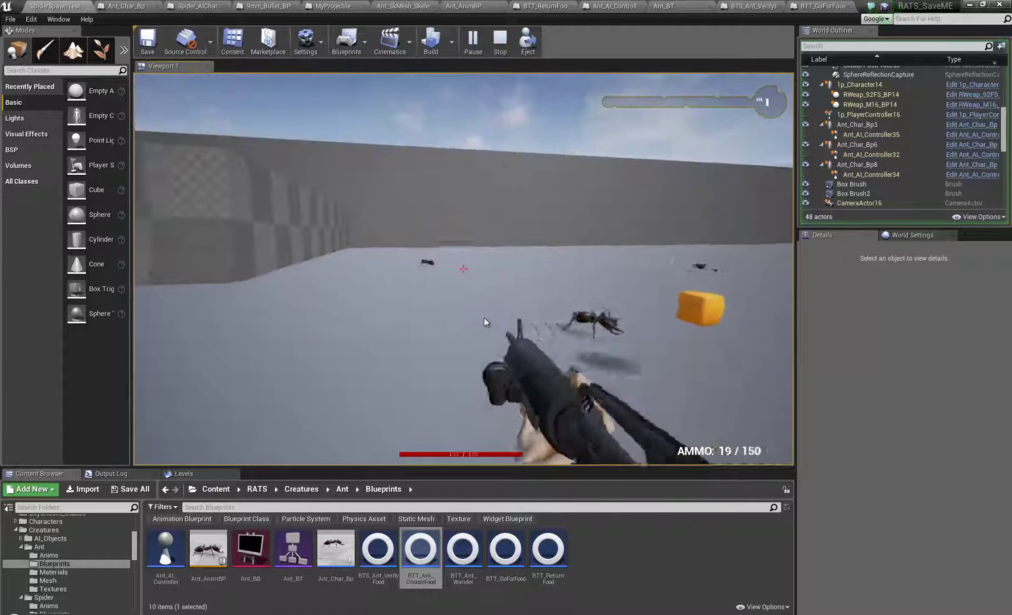
Shoot at the remaining cheese-carrying ants, reload the rifle, check how the ants react, and end the play session.
{"action": "left_click", "coordinate": [604, 368]}
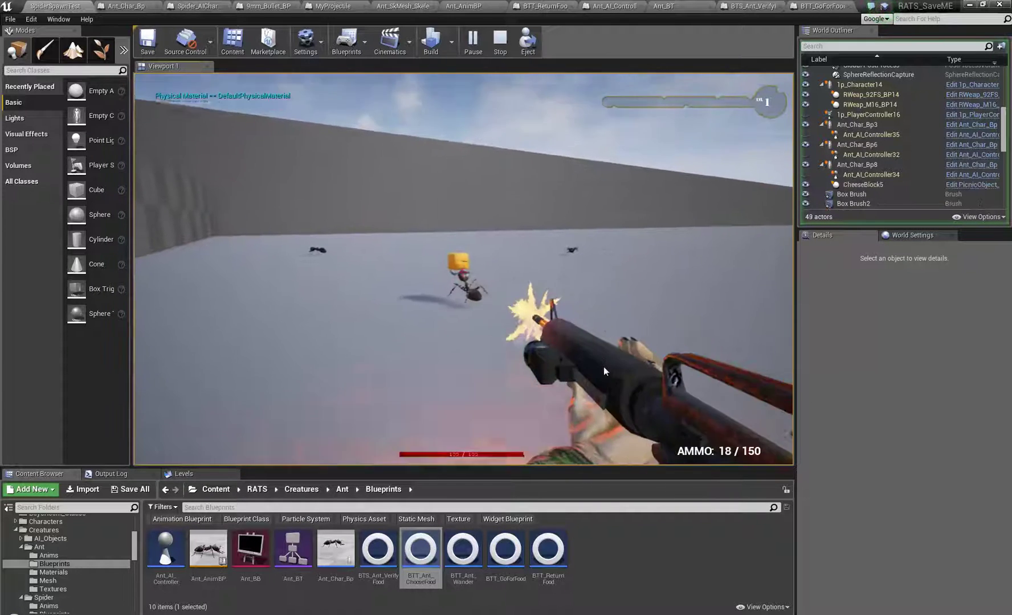
{"action": "left_click", "coordinate": [604, 366]}
{"action": "left_click", "coordinate": [597, 398]}
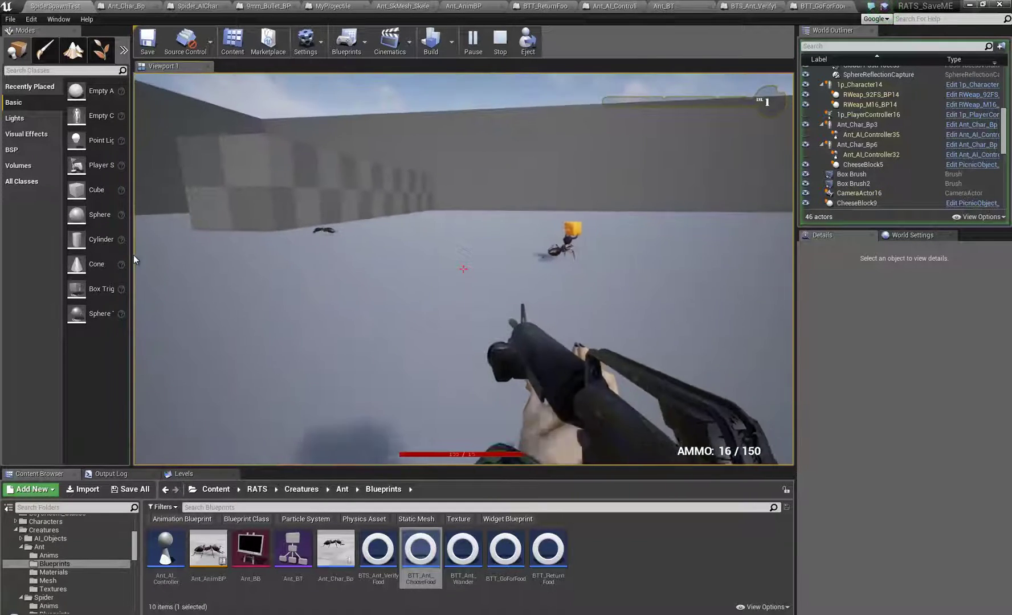
{"action": "left_click", "coordinate": [210, 221]}
{"action": "left_click", "coordinate": [224, 268]}
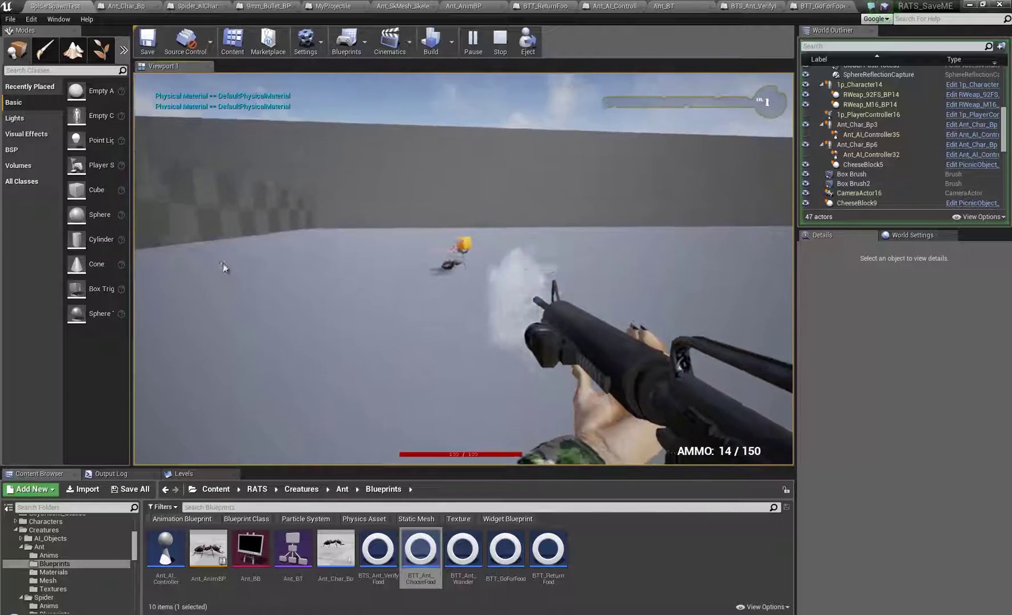
{"action": "left_click", "coordinate": [226, 264]}
{"action": "left_click_drag", "start_coordinate": [227, 264], "coordinate": [240, 347]}
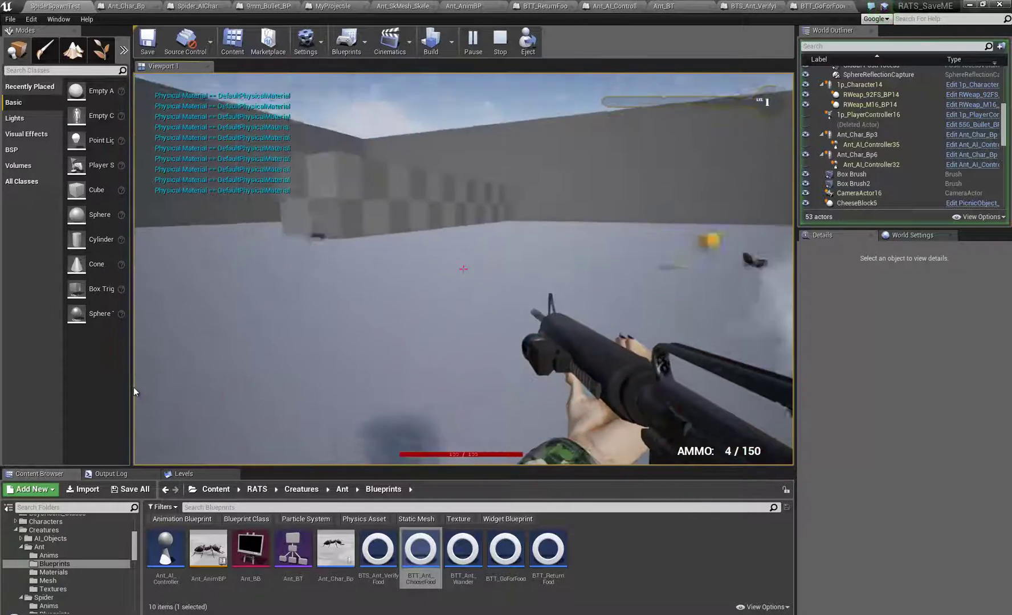
{"action": "key", "text": "r"}
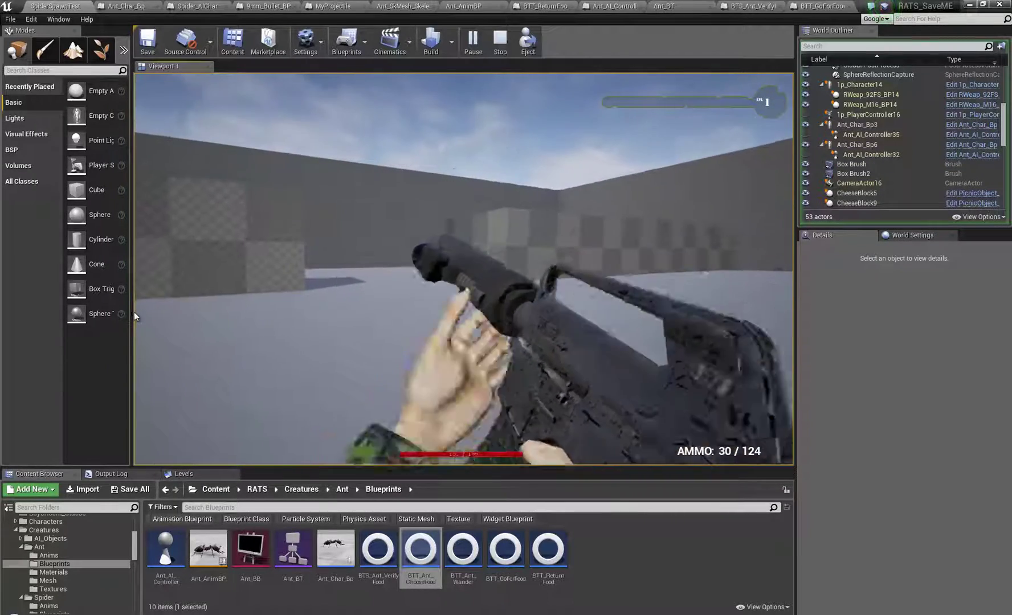
{"action": "left_click", "coordinate": [134, 315]}
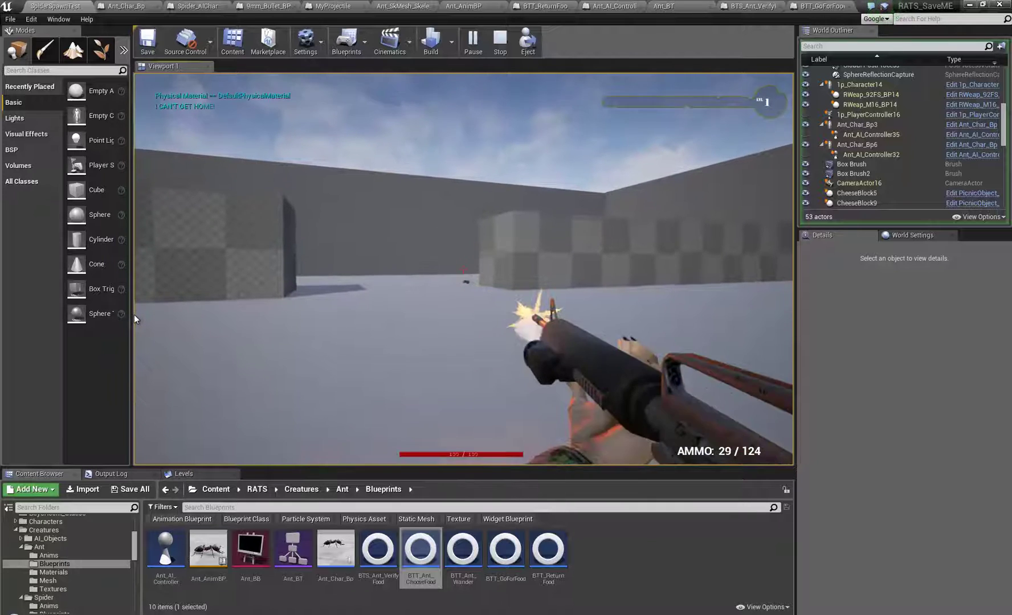
{"action": "left_click", "coordinate": [133, 314]}
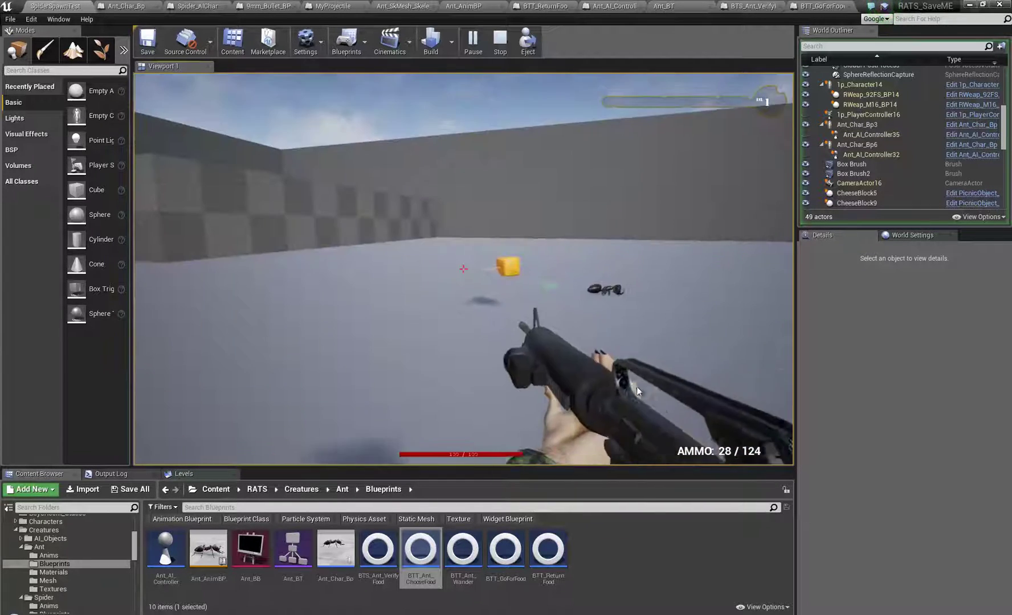
{"action": "key", "text": "Escape"}
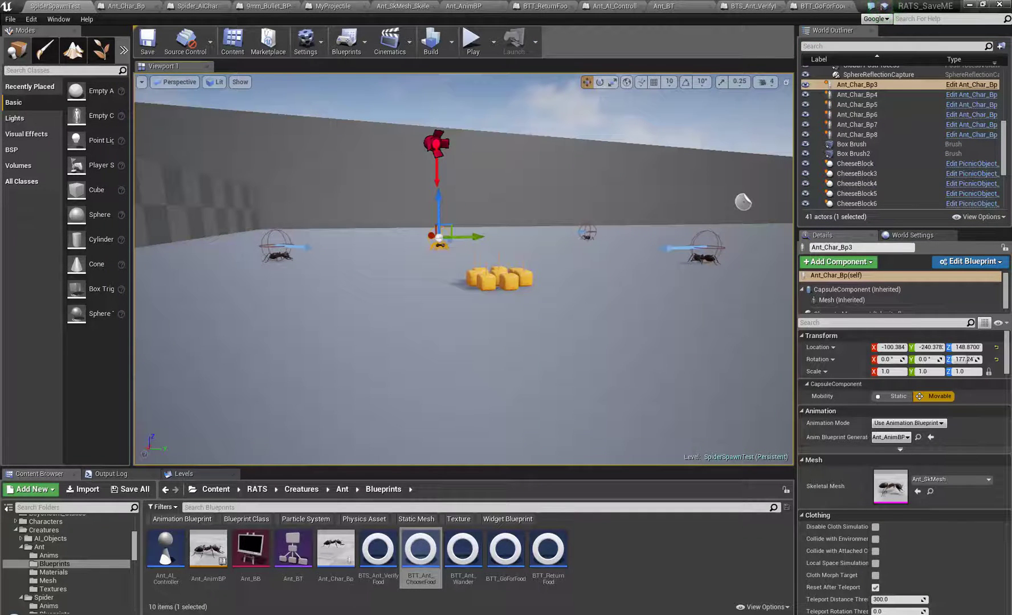
Open the selected ant's character blueprint and select the Has Food setter in the PickUpFood event chain.
{"action": "right_click_drag", "start_coordinate": [454, 276], "coordinate": [410, 276]}
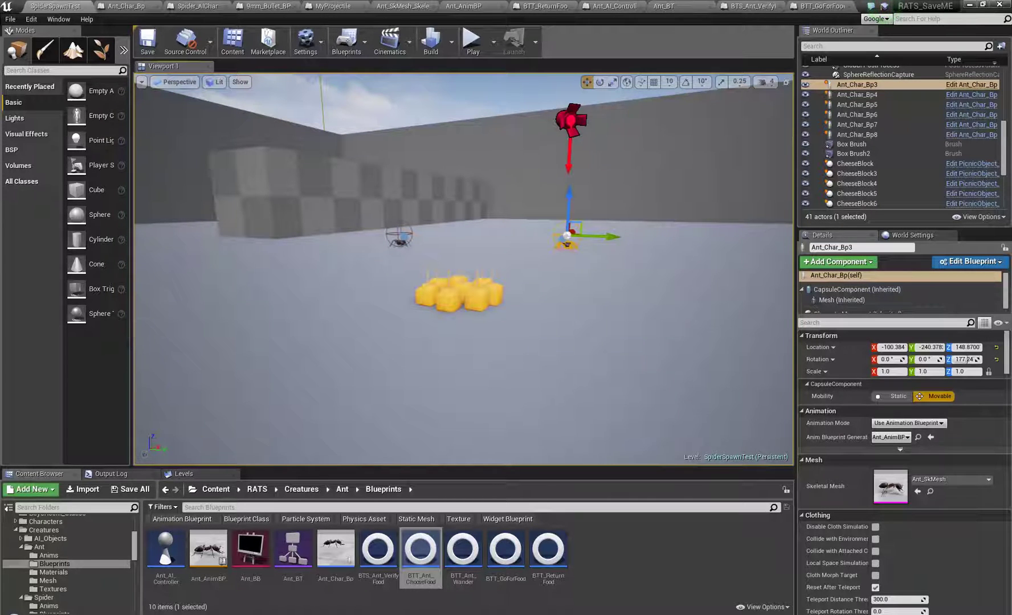
{"action": "key", "text": "ctrl+e"}
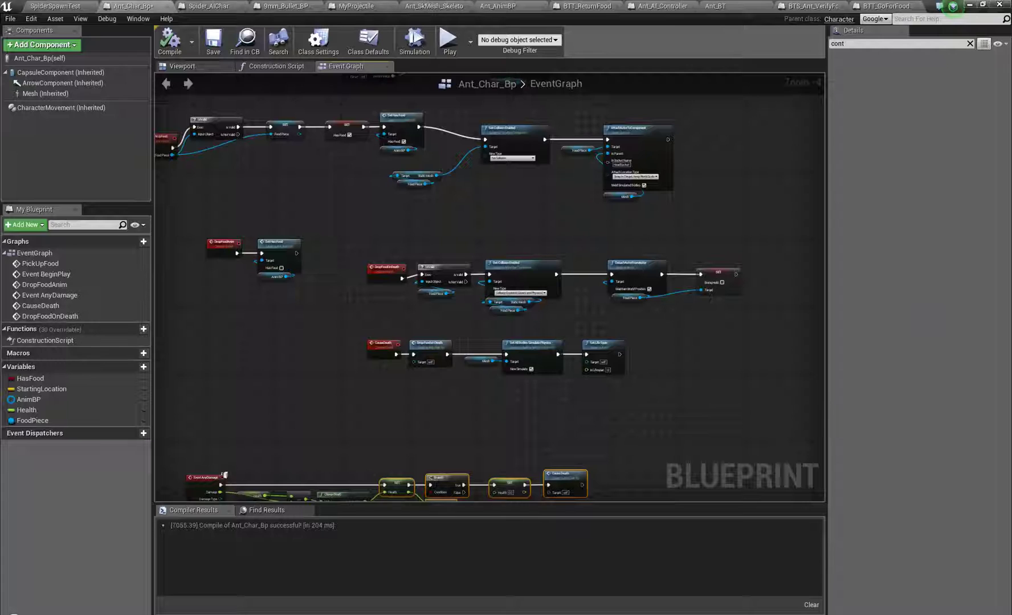
{"action": "right_click_drag", "start_coordinate": [439, 373], "coordinate": [591, 355]}
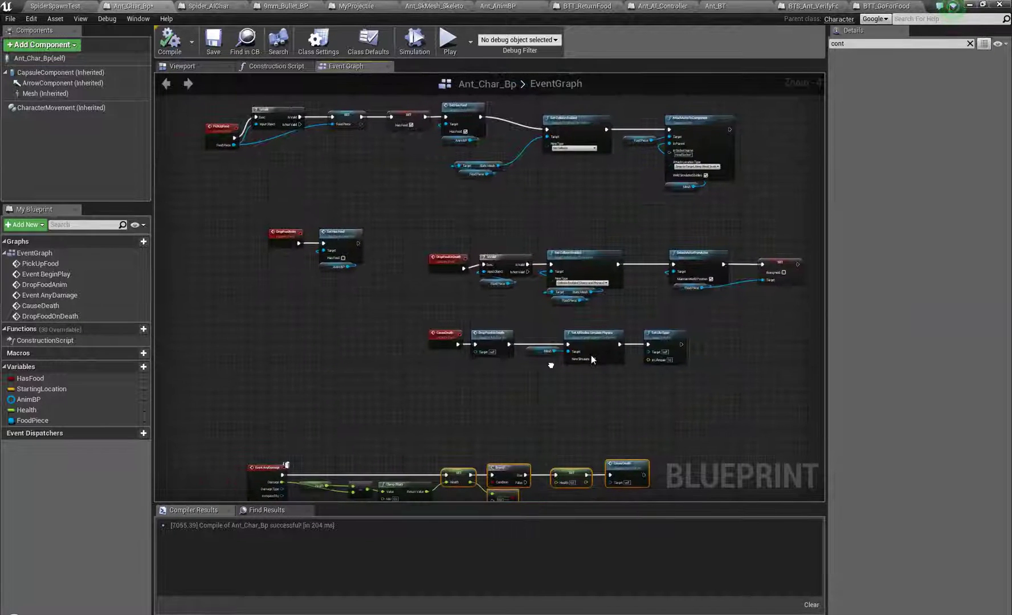
{"action": "left_click", "coordinate": [410, 128]}
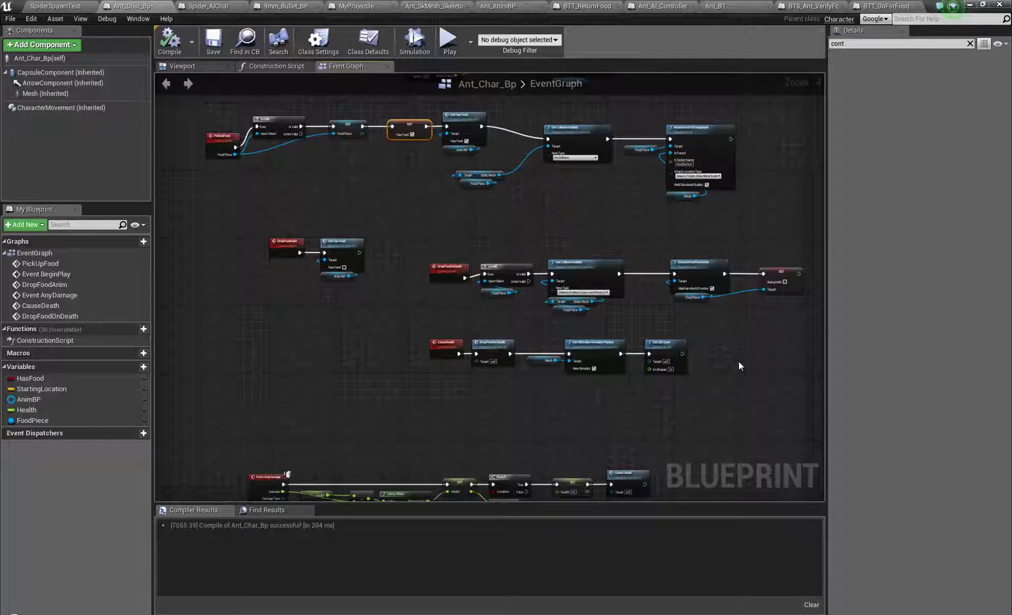
Add a Set HasFood node with Has Food unchecked after the Being Held setter in DropFoodOnDeath, and compile the blueprint.
{"action": "right_click_drag", "start_coordinate": [738, 361], "coordinate": [669, 353]}
{"action": "left_click_drag", "start_coordinate": [44, 380], "coordinate": [748, 311]}
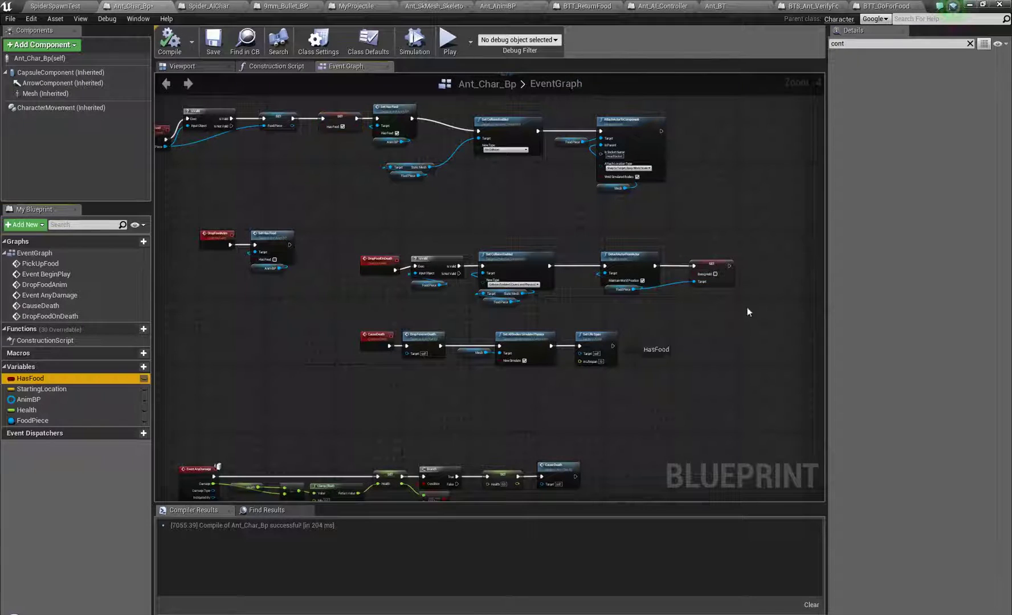
{"action": "left_click_drag", "start_coordinate": [767, 261], "coordinate": [782, 267]}
{"action": "left_click", "coordinate": [781, 274]}
{"action": "left_click", "coordinate": [170, 42]}
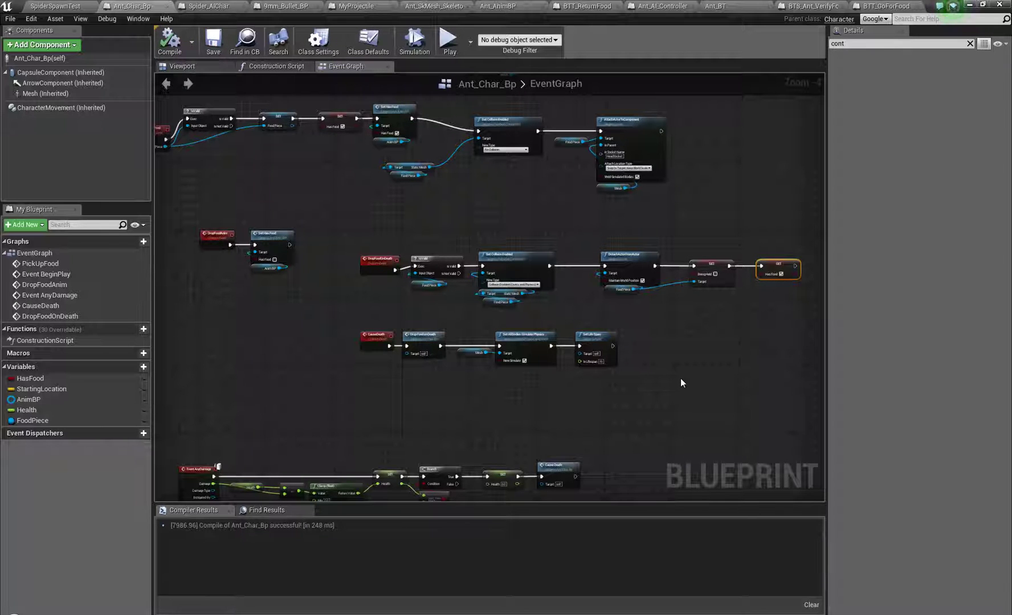
{"action": "left_click", "coordinate": [781, 274]}
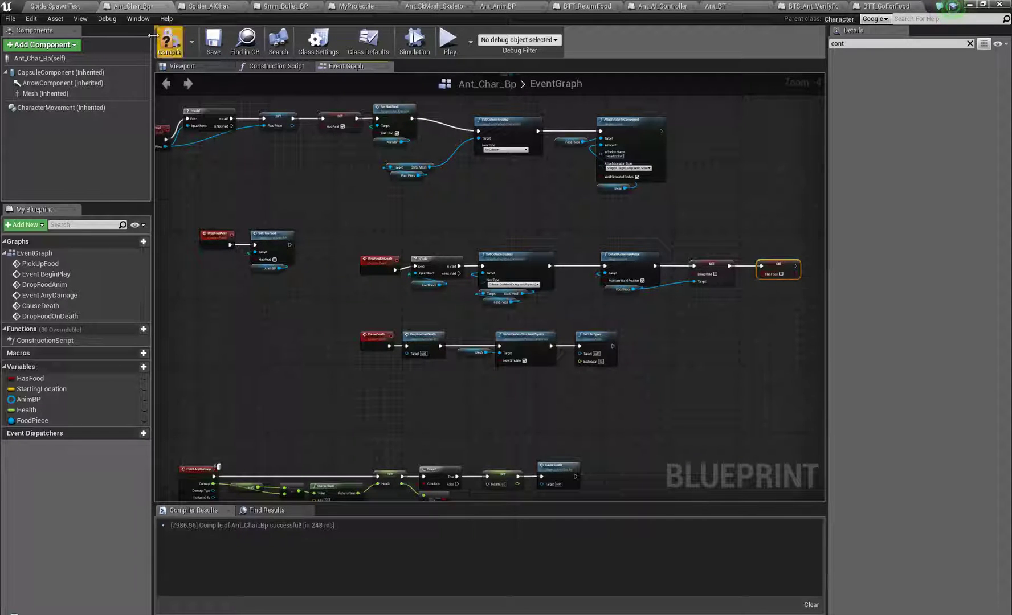
{"action": "left_click", "coordinate": [170, 43]}
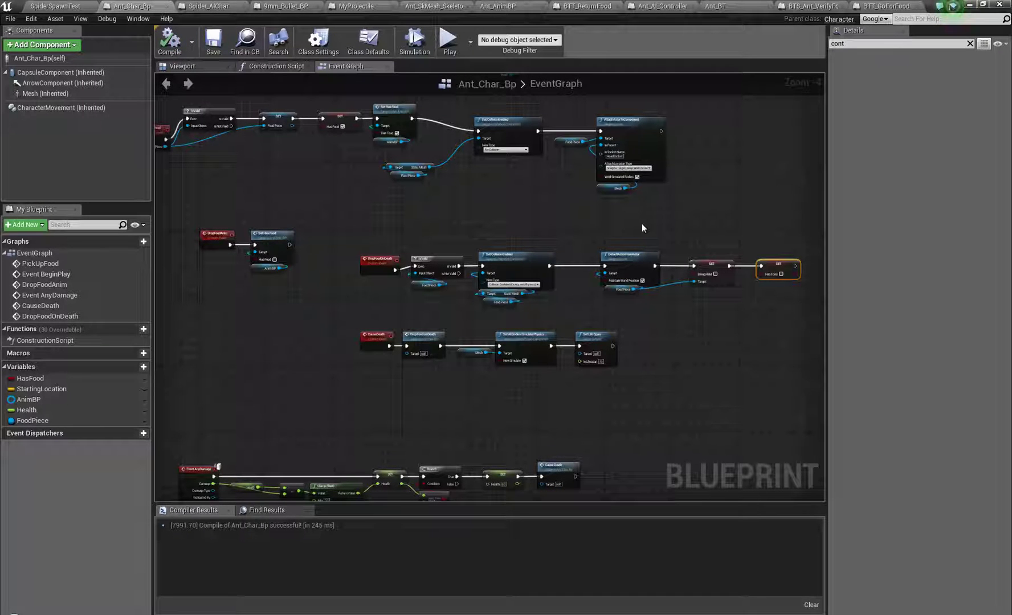
Connect IsValid's Is Not Valid output to Set Has Food in DropFoodOnDeath through two reroute points below the chain, then compile and save.
{"action": "scroll", "coordinate": [447, 308], "scroll_direction": "up", "scroll_amount": 3}
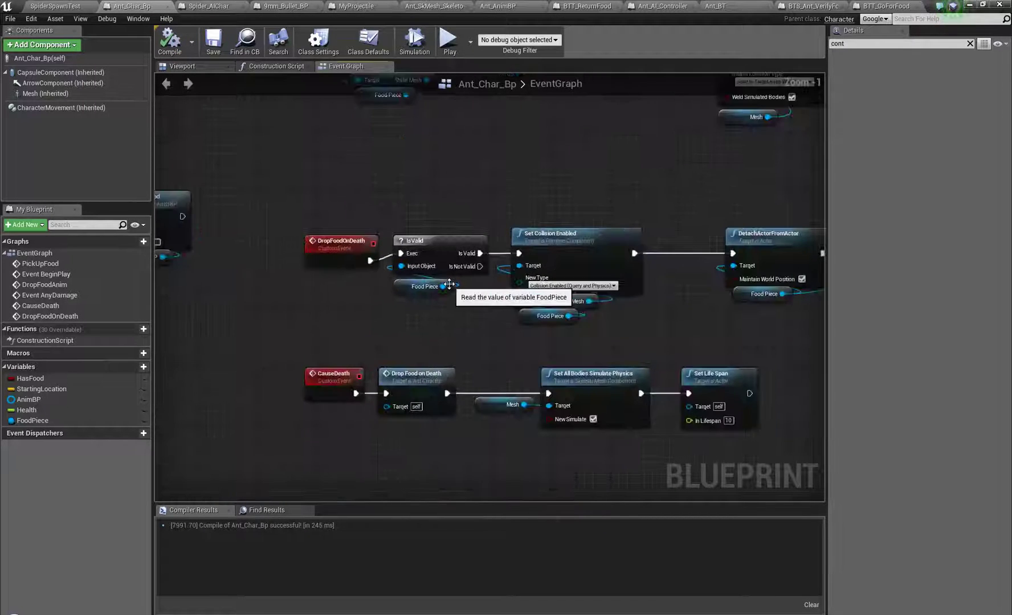
{"action": "scroll", "coordinate": [400, 294], "scroll_direction": "down", "scroll_amount": 2}
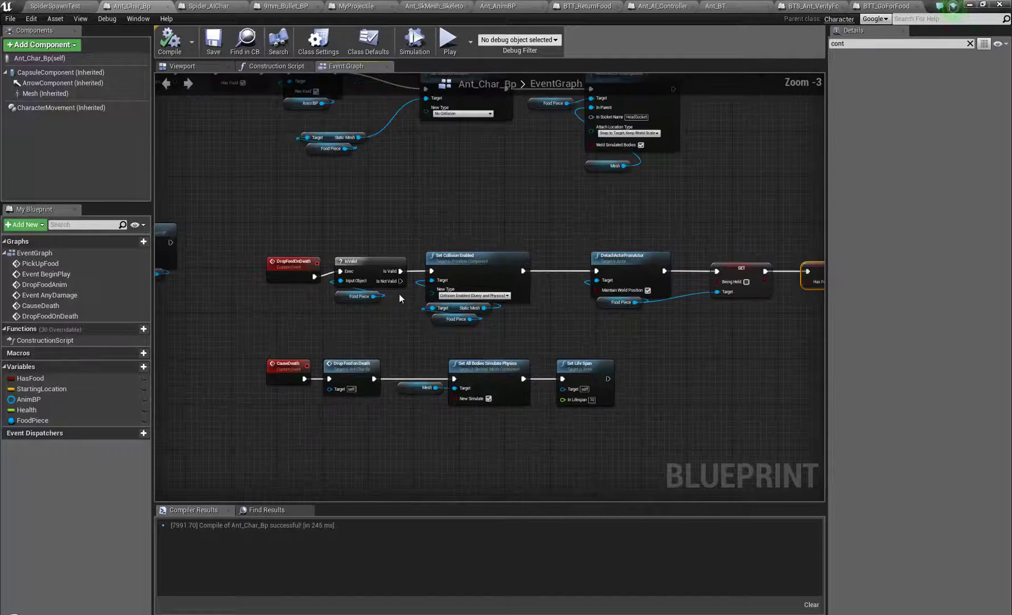
{"action": "right_click_drag", "start_coordinate": [397, 320], "coordinate": [343, 312]}
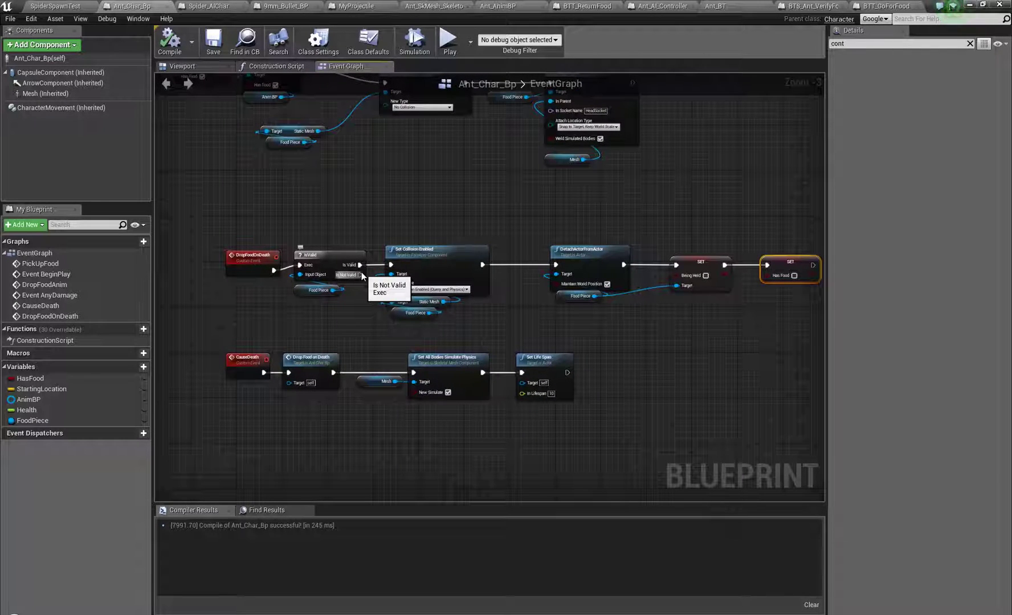
{"action": "left_click_drag", "start_coordinate": [360, 275], "coordinate": [766, 265]}
{"action": "double_click", "coordinate": [508, 270]}
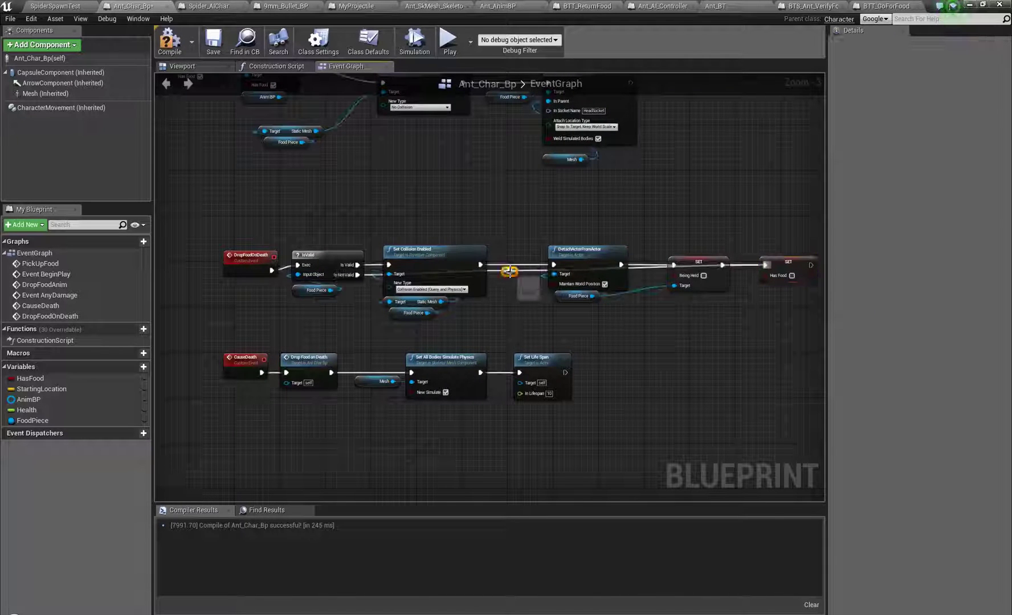
{"action": "left_click_drag", "start_coordinate": [516, 271], "coordinate": [738, 322]}
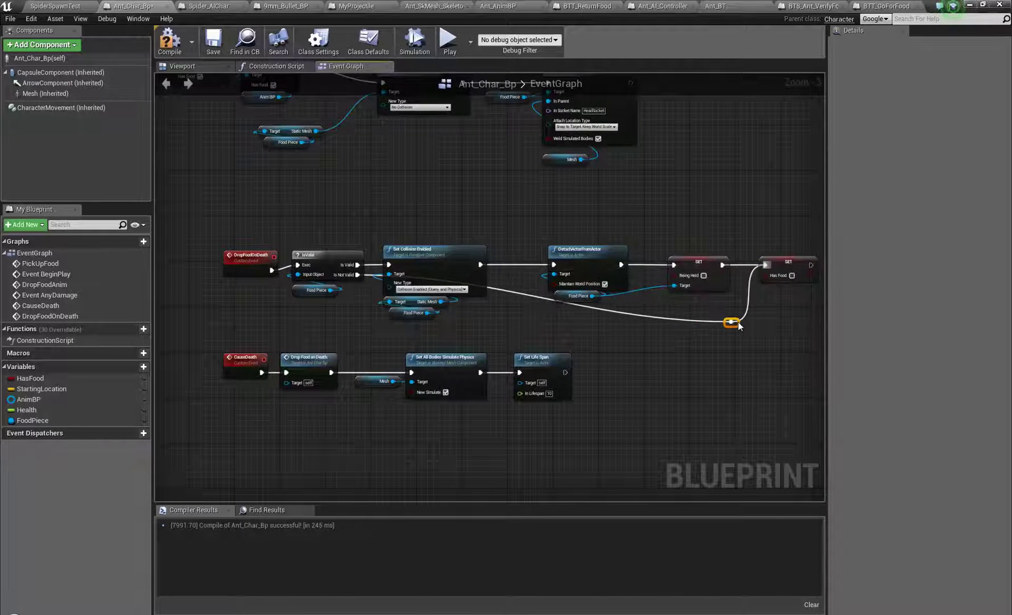
{"action": "double_click", "coordinate": [630, 313]}
{"action": "left_click_drag", "start_coordinate": [629, 313], "coordinate": [385, 336]}
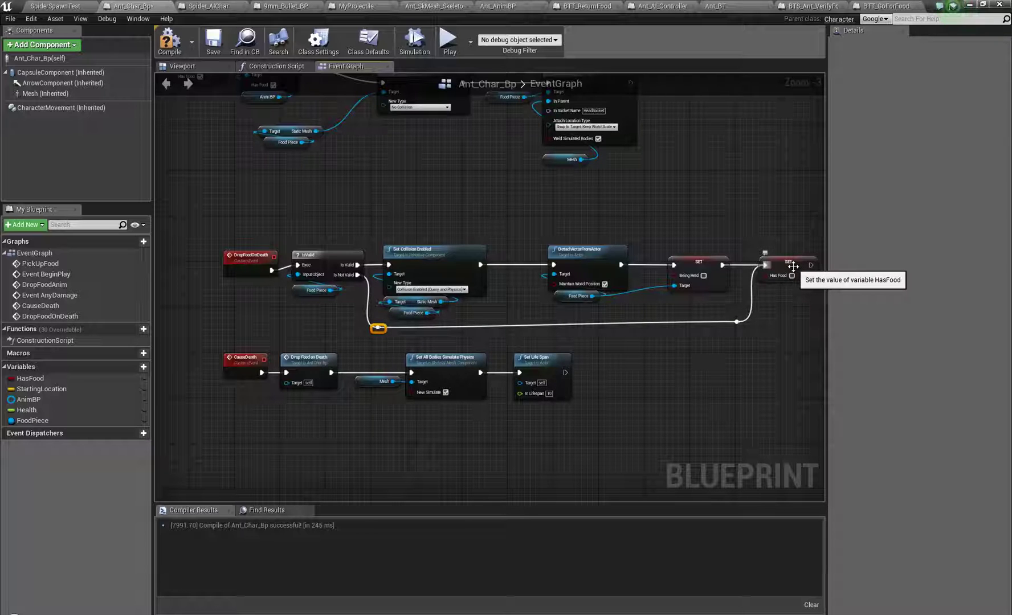
{"action": "left_click", "coordinate": [170, 42]}
{"action": "left_click", "coordinate": [213, 41]}
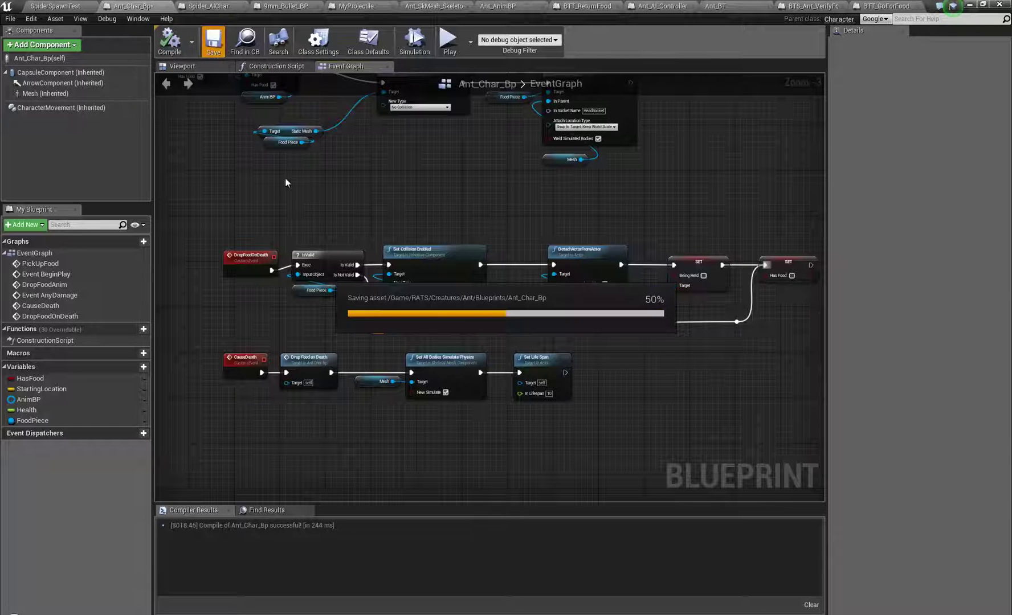
Add a Set FoodPiece node with an empty input after Set Has Food in the DropFoodOnDeath chain, and compile the blueprint.
{"action": "right_click_drag", "start_coordinate": [336, 441], "coordinate": [978, 605]}
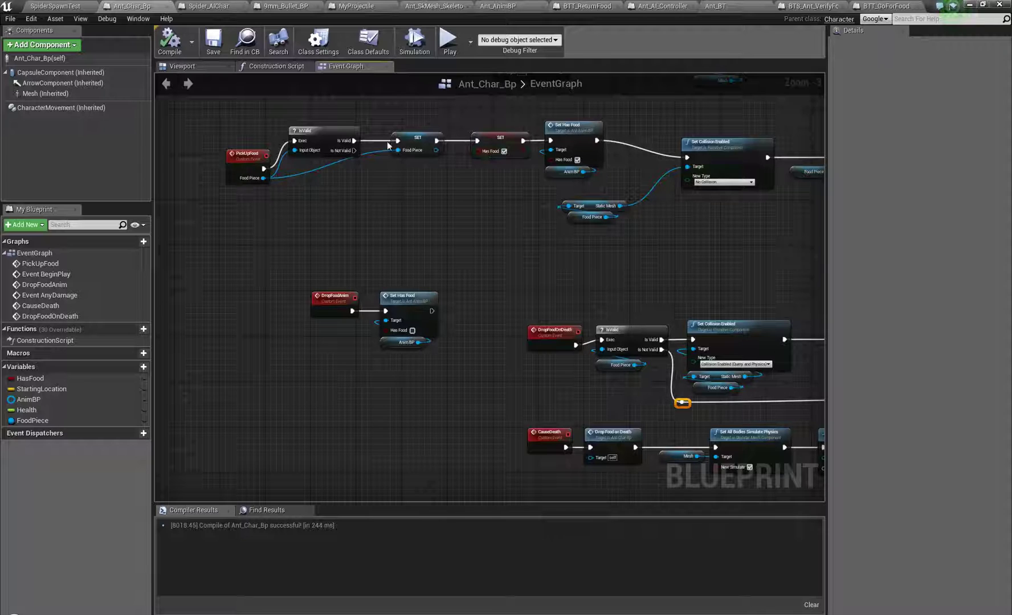
{"action": "right_click_drag", "start_coordinate": [451, 211], "coordinate": [261, 190]}
{"action": "scroll", "coordinate": [462, 239], "scroll_direction": "down", "scroll_amount": 1}
{"action": "right_click_drag", "start_coordinate": [463, 240], "coordinate": [487, 235]}
{"action": "scroll", "coordinate": [475, 234], "scroll_direction": "up", "scroll_amount": 2}
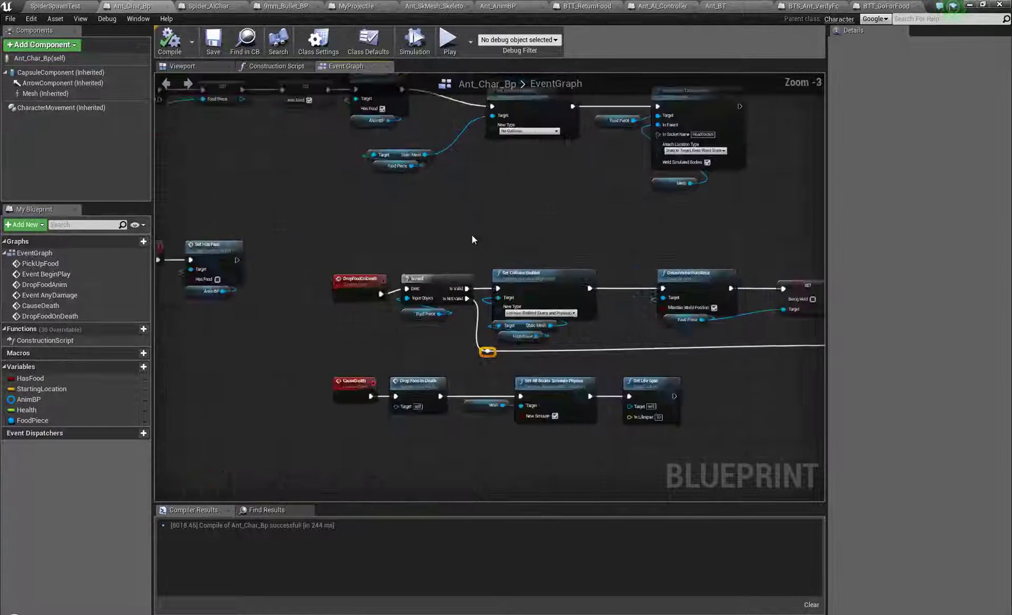
{"action": "right_click_drag", "start_coordinate": [619, 229], "coordinate": [376, 219]}
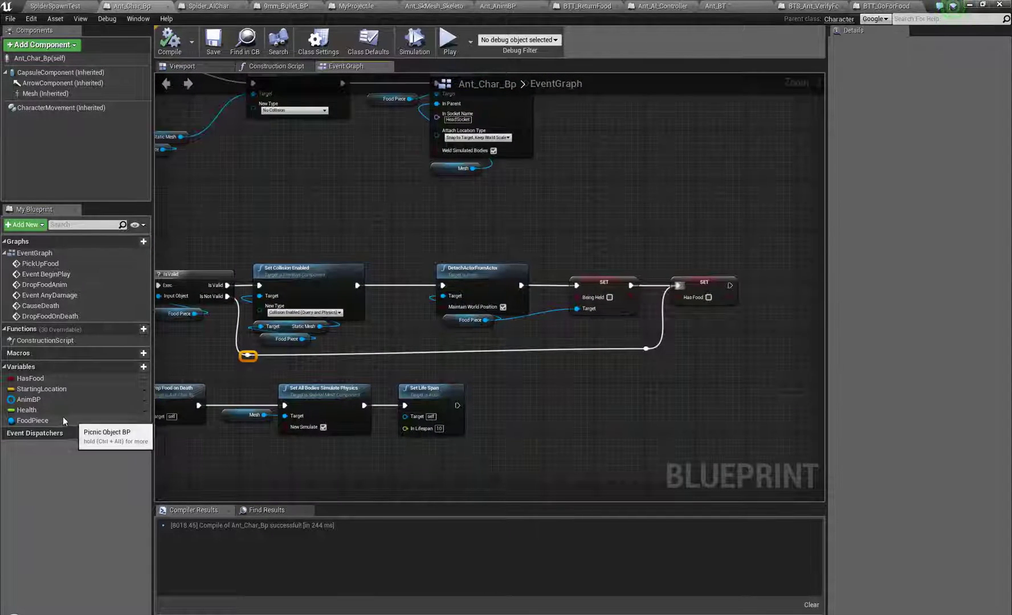
{"action": "left_click_drag", "start_coordinate": [63, 420], "coordinate": [773, 286]}
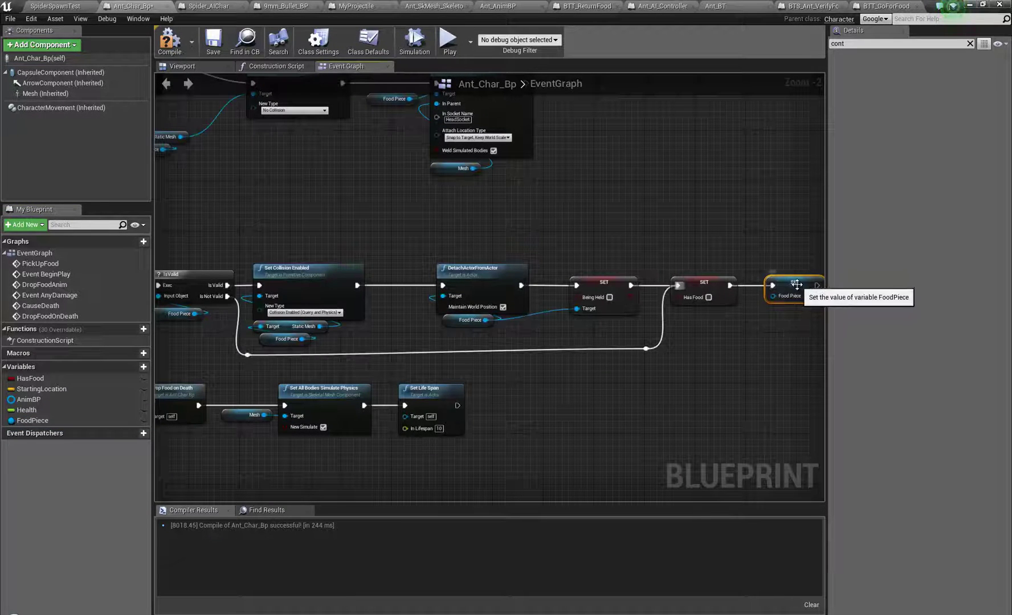
{"action": "right_click_drag", "start_coordinate": [754, 400], "coordinate": [667, 393]}
{"action": "right_click_drag", "start_coordinate": [528, 390], "coordinate": [546, 377]}
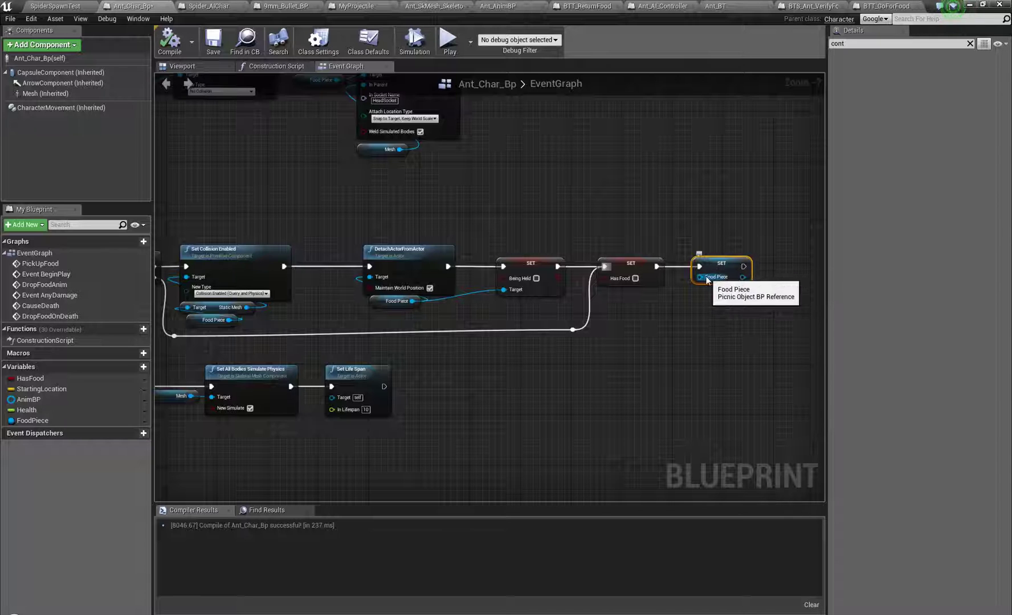
Compile and save the ant character blueprint, then review its DropFoodOnDeath and PickUpFood event chains.
{"action": "right_click_drag", "start_coordinate": [414, 389], "coordinate": [542, 346]}
{"action": "scroll", "coordinate": [541, 346], "scroll_direction": "down", "scroll_amount": 1}
{"action": "right_click_drag", "start_coordinate": [333, 409], "coordinate": [252, 428]}
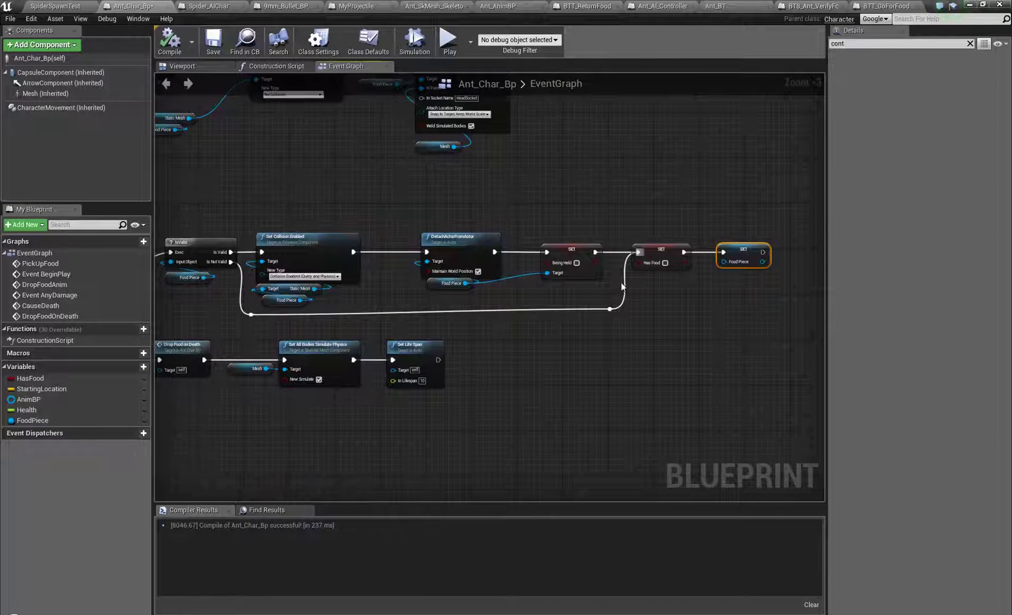
{"action": "left_click", "coordinate": [213, 41]}
{"action": "right_click_drag", "start_coordinate": [495, 184], "coordinate": [844, 285]}
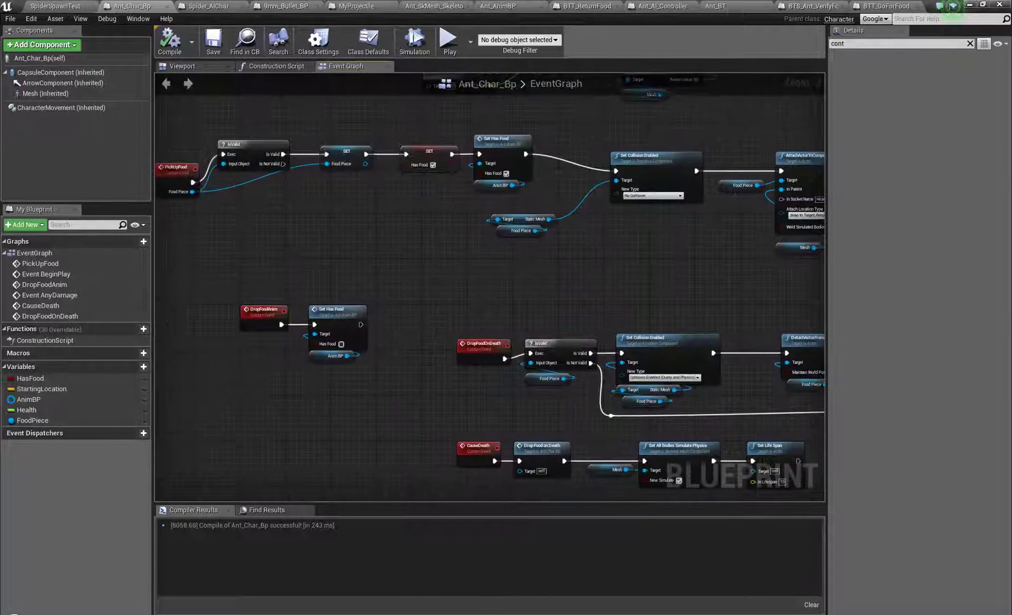
{"action": "right_click_drag", "start_coordinate": [707, 319], "coordinate": [440, 286]}
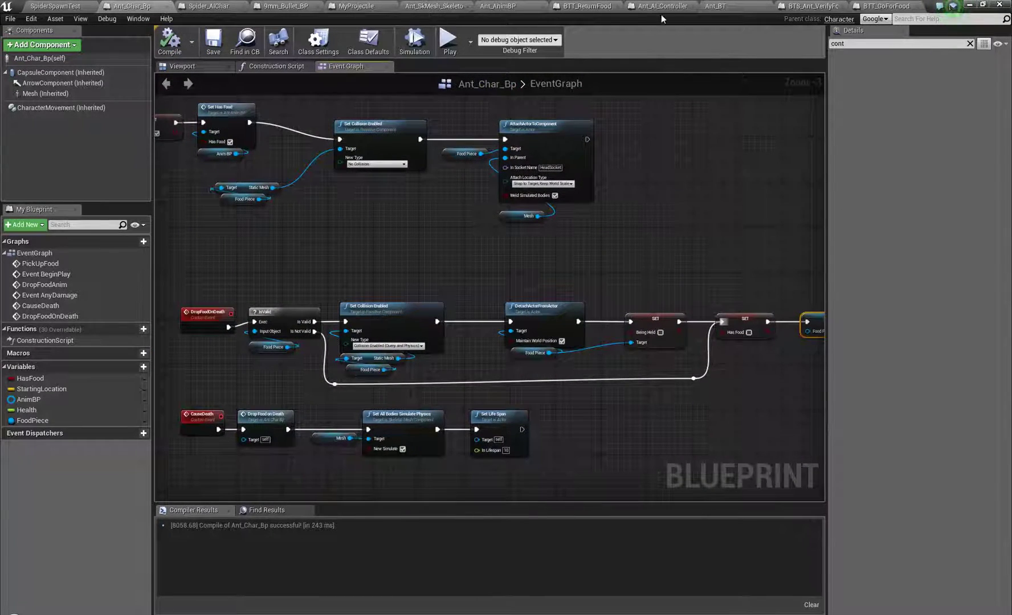
Review the BTT_GoForFood graph and the blackboard conditions on the food sequences in the Ant_BT behavior tree.
{"action": "left_click", "coordinate": [887, 8]}
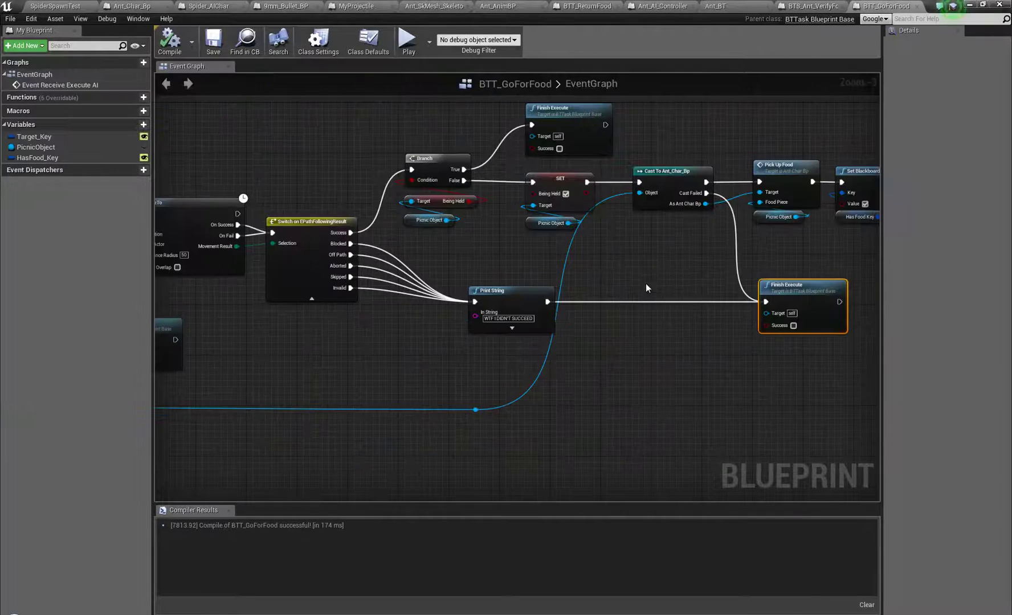
{"action": "right_click_drag", "start_coordinate": [647, 283], "coordinate": [866, 290]}
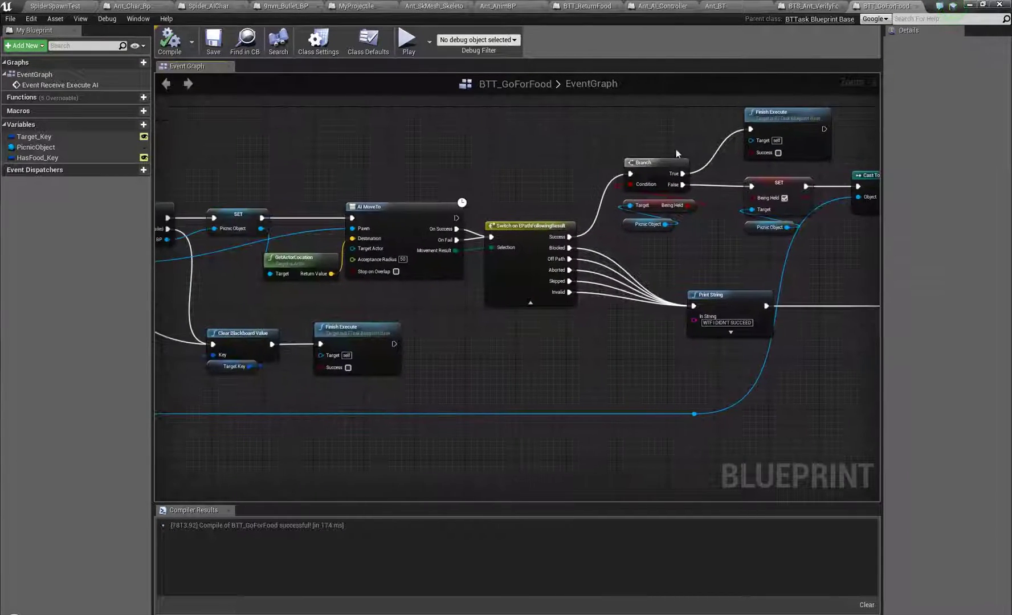
{"action": "left_click", "coordinate": [713, 7]}
{"action": "right_click_drag", "start_coordinate": [420, 453], "coordinate": [521, 449]}
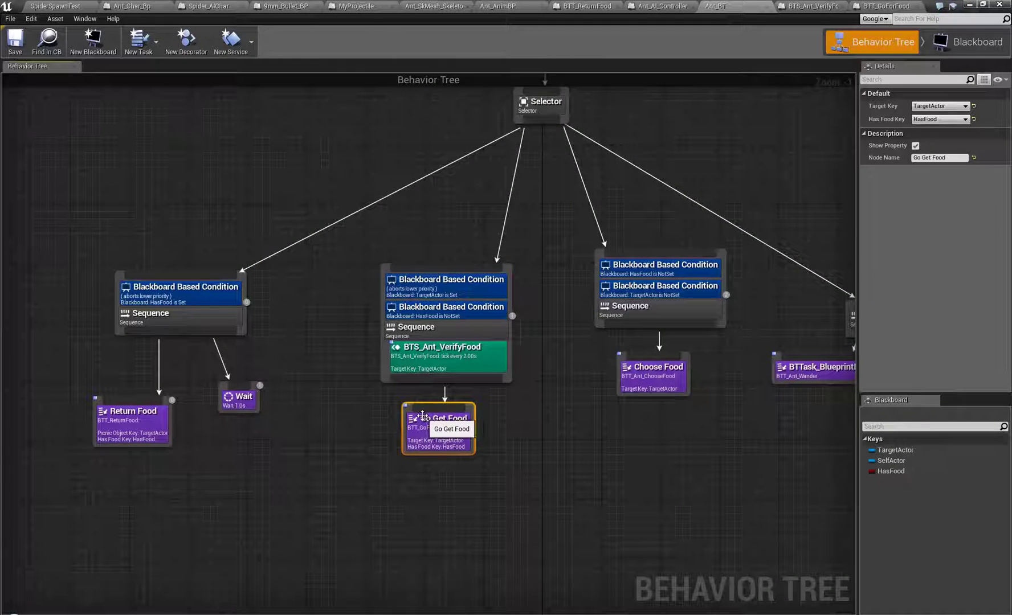
{"action": "left_click", "coordinate": [480, 288]}
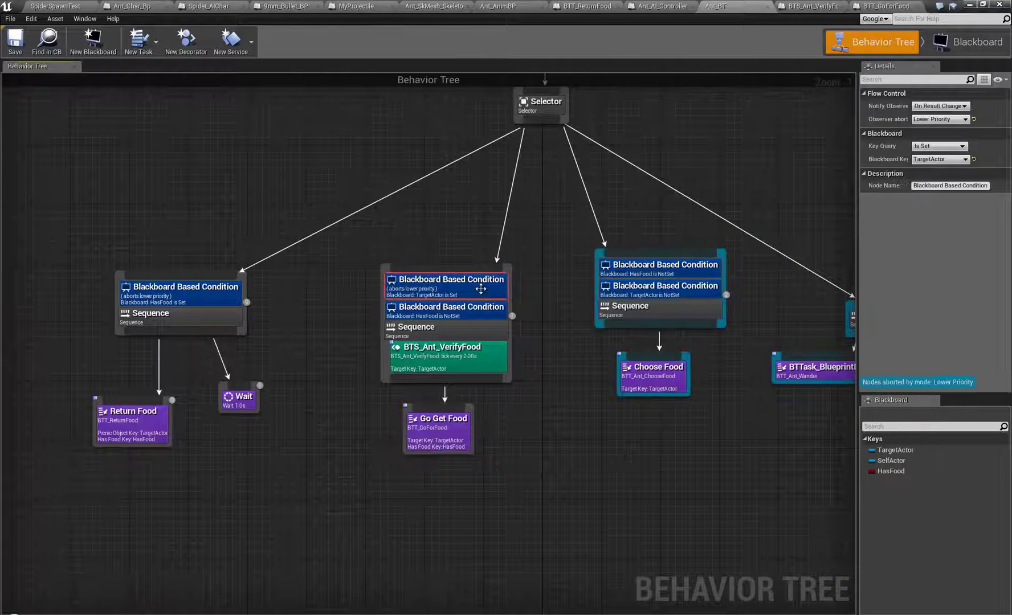
{"action": "left_click", "coordinate": [477, 317]}
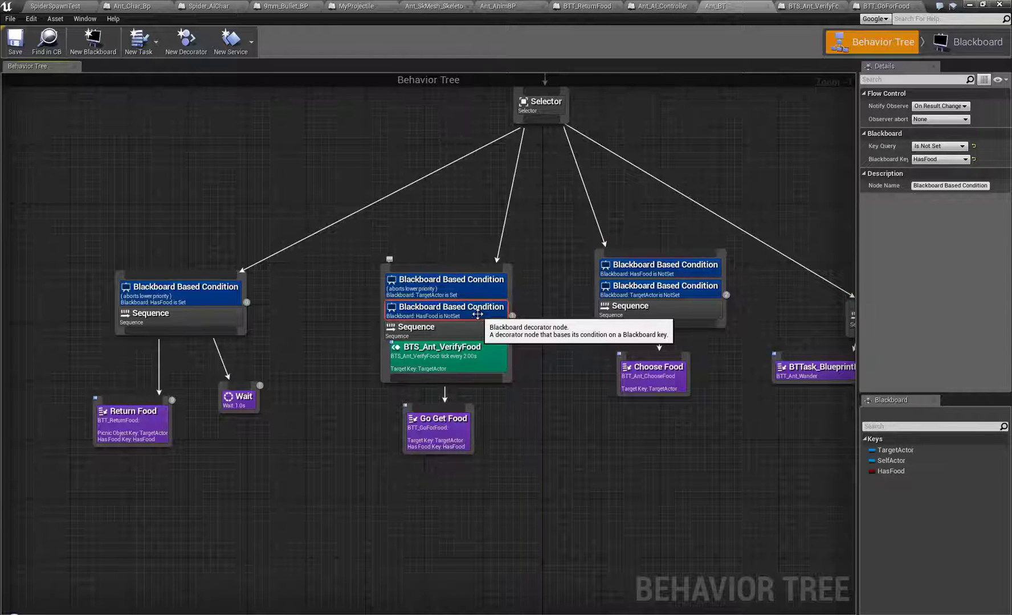
{"action": "right_click_drag", "start_coordinate": [520, 419], "coordinate": [542, 449]}
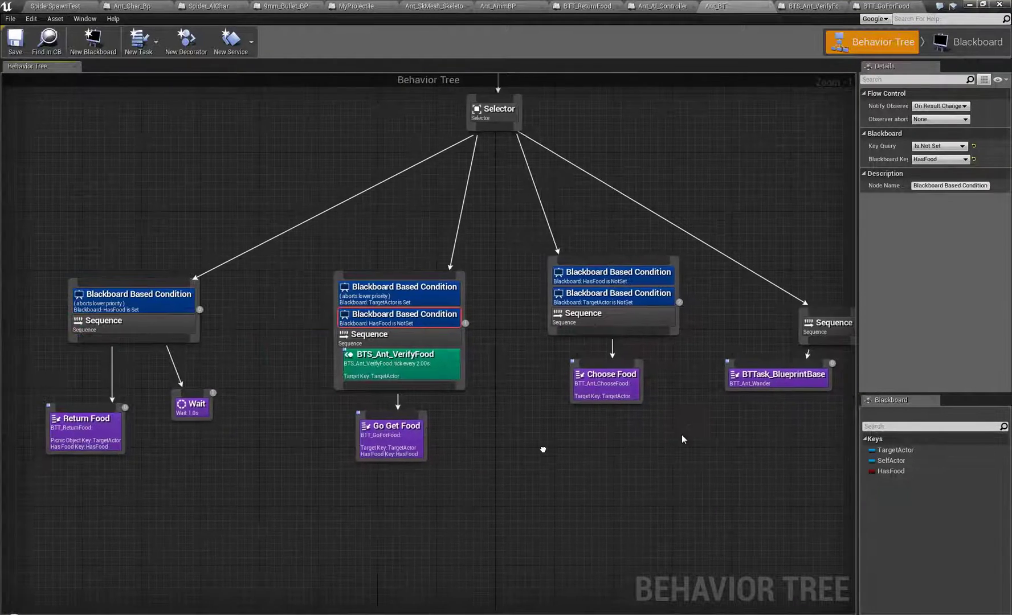
{"action": "left_click", "coordinate": [128, 309]}
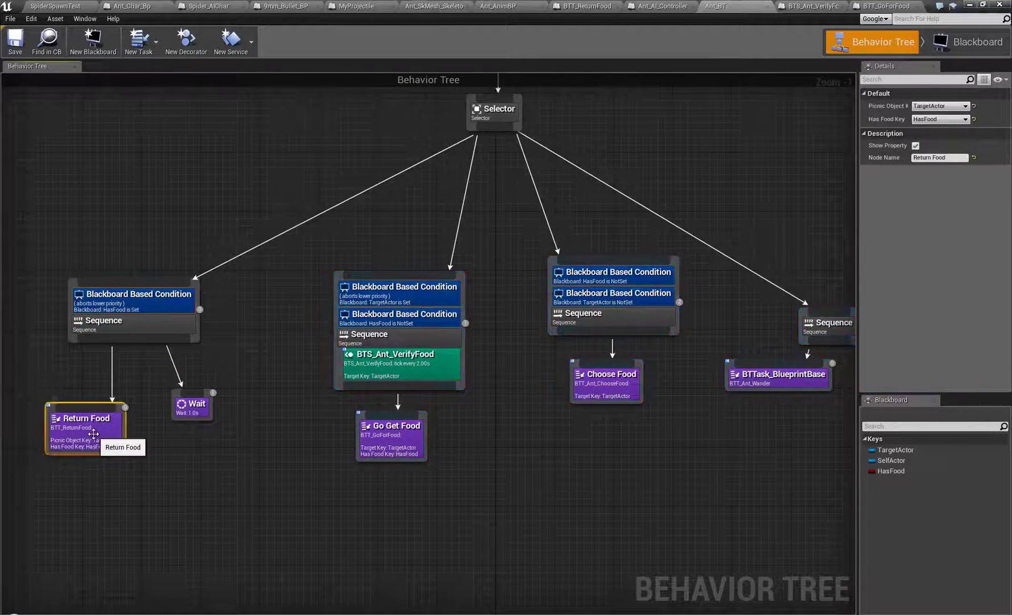
Open the Return Food task from the behavior tree and examine its graph, including the DestroyPicnicObject event chain.
{"action": "double_click", "coordinate": [98, 427]}
{"action": "right_click_drag", "start_coordinate": [448, 377], "coordinate": [718, 383]}
{"action": "scroll", "coordinate": [718, 383], "scroll_direction": "down", "scroll_amount": 3}
{"action": "right_click_drag", "start_coordinate": [527, 406], "coordinate": [203, 395]}
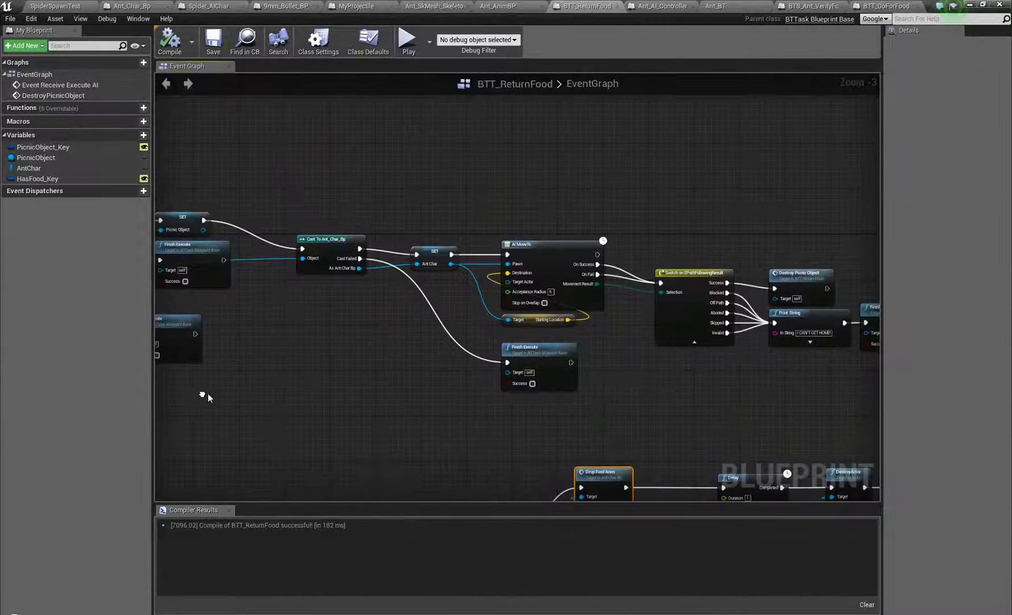
{"action": "right_click_drag", "start_coordinate": [810, 420], "coordinate": [654, 320]}
{"action": "double_click", "coordinate": [656, 177]}
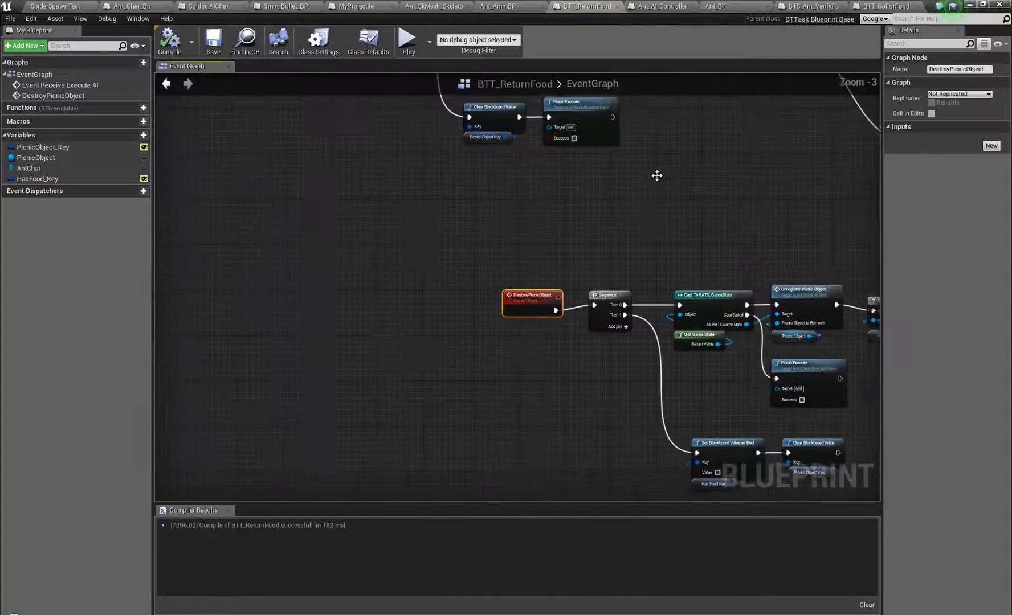
{"action": "right_click_drag", "start_coordinate": [711, 257], "coordinate": [446, 232]}
{"action": "scroll", "coordinate": [590, 309], "scroll_direction": "down", "scroll_amount": 3}
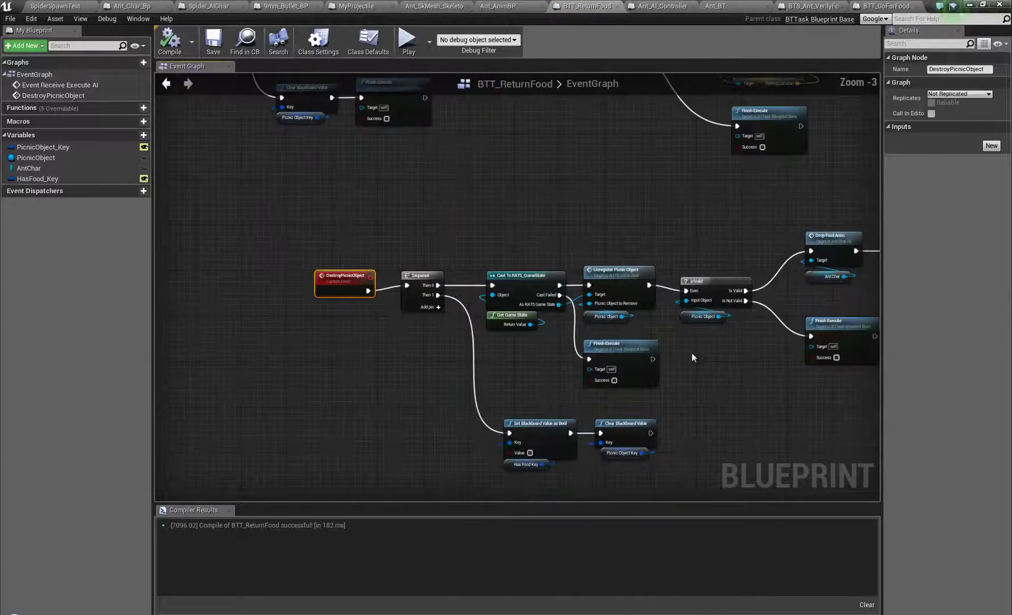
{"action": "right_click_drag", "start_coordinate": [764, 409], "coordinate": [403, 375]}
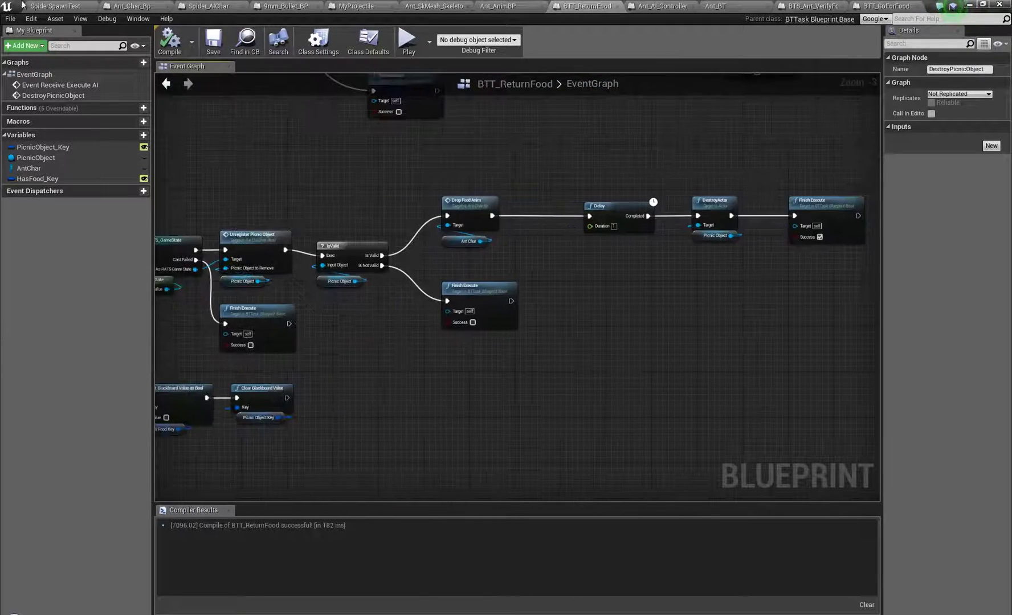
Play the SpiderSpawnTest level and shoot food-carrying ants to test how they drop cheese, then reload the rifle.
{"action": "left_click", "coordinate": [63, 8]}
{"action": "left_click", "coordinate": [466, 47]}
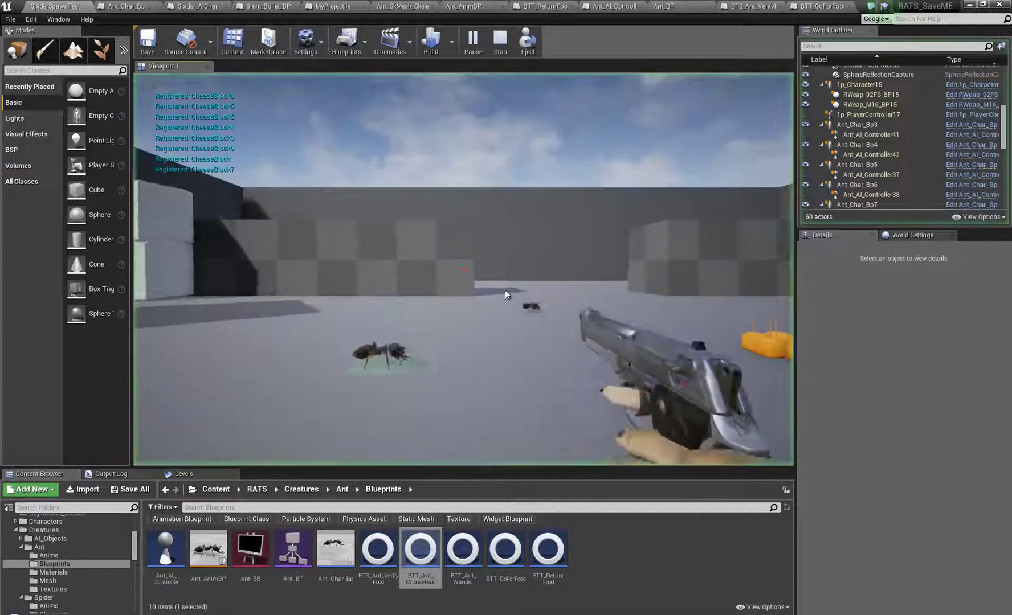
{"action": "key", "text": "w"}
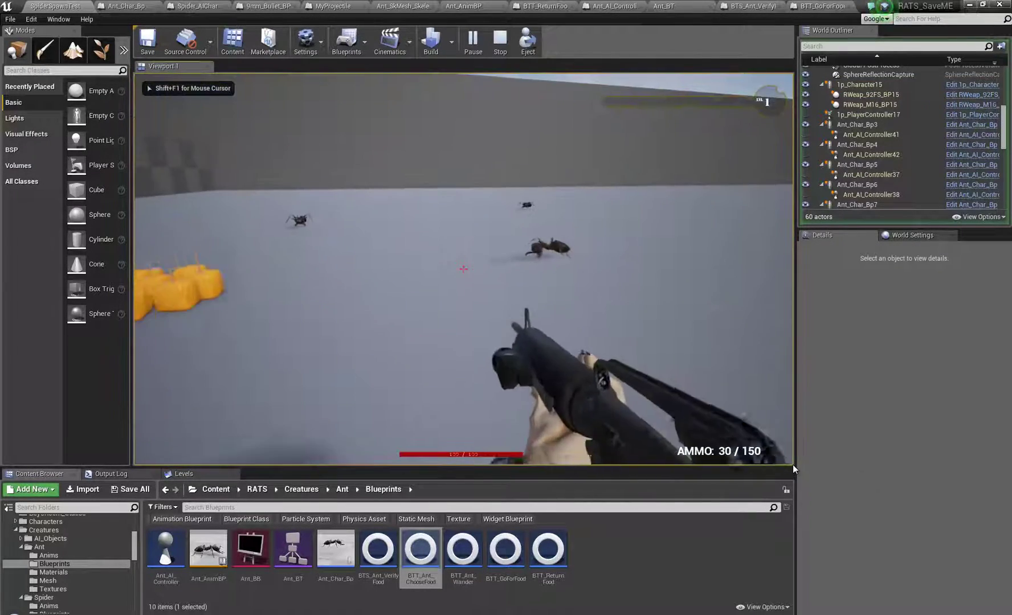
{"action": "key", "text": "w"}
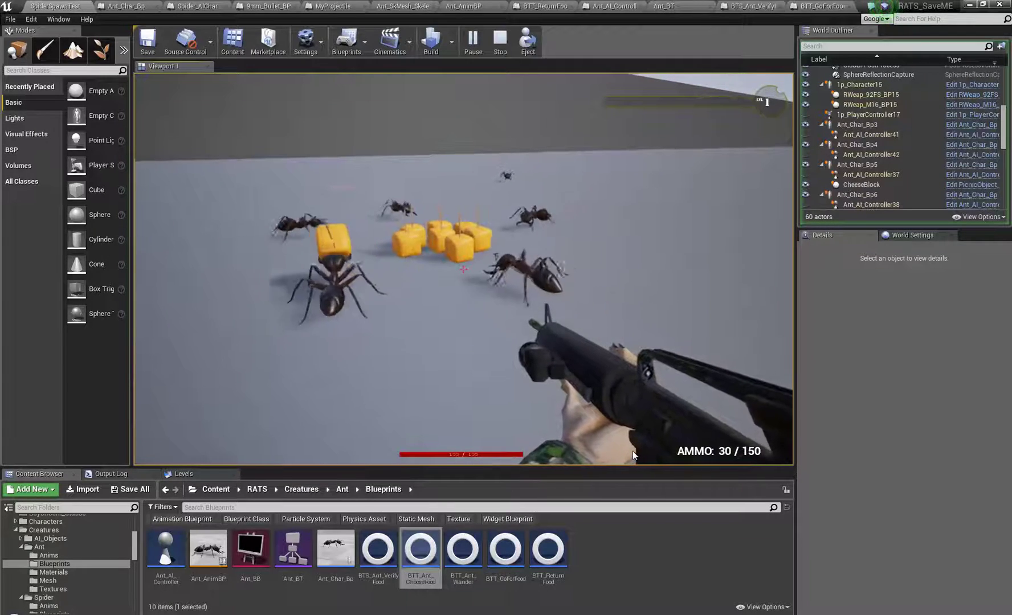
{"action": "key", "text": "s"}
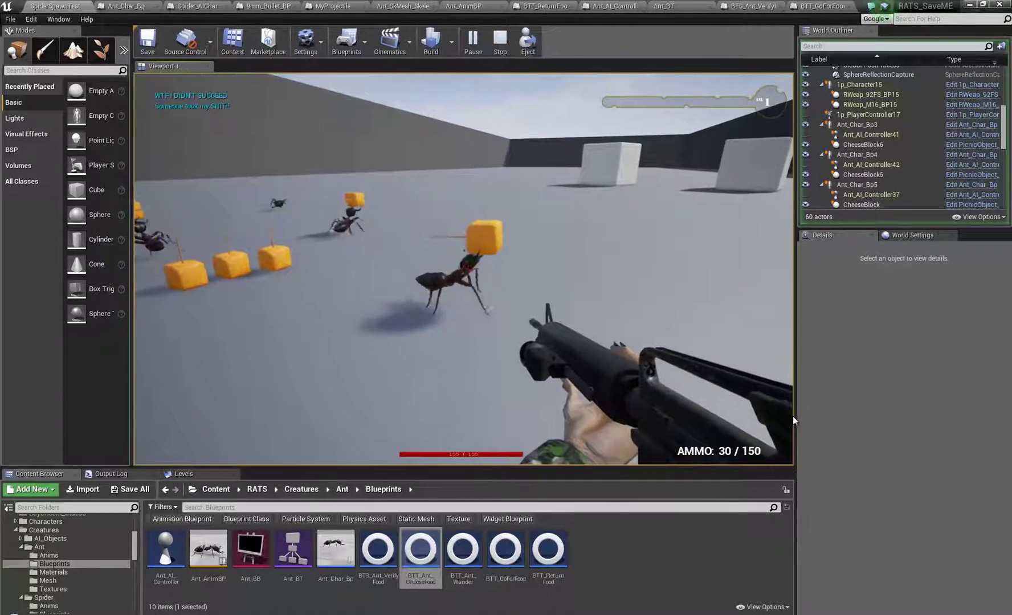
{"action": "left_click", "coordinate": [793, 416]}
{"action": "left_click", "coordinate": [135, 400]}
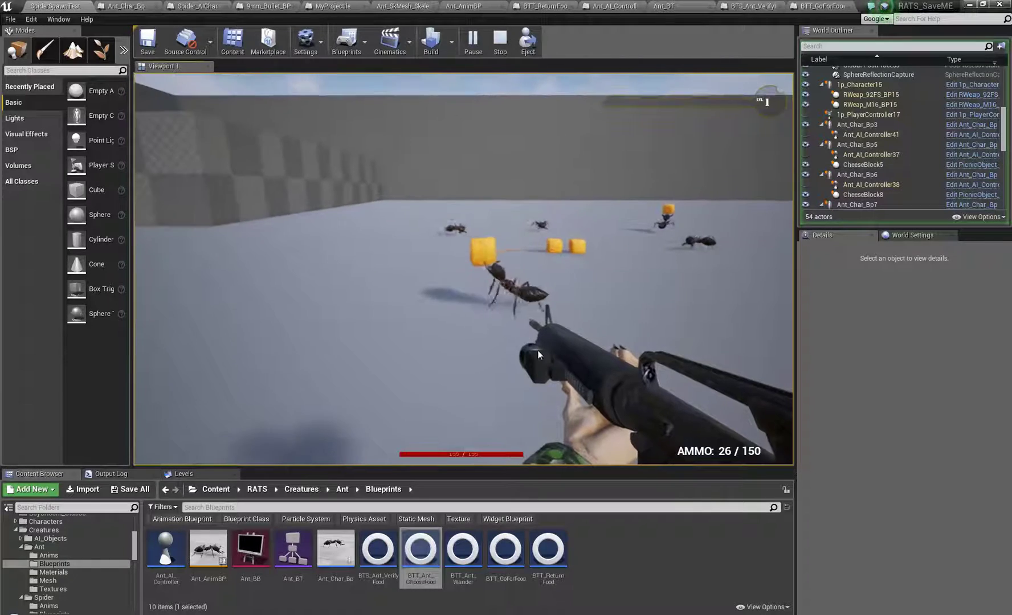
{"action": "left_click_drag", "start_coordinate": [538, 351], "coordinate": [616, 466]}
{"action": "key", "text": "r"}
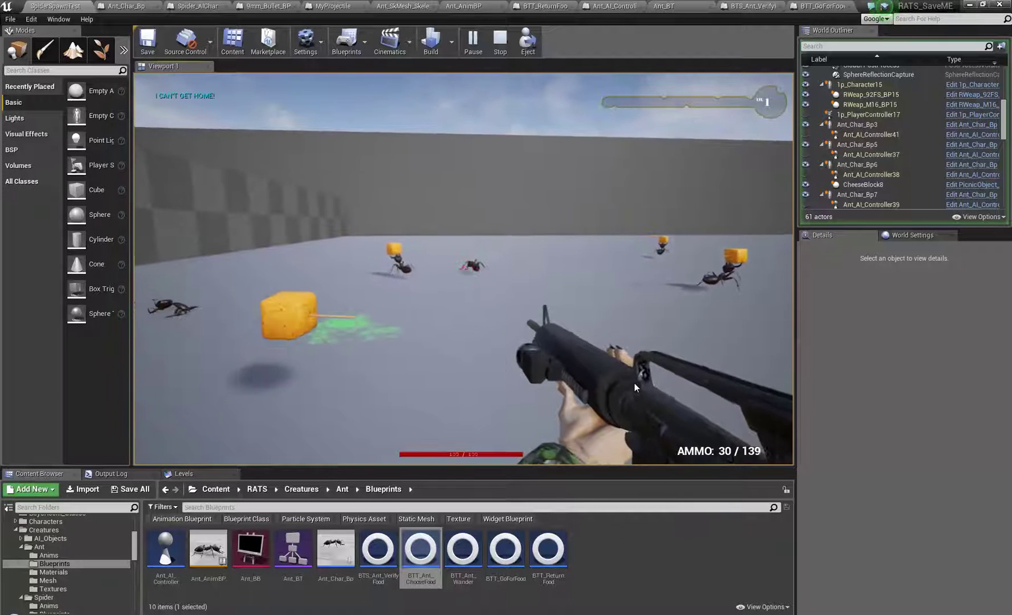
Pause the running game, eject from the player character, and select the ant without food near the dropped cheese.
{"action": "key", "text": "shift+F1"}
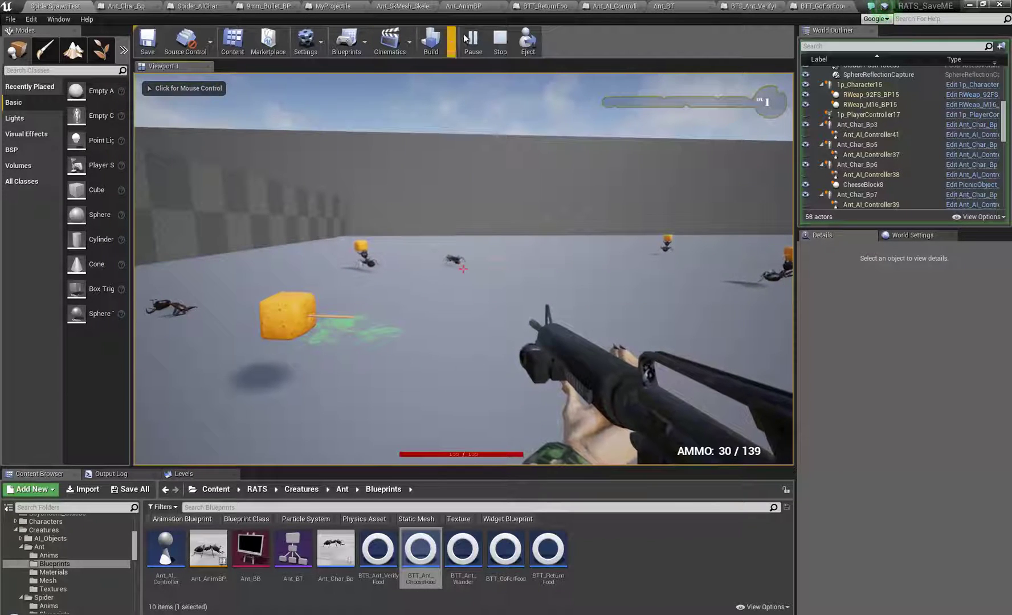
{"action": "left_click", "coordinate": [473, 41]}
{"action": "left_click", "coordinate": [454, 262]}
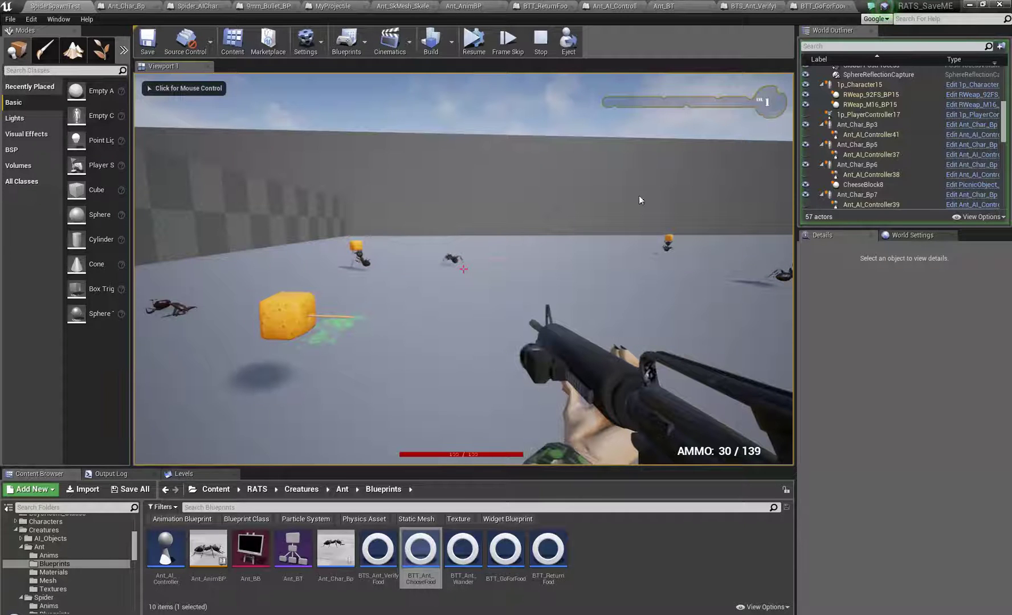
{"action": "left_click", "coordinate": [567, 41]}
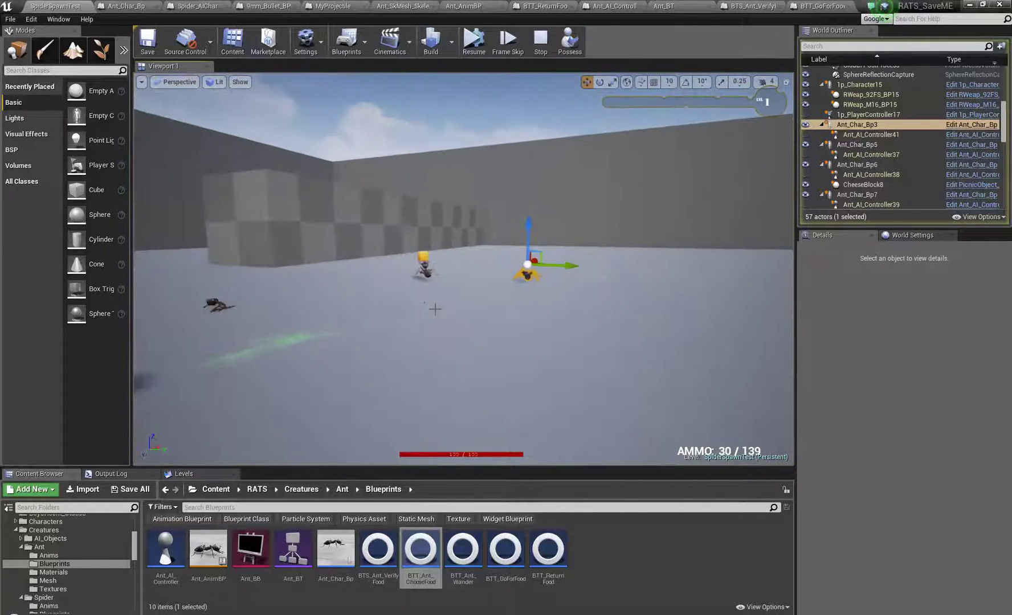
{"action": "left_click", "coordinate": [521, 276]}
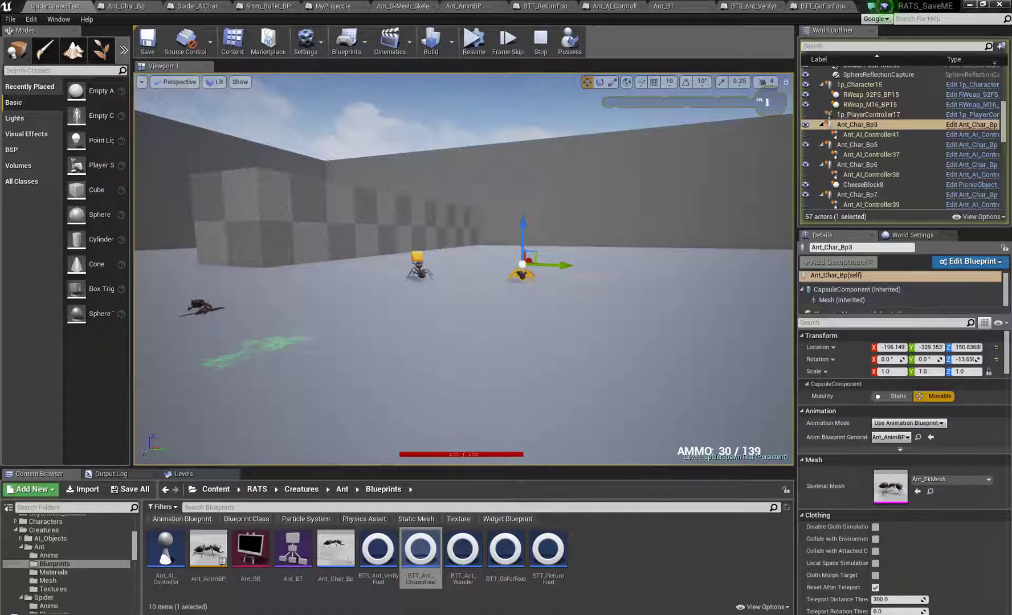
Advance the simulation one frame from the BTT_Ant_ChooseFood task, then examine the selected ant's active branch and blackboard keys in Ant_BT.
{"action": "double_click", "coordinate": [421, 549]}
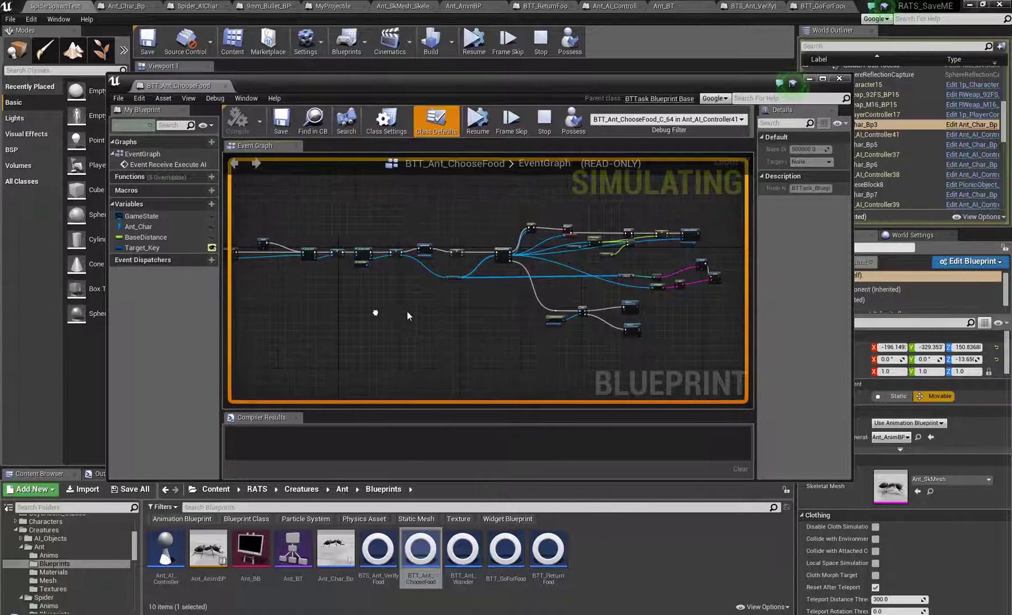
{"action": "left_click", "coordinate": [510, 122]}
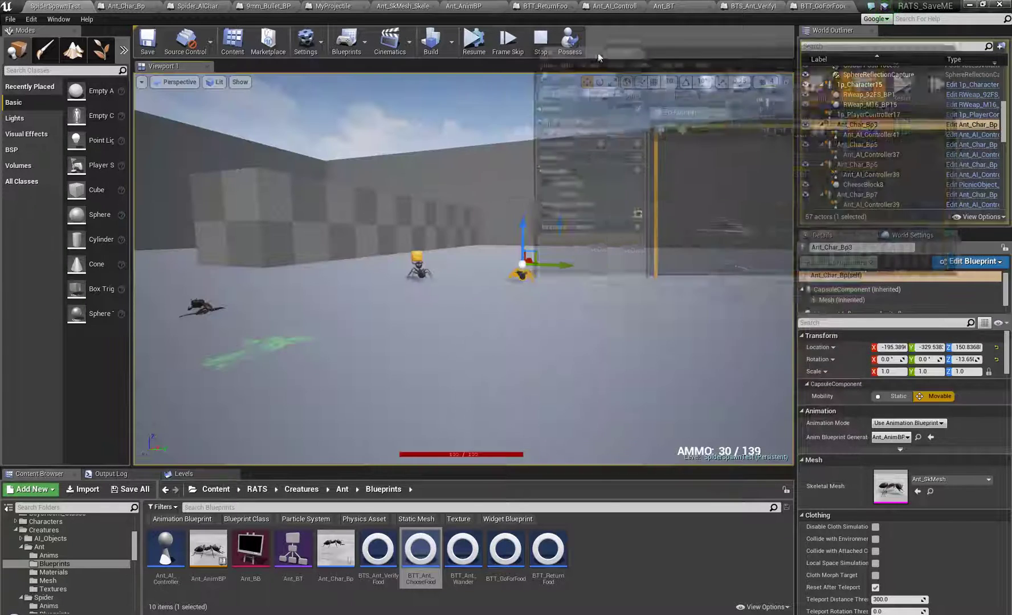
{"action": "left_click", "coordinate": [598, 53]}
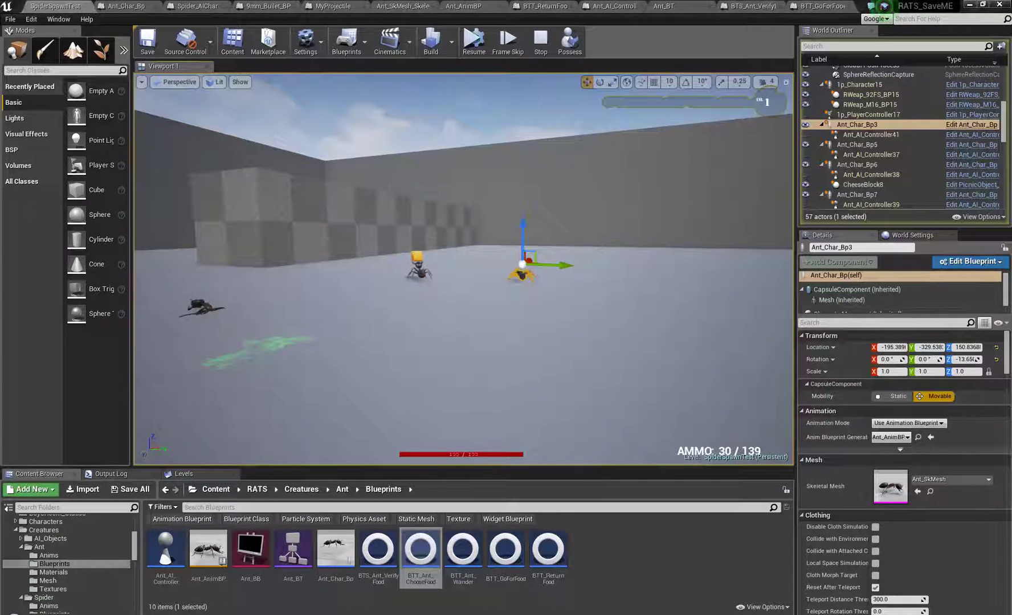
{"action": "left_click", "coordinate": [693, 12]}
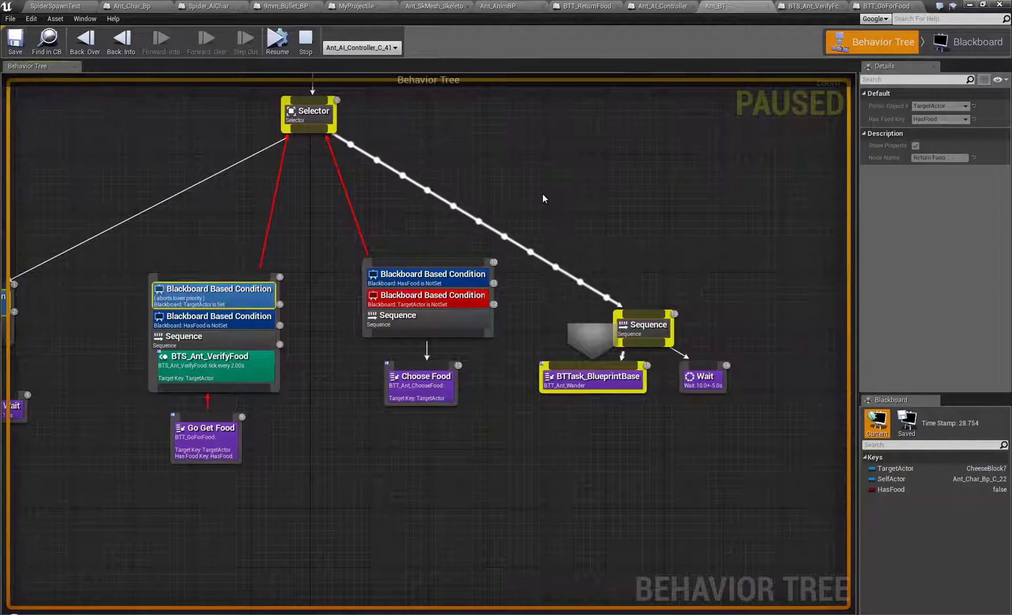
{"action": "right_click_drag", "start_coordinate": [549, 201], "coordinate": [571, 232]}
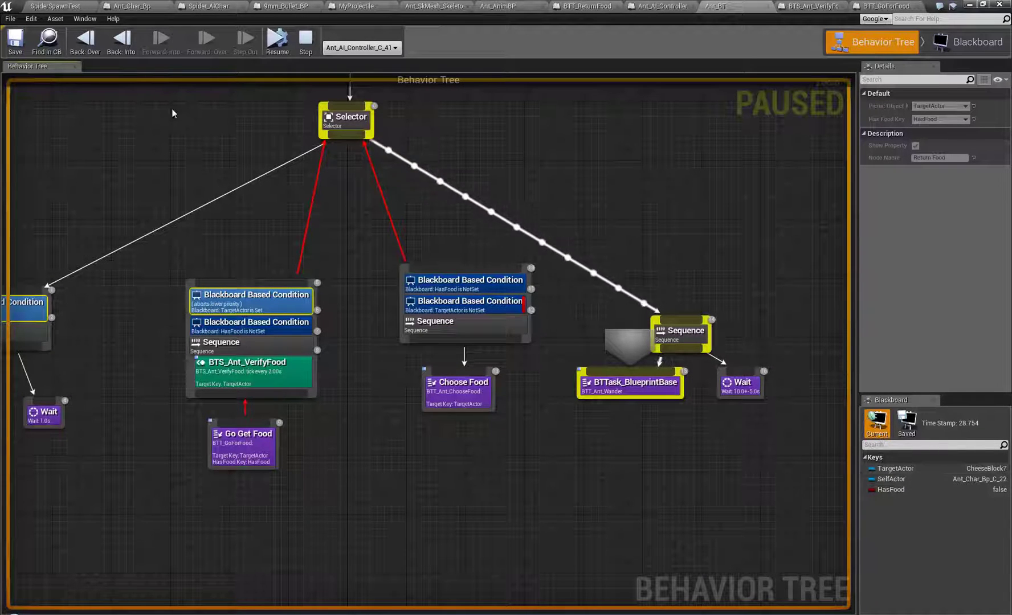
Select and frame CheeseBlock7, the cheese carried by another ant, and open its PicnicObject_BP event graph for inspection.
{"action": "left_click", "coordinate": [55, 6]}
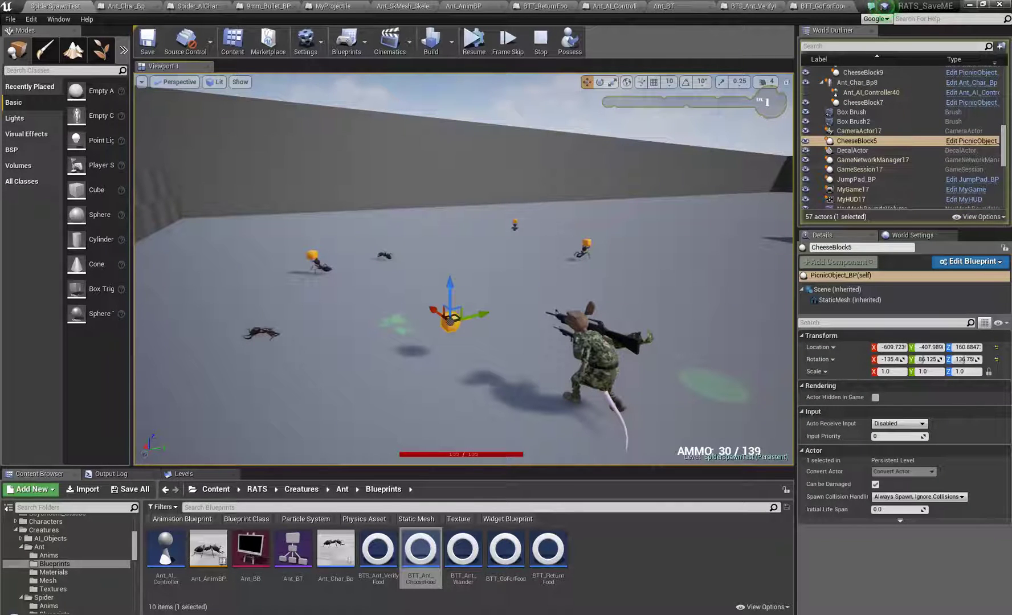
{"action": "left_click", "coordinate": [313, 254]}
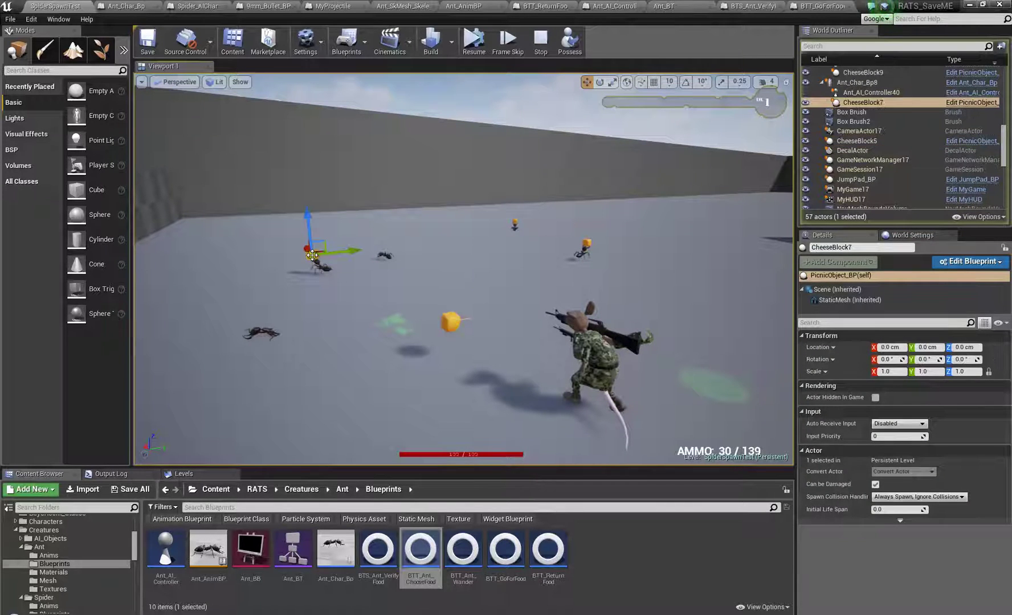
{"action": "key", "text": "f"}
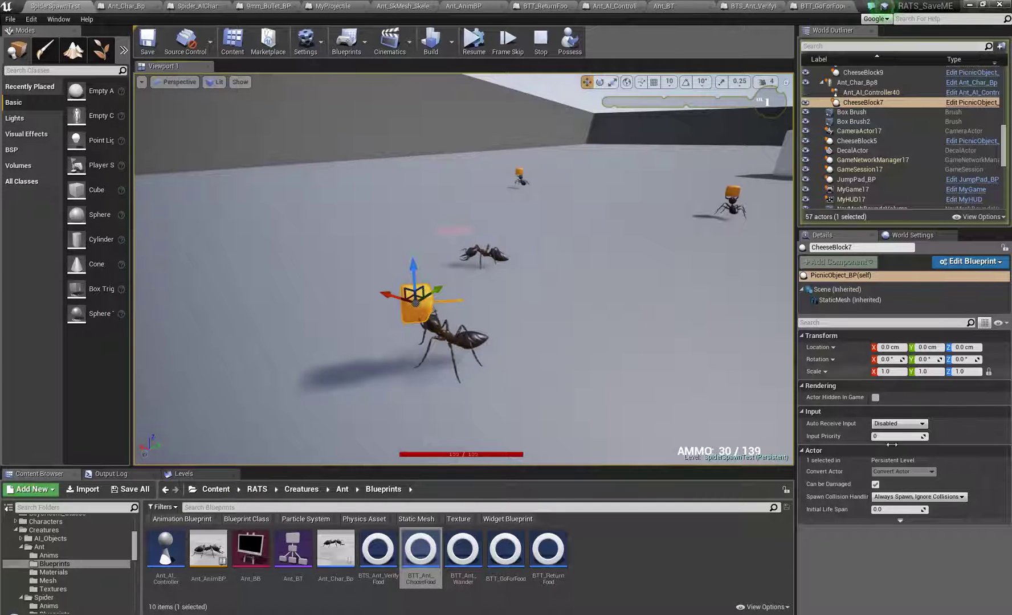
{"action": "right_click_drag", "start_coordinate": [588, 341], "coordinate": [556, 387]}
{"action": "scroll", "coordinate": [578, 406], "scroll_direction": "up", "scroll_amount": 3}
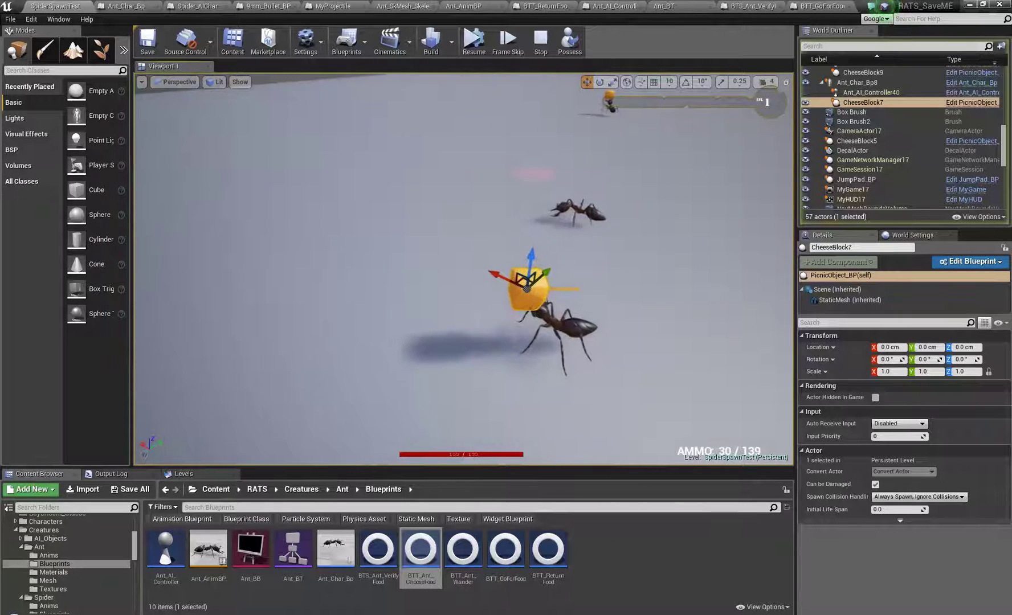
{"action": "left_click", "coordinate": [992, 103]}
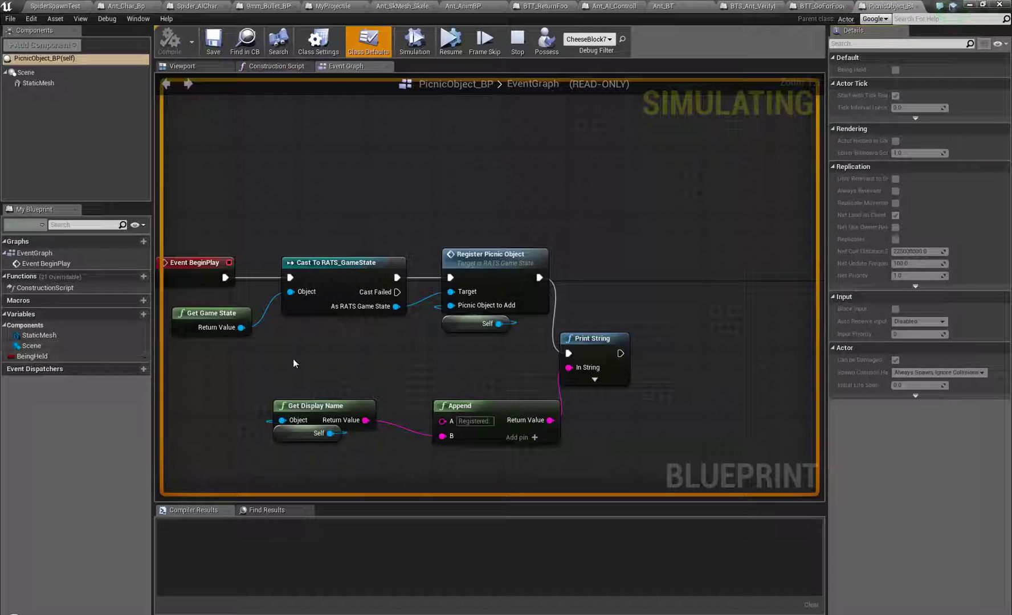
{"action": "right_click_drag", "start_coordinate": [293, 358], "coordinate": [325, 329]}
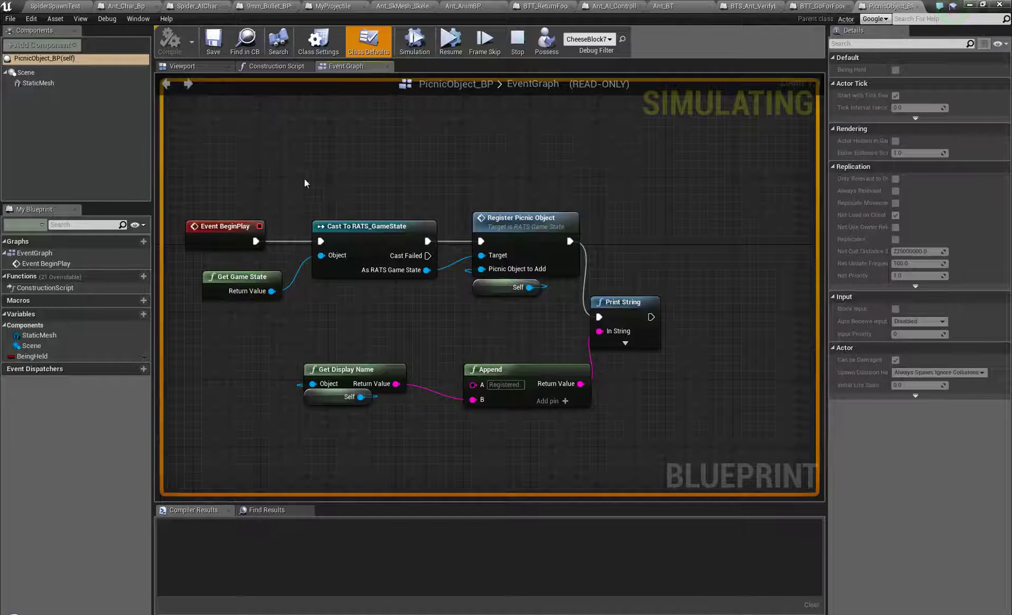
Select the ant without food, Ant_Char_Bp3, and open the Choose Food task of Ant_BT in an enlarged separate window.
{"action": "left_click", "coordinate": [62, 7]}
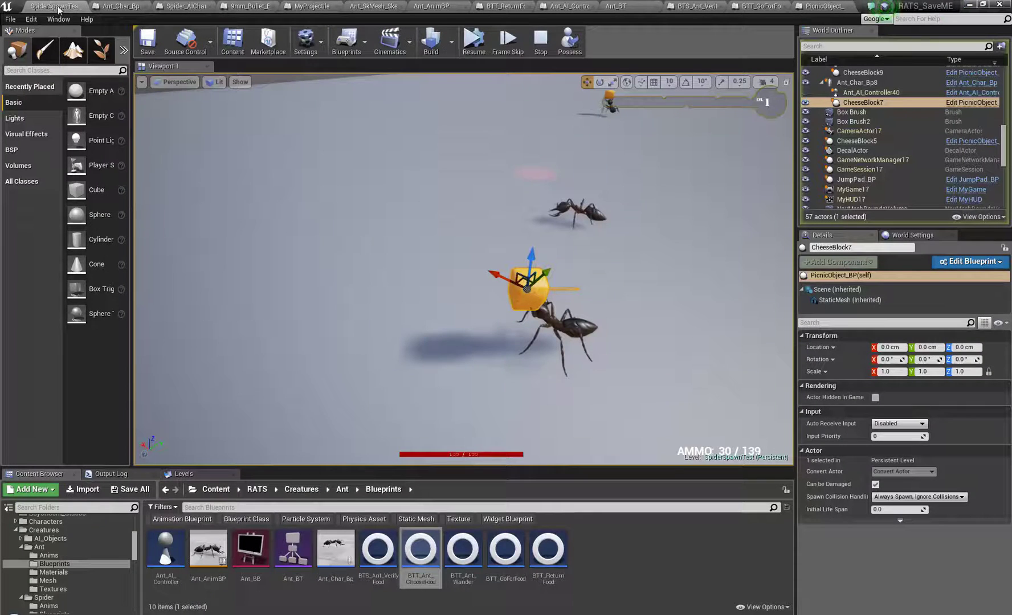
{"action": "left_click", "coordinate": [596, 216]}
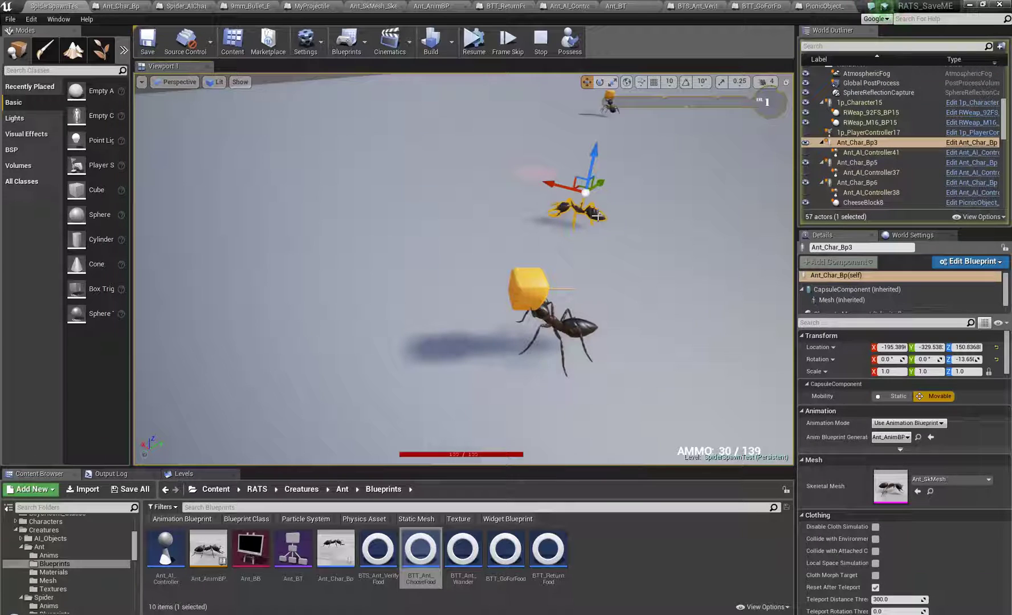
{"action": "left_click", "coordinate": [642, 11]}
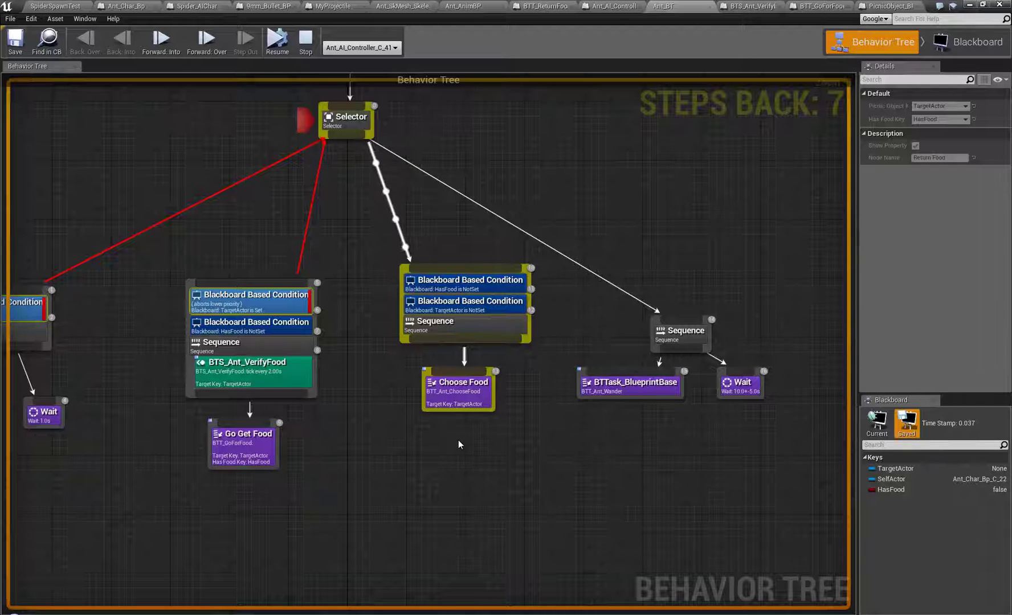
{"action": "mouse_move", "coordinate": [459, 394]}
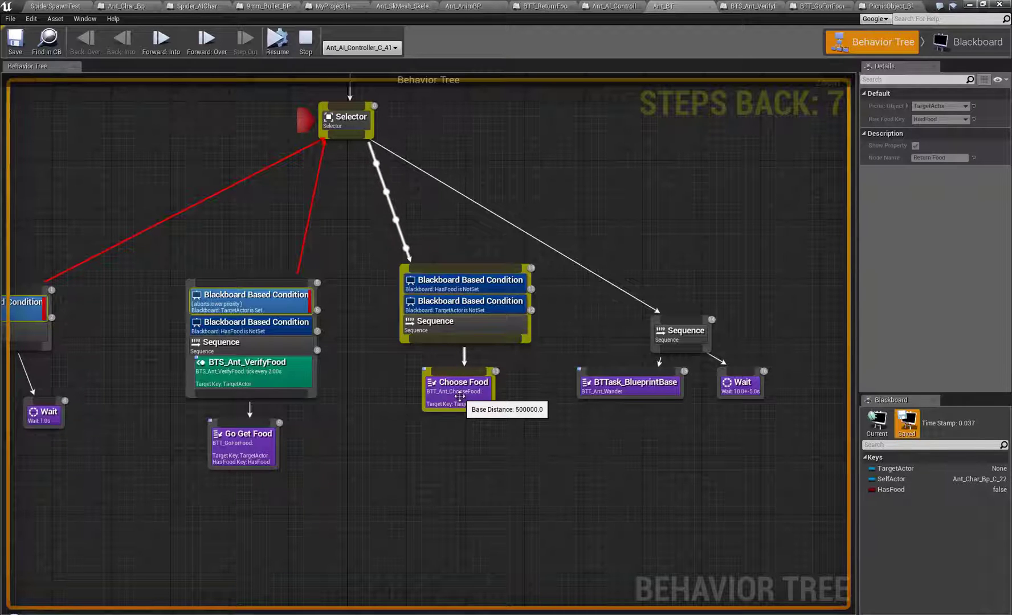
{"action": "double_click", "coordinate": [461, 392]}
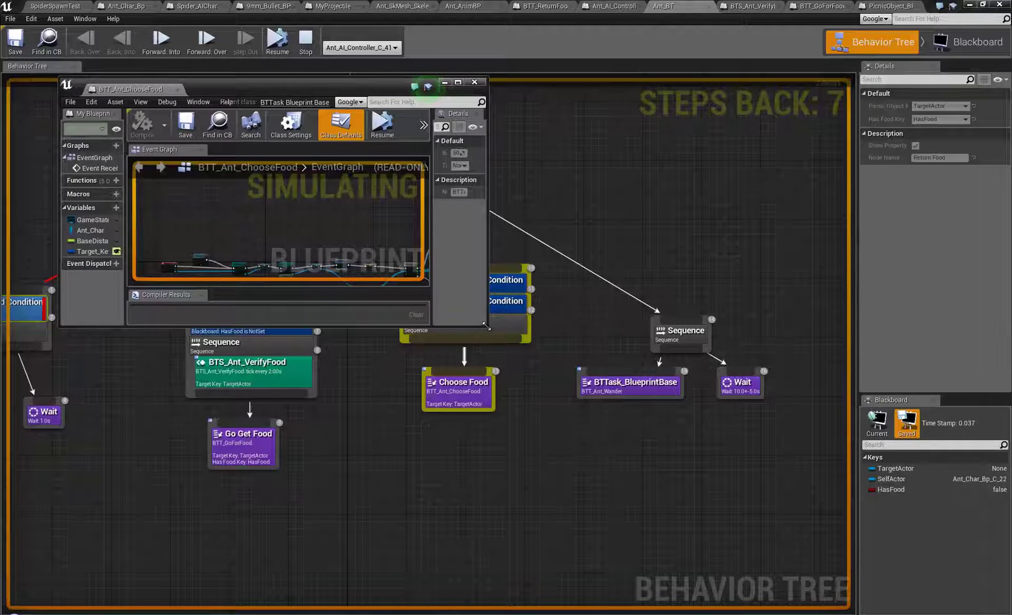
{"action": "left_click_drag", "start_coordinate": [485, 326], "coordinate": [848, 469]}
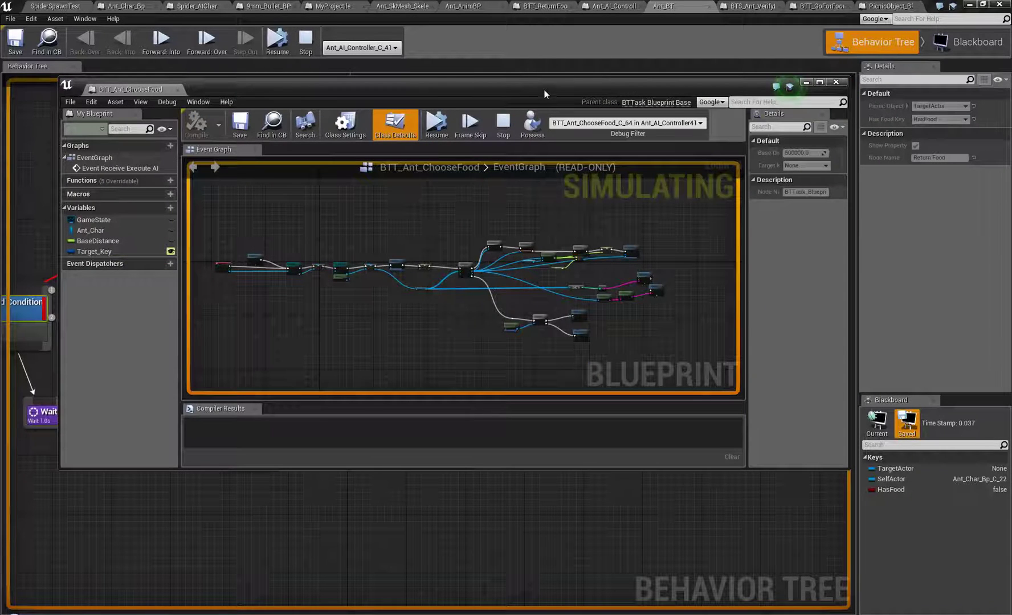
{"action": "left_click_drag", "start_coordinate": [545, 89], "coordinate": [527, 32]}
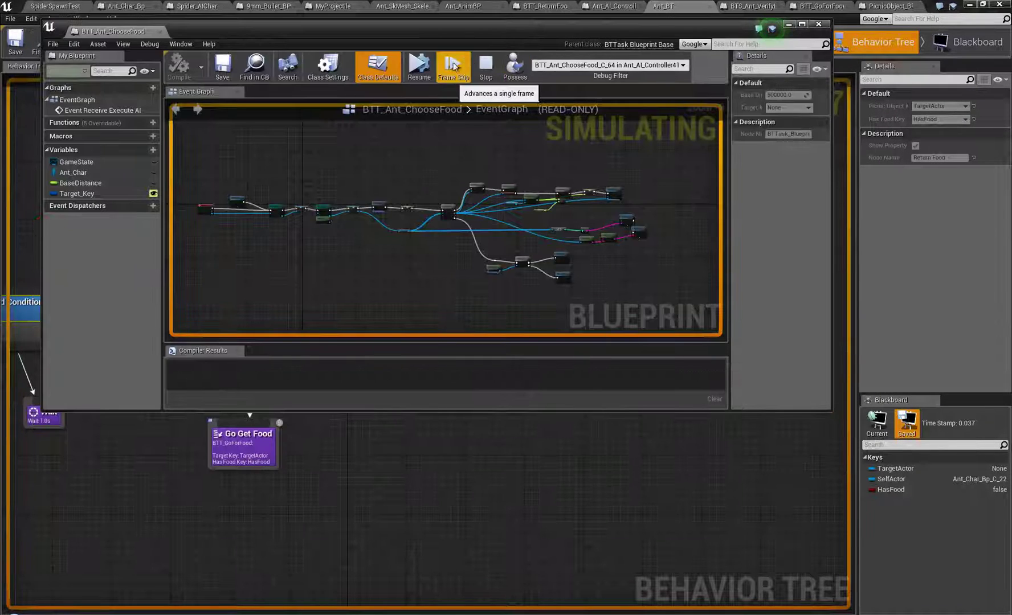
Advance the simulation frame by frame with the Ant_BT tree exposed, examining the active branch and the TargetActor blackboard key.
{"action": "left_click", "coordinate": [455, 67]}
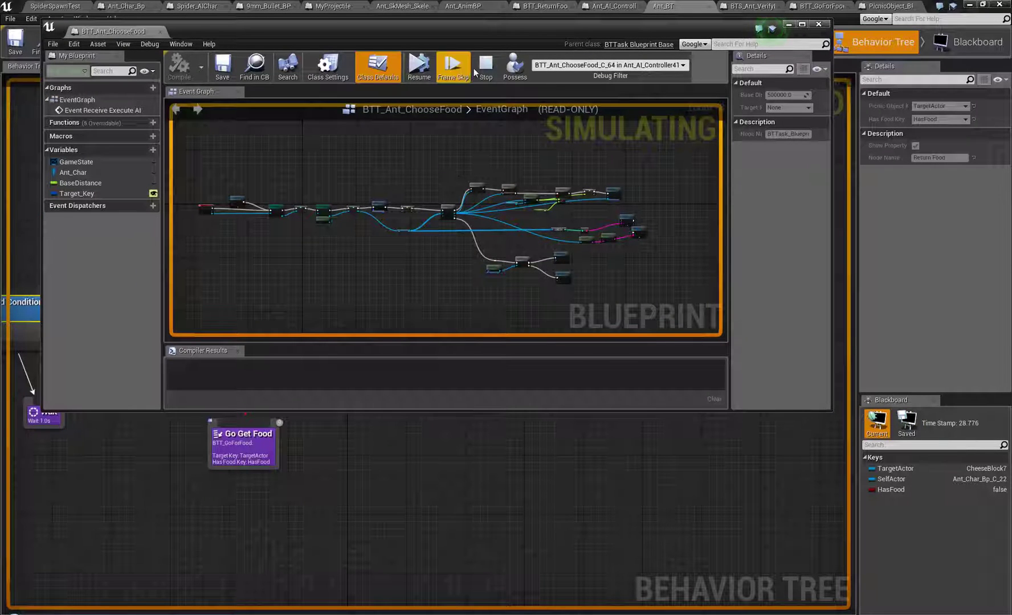
{"action": "left_click_drag", "start_coordinate": [508, 39], "coordinate": [531, 499]}
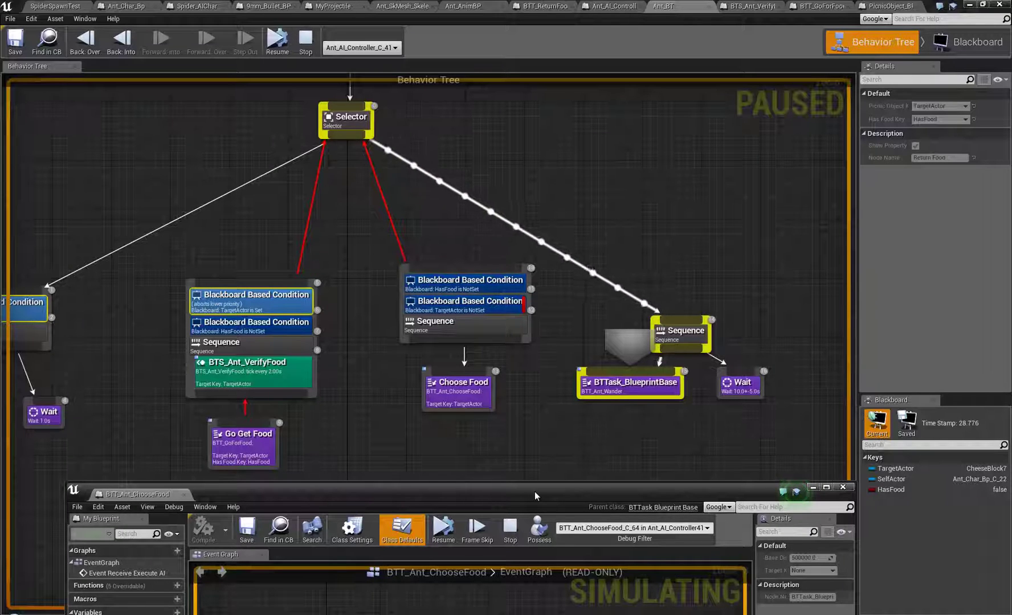
{"action": "left_click_drag", "start_coordinate": [535, 492], "coordinate": [511, 423]}
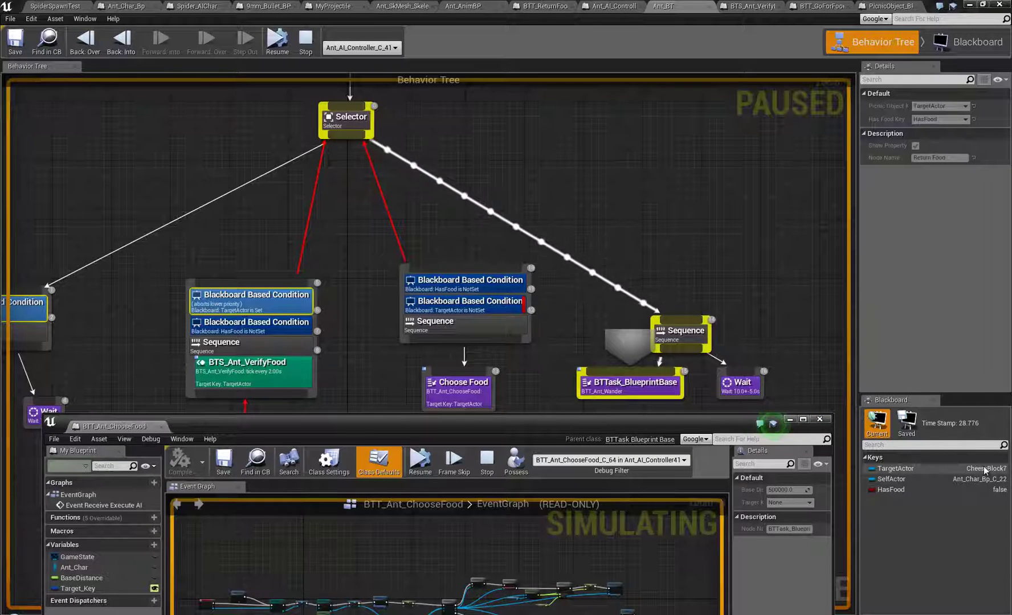
{"action": "left_click", "coordinate": [455, 467]}
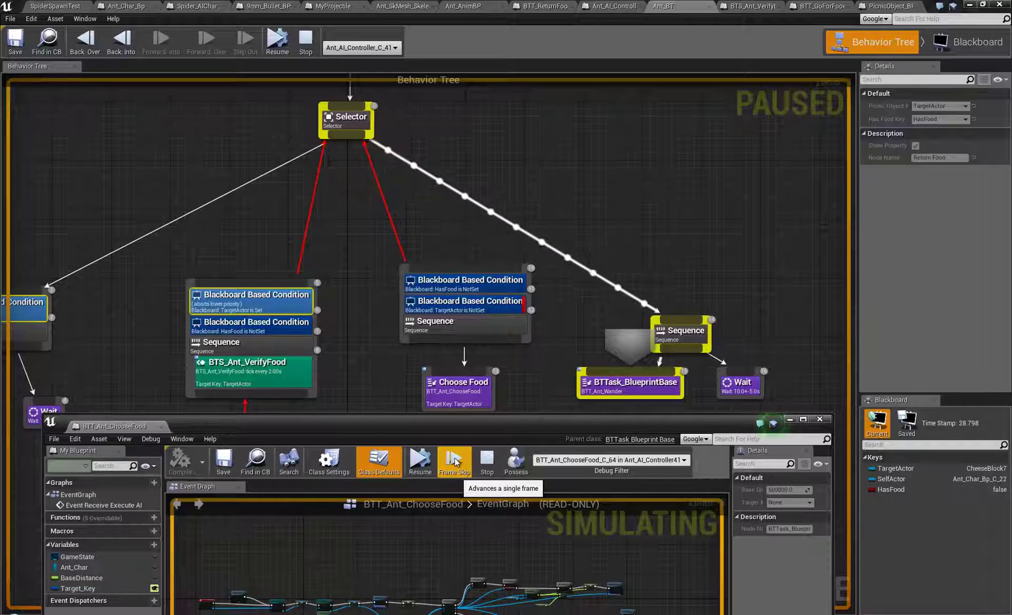
{"action": "left_click", "coordinate": [456, 463]}
{"action": "left_click", "coordinate": [456, 463]}
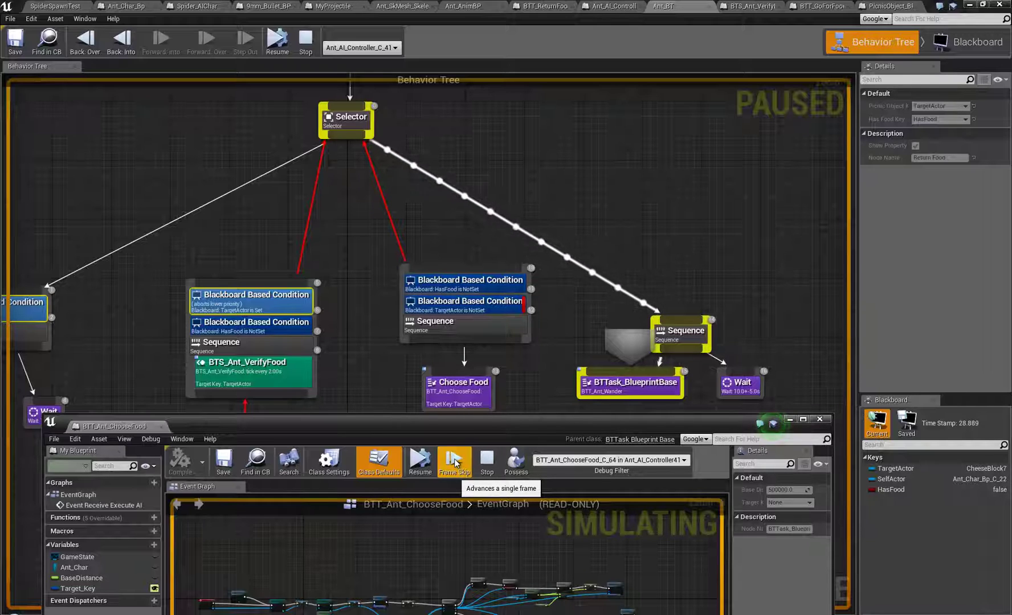
{"action": "left_click", "coordinate": [455, 462]}
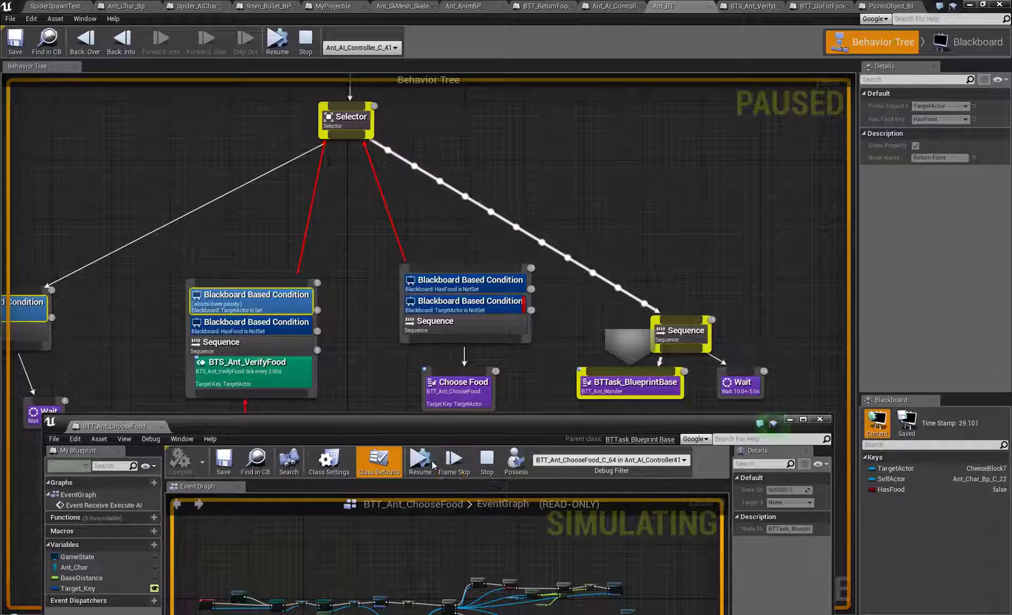
Resume the simulation and repossess the player character in the SpiderSpawnTest level.
{"action": "left_click", "coordinate": [432, 461]}
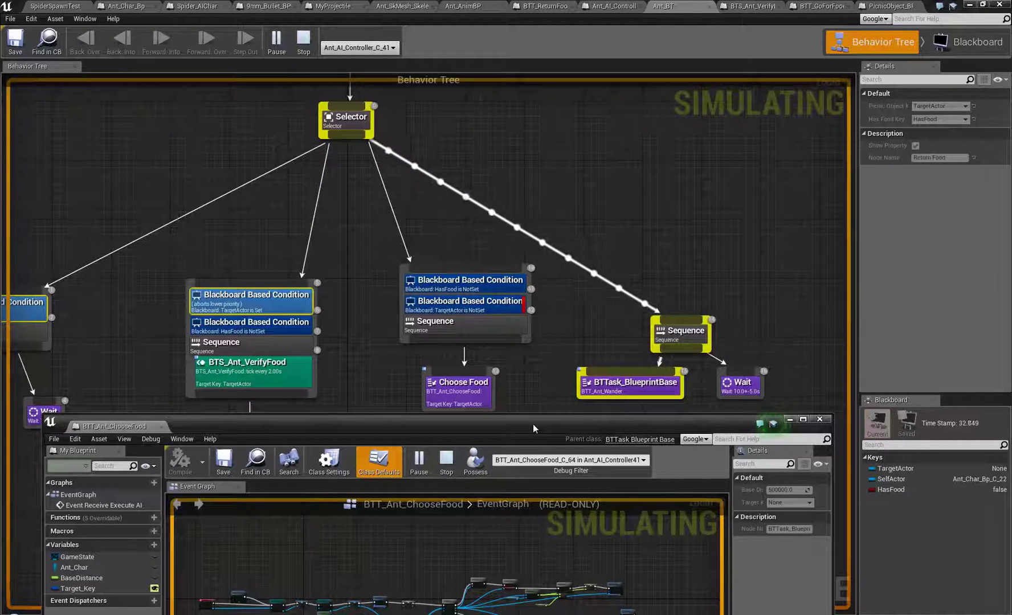
{"action": "left_click_drag", "start_coordinate": [523, 426], "coordinate": [504, 435]}
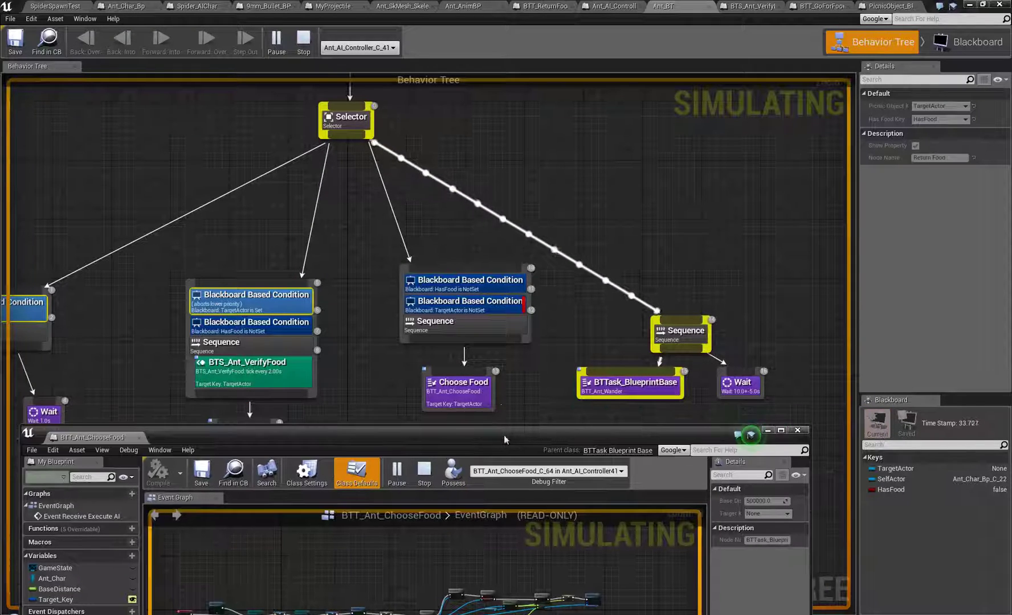
{"action": "left_click", "coordinate": [59, 7]}
{"action": "right_click_drag", "start_coordinate": [456, 282], "coordinate": [519, 301]}
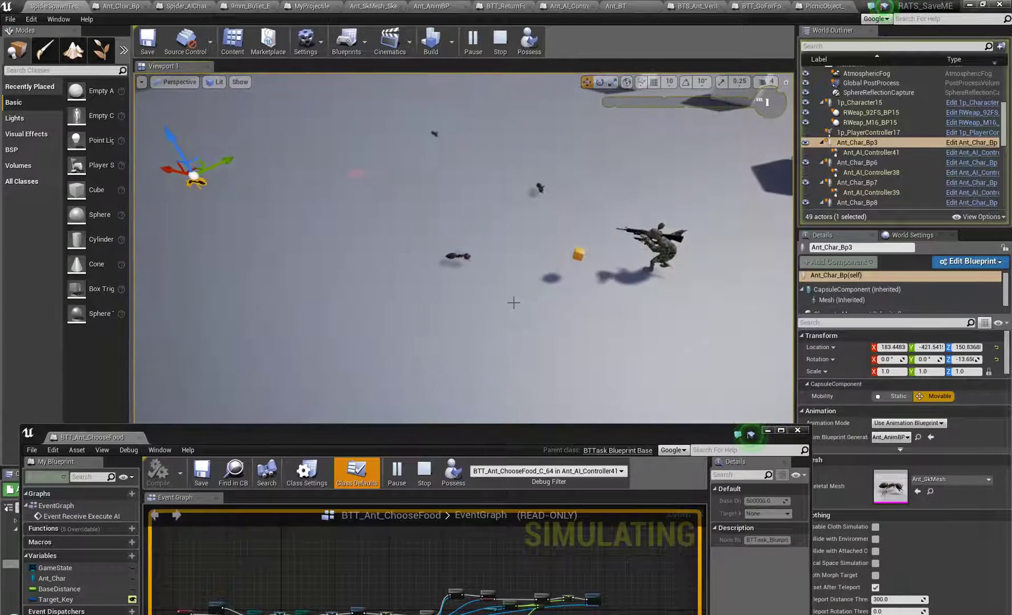
{"action": "left_click", "coordinate": [529, 43]}
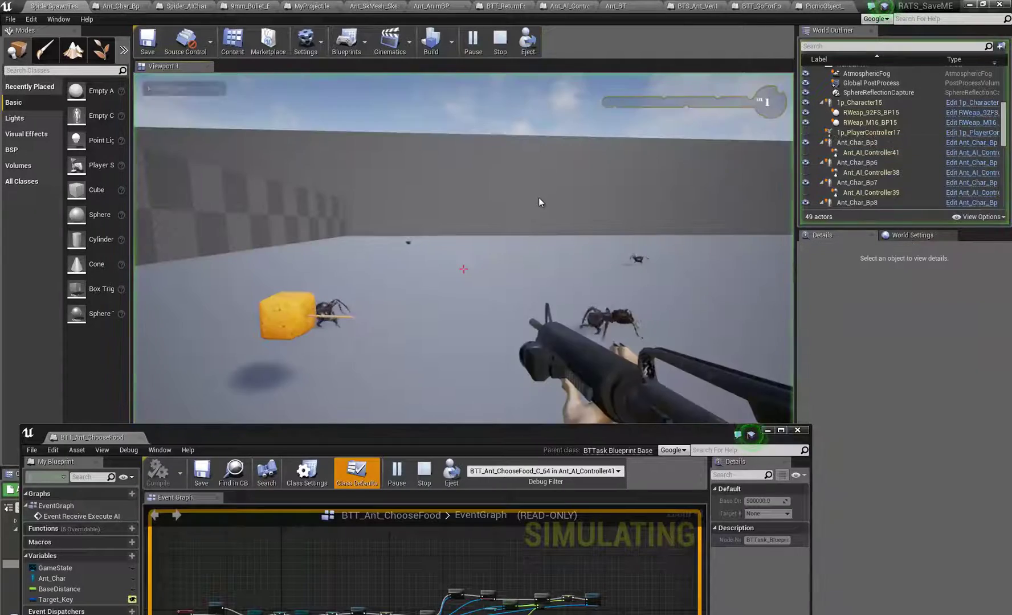
Shoot at the ants near the floating cheese, move away to watch their reaction, and release the mouse from the game.
{"action": "left_click_drag", "start_coordinate": [427, 292], "coordinate": [429, 472]}
{"action": "left_click", "coordinate": [451, 313]}
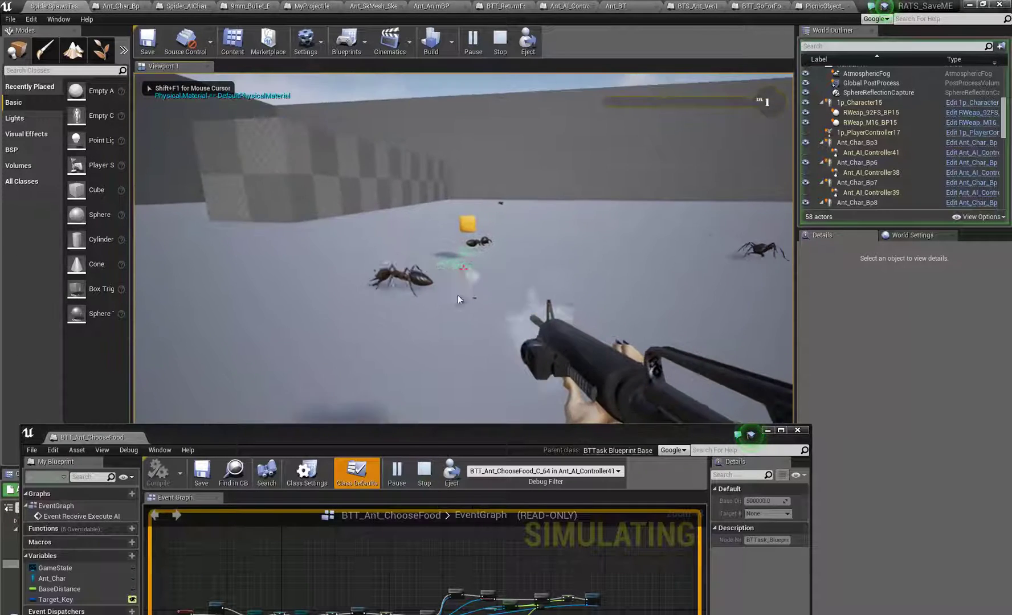
{"action": "key", "text": "a"}
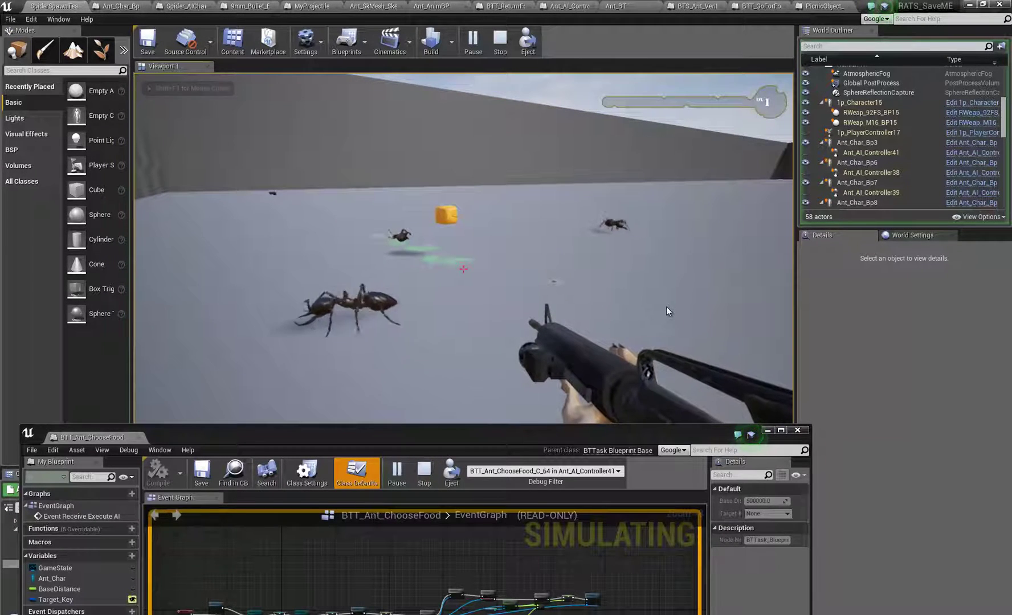
{"action": "key", "text": "s"}
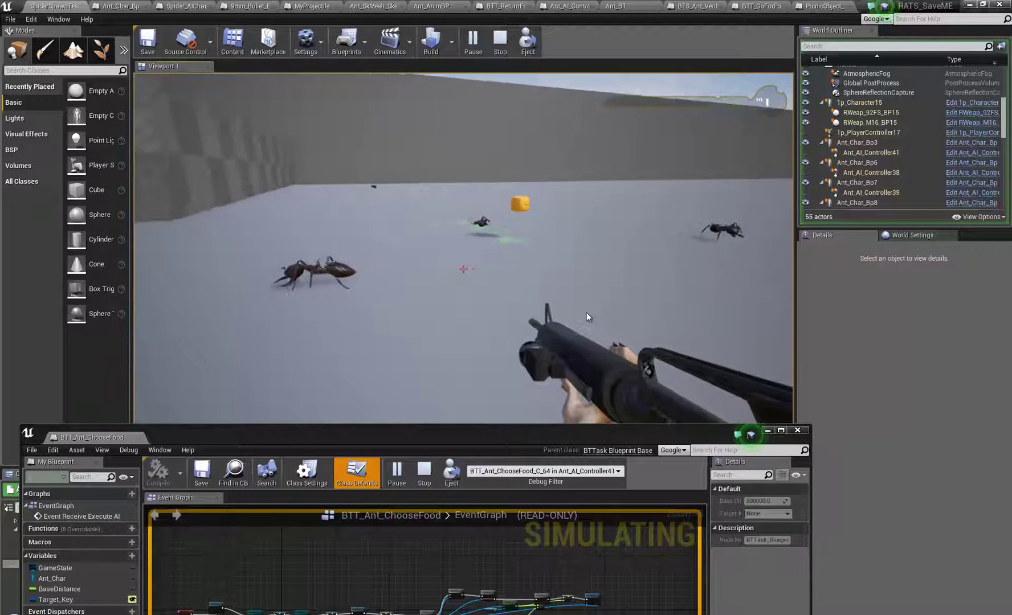
{"action": "key", "text": "shift+F1"}
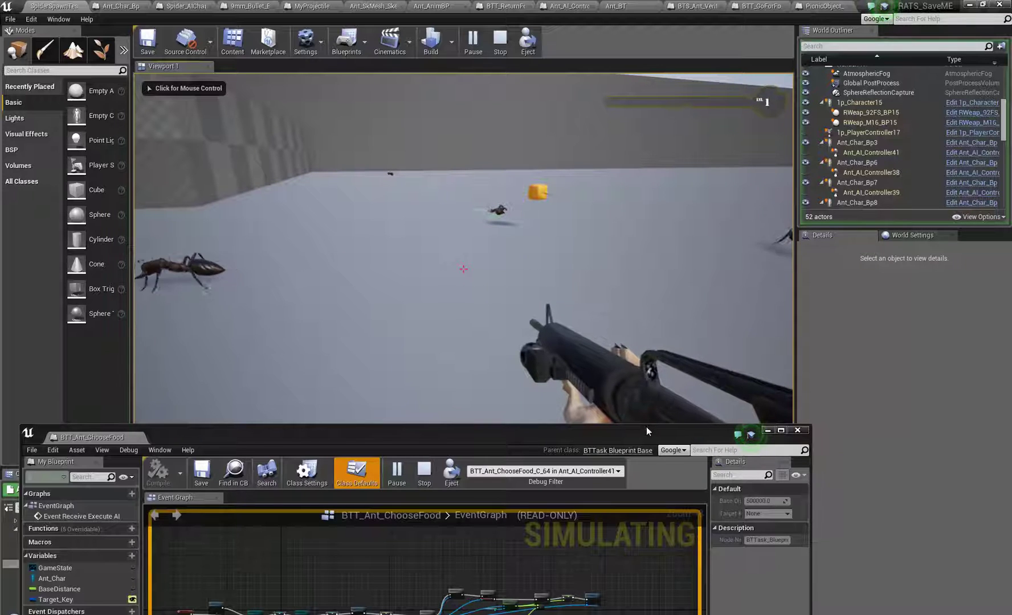
Dock Ant_BT beside BTT_Ant_ChooseFood in the floating window and watch its active branches while the game runs.
{"action": "left_click_drag", "start_coordinate": [646, 427], "coordinate": [665, 343]}
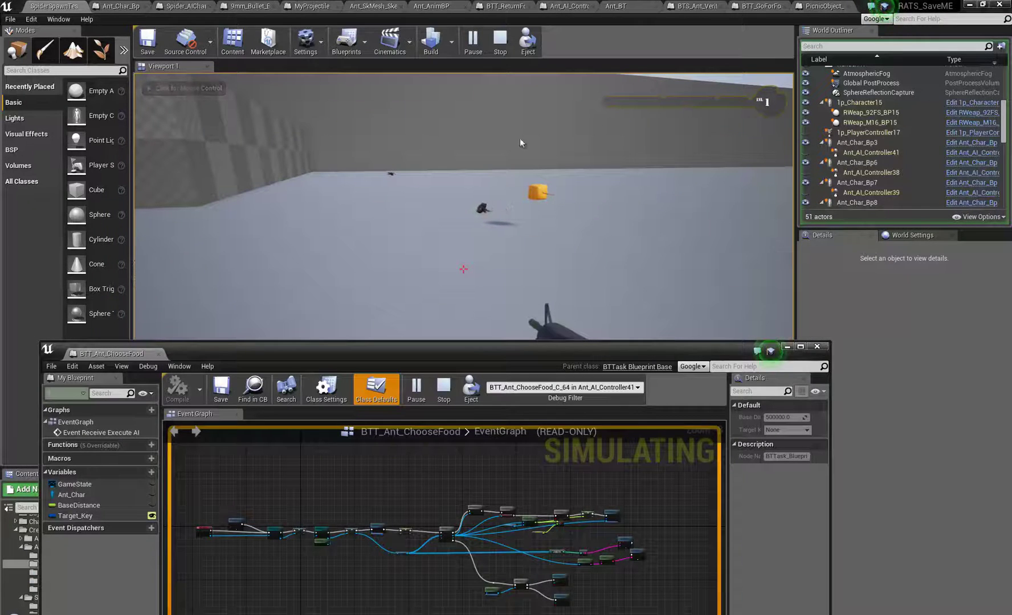
{"action": "left_click_drag", "start_coordinate": [641, 11], "coordinate": [254, 353]}
{"action": "right_click_drag", "start_coordinate": [502, 527], "coordinate": [460, 474]}
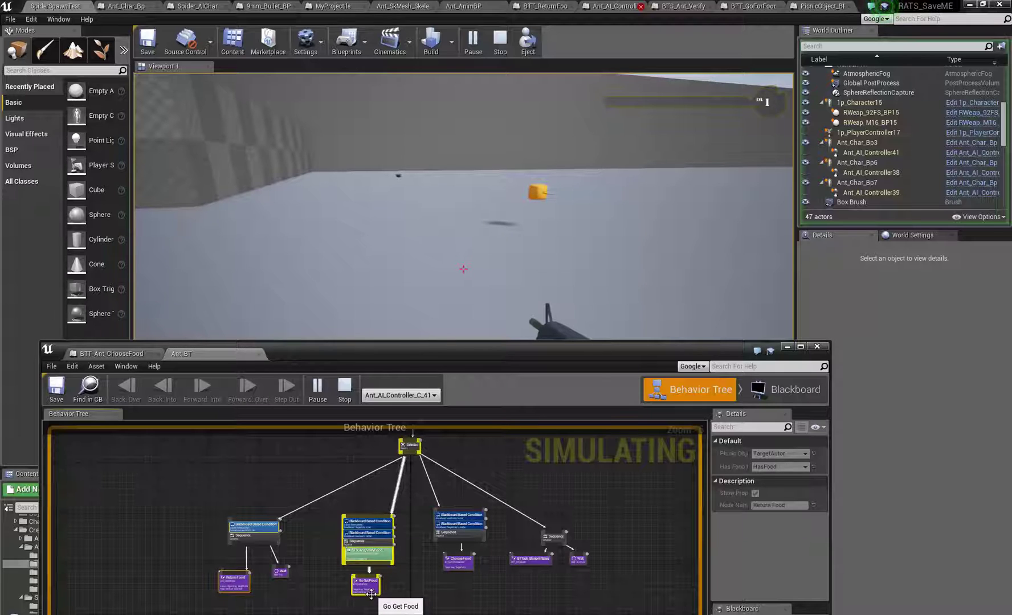
{"action": "scroll", "coordinate": [519, 567], "scroll_direction": "up", "scroll_amount": 5}
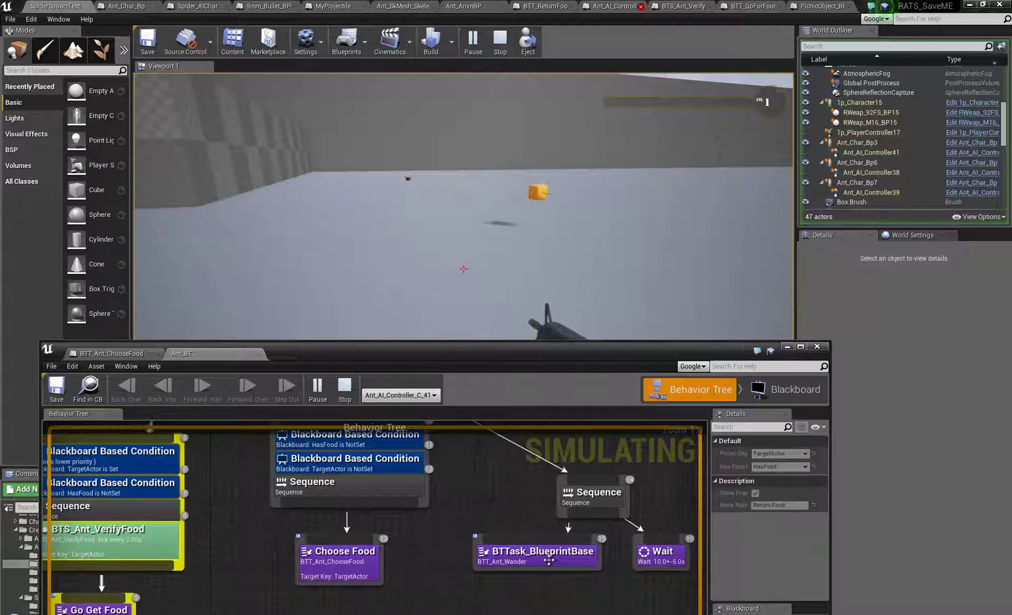
{"action": "scroll", "coordinate": [548, 560], "scroll_direction": "down", "scroll_amount": 2}
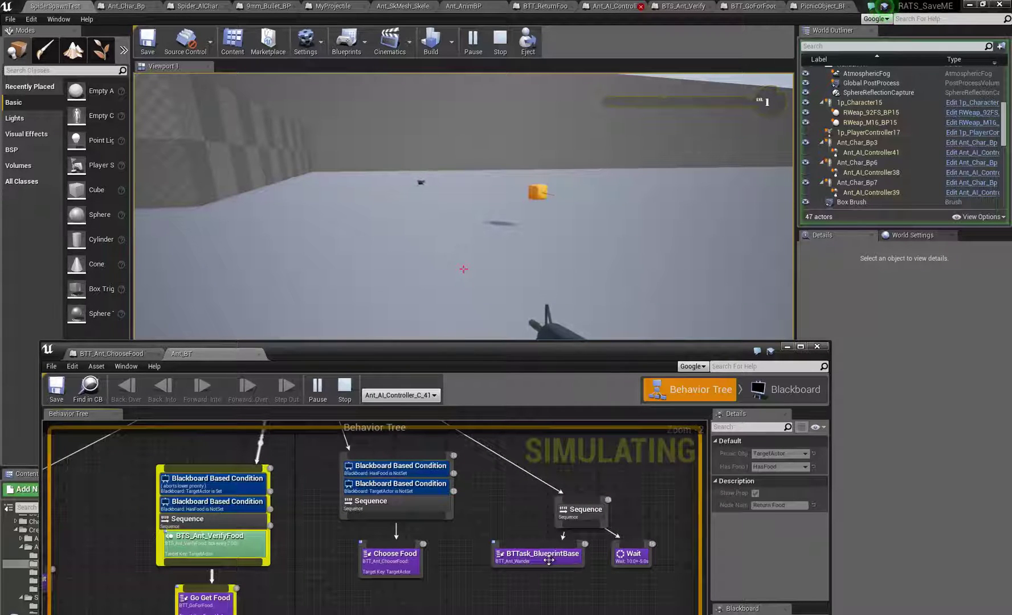
{"action": "scroll", "coordinate": [548, 560], "scroll_direction": "down", "scroll_amount": 1}
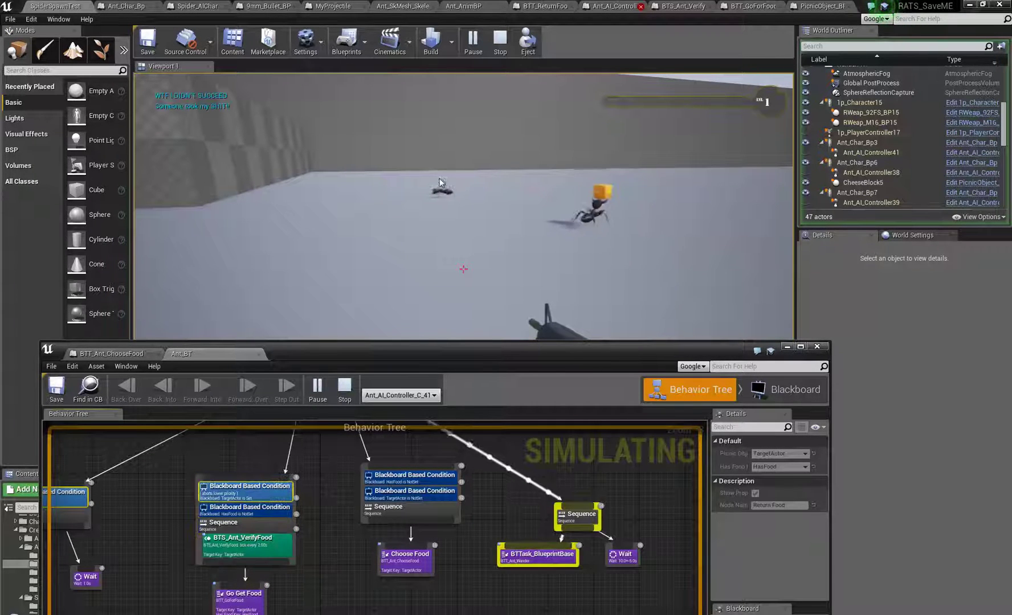
Shoot the cheese-carrying ant to test whether another ant fetches the dropped food, then stop the play session.
{"action": "left_click", "coordinate": [425, 196]}
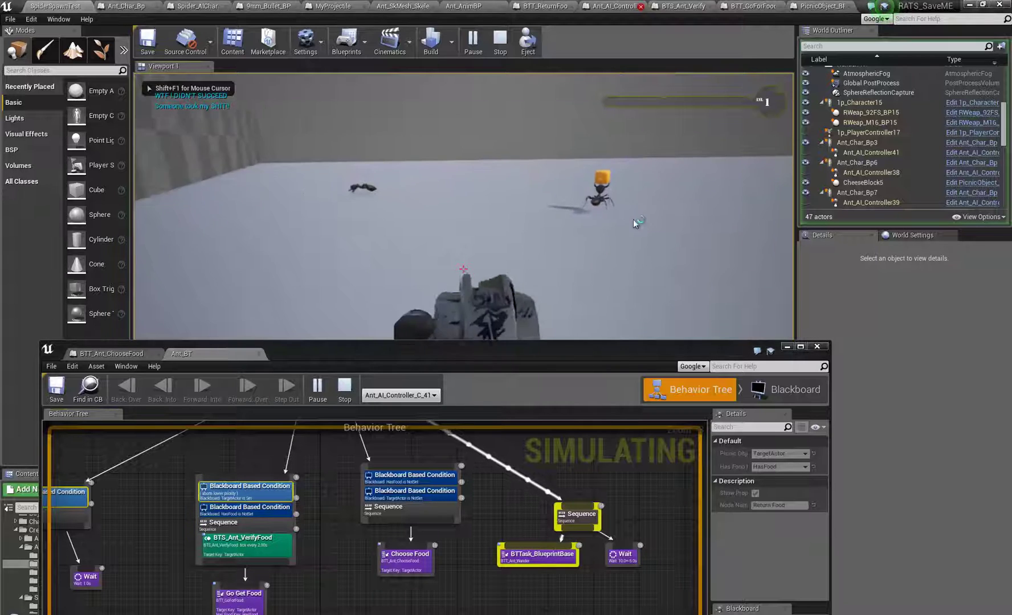
{"action": "left_click", "coordinate": [754, 304]}
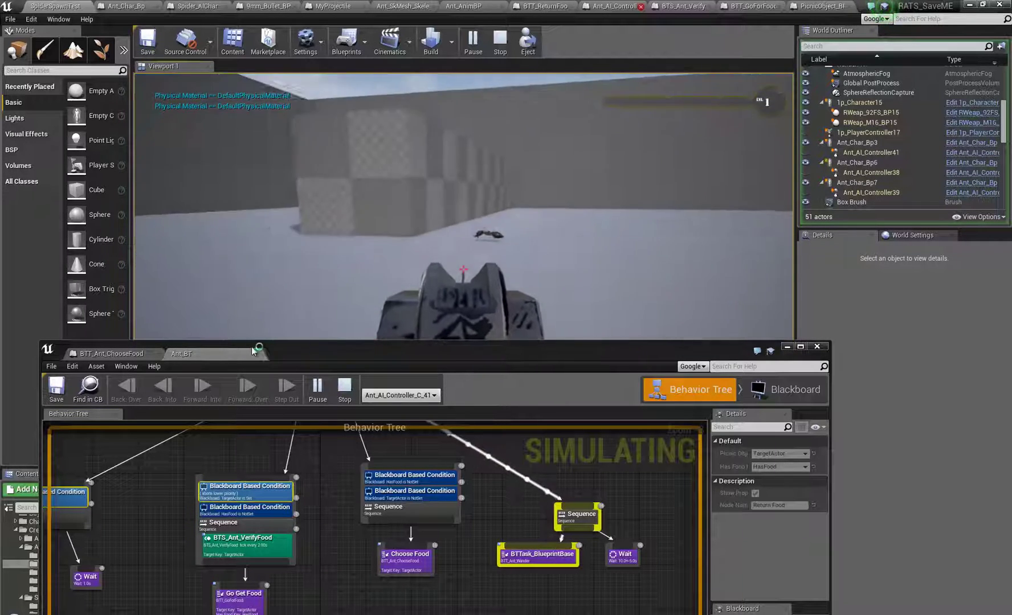
{"action": "key", "text": "2"}
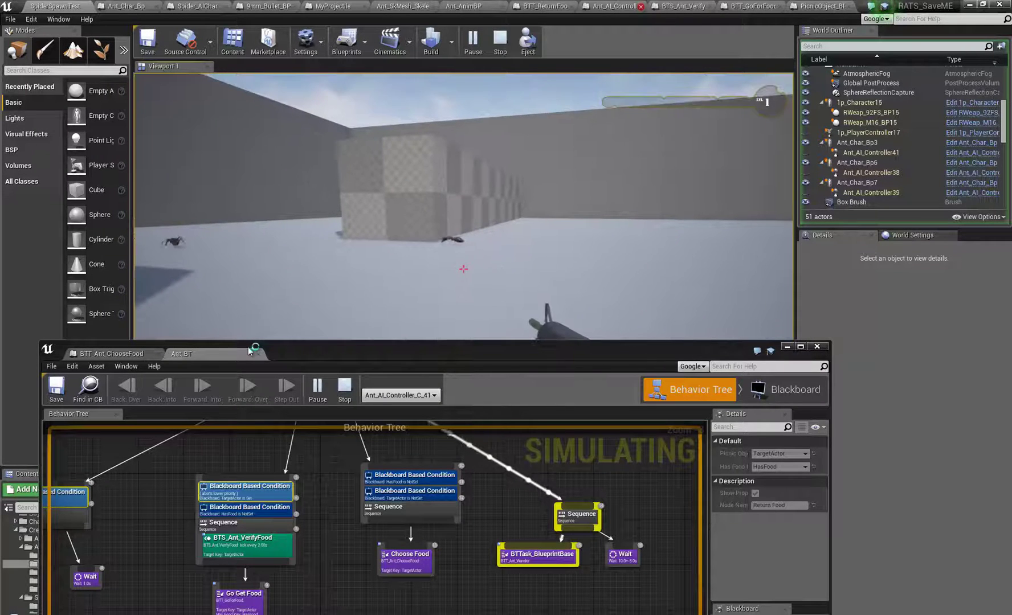
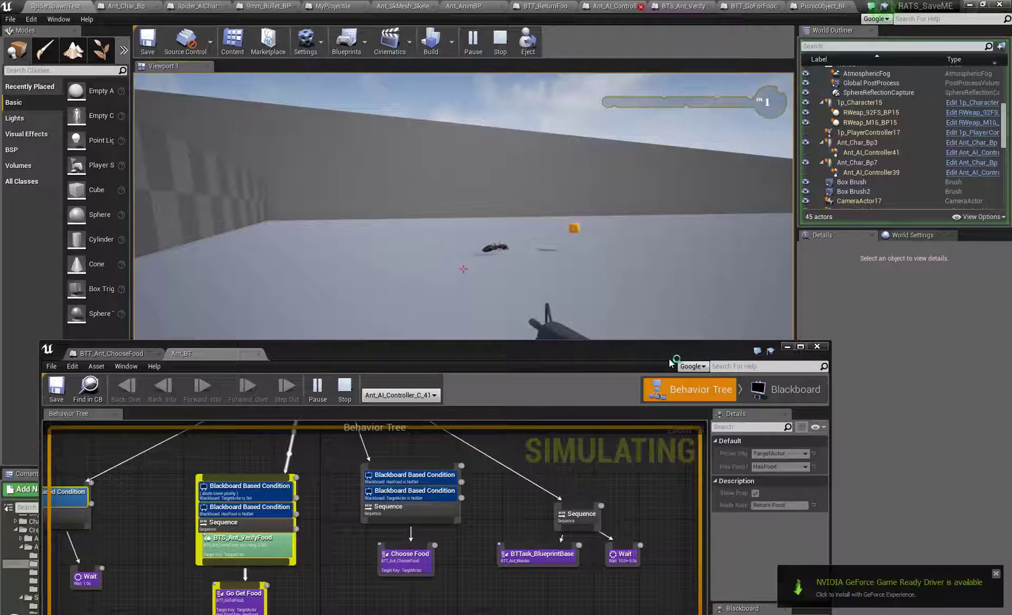
{"action": "key", "text": "Escape"}
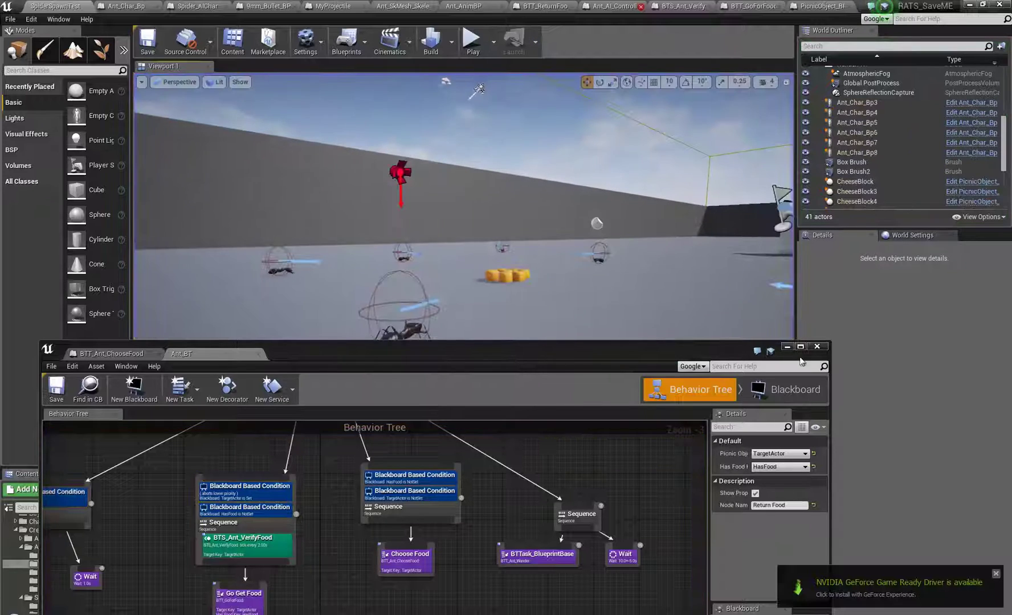
Dock BTT_Ant_ChooseFood and Ant_BT back into the main editor window and bring the Choose Food and Wander branches into view.
{"action": "left_click_drag", "start_coordinate": [621, 363], "coordinate": [626, 174]}
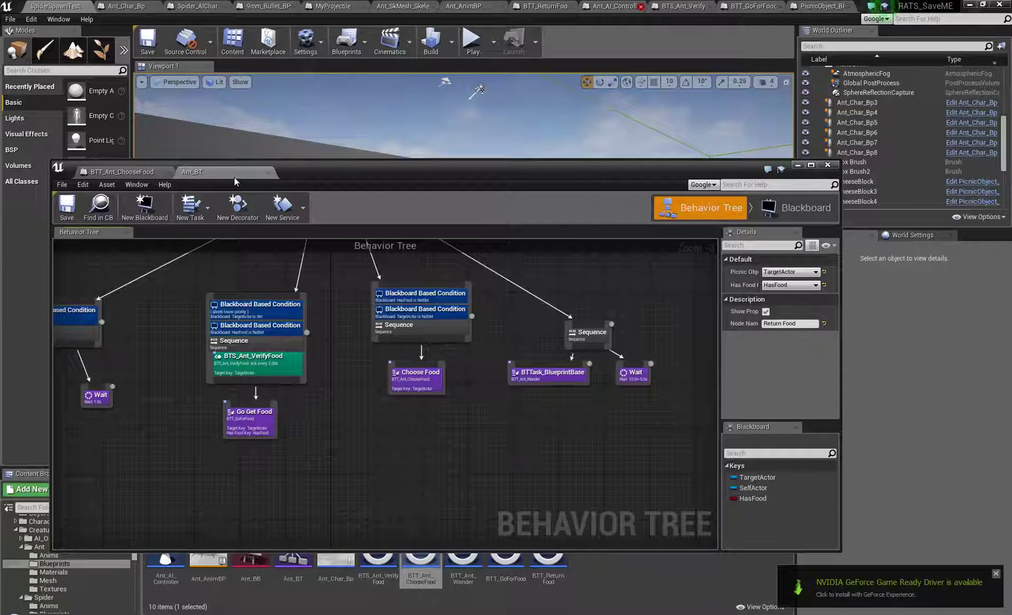
{"action": "left_click_drag", "start_coordinate": [141, 172], "coordinate": [230, 9]}
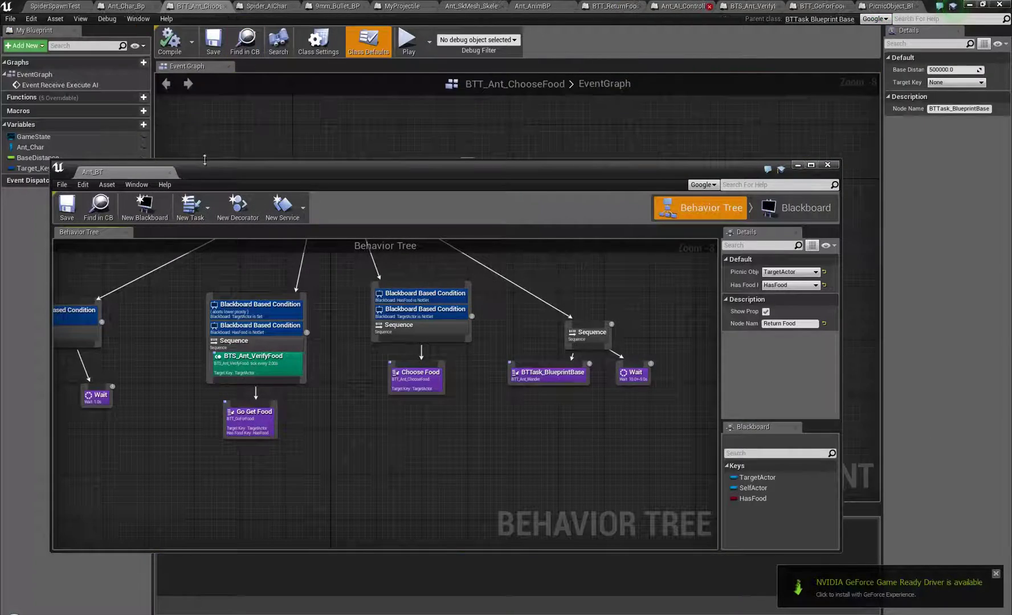
{"action": "left_click_drag", "start_coordinate": [131, 172], "coordinate": [234, 7]}
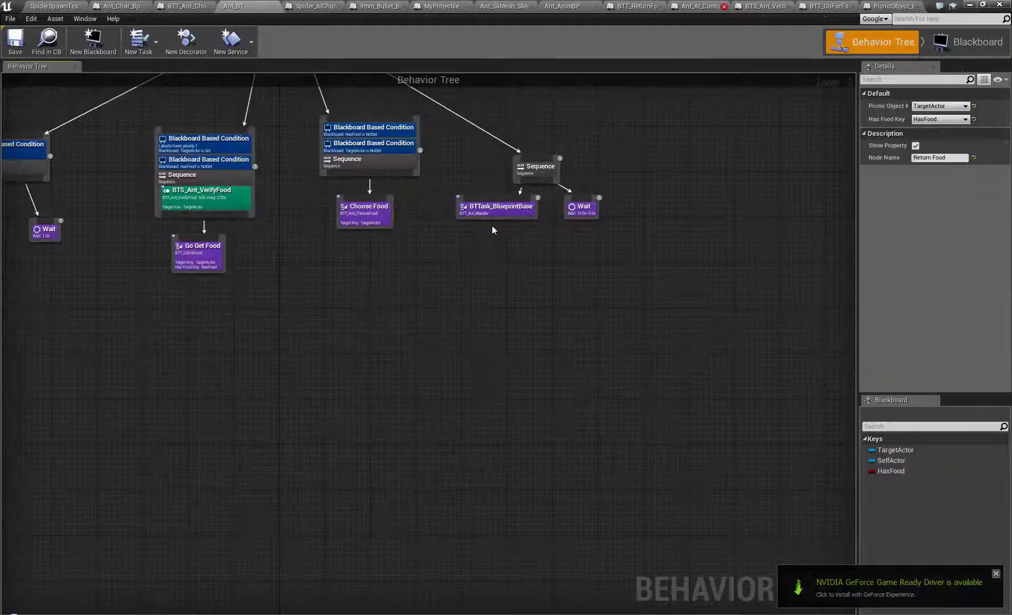
{"action": "right_click_drag", "start_coordinate": [537, 239], "coordinate": [514, 308]}
{"action": "scroll", "coordinate": [516, 231], "scroll_direction": "up", "scroll_amount": 3}
{"action": "right_click_drag", "start_coordinate": [412, 236], "coordinate": [518, 311]}
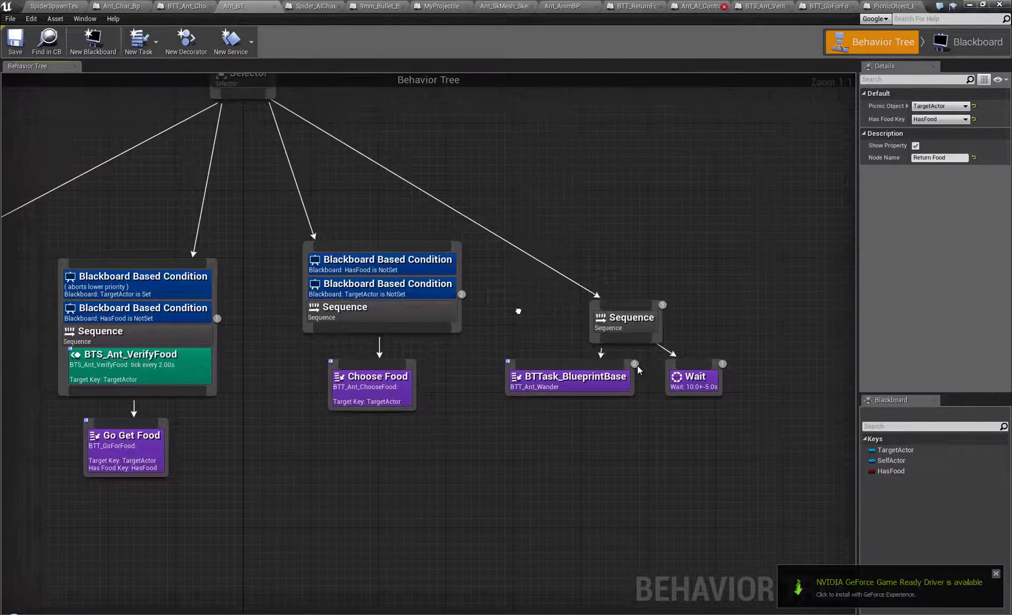
Move the Choose Food branch's Sequence and the Wander branch's Sequence up, nearer the root Selector.
{"action": "left_click", "coordinate": [402, 313]}
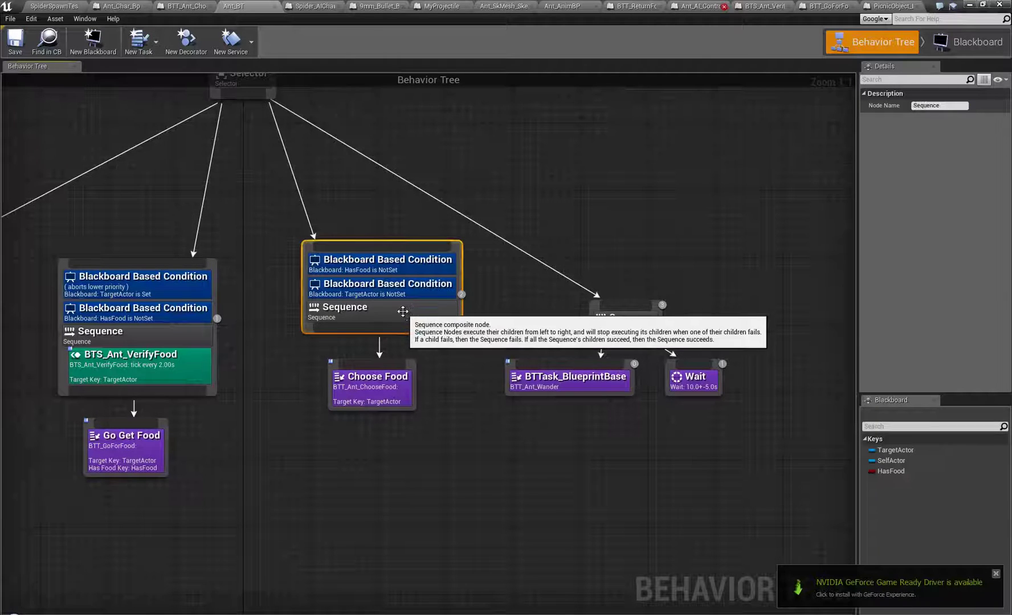
{"action": "left_click_drag", "start_coordinate": [402, 313], "coordinate": [418, 270]}
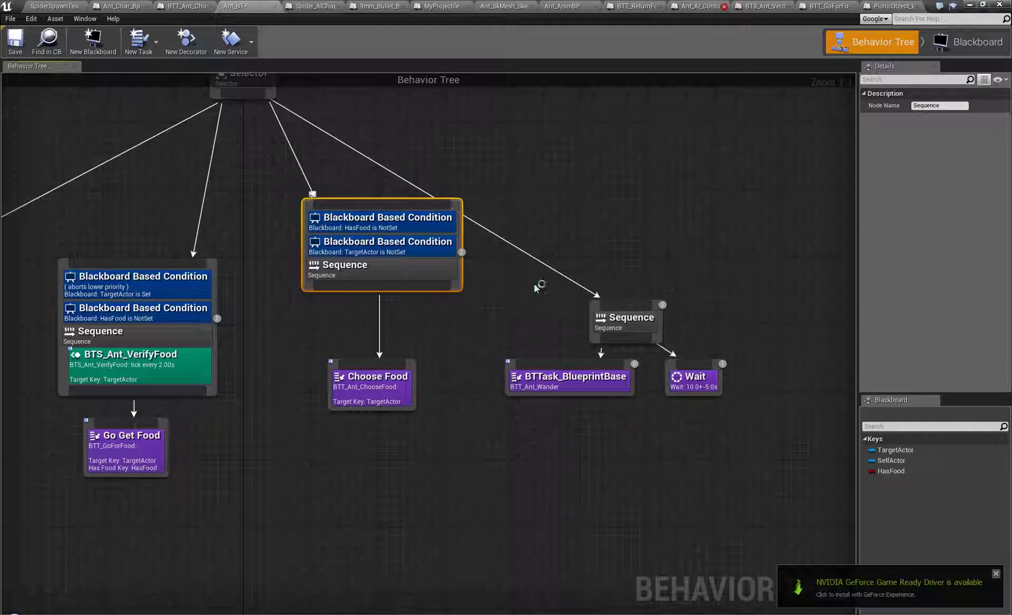
{"action": "left_click_drag", "start_coordinate": [630, 312], "coordinate": [590, 226]}
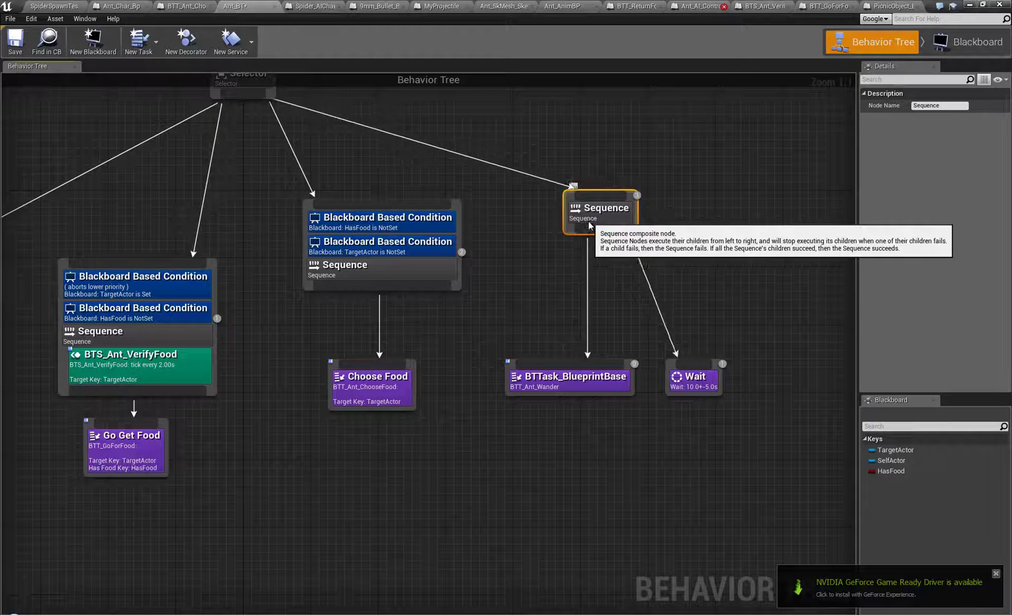
{"action": "left_click", "coordinate": [382, 387]}
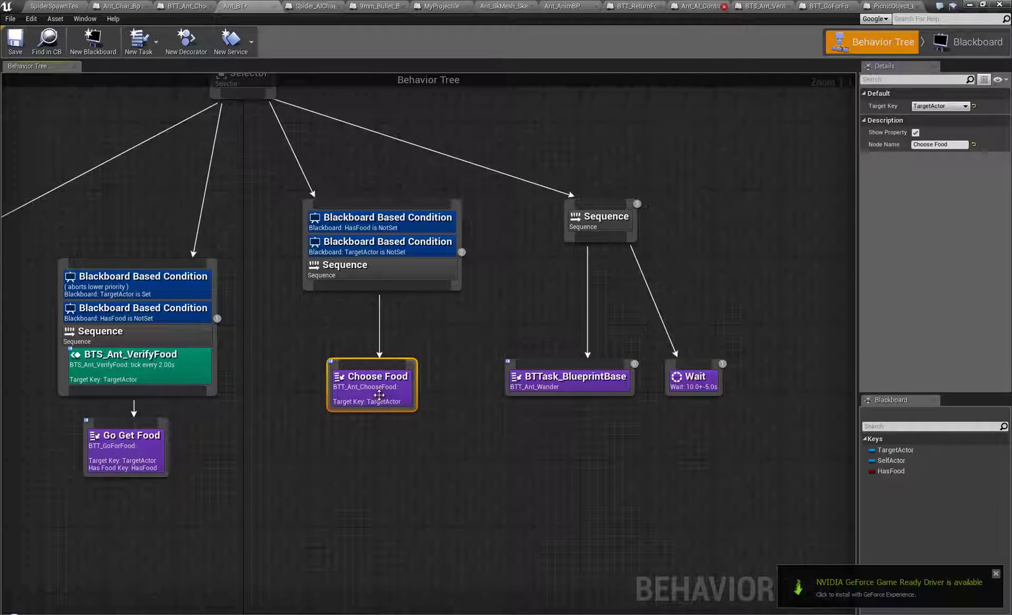
{"action": "left_click_drag", "start_coordinate": [599, 214], "coordinate": [590, 232]}
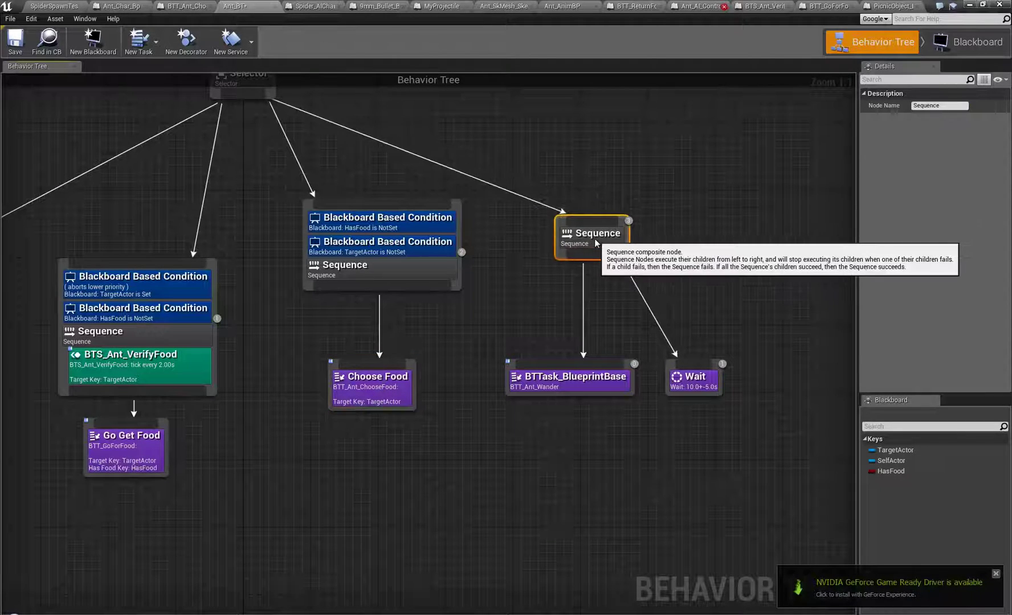
Add a Blackboard decorator to the Wander branch's Sequence, requiring TargetActor to be Is Not Set.
{"action": "right_click", "coordinate": [602, 244]}
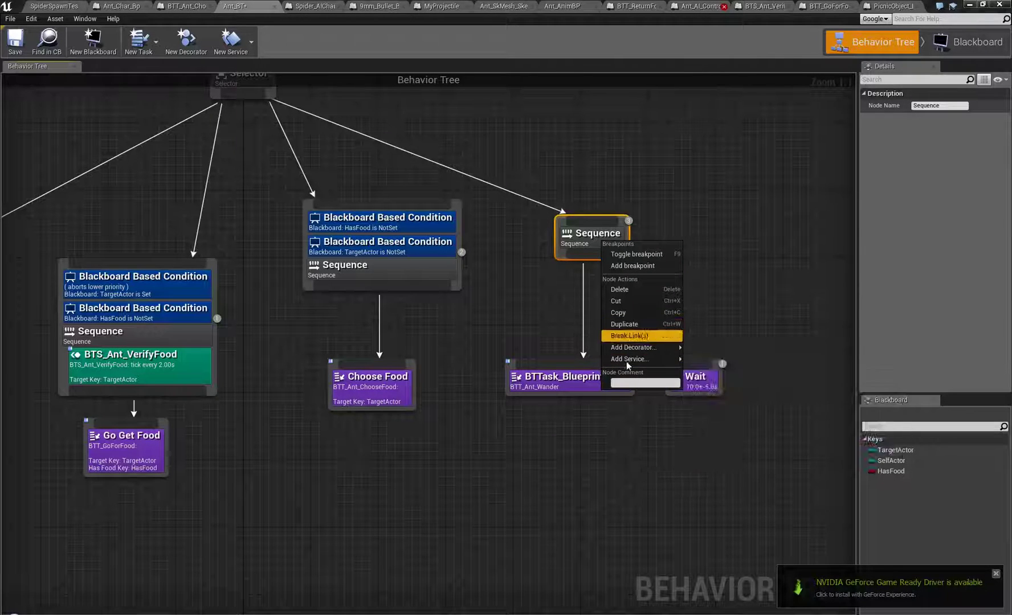
{"action": "mouse_move", "coordinate": [633, 343]}
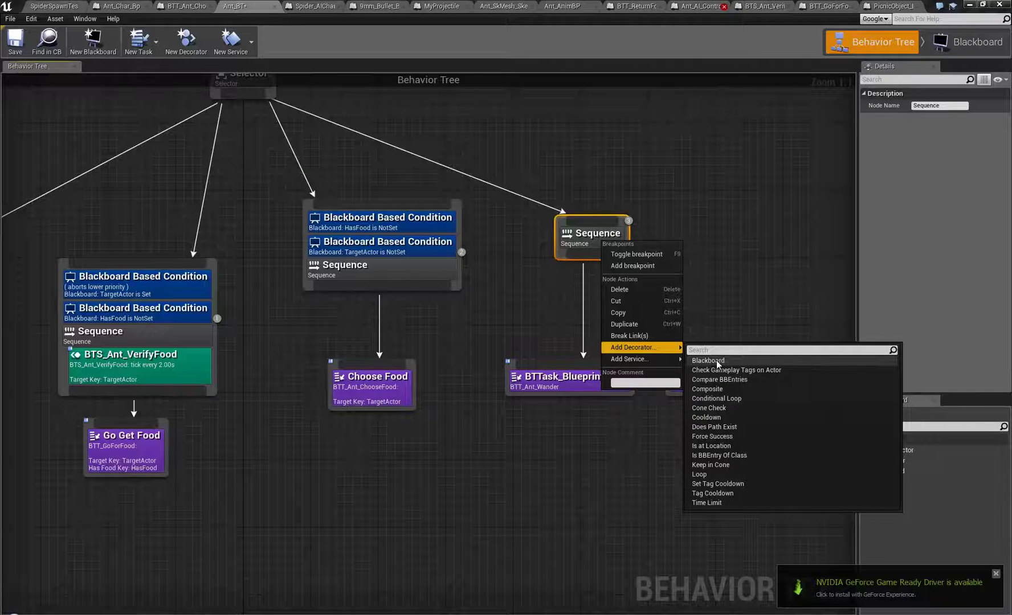
{"action": "left_click", "coordinate": [717, 360]}
{"action": "left_click", "coordinate": [659, 243]}
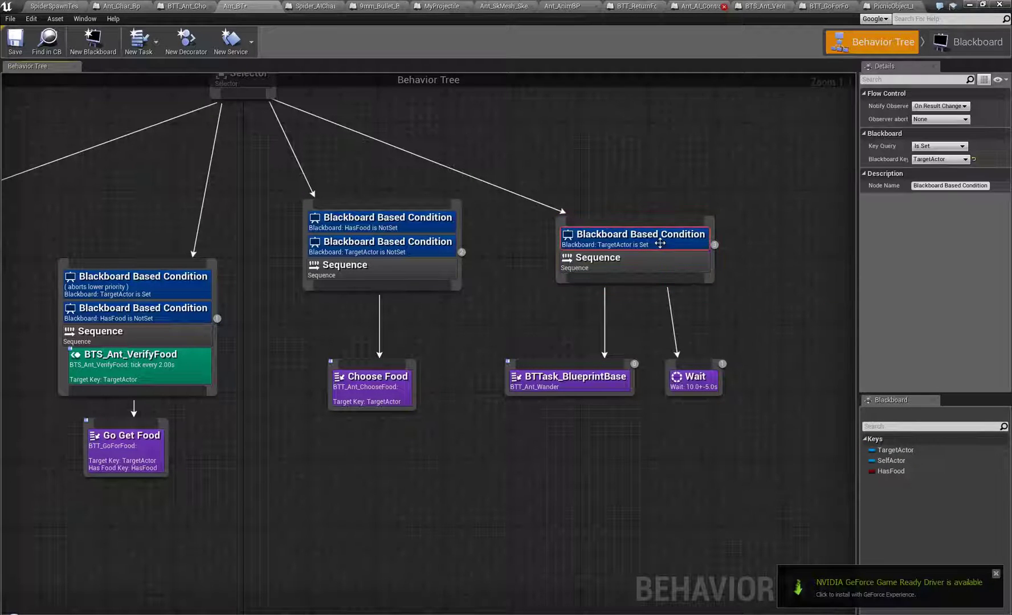
{"action": "left_click", "coordinate": [933, 147]}
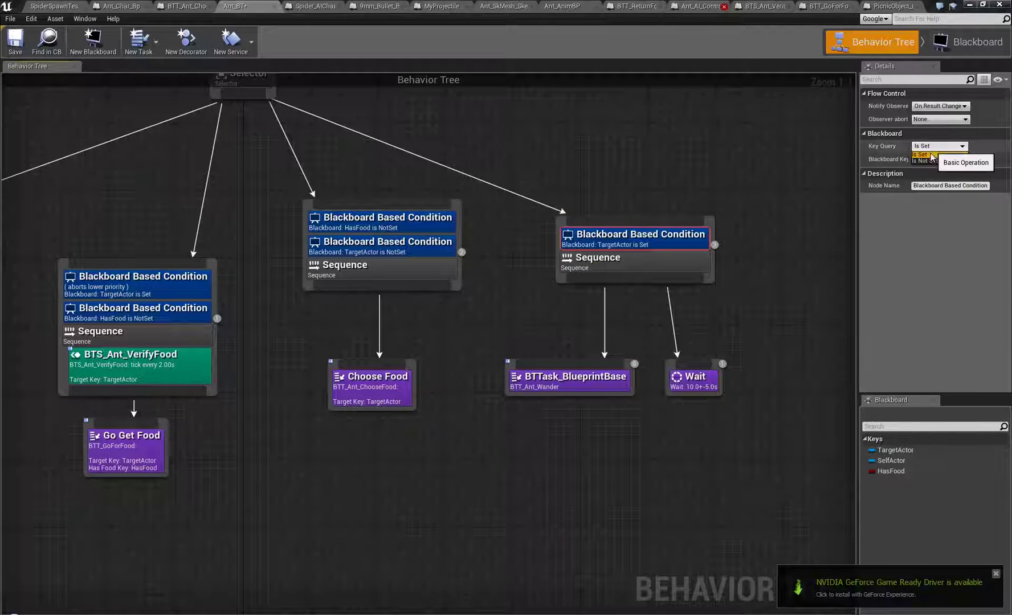
{"action": "left_click", "coordinate": [937, 159]}
Set the new Wander decorator to notify its observer On Value Change and to abort Self.
{"action": "left_click", "coordinate": [940, 106]}
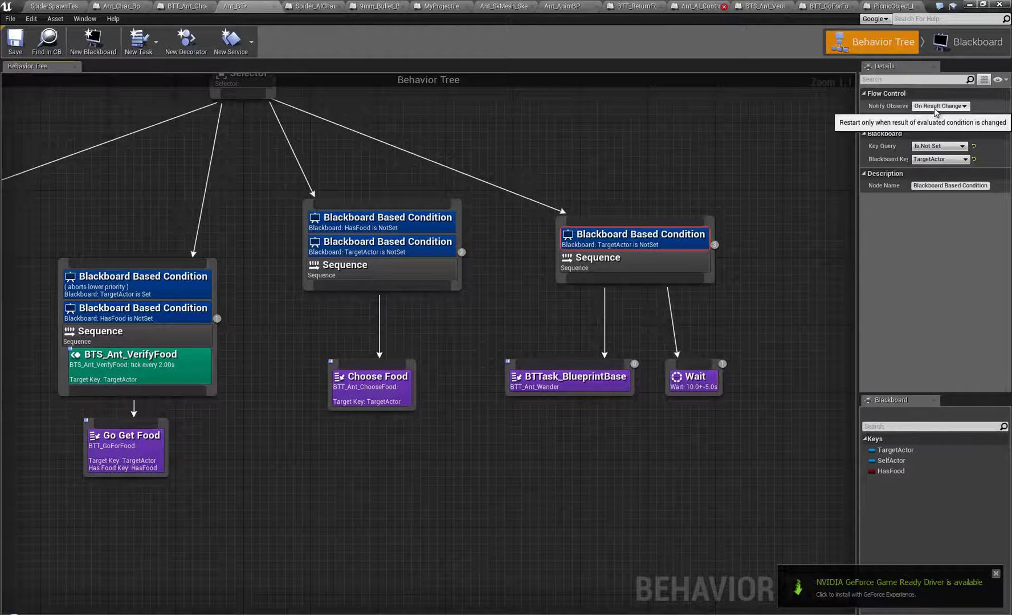
{"action": "left_click", "coordinate": [934, 118]}
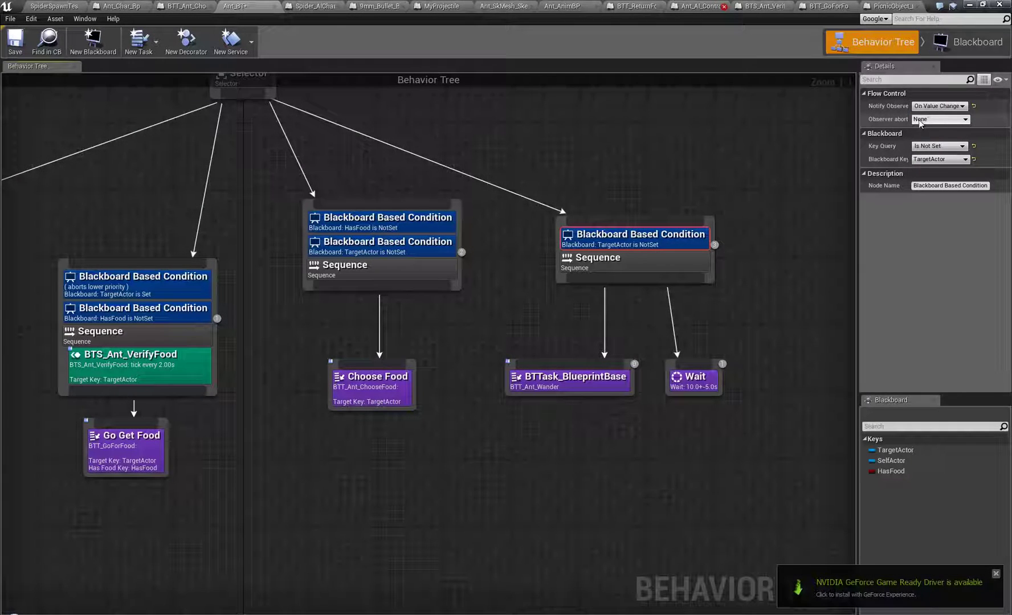
{"action": "left_click", "coordinate": [943, 120]}
{"action": "left_click", "coordinate": [928, 133]}
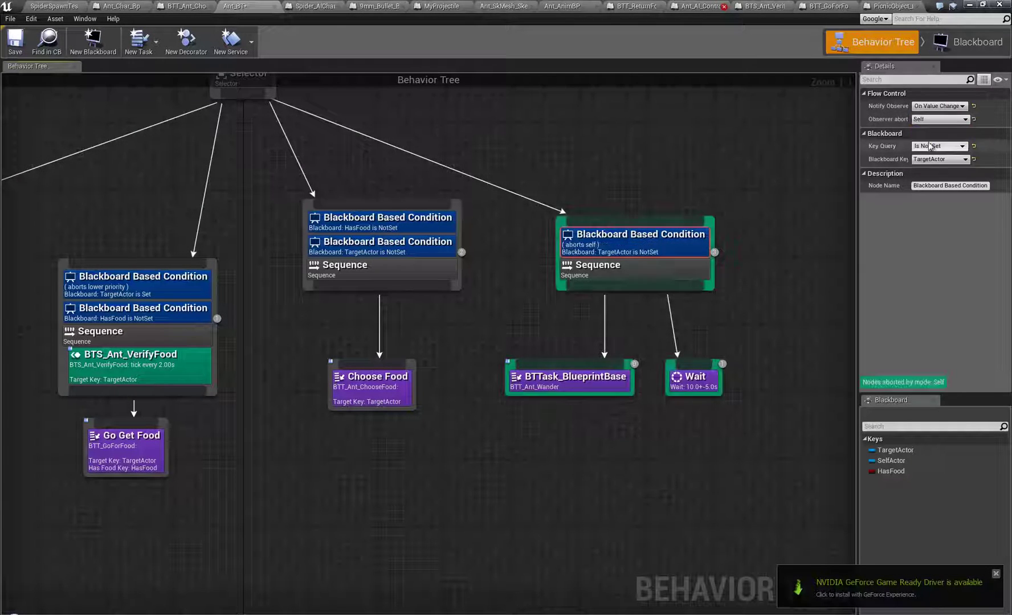
{"action": "left_click", "coordinate": [652, 424]}
Move the Wait and BTT_Ant_Wander tasks closer beneath their Sequence, spacing them apart.
{"action": "left_click_drag", "start_coordinate": [675, 376], "coordinate": [726, 363]}
{"action": "left_click_drag", "start_coordinate": [583, 389], "coordinate": [608, 363]}
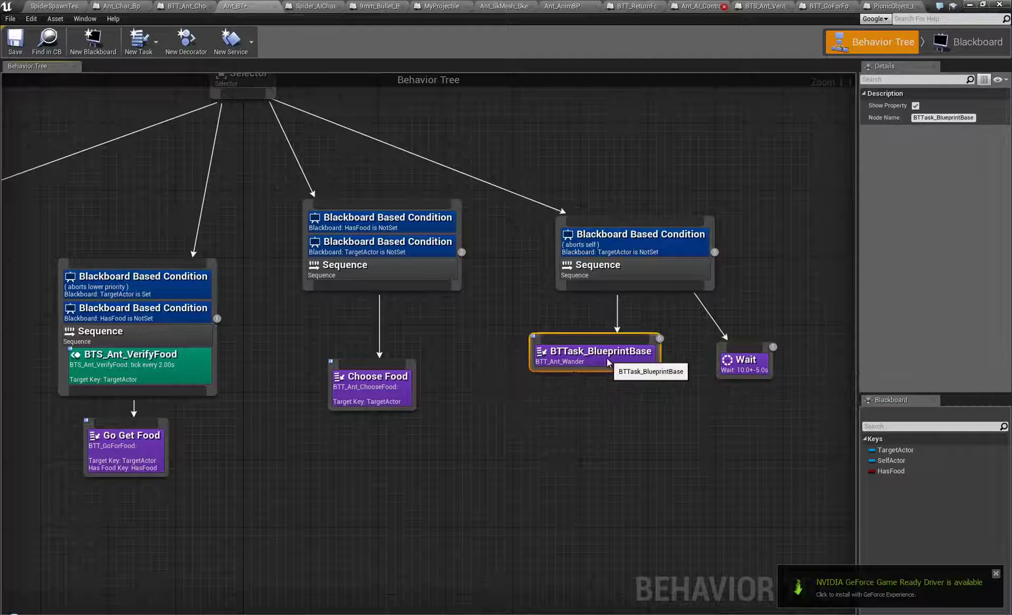
{"action": "left_click_drag", "start_coordinate": [551, 453], "coordinate": [644, 332]}
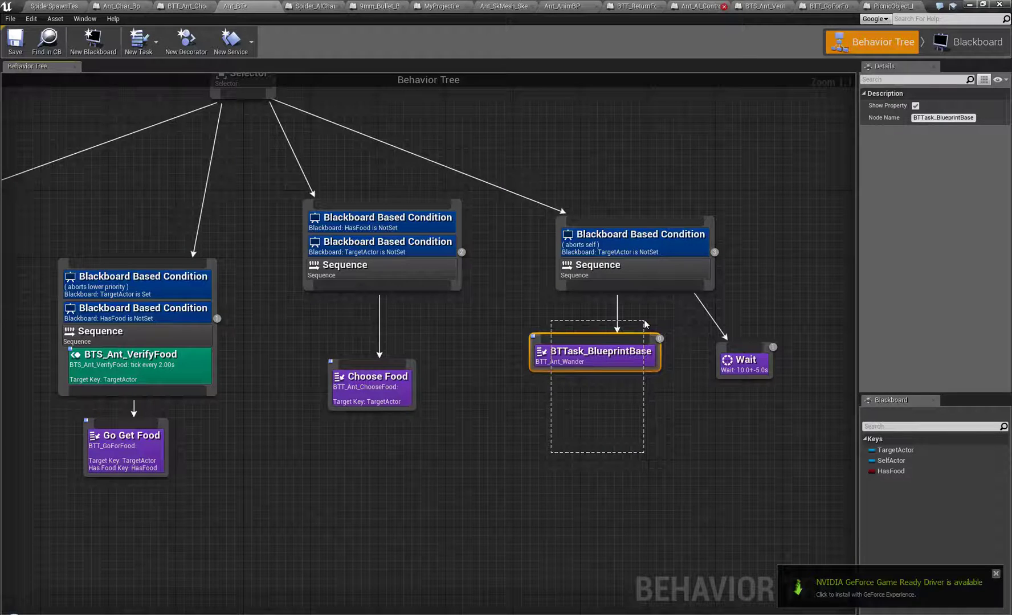
{"action": "left_click_drag", "start_coordinate": [292, 477], "coordinate": [409, 212]}
Move the Go Get Food task further below its Sequence and shift the Choose Food task slightly right.
{"action": "left_click_drag", "start_coordinate": [121, 447], "coordinate": [104, 499]}
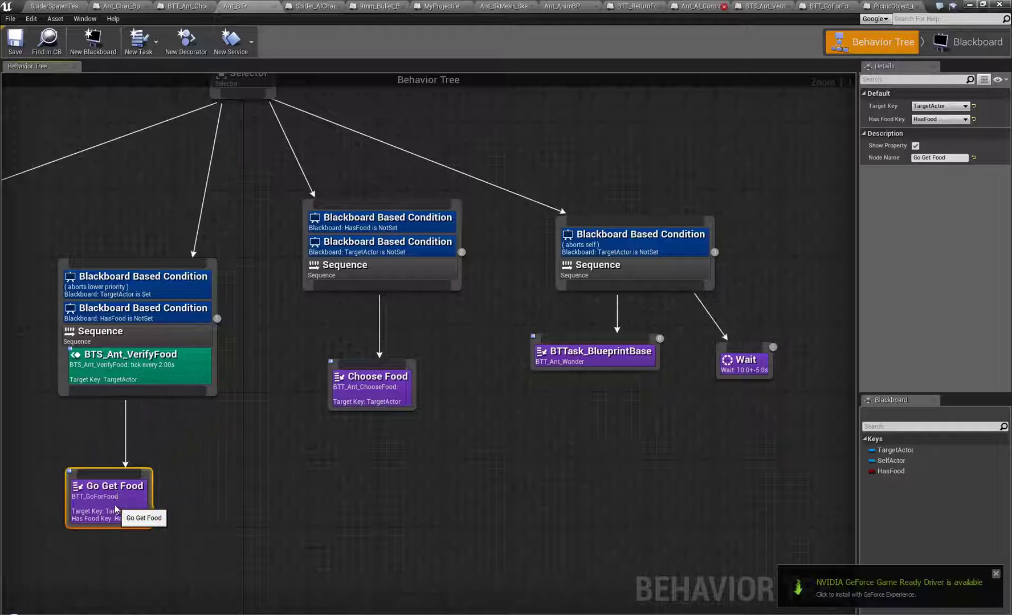
{"action": "left_click", "coordinate": [147, 368]}
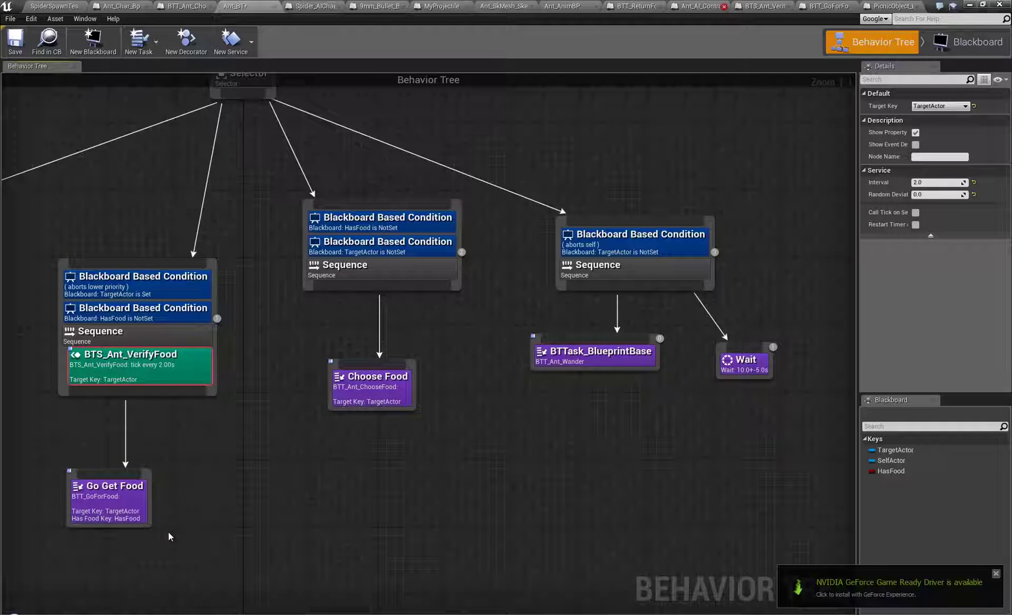
{"action": "left_click", "coordinate": [374, 386]}
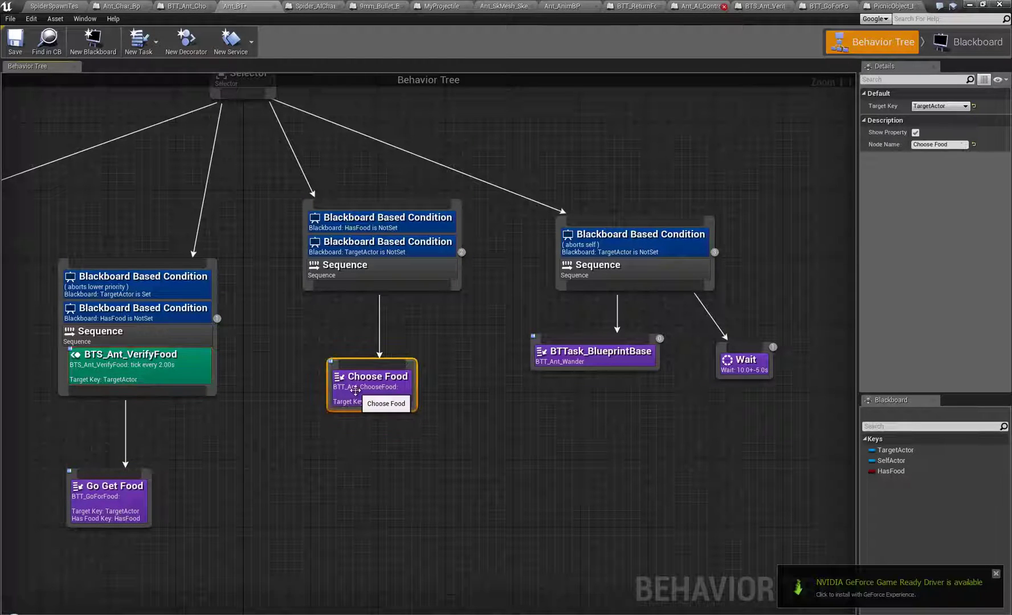
{"action": "mouse_move", "coordinate": [371, 391]}
{"action": "left_mouse_down"}
{"action": "mouse_move", "coordinate": [532, 331]}
{"action": "mouse_move", "coordinate": [631, 273]}
{"action": "mouse_move", "coordinate": [476, 305]}
{"action": "mouse_move", "coordinate": [351, 374]}
{"action": "mouse_move", "coordinate": [373, 394]}
{"action": "left_mouse_up"}
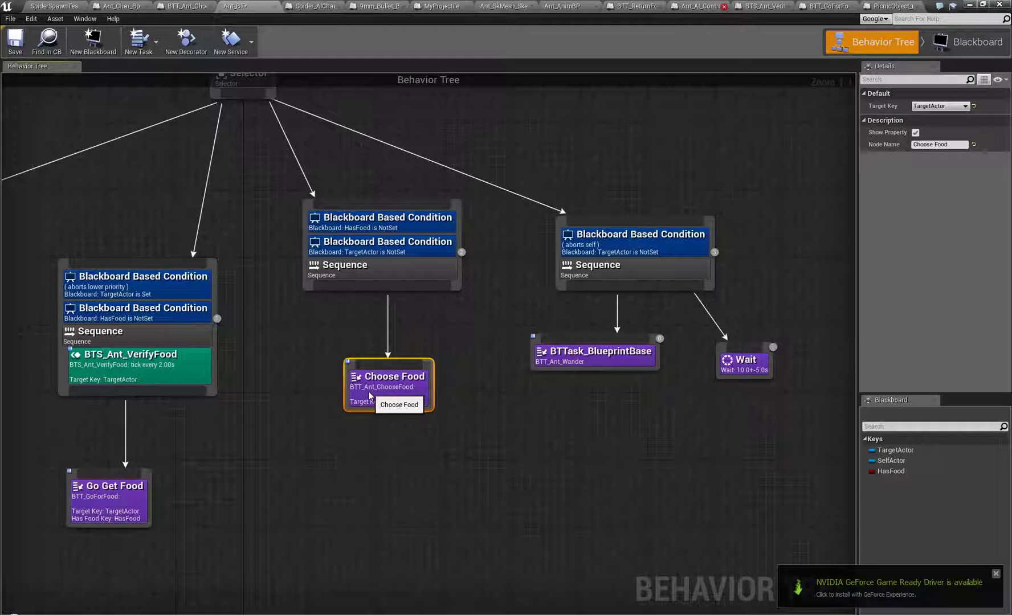
Open BTT_Ant_ChooseFood and examine its food loop, Being Held check, distance comparison and Finish Execute nodes.
{"action": "double_click", "coordinate": [378, 387]}
{"action": "right_click_drag", "start_coordinate": [326, 280], "coordinate": [416, 356]}
{"action": "right_click_drag", "start_coordinate": [744, 249], "coordinate": [745, 249]}
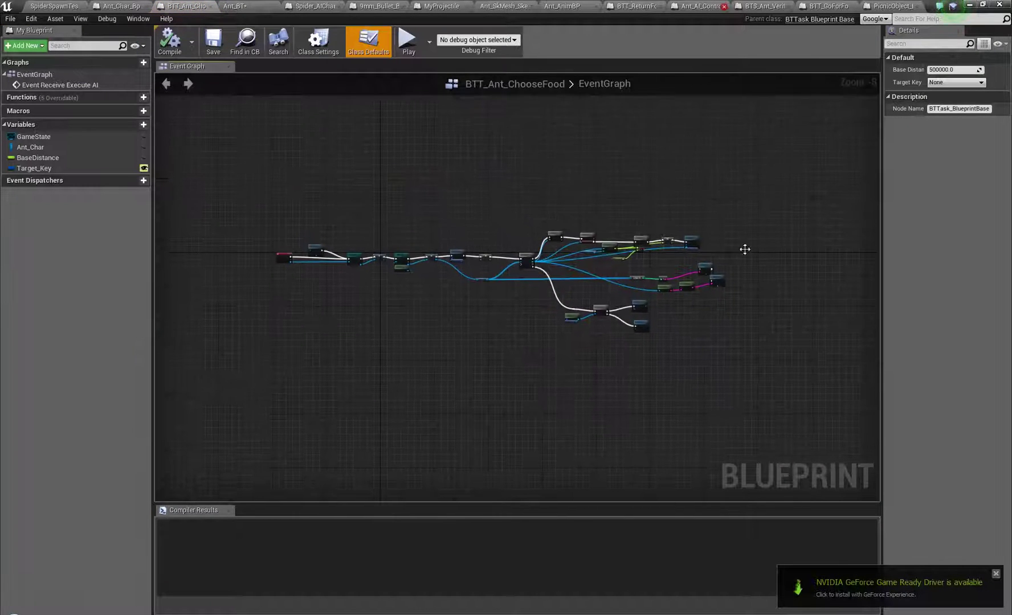
{"action": "scroll", "coordinate": [640, 253], "scroll_direction": "up", "scroll_amount": 8}
{"action": "right_click_drag", "start_coordinate": [451, 286], "coordinate": [469, 299]}
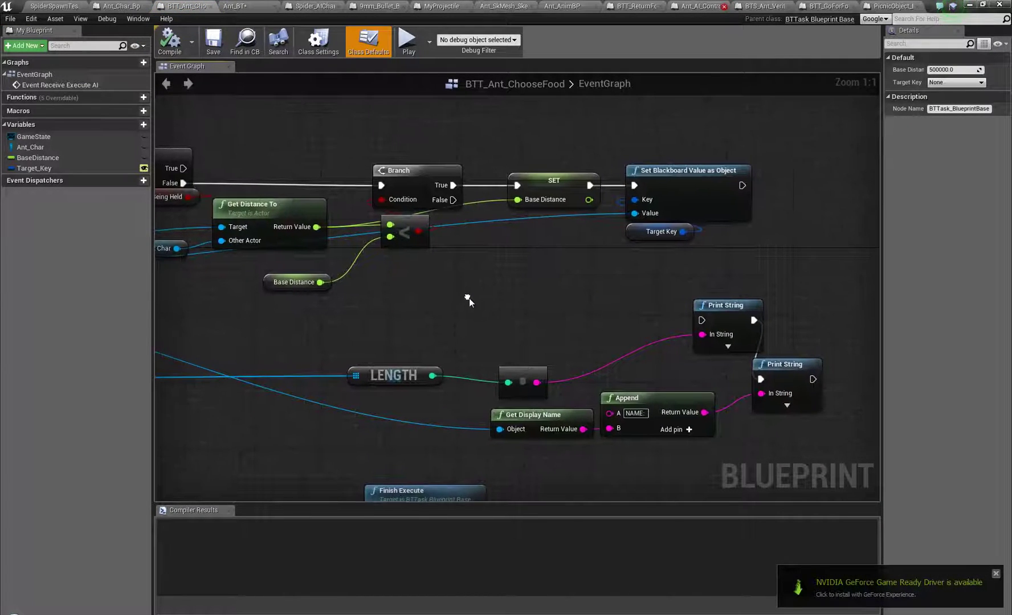
{"action": "scroll", "coordinate": [636, 258], "scroll_direction": "down", "scroll_amount": 6}
{"action": "scroll", "coordinate": [703, 333], "scroll_direction": "up", "scroll_amount": 2}
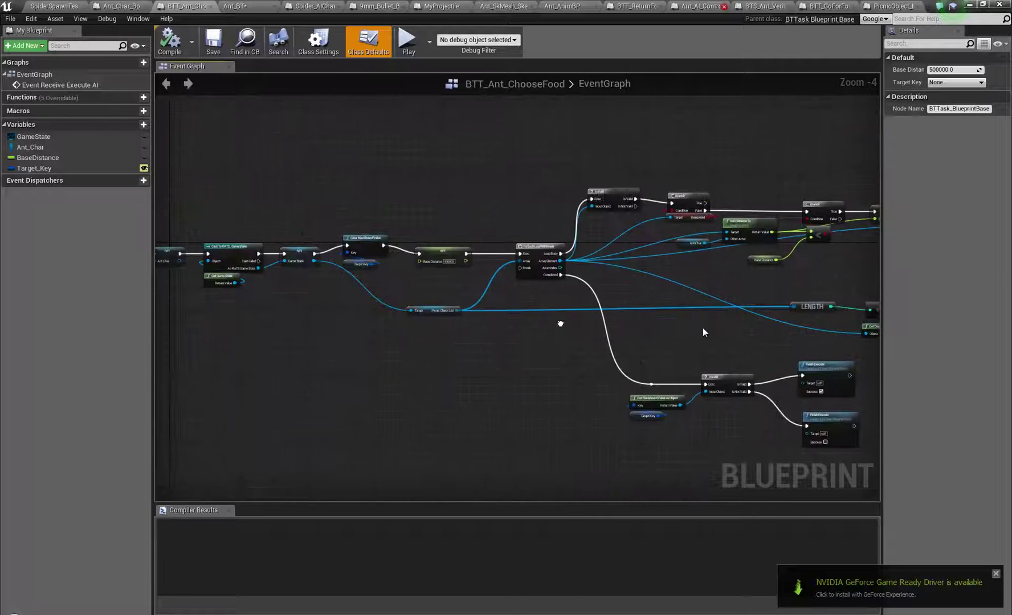
{"action": "right_click_drag", "start_coordinate": [634, 328], "coordinate": [271, 326]}
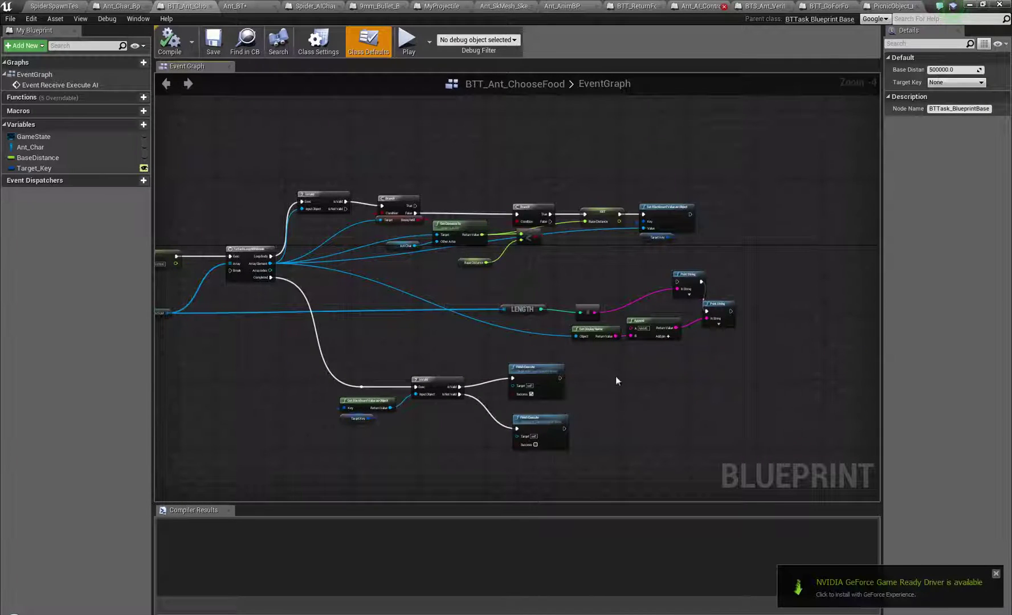
{"action": "scroll", "coordinate": [408, 206], "scroll_direction": "up", "scroll_amount": 3}
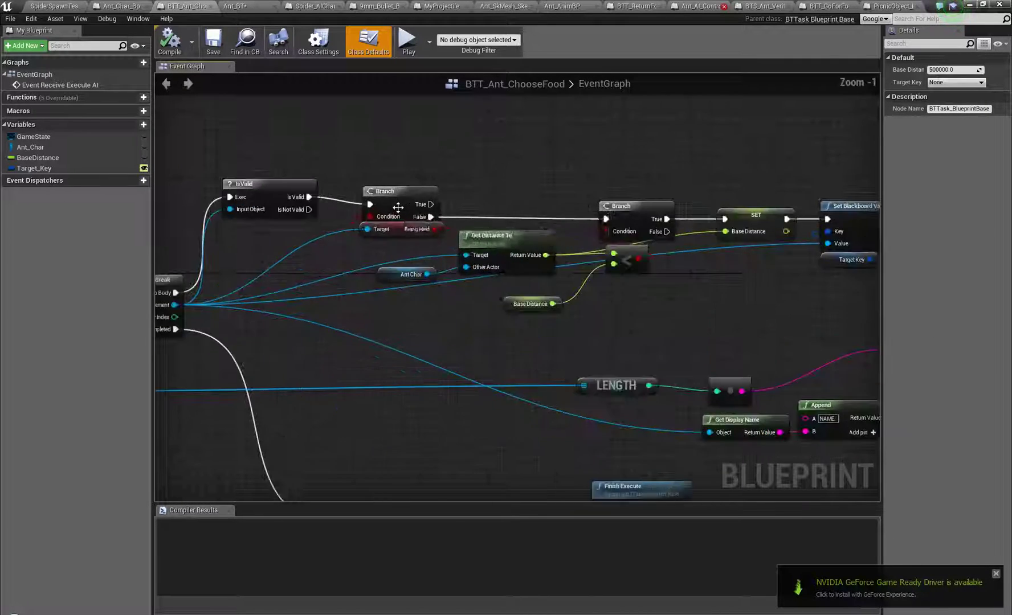
{"action": "right_click_drag", "start_coordinate": [532, 266], "coordinate": [574, 110]}
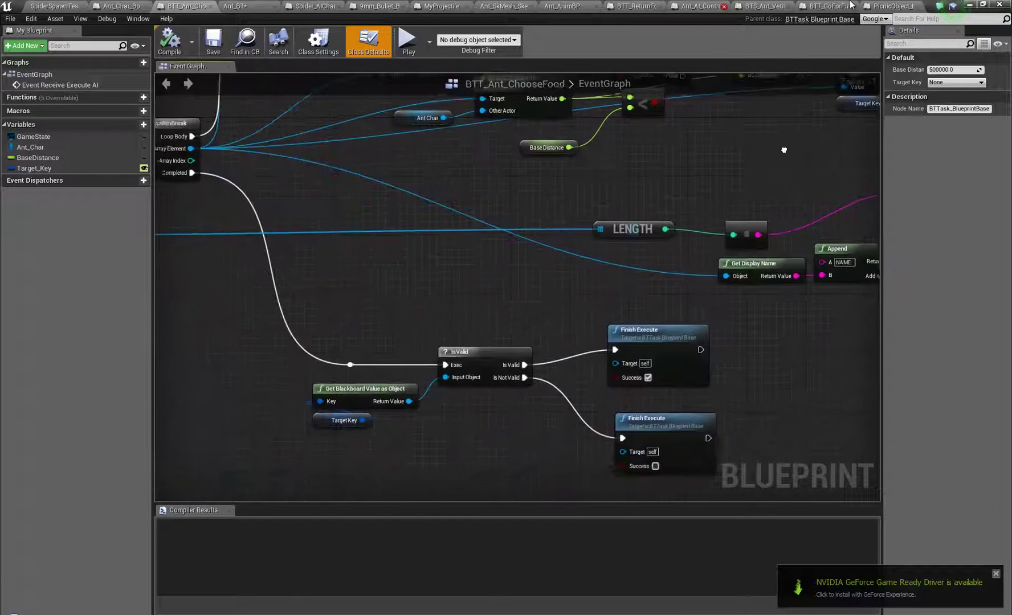
Bring the entire BTT_Ant_ChooseFood event graph into view and select all its nodes.
{"action": "scroll", "coordinate": [471, 432], "scroll_direction": "down", "scroll_amount": 2}
{"action": "right_click_drag", "start_coordinate": [253, 406], "coordinate": [989, 400]}
{"action": "scroll", "coordinate": [574, 417], "scroll_direction": "down", "scroll_amount": 5}
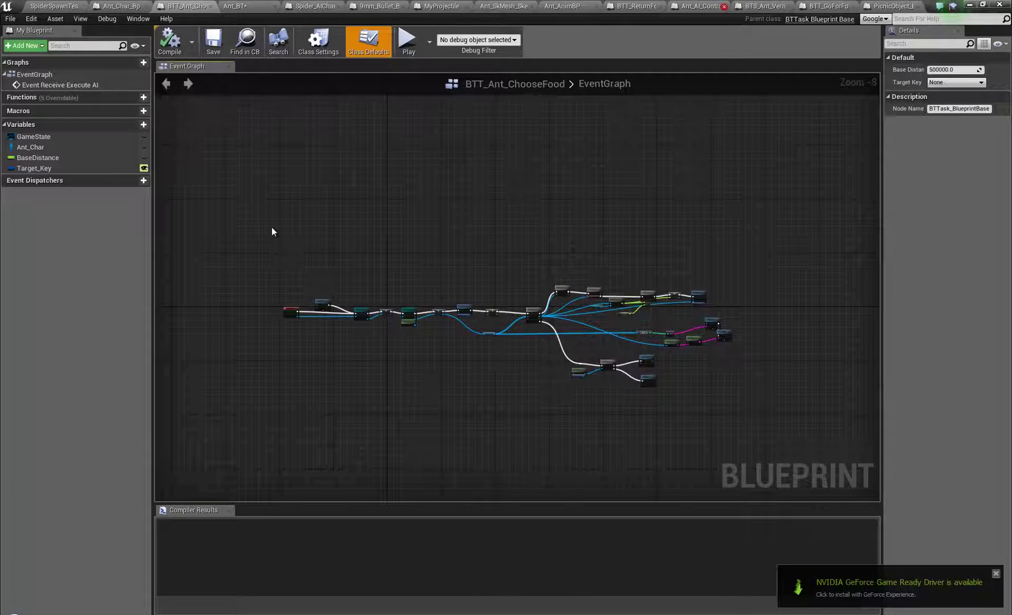
{"action": "left_click_drag", "start_coordinate": [216, 233], "coordinate": [915, 455]}
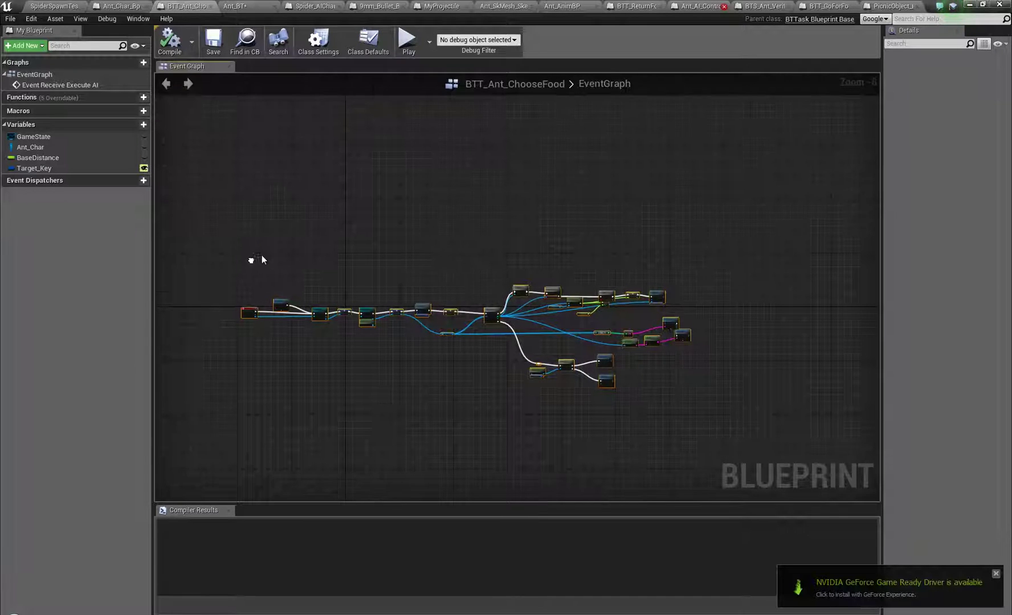
{"action": "key", "text": "Home"}
{"action": "left_click_drag", "start_coordinate": [252, 245], "coordinate": [768, 400]}
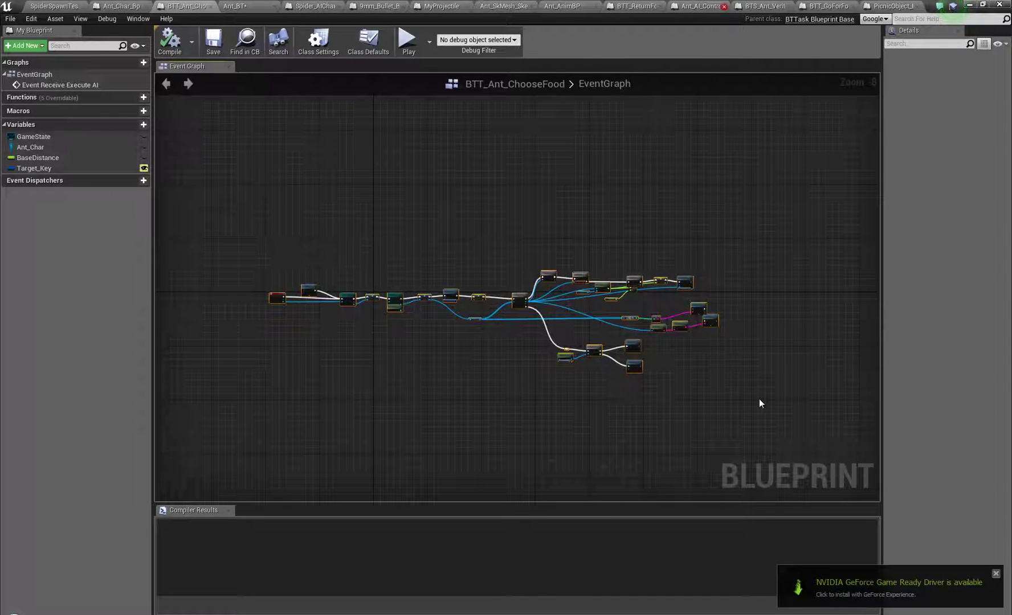
Return to Ant_BT and move the Choose Food task up, closer beneath its Sequence.
{"action": "left_click", "coordinate": [79, 6]}
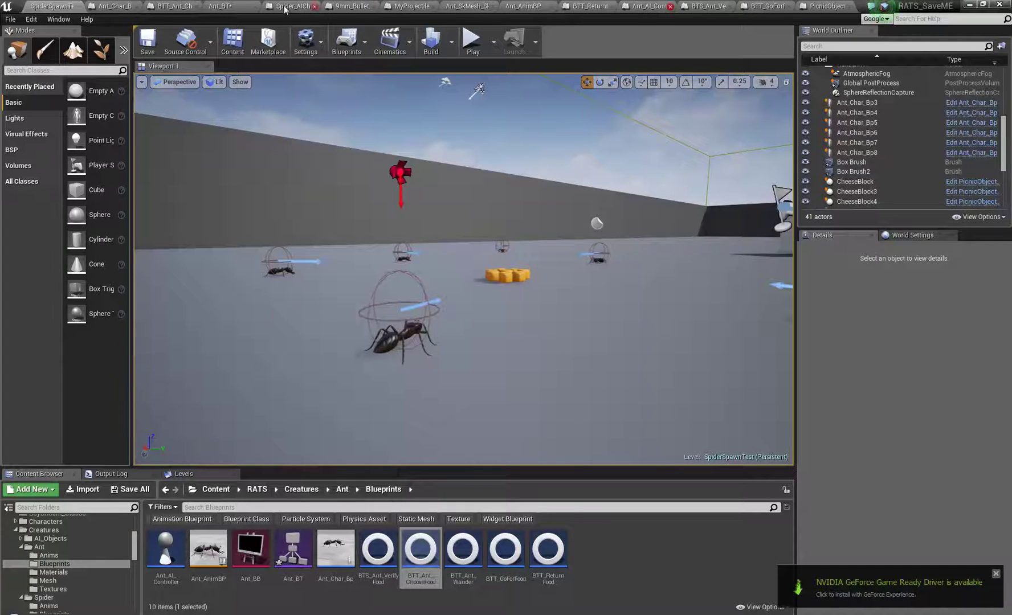
{"action": "left_click", "coordinate": [230, 11]}
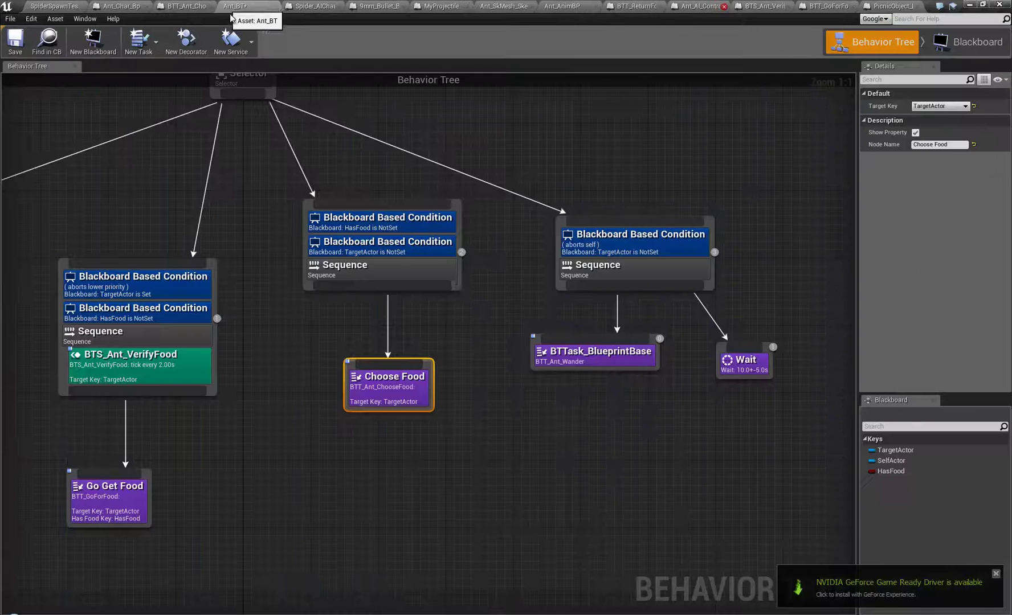
{"action": "right_click_drag", "start_coordinate": [521, 316], "coordinate": [585, 307]}
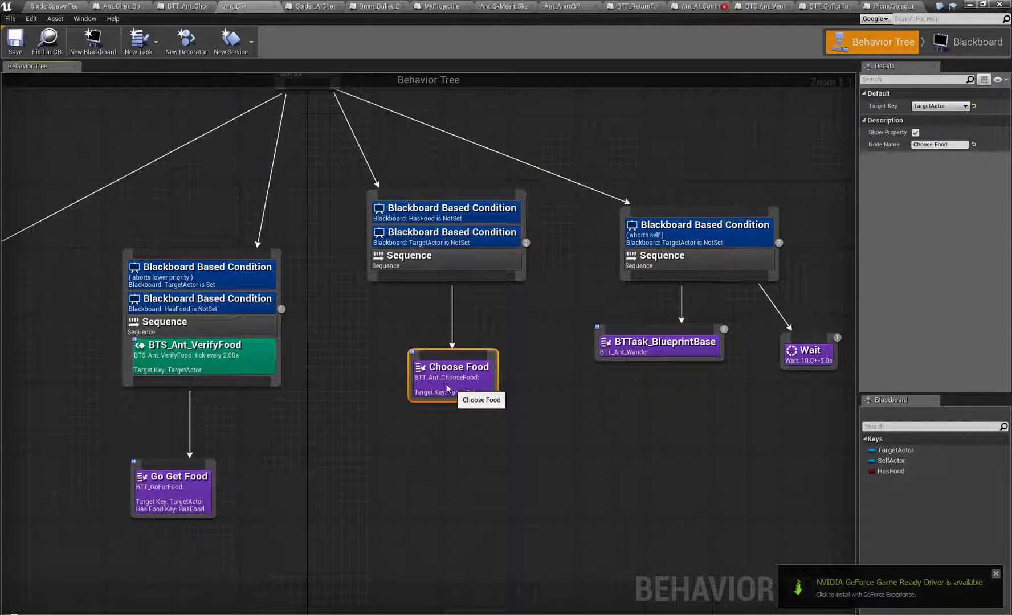
{"action": "left_click_drag", "start_coordinate": [446, 386], "coordinate": [447, 347]}
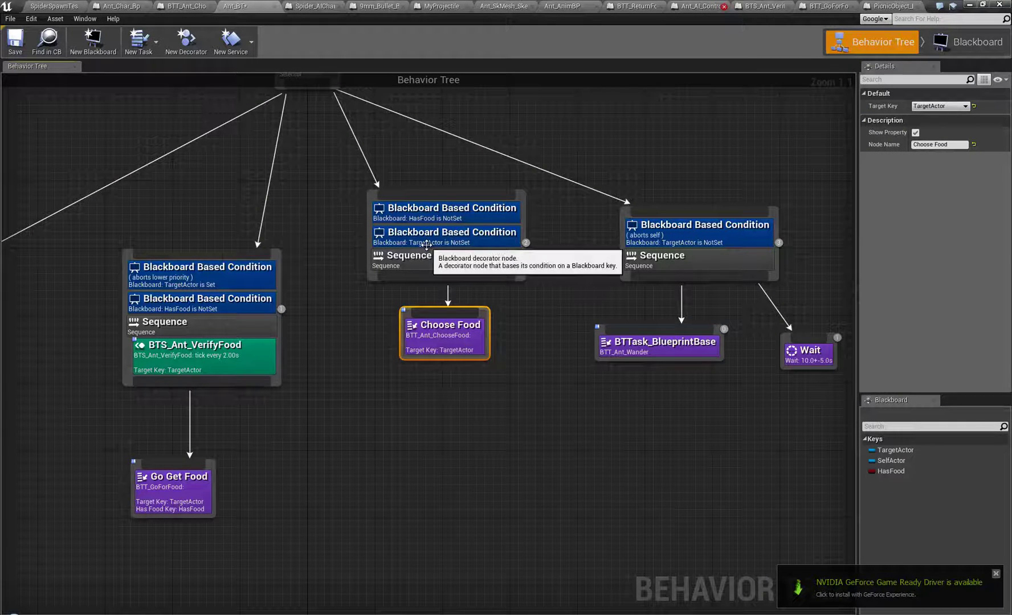
Select the Choose Food branch and then the Wander branch to compare them, then clear the selection.
{"action": "left_click_drag", "start_coordinate": [423, 140], "coordinate": [466, 389]}
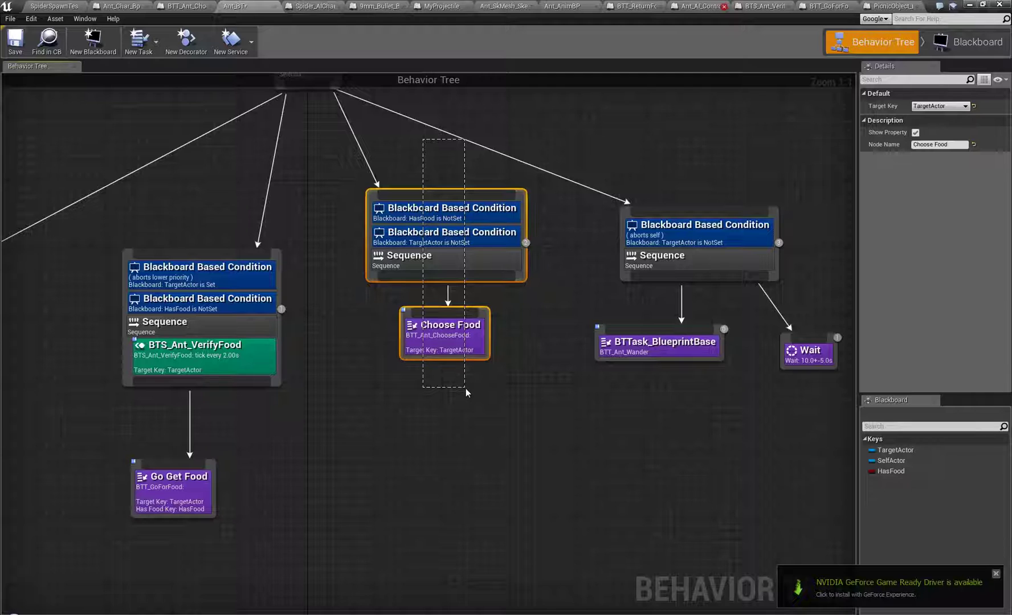
{"action": "left_click_drag", "start_coordinate": [466, 389], "coordinate": [459, 398]}
{"action": "left_click_drag", "start_coordinate": [465, 521], "coordinate": [467, 520]}
{"action": "left_click_drag", "start_coordinate": [604, 445], "coordinate": [779, 176]}
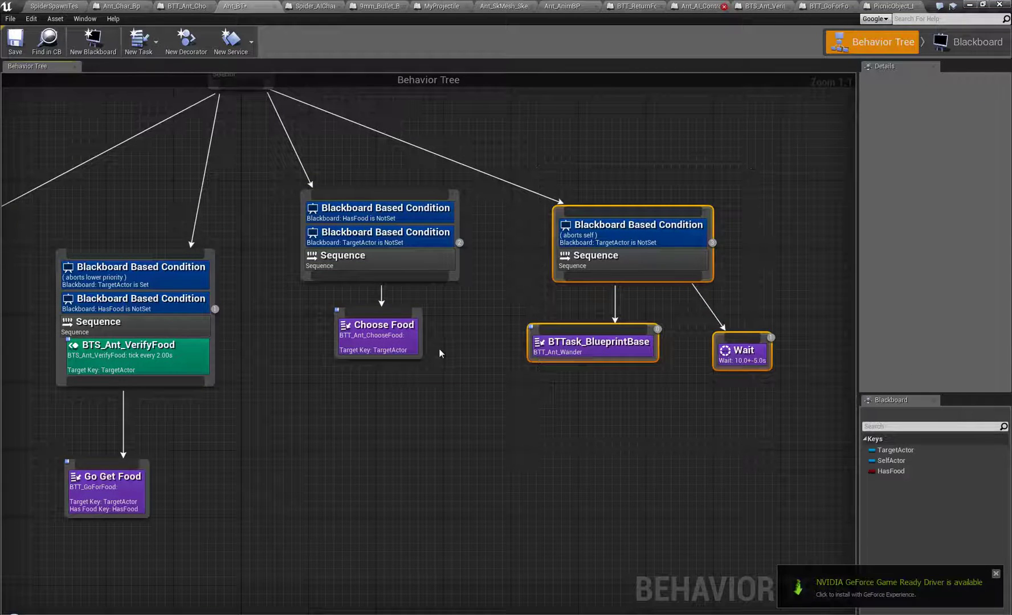
{"action": "right_click_drag", "start_coordinate": [439, 351], "coordinate": [459, 390]}
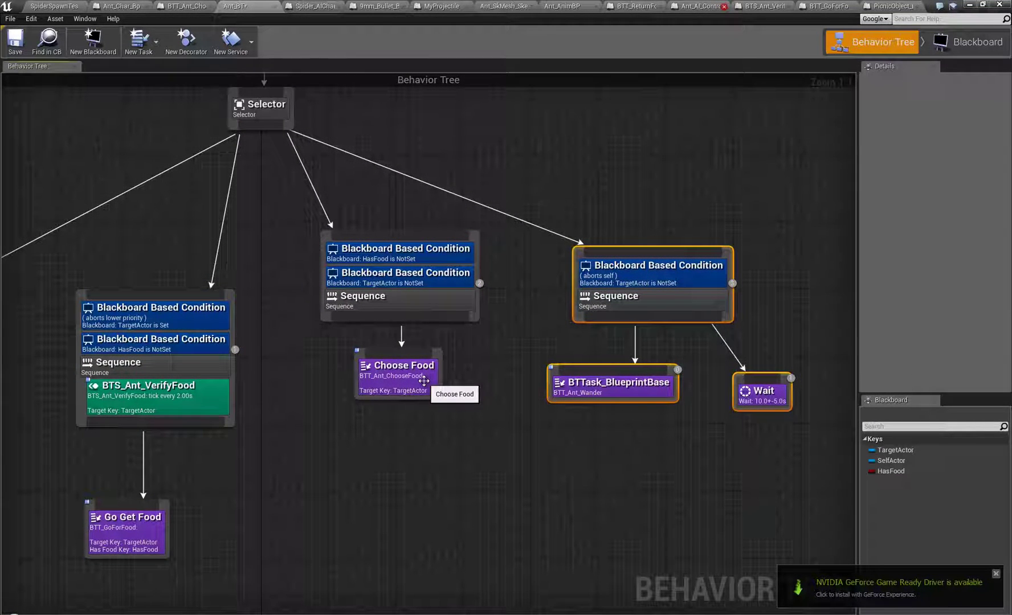
{"action": "left_click", "coordinate": [496, 278]}
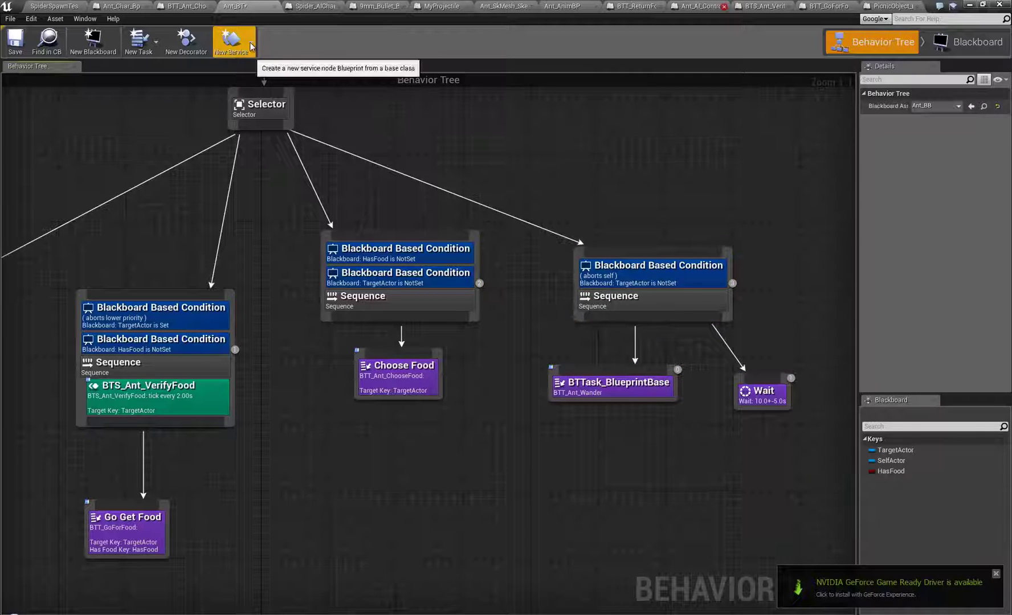
Create a new service from BTService_BlueprintBase and name the asset BTS_ANT_ChooseFood.
{"action": "left_click", "coordinate": [250, 47]}
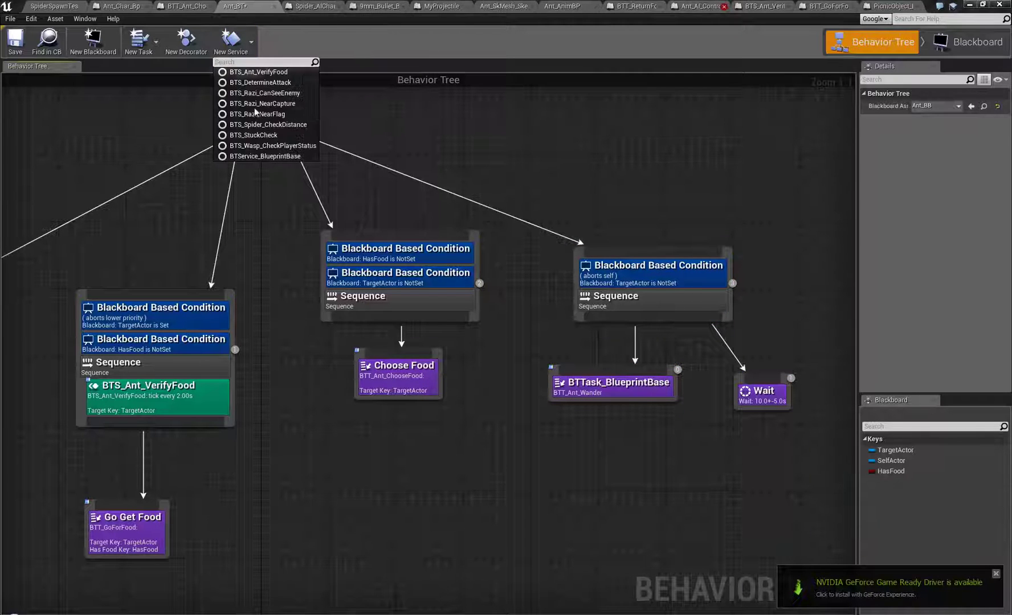
{"action": "left_click", "coordinate": [265, 156]}
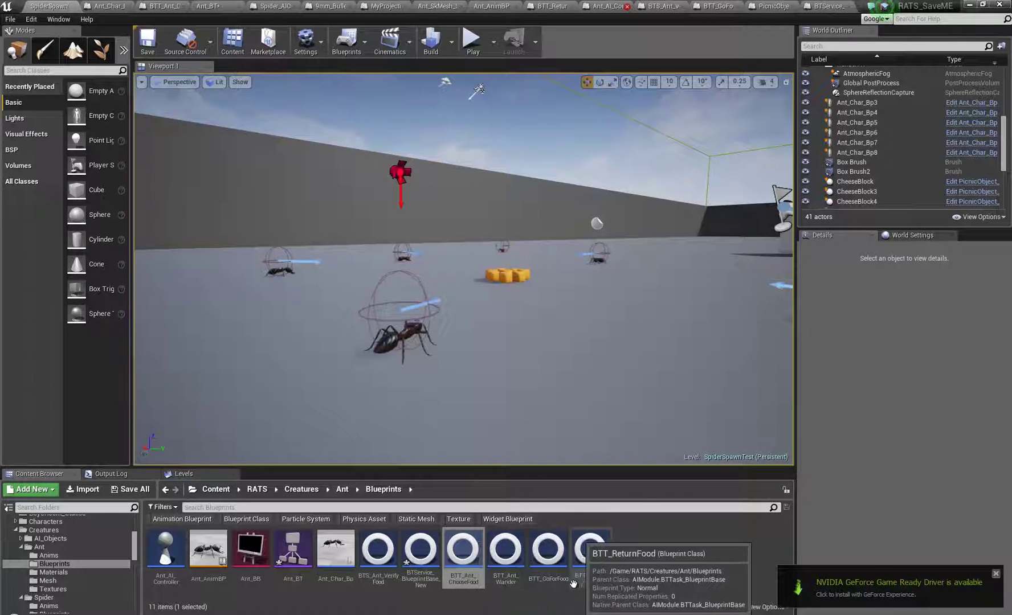
{"action": "left_click", "coordinate": [419, 553]}
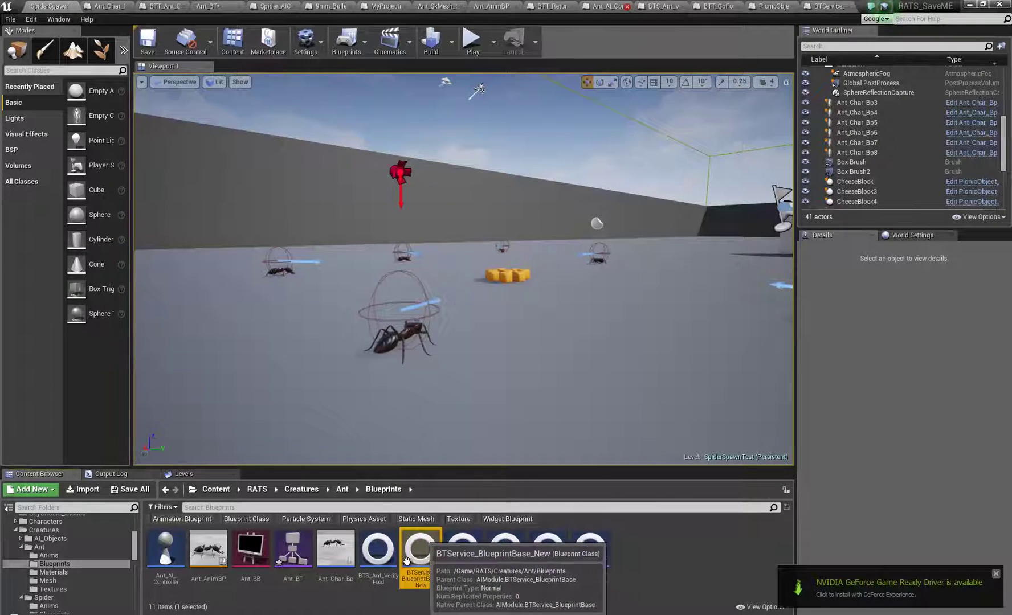
{"action": "left_click", "coordinate": [421, 580]}
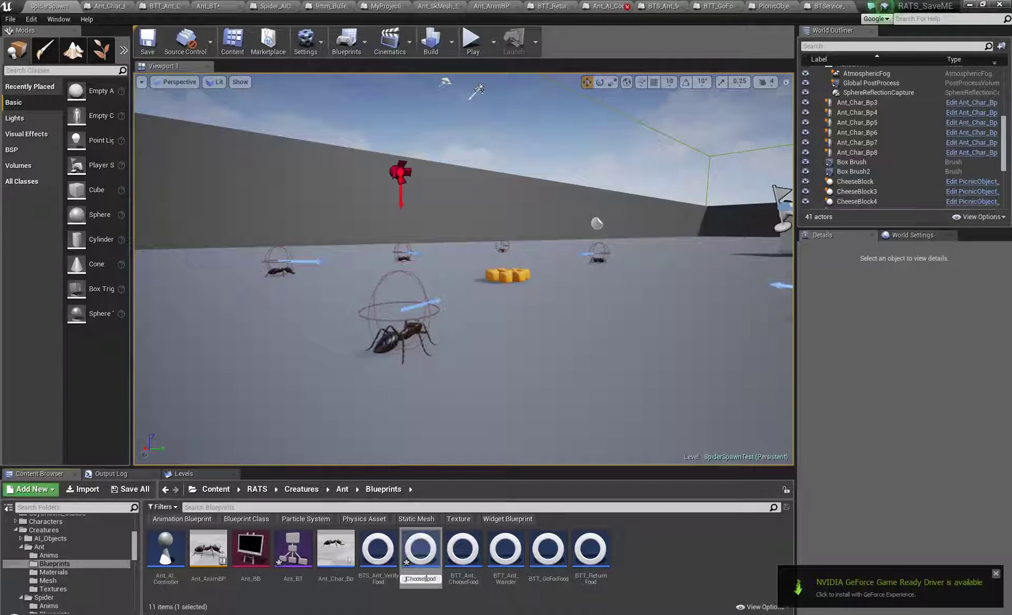
{"action": "type", "text": "BTS_ANT_ChooseFood"}
{"action": "key", "text": "Return"}
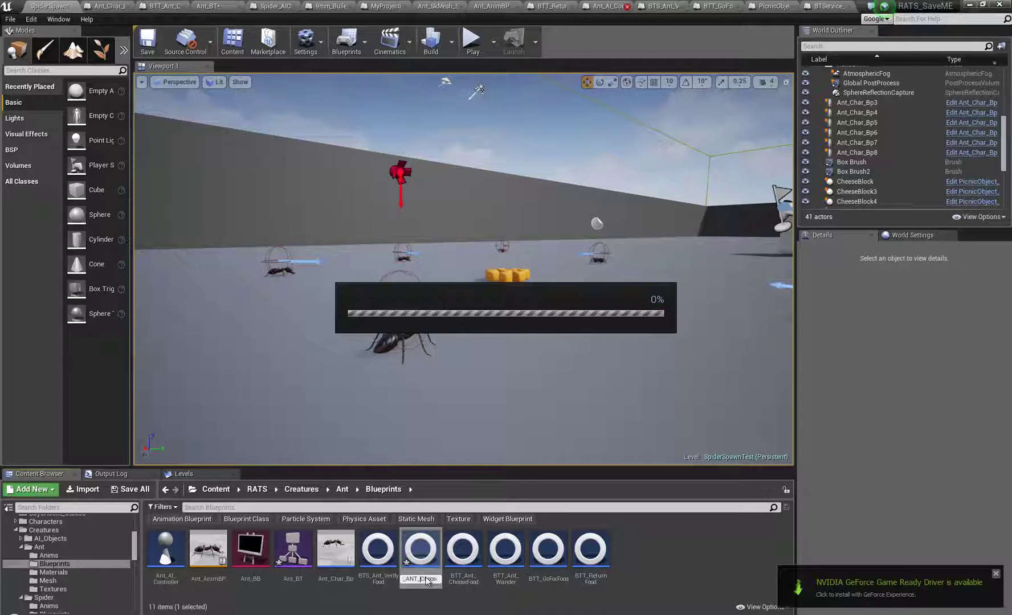
Rename the BTT_GoForFood and BTT_ReturnFood task assets to BTT_ANT_GoForFood and BTT_ANT_ReturnFood.
{"action": "left_click", "coordinate": [546, 577]}
{"action": "left_click", "coordinate": [542, 579]}
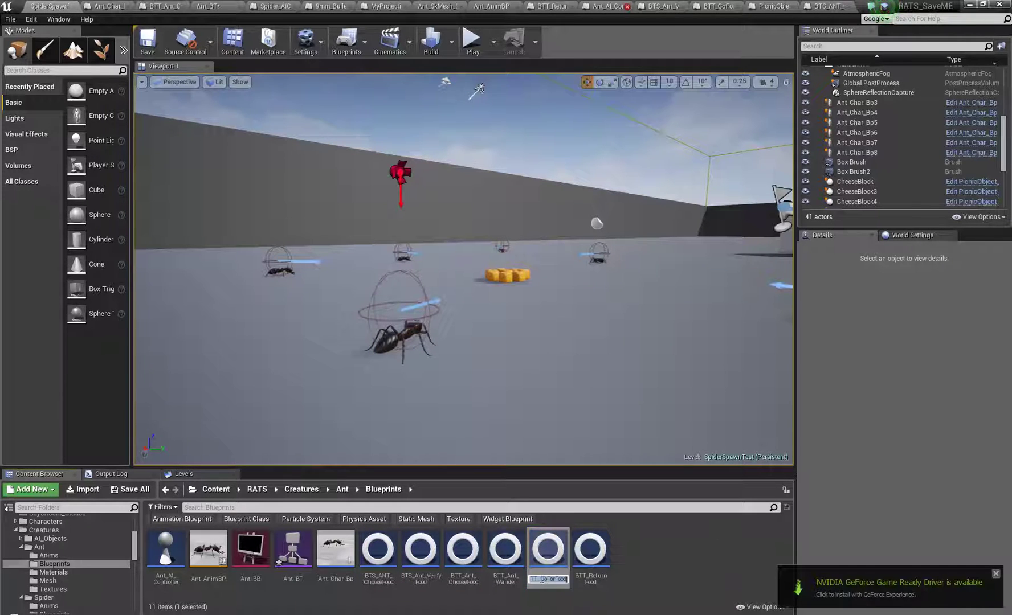
{"action": "type", "text": "BTT_ANT_GoForFood"}
{"action": "key", "text": "Return"}
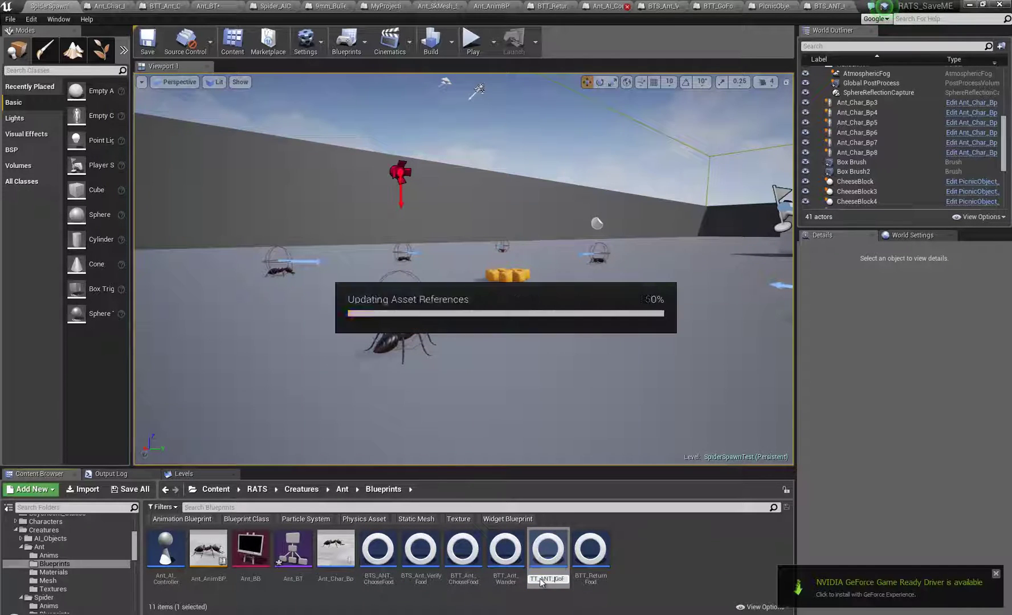
{"action": "left_click", "coordinate": [589, 580]}
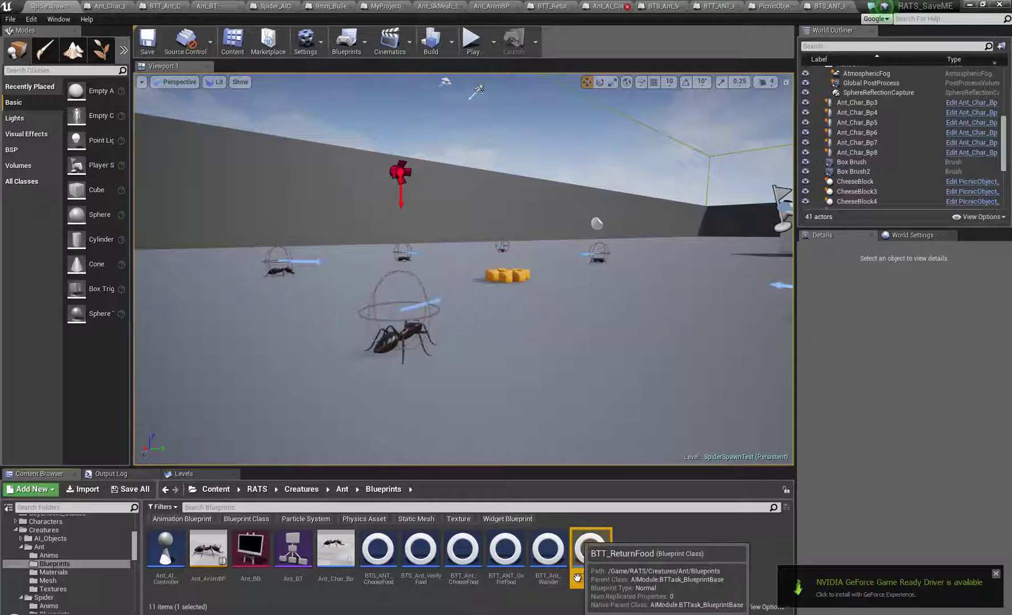
{"action": "left_click", "coordinate": [589, 579]}
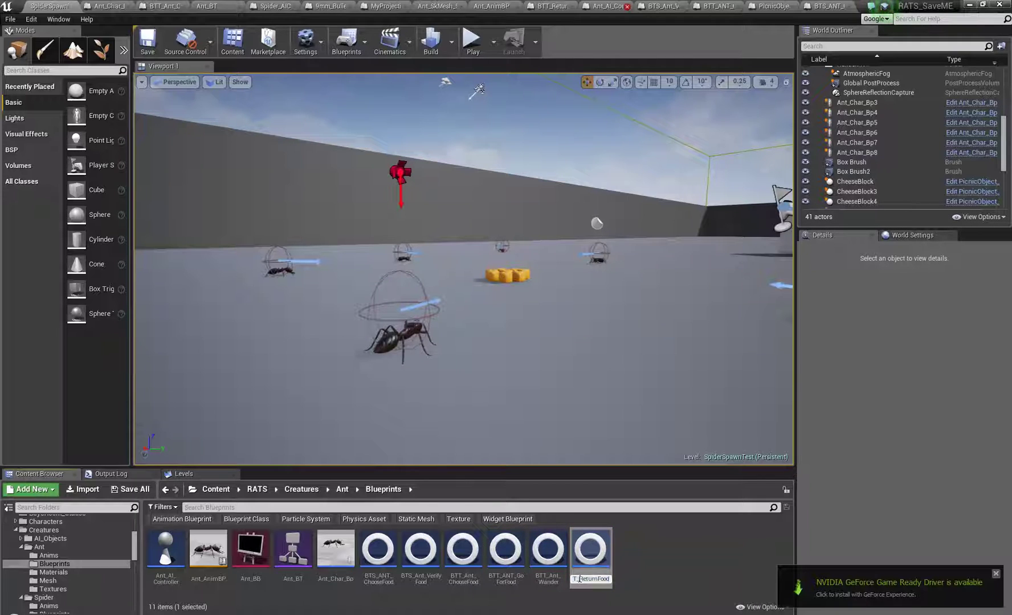
{"action": "type", "text": "ANT_"}
{"action": "key", "text": "Return"}
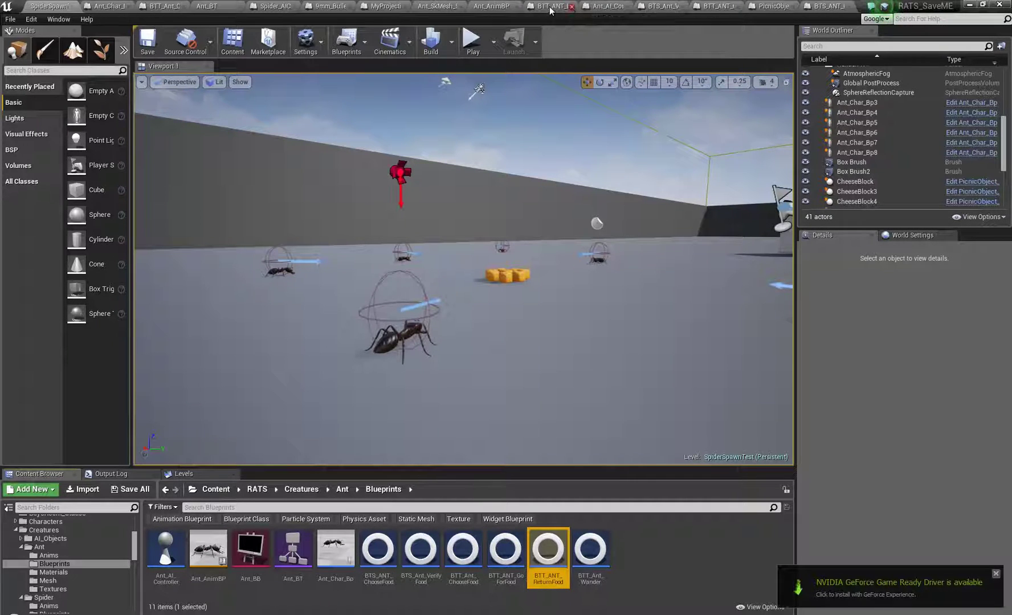
Close the unneeded asset editors and paste the copied choose-food nodes into the BTS_ANT_ChooseFood event graph.
{"action": "left_click", "coordinate": [318, 9]}
{"action": "left_click", "coordinate": [377, 5]}
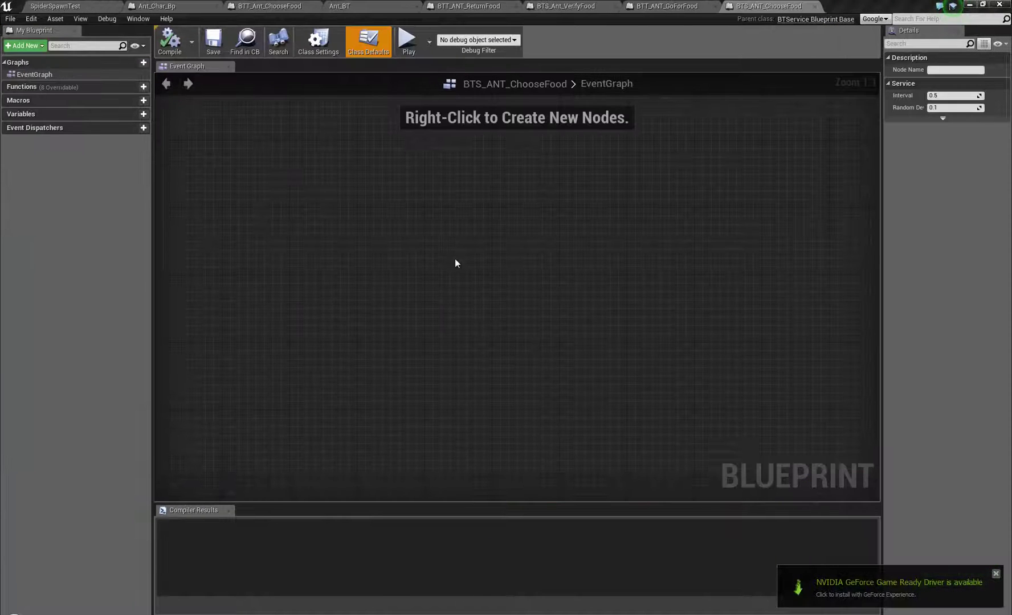
{"action": "scroll", "coordinate": [543, 272], "scroll_direction": "down", "scroll_amount": 6}
{"action": "key", "text": "ctrl+v"}
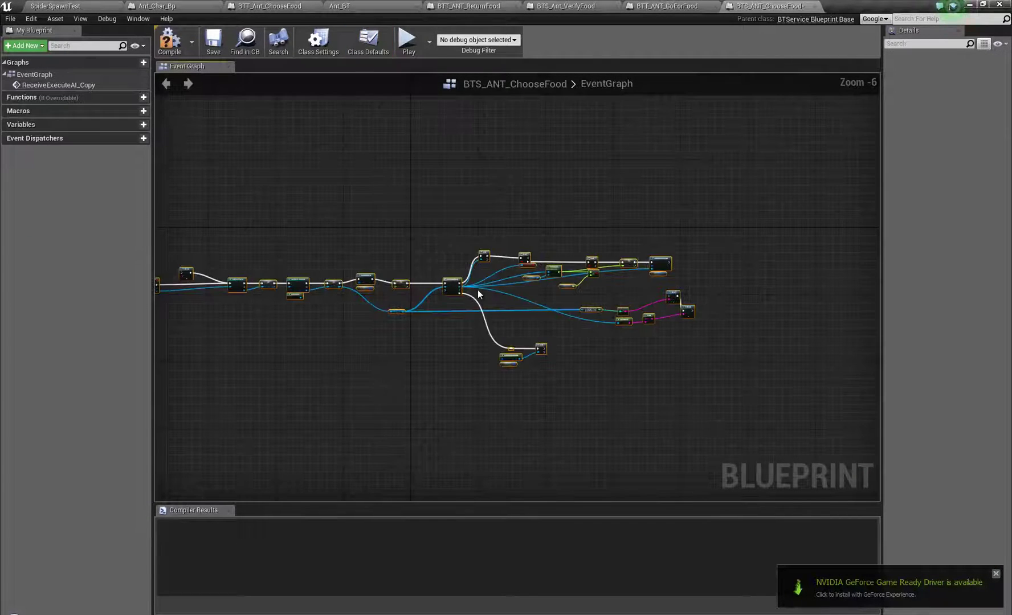
Create the missing Ant_Char, GameState and BaseDistance variables from their pasted SET nodes.
{"action": "scroll", "coordinate": [312, 315], "scroll_direction": "up", "scroll_amount": 6}
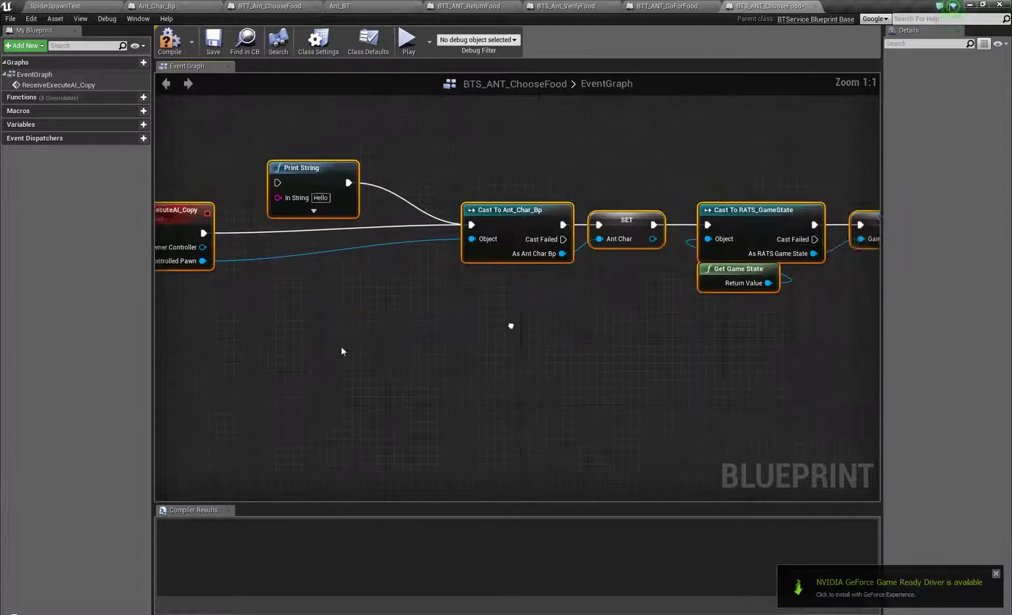
{"action": "right_click_drag", "start_coordinate": [511, 326], "coordinate": [360, 343]}
{"action": "left_click", "coordinate": [434, 289]}
{"action": "right_click", "coordinate": [467, 236]}
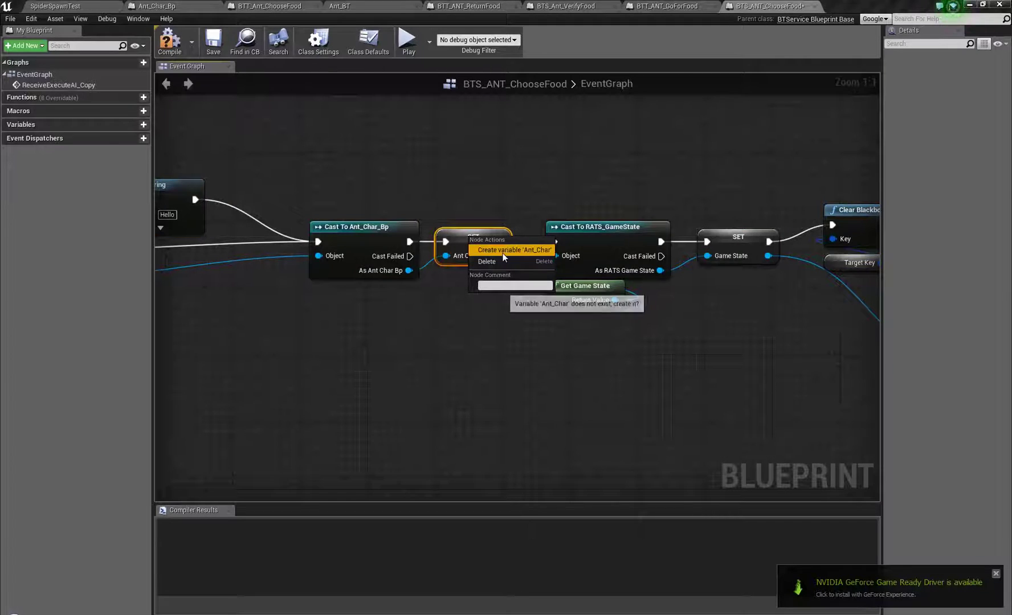
{"action": "left_click", "coordinate": [496, 255]}
{"action": "right_click_drag", "start_coordinate": [721, 365], "coordinate": [446, 327]}
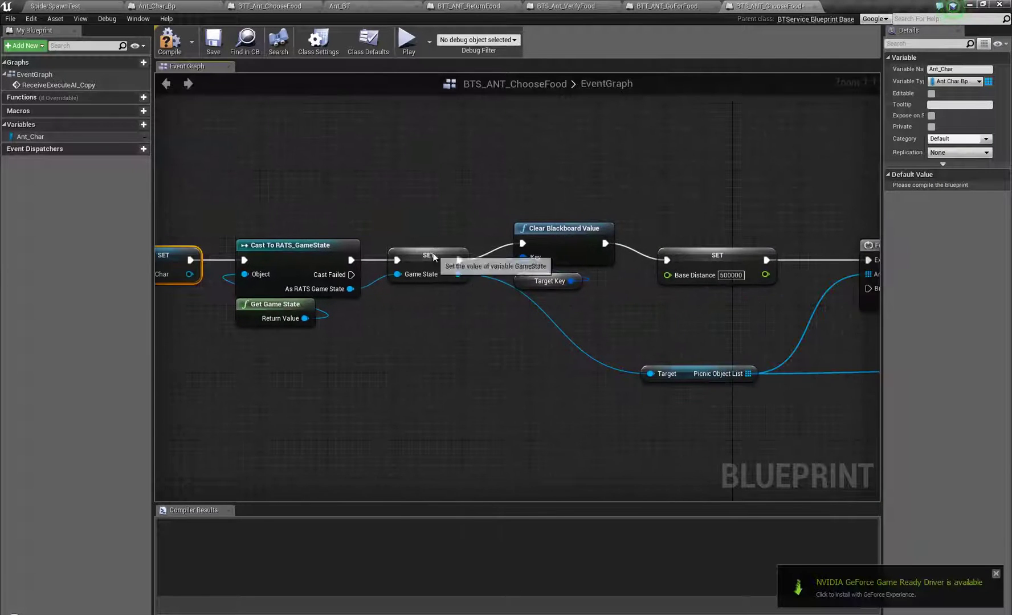
{"action": "right_click", "coordinate": [450, 258]}
{"action": "left_click", "coordinate": [472, 263]}
{"action": "right_click_drag", "start_coordinate": [695, 345], "coordinate": [487, 294]}
{"action": "right_click", "coordinate": [454, 266]}
{"action": "left_click", "coordinate": [492, 282]}
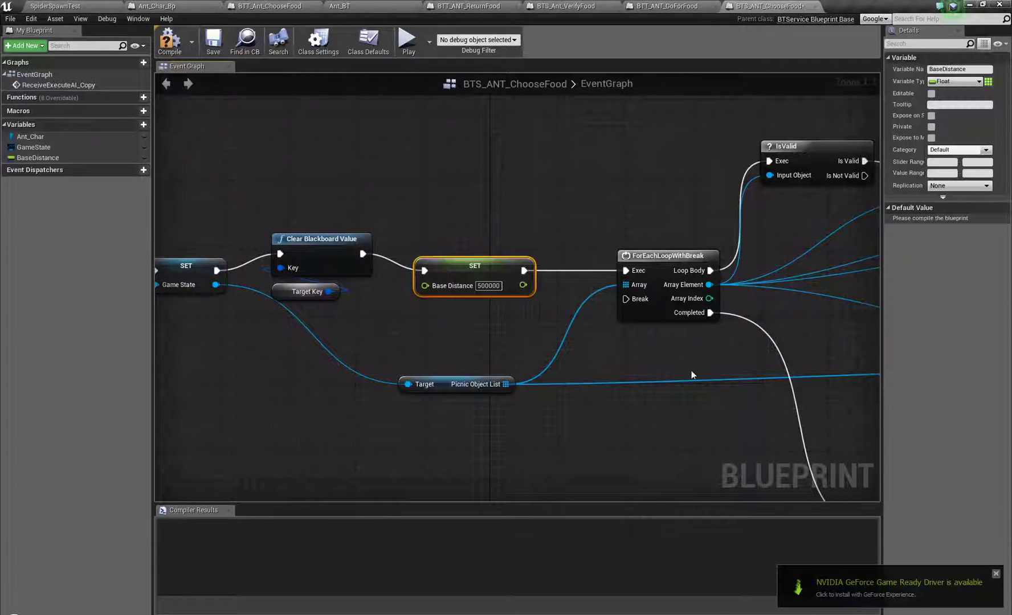
Create the missing Target_Key variable from its pasted node and make it publicly editable.
{"action": "right_click_drag", "start_coordinate": [691, 370], "coordinate": [522, 356]}
{"action": "right_click_drag", "start_coordinate": [626, 352], "coordinate": [567, 126]}
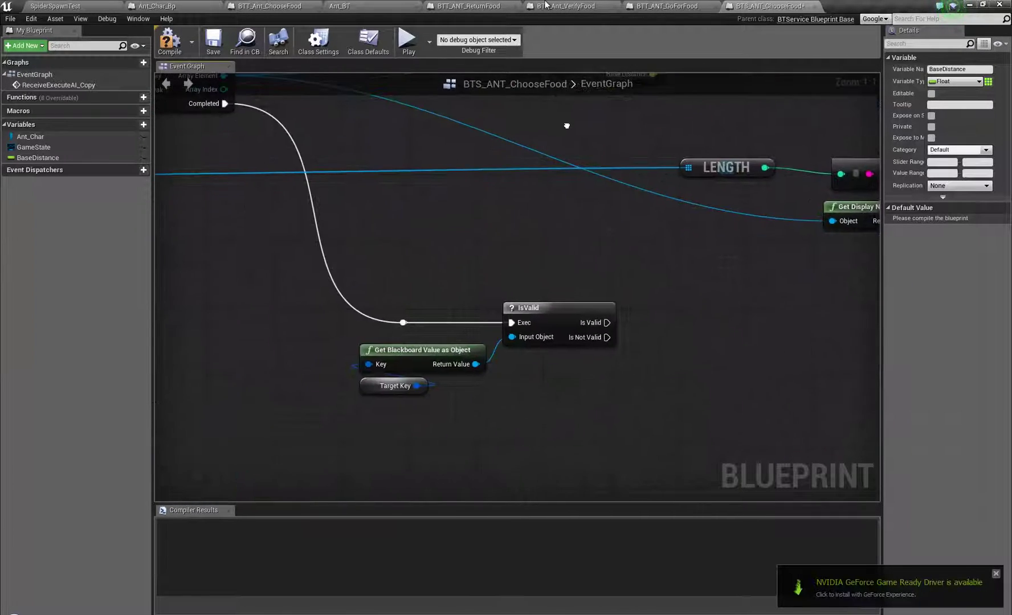
{"action": "right_click", "coordinate": [371, 393]}
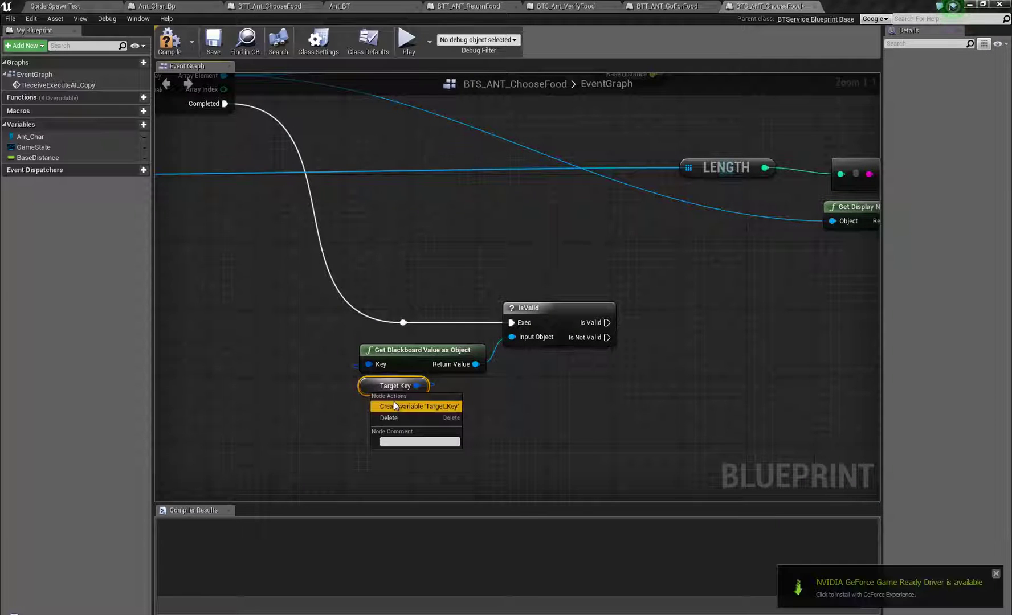
{"action": "left_click", "coordinate": [394, 400]}
{"action": "left_click", "coordinate": [144, 169]}
Reorder the open editors so BTT_Ant_ChooseFood sits beside BTS_ANT_ChooseFood, then return to the BTS_ANT_ChooseFood graph.
{"action": "right_click_drag", "start_coordinate": [517, 208], "coordinate": [249, 289]}
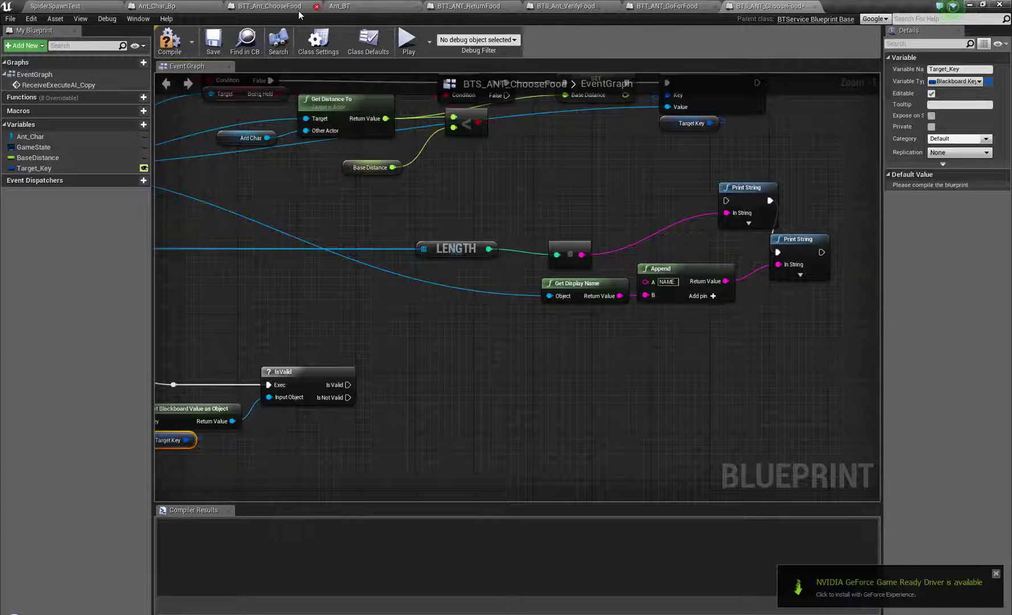
{"action": "left_click", "coordinate": [261, 8]}
{"action": "left_click_drag", "start_coordinate": [261, 8], "coordinate": [666, 9]}
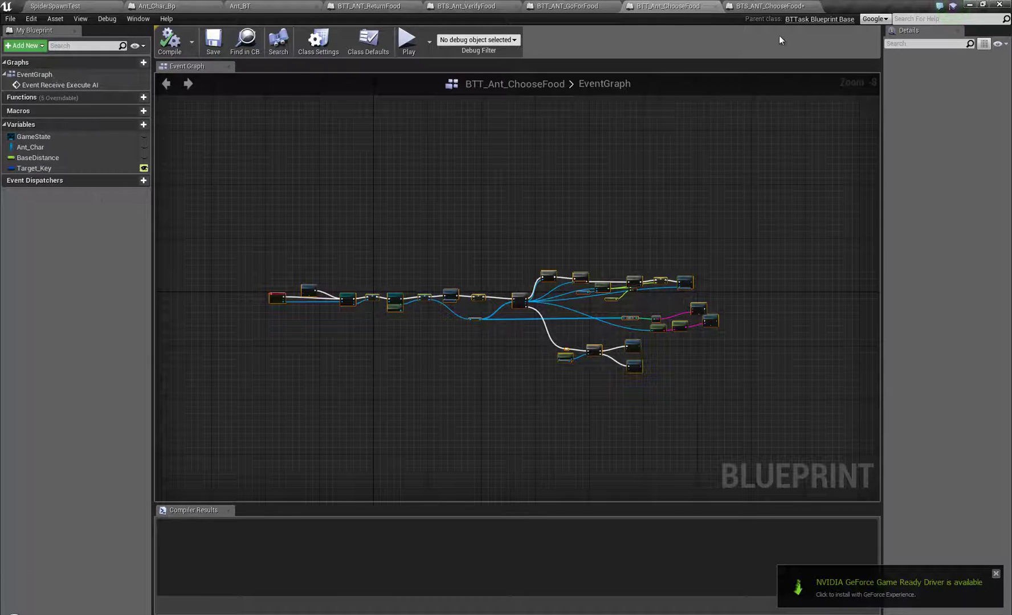
{"action": "left_click", "coordinate": [781, 8]}
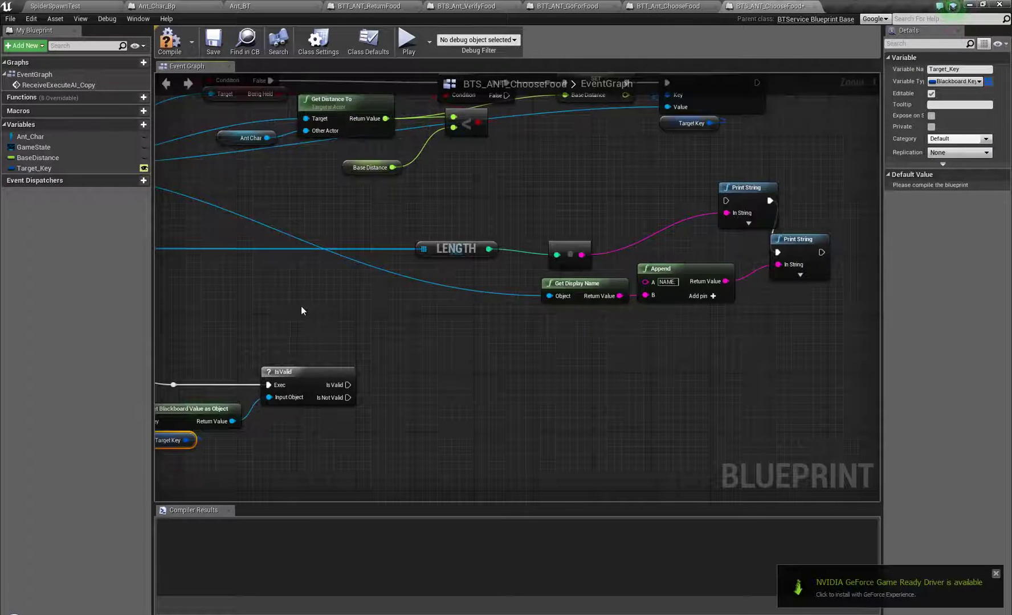
Delete the loop's Completed chain: the reroute point, IsValid, Get Blackboard Value as Object and its Target Key node.
{"action": "right_click_drag", "start_coordinate": [302, 307], "coordinate": [546, 318]}
{"action": "left_click_drag", "start_coordinate": [372, 458], "coordinate": [621, 341]}
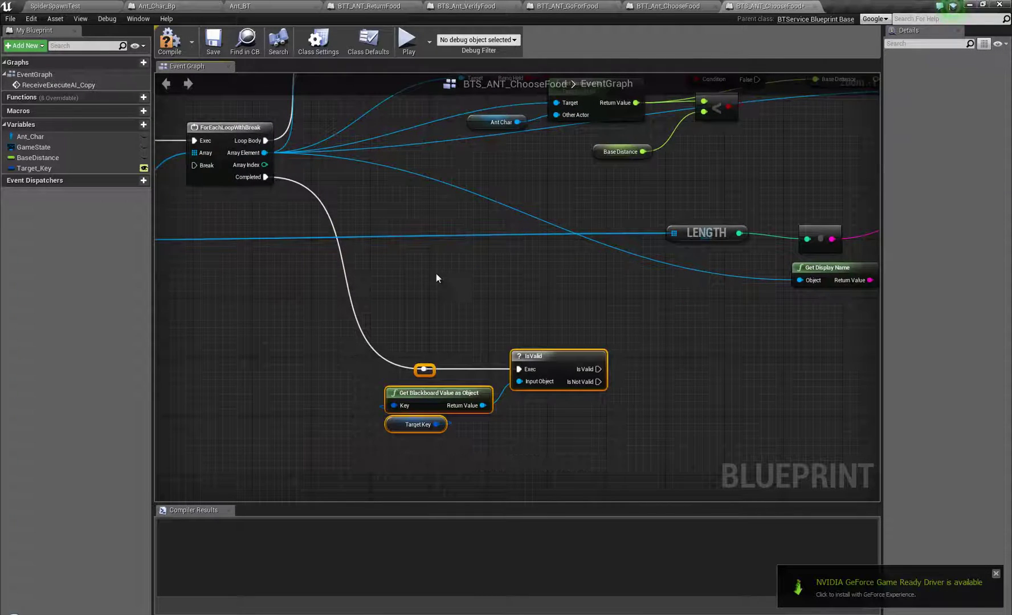
{"action": "right_click_drag", "start_coordinate": [436, 278], "coordinate": [444, 302]}
{"action": "scroll", "coordinate": [393, 332], "scroll_direction": "down", "scroll_amount": 2}
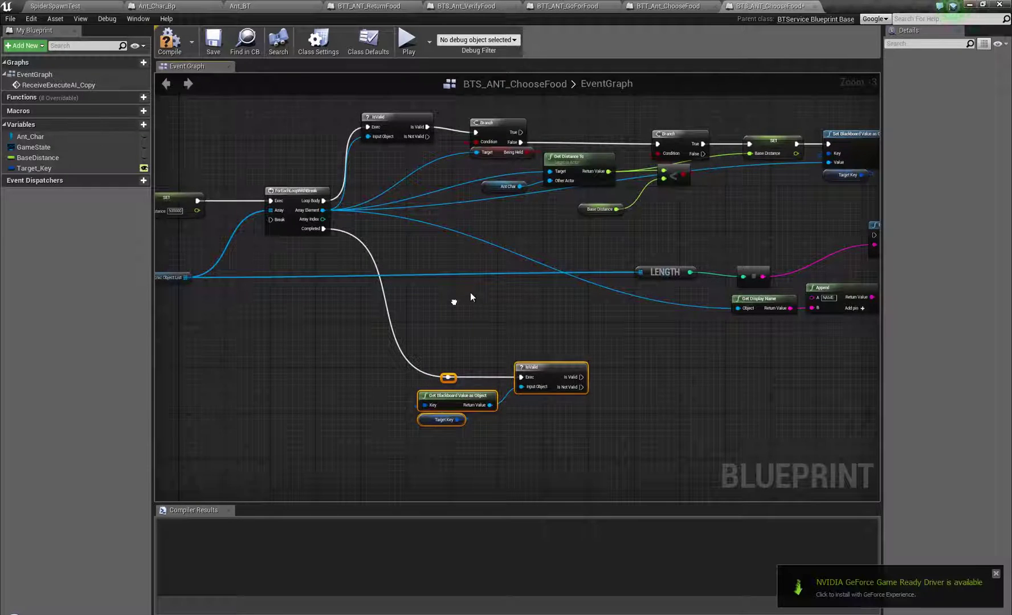
{"action": "right_click_drag", "start_coordinate": [470, 292], "coordinate": [331, 307]}
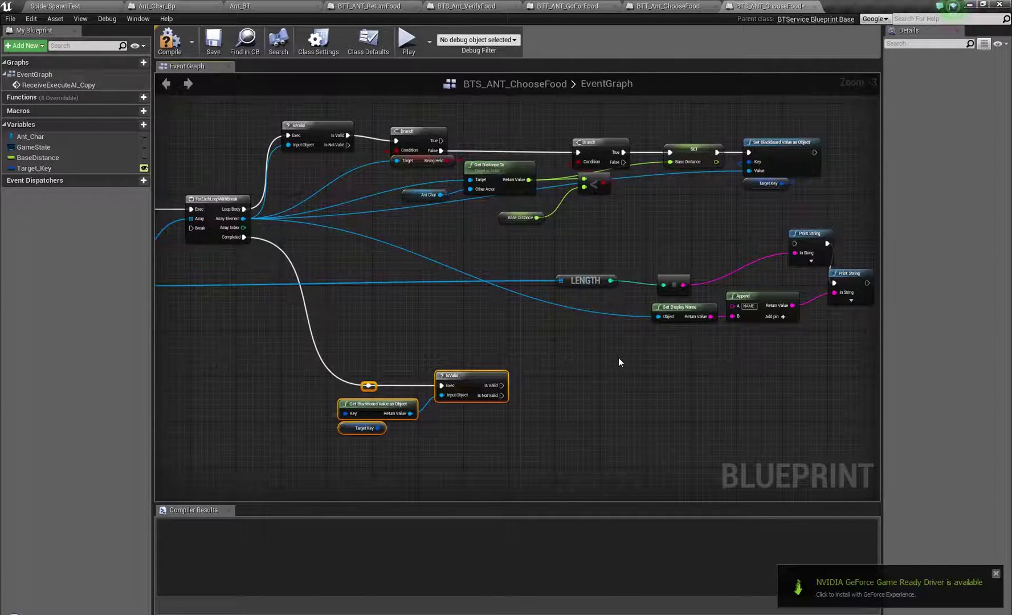
{"action": "key", "text": "Delete"}
Delete the leftover debug nodes: Length, its string conversion, Get Display Name, Append and both Print Strings.
{"action": "right_click_drag", "start_coordinate": [573, 363], "coordinate": [502, 384]}
{"action": "left_click_drag", "start_coordinate": [502, 384], "coordinate": [786, 265]}
{"action": "key", "text": "Delete"}
Add an Event Receive Tick AI node and connect its execution and Controlled Pawn outputs to Cast To Ant_Char_Bp.
{"action": "right_click_drag", "start_coordinate": [337, 330], "coordinate": [684, 352]}
{"action": "right_click_drag", "start_coordinate": [214, 374], "coordinate": [833, 402]}
{"action": "scroll", "coordinate": [291, 274], "scroll_direction": "up", "scroll_amount": 3}
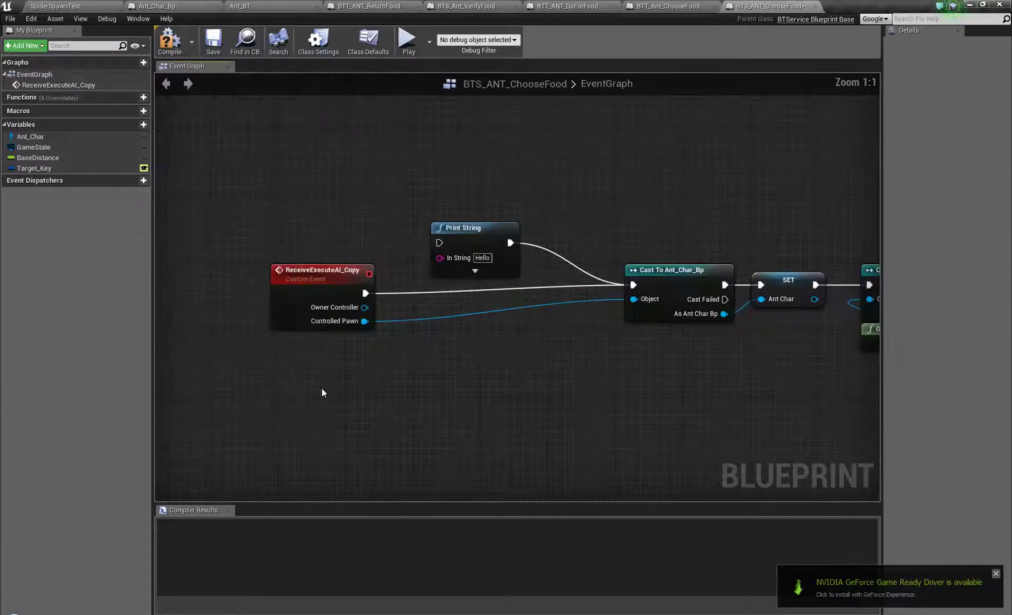
{"action": "right_click", "coordinate": [321, 387]}
{"action": "type", "text": "receive"}
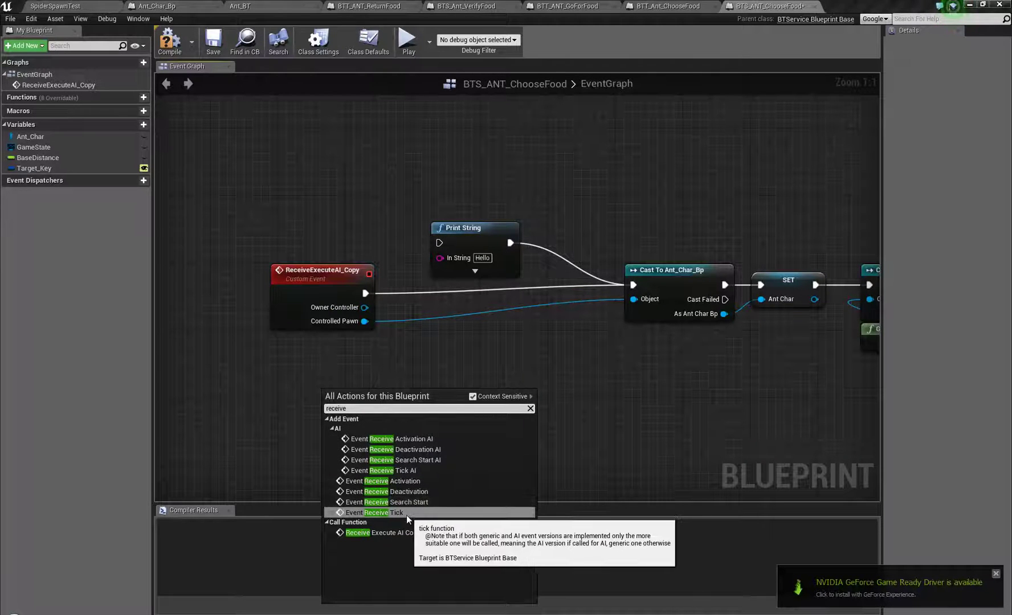
{"action": "left_click", "coordinate": [384, 471]}
{"action": "left_click_drag", "start_coordinate": [387, 401], "coordinate": [351, 370]}
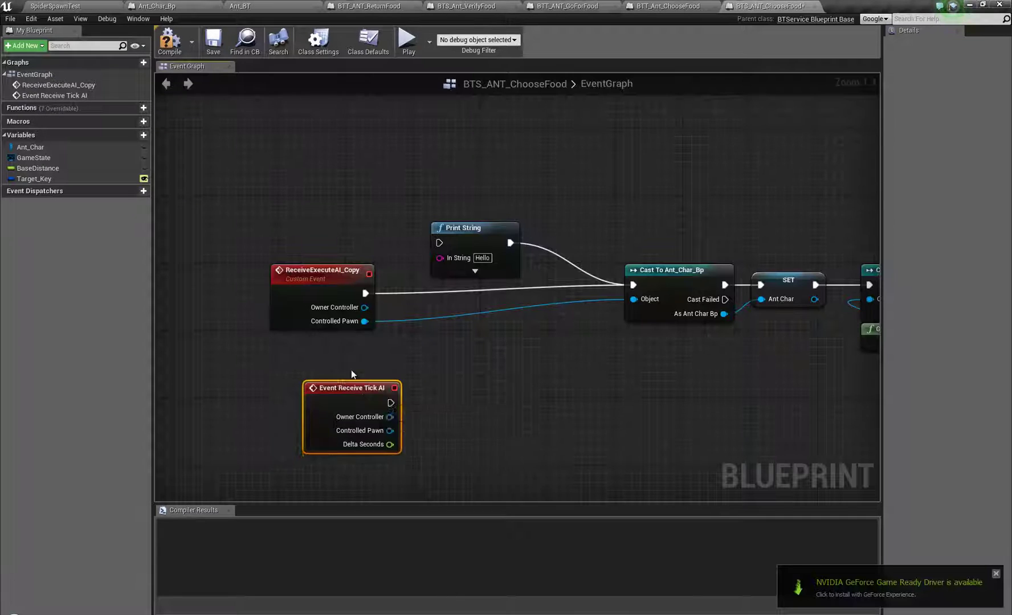
{"action": "left_click_drag", "start_coordinate": [373, 406], "coordinate": [634, 299]}
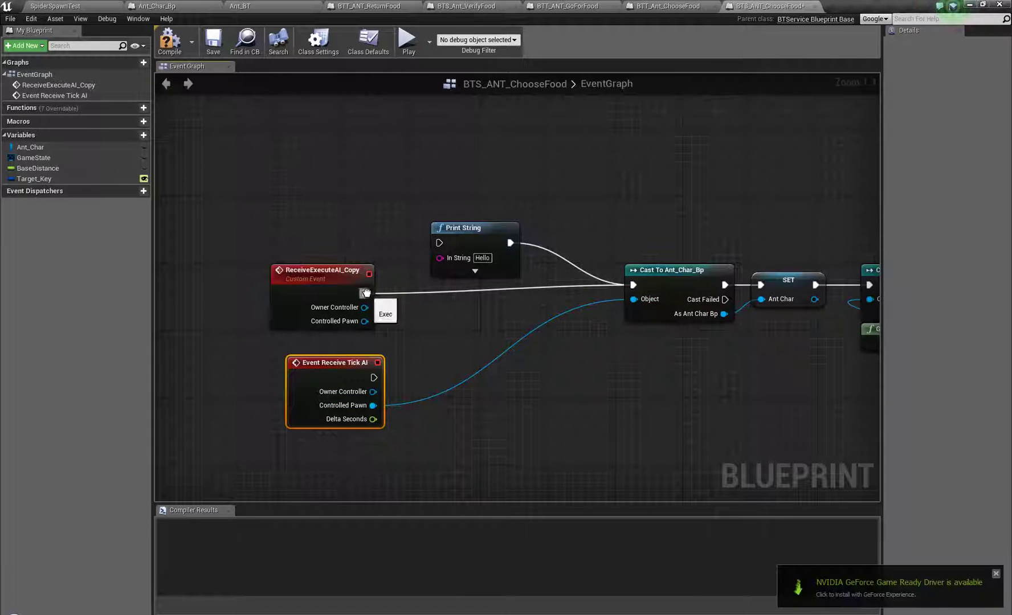
{"action": "left_click_drag", "start_coordinate": [364, 293], "coordinate": [375, 378], "text": "ctrl"}
Delete the ReceiveExecuteAI_Copy event and the Hello Print String, and move Event Receive Tick AI beside the Ant_Char_Bp cast.
{"action": "left_click", "coordinate": [348, 269]}
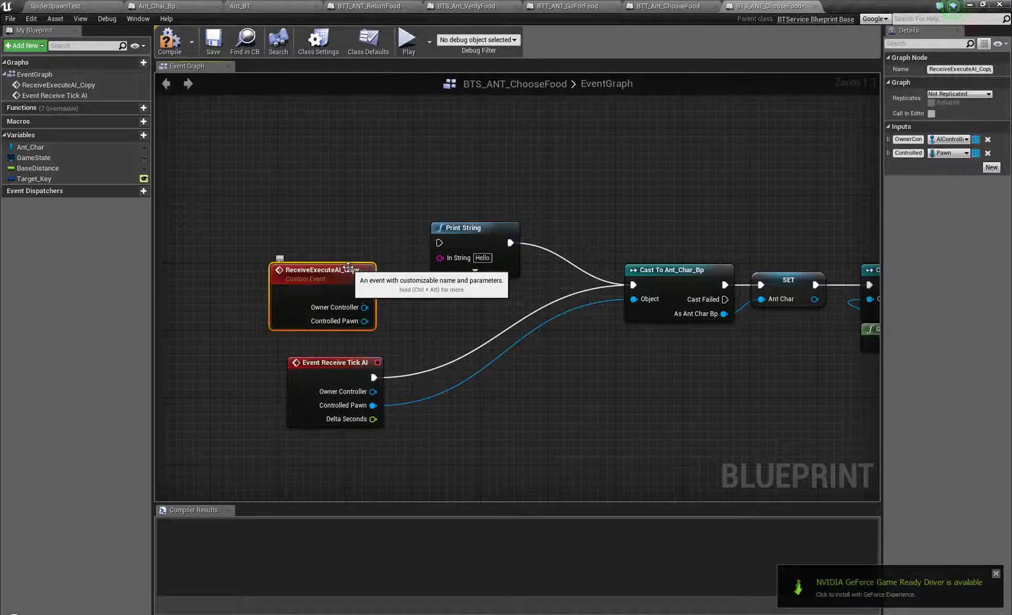
{"action": "key", "text": "Delete"}
{"action": "left_click", "coordinate": [476, 228]}
{"action": "key", "text": "Delete"}
{"action": "left_click_drag", "start_coordinate": [354, 364], "coordinate": [531, 263]}
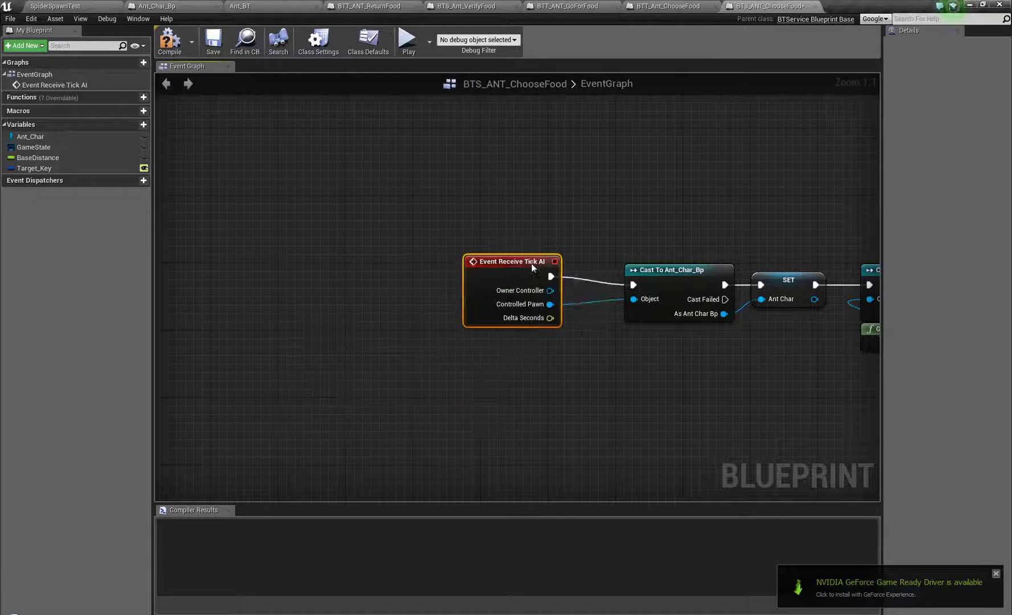
Add an Event Receive Activation AI node above Event Receive Tick AI.
{"action": "right_click_drag", "start_coordinate": [773, 396], "coordinate": [532, 408]}
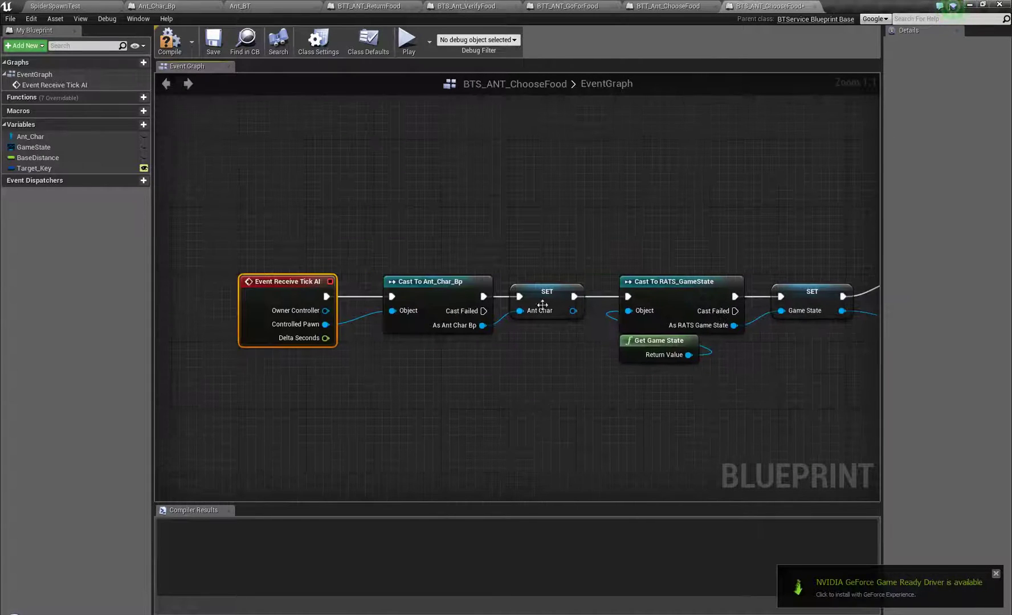
{"action": "left_click_drag", "start_coordinate": [484, 227], "coordinate": [577, 365]}
{"action": "scroll", "coordinate": [576, 370], "scroll_direction": "down", "scroll_amount": 3}
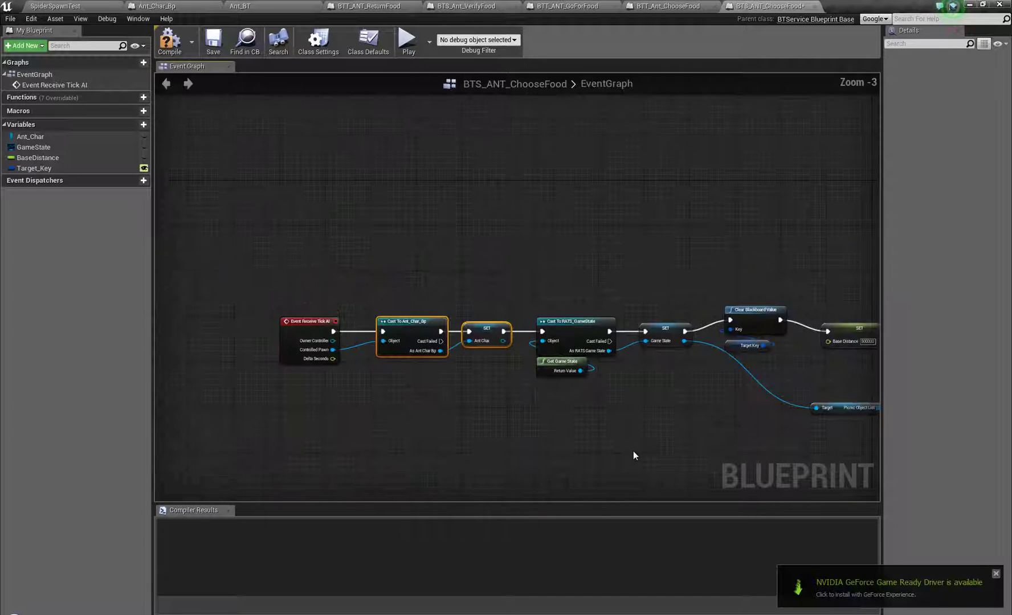
{"action": "right_click_drag", "start_coordinate": [633, 455], "coordinate": [597, 404]}
{"action": "right_click_drag", "start_coordinate": [424, 417], "coordinate": [567, 441]}
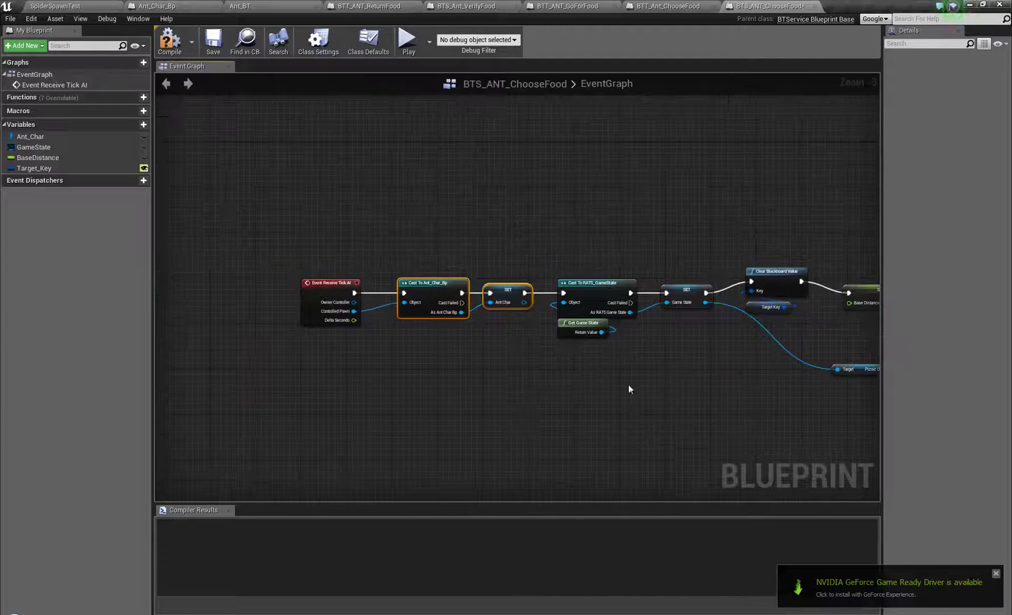
{"action": "right_click_drag", "start_coordinate": [746, 391], "coordinate": [773, 407]}
{"action": "right_click", "coordinate": [390, 181]}
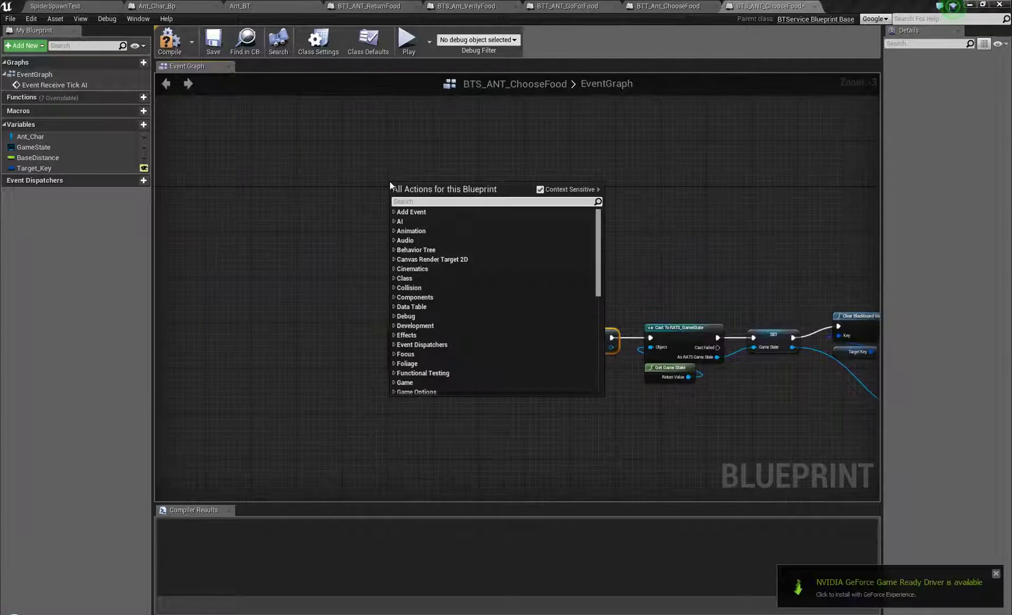
{"action": "type", "text": "receive"}
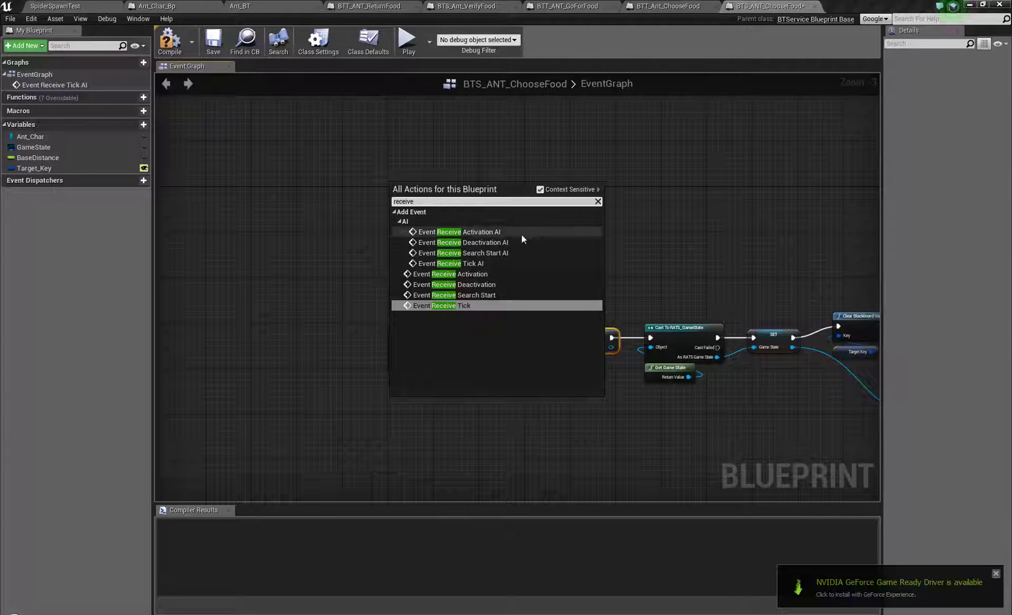
{"action": "left_click", "coordinate": [487, 233]}
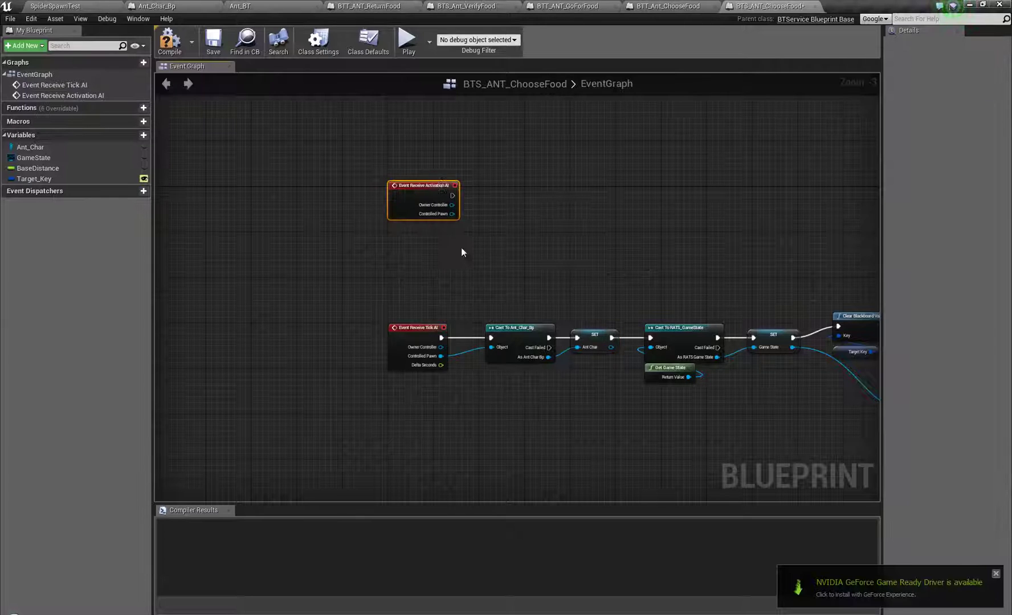
Copy the tick chain's Ant_Char_Bp and RATS_GameState casts, Get Game State and SET nodes, and attach the copies to Event Receive Activation AI.
{"action": "scroll", "coordinate": [418, 198], "scroll_direction": "up", "scroll_amount": 3}
{"action": "left_click_drag", "start_coordinate": [431, 220], "coordinate": [419, 199]}
{"action": "right_click_drag", "start_coordinate": [488, 341], "coordinate": [401, 248]}
{"action": "scroll", "coordinate": [389, 281], "scroll_direction": "down", "scroll_amount": 1}
{"action": "left_click_drag", "start_coordinate": [438, 282], "coordinate": [564, 130]}
{"action": "key", "text": "ctrl+c"}
{"action": "key", "text": "ctrl+v"}
{"action": "left_click_drag", "start_coordinate": [327, 138], "coordinate": [359, 151]}
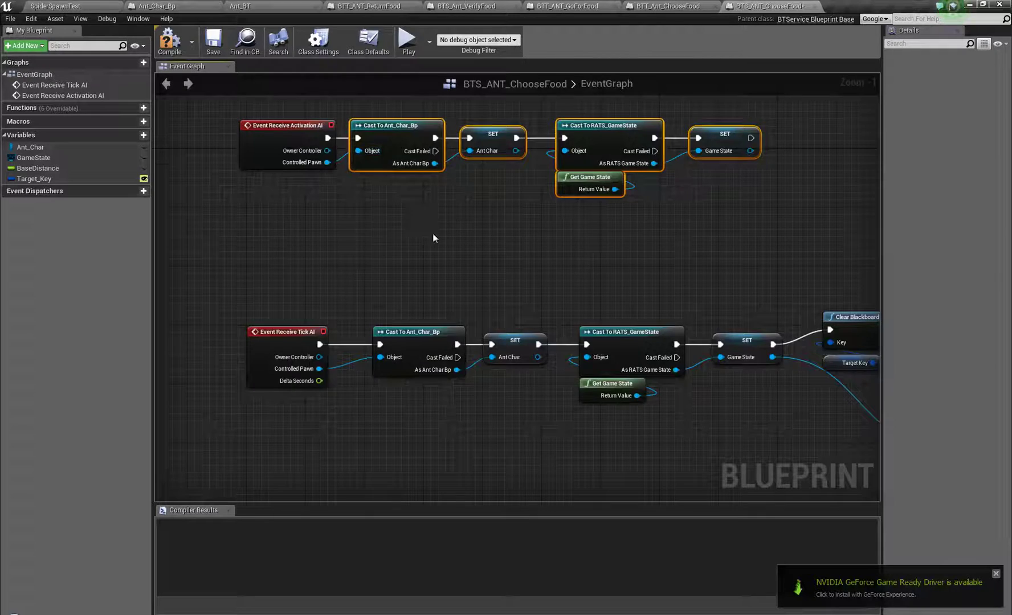
{"action": "right_click_drag", "start_coordinate": [433, 234], "coordinate": [0, 168]}
{"action": "mouse_move", "coordinate": [202, 228]}
{"action": "right_mouse_down"}
{"action": "mouse_move", "coordinate": [381, 214]}
{"action": "mouse_move", "coordinate": [451, 254]}
{"action": "right_mouse_up"}
{"action": "scroll", "coordinate": [451, 255], "scroll_direction": "down", "scroll_amount": 1}
{"action": "left_click_drag", "start_coordinate": [375, 368], "coordinate": [665, 238]}
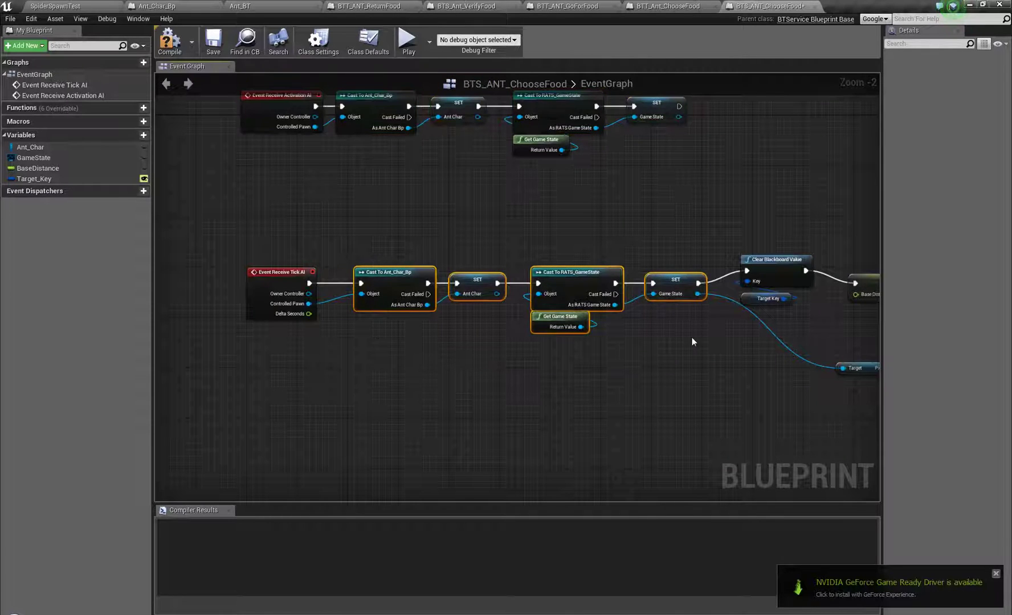
{"action": "right_click_drag", "start_coordinate": [691, 341], "coordinate": [515, 271]}
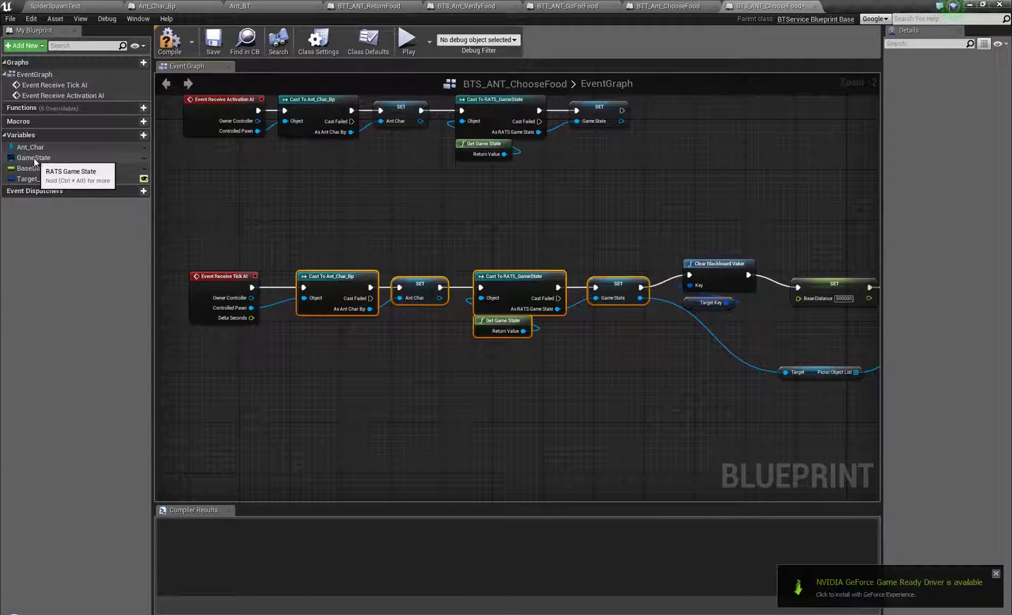
{"action": "key", "text": "Delete"}
{"action": "left_click_drag", "start_coordinate": [34, 158], "coordinate": [784, 372]}
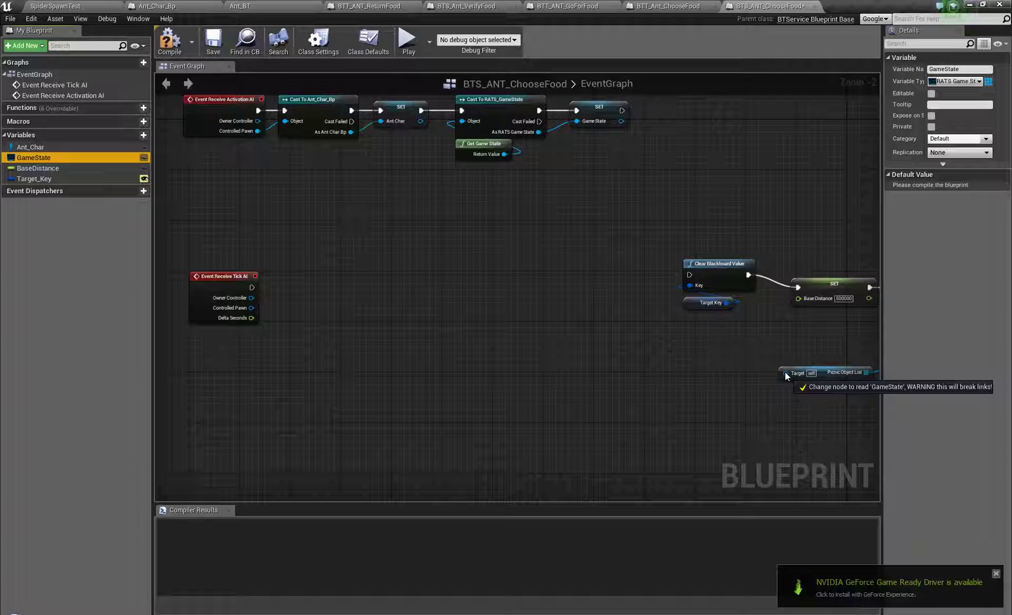
{"action": "left_click_drag", "start_coordinate": [784, 373], "coordinate": [784, 372]}
{"action": "right_click_drag", "start_coordinate": [739, 404], "coordinate": [475, 412]}
{"action": "key", "text": "ctrl+z"}
{"action": "key", "text": "ctrl+z"}
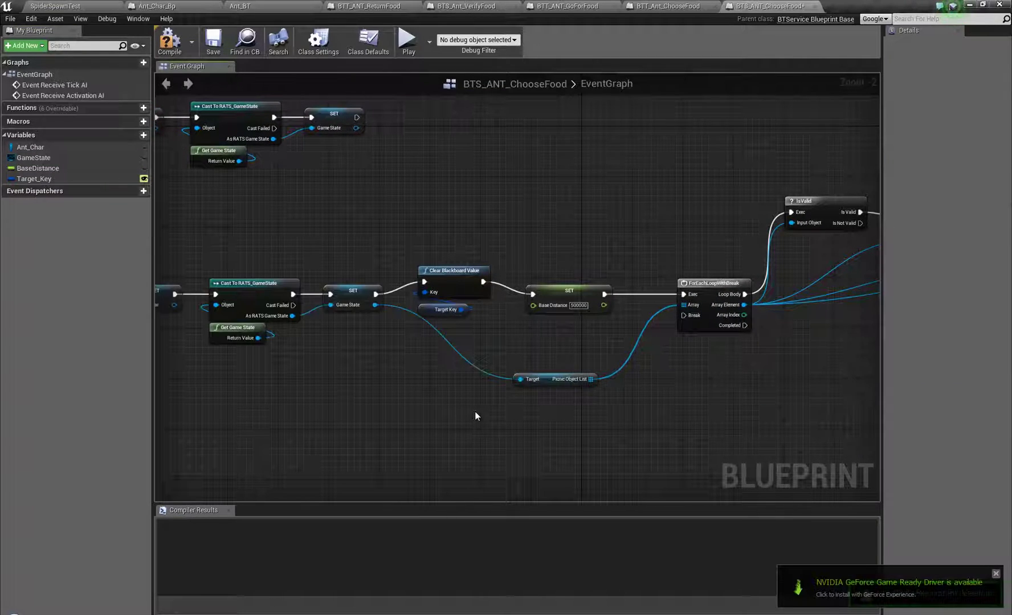
Add a GameState variable getter and connect it to the Target of the Picnic Object List node.
{"action": "right_click_drag", "start_coordinate": [397, 405], "coordinate": [467, 405]}
{"action": "left_click", "coordinate": [423, 294]}
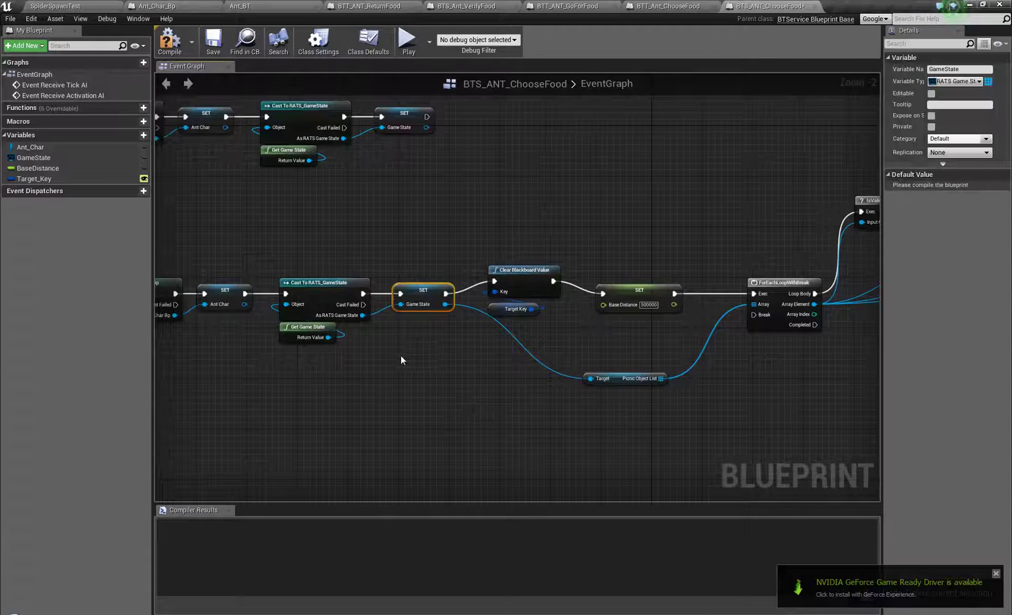
{"action": "right_click_drag", "start_coordinate": [402, 357], "coordinate": [374, 350]}
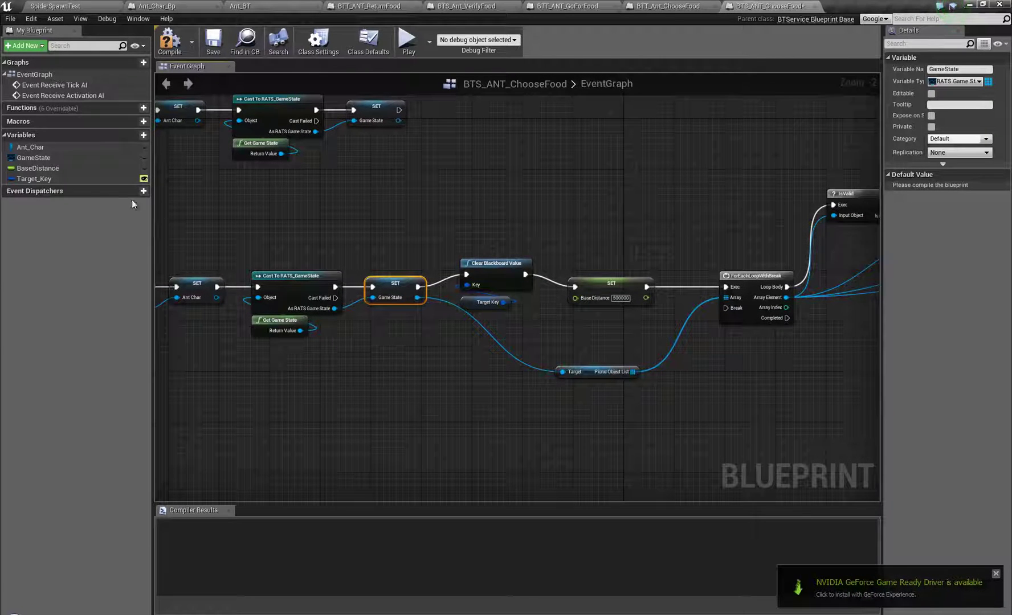
{"action": "left_click", "coordinate": [30, 159]}
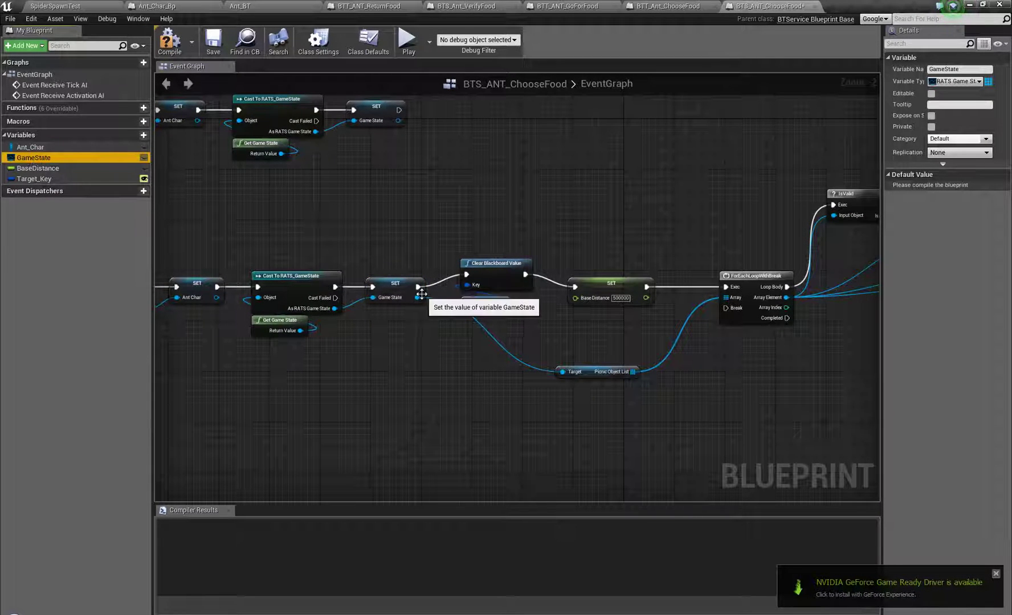
{"action": "left_click", "coordinate": [392, 286]}
{"action": "right_click_drag", "start_coordinate": [344, 223], "coordinate": [491, 290]}
{"action": "left_click", "coordinate": [524, 182]}
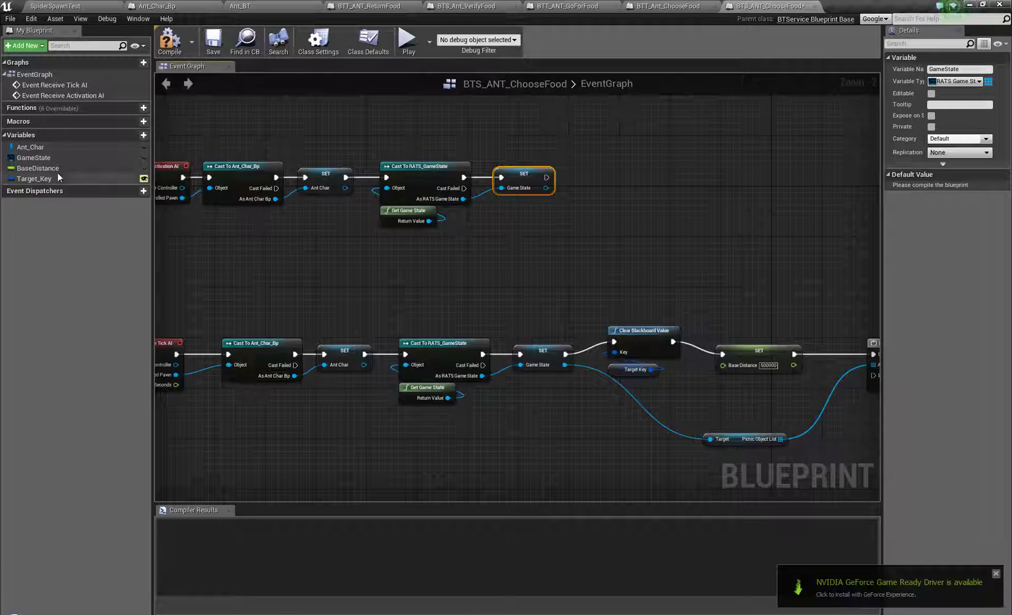
{"action": "left_click", "coordinate": [34, 158]}
{"action": "left_click_drag", "start_coordinate": [514, 419], "coordinate": [515, 419], "text": "ctrl"}
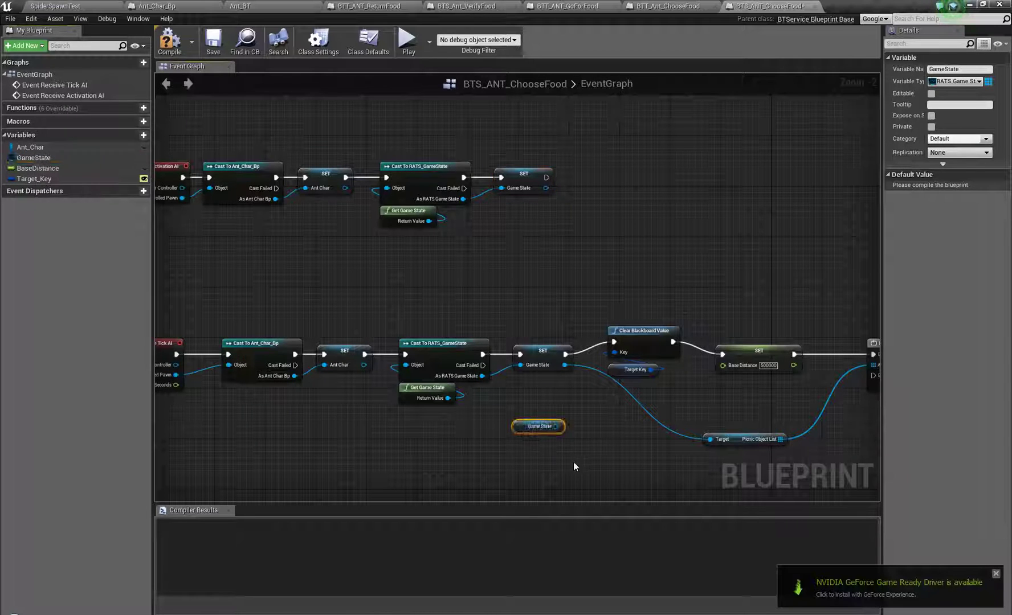
{"action": "right_click_drag", "start_coordinate": [574, 463], "coordinate": [465, 410]}
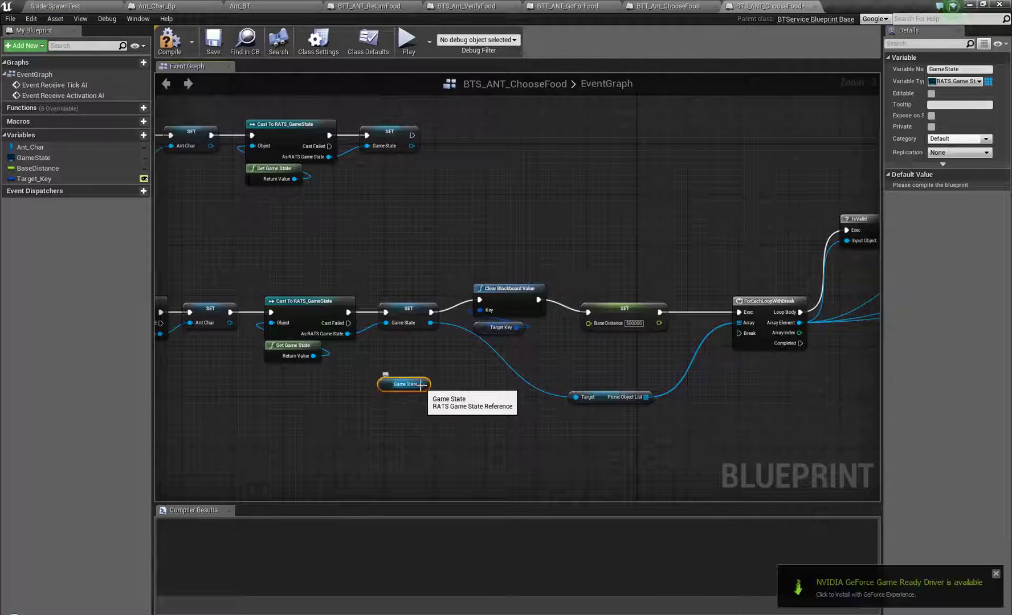
{"action": "left_click_drag", "start_coordinate": [425, 387], "coordinate": [575, 398]}
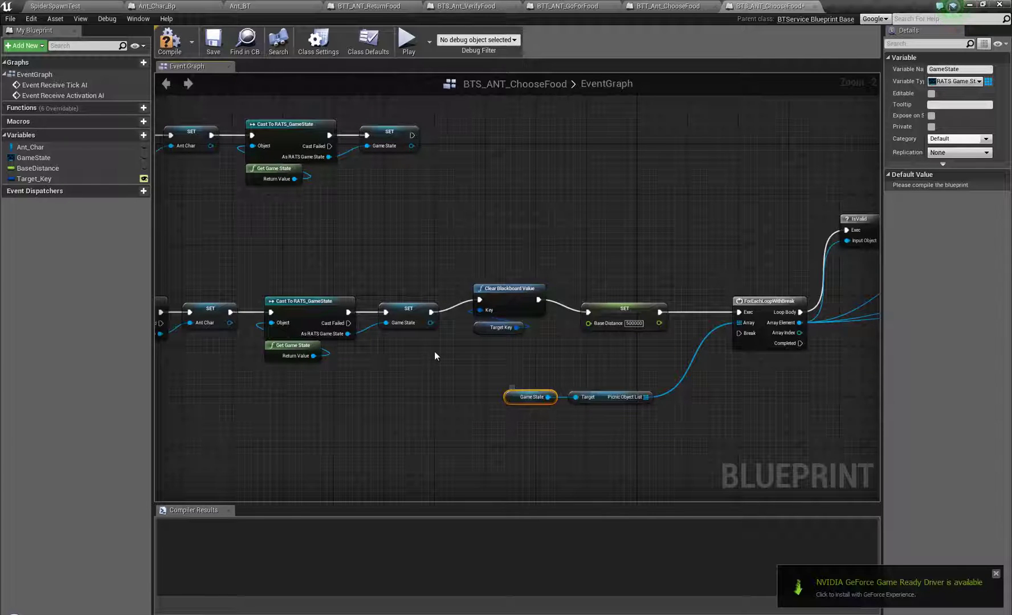
Delete the tick chain's cast, Get Game State and SET nodes, and connect Event Receive Tick AI directly to Clear Blackboard Value.
{"action": "right_click_drag", "start_coordinate": [434, 352], "coordinate": [579, 360]}
{"action": "left_click_drag", "start_coordinate": [288, 253], "coordinate": [486, 370]}
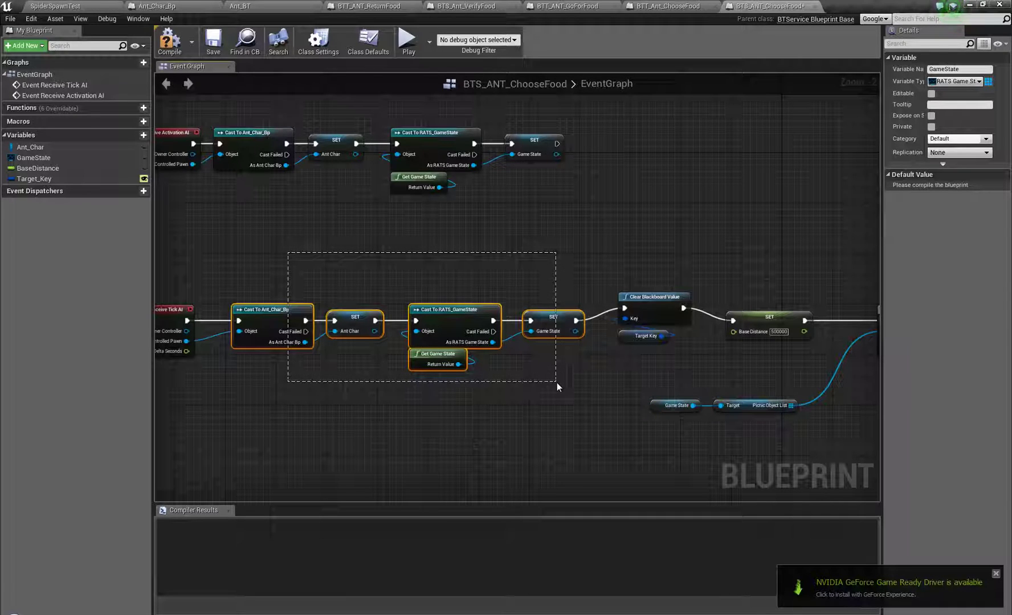
{"action": "left_click_drag", "start_coordinate": [557, 383], "coordinate": [557, 383]}
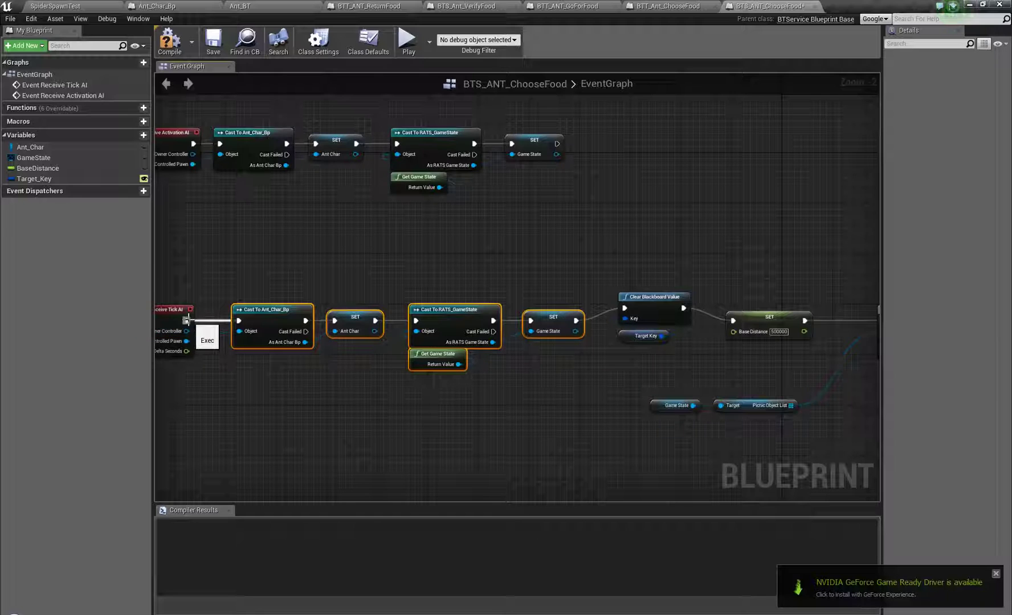
{"action": "key", "text": "Delete"}
{"action": "left_click_drag", "start_coordinate": [186, 321], "coordinate": [624, 310]}
{"action": "right_click_drag", "start_coordinate": [179, 319], "coordinate": [240, 313]}
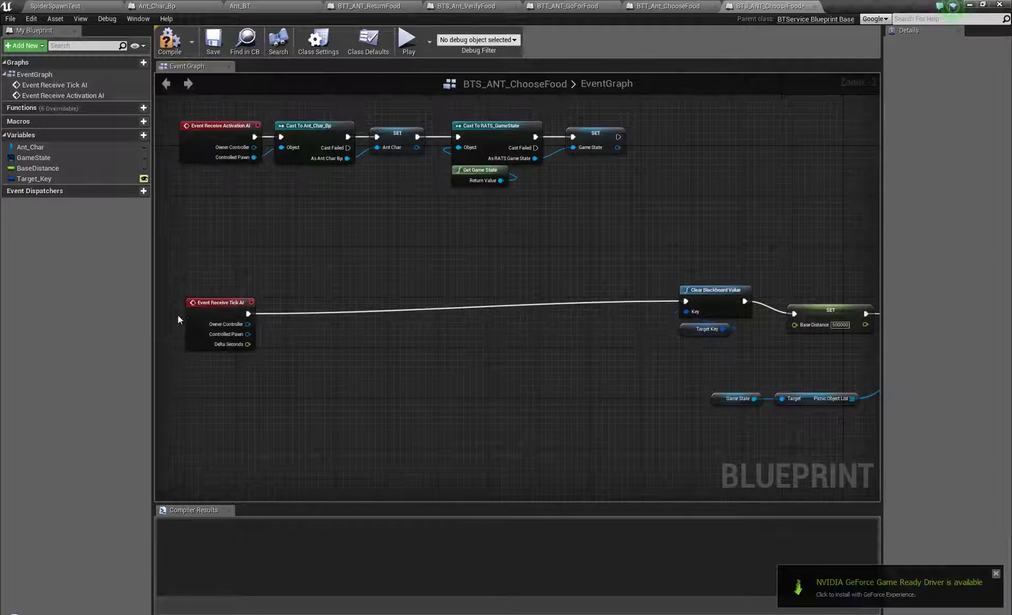
Tidy the graph by placing Event Receive Tick AI beside Clear Blackboard Value, the activation chain above it, and the loop-body nodes level with the loop.
{"action": "left_click_drag", "start_coordinate": [212, 302], "coordinate": [612, 283]}
{"action": "right_click_drag", "start_coordinate": [355, 227], "coordinate": [339, 280]}
{"action": "left_click_drag", "start_coordinate": [206, 252], "coordinate": [853, 208]}
{"action": "scroll", "coordinate": [486, 260], "scroll_direction": "down", "scroll_amount": 3}
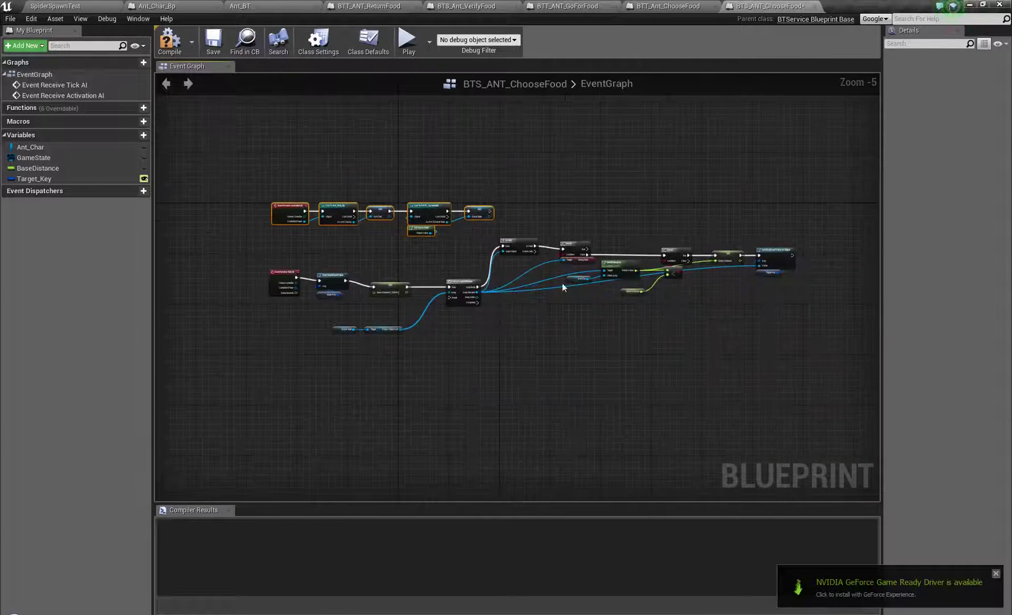
{"action": "left_click_drag", "start_coordinate": [527, 220], "coordinate": [789, 303]}
{"action": "left_click_drag", "start_coordinate": [578, 250], "coordinate": [614, 285]}
{"action": "scroll", "coordinate": [445, 318], "scroll_direction": "up", "scroll_amount": 4}
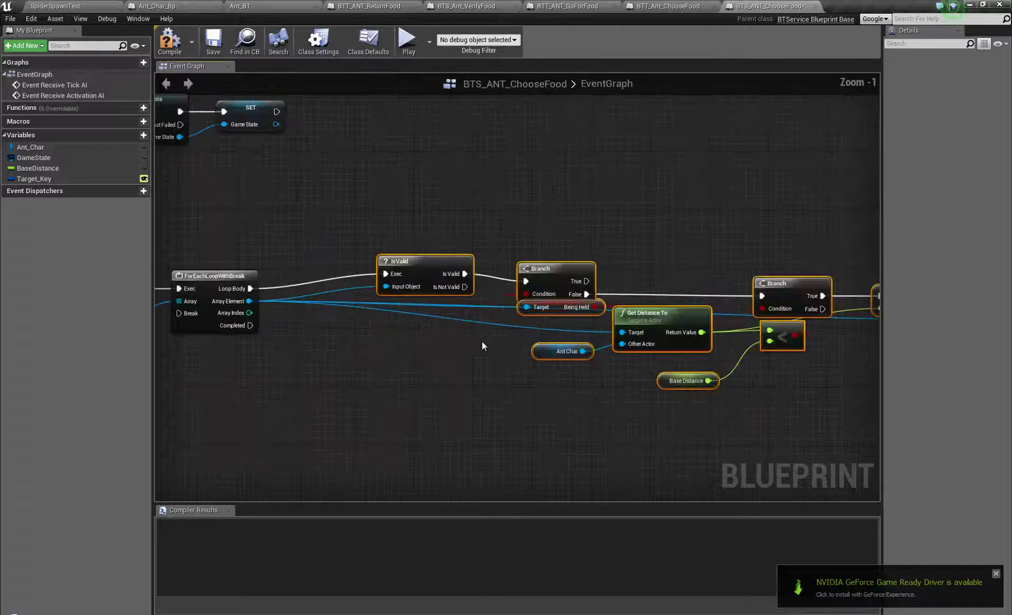
Add a reroute point to the wire from Array Element to the Set Blackboard Value and place it below the Base Distance node.
{"action": "right_click_drag", "start_coordinate": [665, 323], "coordinate": [457, 315]}
{"action": "left_click", "coordinate": [709, 287]}
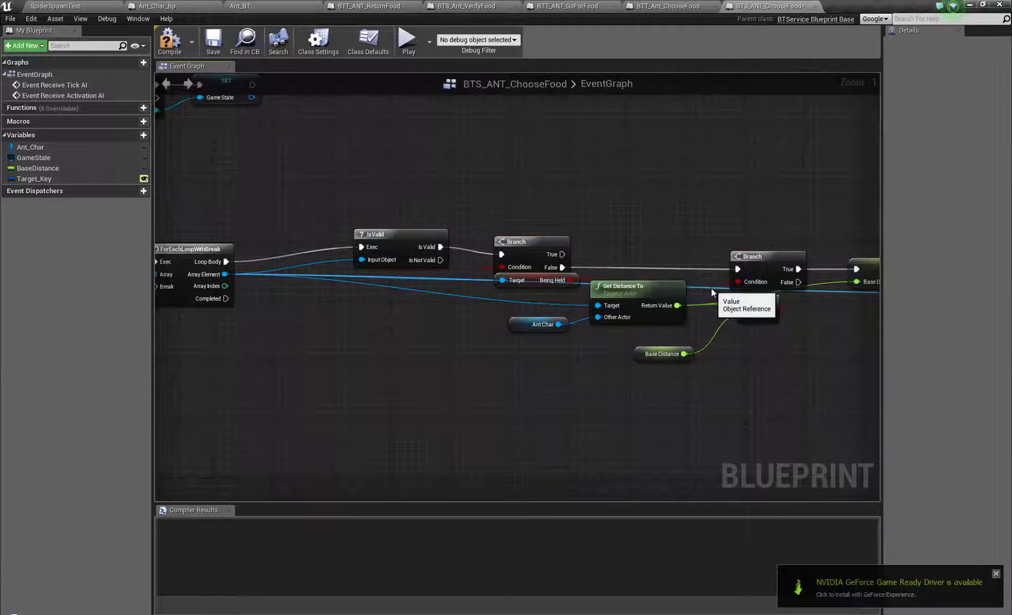
{"action": "double_click", "coordinate": [711, 288]}
{"action": "left_click_drag", "start_coordinate": [711, 289], "coordinate": [628, 425]}
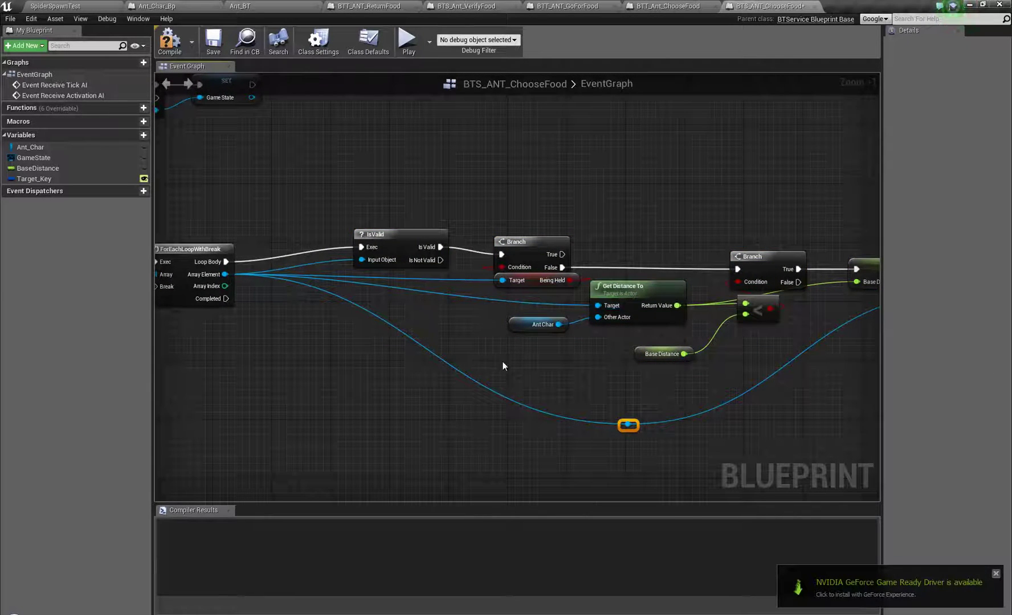
{"action": "scroll", "coordinate": [502, 365], "scroll_direction": "down", "scroll_amount": 2}
{"action": "right_click_drag", "start_coordinate": [354, 362], "coordinate": [232, 338]}
{"action": "scroll", "coordinate": [674, 351], "scroll_direction": "up", "scroll_amount": 1}
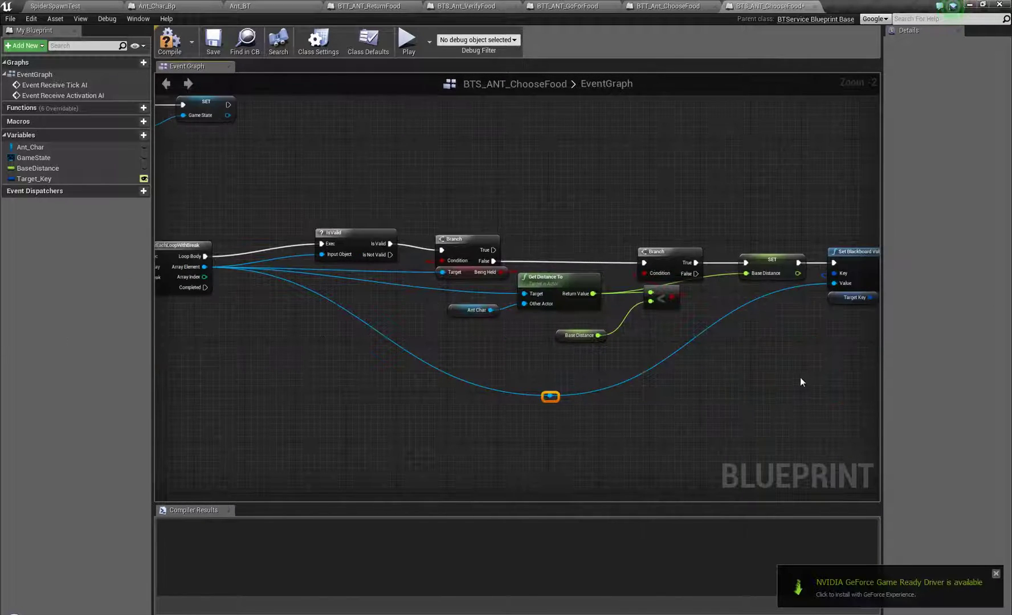
{"action": "right_click_drag", "start_coordinate": [801, 382], "coordinate": [826, 359]}
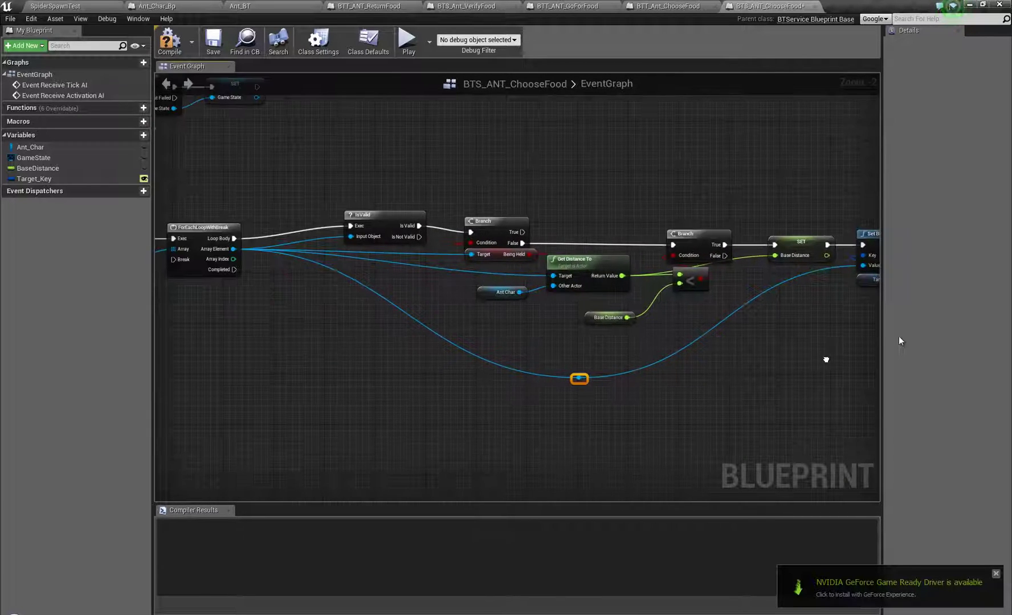
{"action": "right_click_drag", "start_coordinate": [721, 373], "coordinate": [664, 374]}
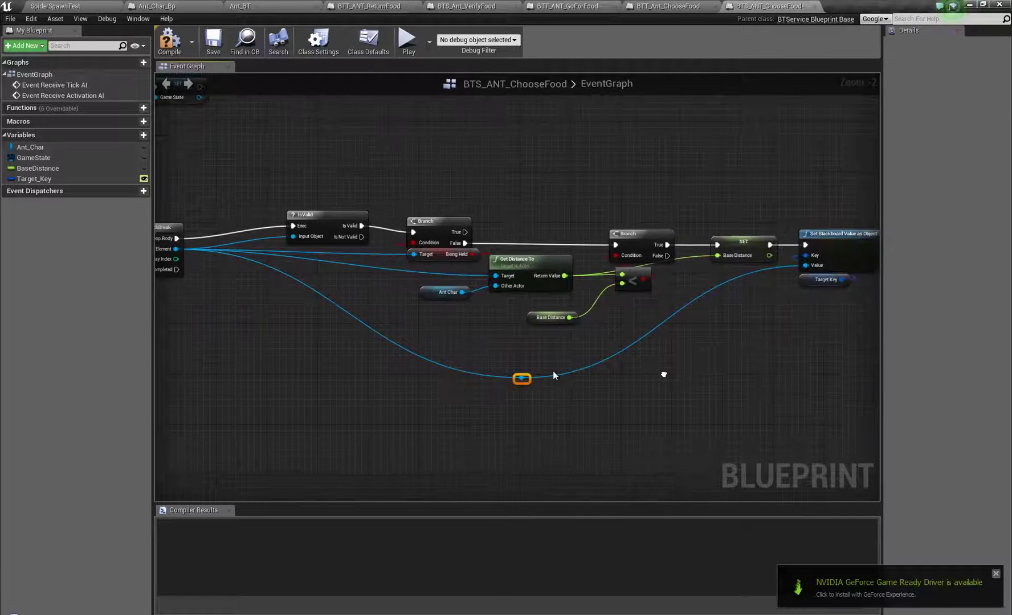
Move the Picnic Object List node close below ForEachLoopWithBreak and tuck its Game State getter next to it.
{"action": "scroll", "coordinate": [664, 375], "scroll_direction": "down", "scroll_amount": 1}
{"action": "right_click_drag", "start_coordinate": [392, 403], "coordinate": [680, 394]}
{"action": "left_click_drag", "start_coordinate": [238, 376], "coordinate": [473, 296]}
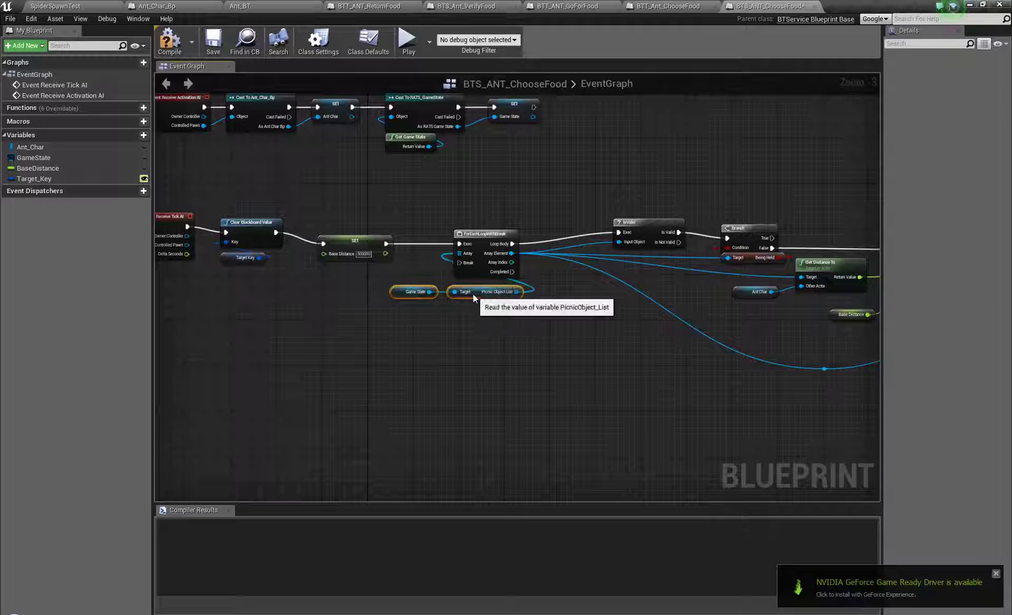
{"action": "left_click", "coordinate": [405, 293]}
{"action": "mouse_move", "coordinate": [402, 294]}
{"action": "left_mouse_down"}
{"action": "mouse_move", "coordinate": [463, 323]}
{"action": "mouse_move", "coordinate": [481, 311]}
{"action": "mouse_move", "coordinate": [478, 290]}
{"action": "mouse_move", "coordinate": [353, 305]}
{"action": "mouse_move", "coordinate": [398, 302]}
{"action": "left_mouse_up"}
Add a Length node to the Picnic Object List array and feed its result into an integer > integer comparison.
{"action": "scroll", "coordinate": [384, 328], "scroll_direction": "up", "scroll_amount": 2}
{"action": "left_click", "coordinate": [384, 327]}
{"action": "type", "text": "length"}
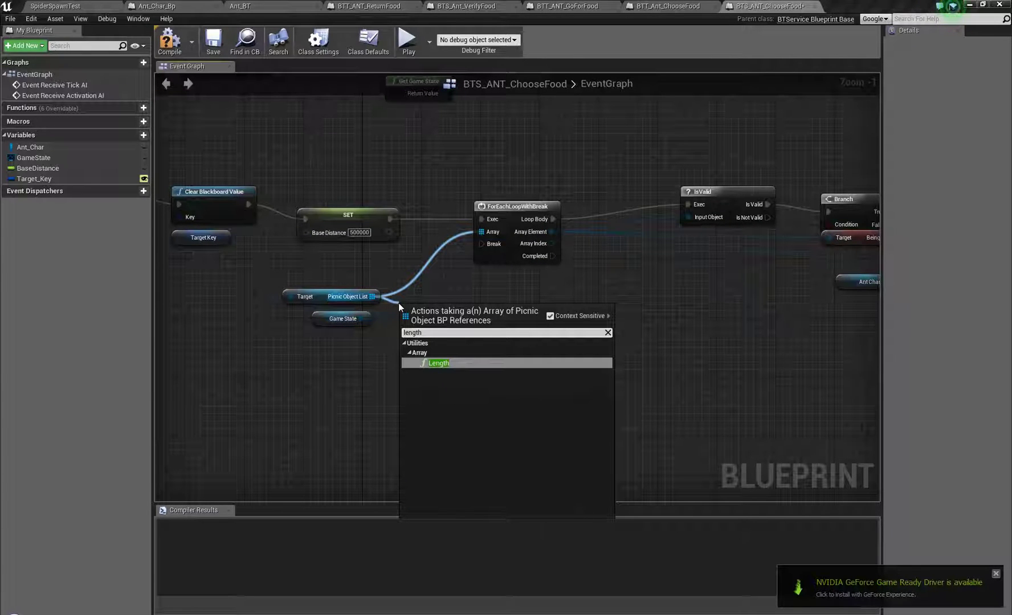
{"action": "left_click", "coordinate": [439, 362]}
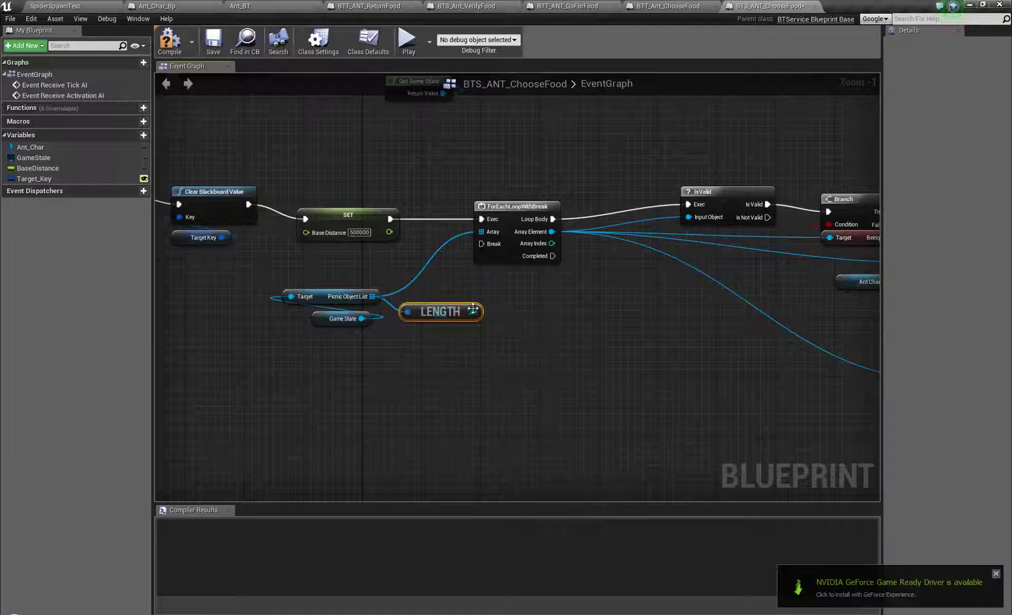
{"action": "left_click_drag", "start_coordinate": [472, 312], "coordinate": [502, 310]}
{"action": "type", "text": ">"}
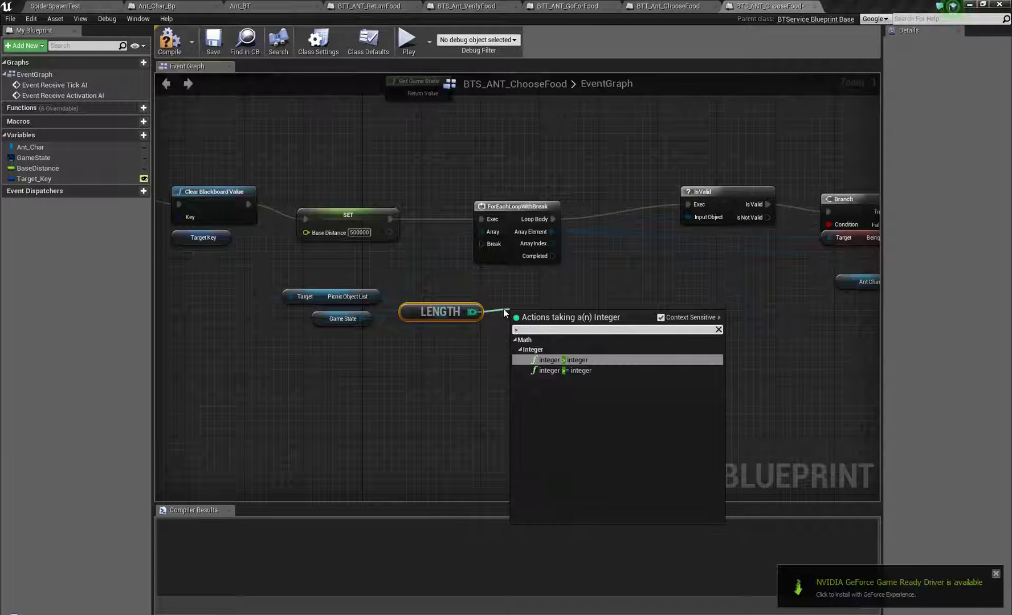
{"action": "left_click", "coordinate": [573, 360]}
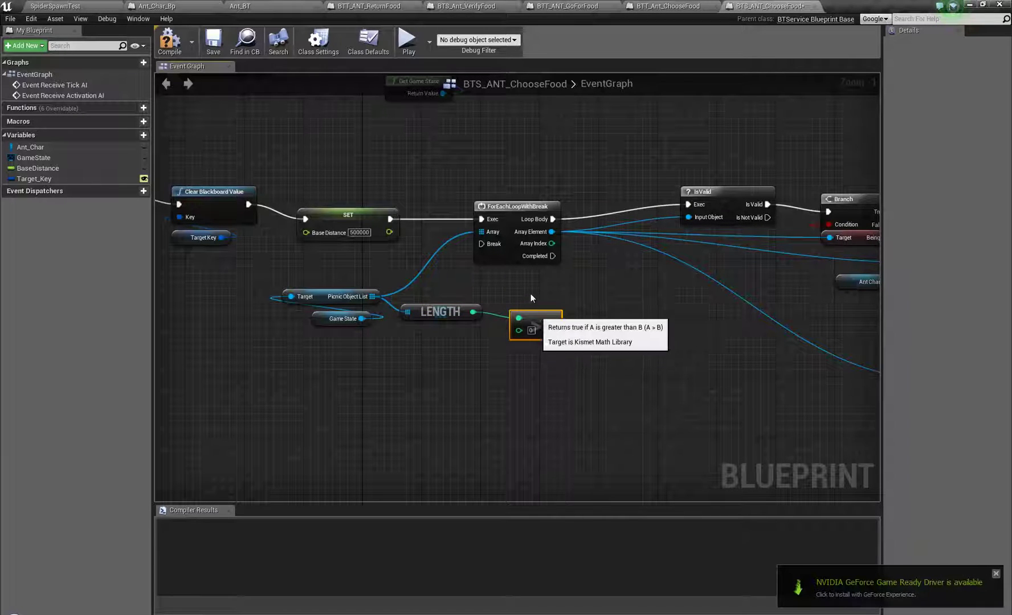
Add a Branch conditioned on the length comparison and place both between the Base Distance SET and ForEachLoopWithBreak nodes.
{"action": "left_click", "coordinate": [519, 280]}
{"action": "mouse_move", "coordinate": [550, 322]}
{"action": "left_mouse_down"}
{"action": "mouse_move", "coordinate": [527, 312]}
{"action": "mouse_move", "coordinate": [543, 273]}
{"action": "mouse_move", "coordinate": [531, 278]}
{"action": "left_mouse_up"}
{"action": "mouse_move", "coordinate": [292, 353]}
{"action": "left_mouse_down"}
{"action": "mouse_move", "coordinate": [506, 276]}
{"action": "mouse_move", "coordinate": [424, 292]}
{"action": "left_mouse_up"}
{"action": "left_click_drag", "start_coordinate": [506, 254], "coordinate": [513, 254]}
{"action": "left_click_drag", "start_coordinate": [566, 207], "coordinate": [610, 206]}
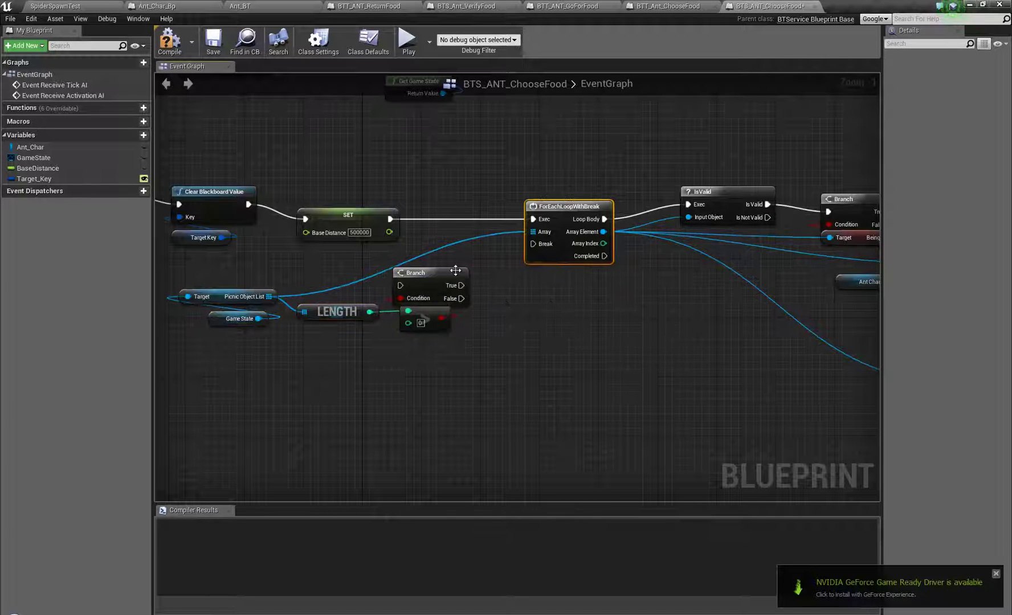
{"action": "left_click_drag", "start_coordinate": [411, 352], "coordinate": [477, 212]}
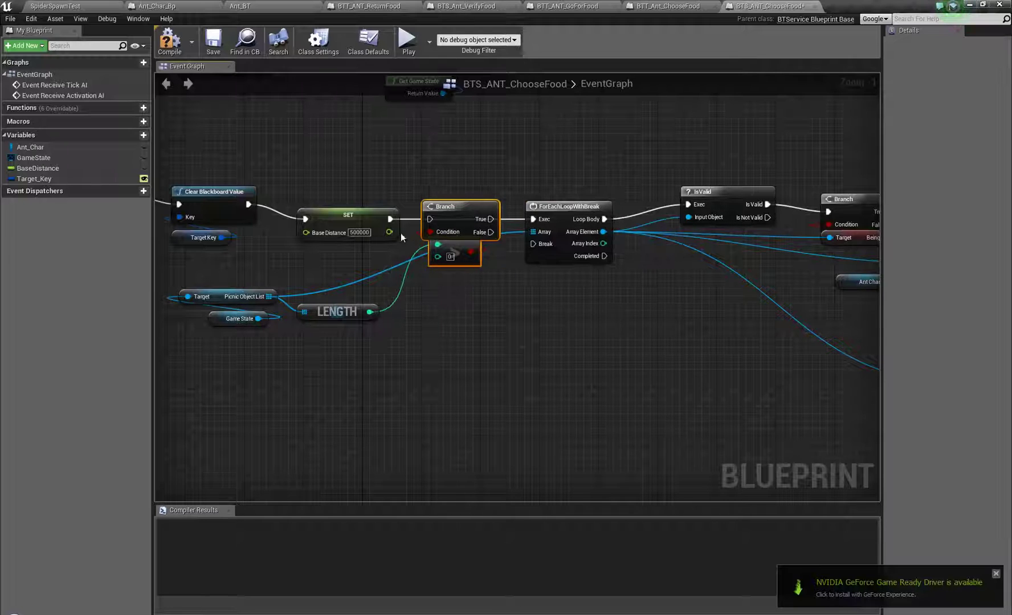
Route the execution wire from the Base Distance SET through the Branch's True output into ForEachLoopWithBreak.
{"action": "left_click_drag", "start_coordinate": [389, 219], "coordinate": [532, 219]}
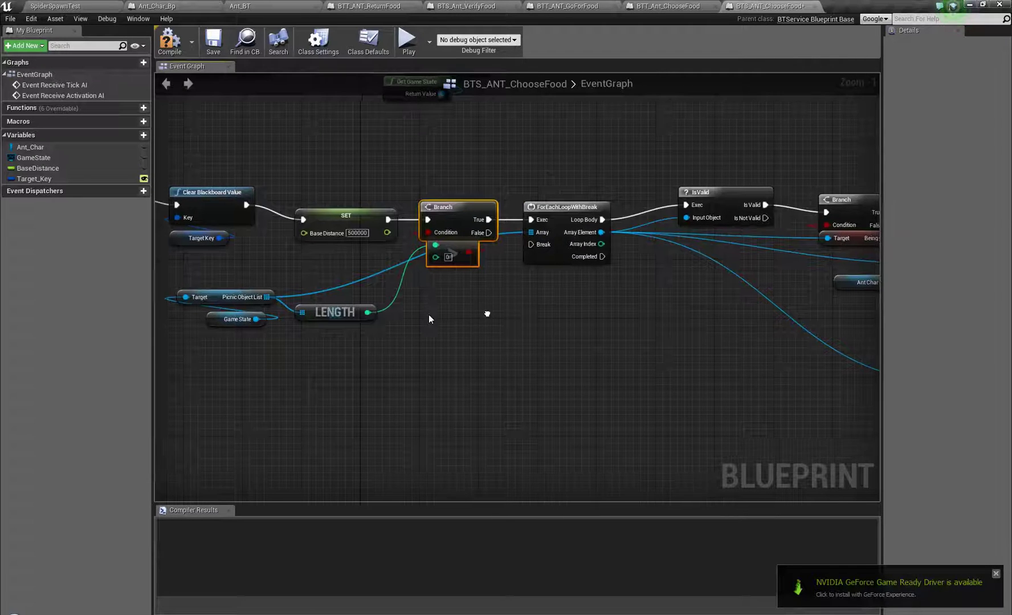
{"action": "right_click_drag", "start_coordinate": [428, 314], "coordinate": [540, 349]}
{"action": "left_click", "coordinate": [254, 240]}
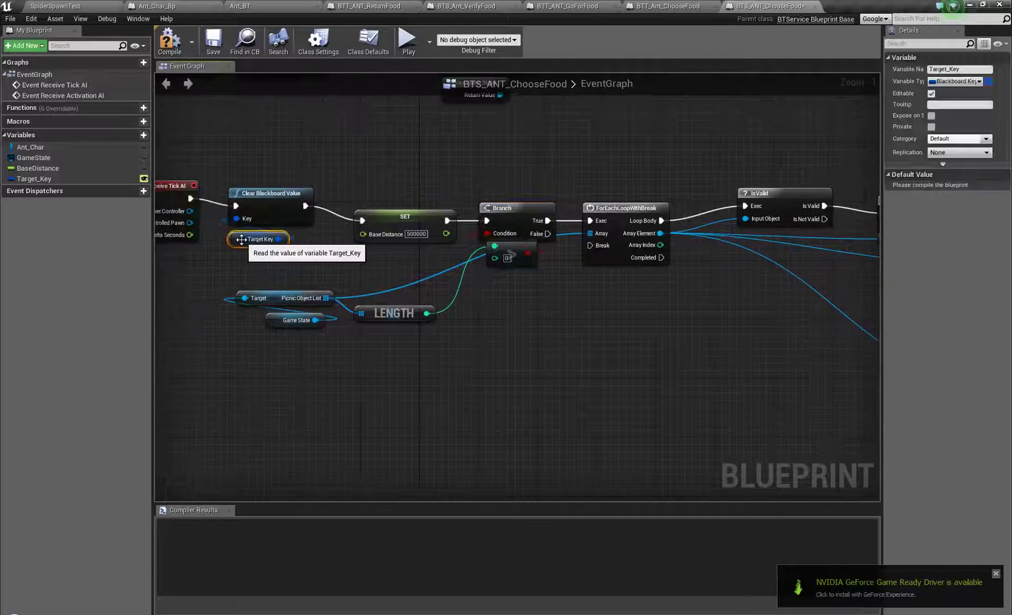
{"action": "left_click", "coordinate": [271, 194], "text": "ctrl"}
{"action": "key", "text": "ctrl+c"}
{"action": "key", "text": "ctrl+v"}
{"action": "left_click_drag", "start_coordinate": [333, 215], "coordinate": [570, 328]}
{"action": "key", "text": "Delete"}
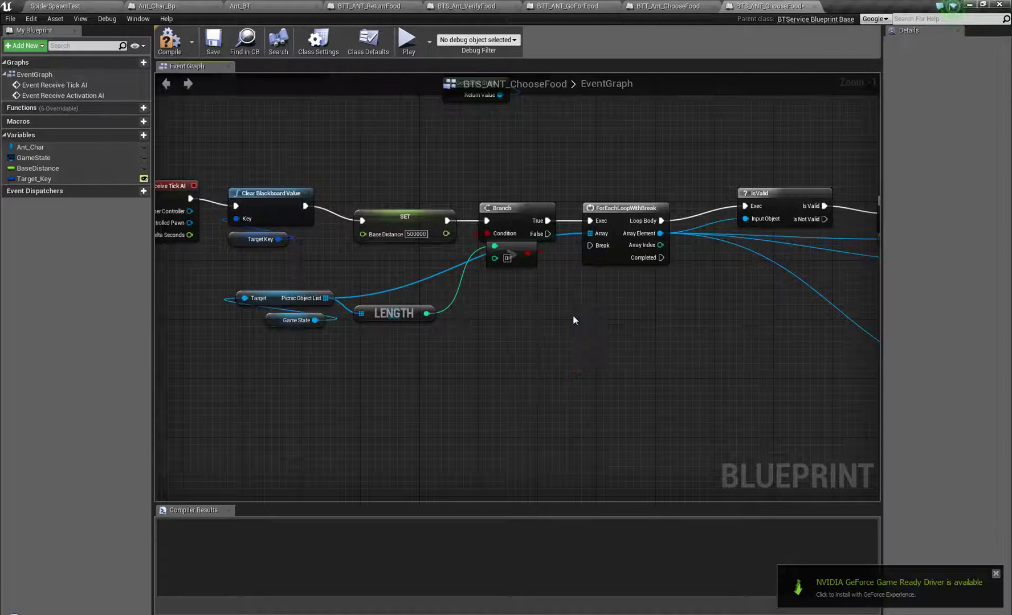
Tidy the Picnic Object List, Length and ForEachLoopWithBreak nodes around the new Branch and compile the choose-food service.
{"action": "scroll", "coordinate": [418, 308], "scroll_direction": "down", "scroll_amount": 3}
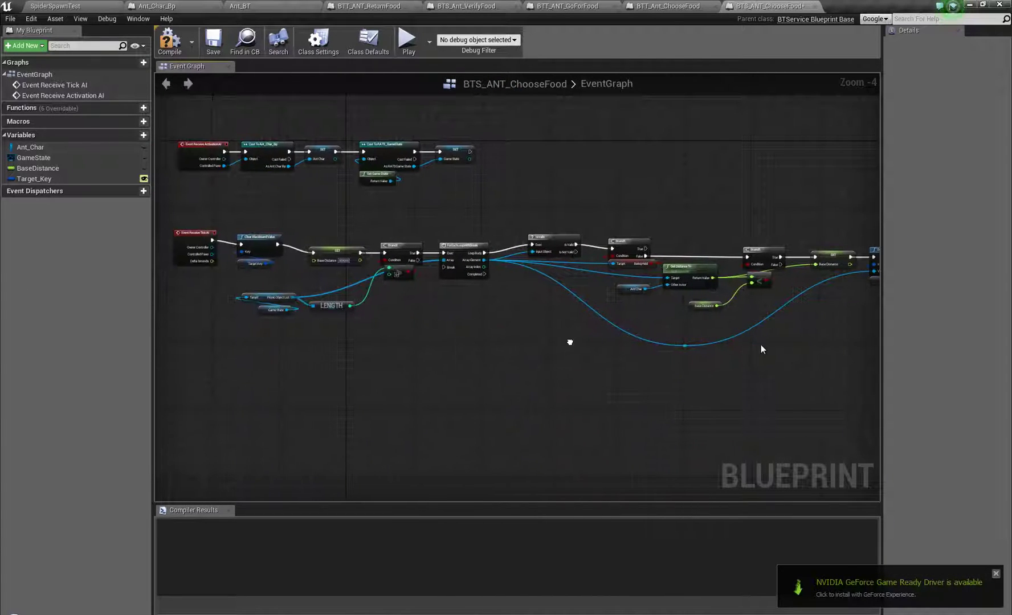
{"action": "right_click_drag", "start_coordinate": [569, 342], "coordinate": [587, 348]}
{"action": "scroll", "coordinate": [375, 358], "scroll_direction": "up", "scroll_amount": 4}
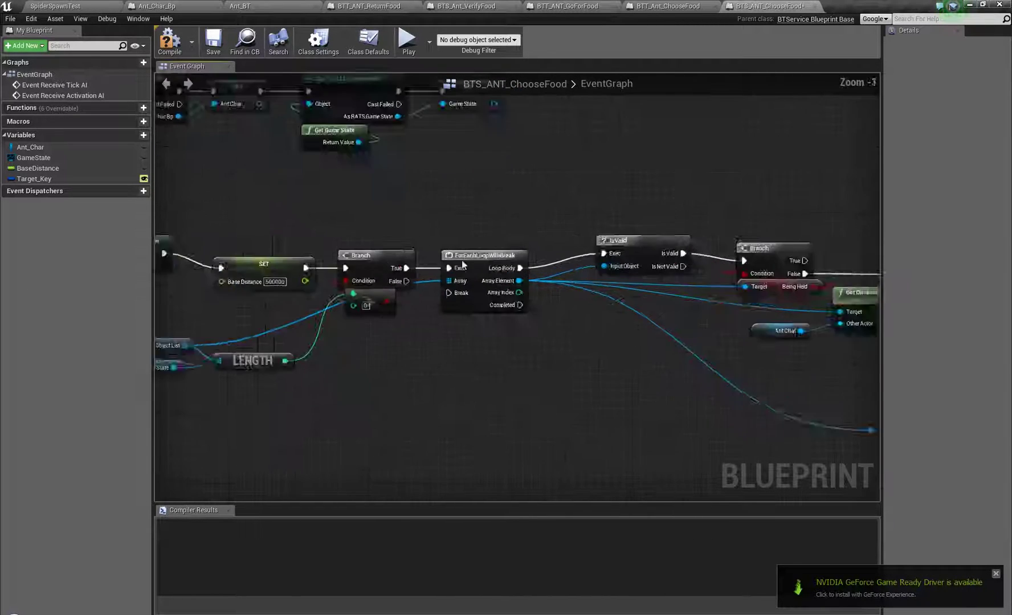
{"action": "right_click_drag", "start_coordinate": [376, 358], "coordinate": [581, 340]}
{"action": "left_click_drag", "start_coordinate": [326, 425], "coordinate": [588, 329]}
{"action": "scroll", "coordinate": [729, 413], "scroll_direction": "down", "scroll_amount": 3}
{"action": "right_click_drag", "start_coordinate": [585, 407], "coordinate": [639, 433]}
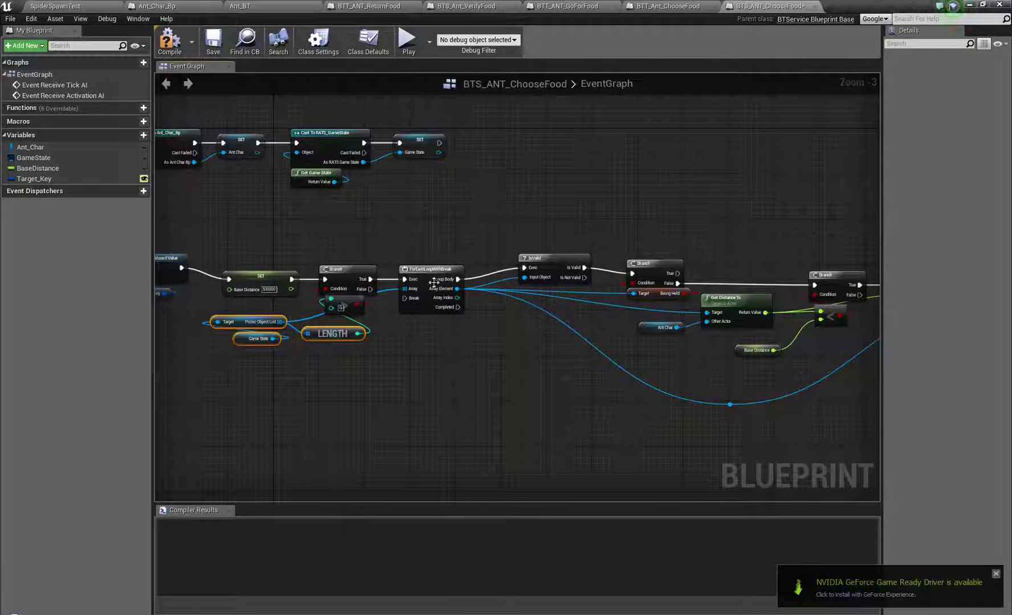
{"action": "mouse_move", "coordinate": [433, 279]}
{"action": "left_mouse_down"}
{"action": "mouse_move", "coordinate": [429, 264]}
{"action": "mouse_move", "coordinate": [434, 295]}
{"action": "left_mouse_up"}
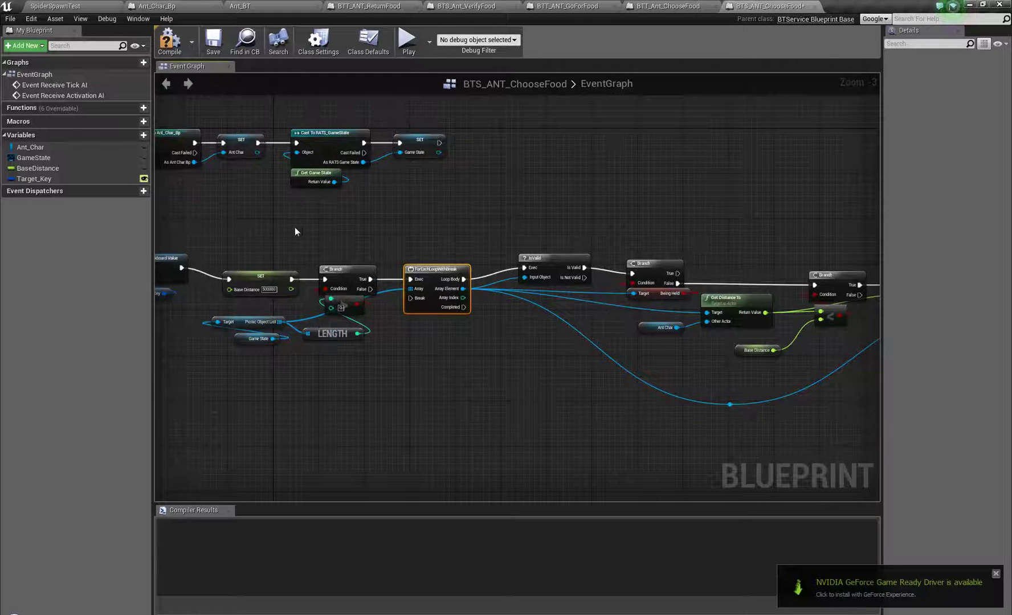
{"action": "left_click", "coordinate": [345, 270]}
{"action": "right_click_drag", "start_coordinate": [366, 436], "coordinate": [467, 437]}
{"action": "left_click", "coordinate": [169, 41]}
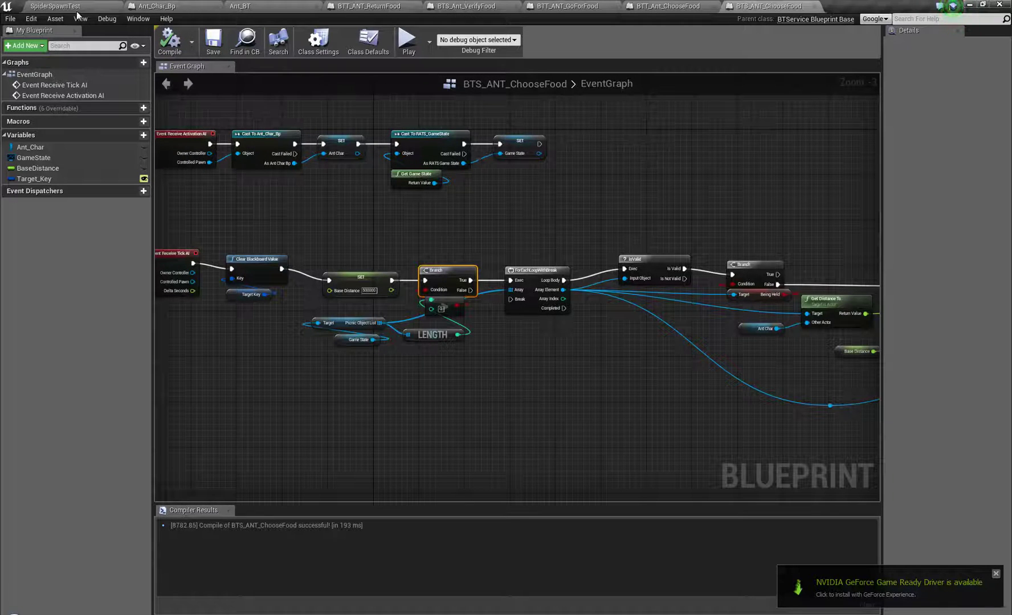
Review the choose-food service's tick chain, especially the Clear Blackboard Value node before the list length check.
{"action": "right_click_drag", "start_coordinate": [541, 214], "coordinate": [662, 225]}
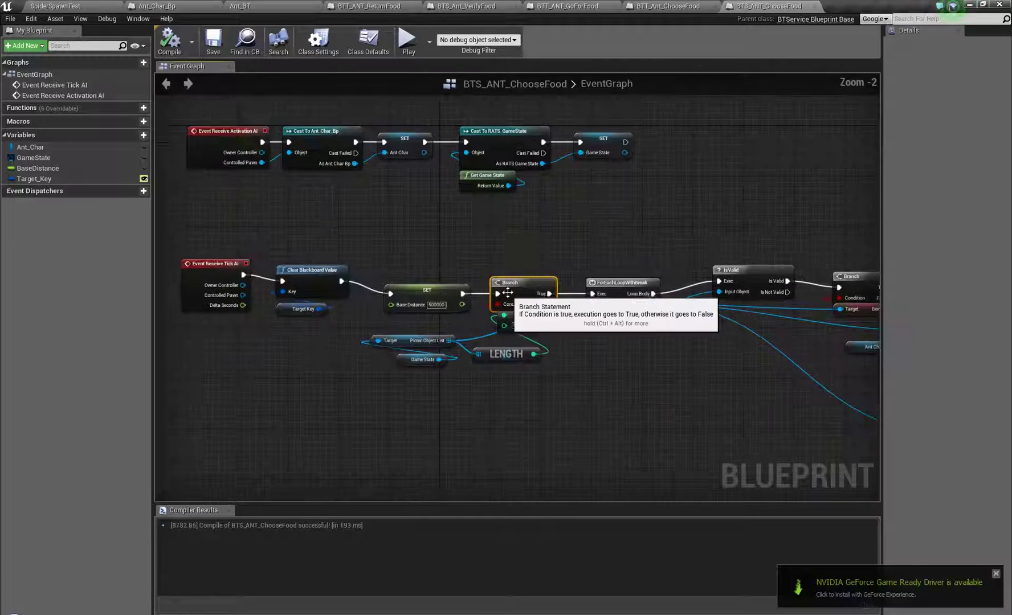
{"action": "scroll", "coordinate": [478, 237], "scroll_direction": "up", "scroll_amount": 1}
{"action": "right_click_drag", "start_coordinate": [478, 237], "coordinate": [584, 232]}
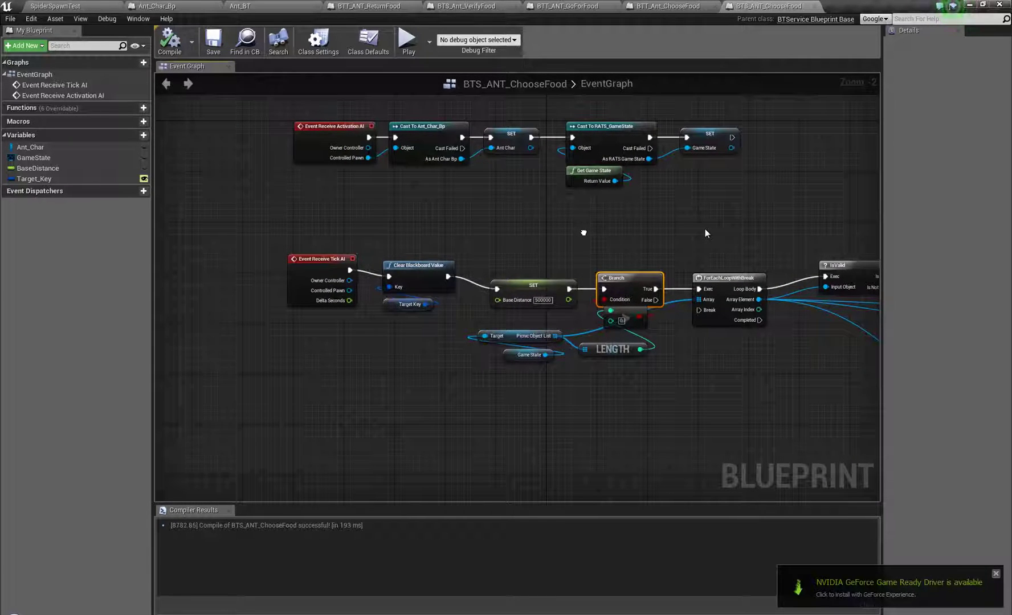
{"action": "right_click_drag", "start_coordinate": [458, 270], "coordinate": [532, 261]}
{"action": "left_click_drag", "start_coordinate": [452, 218], "coordinate": [492, 330]}
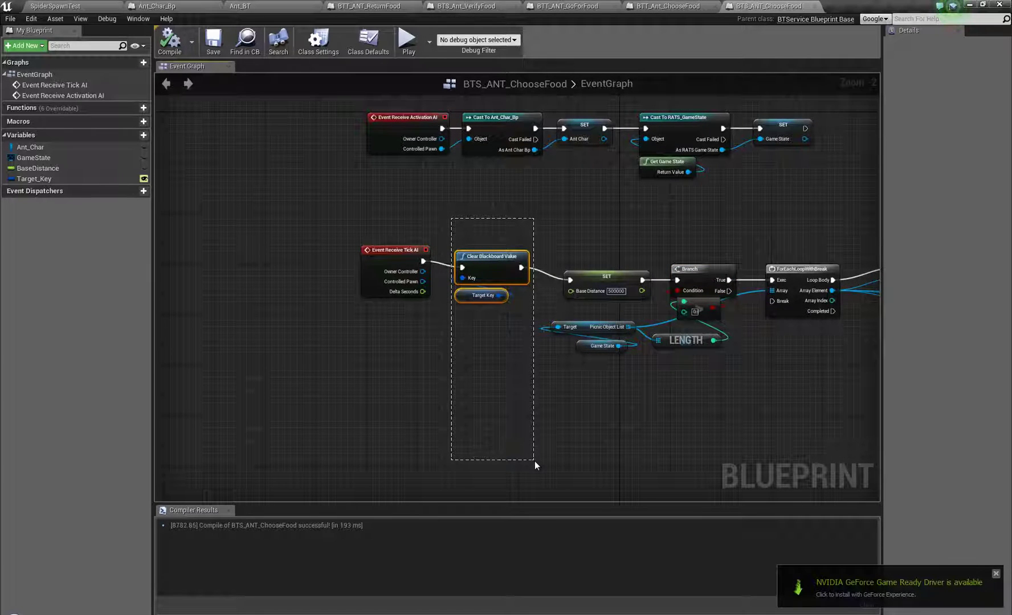
{"action": "left_click_drag", "start_coordinate": [535, 461], "coordinate": [533, 463]}
{"action": "scroll", "coordinate": [604, 446], "scroll_direction": "down", "scroll_amount": 2}
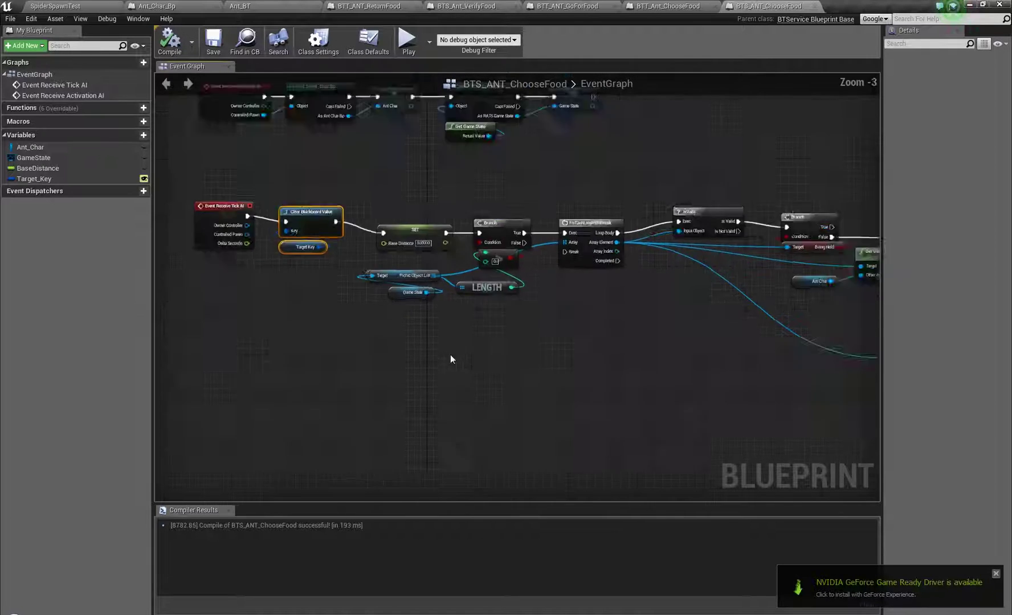
Add the BTS ANT Choose Food service to the wander Sequence in the Ant_BT behavior tree.
{"action": "left_click", "coordinate": [240, 6]}
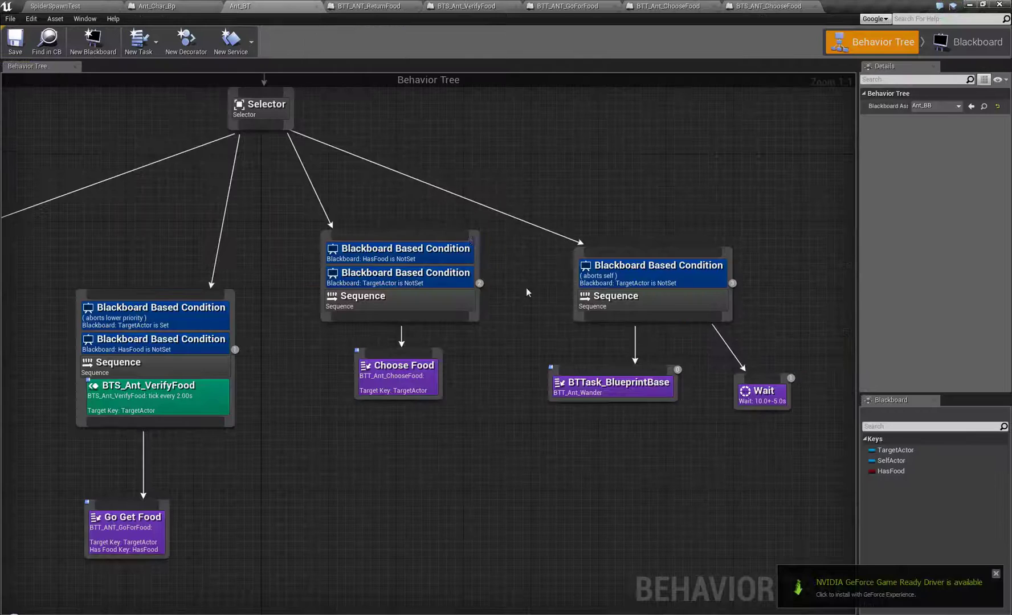
{"action": "right_click_drag", "start_coordinate": [507, 415], "coordinate": [517, 358]}
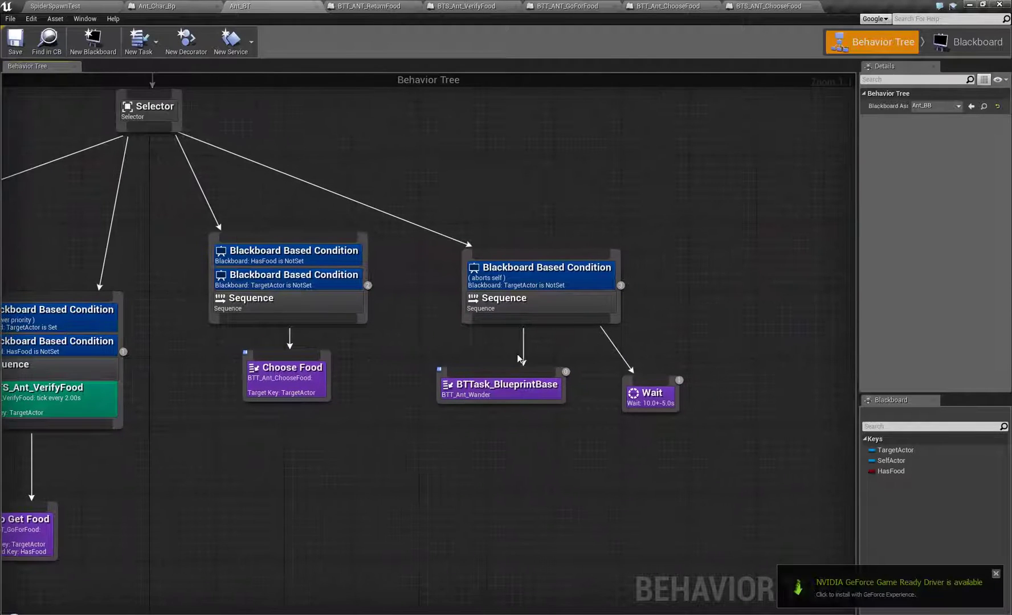
{"action": "right_click_drag", "start_coordinate": [558, 302], "coordinate": [581, 298]}
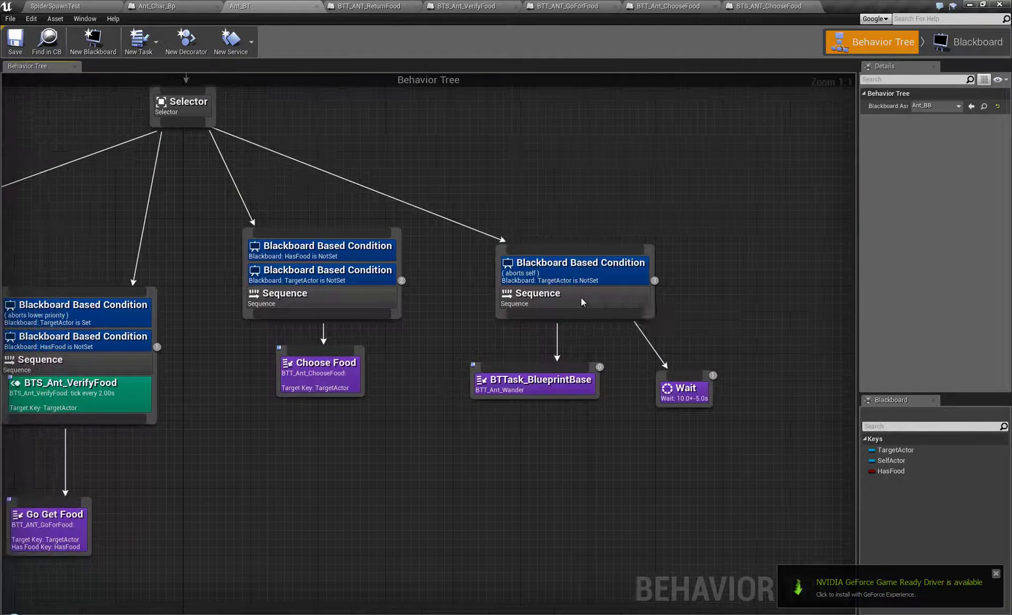
{"action": "right_click", "coordinate": [580, 297]}
{"action": "mouse_move", "coordinate": [627, 415]}
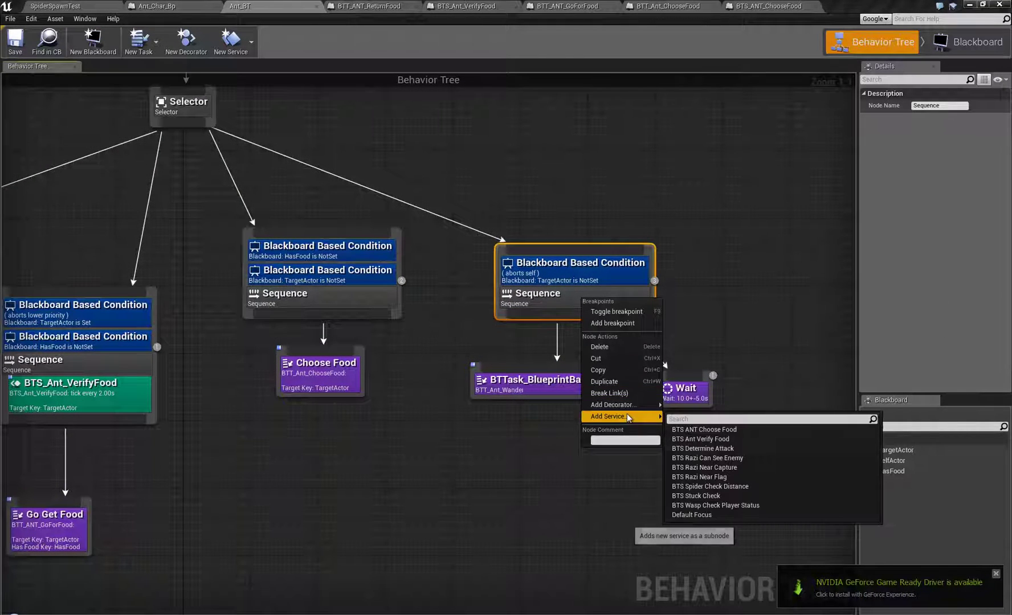
{"action": "left_click", "coordinate": [720, 430]}
Delete the old choose-food Sequence together with its Choose Food task.
{"action": "right_click_drag", "start_coordinate": [329, 431], "coordinate": [352, 454]}
{"action": "left_click_drag", "start_coordinate": [299, 453], "coordinate": [388, 246]}
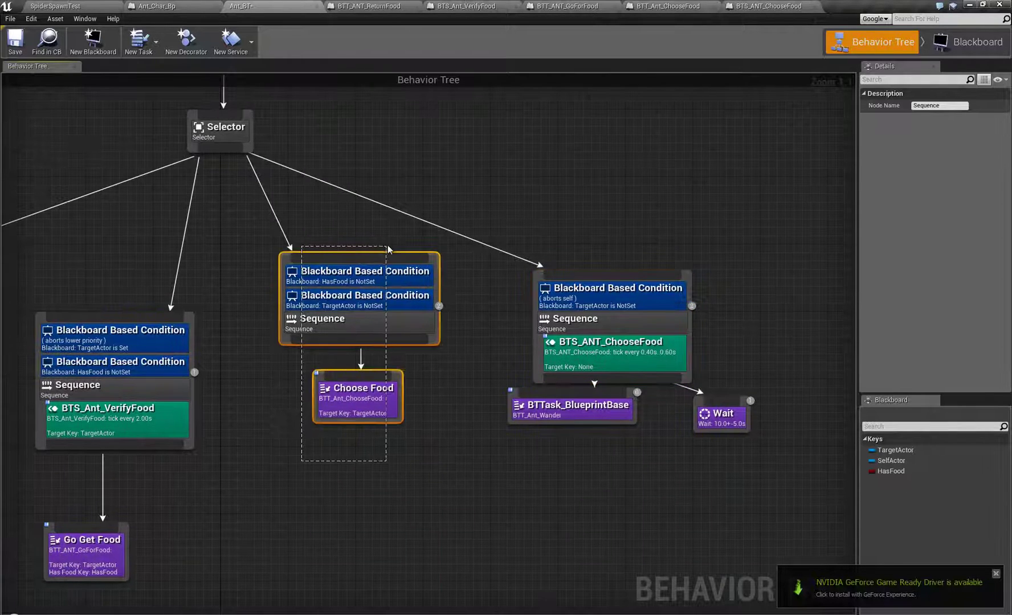
{"action": "key", "text": "Delete"}
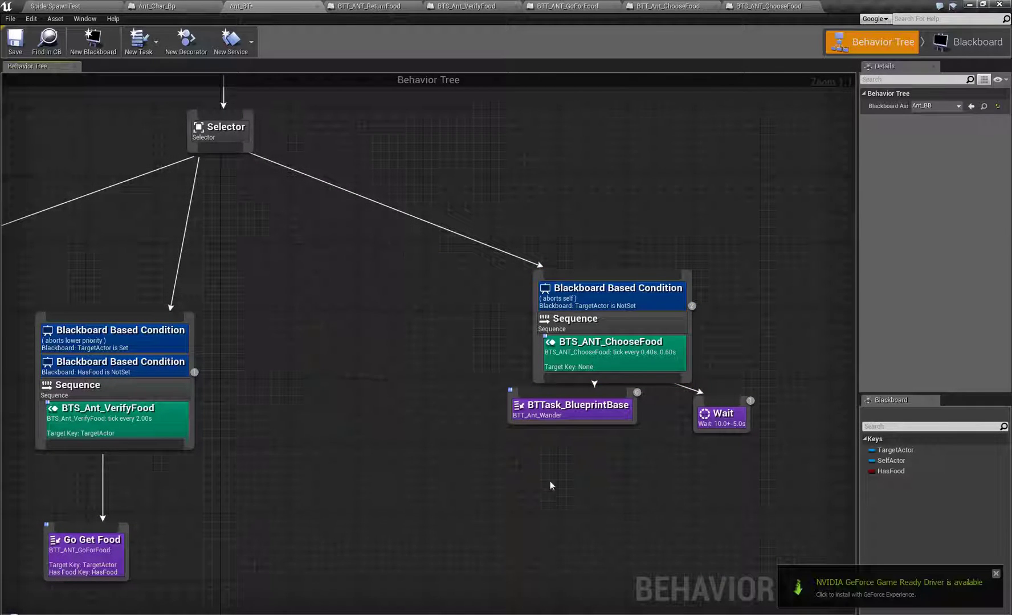
Move the wander branch beside the verify-food branch and place its wander and Wait tasks below the Sequence.
{"action": "left_click", "coordinate": [665, 313]}
{"action": "left_click_drag", "start_coordinate": [665, 313], "coordinate": [421, 346]}
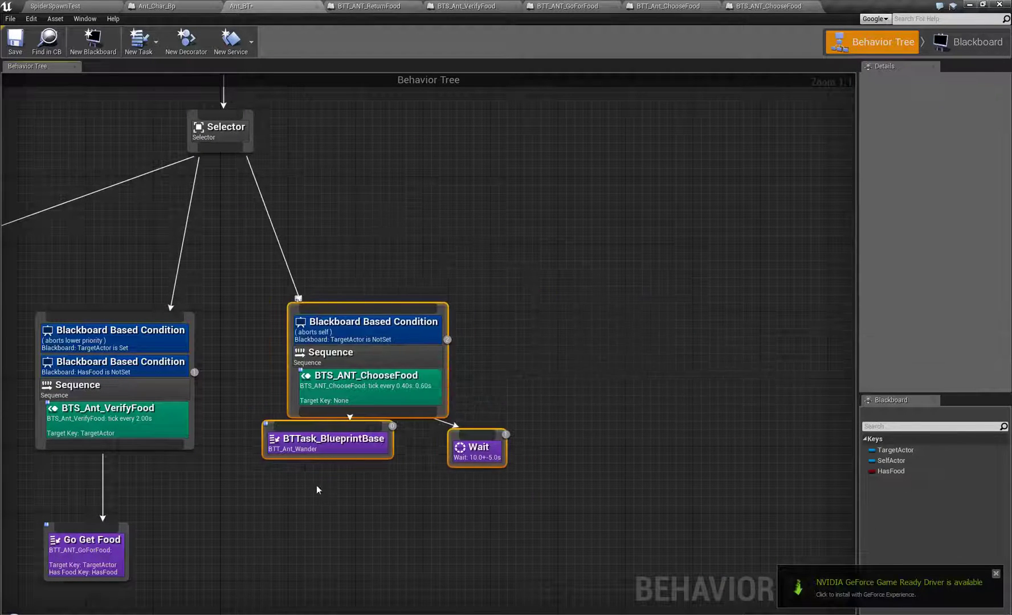
{"action": "right_click_drag", "start_coordinate": [316, 486], "coordinate": [432, 460]}
{"action": "left_click", "coordinate": [447, 412]}
{"action": "left_click_drag", "start_coordinate": [447, 412], "coordinate": [456, 454]}
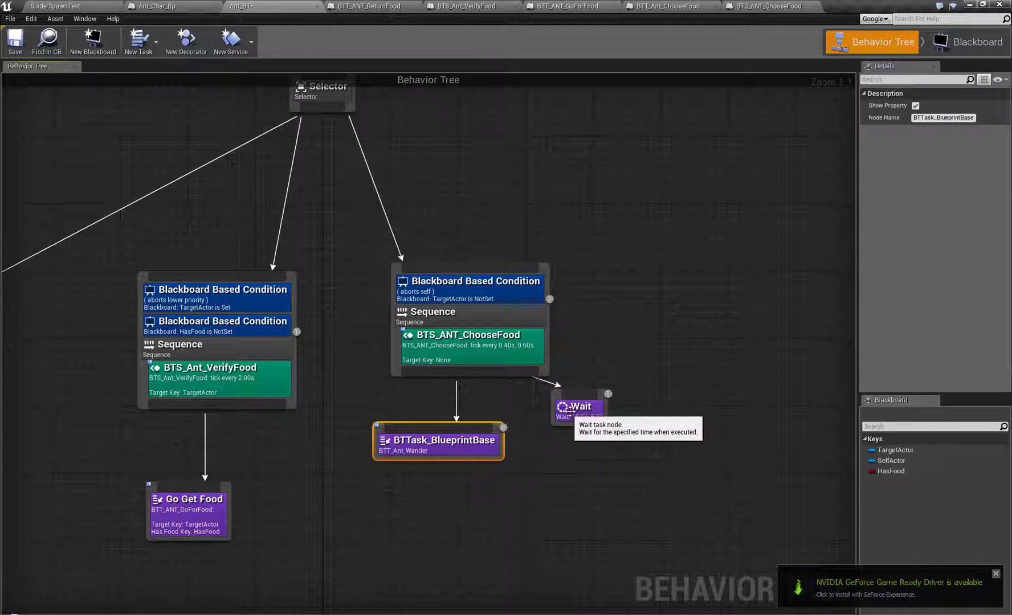
{"action": "left_click_drag", "start_coordinate": [564, 422], "coordinate": [530, 456]}
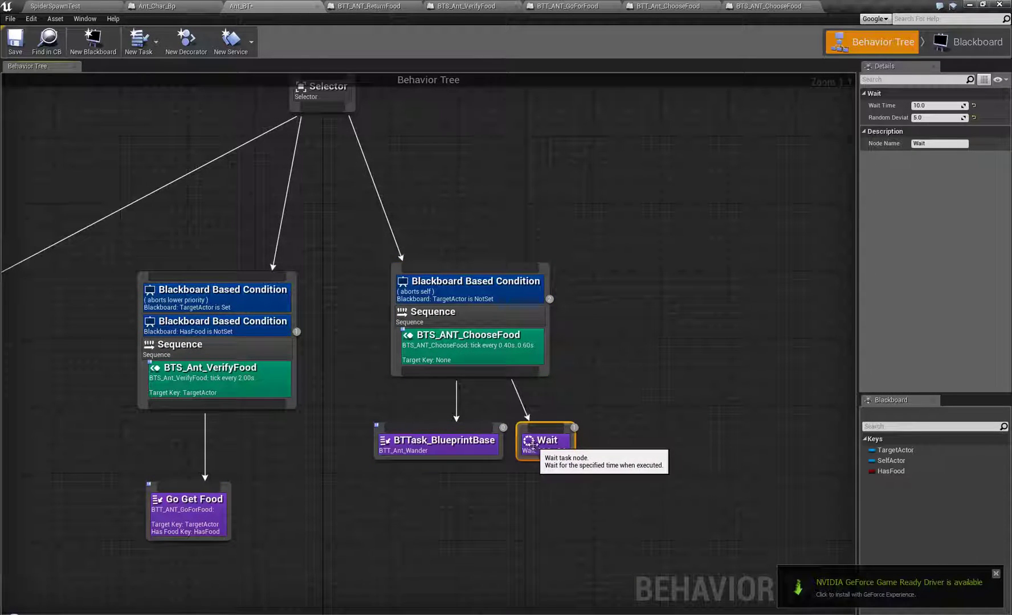
Set the BTS_ANT_ChooseFood service's Target Key to TargetActor, interval to 2.0 and random deviation to 0.0, then save the tree.
{"action": "left_click", "coordinate": [438, 336]}
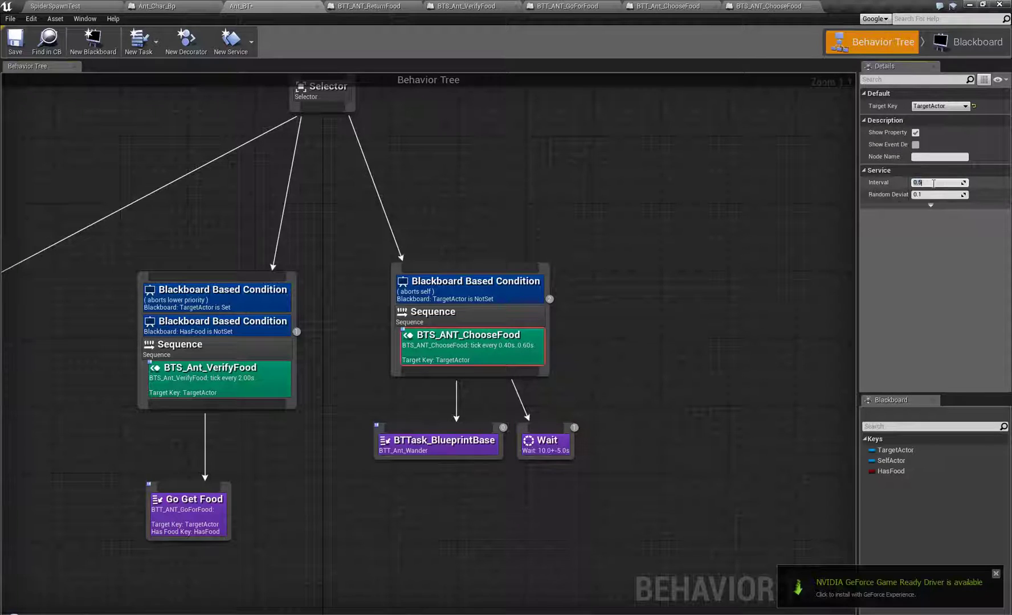
{"action": "type", "text": "0"}
{"action": "key", "text": "Return"}
{"action": "right_click_drag", "start_coordinate": [310, 144], "coordinate": [362, 143]}
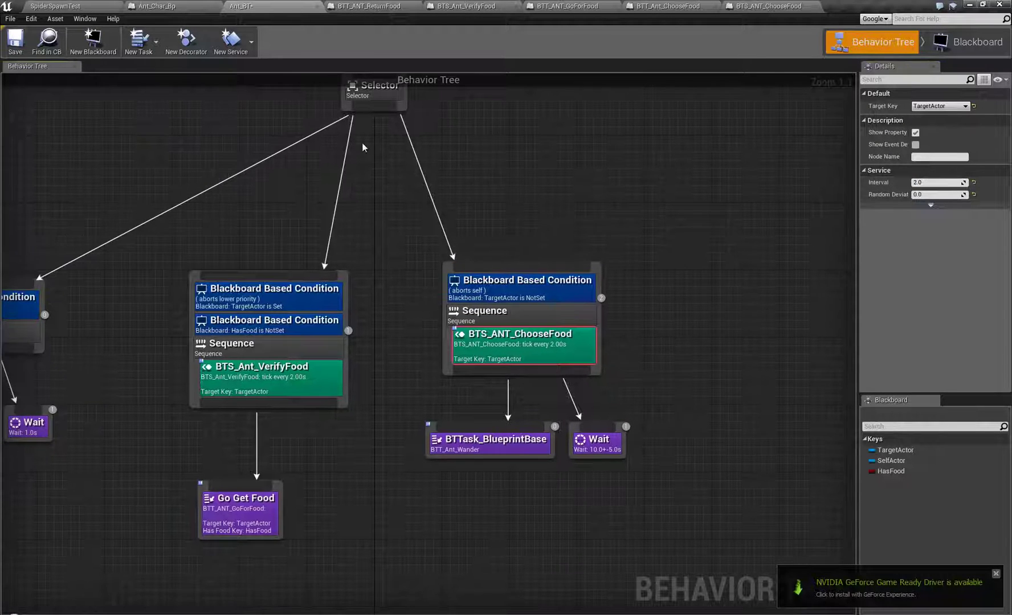
{"action": "left_click", "coordinate": [25, 49]}
Play the SpiderSpawnTest level, approach the cheese blocks and fire a few shots to test how the ants react.
{"action": "left_click", "coordinate": [66, 6]}
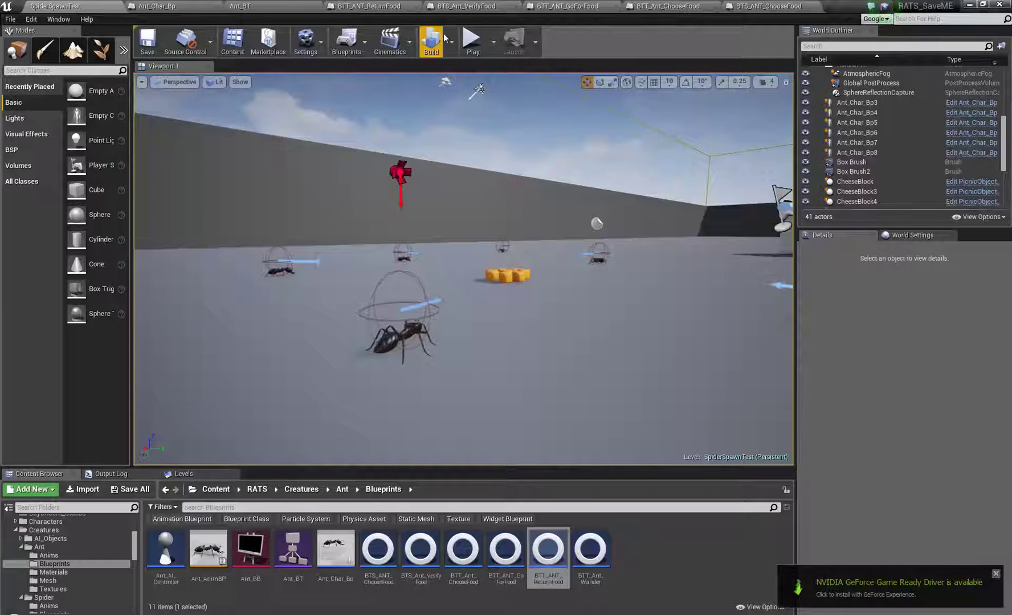
{"action": "left_click", "coordinate": [471, 41]}
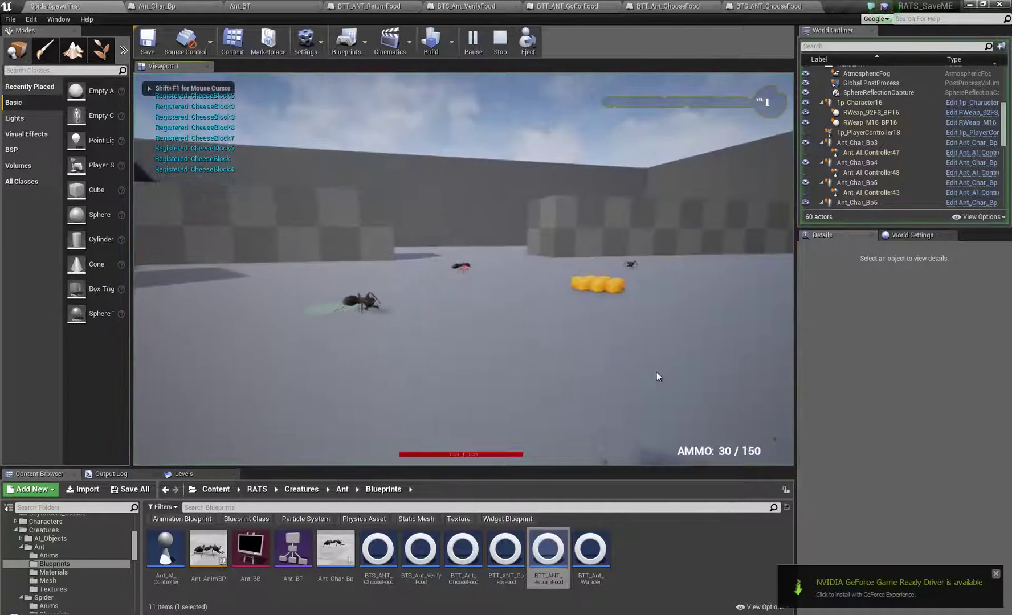
{"action": "key", "text": "w"}
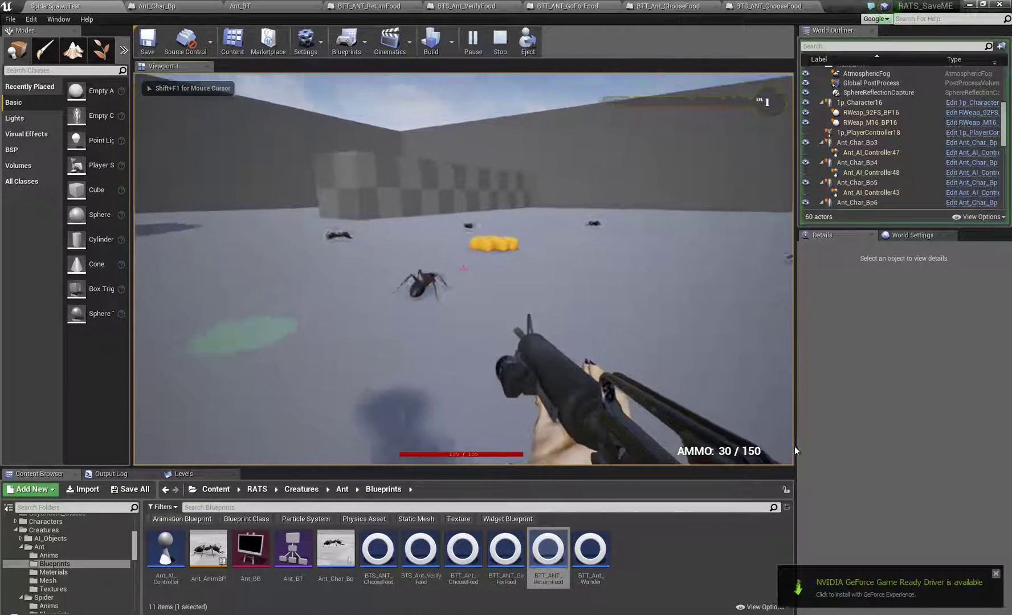
{"action": "key", "text": "w"}
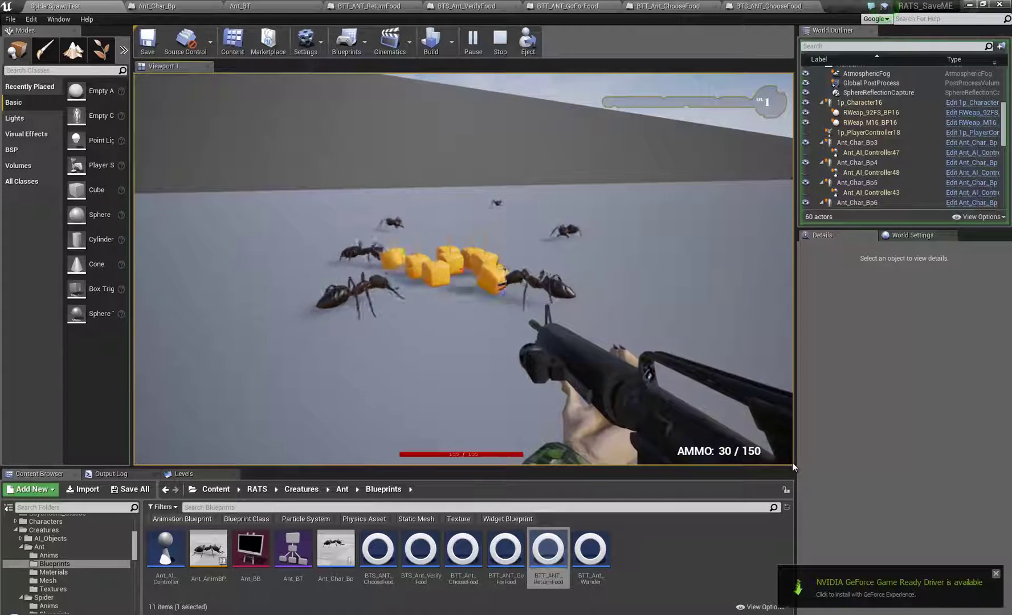
{"action": "key", "text": "s"}
{"action": "left_click_drag", "start_coordinate": [787, 439], "coordinate": [234, 430]}
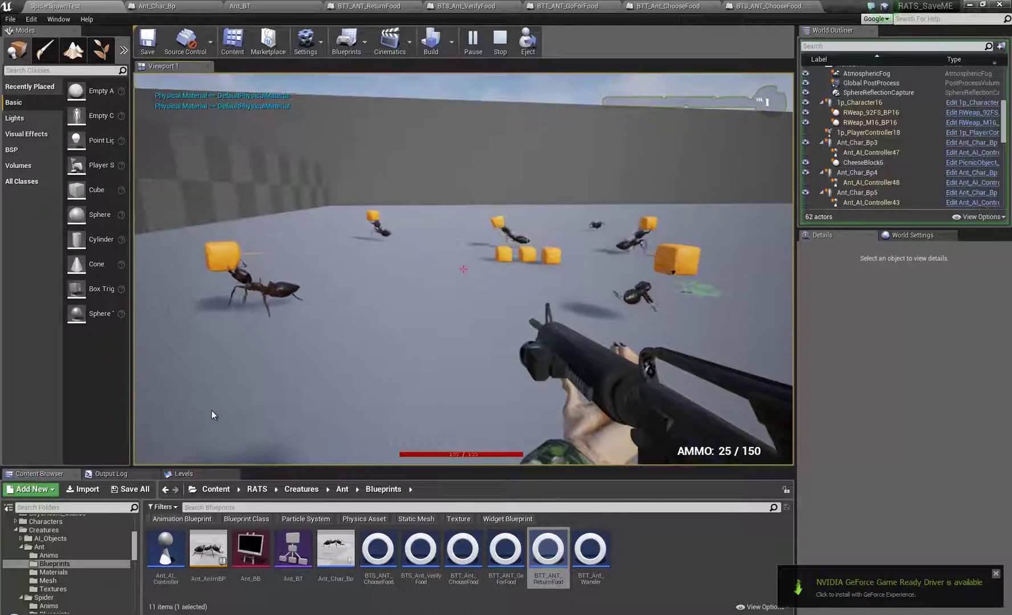
Keep circling the cheese blocks in the running level and examine how the ants pick, carry and return food.
{"action": "key", "text": "s"}
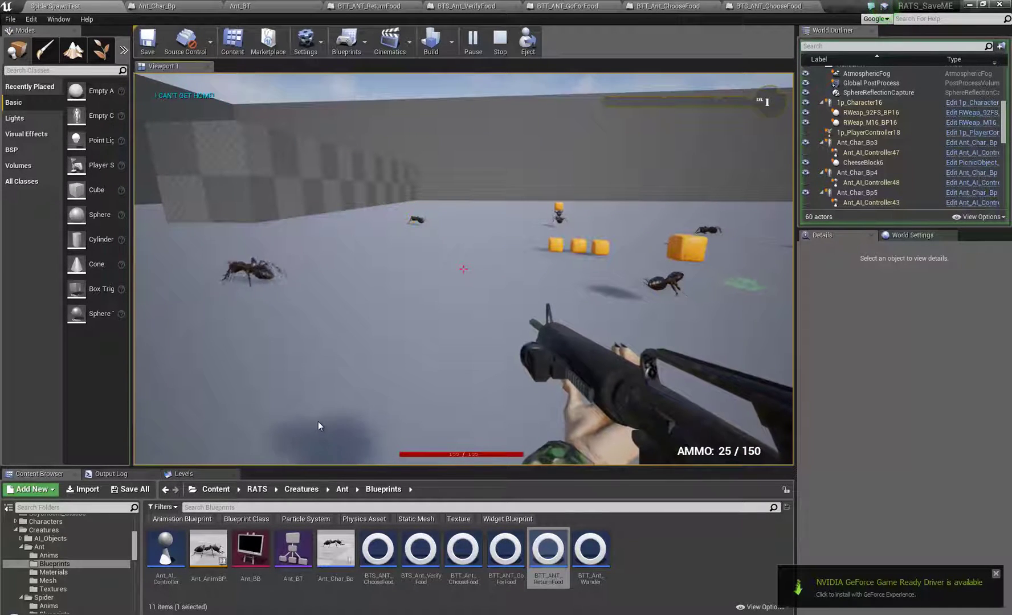
{"action": "key", "text": "w"}
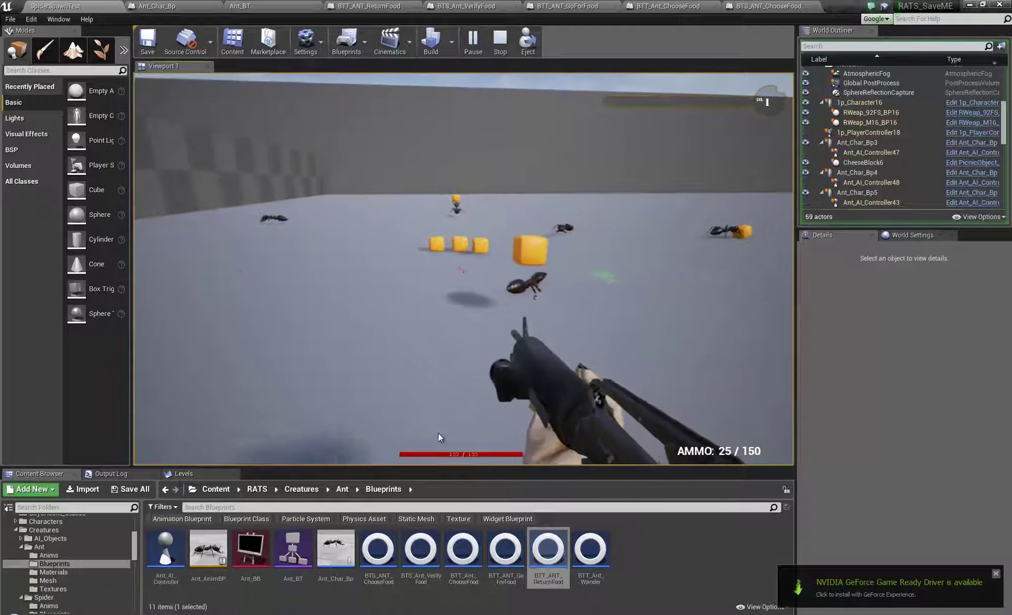
{"action": "key", "text": "d"}
{"action": "key", "text": "a"}
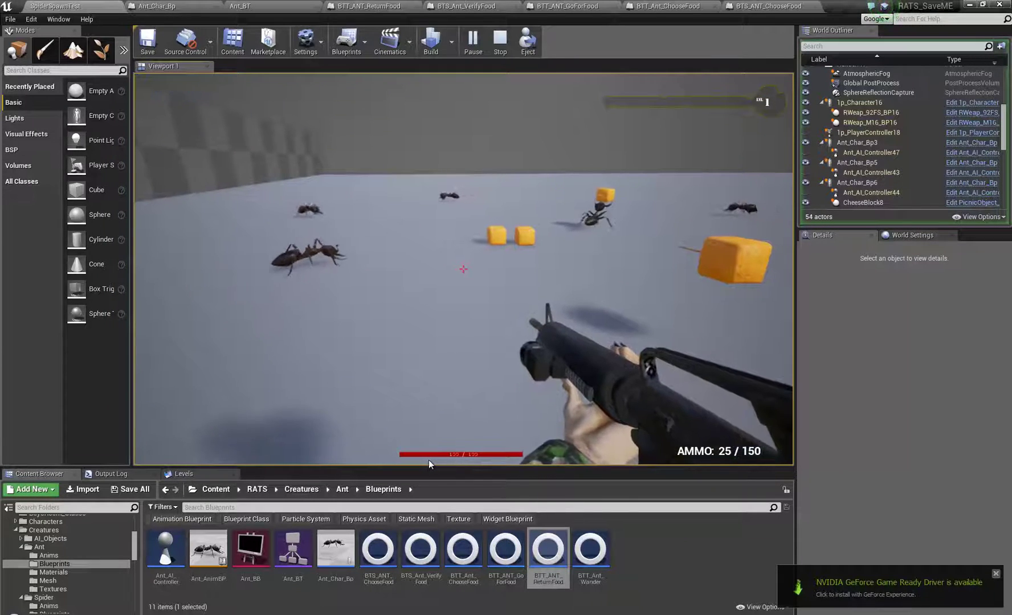
{"action": "key", "text": "d"}
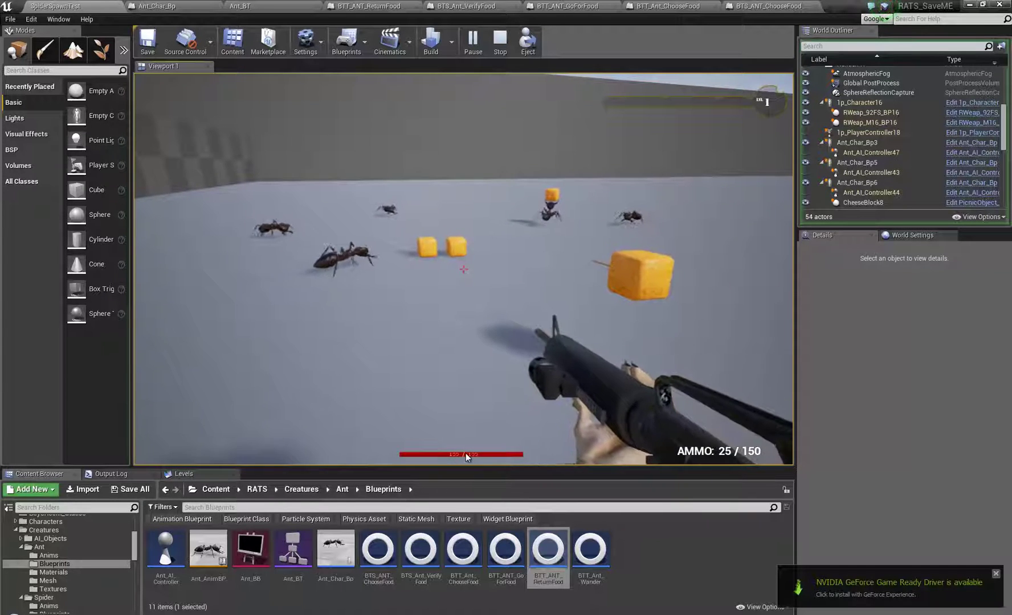
{"action": "key", "text": "a"}
{"action": "key", "text": "a"}
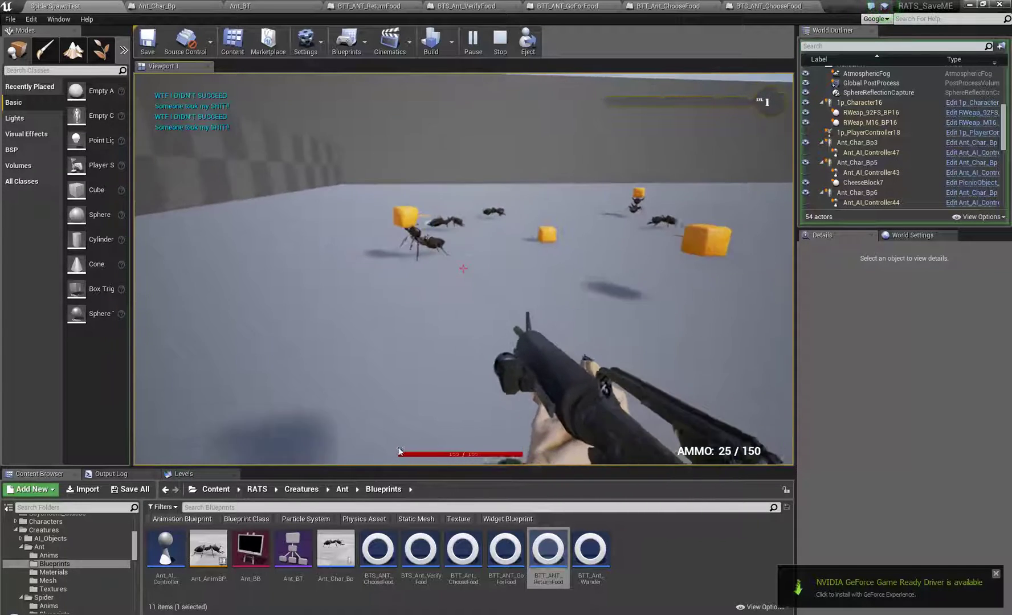
{"action": "key", "text": "d"}
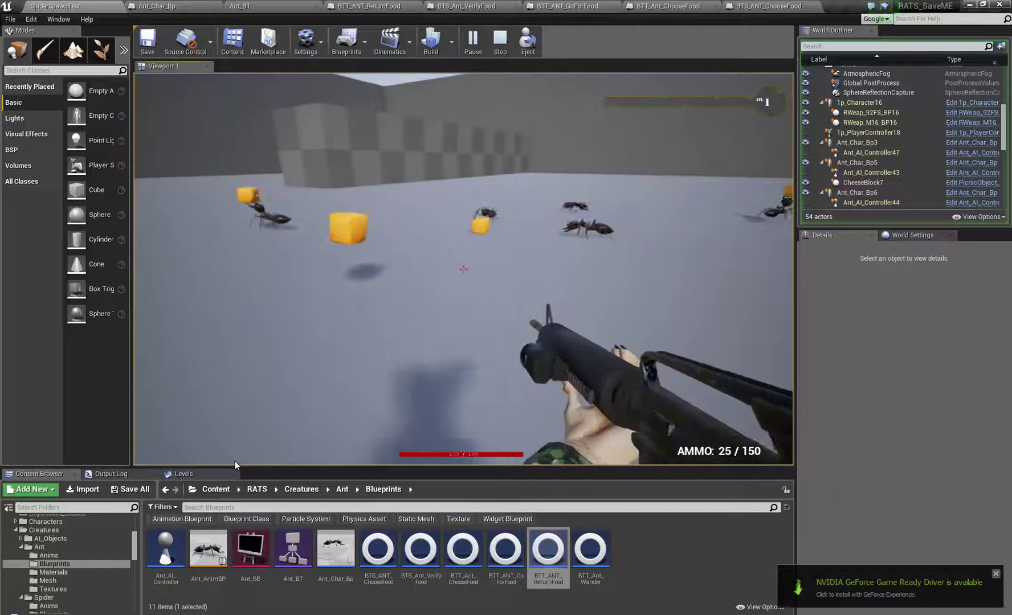
{"action": "key", "text": "a"}
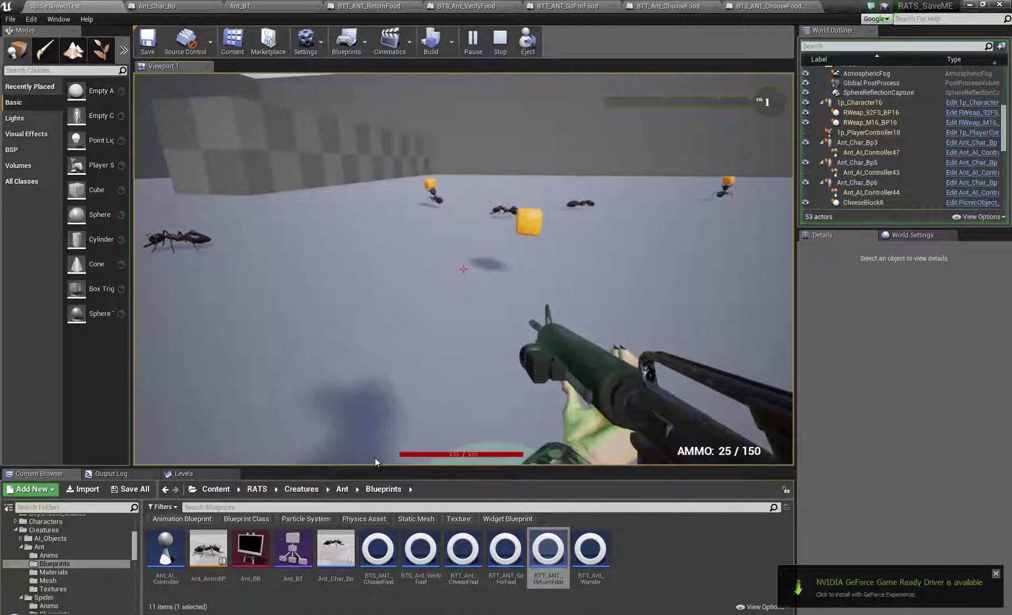
{"action": "key", "text": "w"}
{"action": "key", "text": "a"}
{"action": "key", "text": "s"}
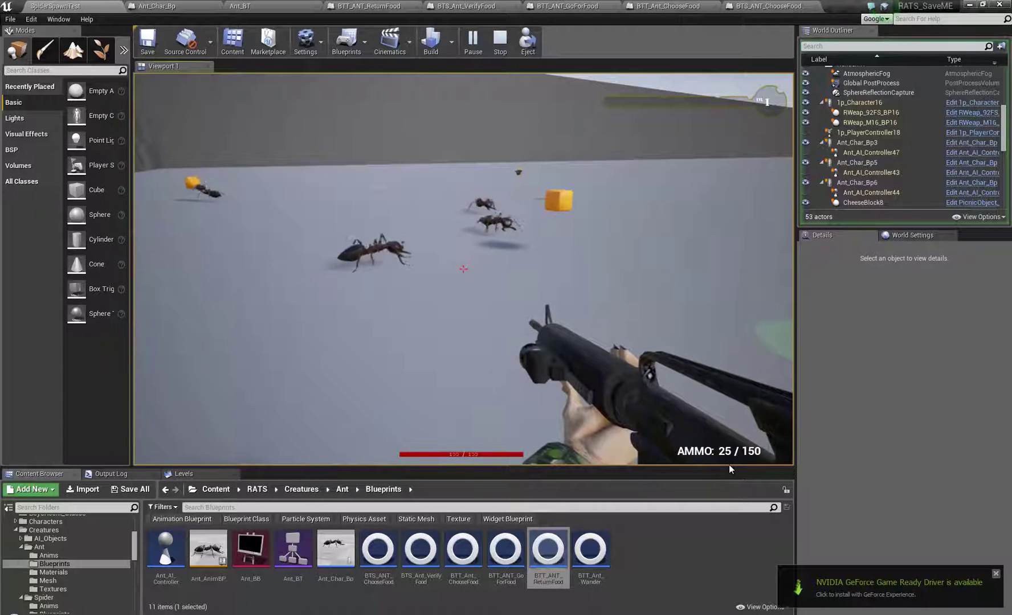
{"action": "key", "text": "w"}
{"action": "key", "text": "w"}
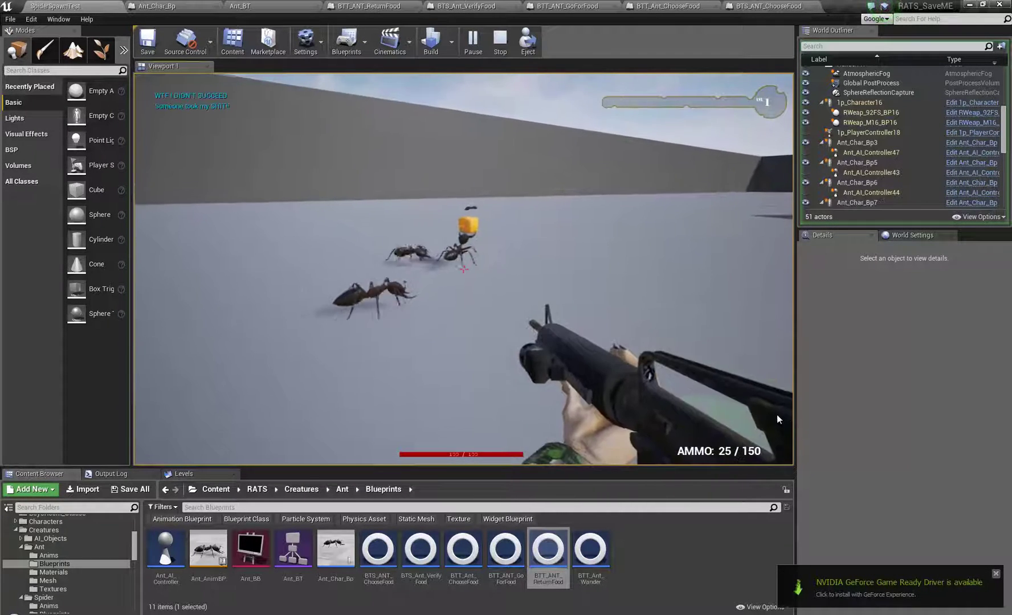
{"action": "key", "text": "w"}
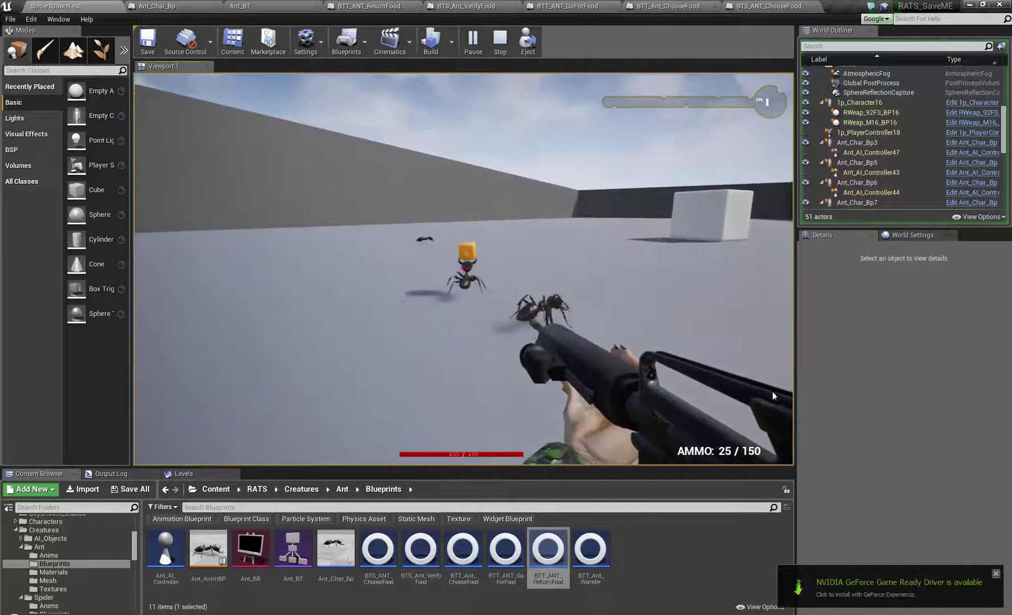
Shoot at the ants carrying the last cheese, follow the survivors, then end the play session.
{"action": "left_click", "coordinate": [773, 392]}
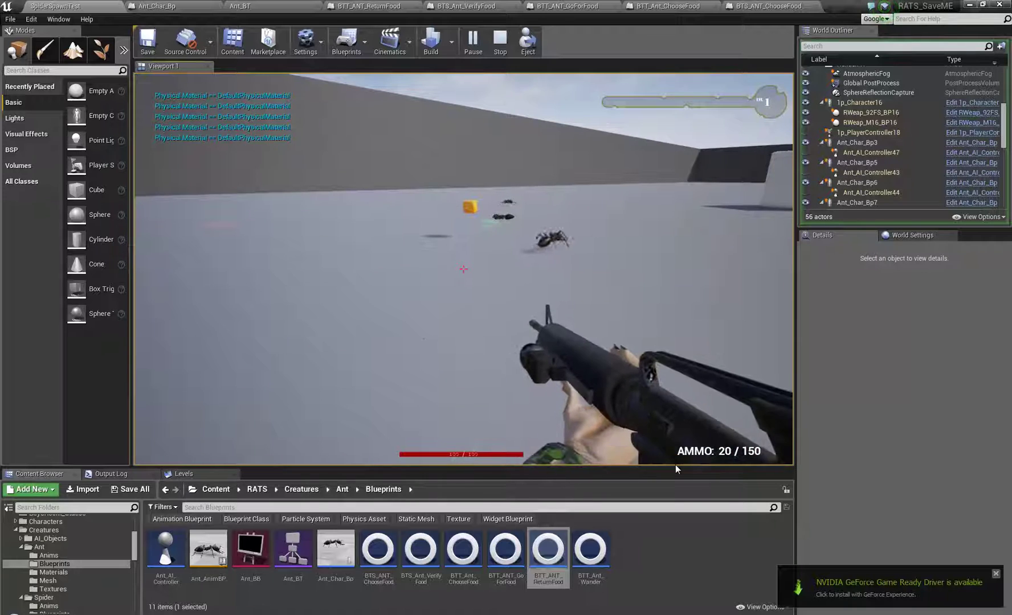
{"action": "key", "text": "w"}
{"action": "key", "text": "d"}
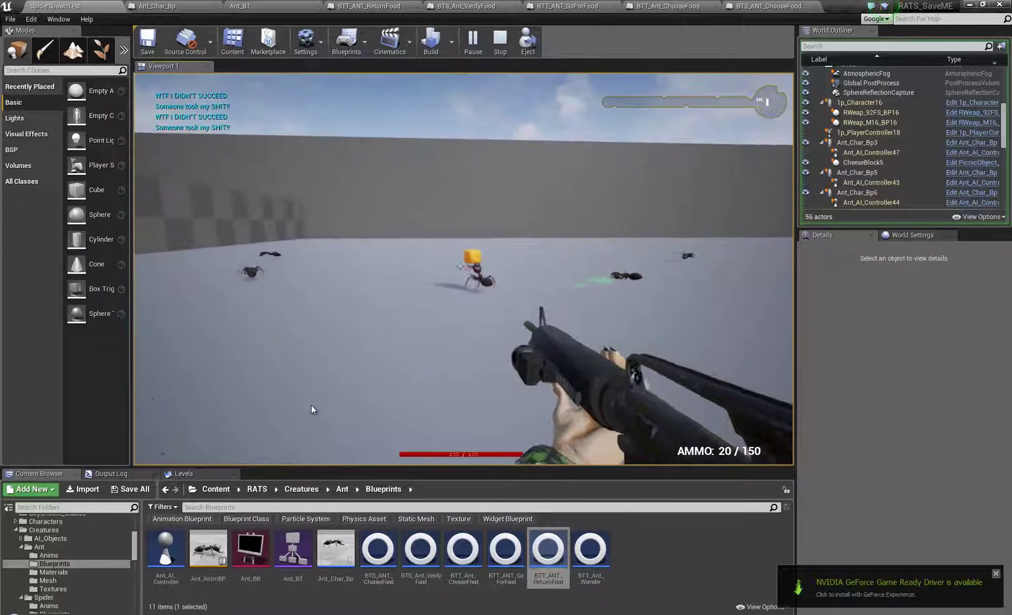
{"action": "left_click", "coordinate": [307, 412]}
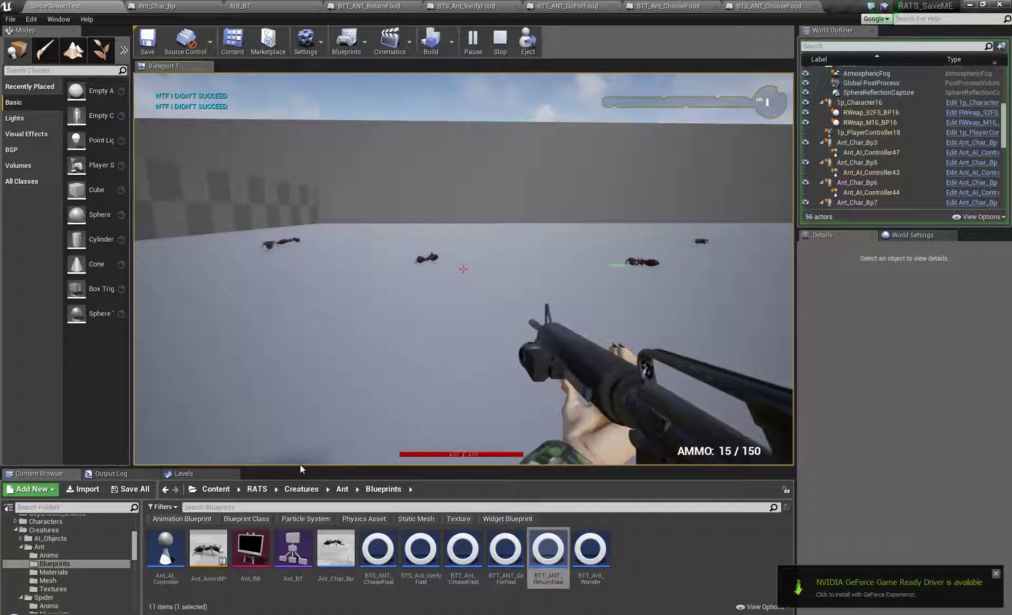
{"action": "key", "text": "w"}
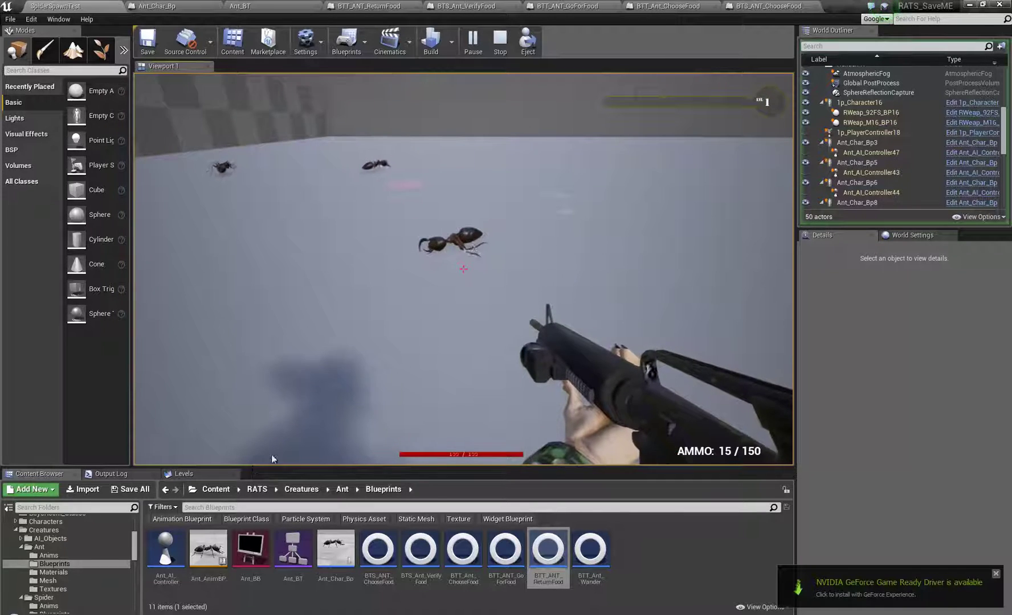
{"action": "key", "text": "w"}
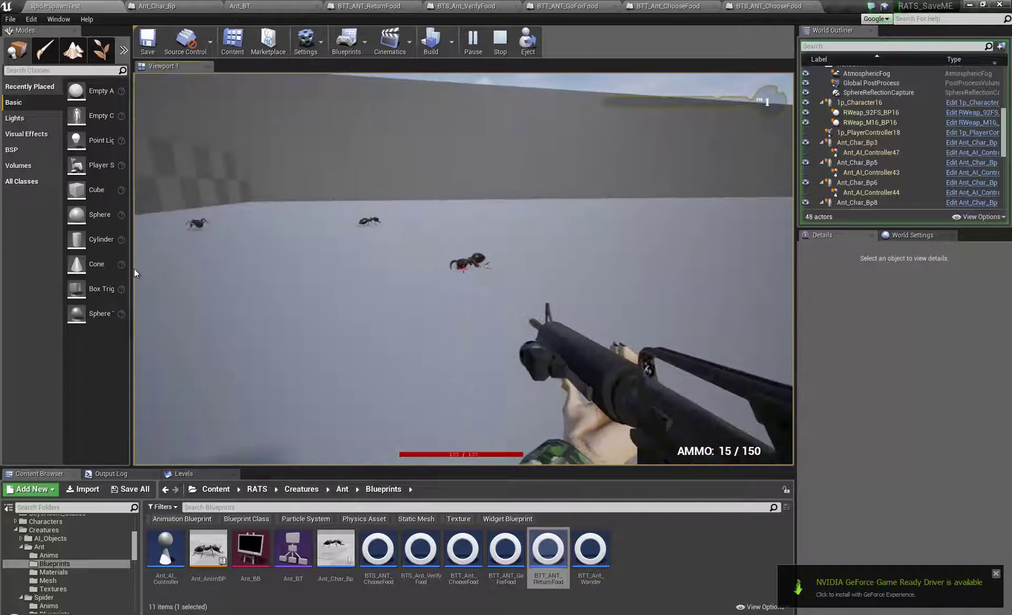
{"action": "key", "text": "Escape"}
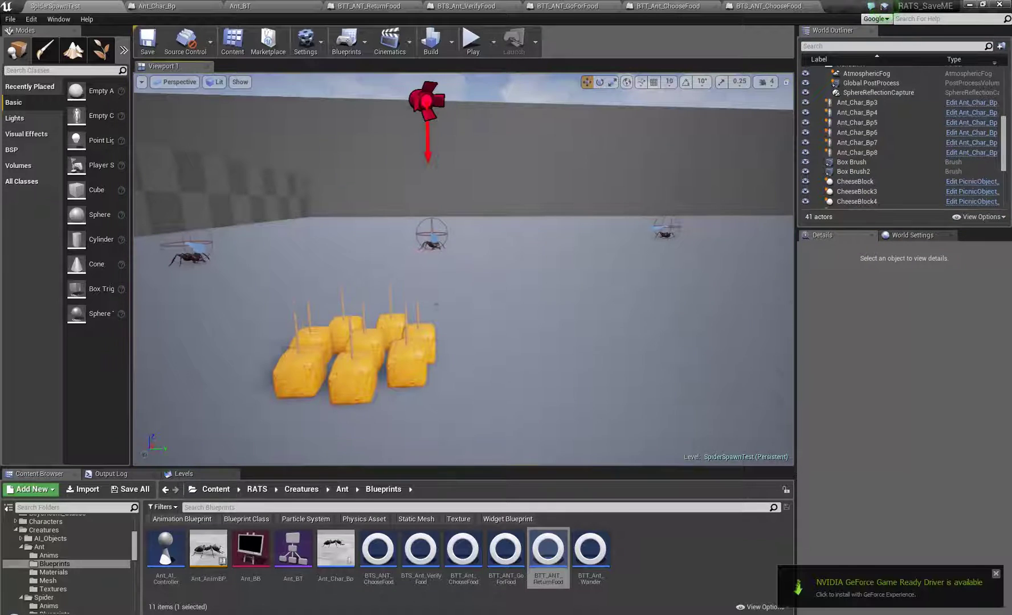
{"action": "key", "text": "s"}
{"action": "right_click_drag", "start_coordinate": [529, 308], "coordinate": [405, 298]}
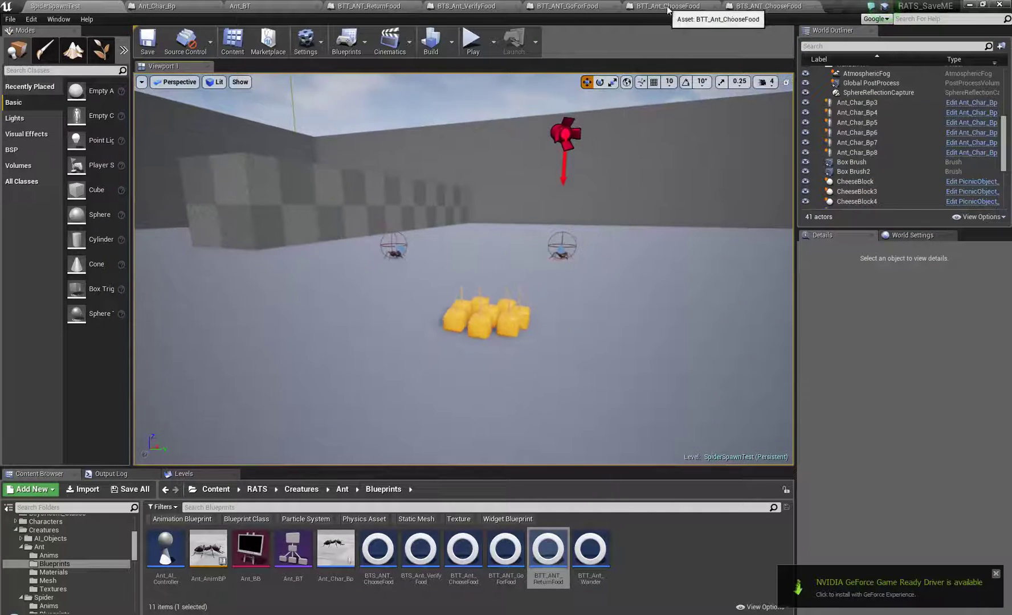
In the Ant_BT behavior tree, reveal the BTS_ANT_ChooseFood service's advanced options with their full property names readable.
{"action": "left_click", "coordinate": [261, 7]}
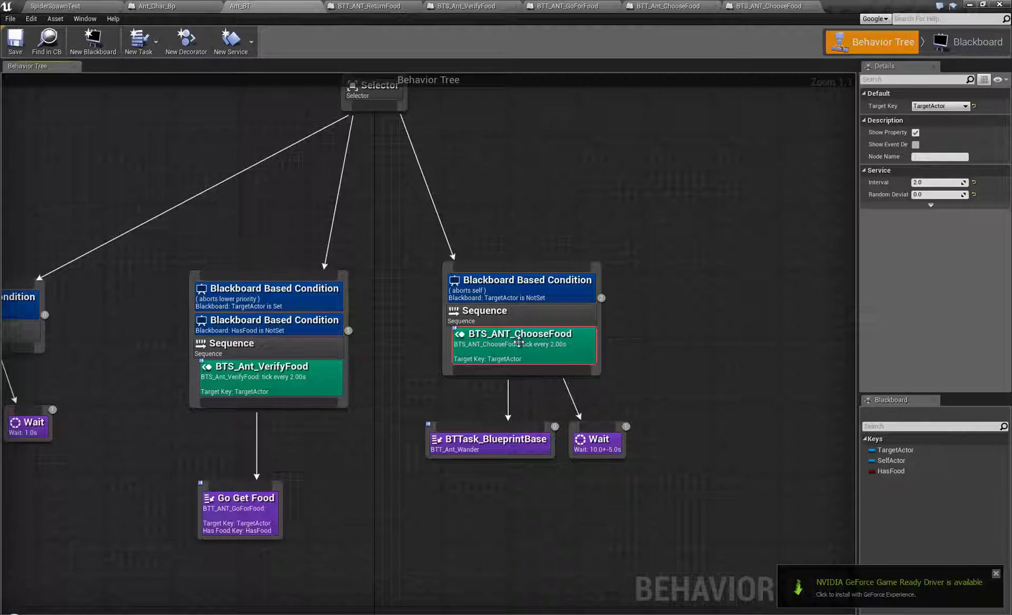
{"action": "left_click_drag", "start_coordinate": [910, 144], "coordinate": [927, 144]}
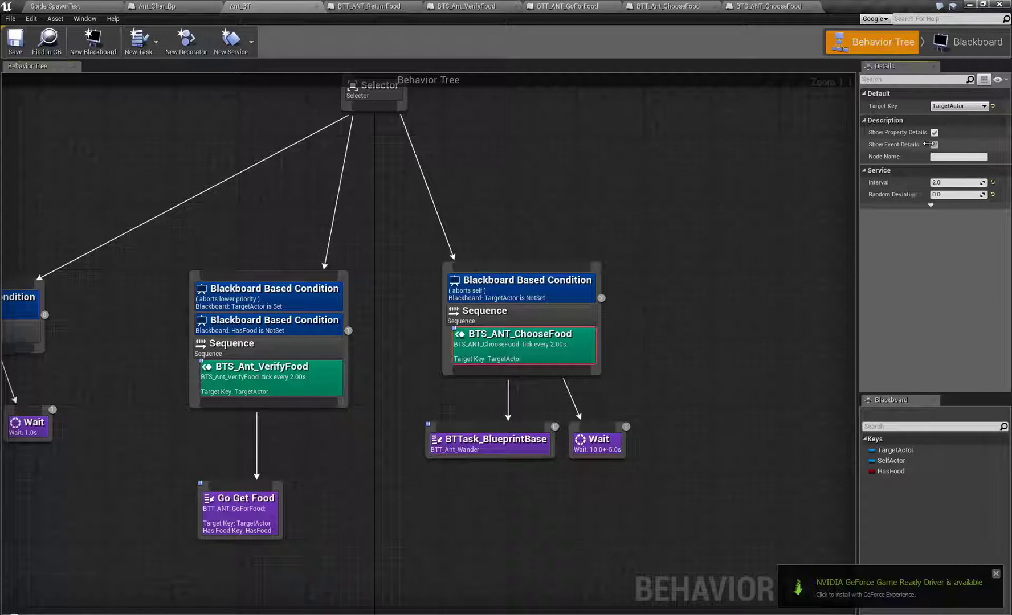
{"action": "left_click", "coordinate": [931, 206]}
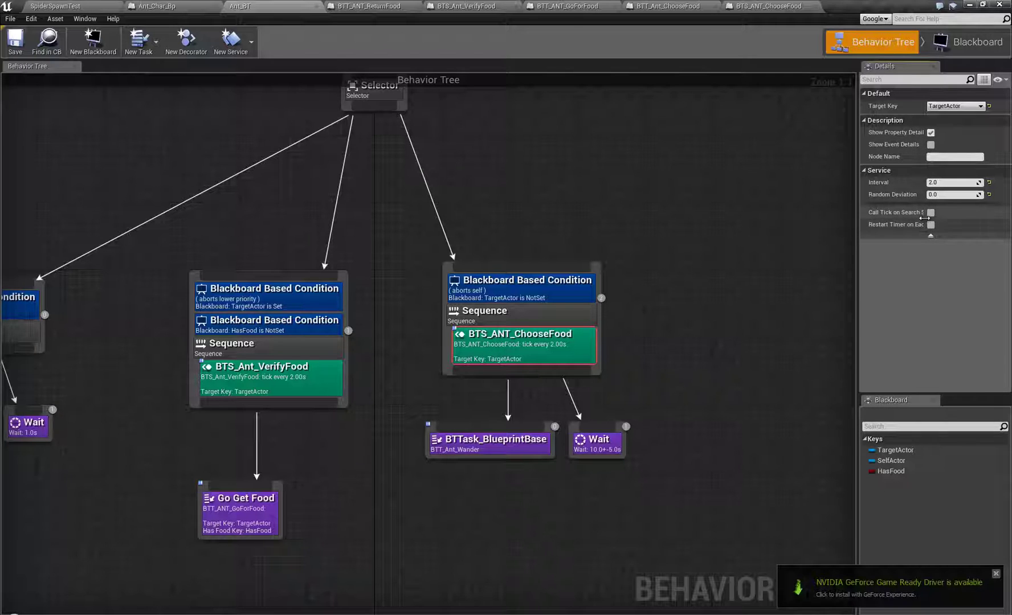
{"action": "left_click_drag", "start_coordinate": [925, 217], "coordinate": [946, 220]}
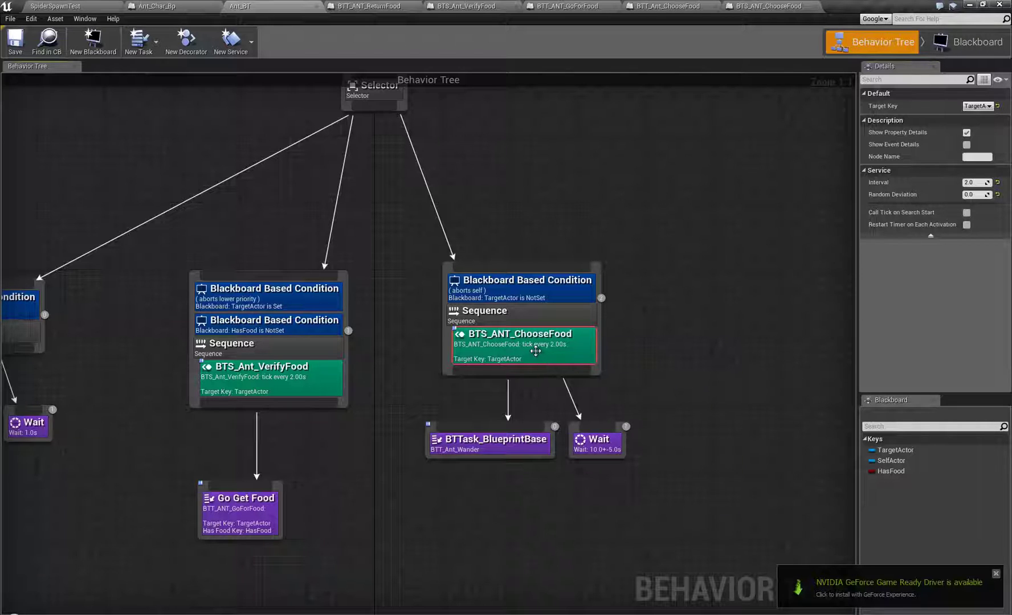
Shift the wander branch slightly, enable Restart Timer on Each Activation for the BTS_ANT_ChooseFood service, and save the tree.
{"action": "left_click_drag", "start_coordinate": [474, 491], "coordinate": [627, 238]}
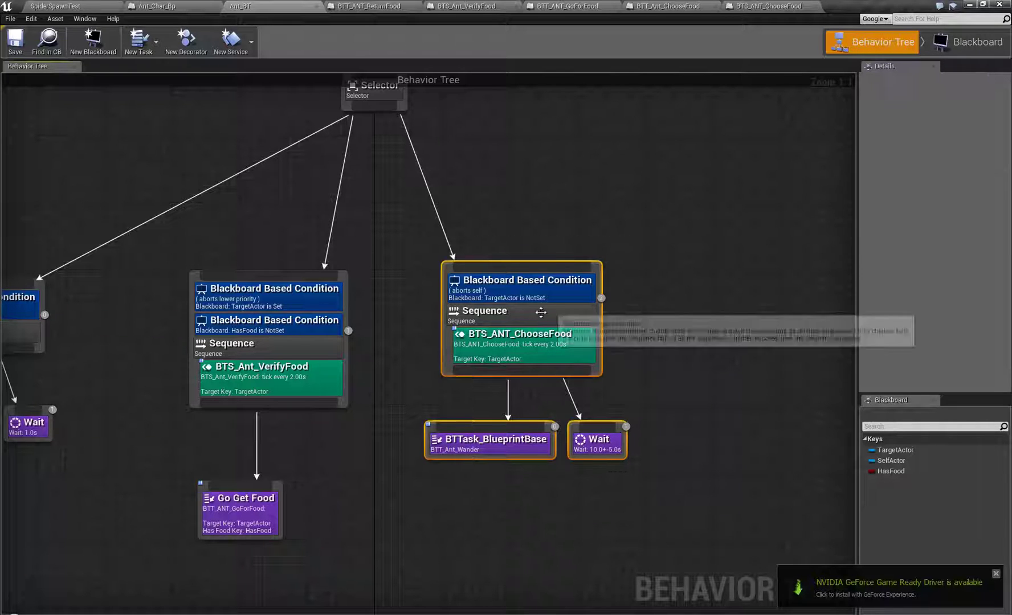
{"action": "left_click_drag", "start_coordinate": [518, 330], "coordinate": [551, 323]}
{"action": "left_click", "coordinate": [584, 349]}
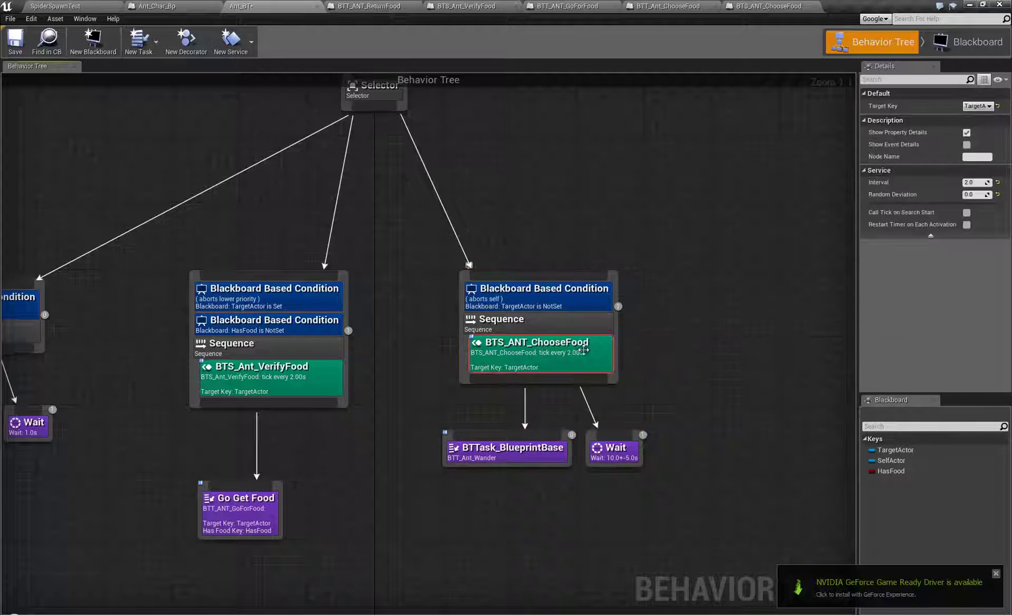
{"action": "left_click", "coordinate": [966, 225]}
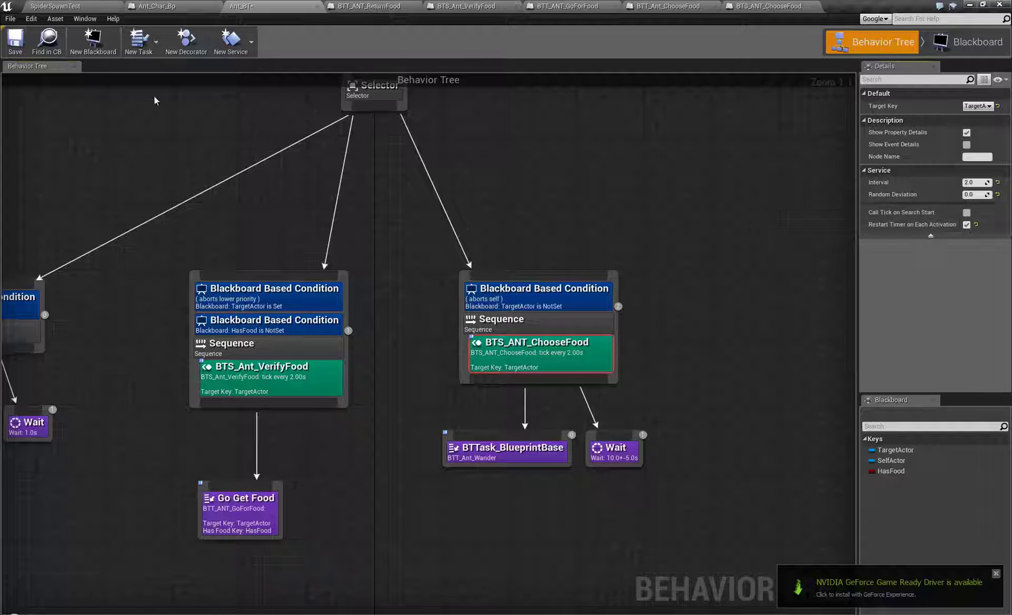
Play the SpiderSpawnTest level again, approach the cheese blocks and shoot the ants that pick up food.
{"action": "left_click", "coordinate": [65, 7]}
{"action": "left_click", "coordinate": [472, 40]}
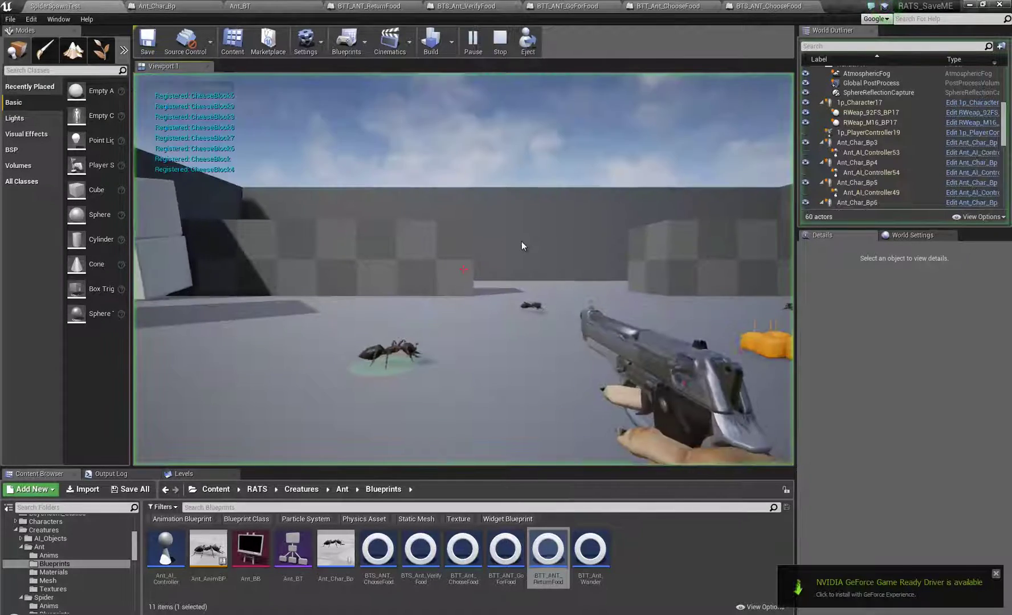
{"action": "key", "text": "w"}
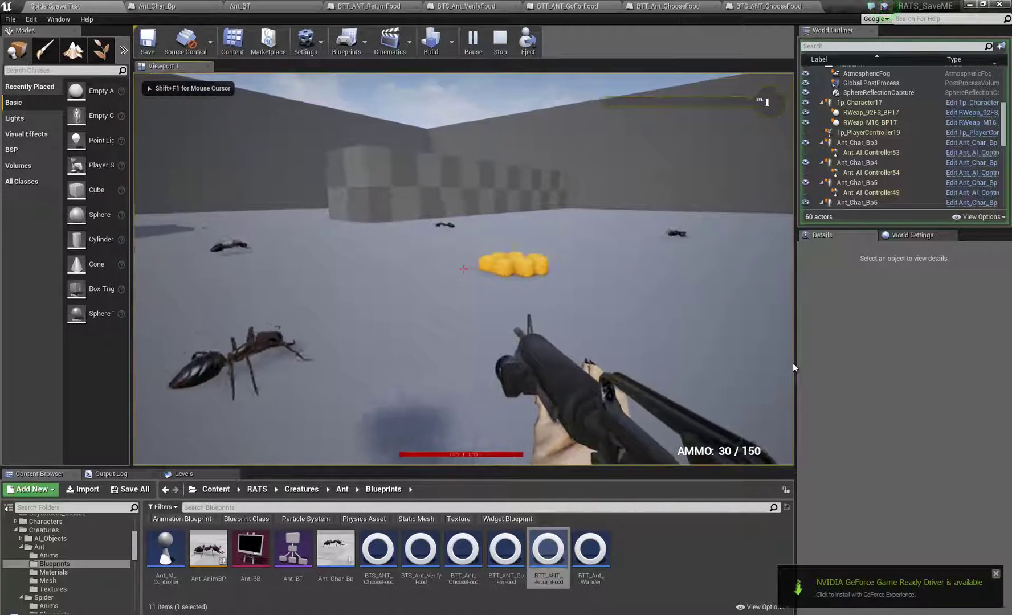
{"action": "key", "text": "w"}
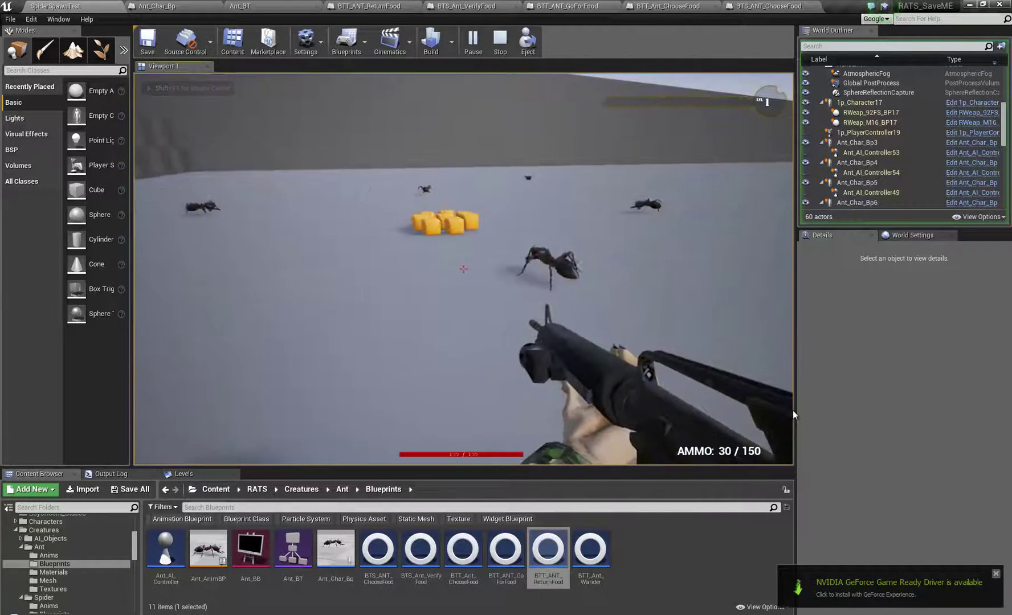
{"action": "key", "text": "w"}
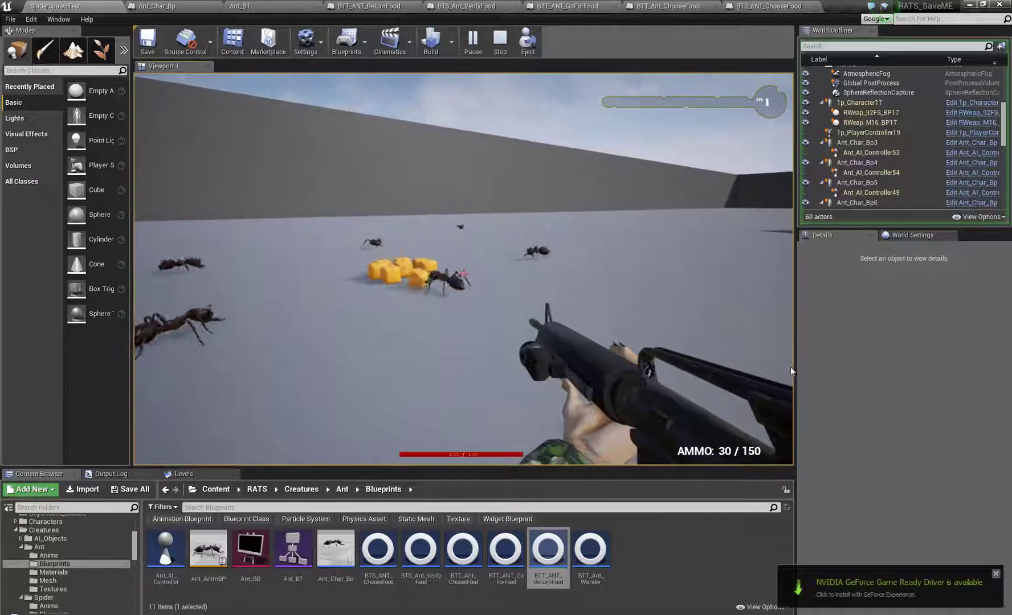
{"action": "left_click", "coordinate": [792, 375]}
{"action": "key", "text": "w"}
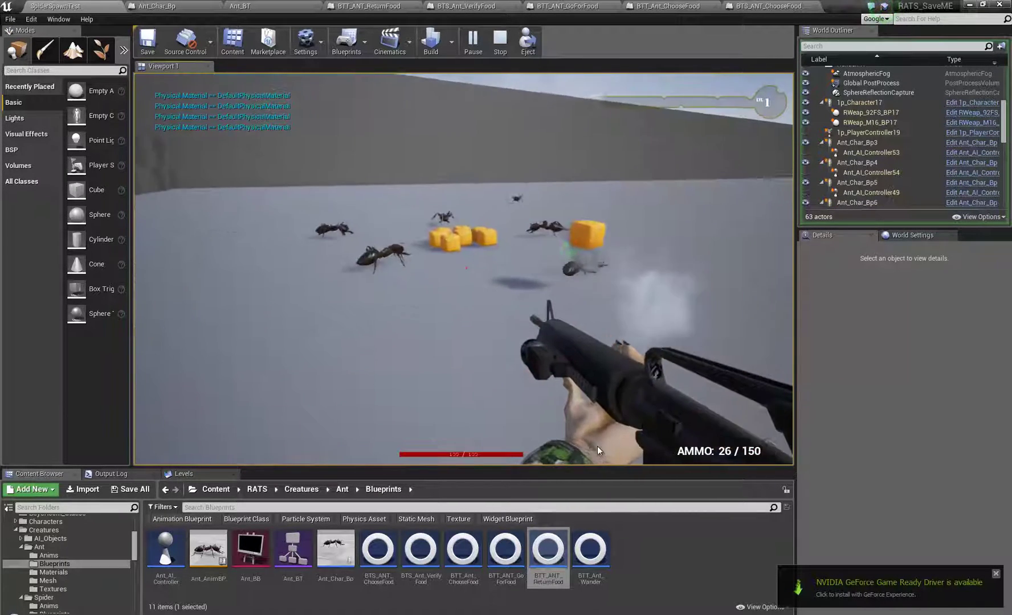
{"action": "left_click", "coordinate": [486, 429]}
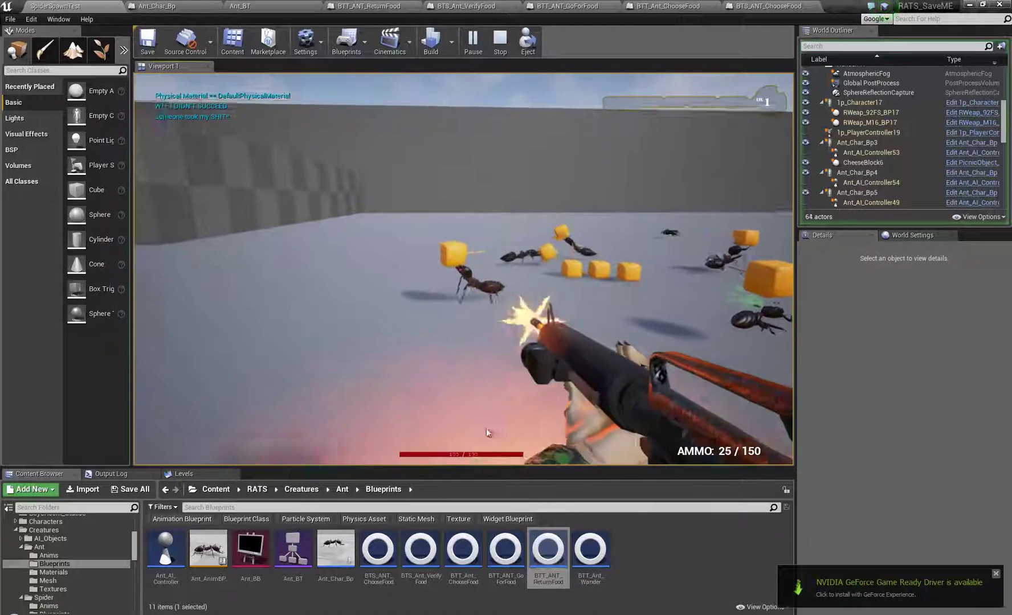
{"action": "left_click", "coordinate": [532, 463]}
{"action": "key", "text": "w"}
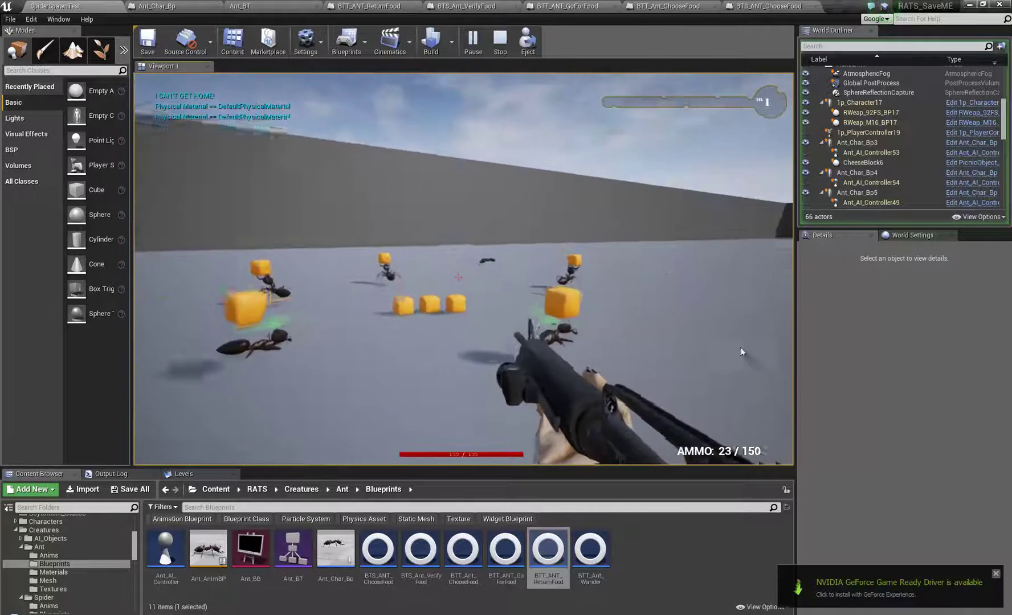
Move around the cheese blocks in the running level and observe how the ants pick up and carry the food.
{"action": "key", "text": "w"}
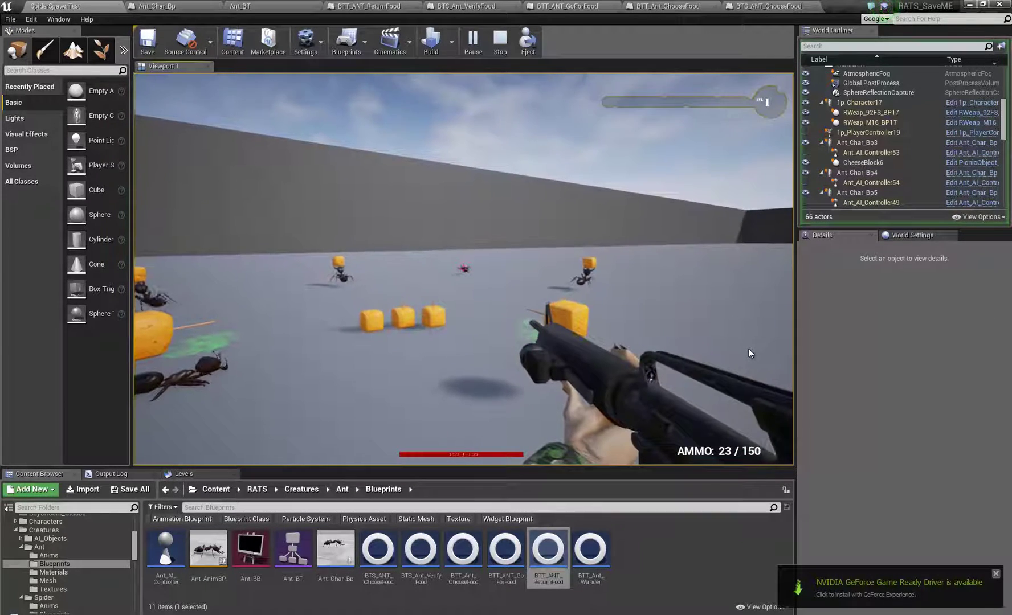
{"action": "key", "text": "w"}
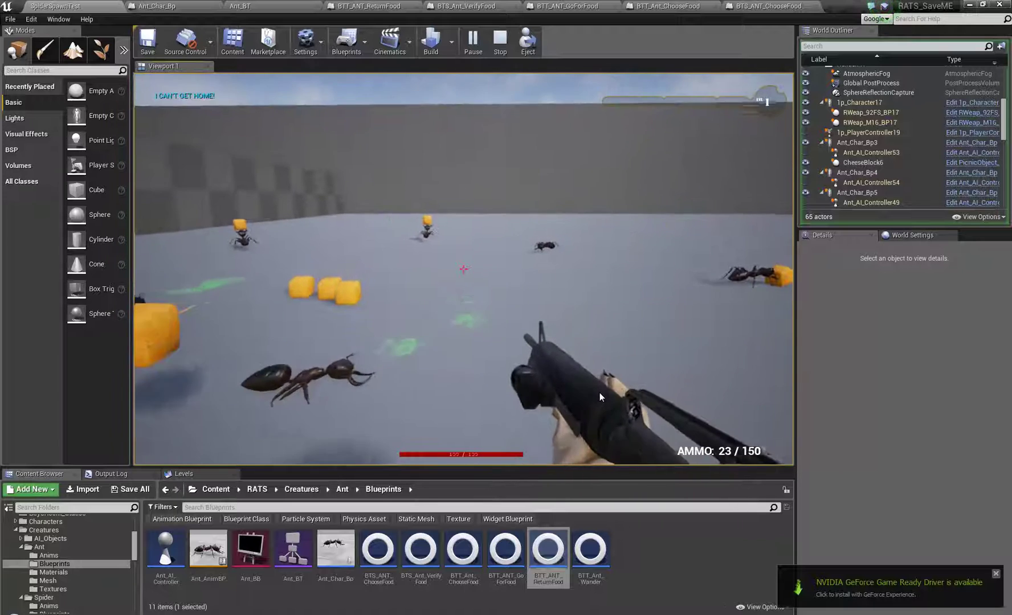
{"action": "key", "text": "w"}
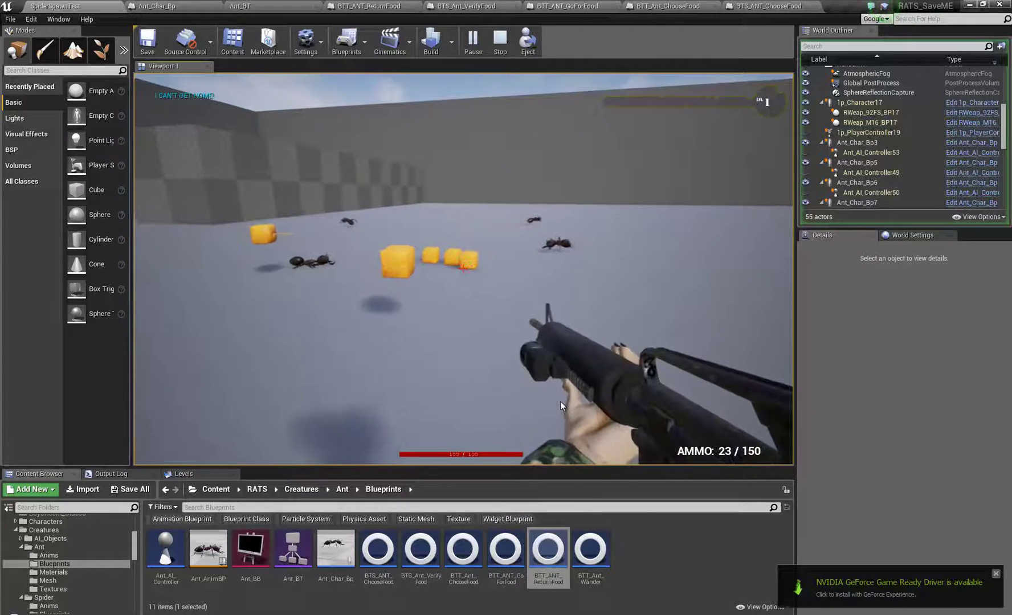
{"action": "key", "text": "w"}
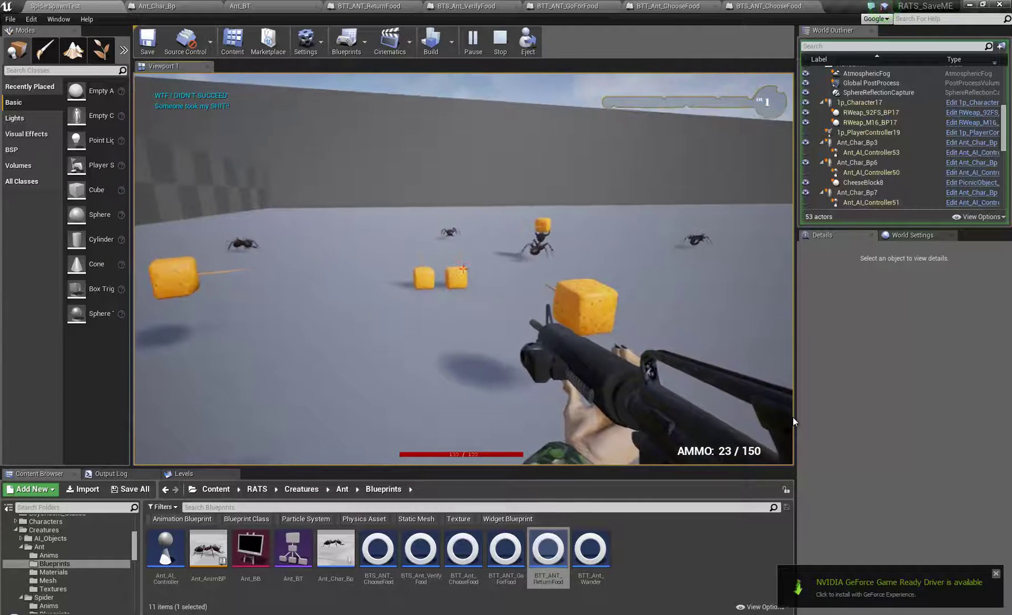
{"action": "key", "text": "w"}
{"action": "key", "text": "d"}
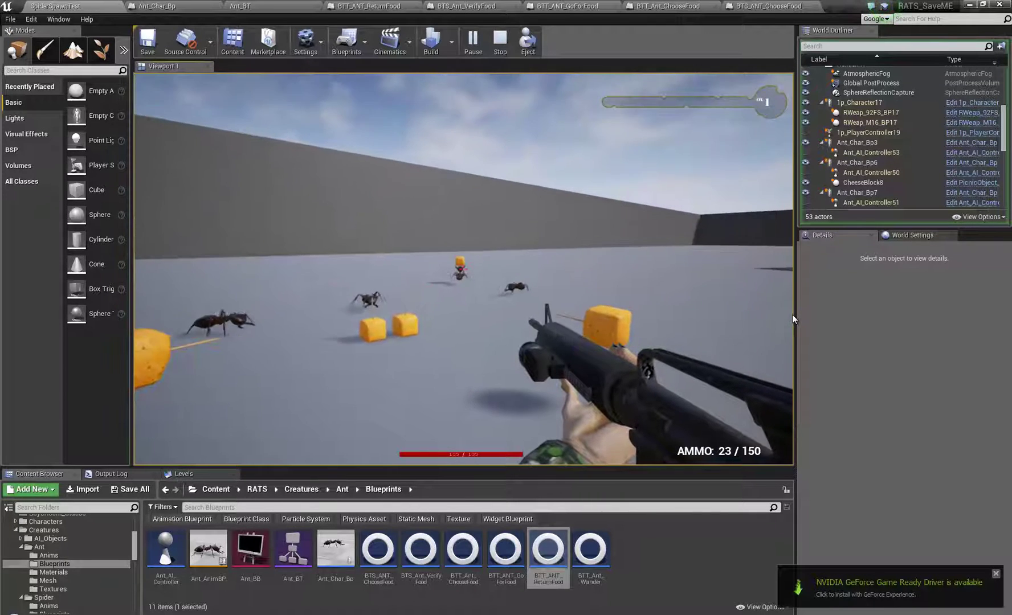
Shoot at the ants around the remaining cheese blocks, then end the play session.
{"action": "left_click", "coordinate": [792, 314]}
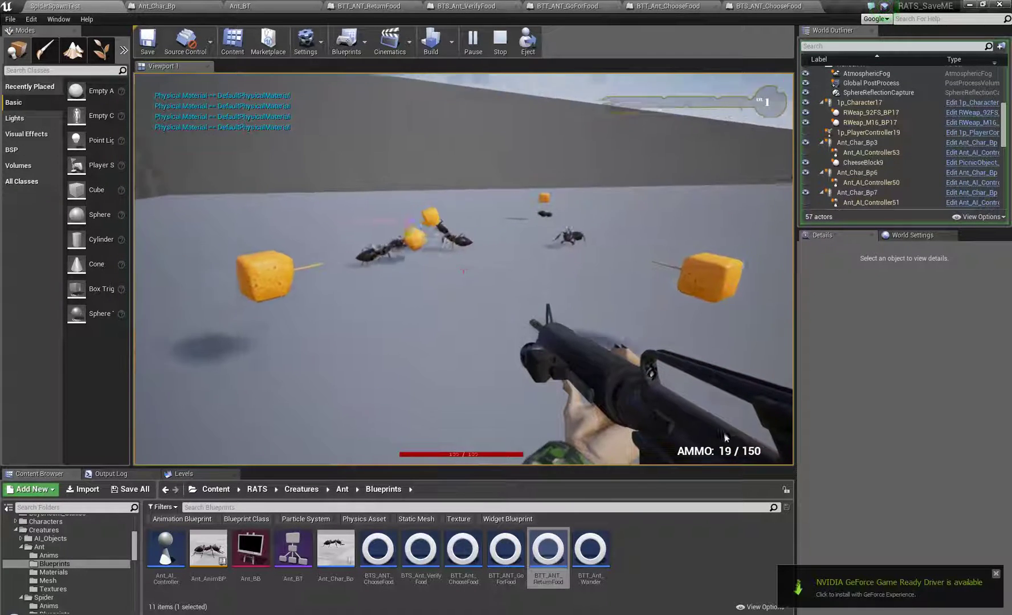
{"action": "left_click", "coordinate": [695, 399]}
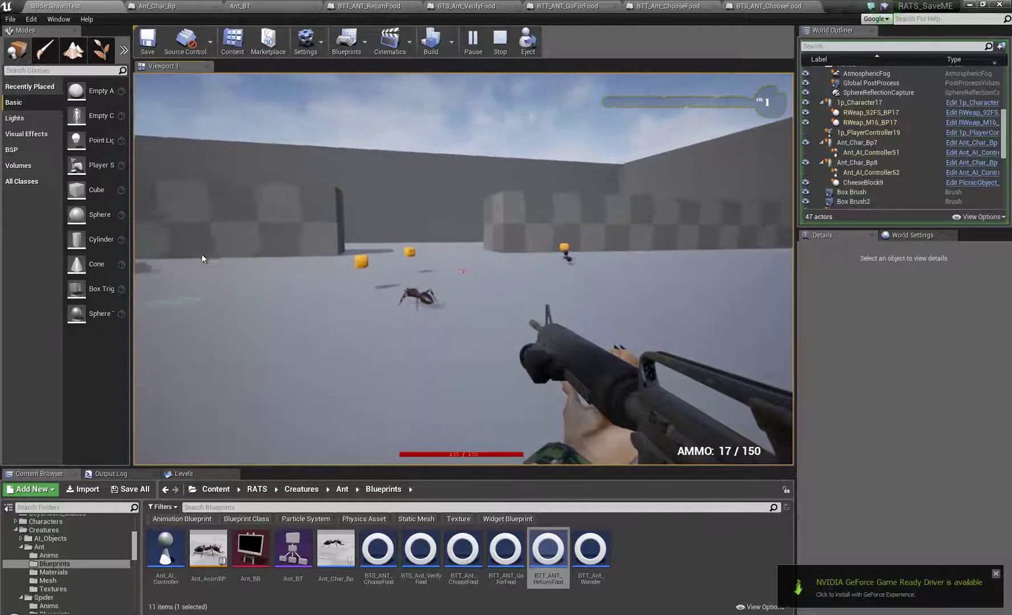
{"action": "key", "text": "Escape"}
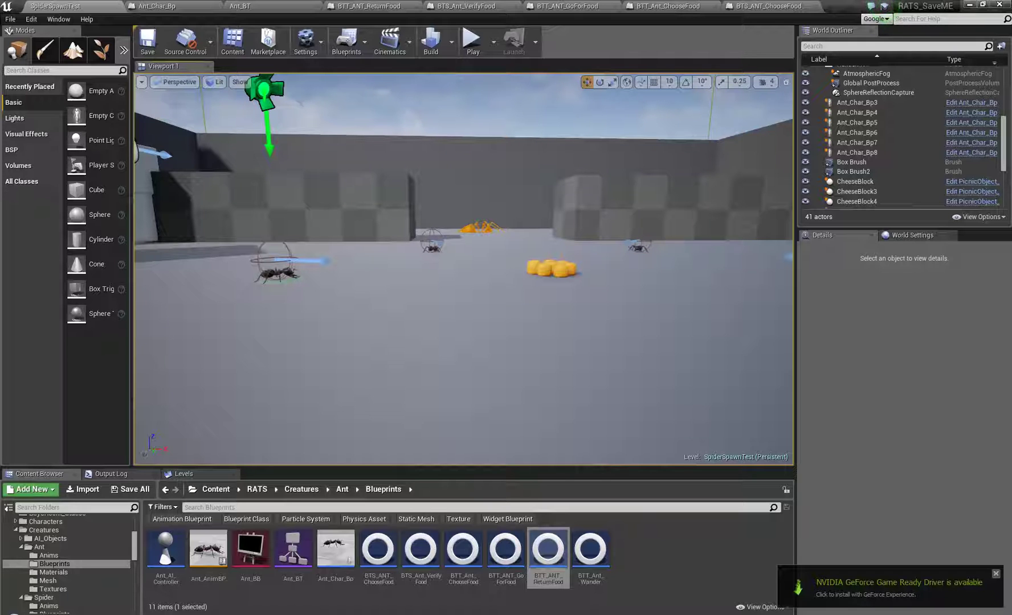
{"action": "right_click_drag", "start_coordinate": [464, 268], "coordinate": [507, 264]}
{"action": "right_click_drag", "start_coordinate": [573, 268], "coordinate": [1001, 317]}
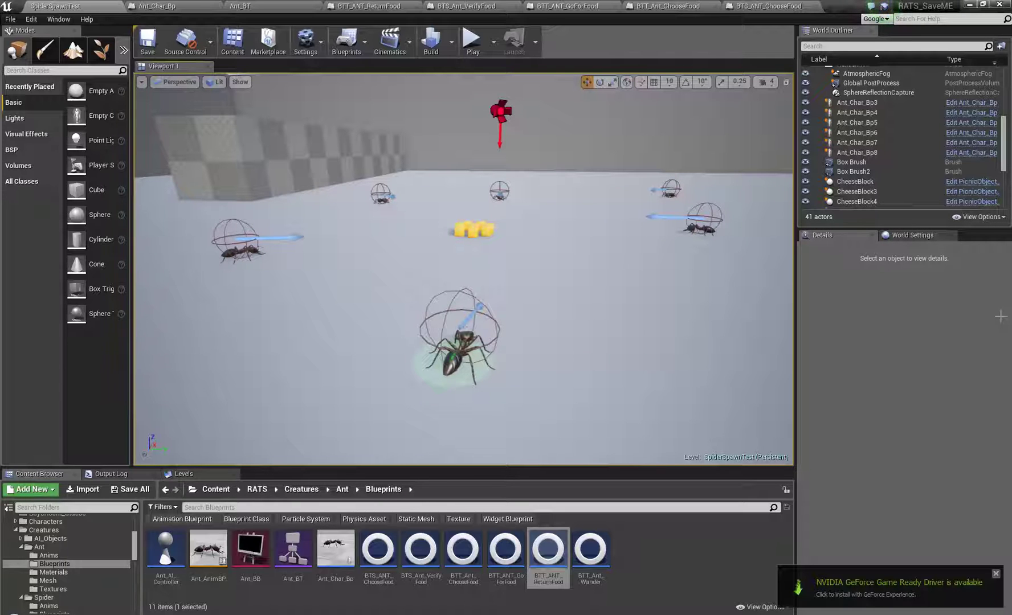
{"action": "right_click_drag", "start_coordinate": [673, 274], "coordinate": [498, 329]}
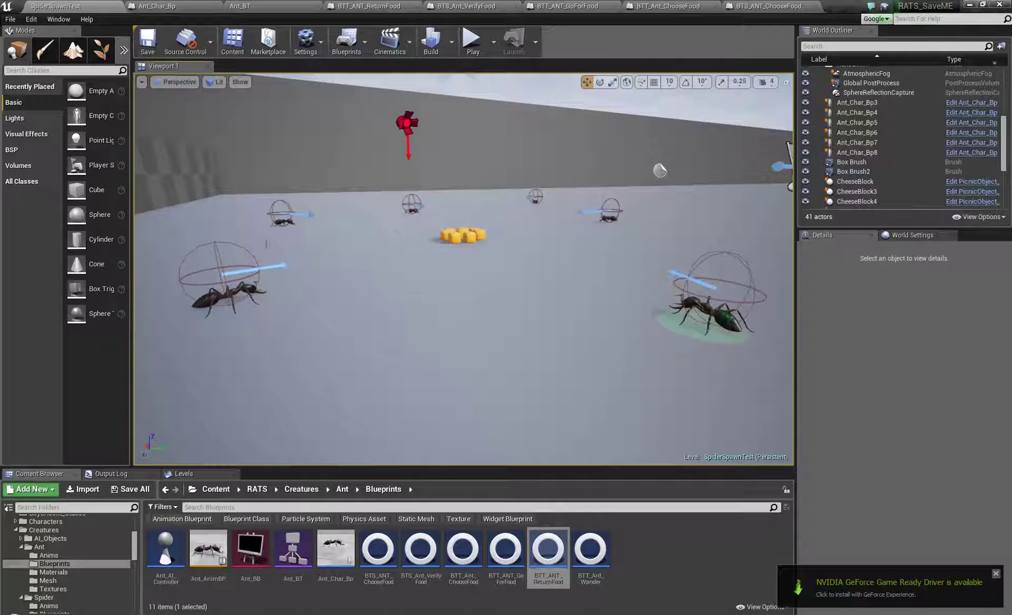
{"action": "right_click_drag", "start_coordinate": [548, 92], "coordinate": [259, 279]}
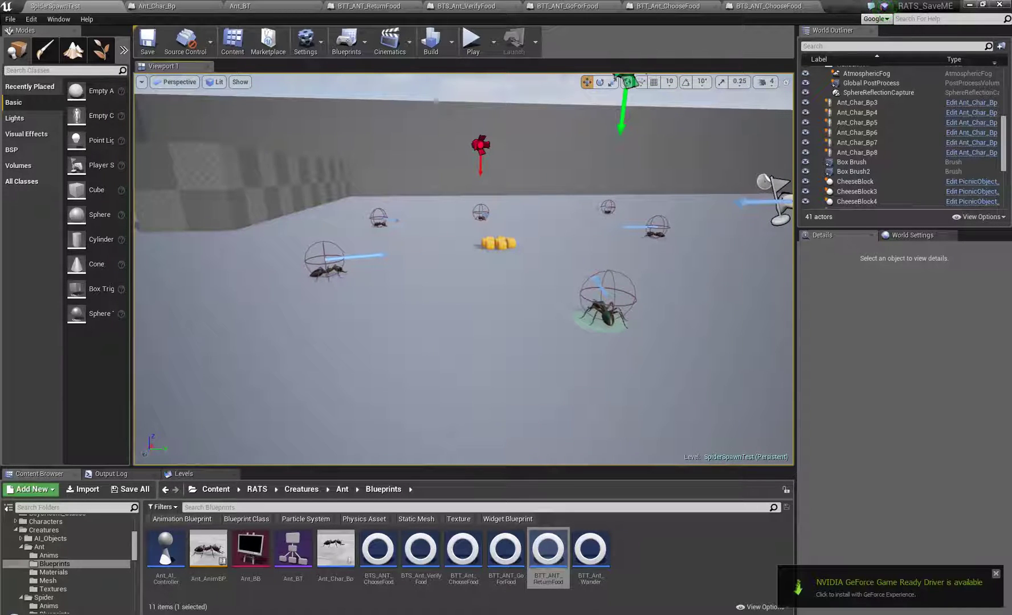